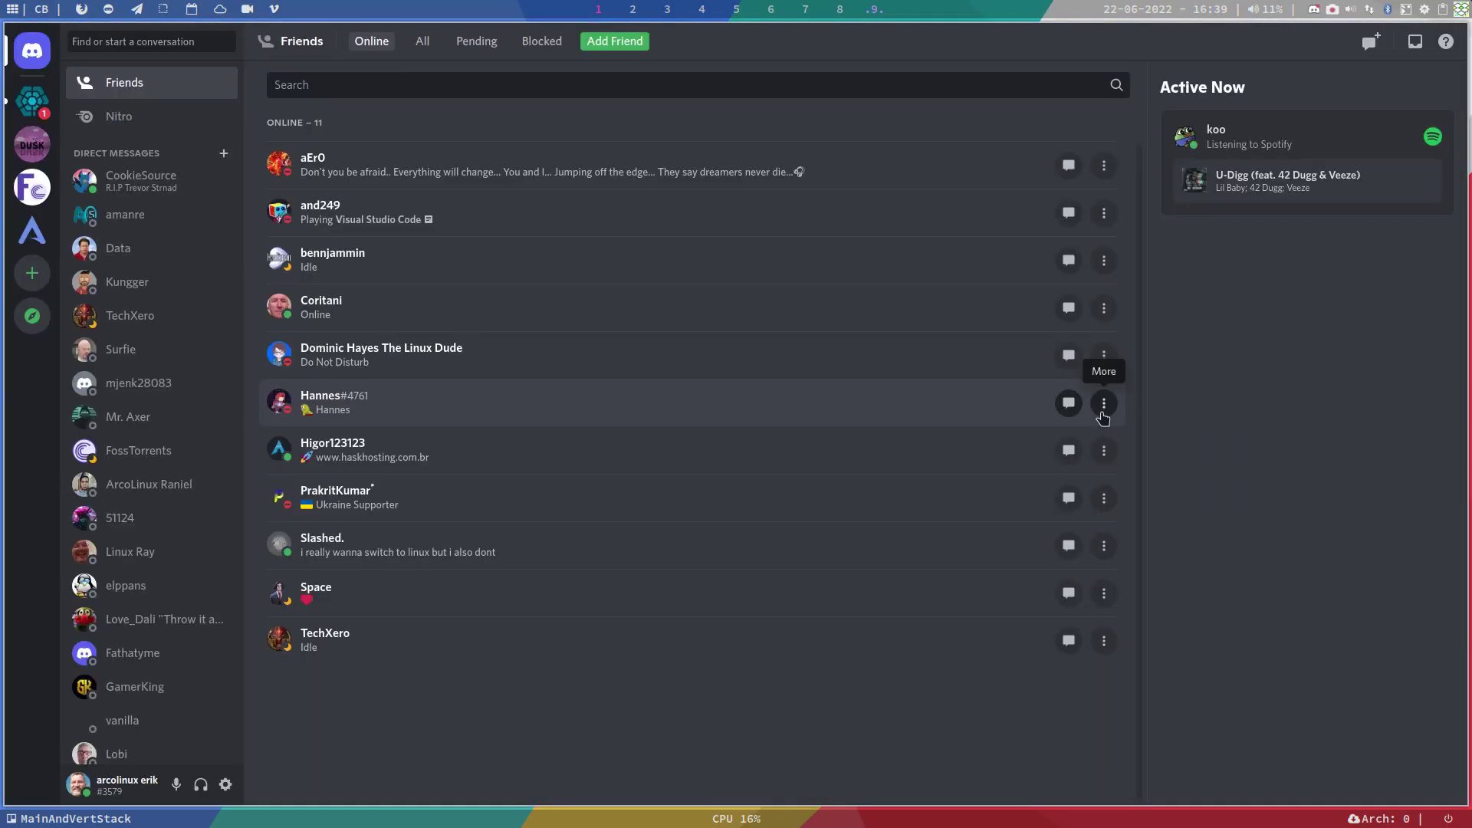
# Step: Open the ArcoLinux server's #your-pimped-desktop channel and scroll up to the shared post
pyautogui.click(36, 238)
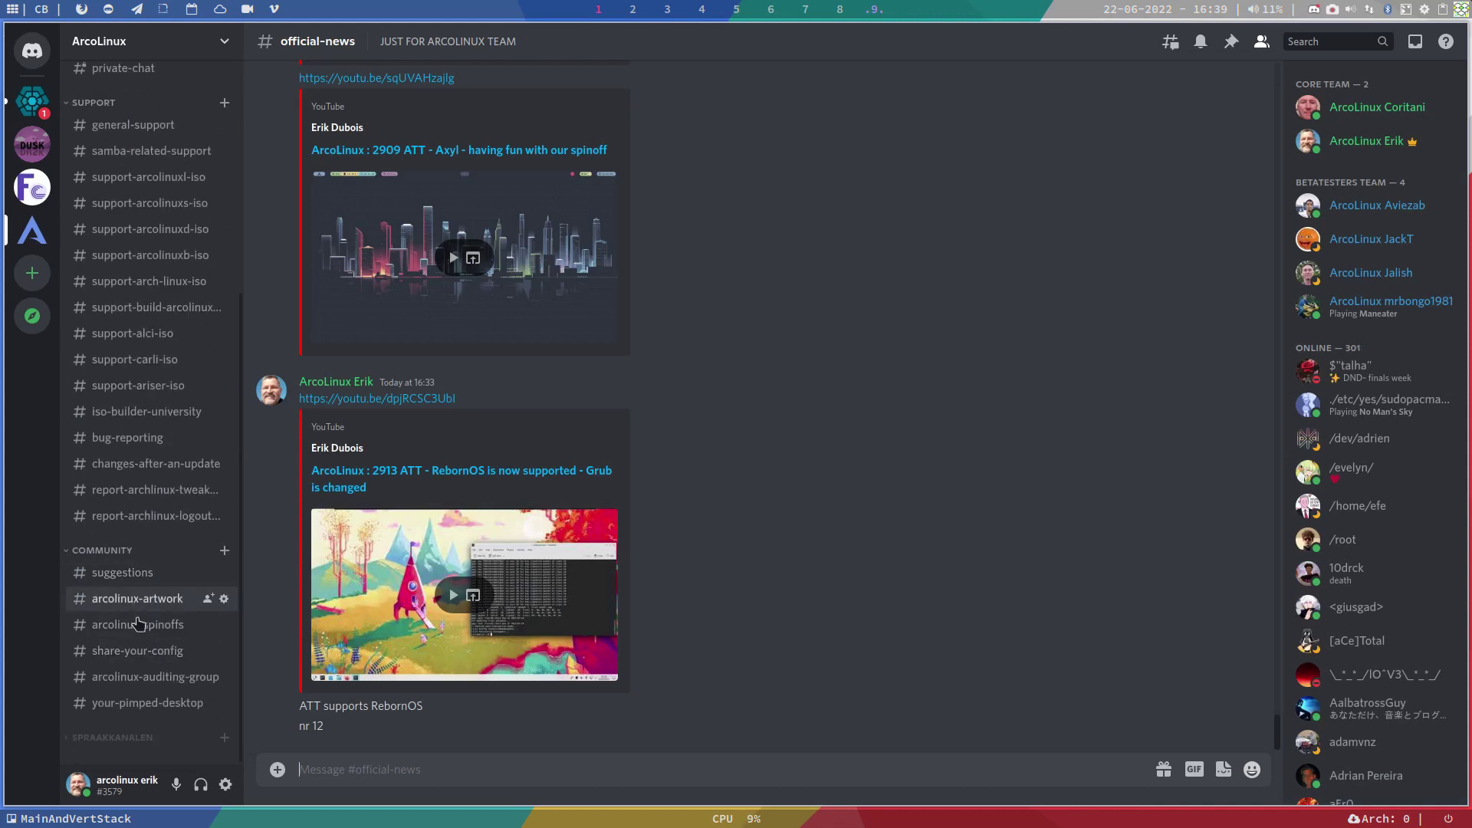
pyautogui.click(142, 707)
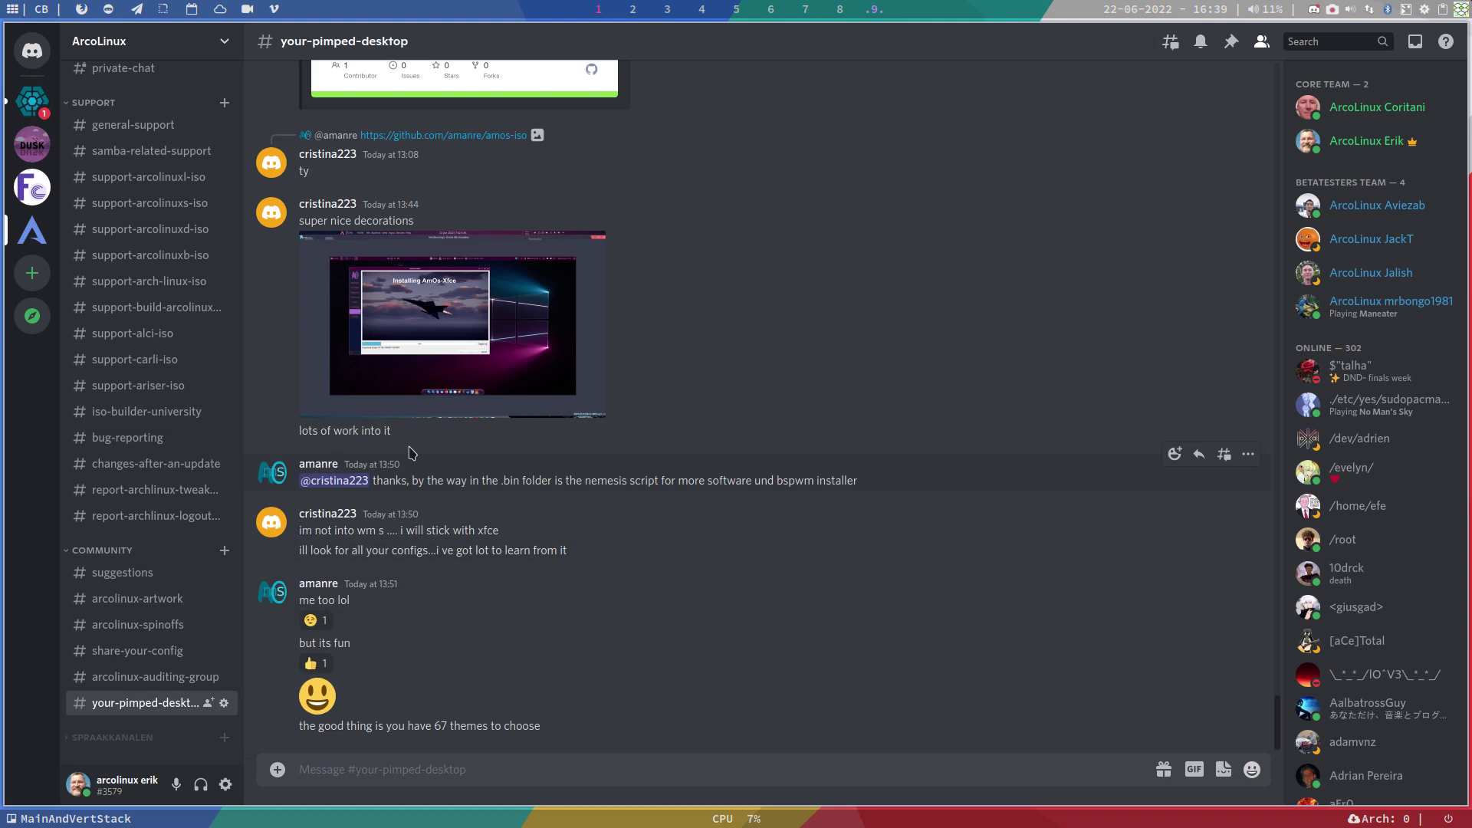
pyautogui.scroll(3, 652, 388)
pyautogui.scroll(4, 652, 388)
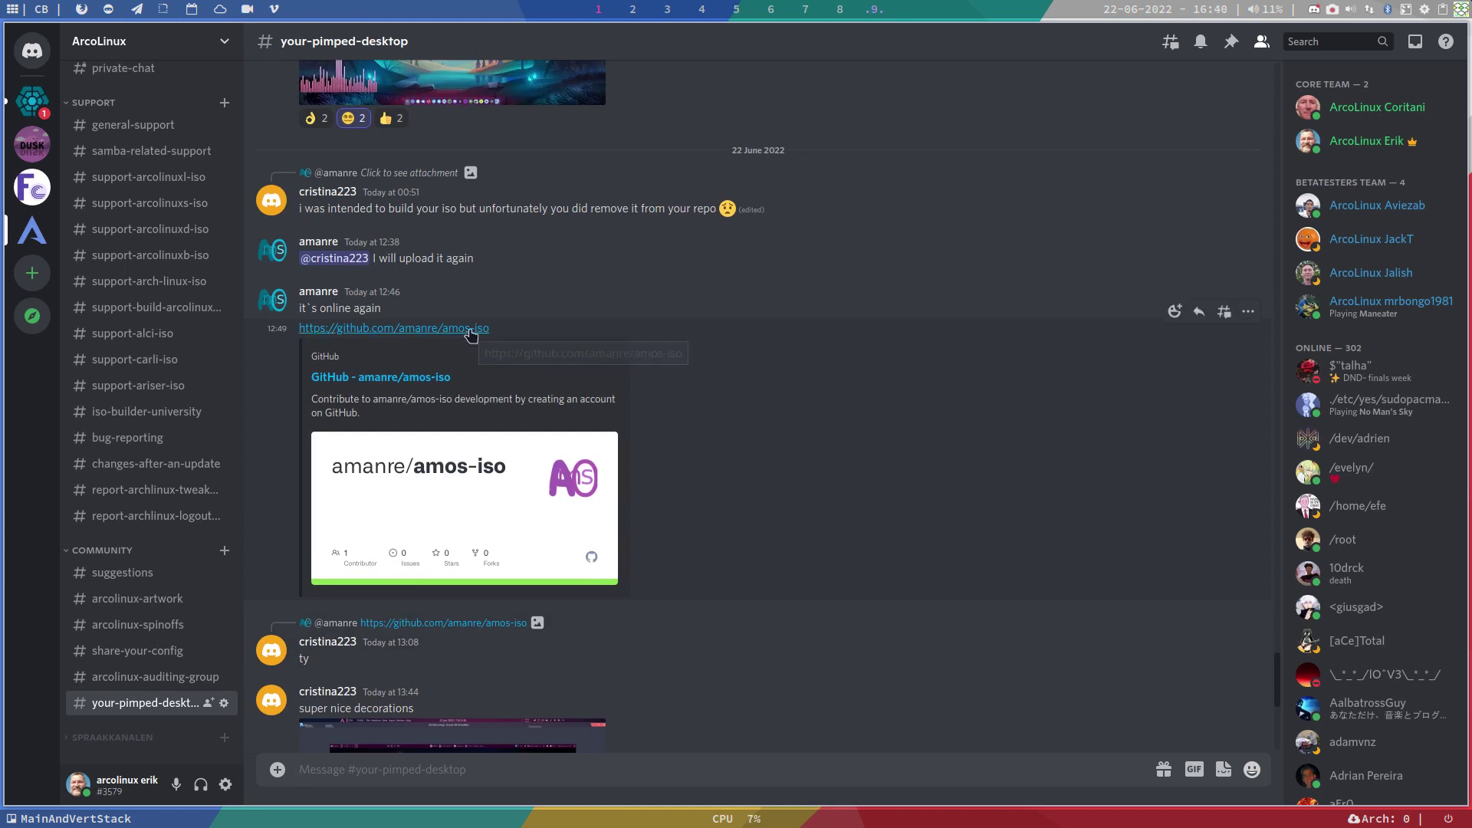
pyautogui.scroll(3, 474, 334)
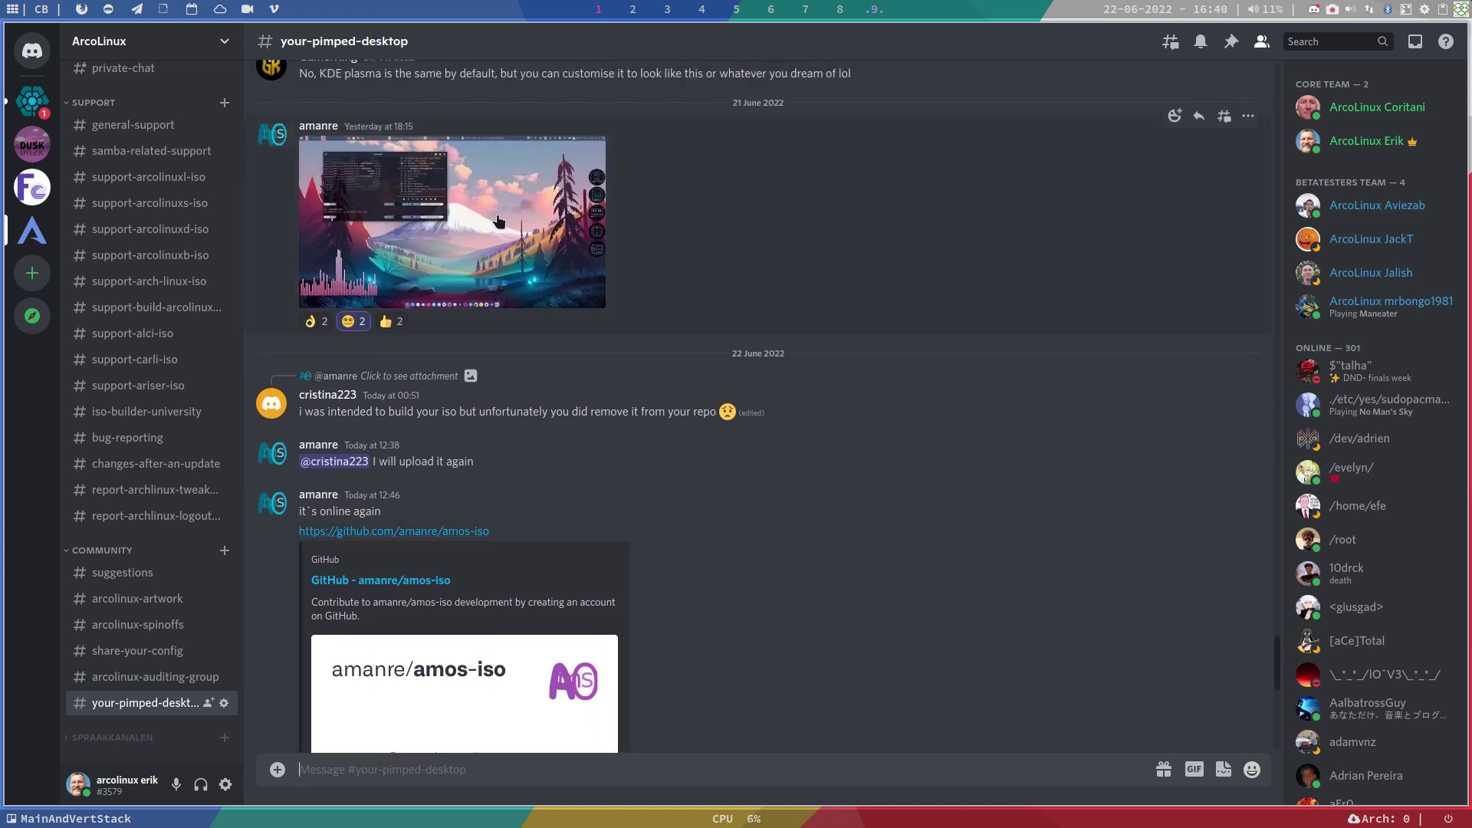
# Step: View the shared desktop screenshot, then follow the GitHub amanre/amos-iso link
pyautogui.click(498, 222)
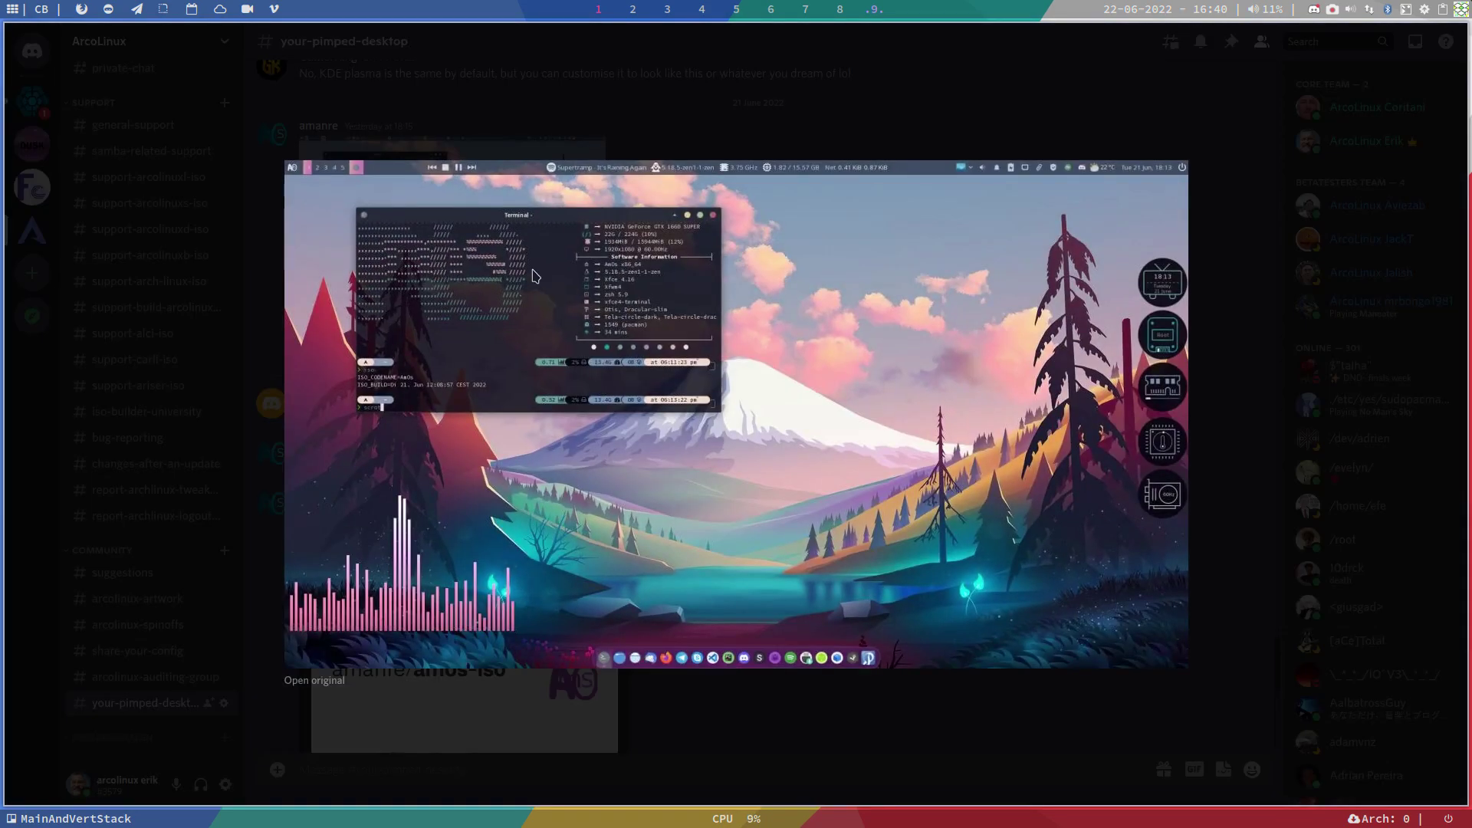
pyautogui.click(945, 785)
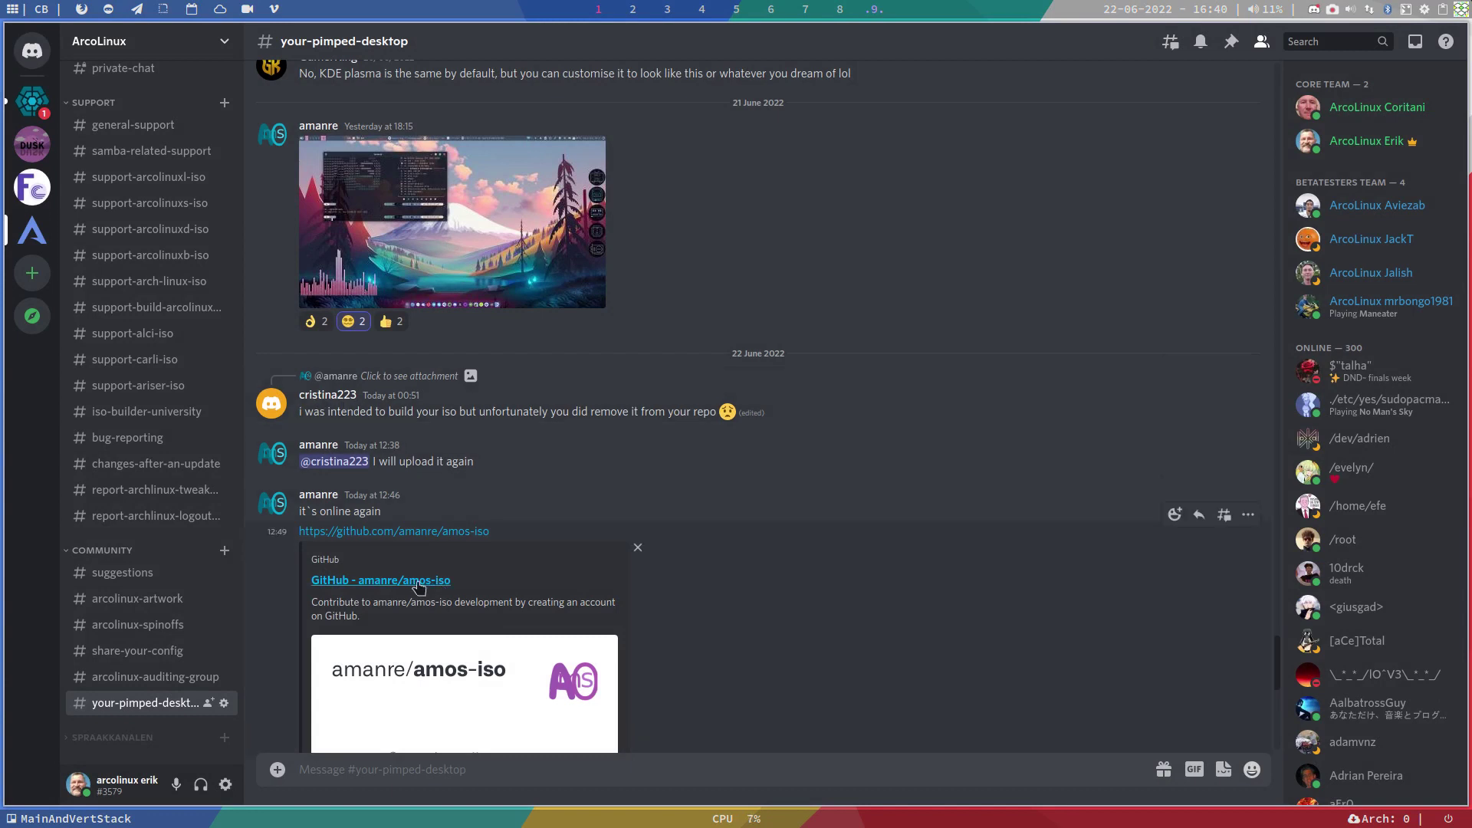
pyautogui.scroll(-1, 419, 587)
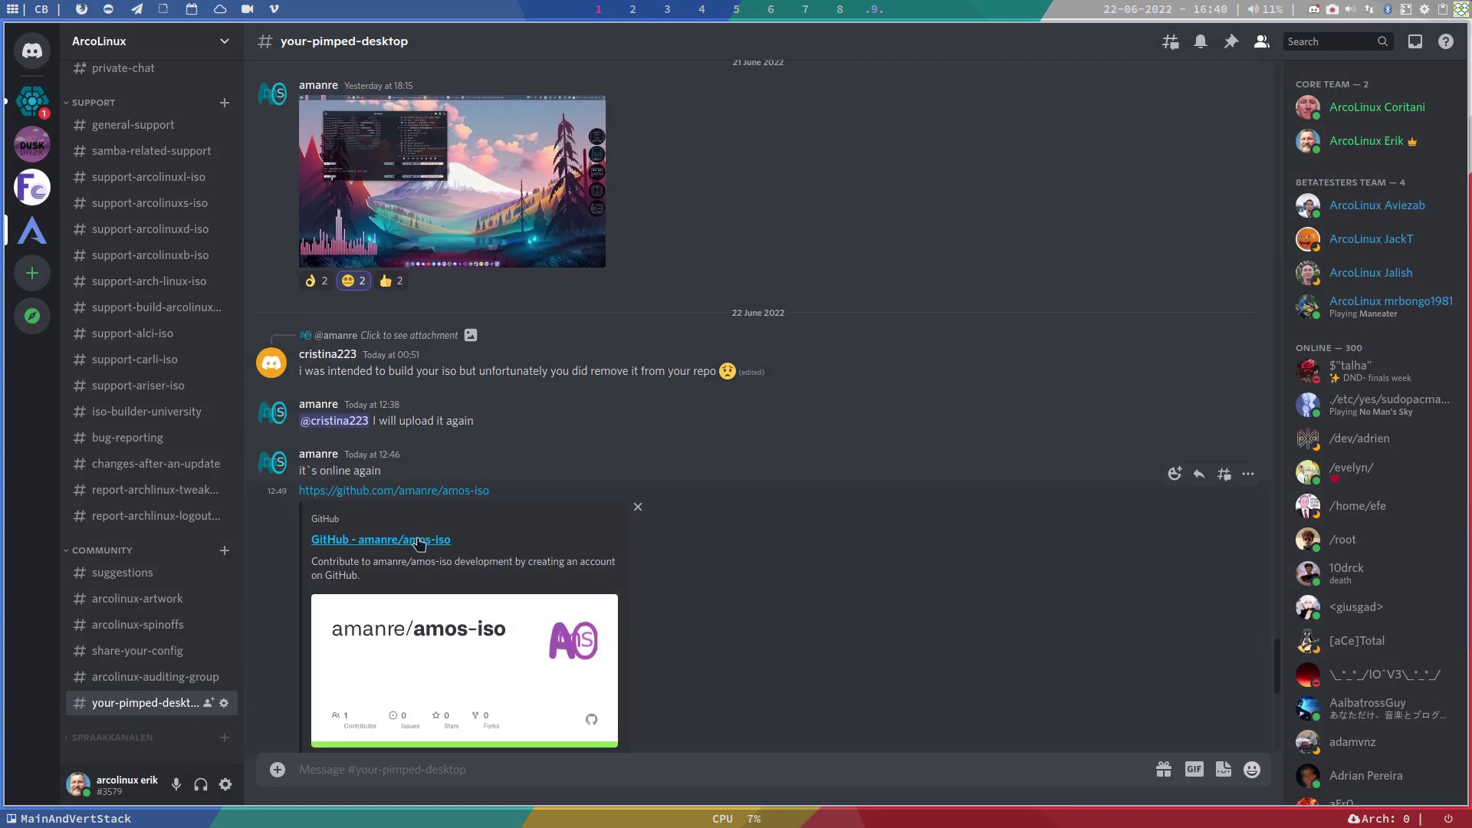
pyautogui.click(419, 543)
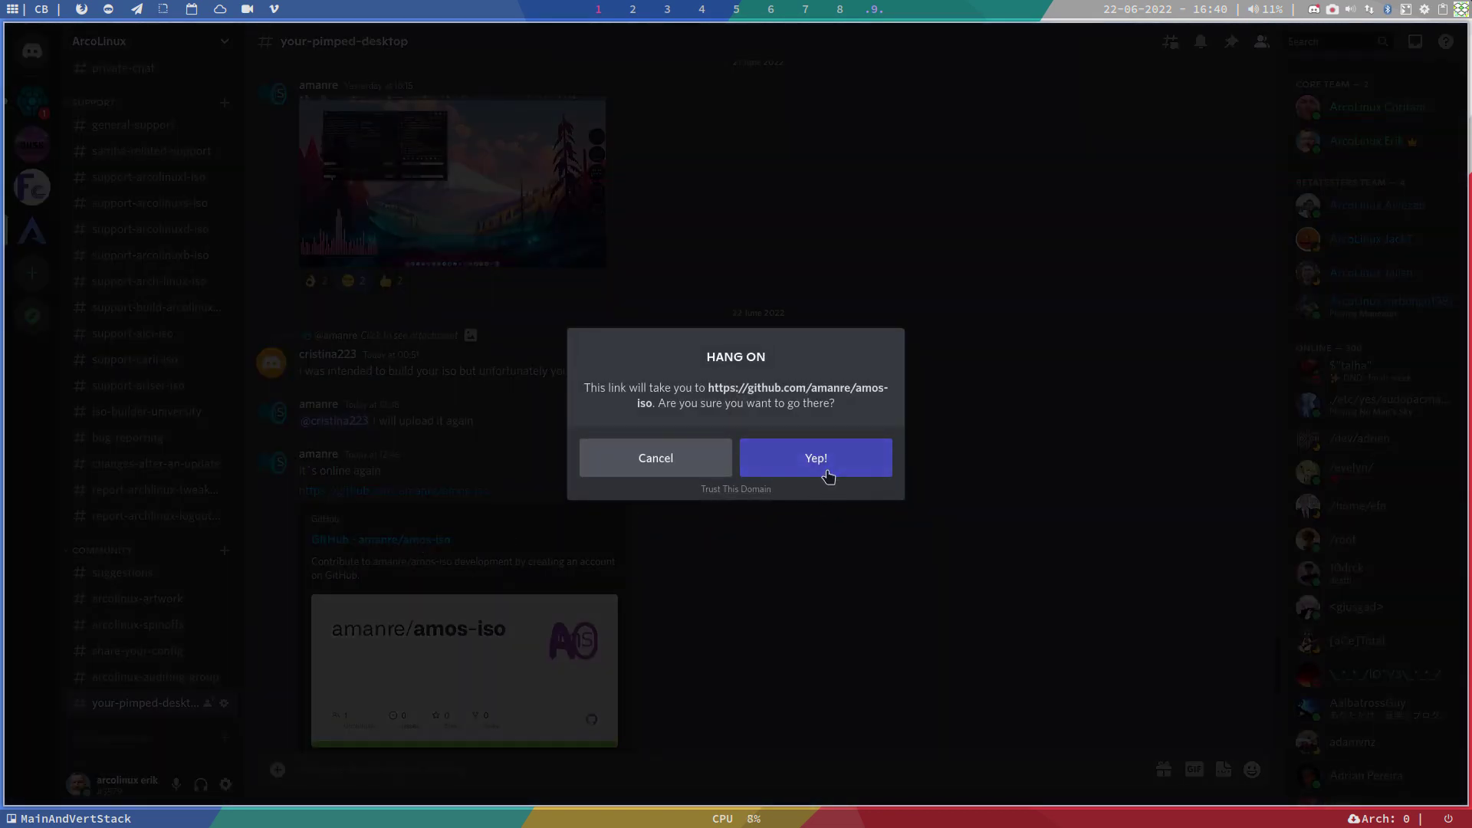
# Step: Open the amanre/amos-iso GitHub page, copy its HTTPS clone URL, and move to workspace 2
pyautogui.click(825, 476)
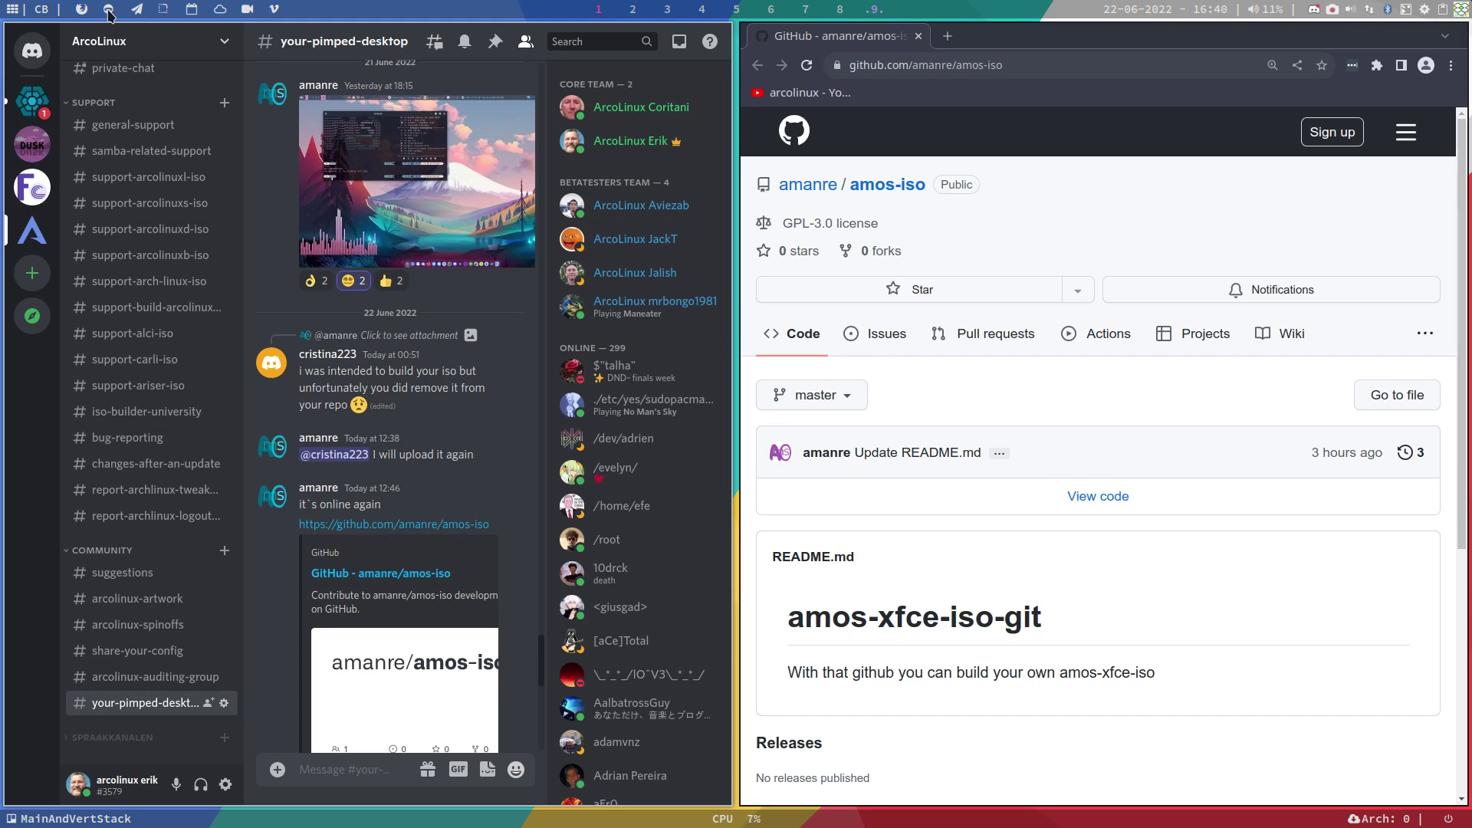
pyautogui.rightClick(109, 11)
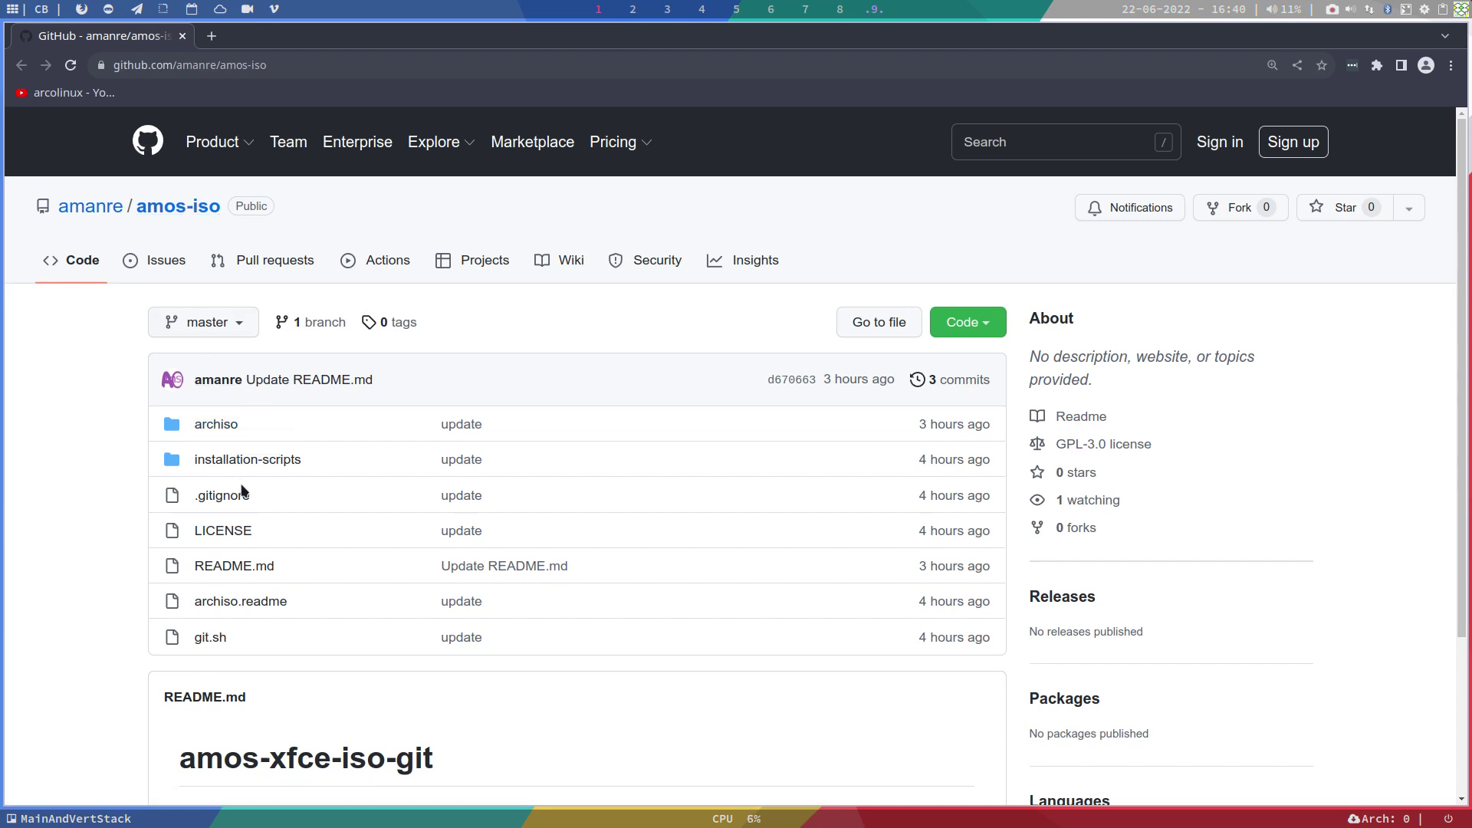
pyautogui.click(968, 322)
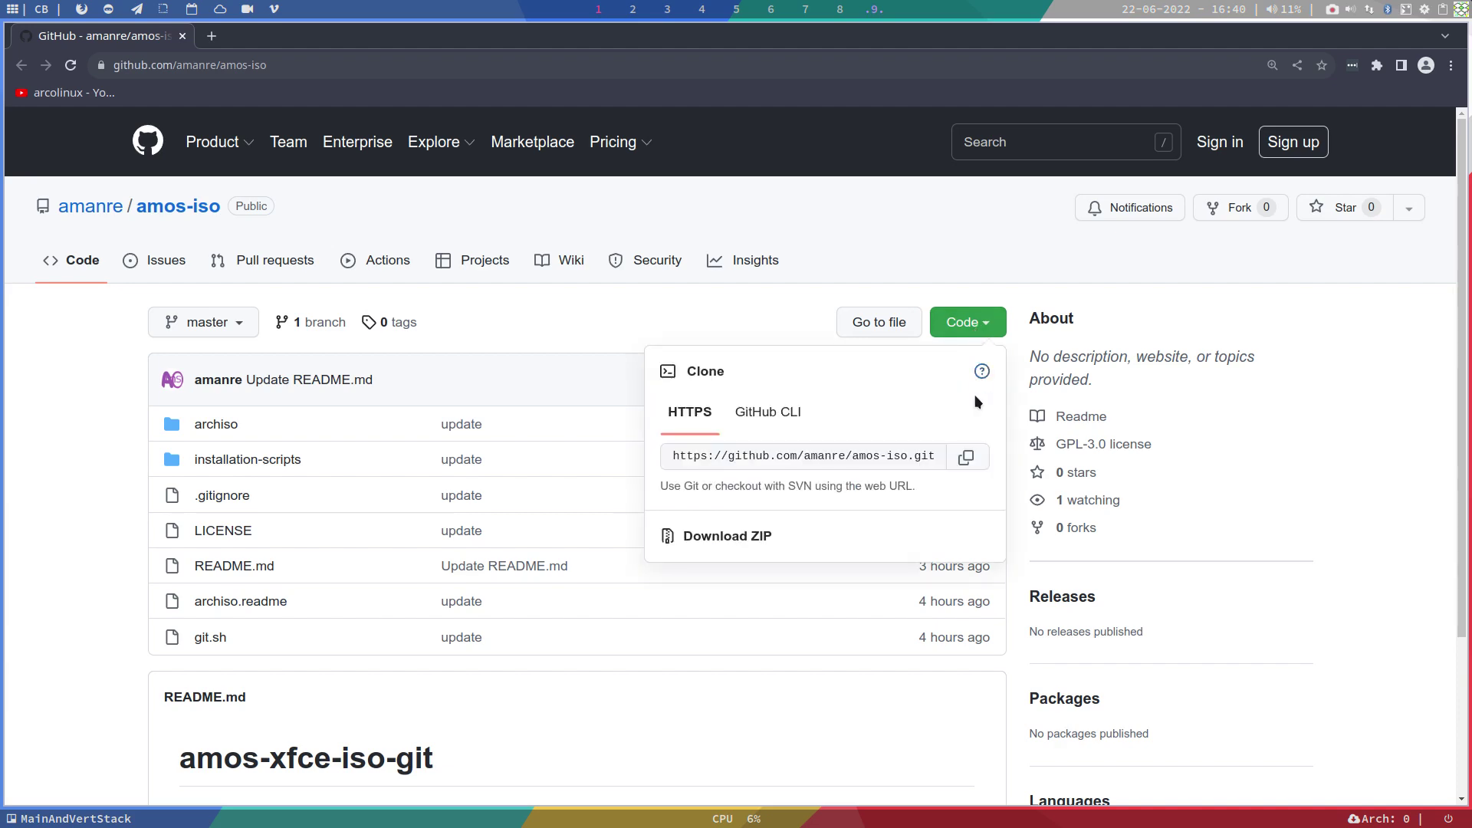
pyautogui.click(967, 458)
pyautogui.click(632, 10)
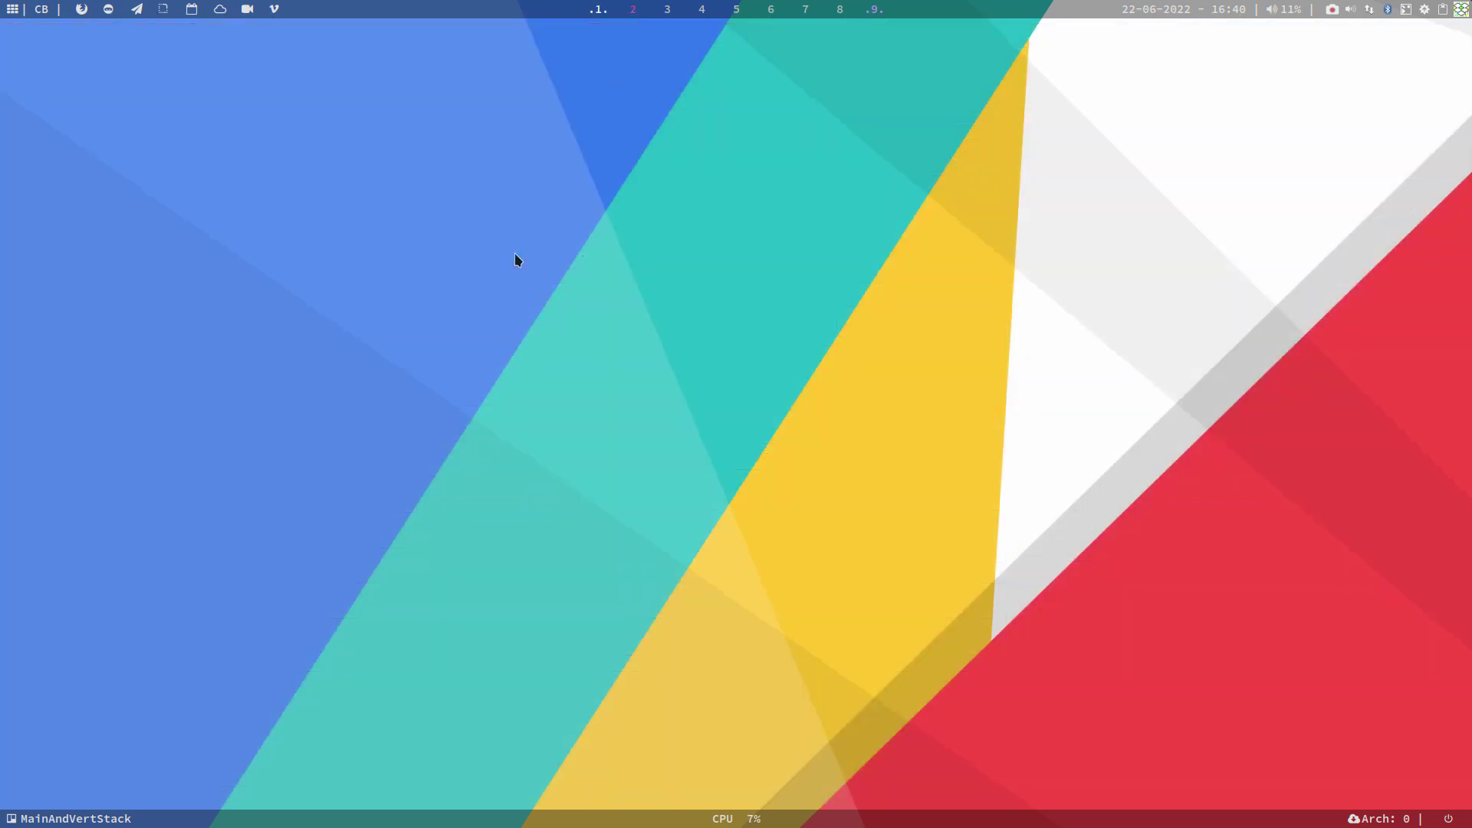
# Step: Delete the old rebornos-archiso folder from the Desktop in Thunar
pyautogui.press('super+shift+Return')
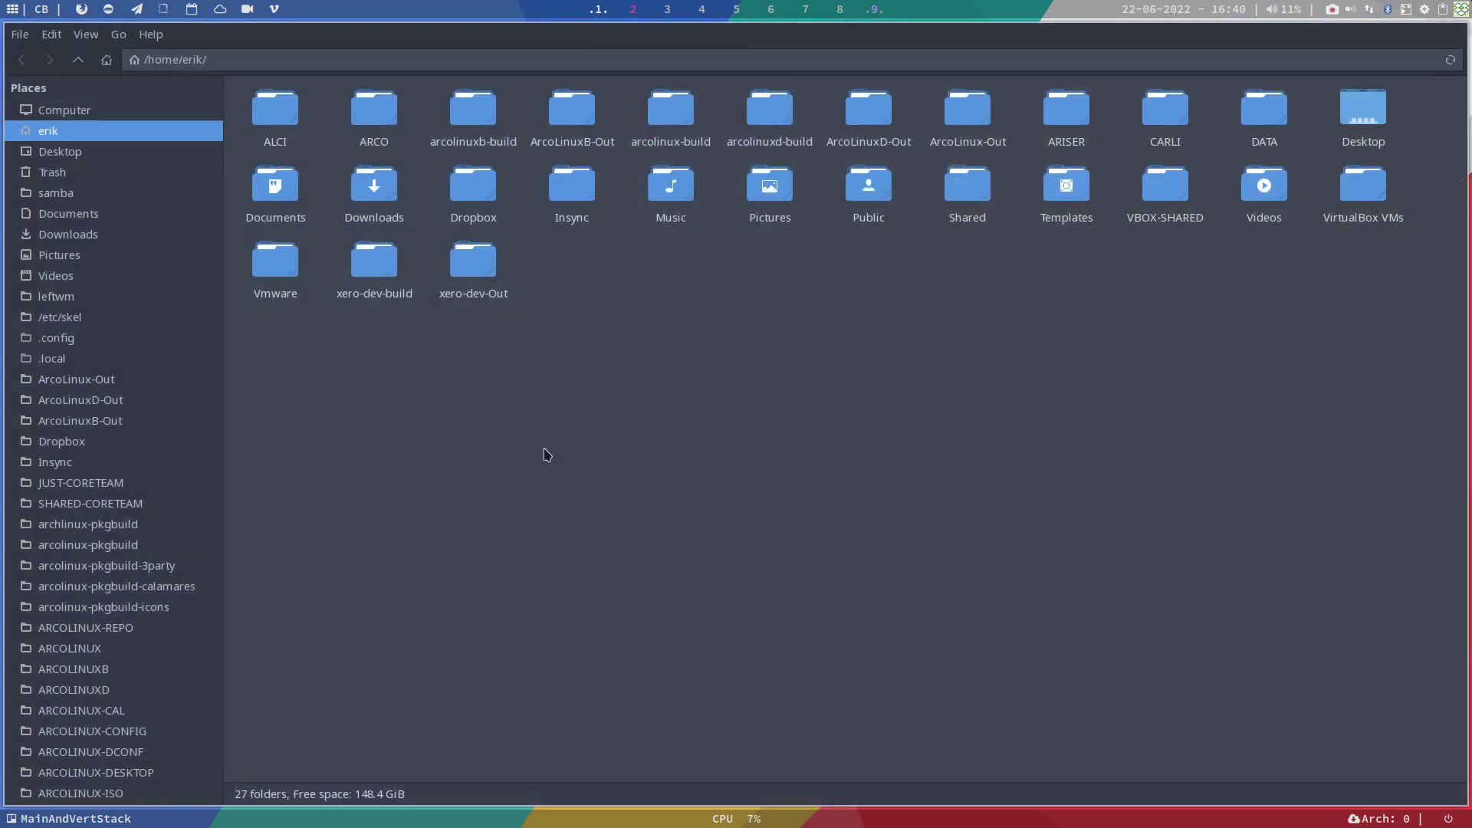
pyautogui.click(125, 159)
pyautogui.click(267, 109)
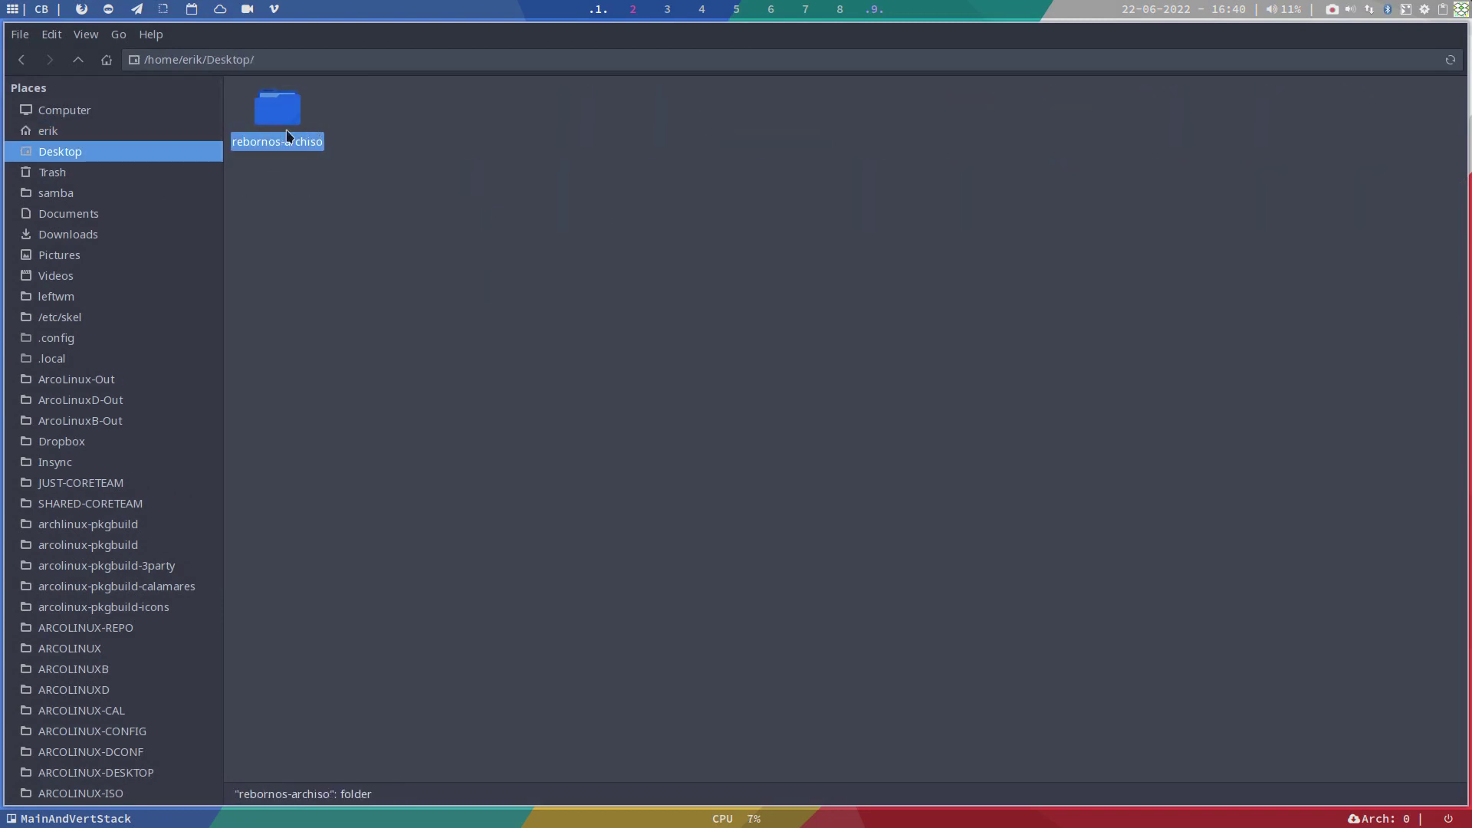
pyautogui.press('Delete')
# Step: Clone the amos-iso repository into Desktop with git clone and the copied URL
pyautogui.rightClick(309, 182)
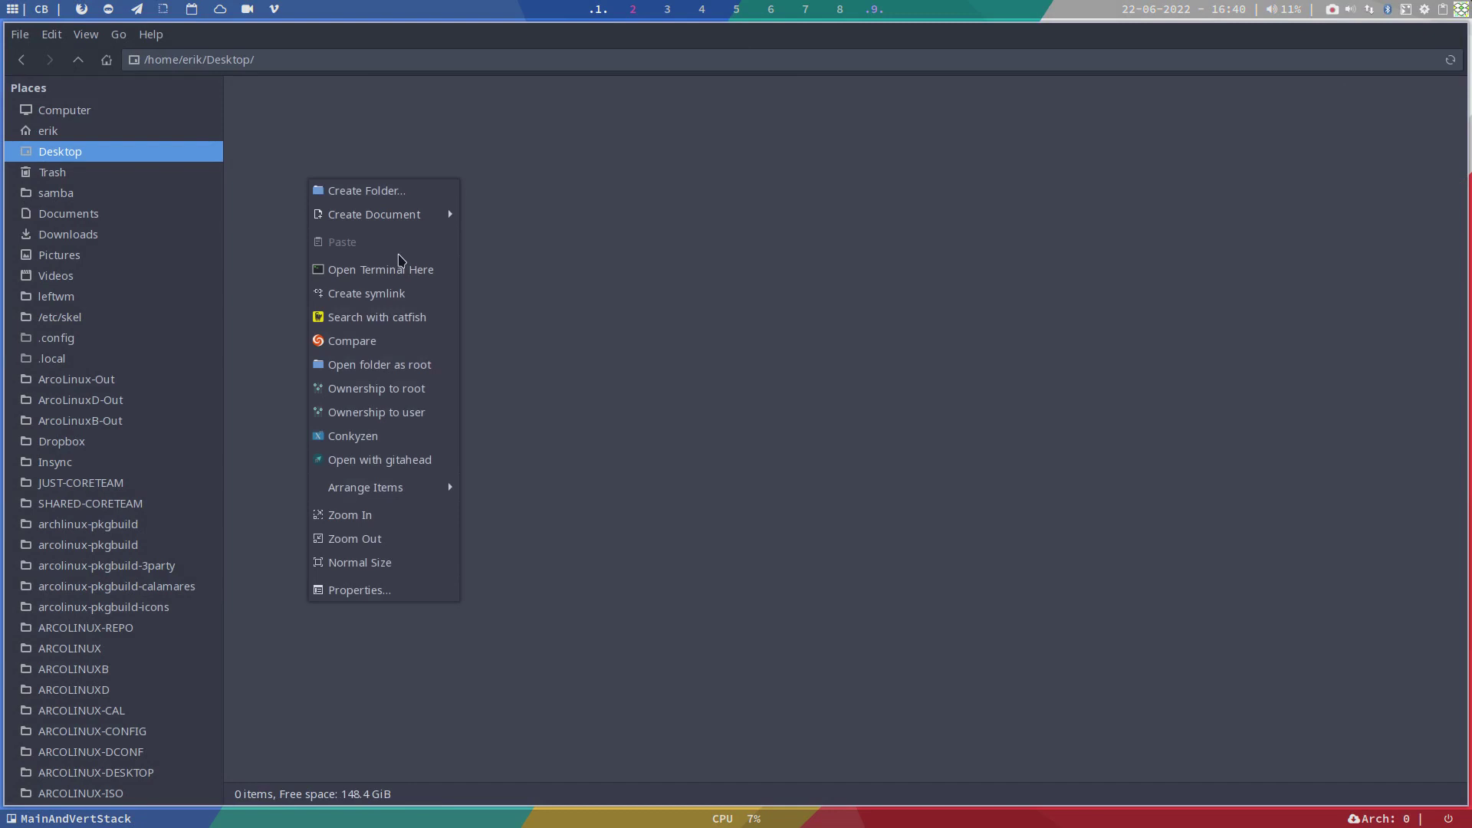
pyautogui.click(407, 270)
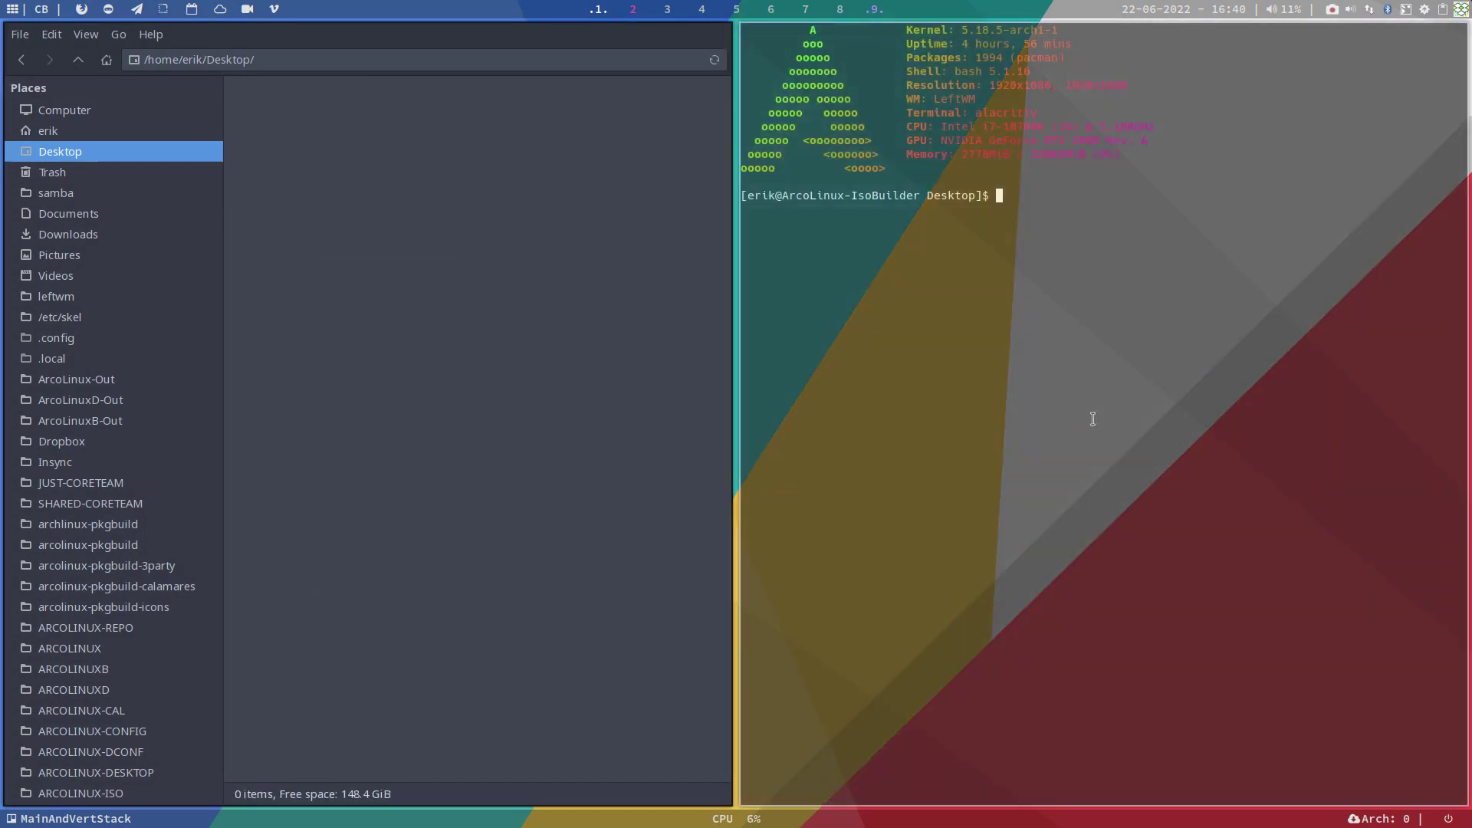
pyautogui.write('git clone')
pyautogui.hotkey('ctrl', 'shift', 'v')
pyautogui.press('Return')
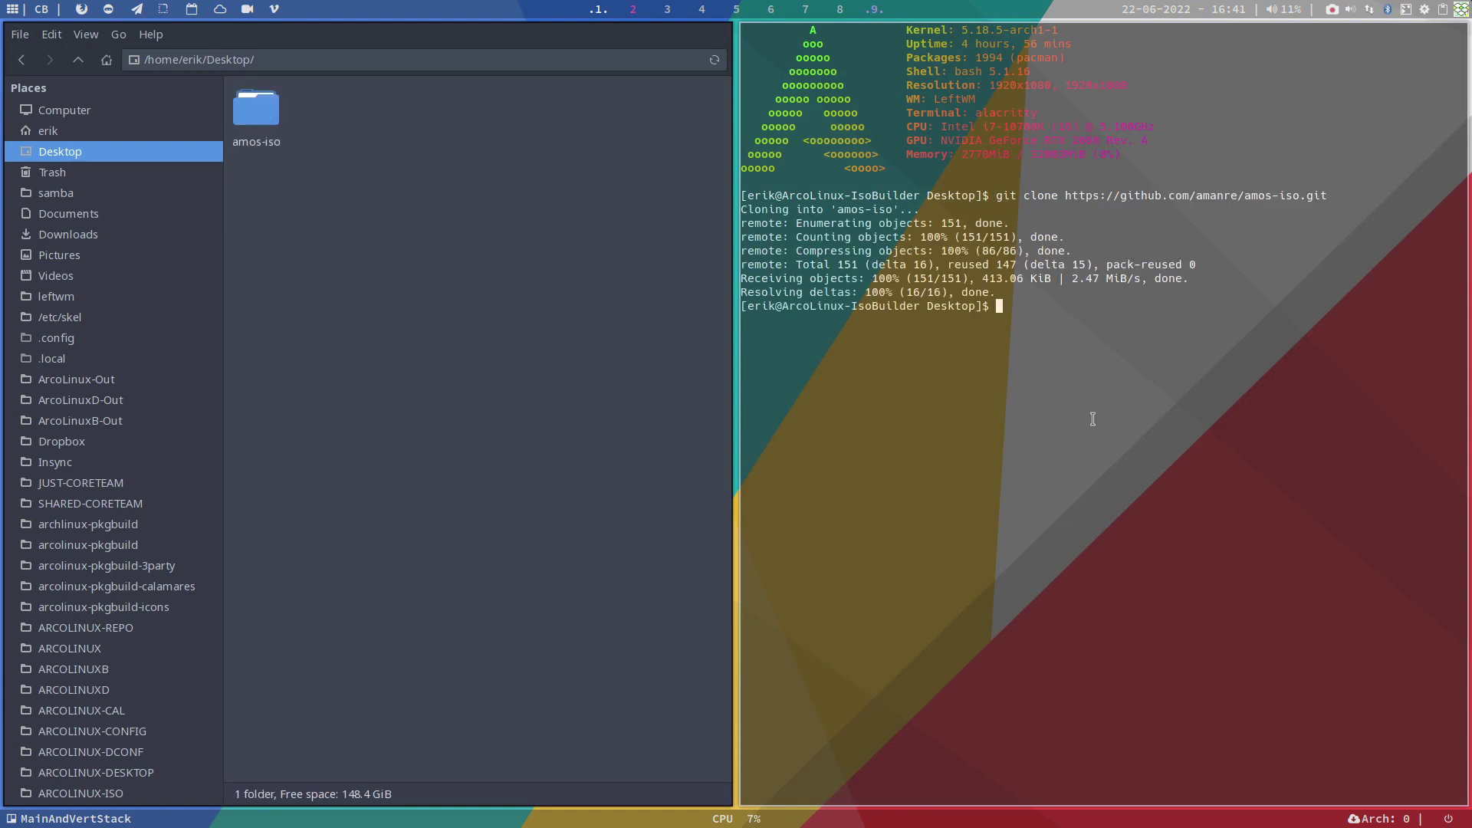
pyautogui.press('super+shift+q')
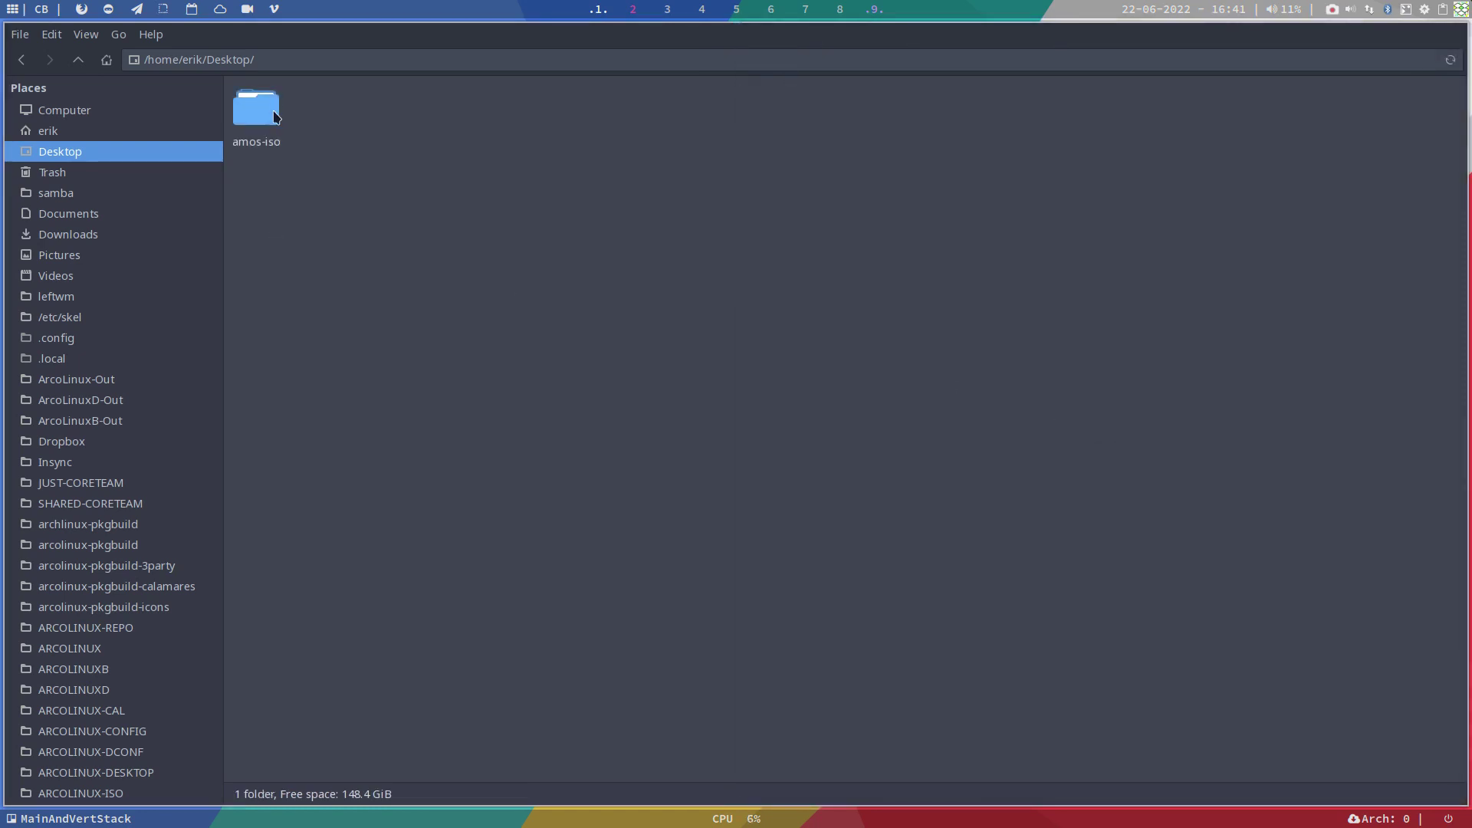
# Step: Read amos-iso's archiso.readme and README.md, then enter the installation-scripts folder
pyautogui.doubleClick(256, 111)
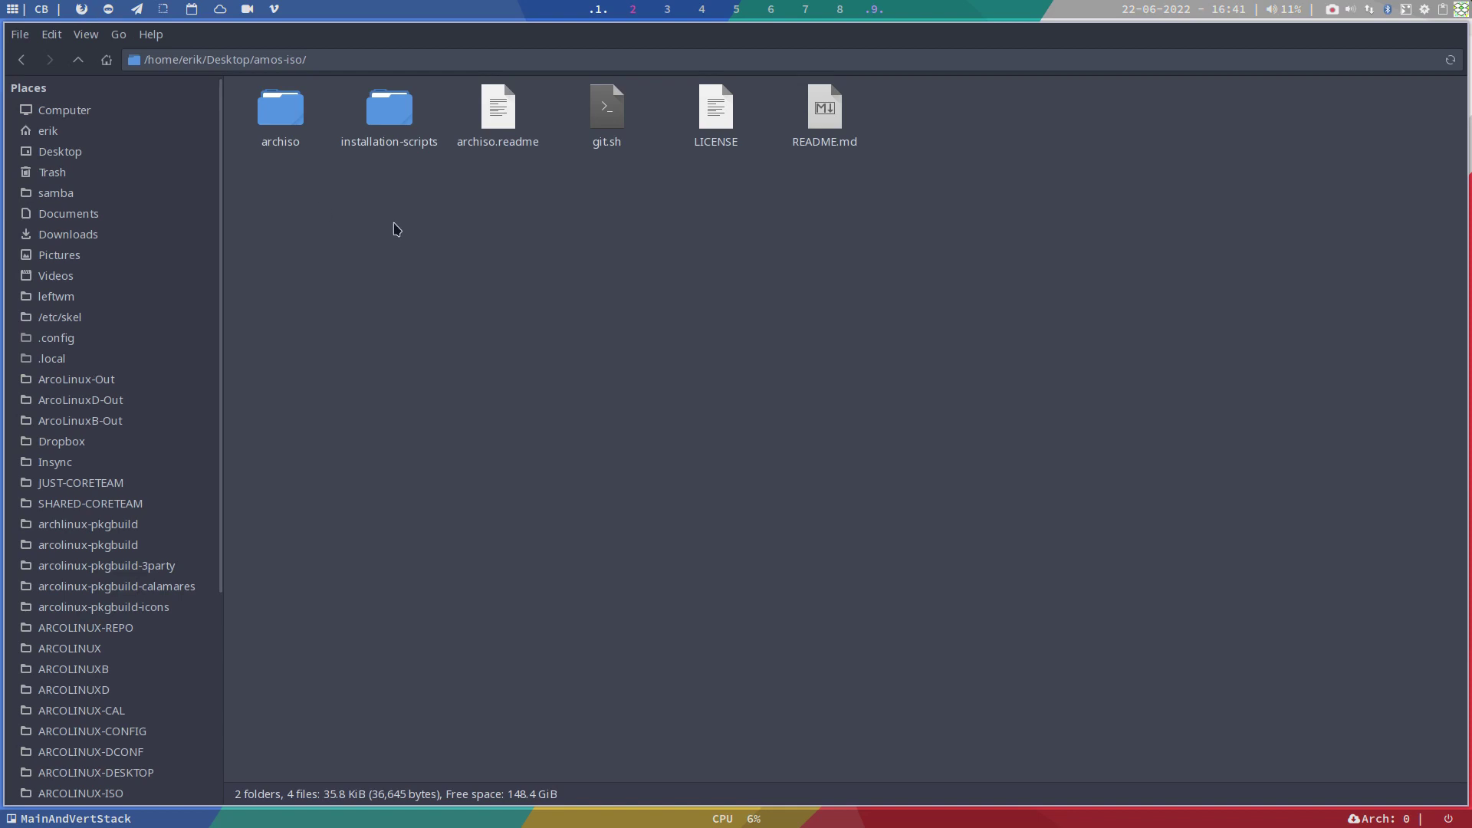
pyautogui.doubleClick(500, 109)
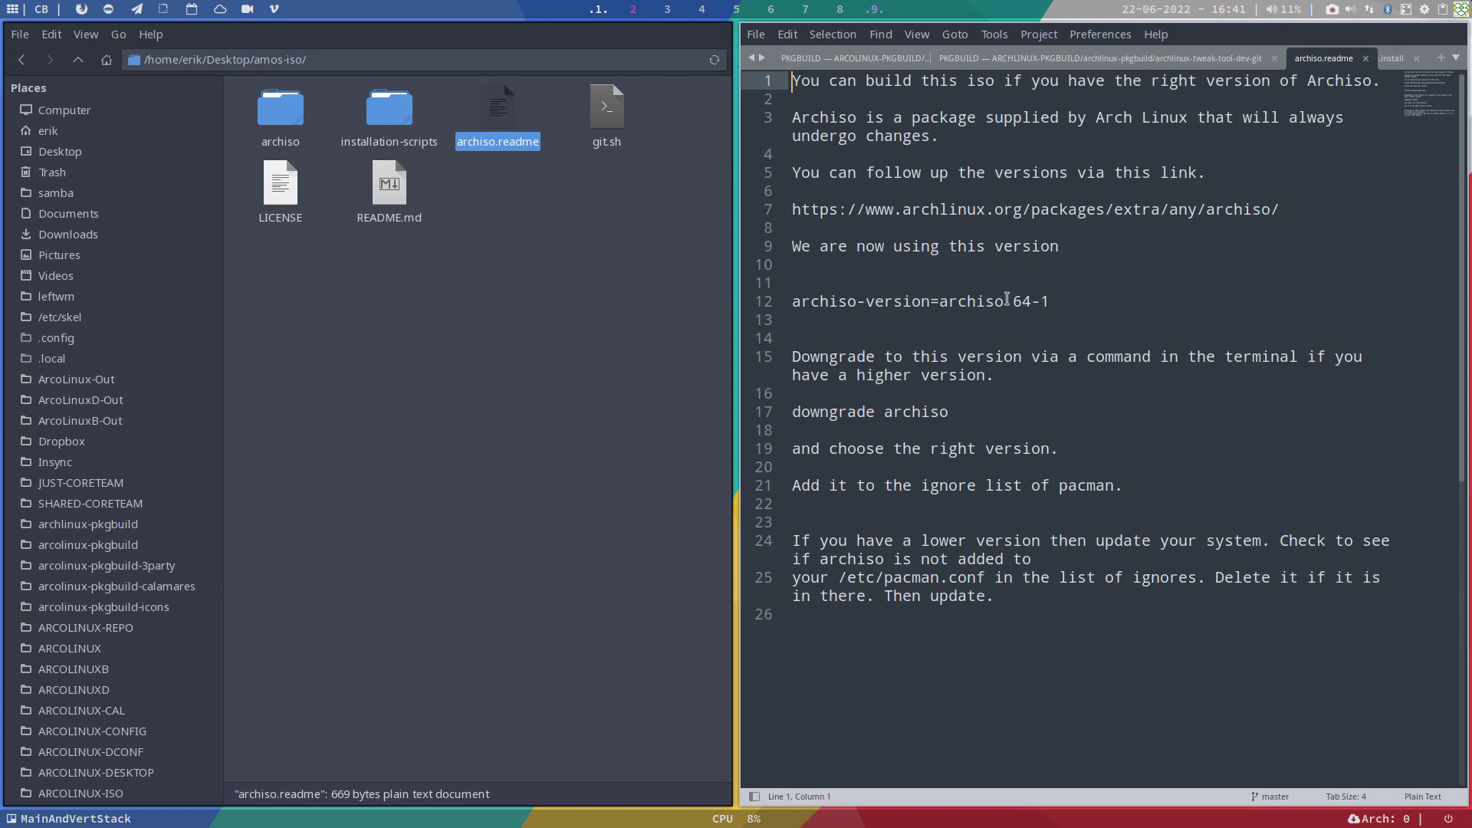
pyautogui.doubleClick(398, 197)
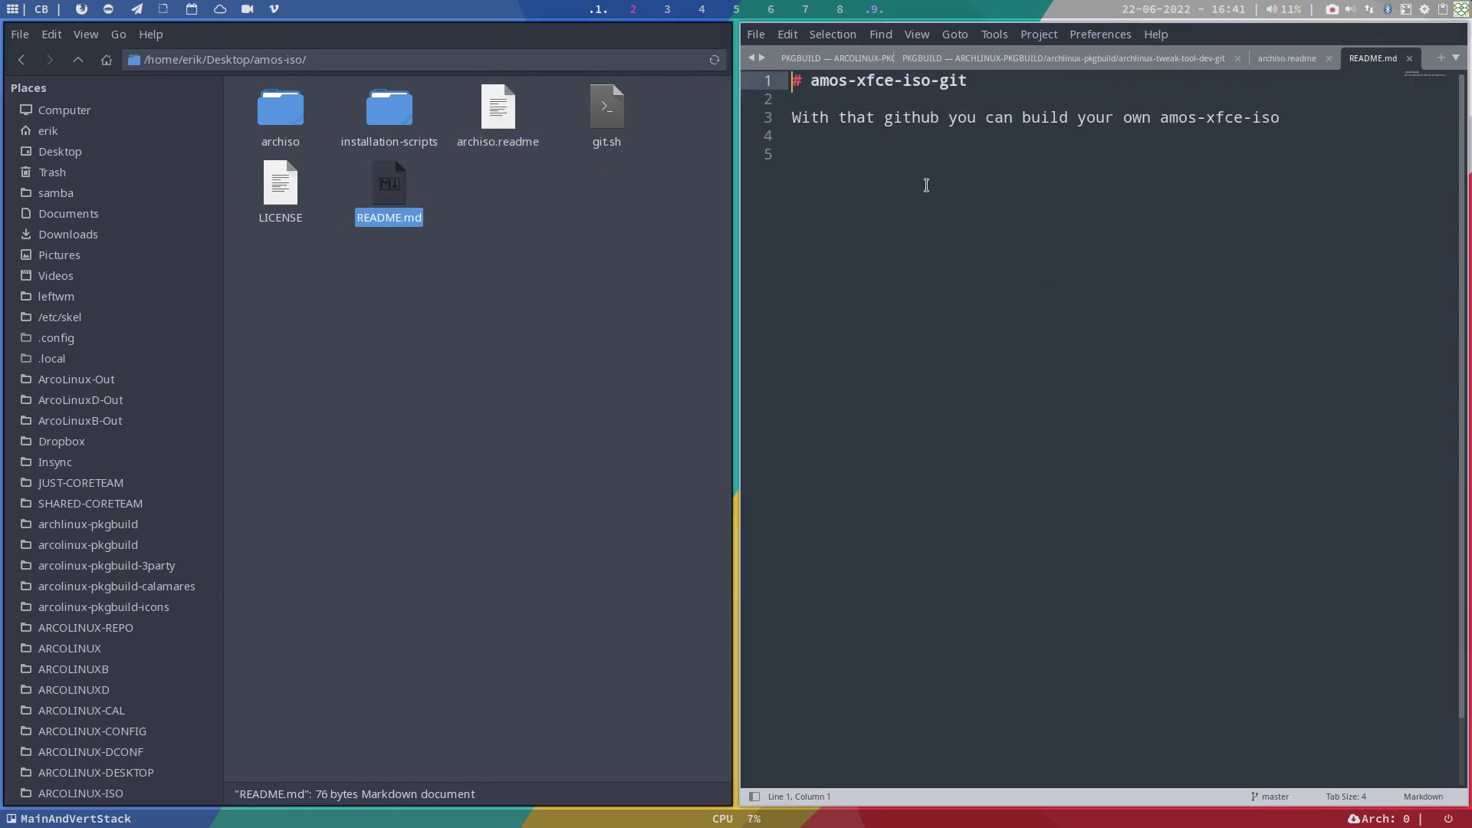
pyautogui.press('super+q')
pyautogui.doubleClick(410, 119)
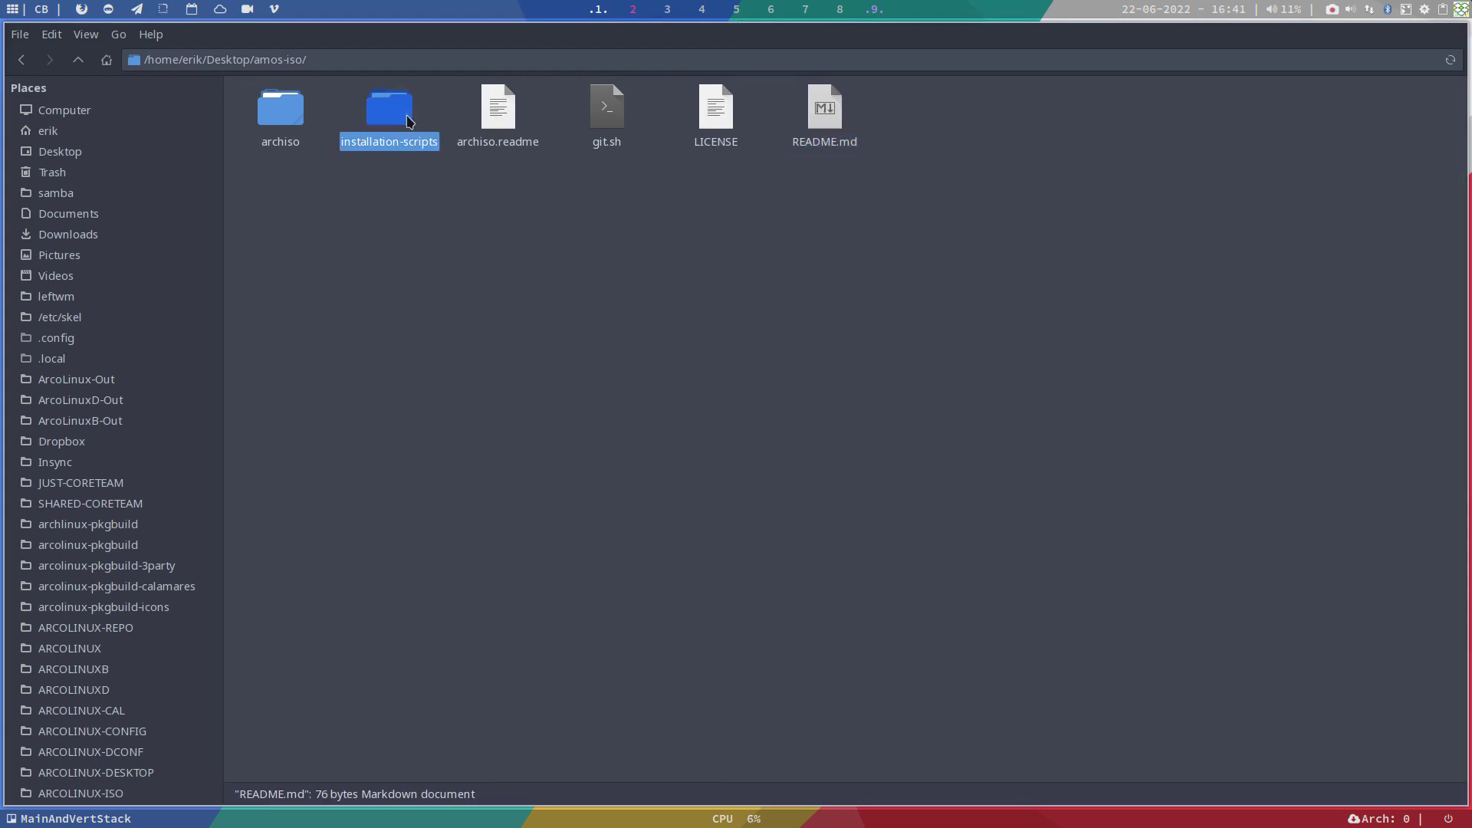
pyautogui.rightClick(438, 255)
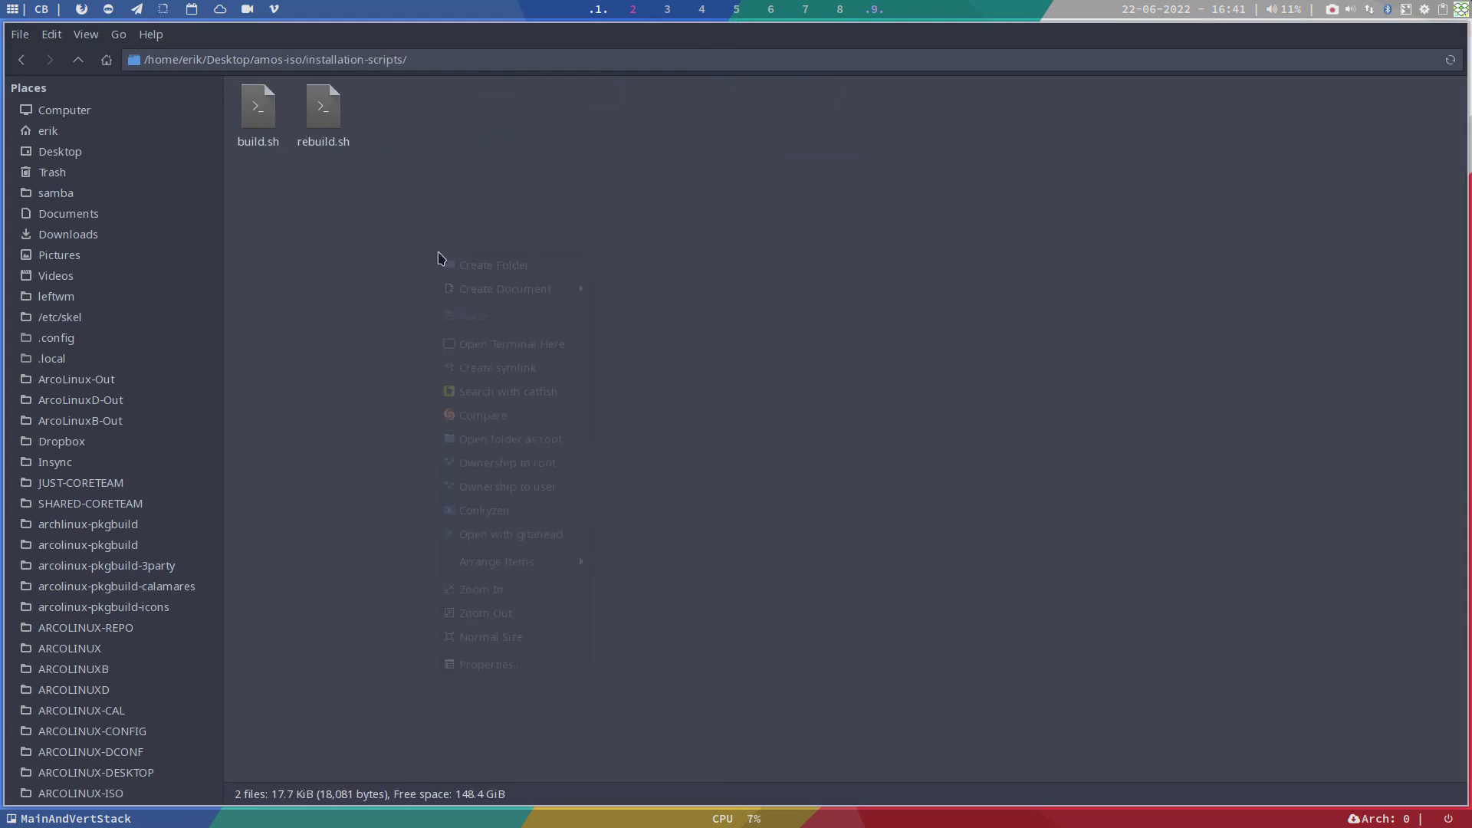
# Step: Run ./rebuild.sh in installation-scripts with sudo, then return to the amos-iso folder
pyautogui.click(533, 342)
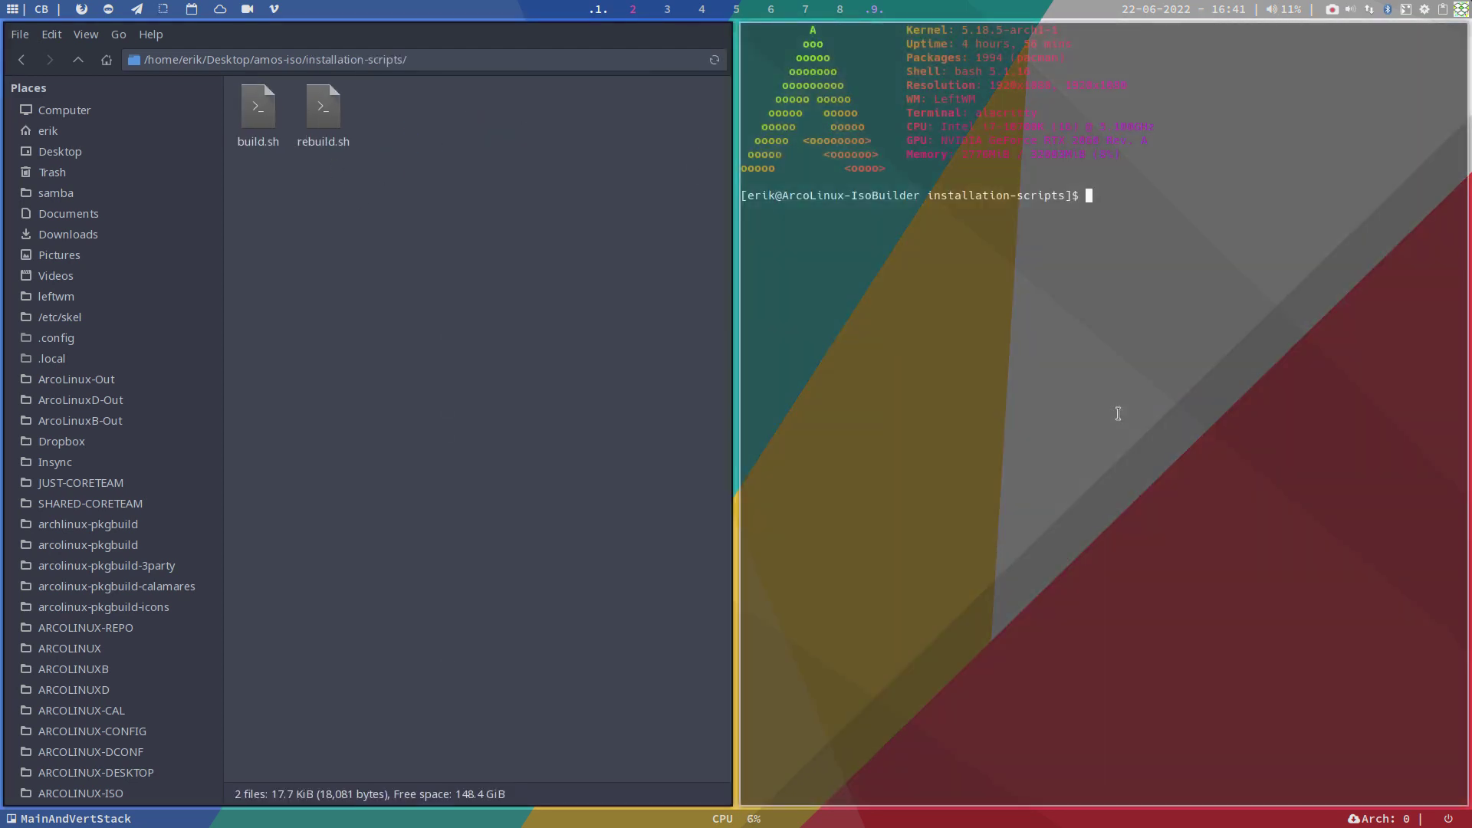
pyautogui.write('./rebuild.sh')
pyautogui.press('Return')
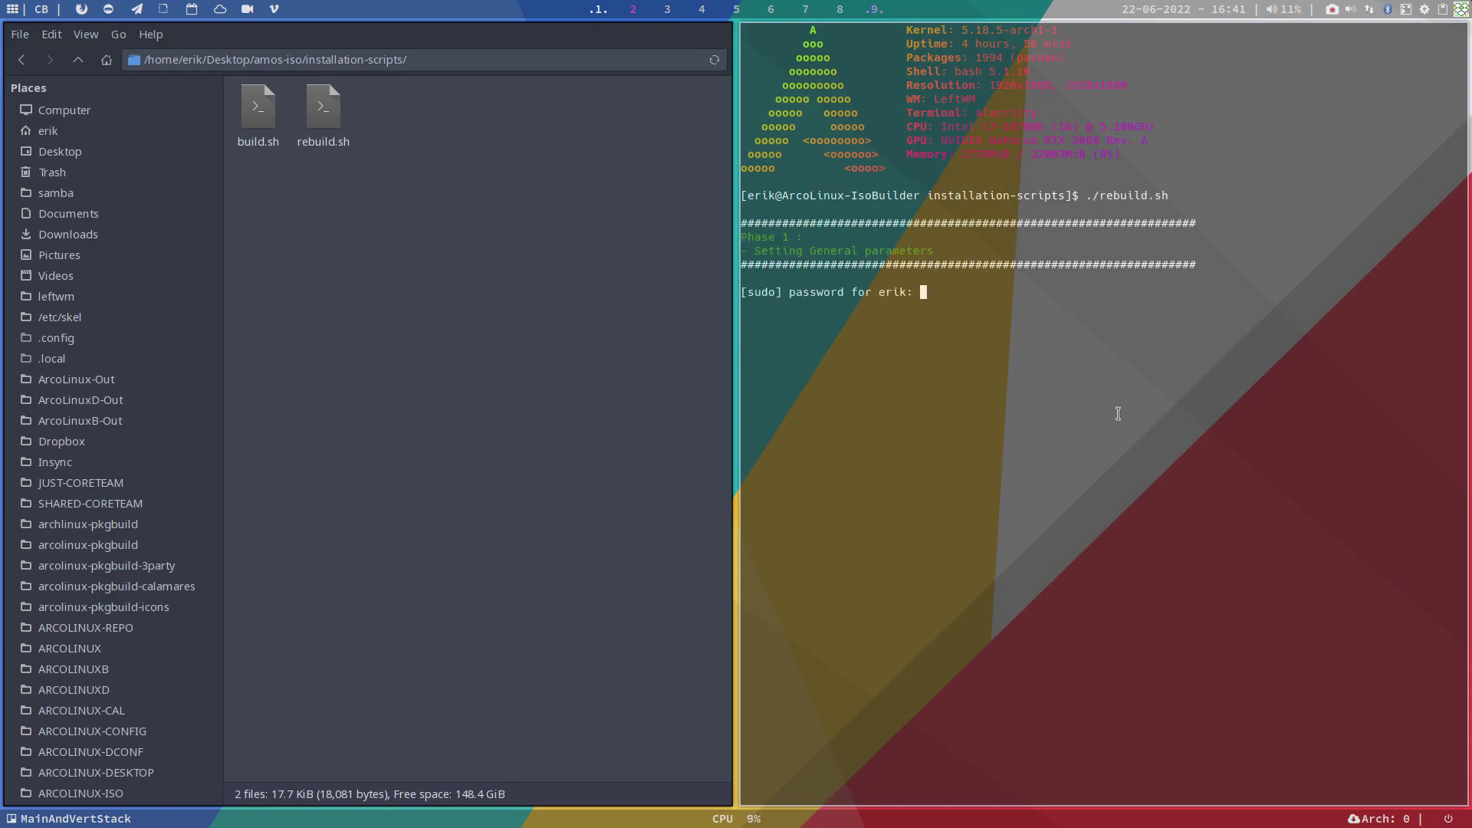
pyautogui.press('Return')
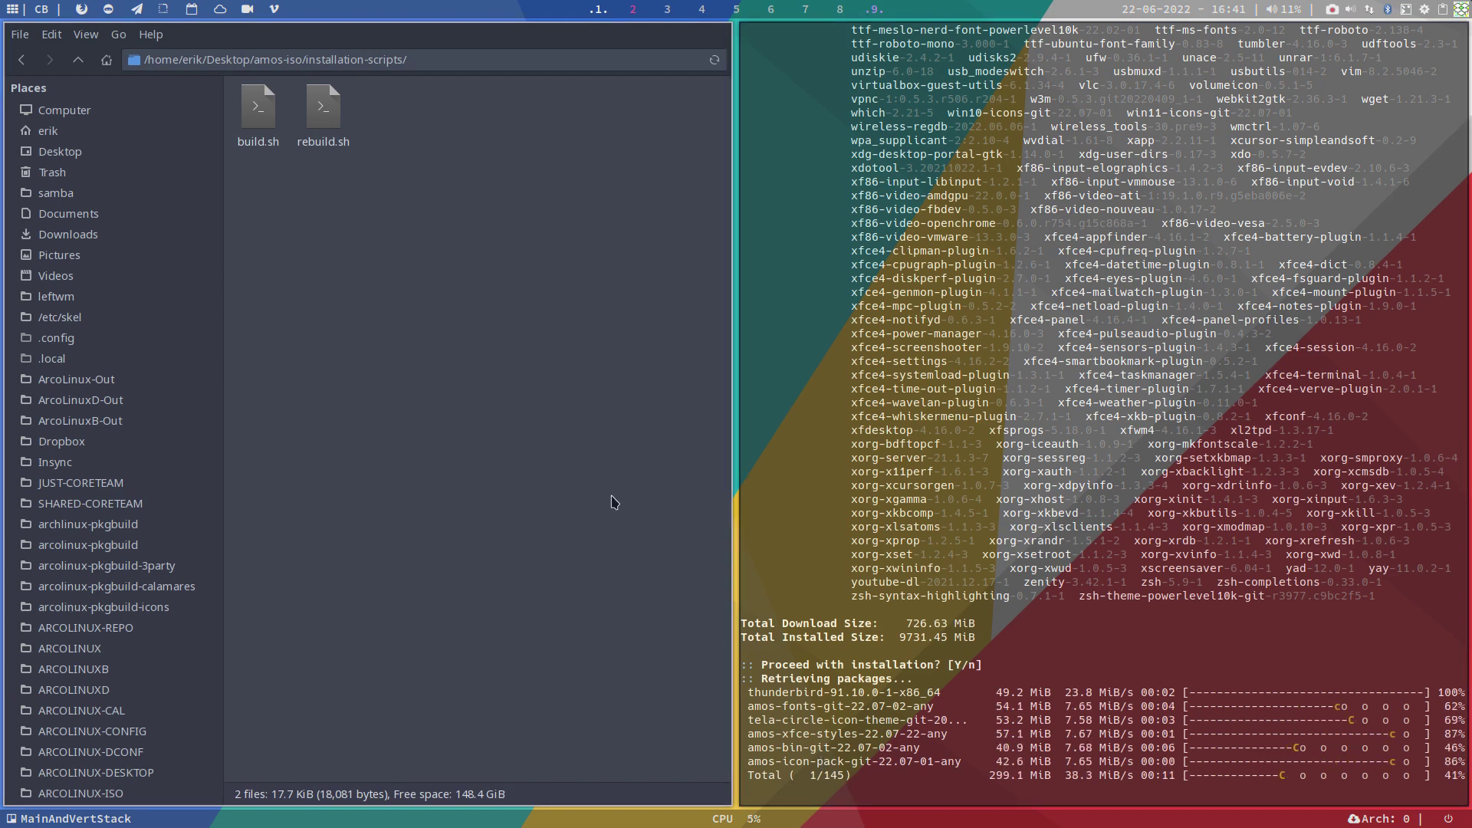
pyautogui.click(77, 62)
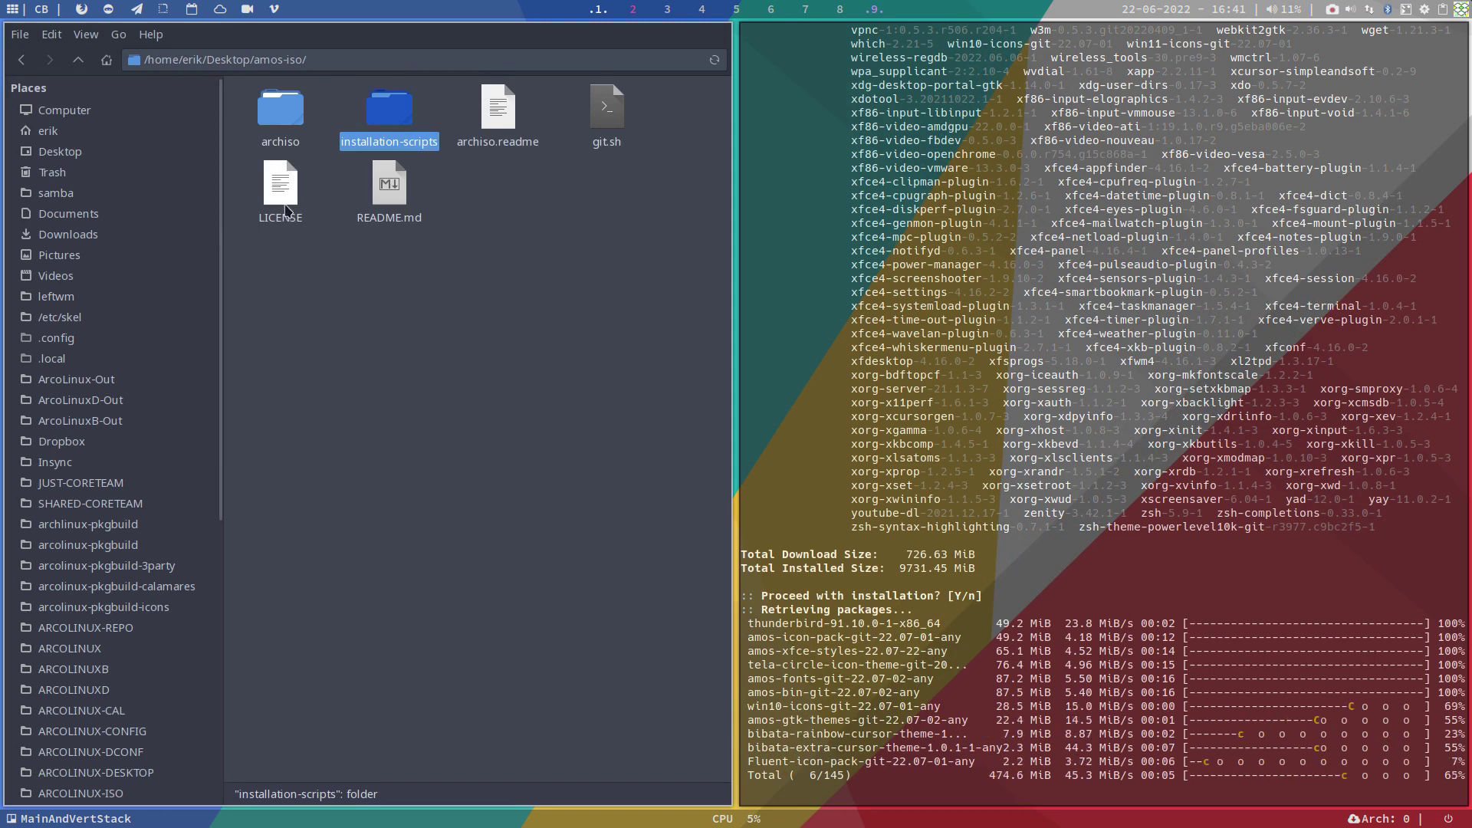
# Step: Open archiso's pacman.conf in Sublime Text and scroll through its repository sections
pyautogui.doubleClick(282, 103)
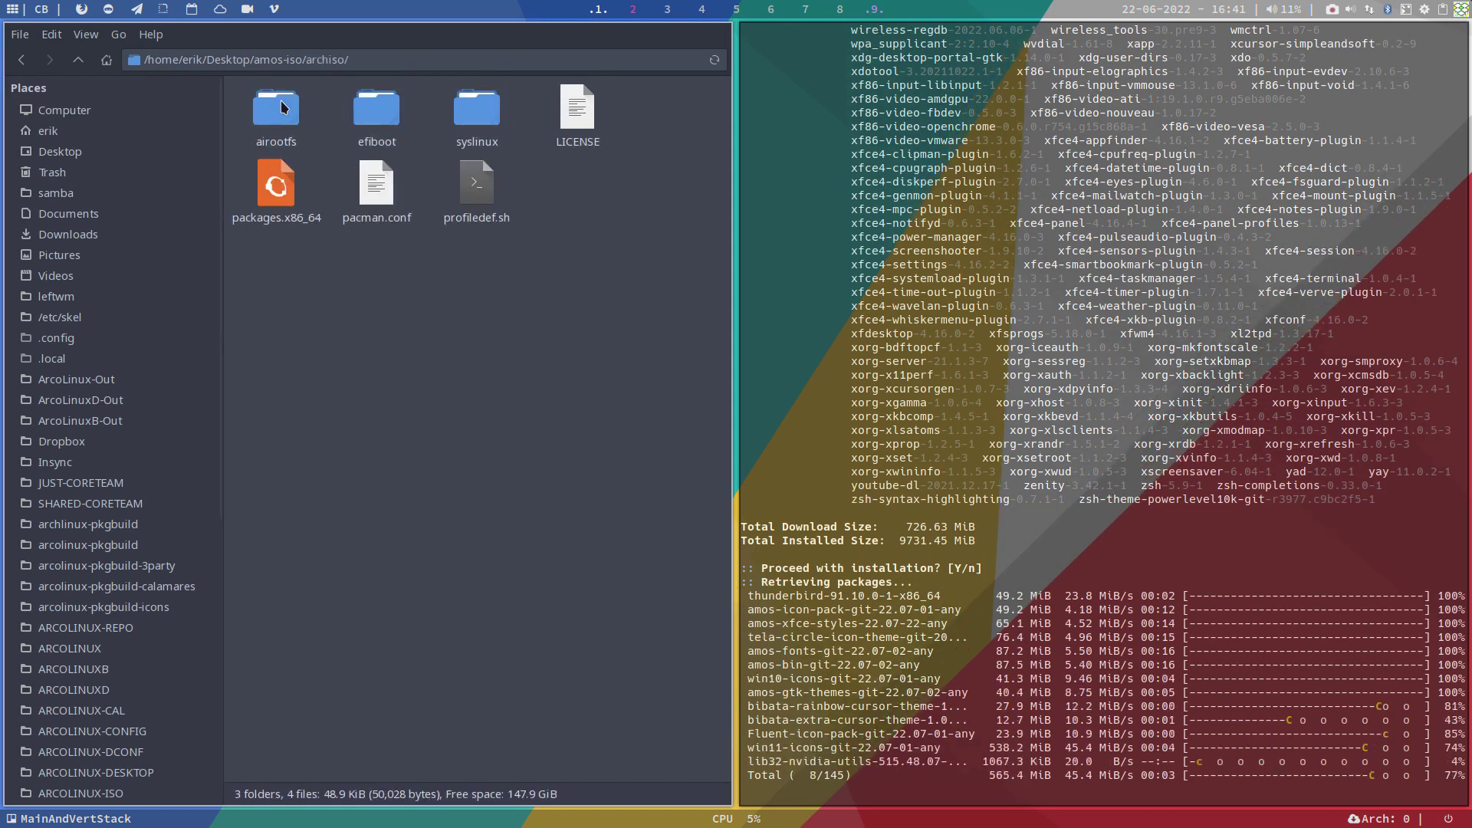
pyautogui.doubleClick(379, 196)
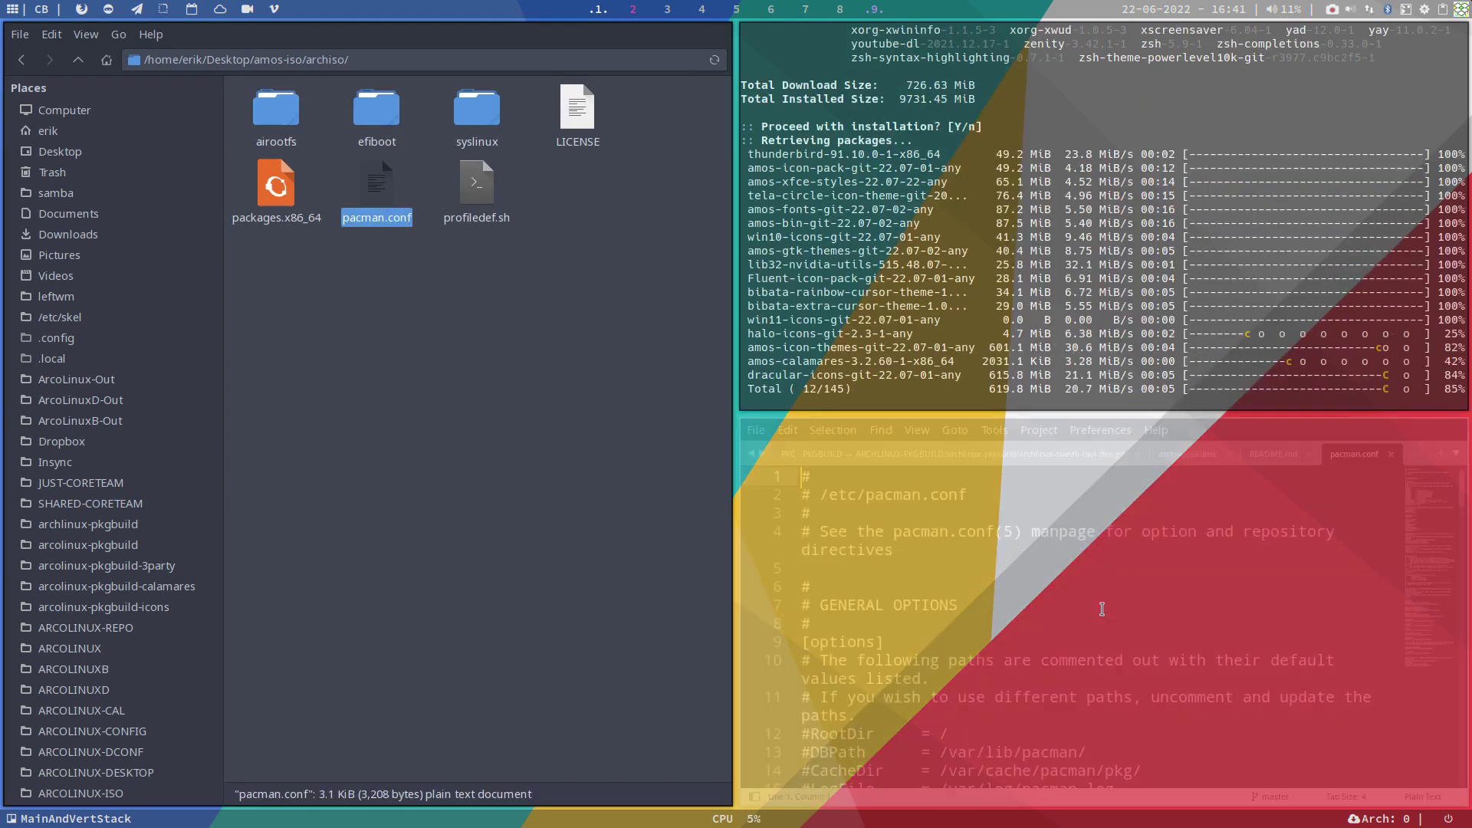
pyautogui.scroll(-20, 1148, 689)
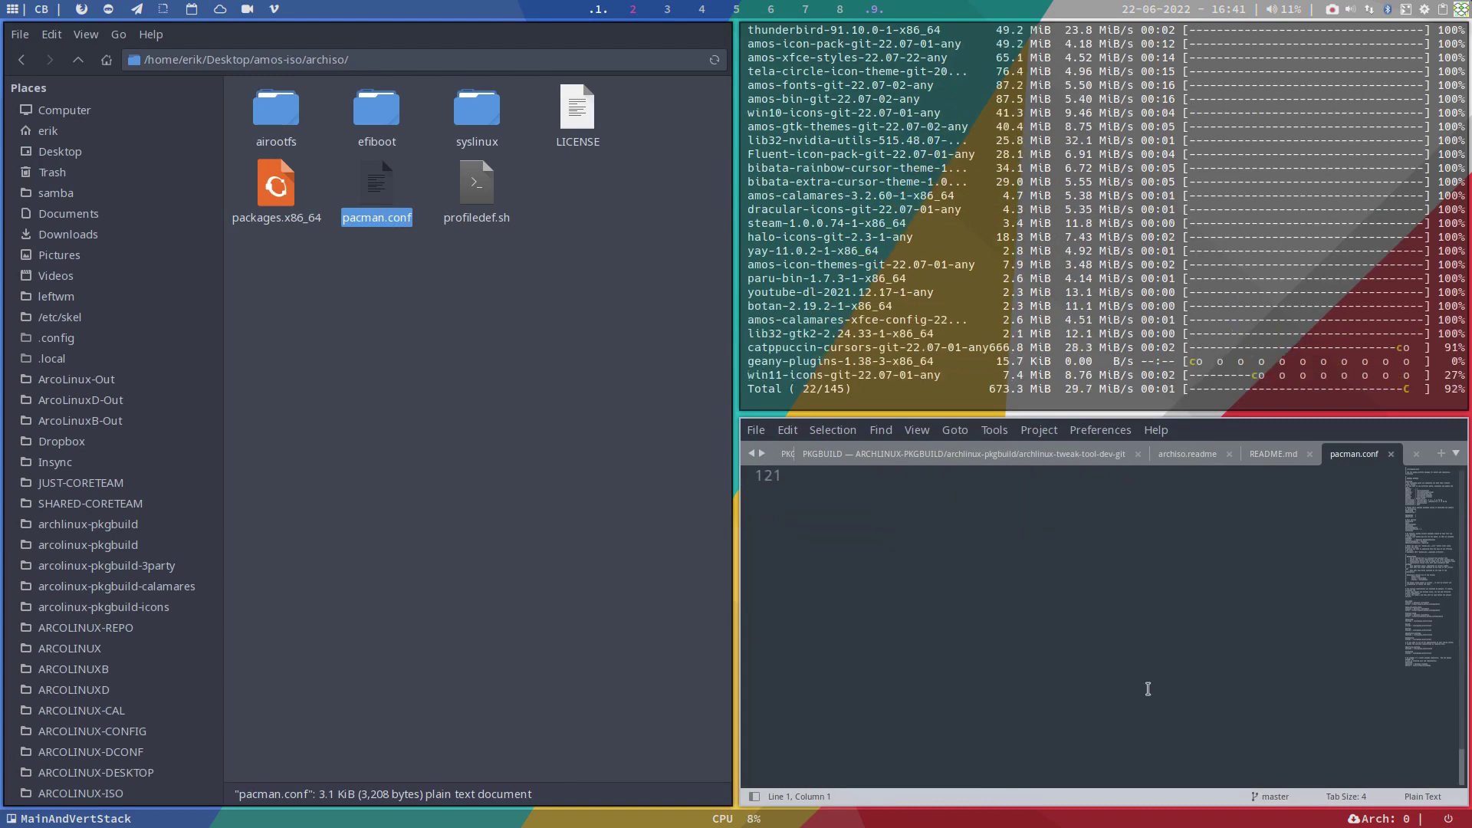
pyautogui.scroll(10, 1148, 688)
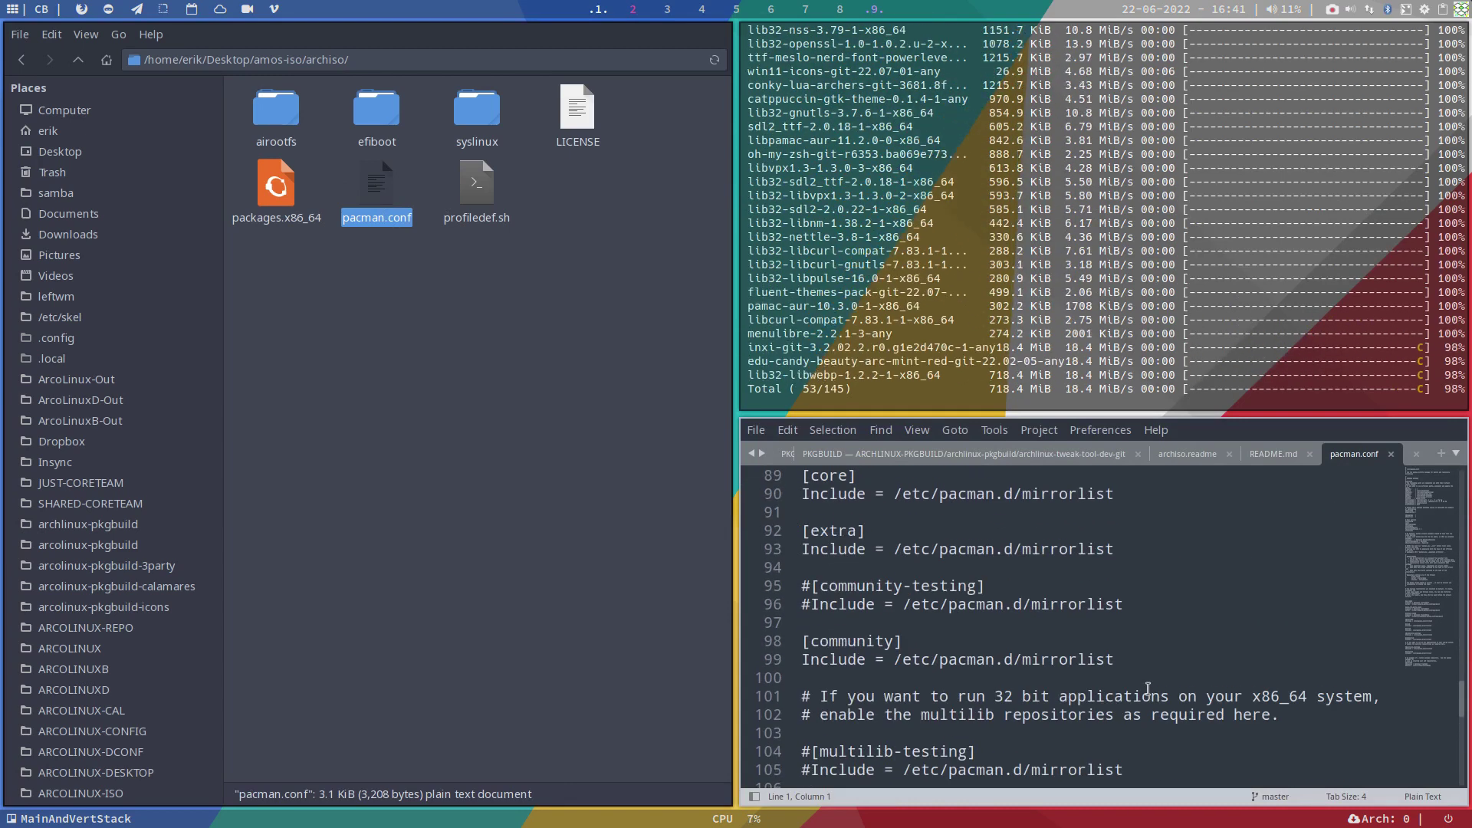
pyautogui.scroll(5, 1148, 688)
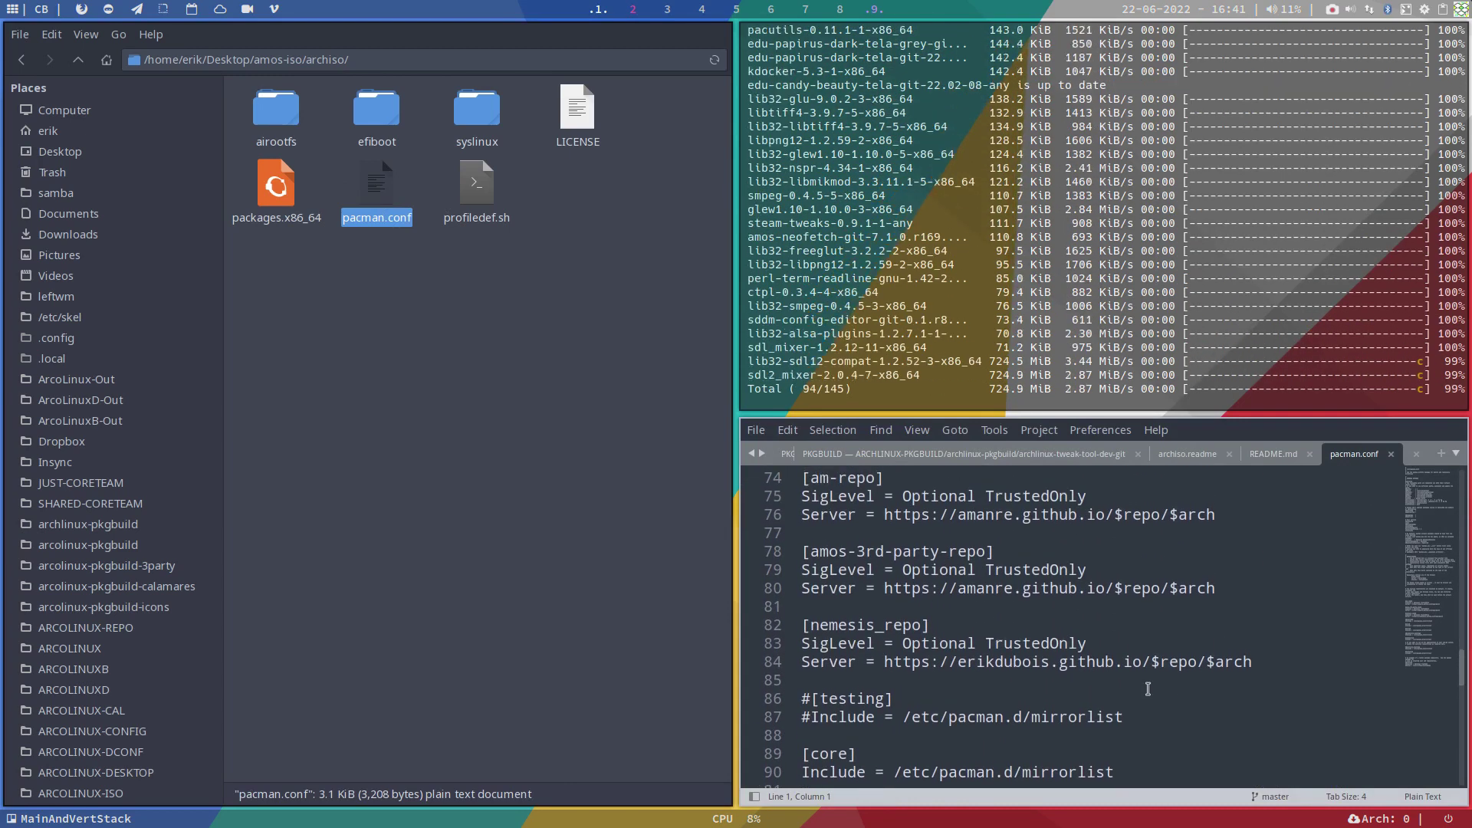
pyautogui.scroll(1, 1148, 688)
pyautogui.scroll(-1, 1148, 689)
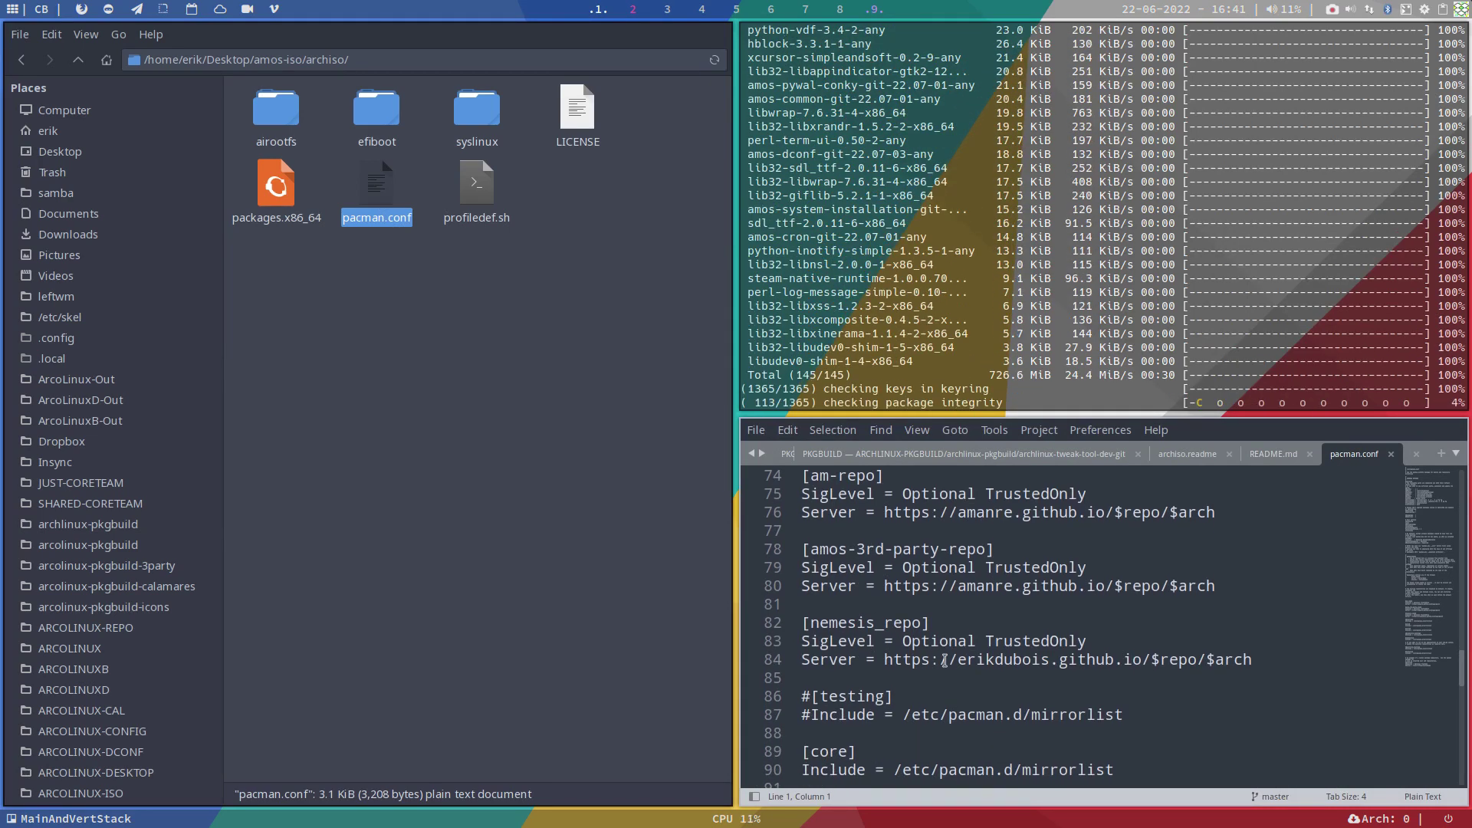
# Step: Inspect the nemesis_repo and am-repo server entries and the commented testing mirrorlist path
pyautogui.doubleClick(962, 660)
pyautogui.scroll(2, 886, 662)
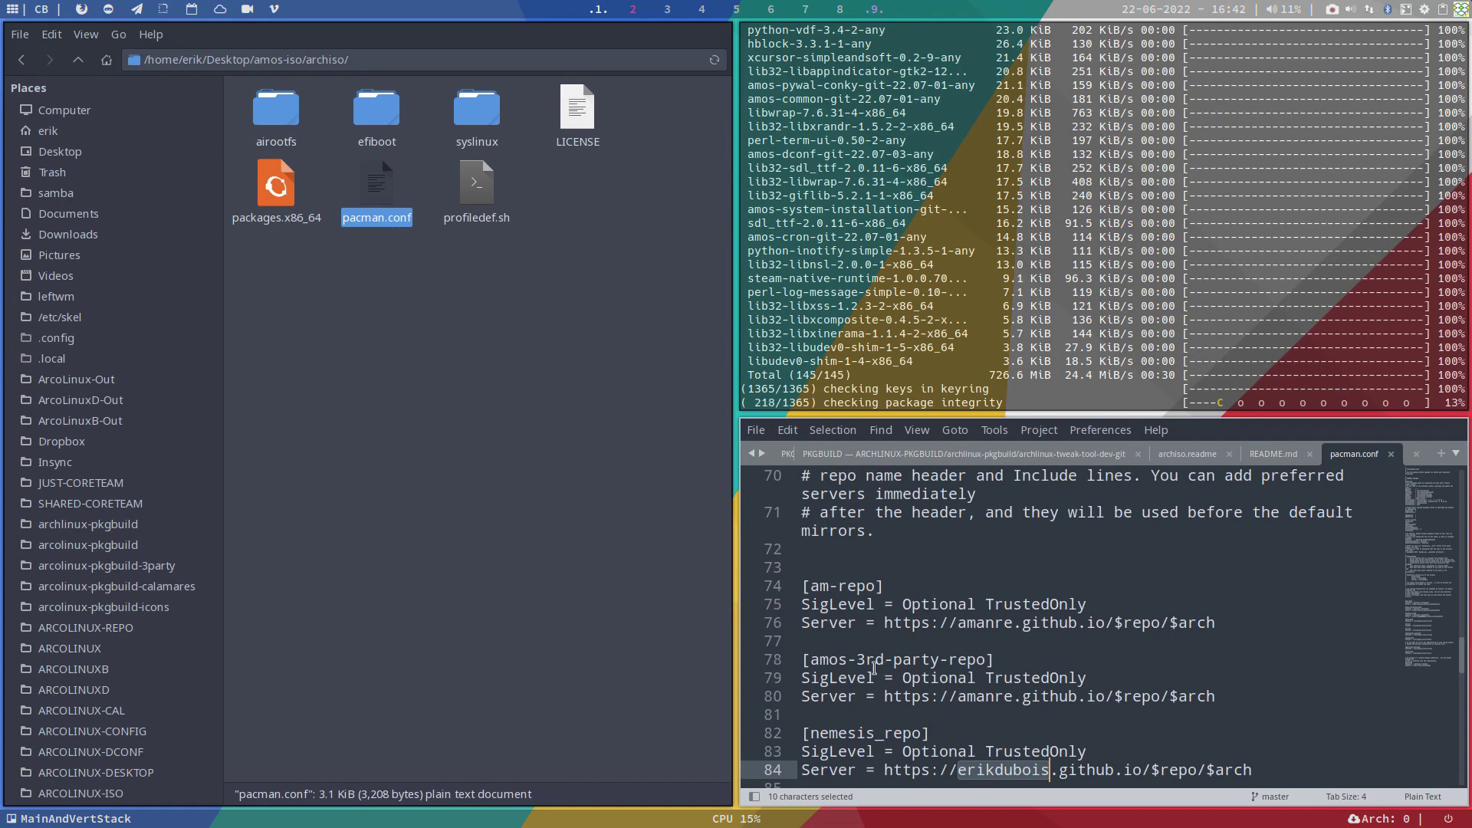
pyautogui.click(856, 661)
pyautogui.click(857, 622)
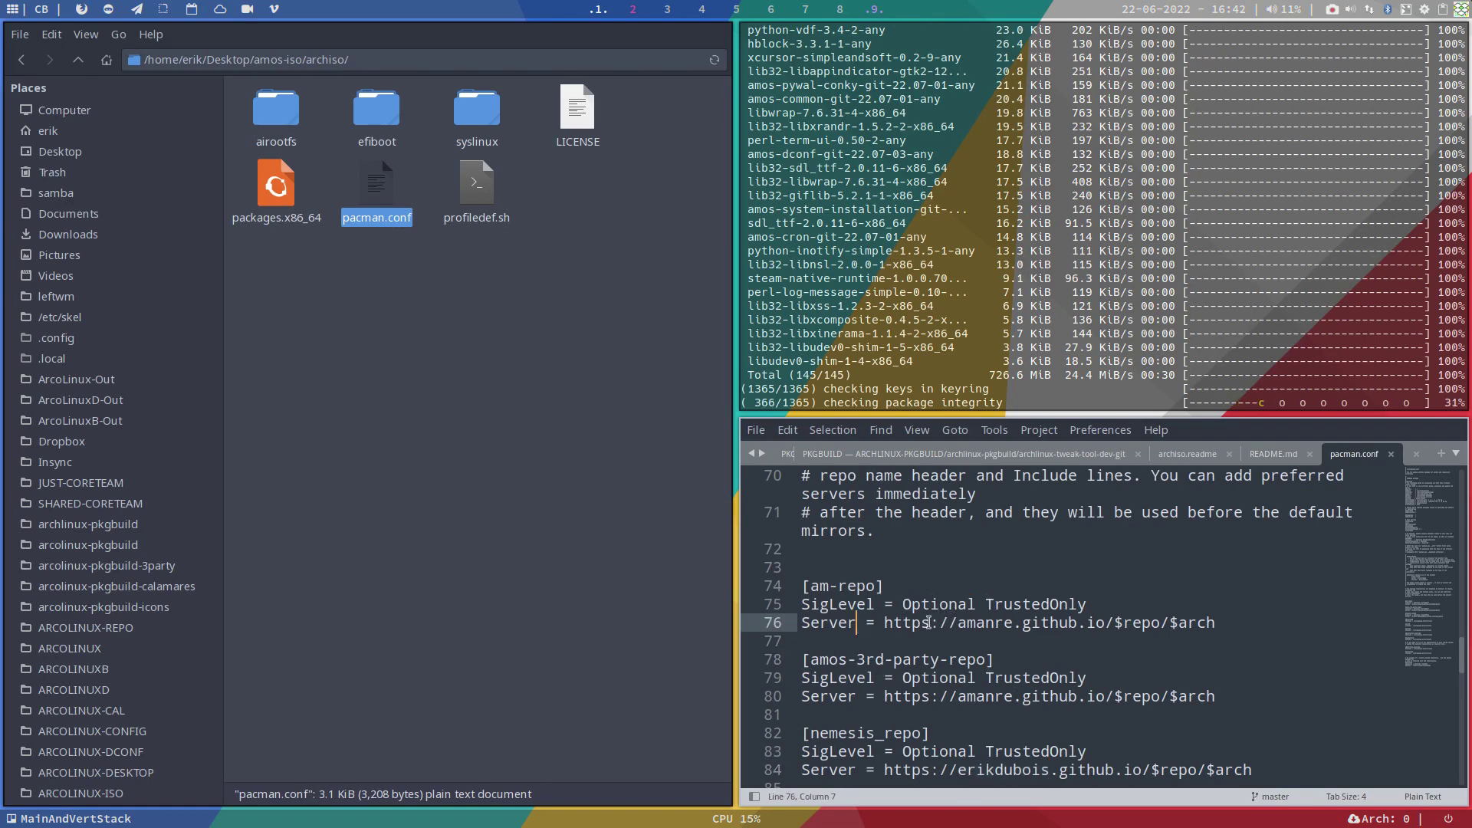
pyautogui.moveTo(884, 623); pyautogui.dragTo(1227, 633)
pyautogui.scroll(-4, 1223, 684)
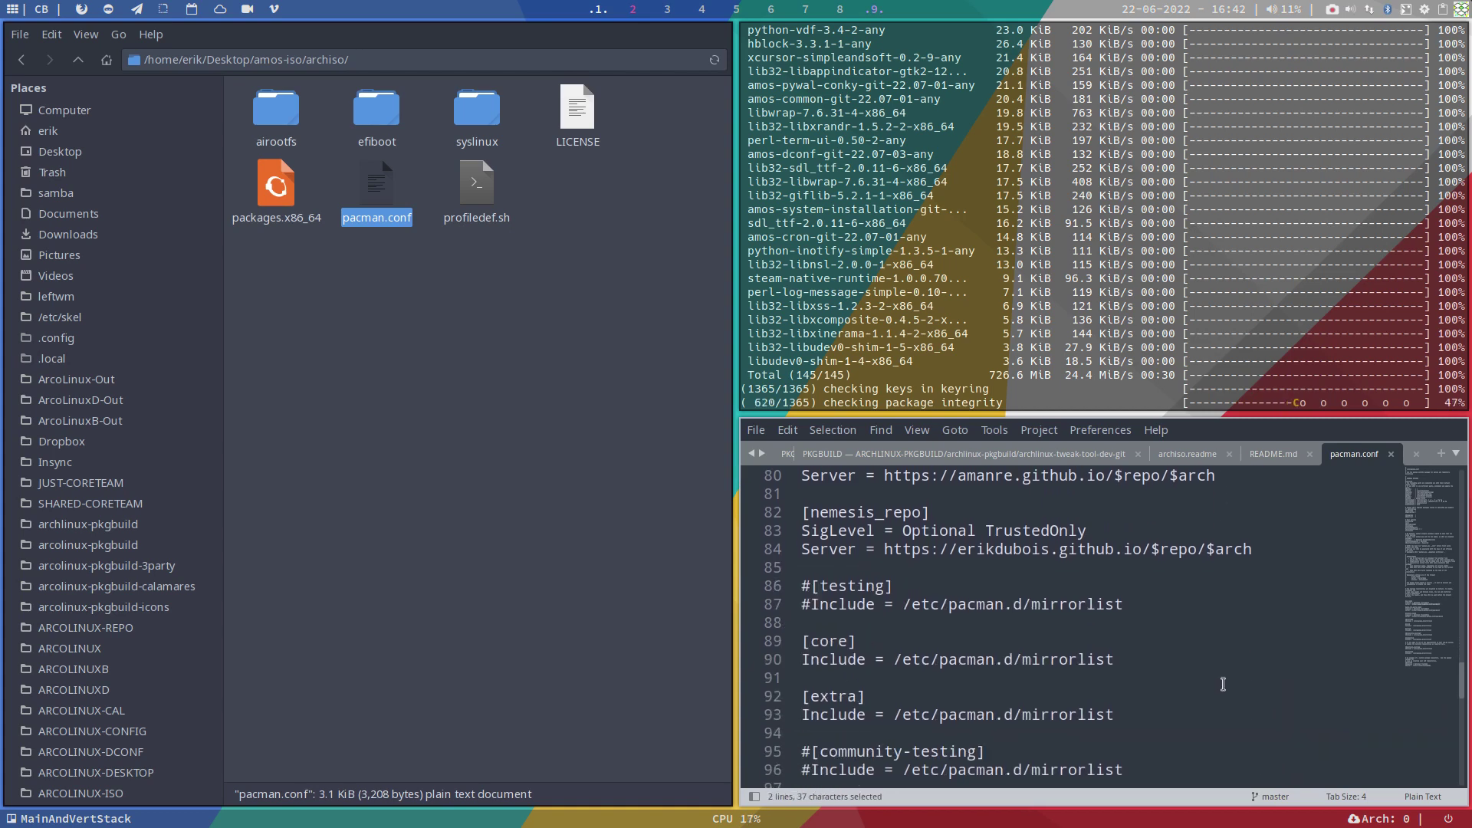
pyautogui.moveTo(894, 605); pyautogui.dragTo(1115, 604)
pyautogui.scroll(4, 1116, 632)
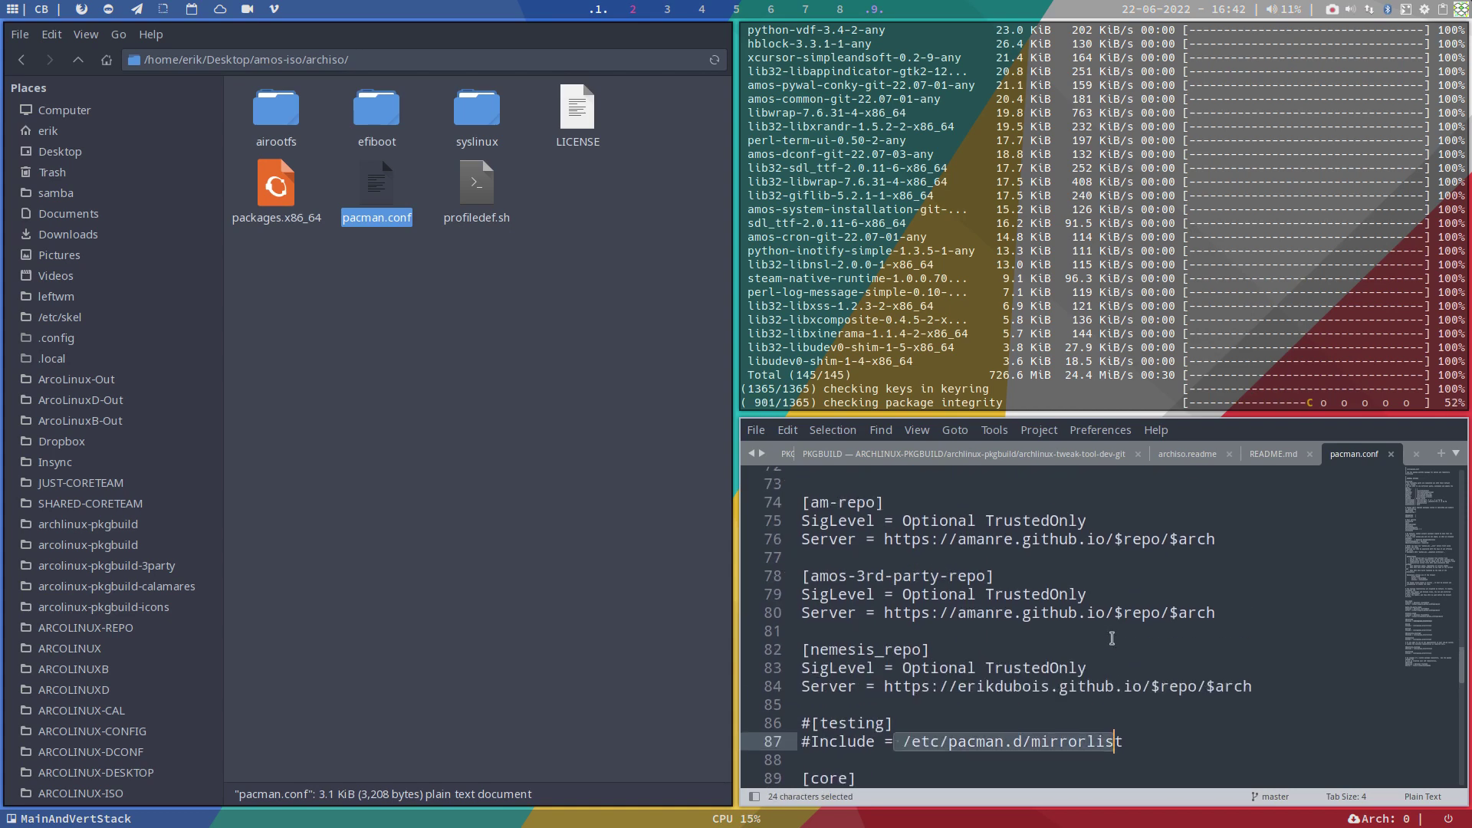
# Step: Examine the am-repo section name, its $repo server path, and amos-3rd-party-repo SigLevel
pyautogui.click(881, 622)
pyautogui.moveTo(881, 623); pyautogui.dragTo(1043, 623)
pyautogui.click(994, 623)
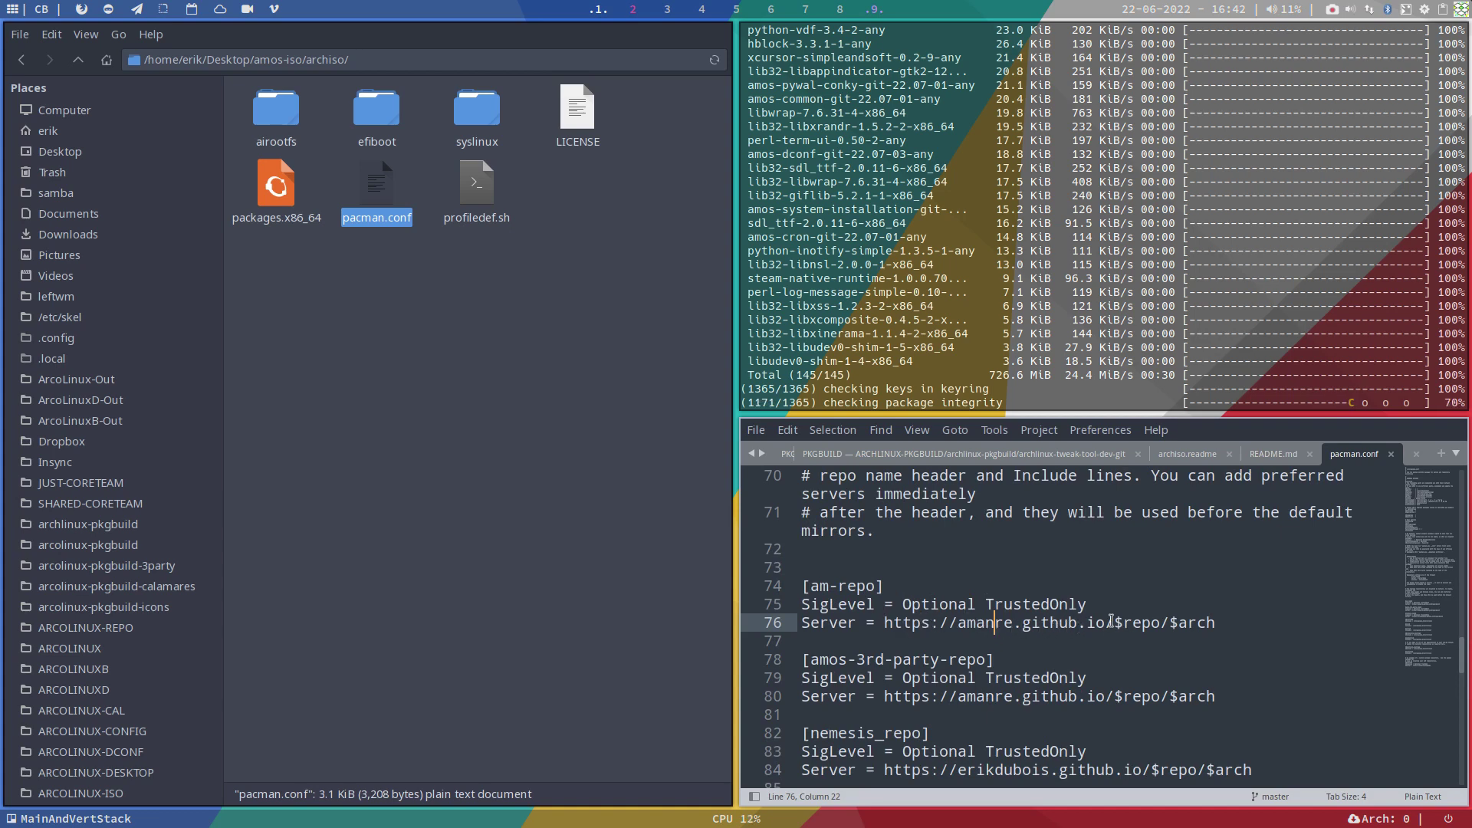
pyautogui.moveTo(1114, 622); pyautogui.dragTo(1160, 623)
pyautogui.moveTo(810, 586); pyautogui.dragTo(879, 586)
pyautogui.moveTo(1114, 622); pyautogui.dragTo(1167, 624)
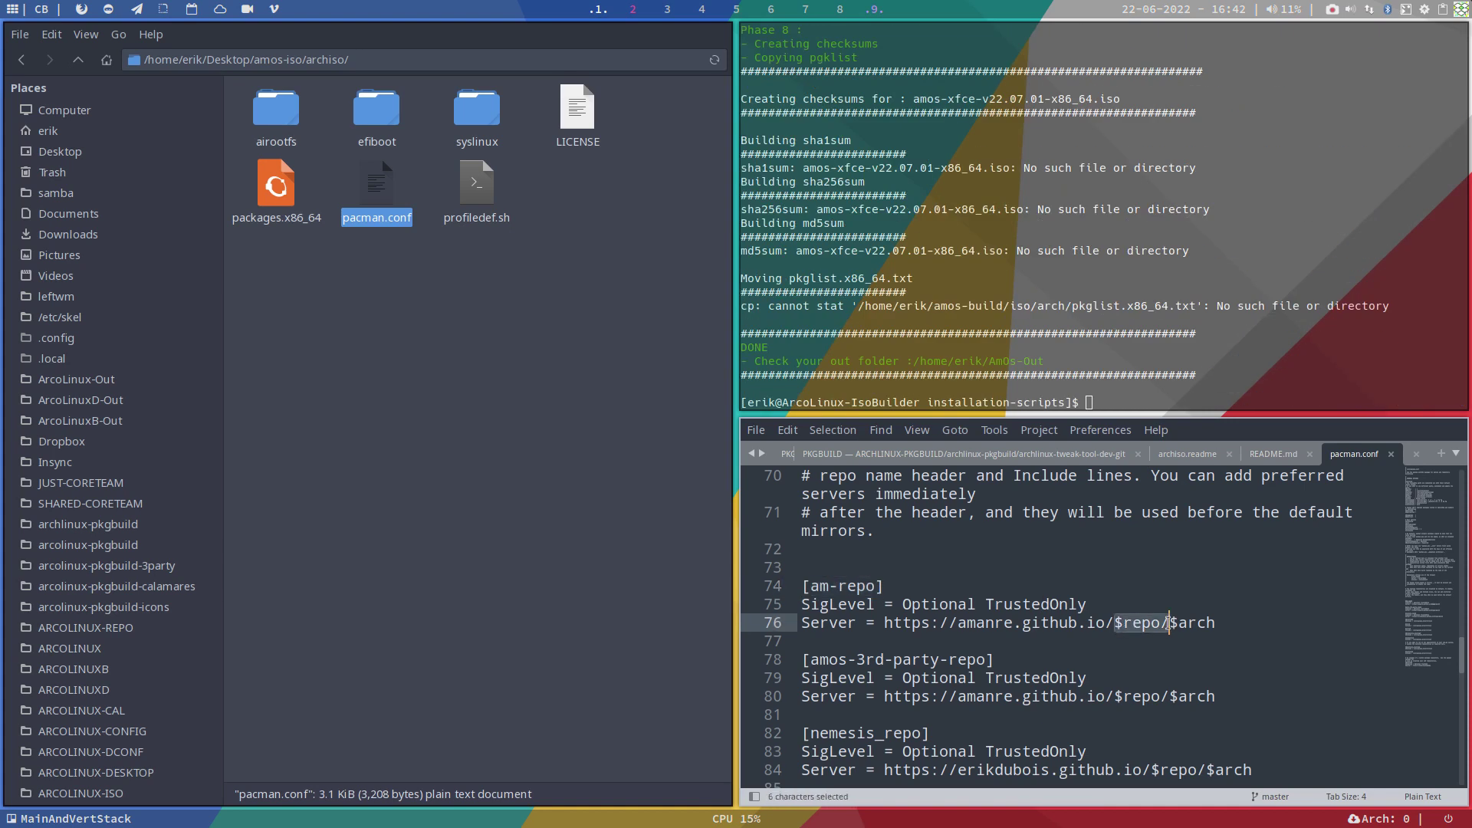
pyautogui.click(1177, 625)
pyautogui.click(1206, 626)
pyautogui.click(1189, 678)
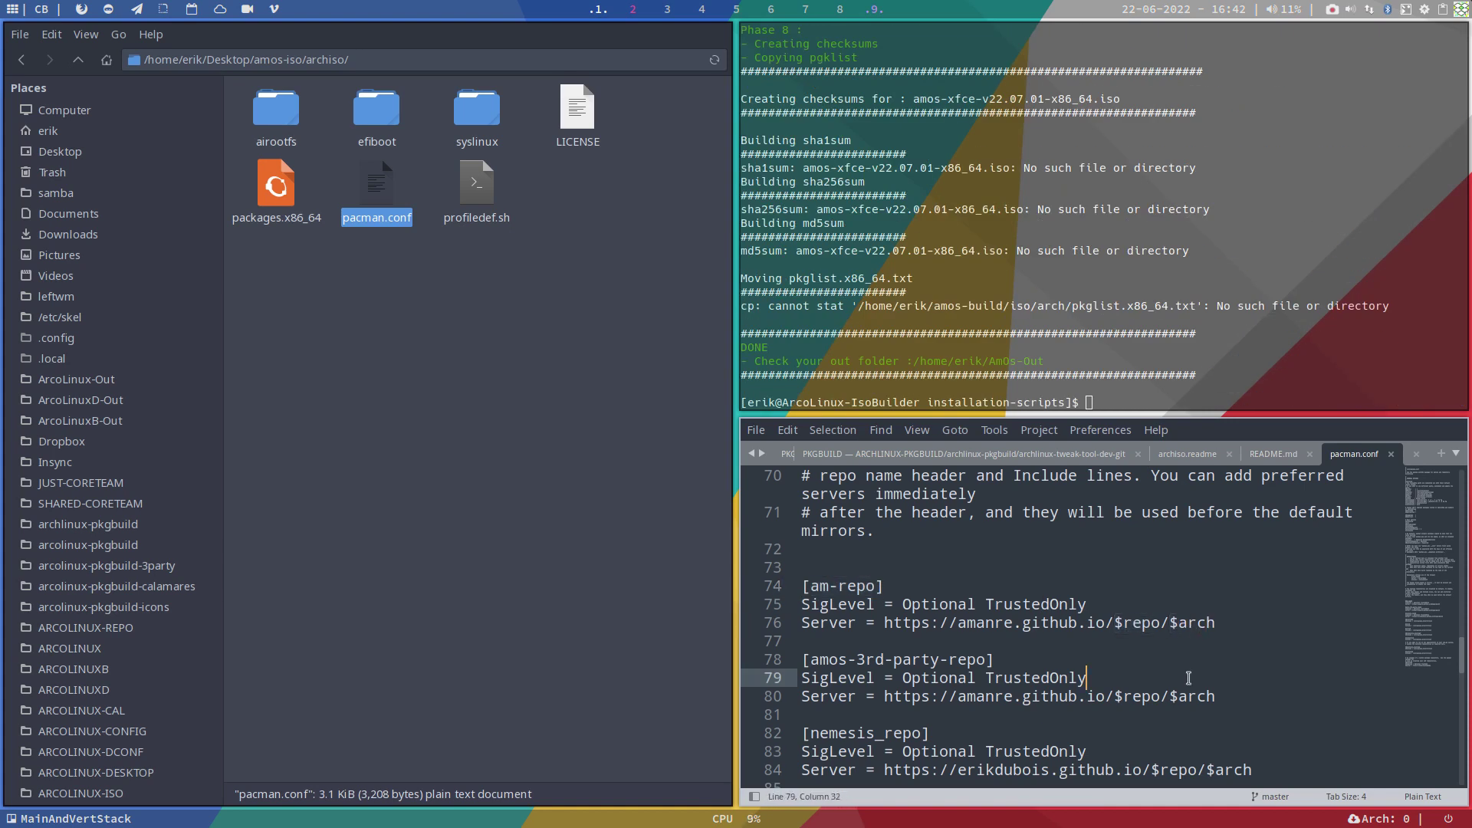
# Step: Rerun ./rebuild.sh in the terminal, then drag packages.x86_64 into the editor
pyautogui.click(1126, 322)
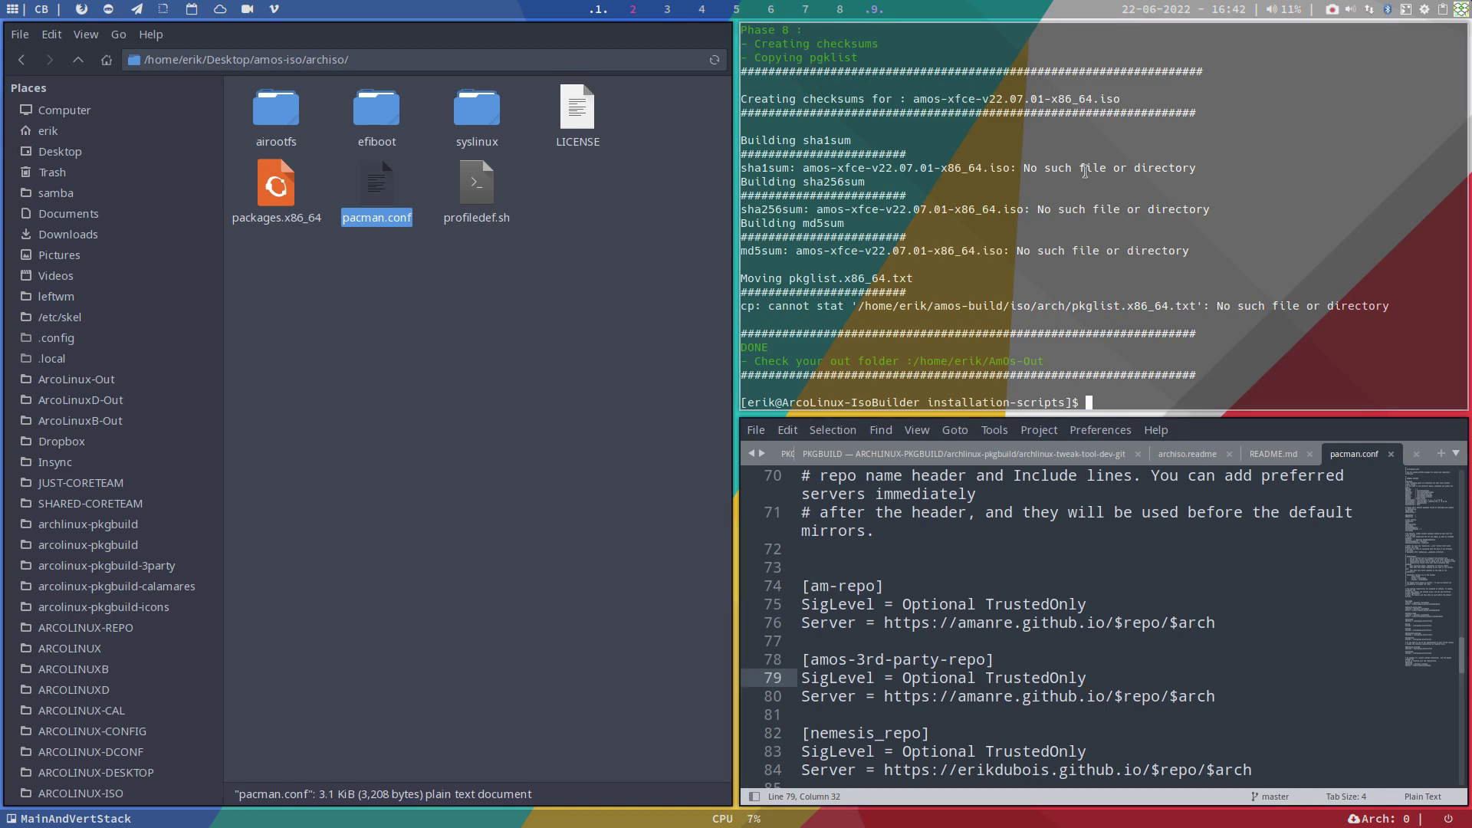
pyautogui.scroll(15, 1032, 283)
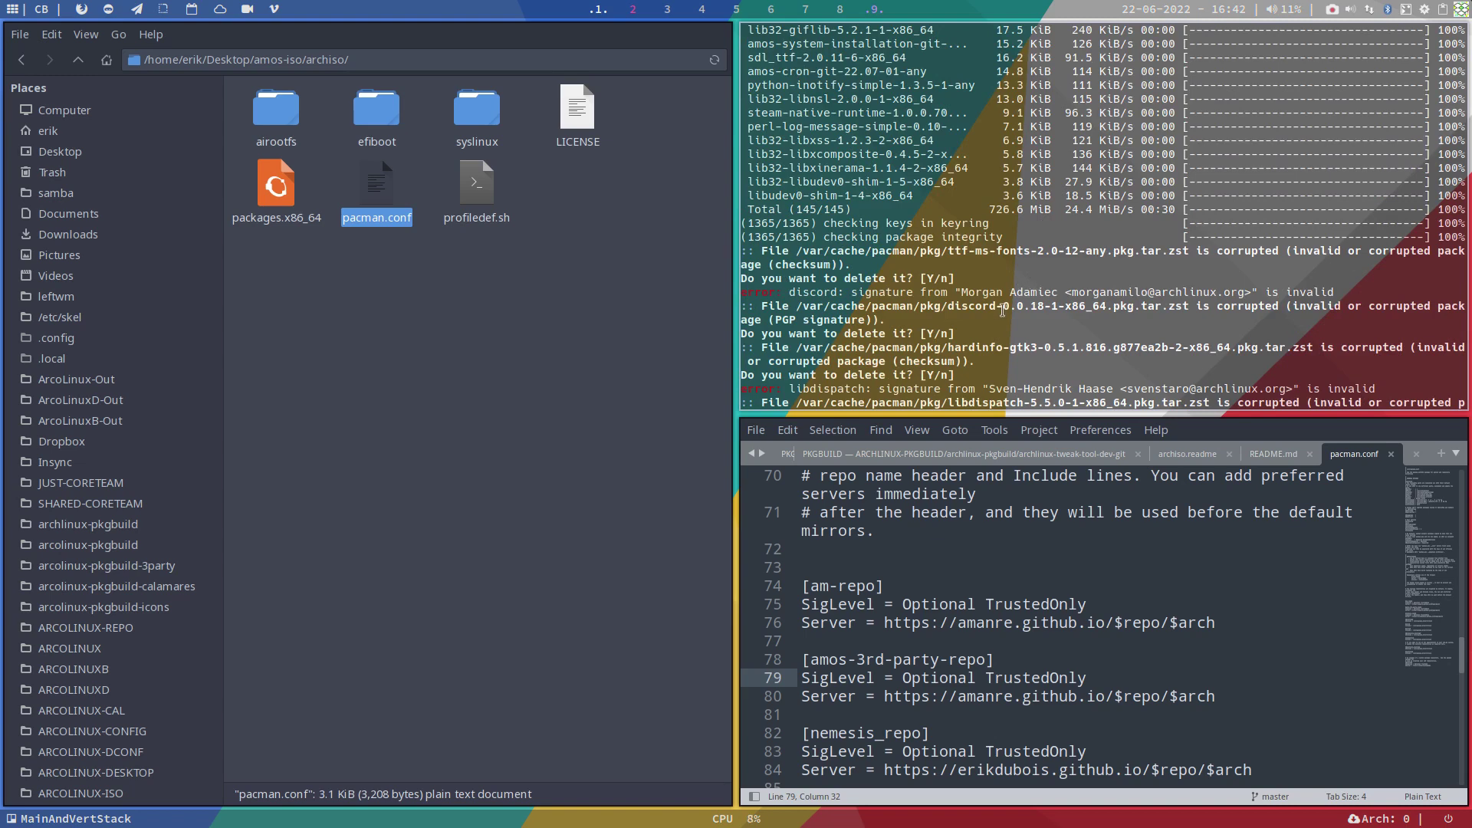
pyautogui.scroll(-1, 1003, 309)
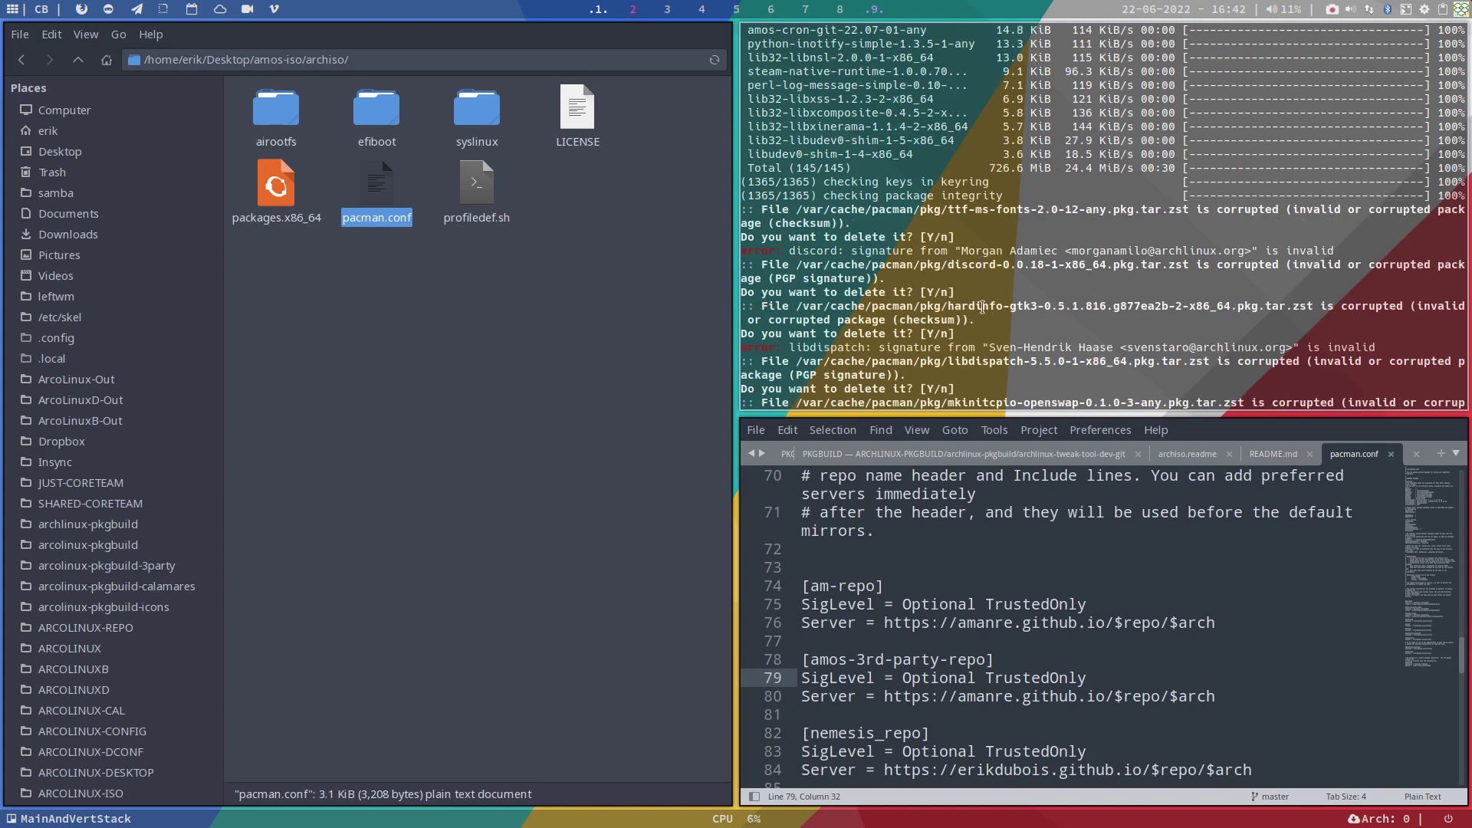
pyautogui.press('Up')
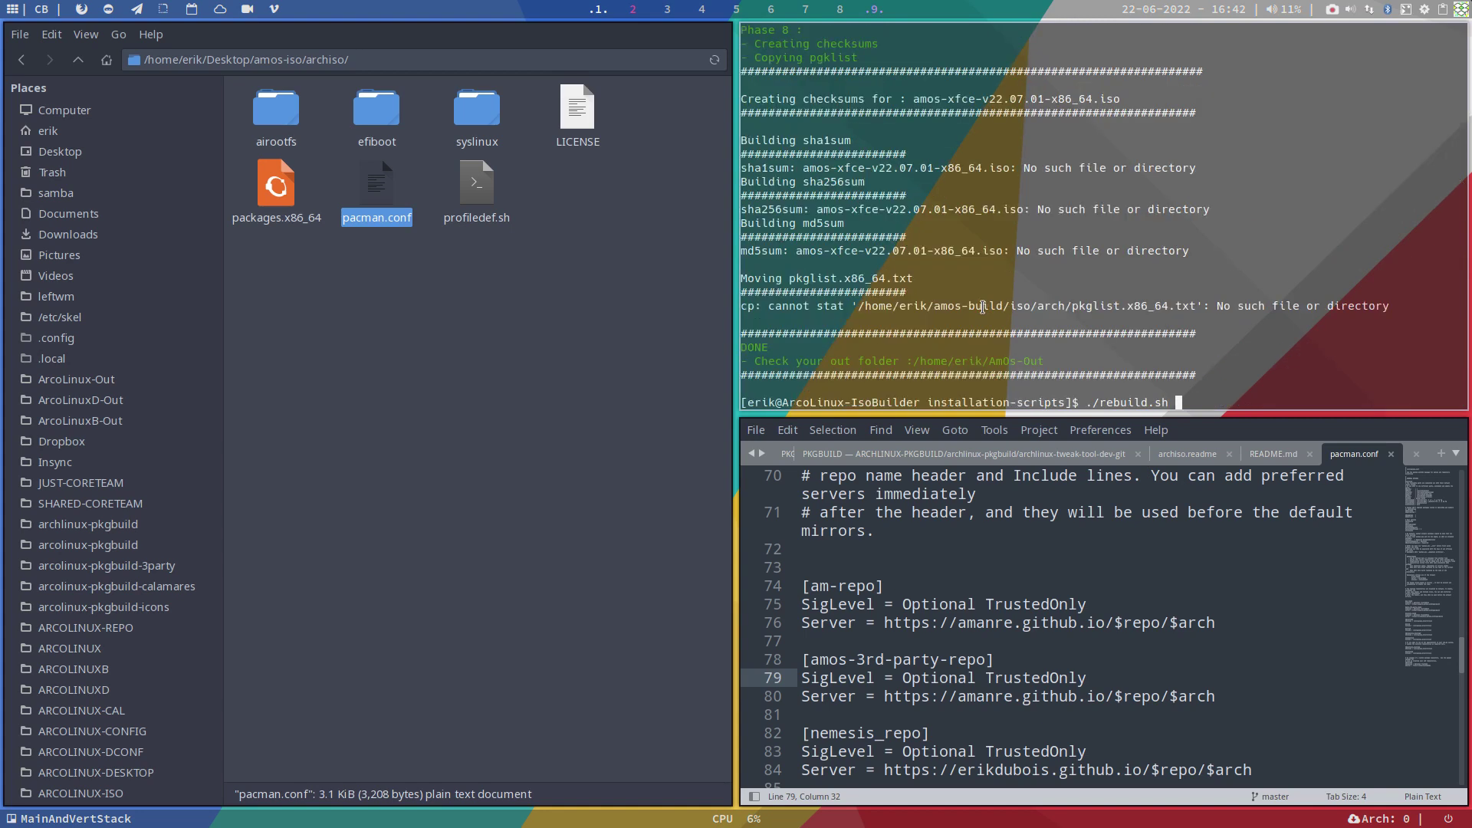
pyautogui.press('Return')
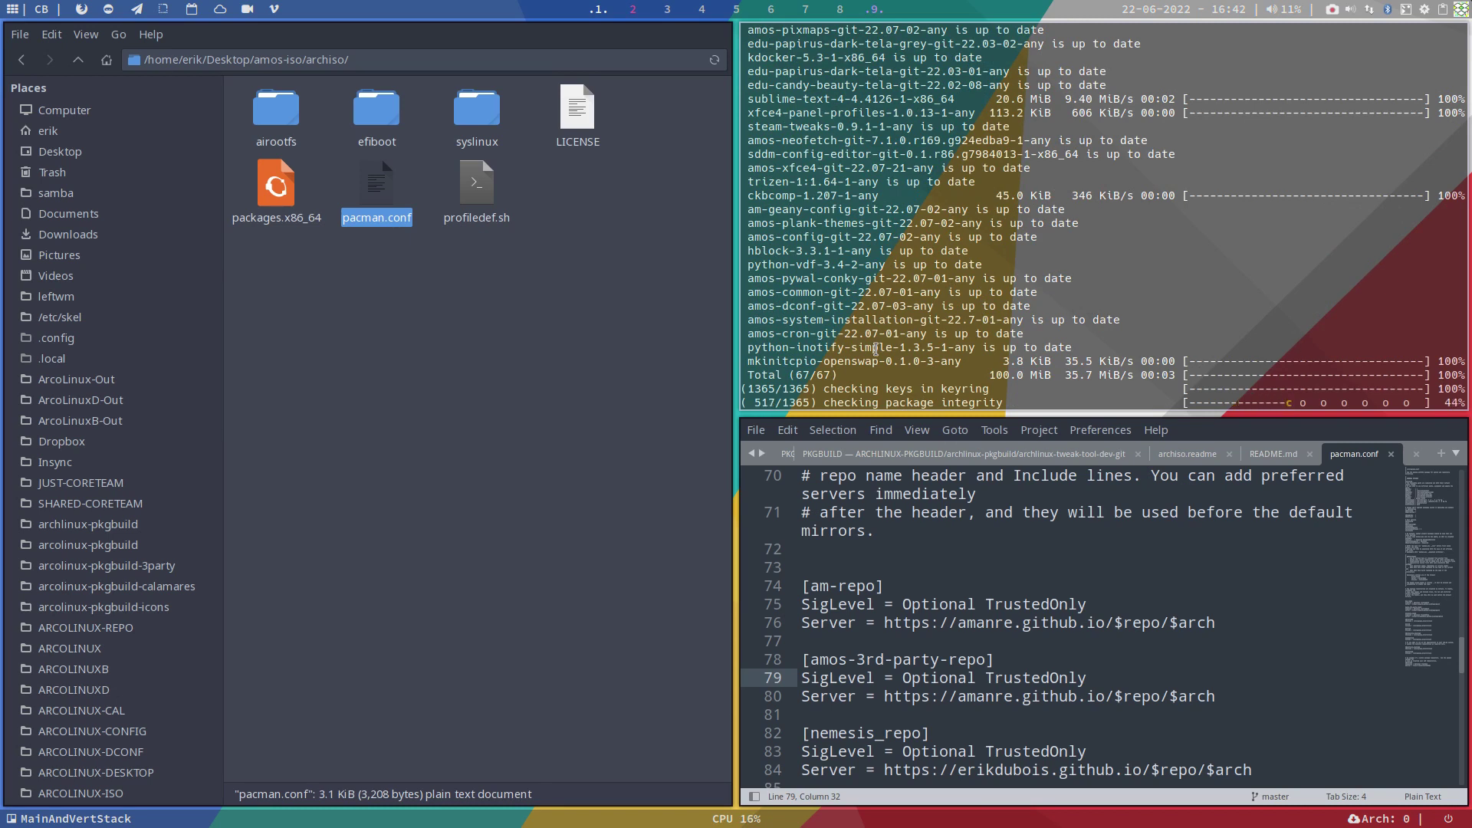
pyautogui.moveTo(276, 188); pyautogui.dragTo(954, 540)
# Step: Scroll packages.x86_64 to GRUB-THEMES and select the commented amos-cyberpunk-git entry
pyautogui.scroll(-6, 954, 583)
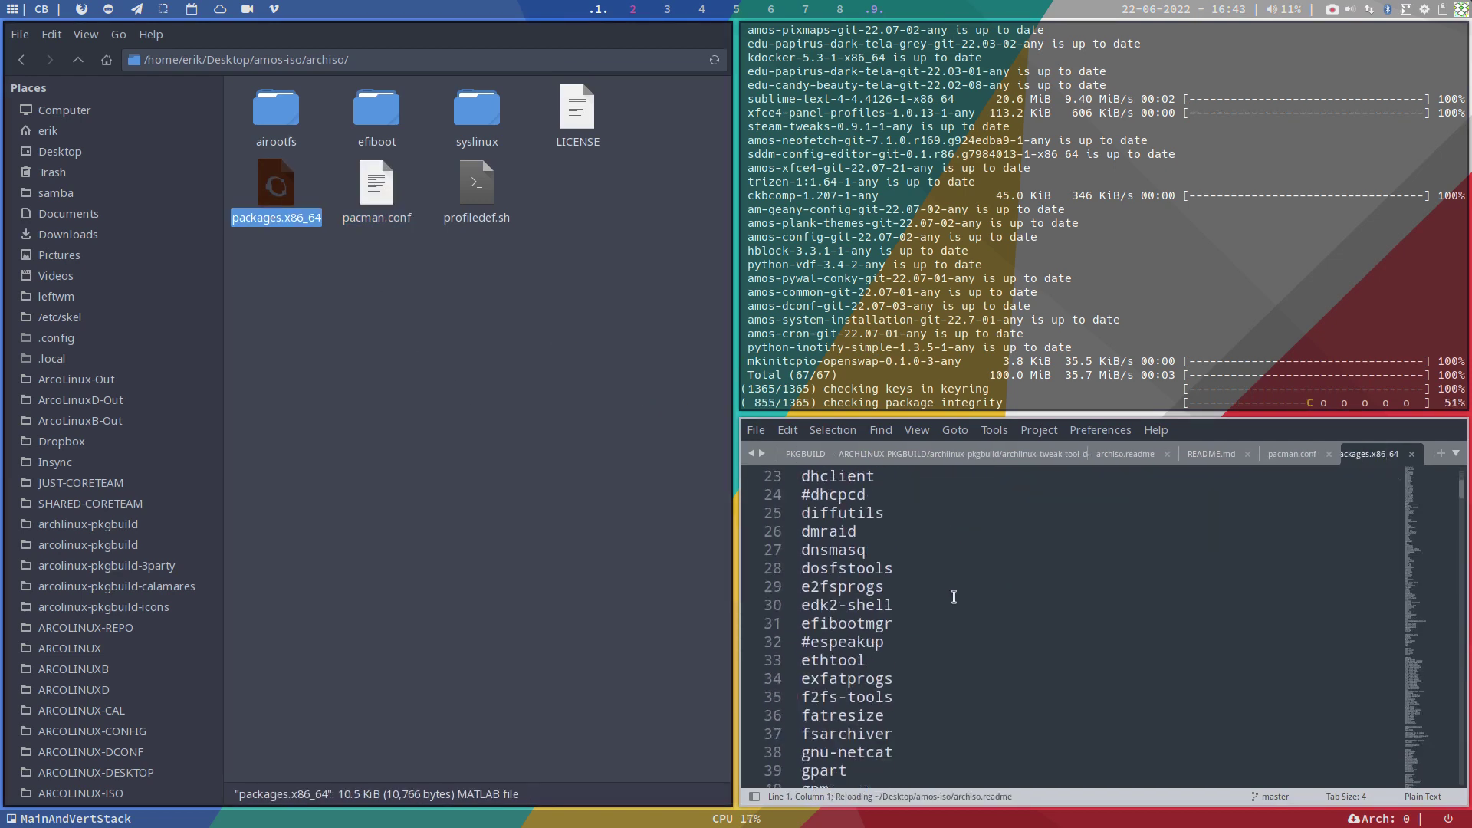
pyautogui.scroll(-20, 954, 597)
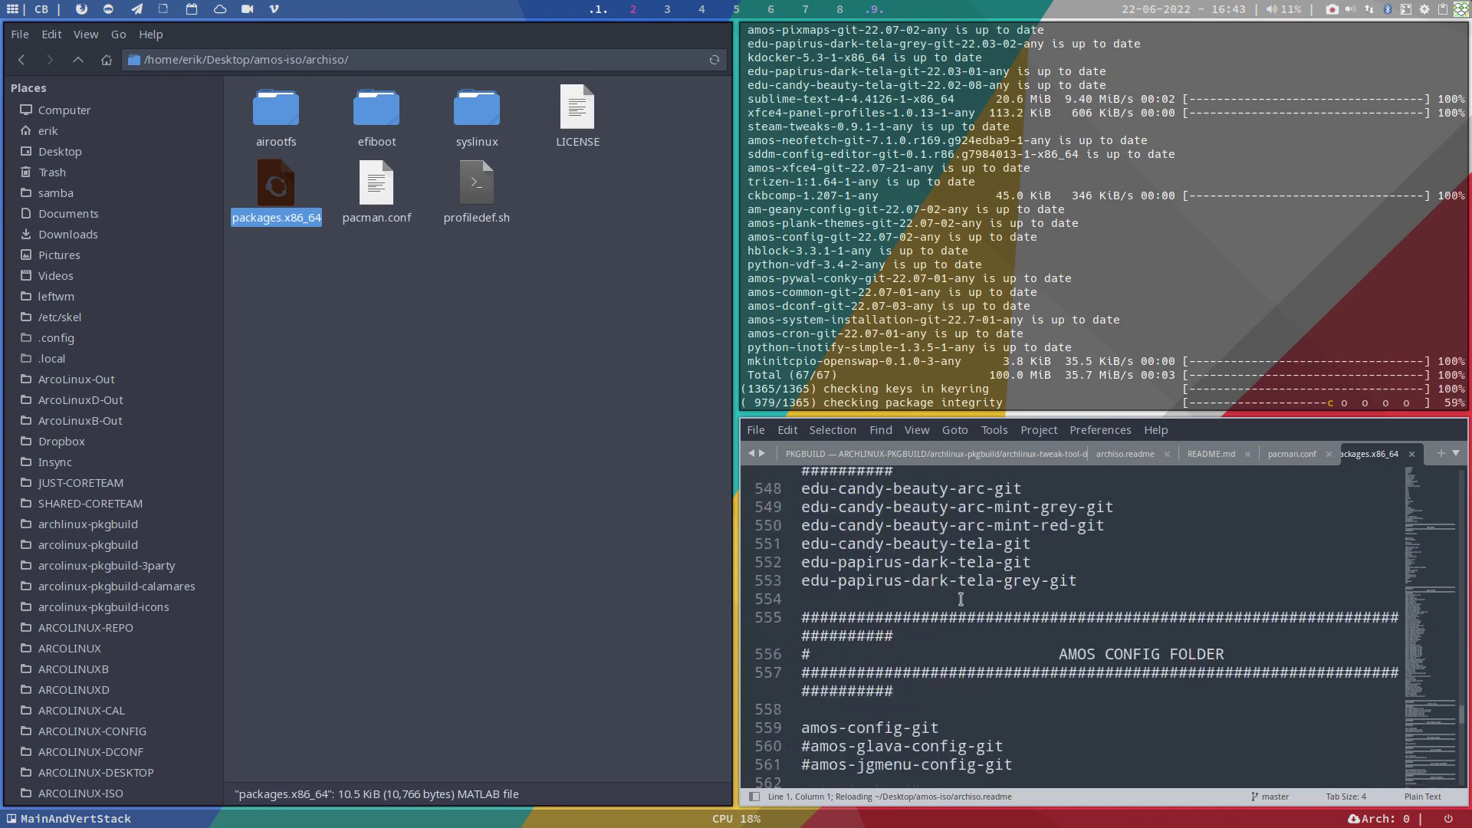
pyautogui.scroll(-20, 961, 599)
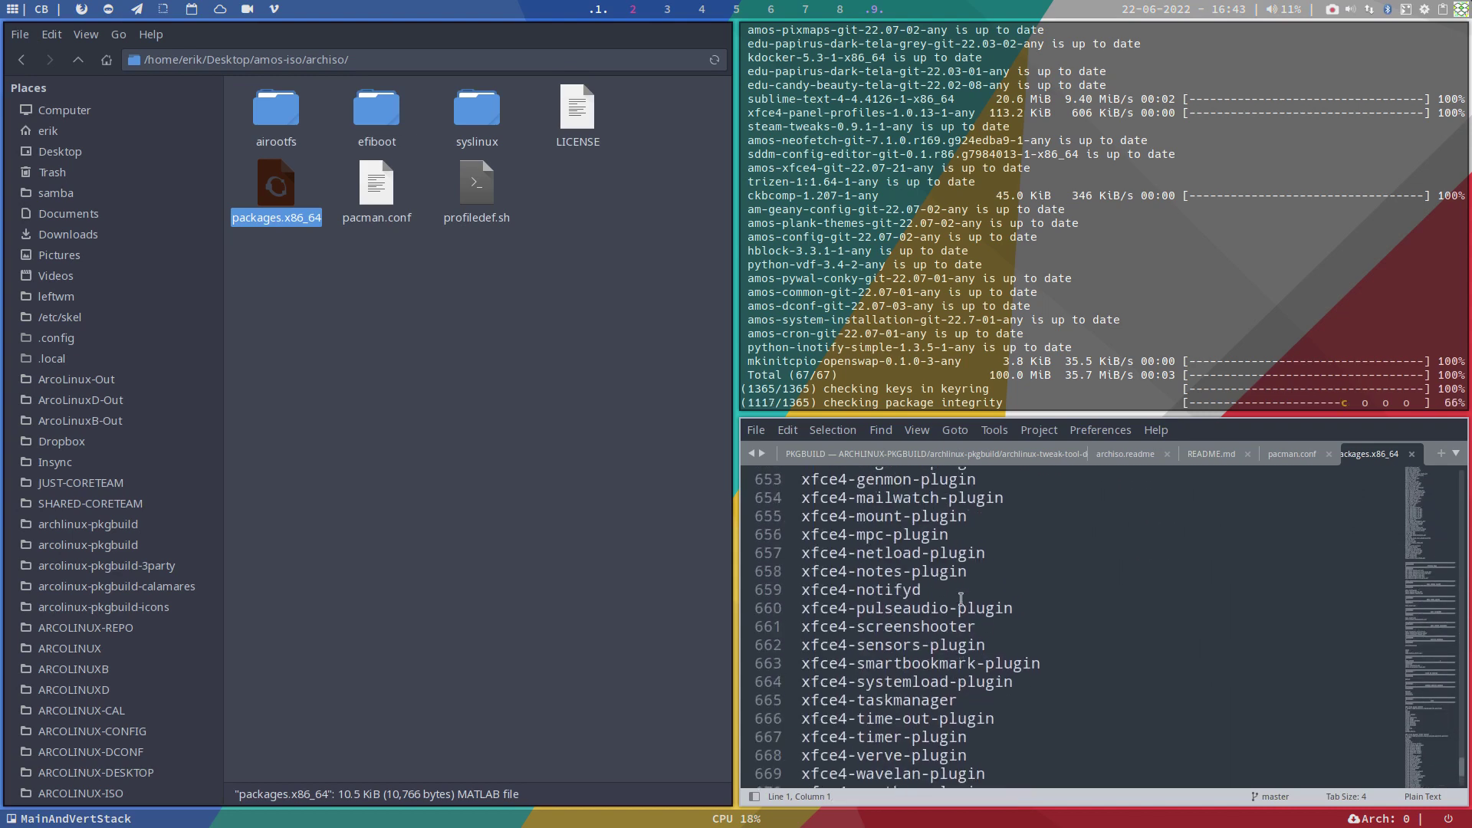
pyautogui.scroll(9, 960, 598)
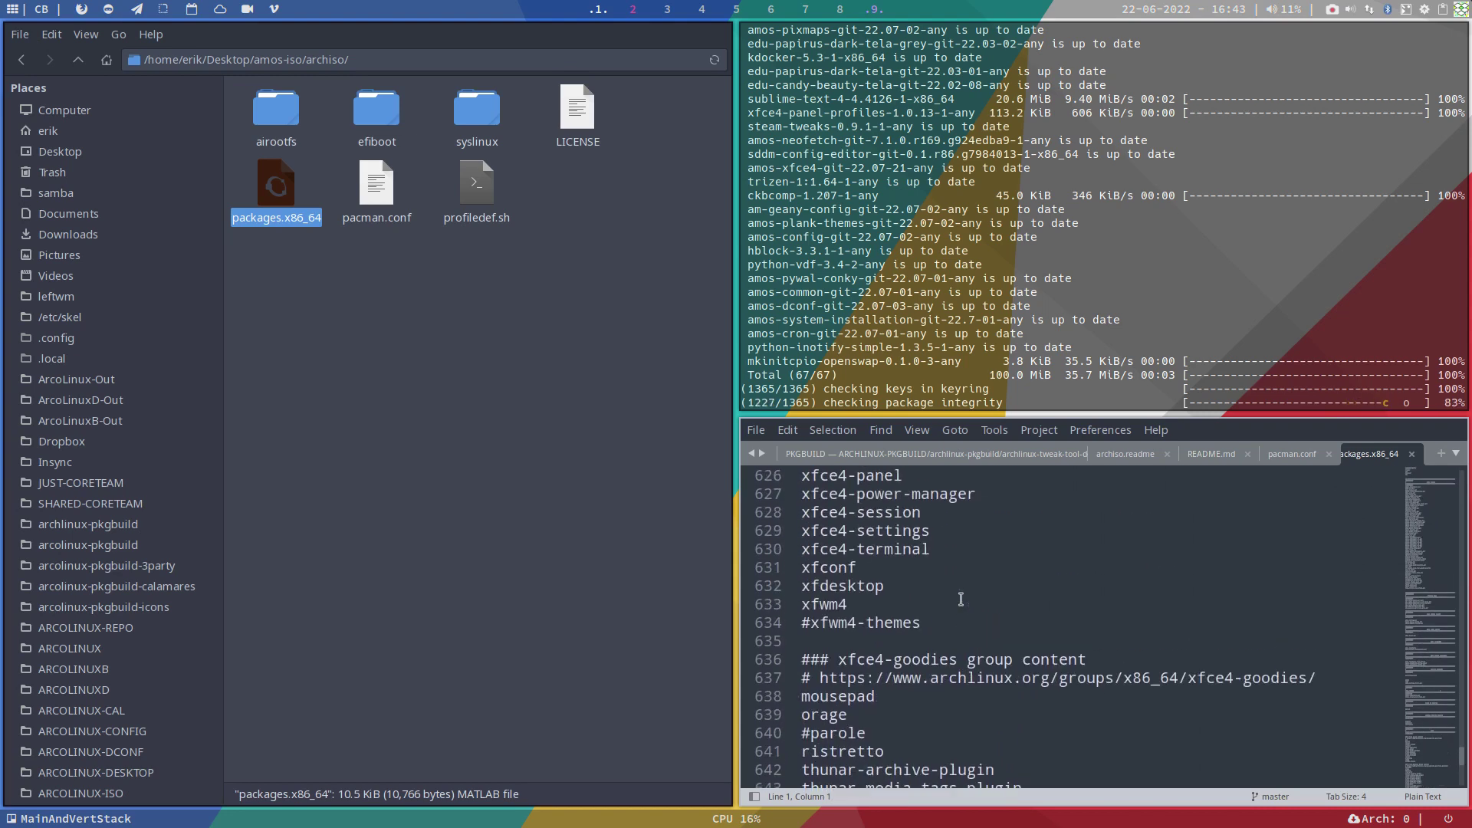
pyautogui.scroll(3, 961, 599)
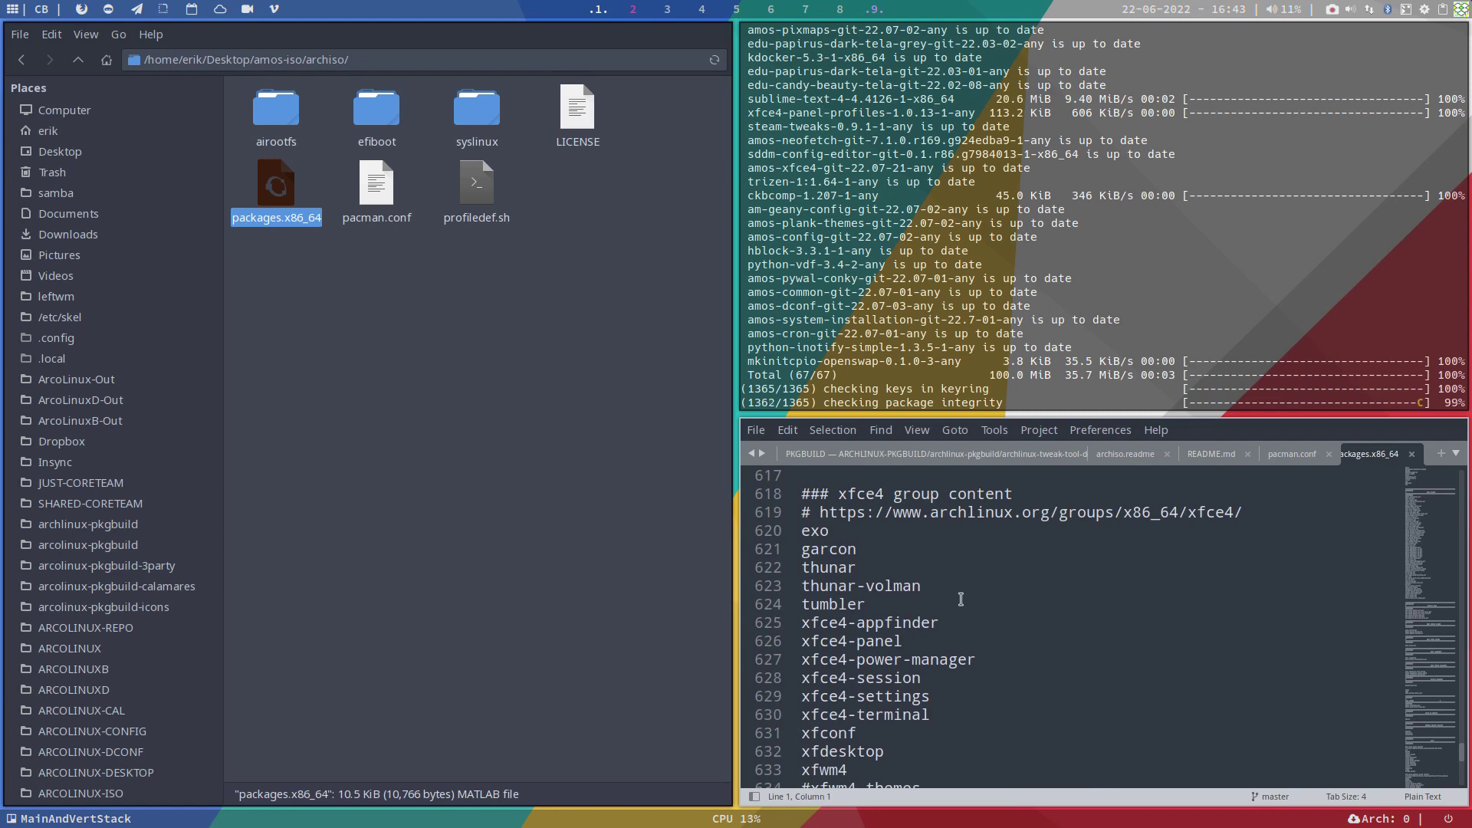
pyautogui.scroll(6, 961, 599)
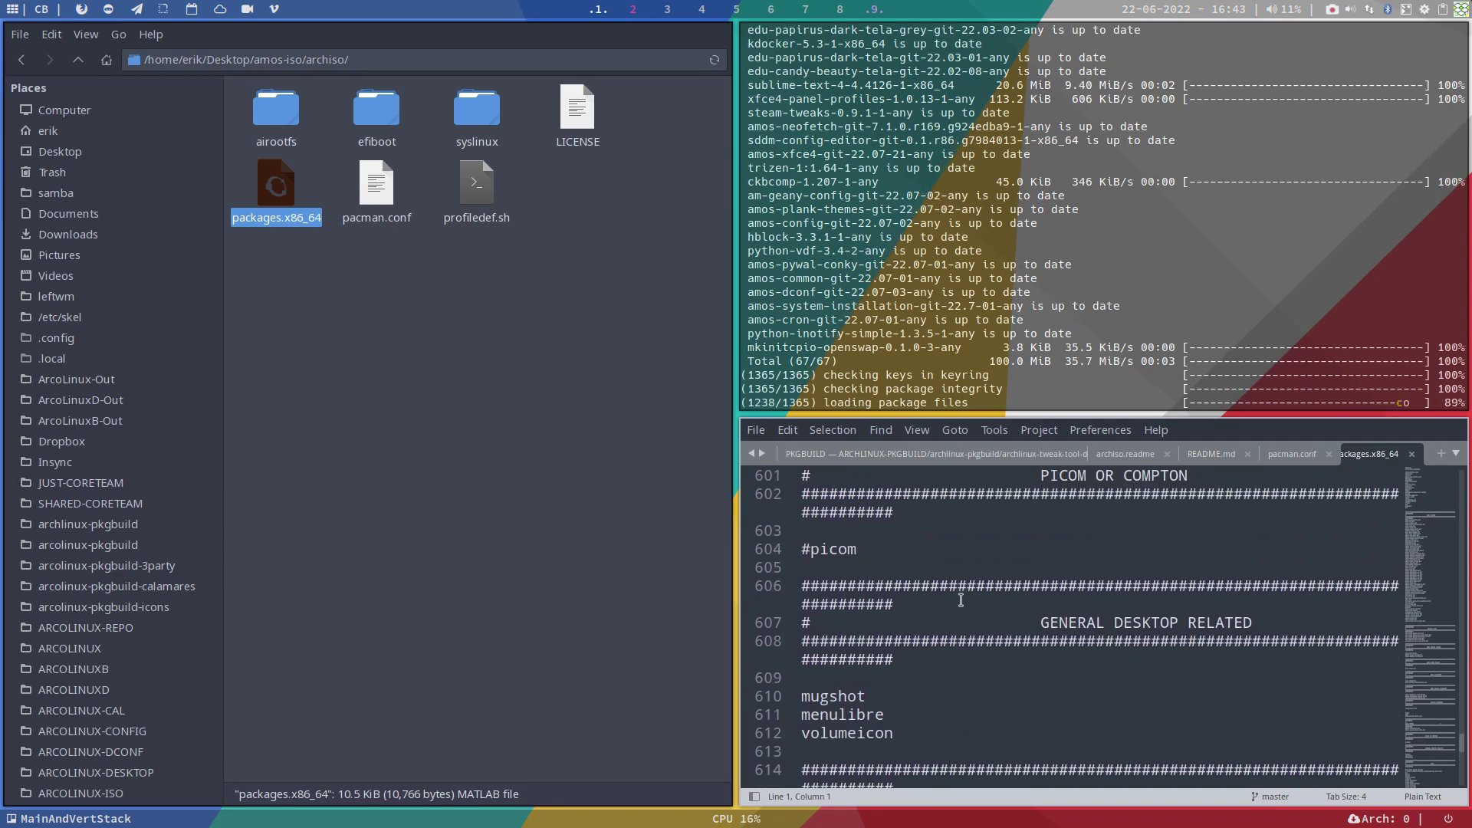
pyautogui.scroll(5, 960, 598)
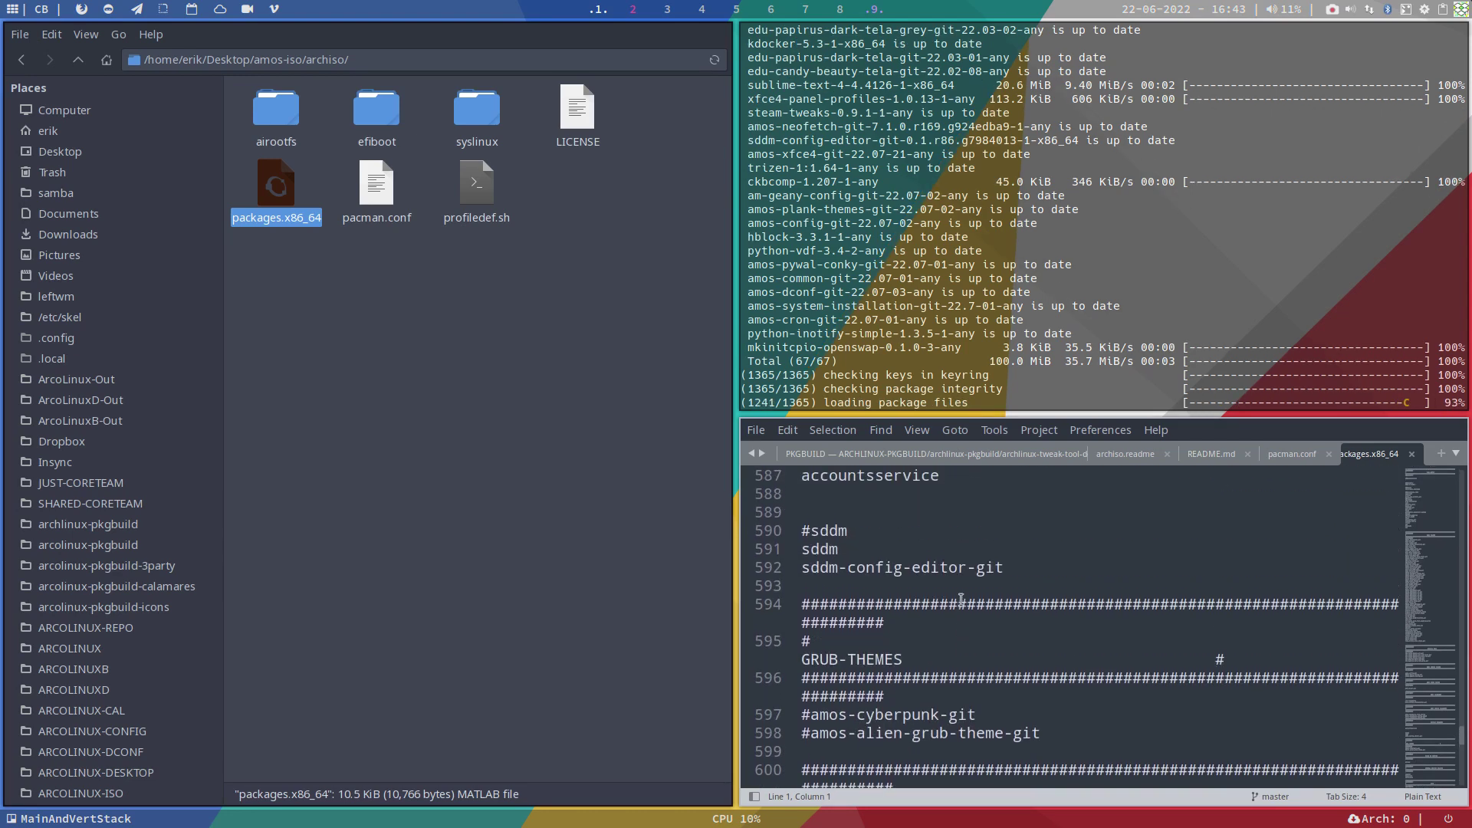
pyautogui.moveTo(848, 715); pyautogui.dragTo(977, 735)
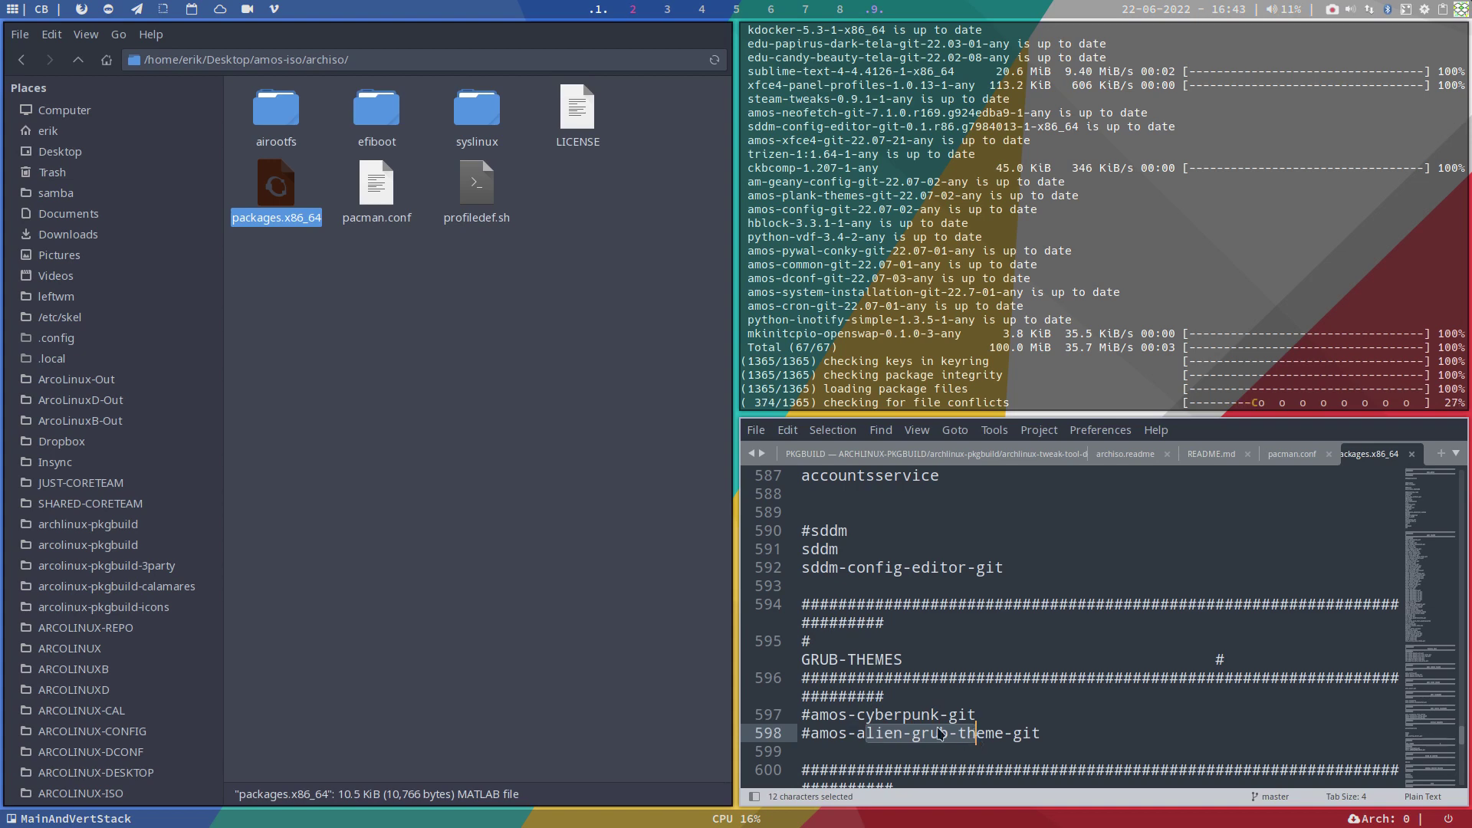
pyautogui.scroll(2, 847, 705)
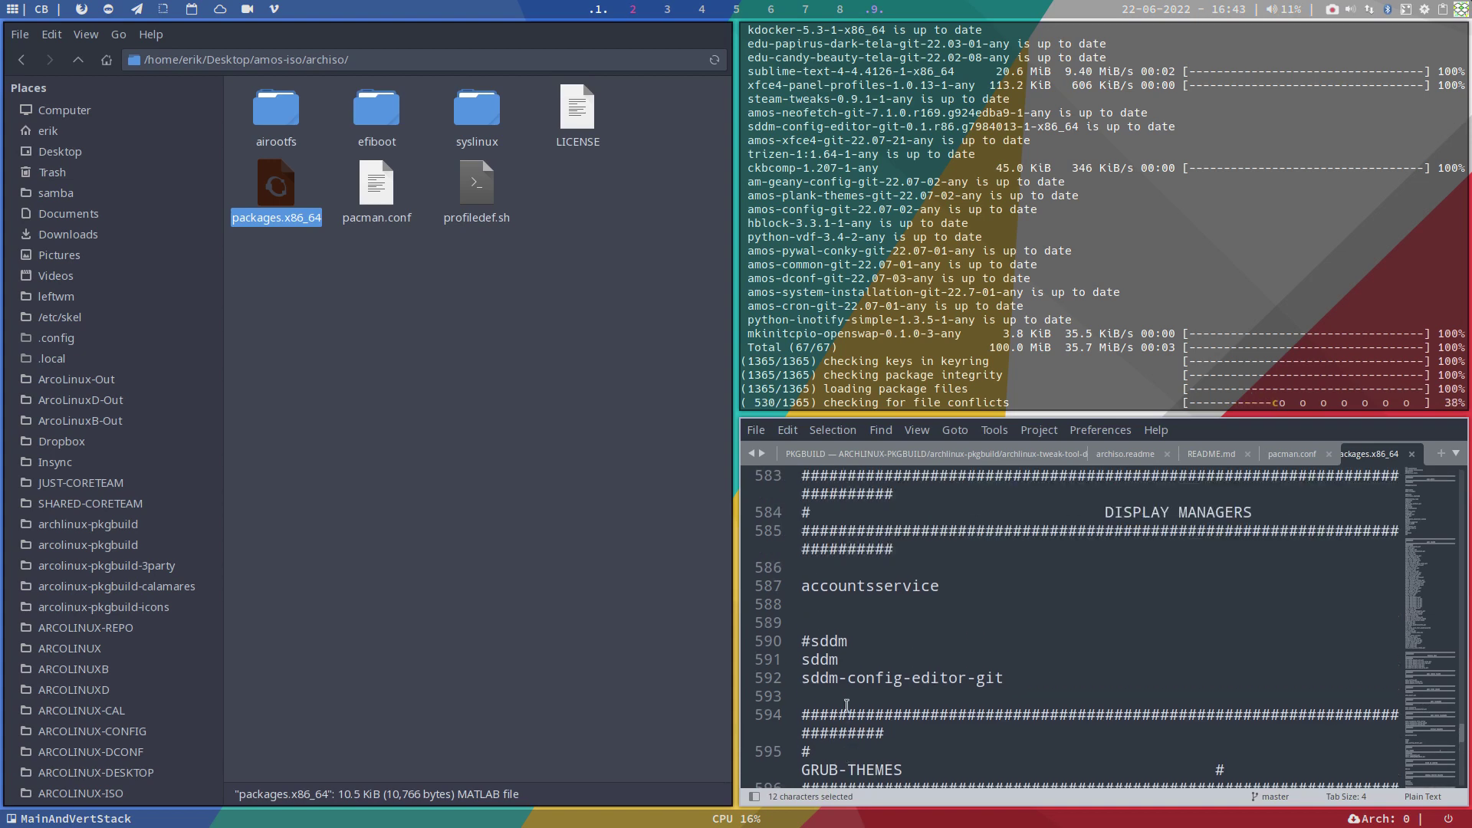
pyautogui.scroll(-5, 847, 704)
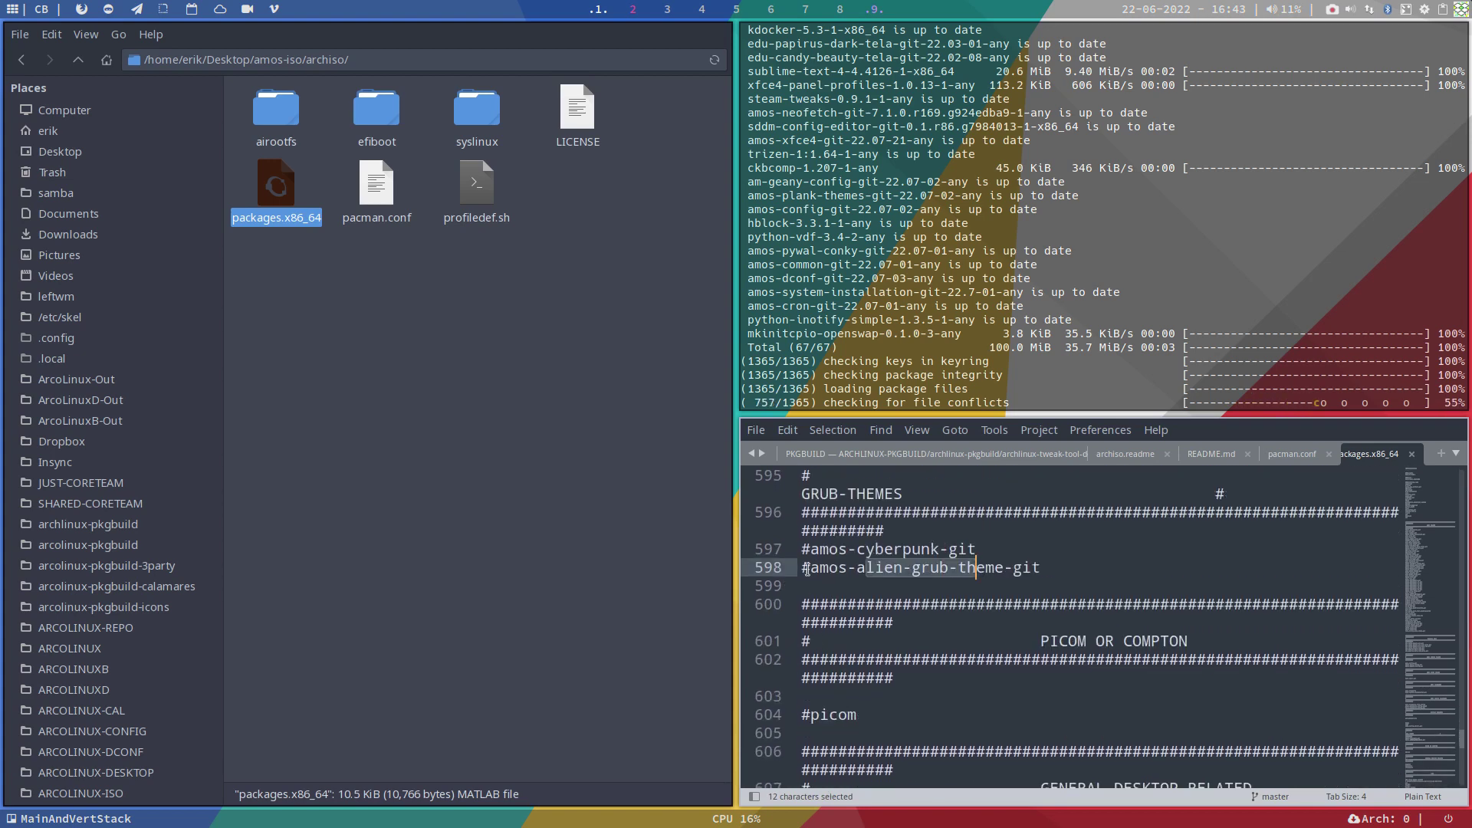
pyautogui.moveTo(806, 569); pyautogui.dragTo(801, 549)
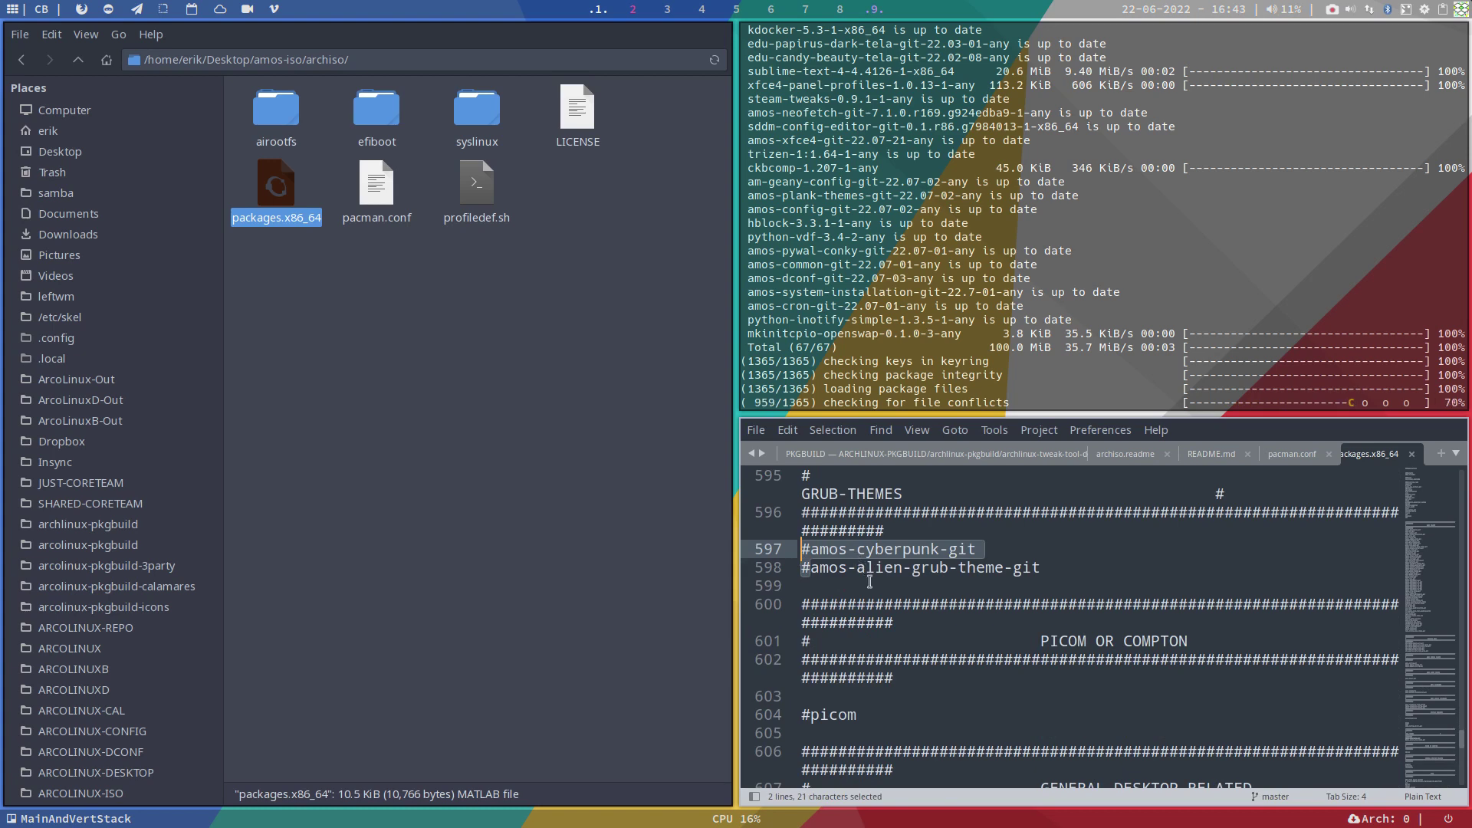
pyautogui.scroll(5, 895, 594)
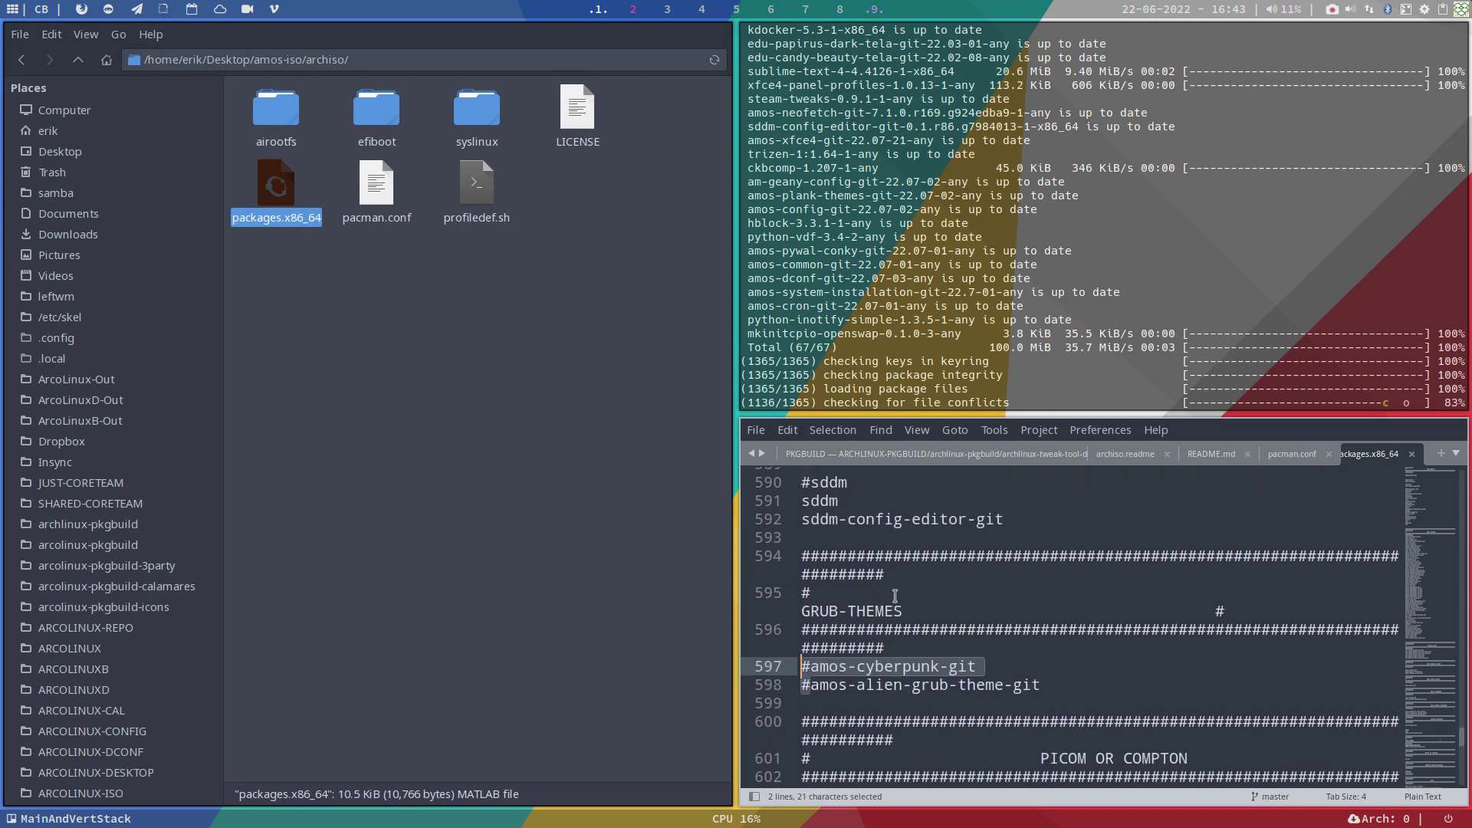
pyautogui.scroll(3, 895, 597)
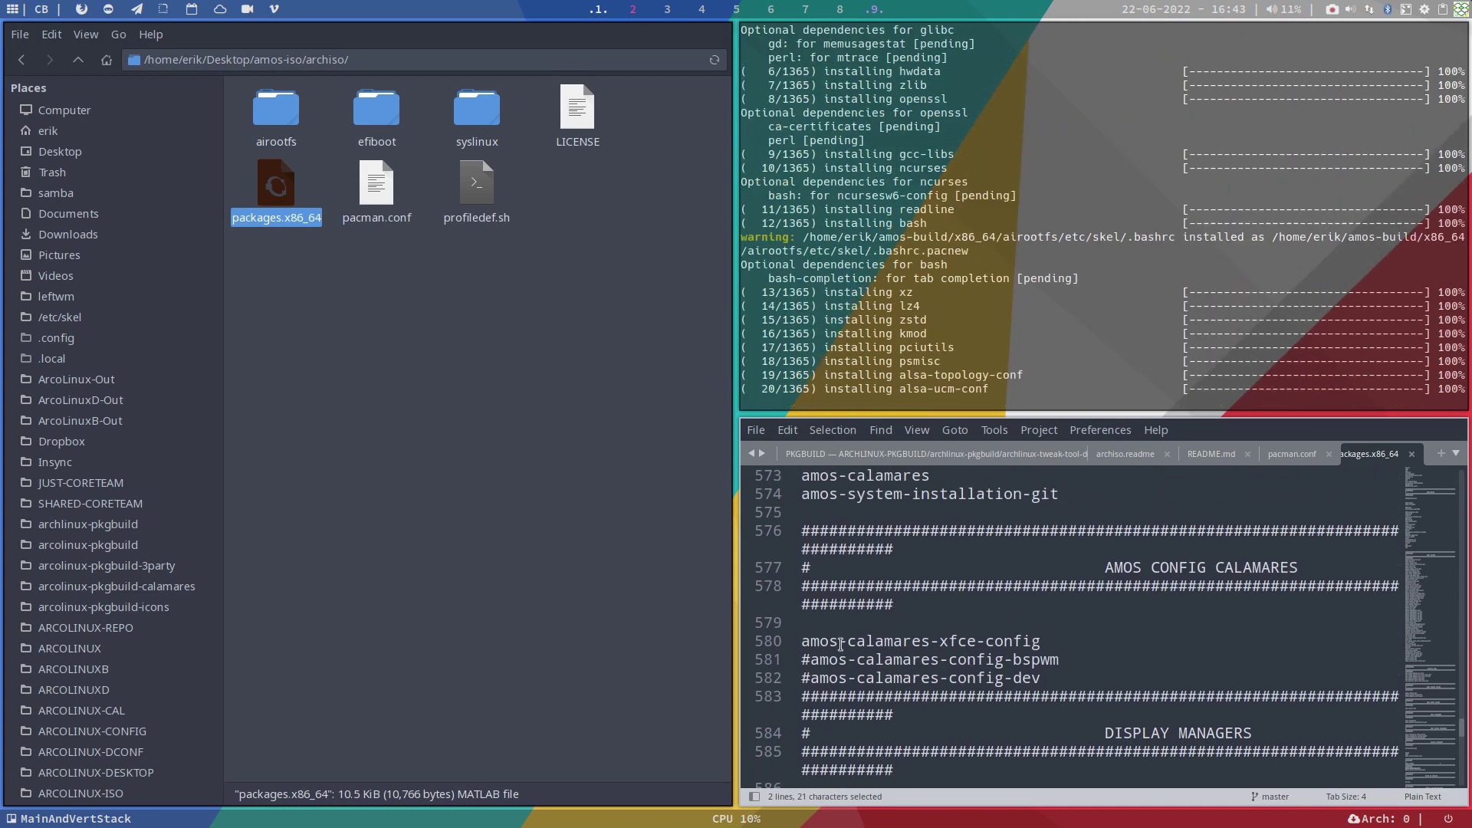
pyautogui.moveTo(838, 641); pyautogui.dragTo(987, 644)
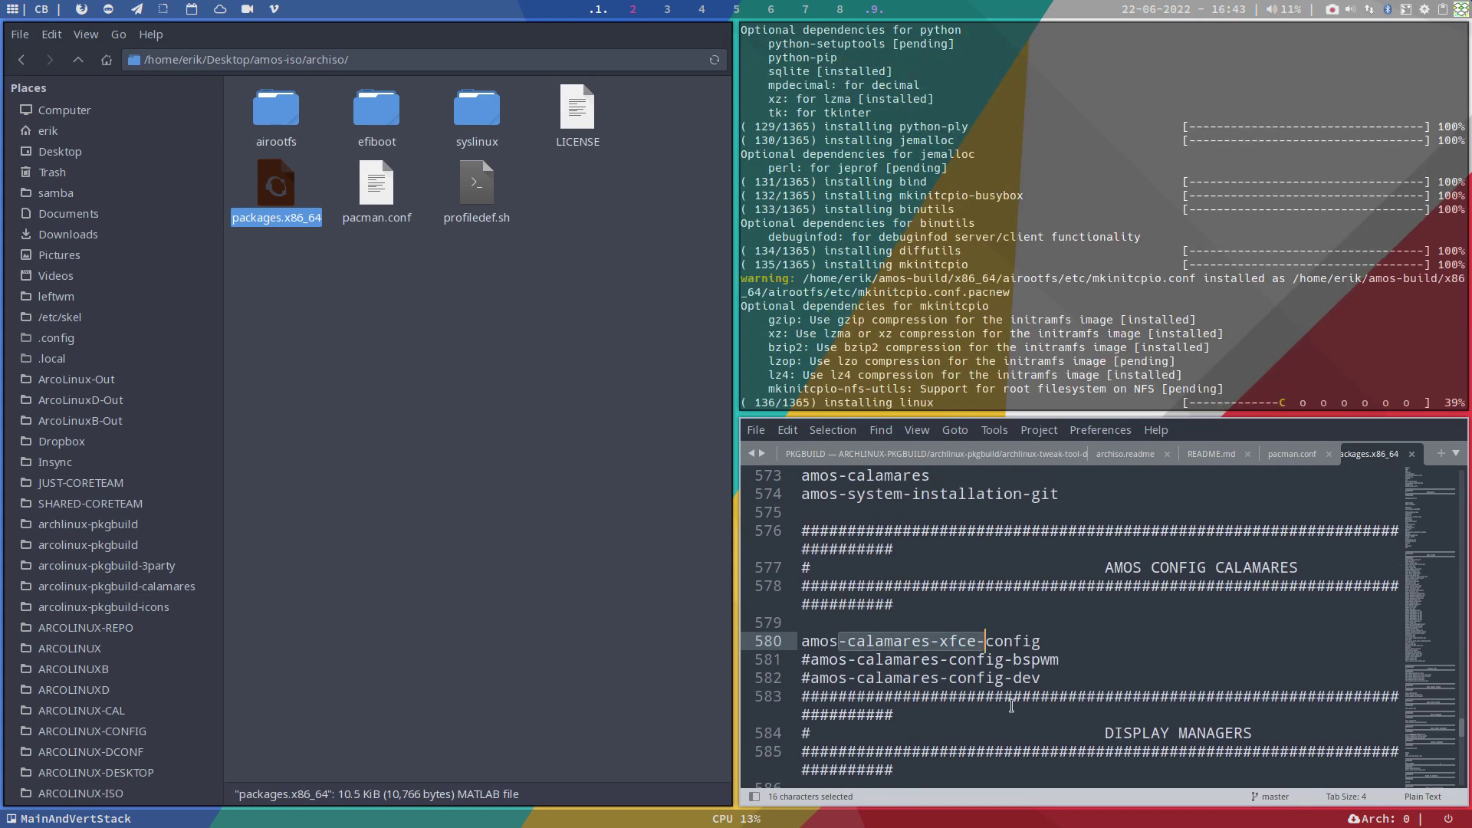
pyautogui.scroll(4, 1013, 705)
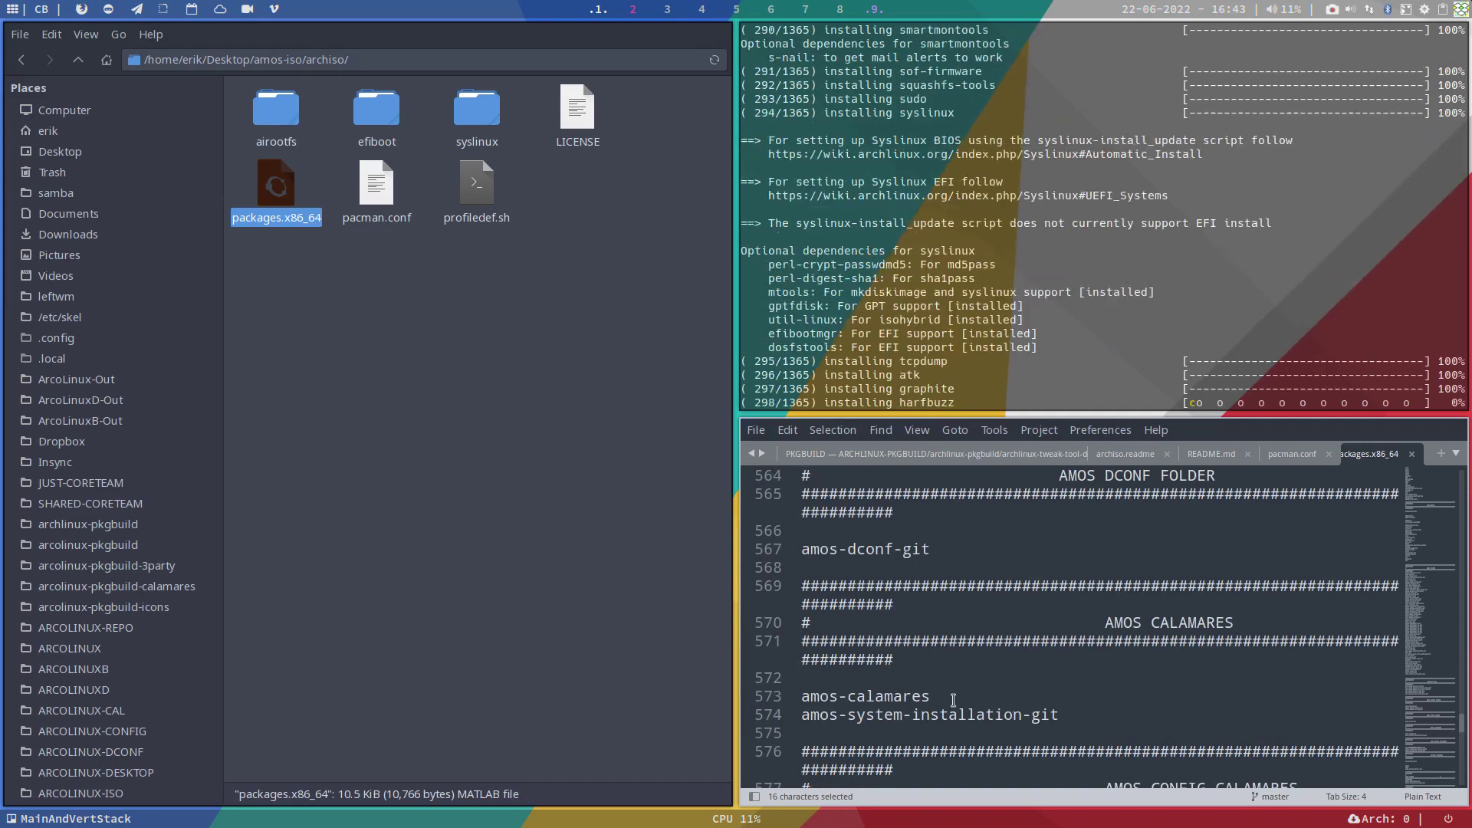
pyautogui.moveTo(930, 696); pyautogui.dragTo(801, 695)
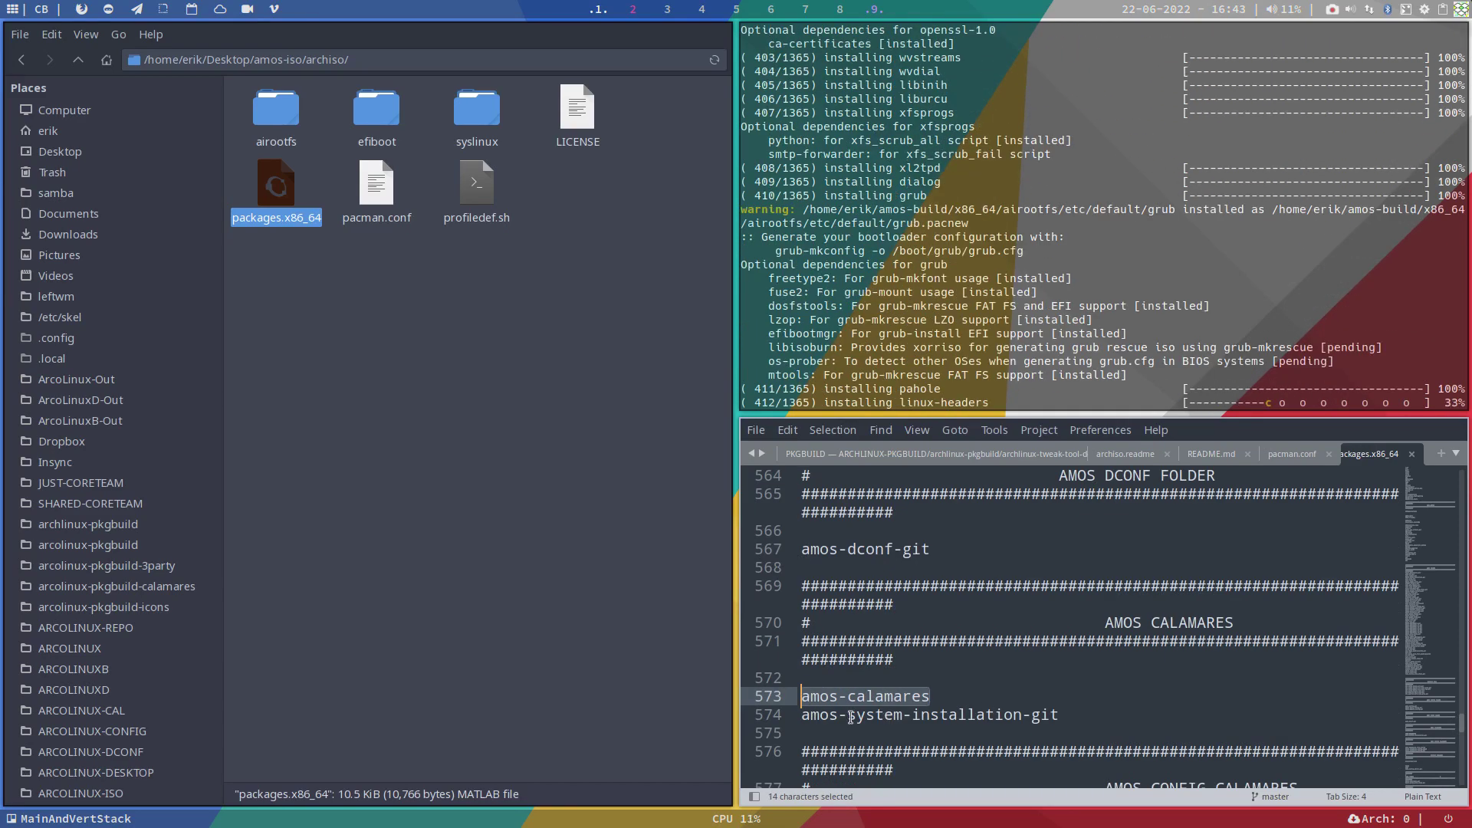
pyautogui.scroll(6, 851, 717)
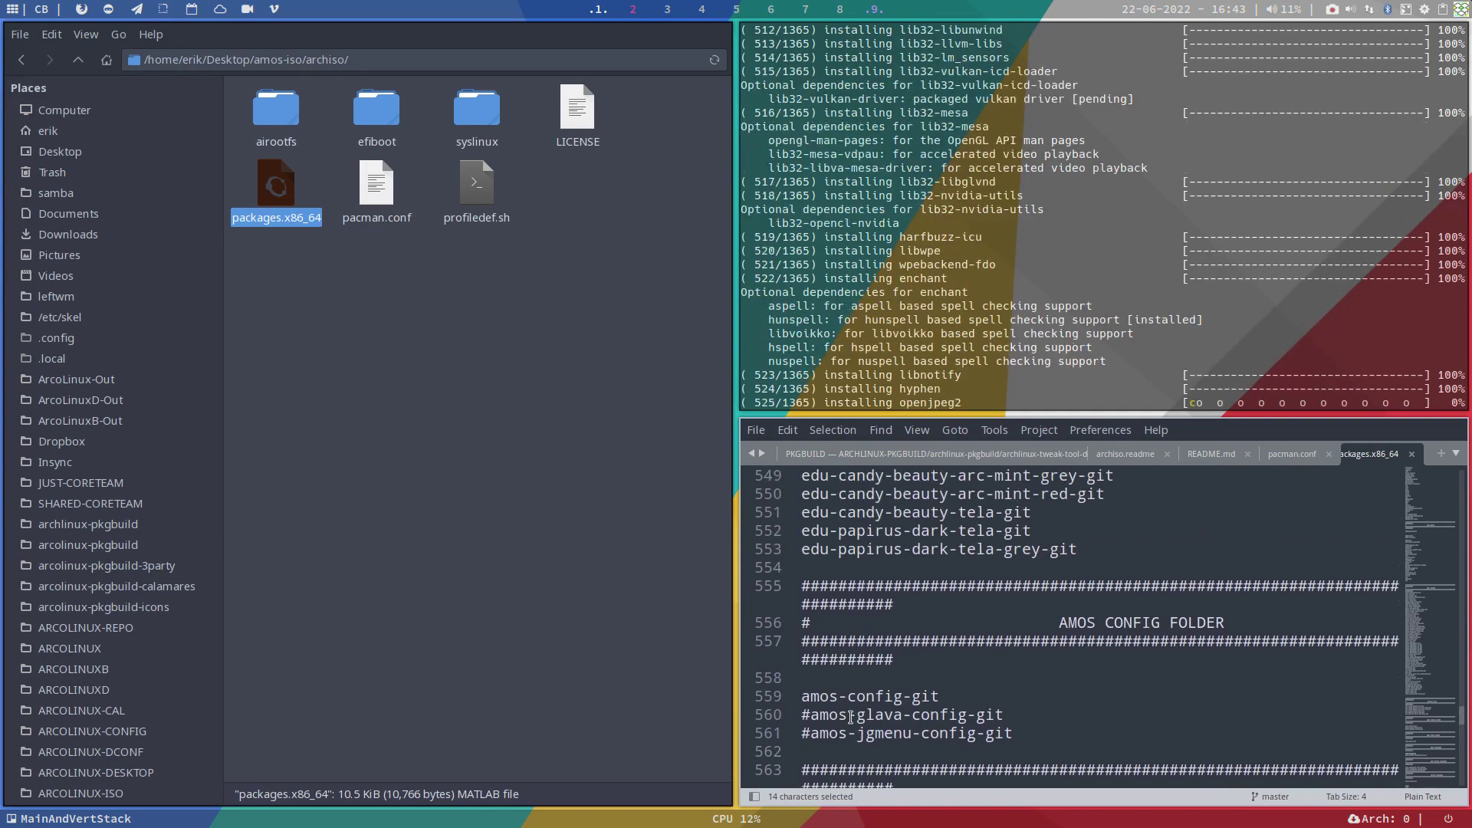
pyautogui.click(885, 717)
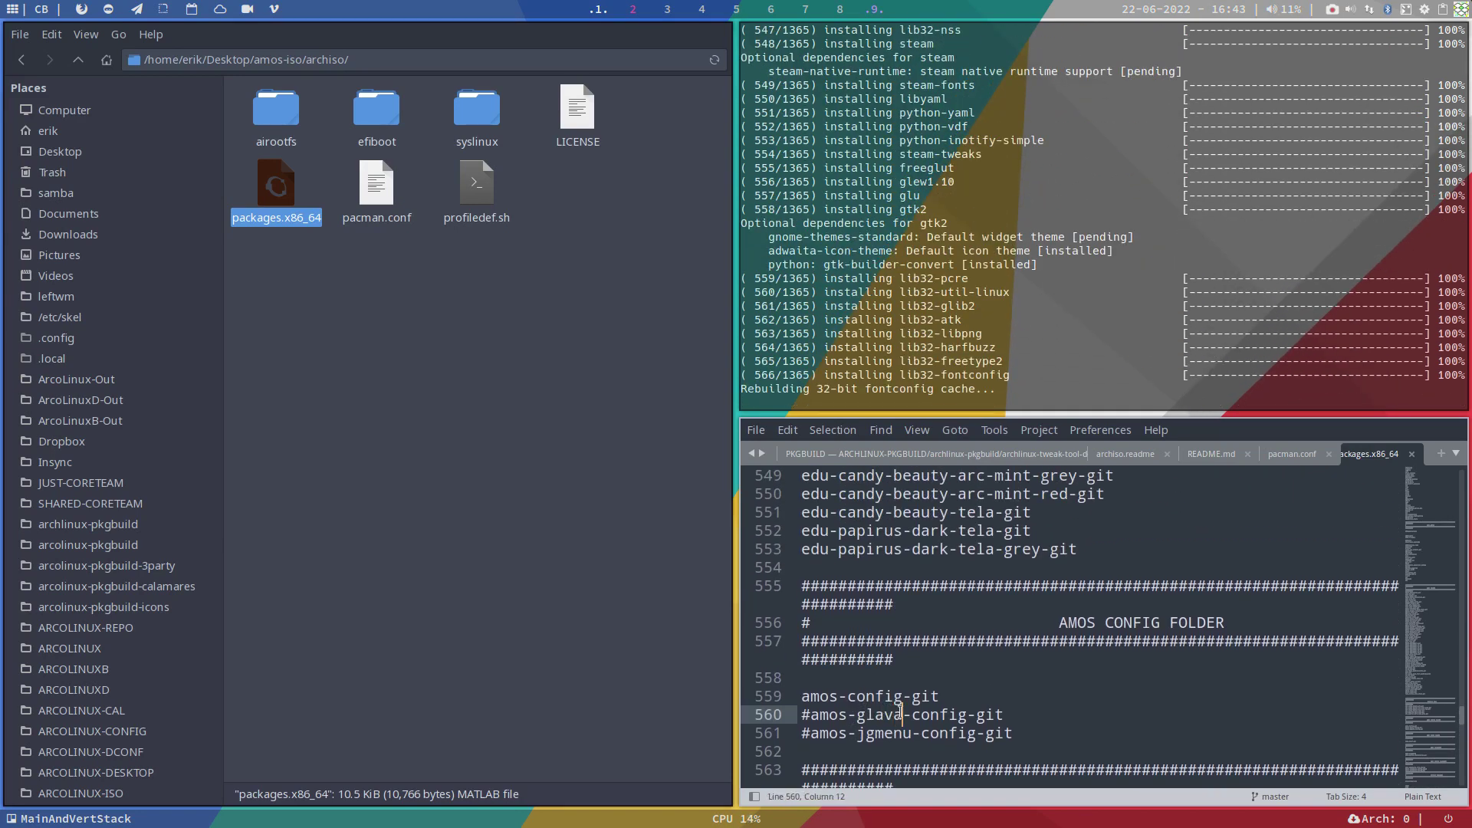
pyautogui.click(882, 732)
pyautogui.scroll(-3, 875, 723)
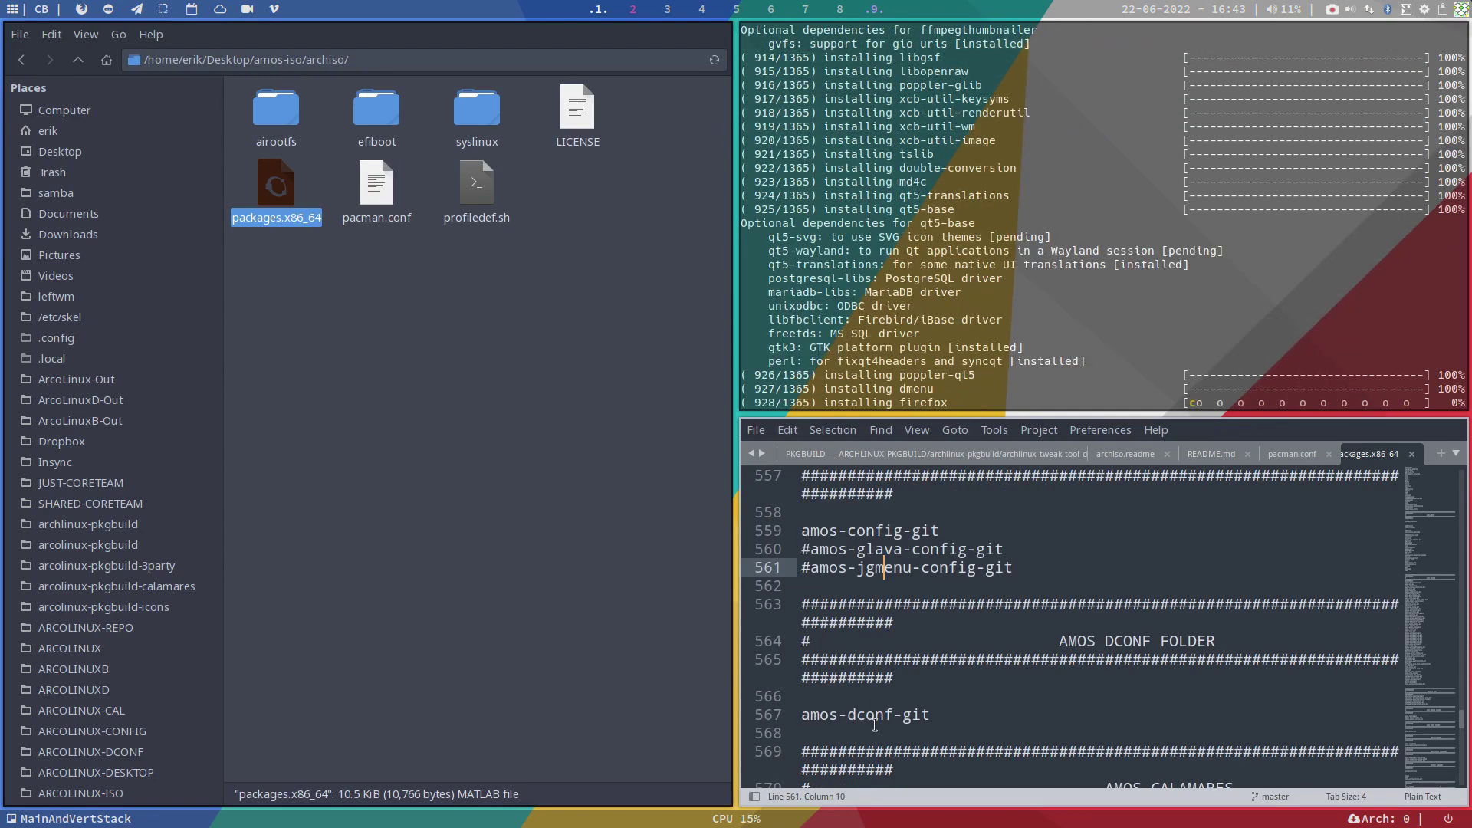
pyautogui.scroll(5, 875, 724)
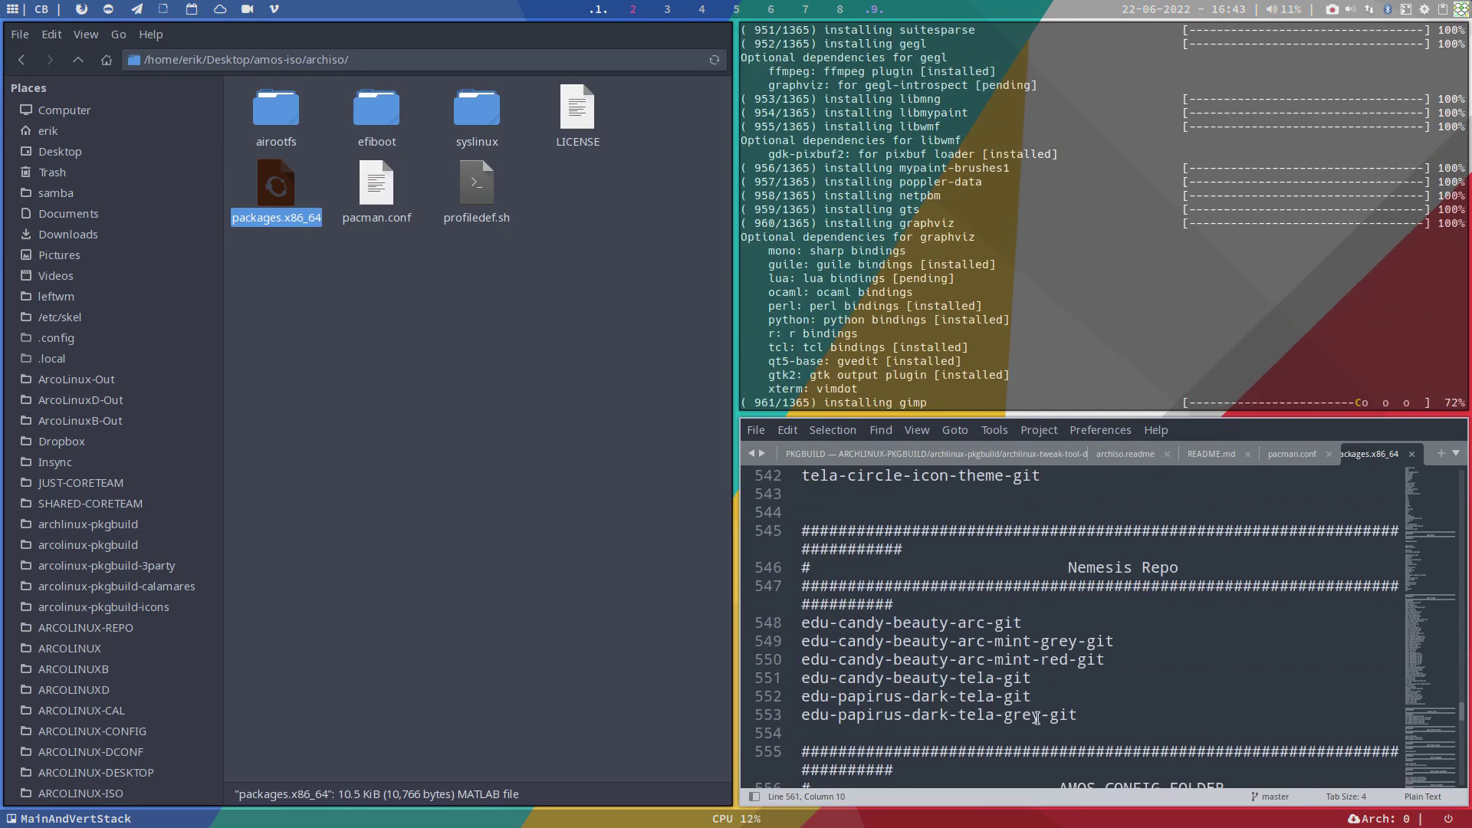
pyautogui.moveTo(1079, 716); pyautogui.dragTo(790, 623)
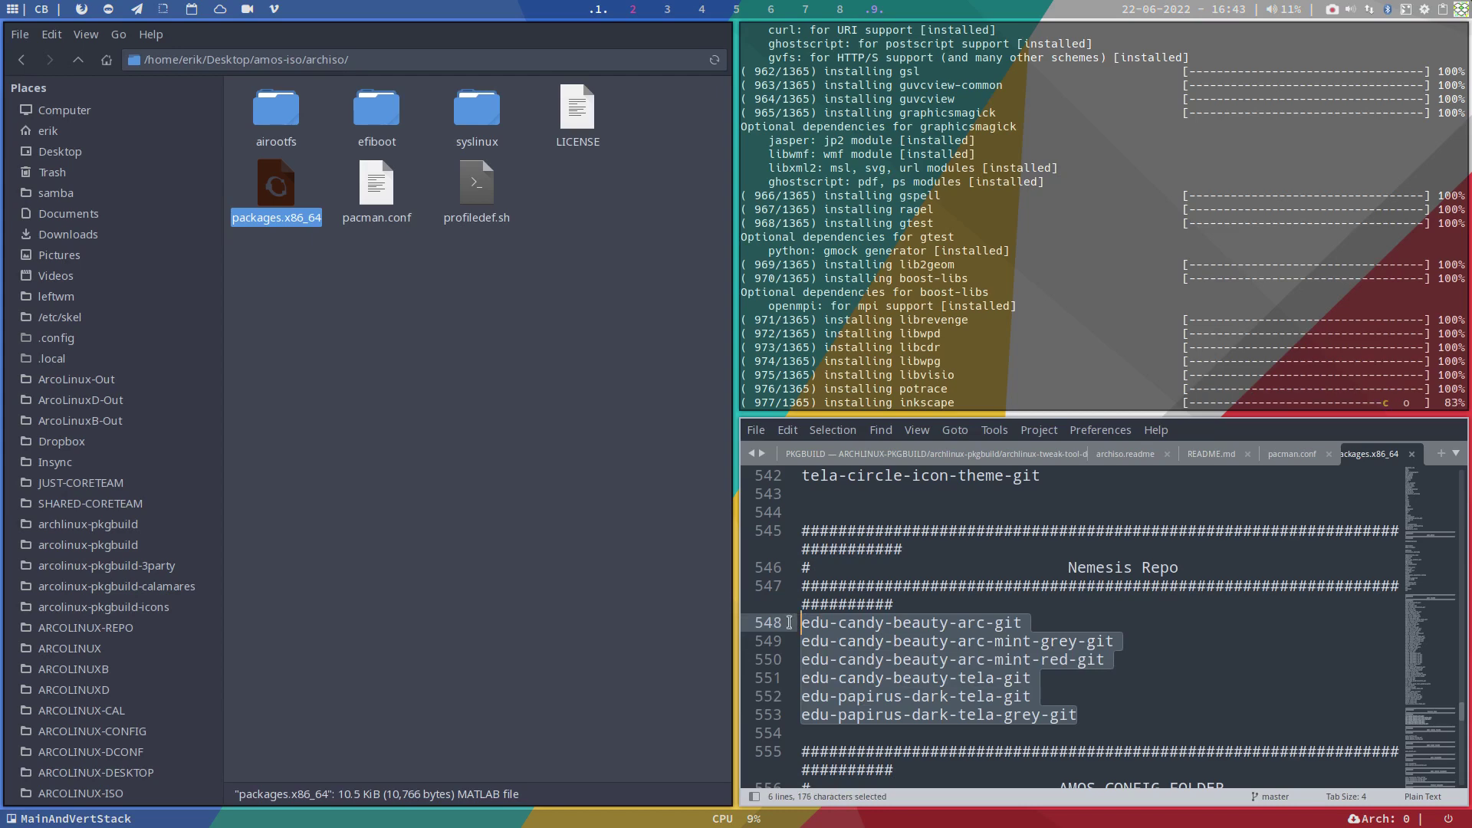
pyautogui.scroll(3, 886, 638)
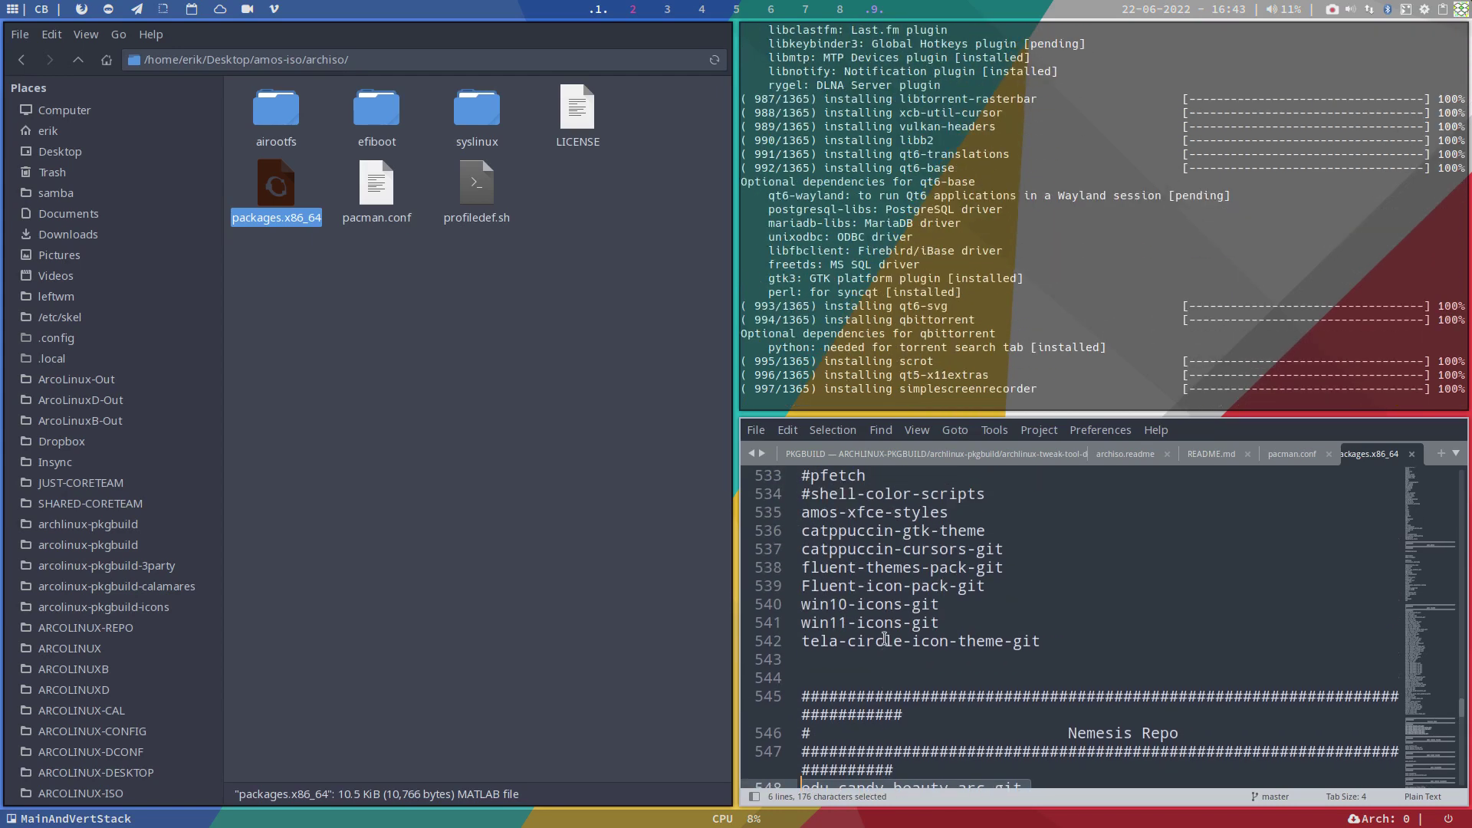
pyautogui.scroll(3, 885, 639)
pyautogui.scroll(-2, 885, 638)
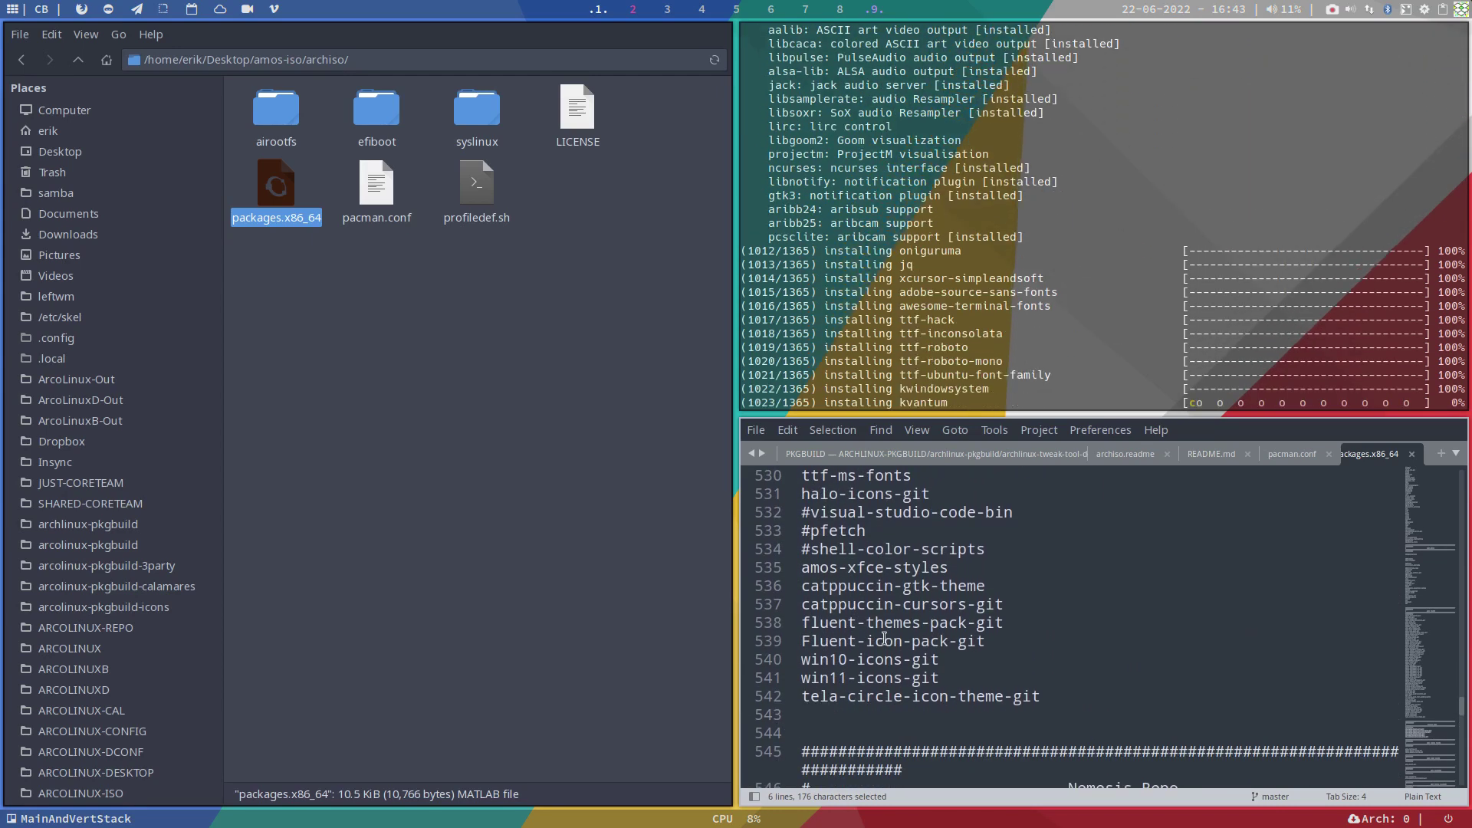
pyautogui.click(830, 661)
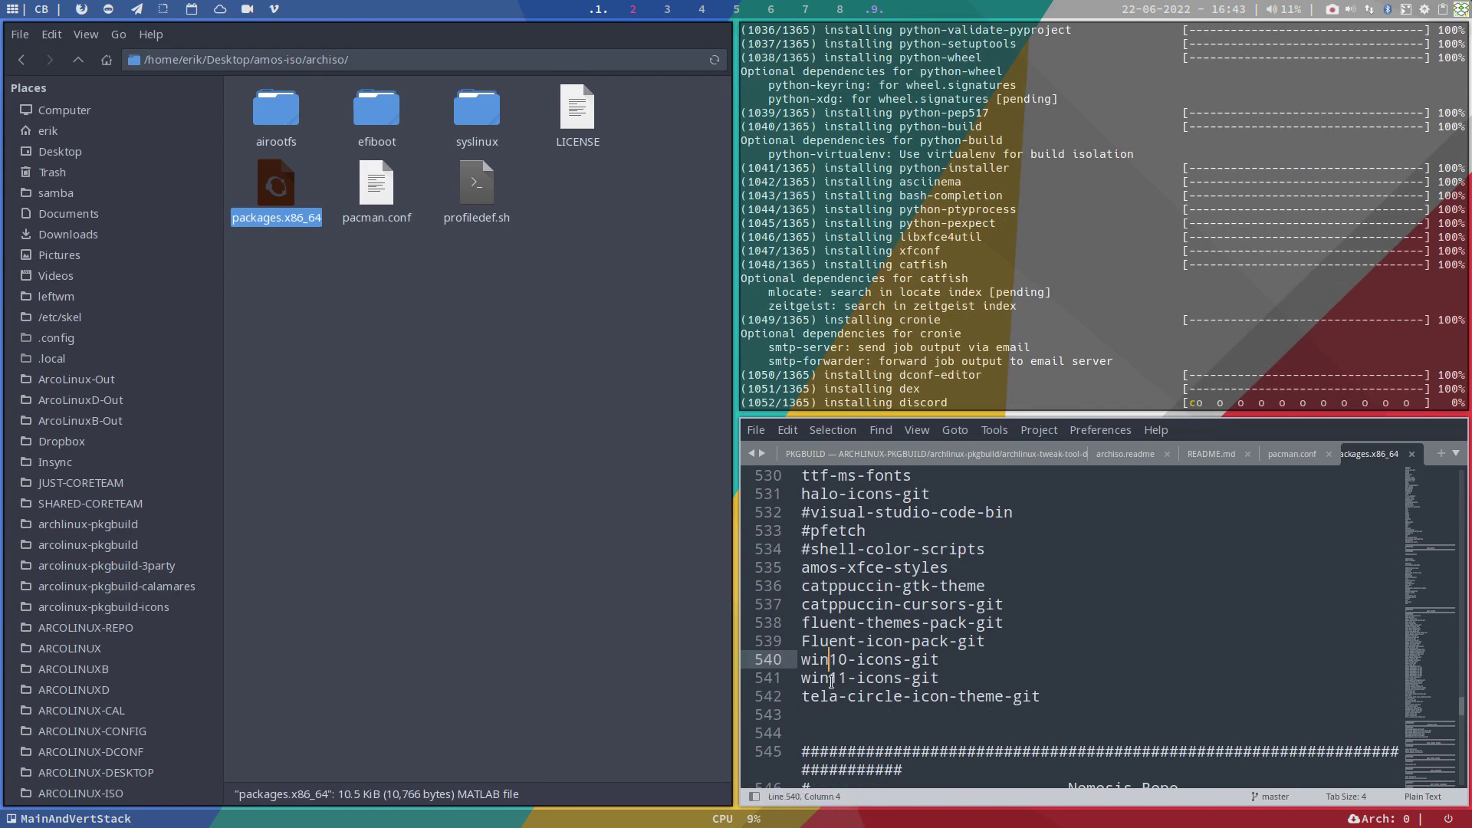
pyautogui.click(831, 680)
pyautogui.click(830, 696)
pyautogui.click(837, 641)
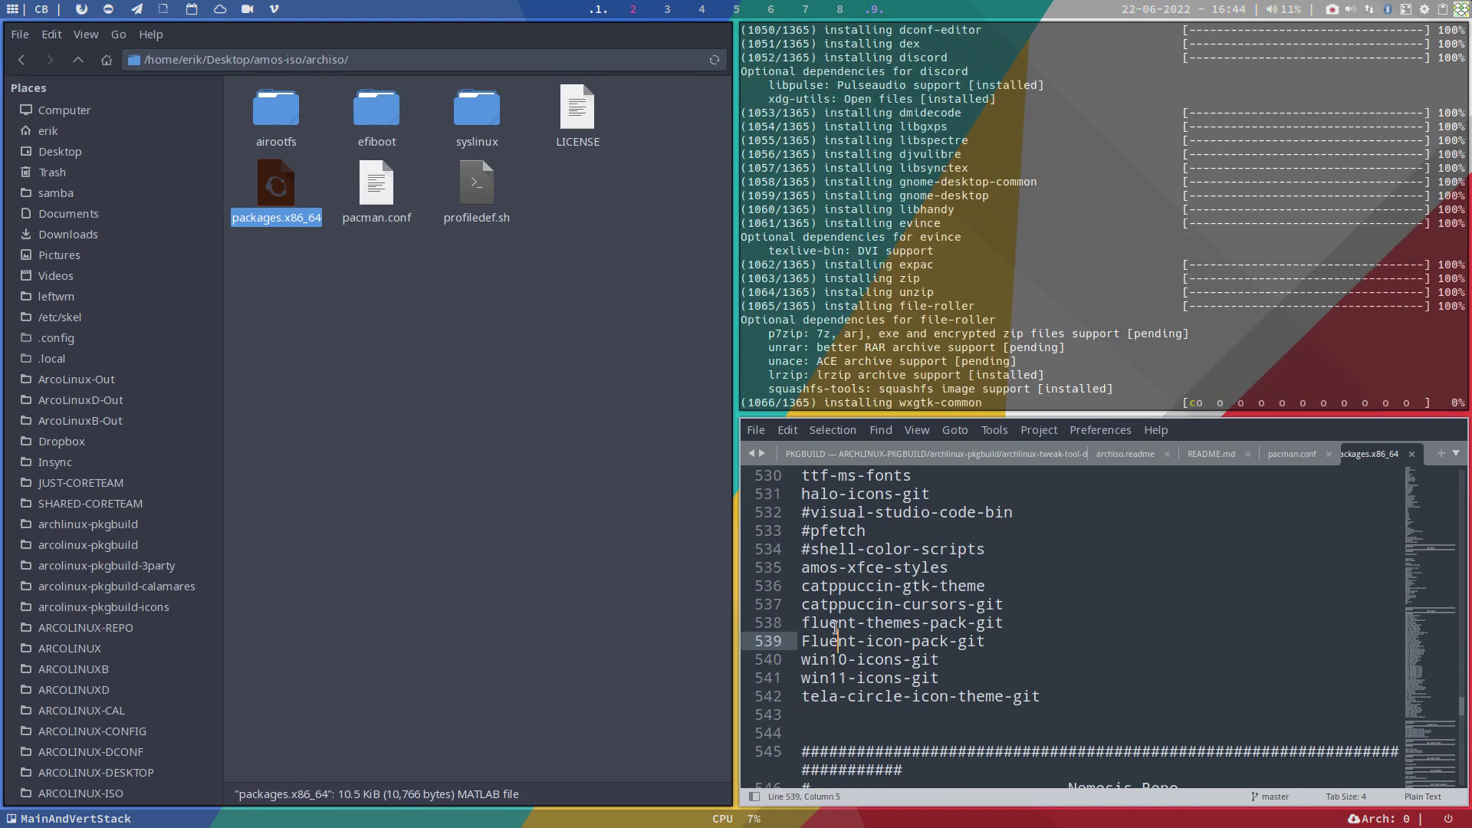
pyautogui.click(835, 625)
pyautogui.click(836, 606)
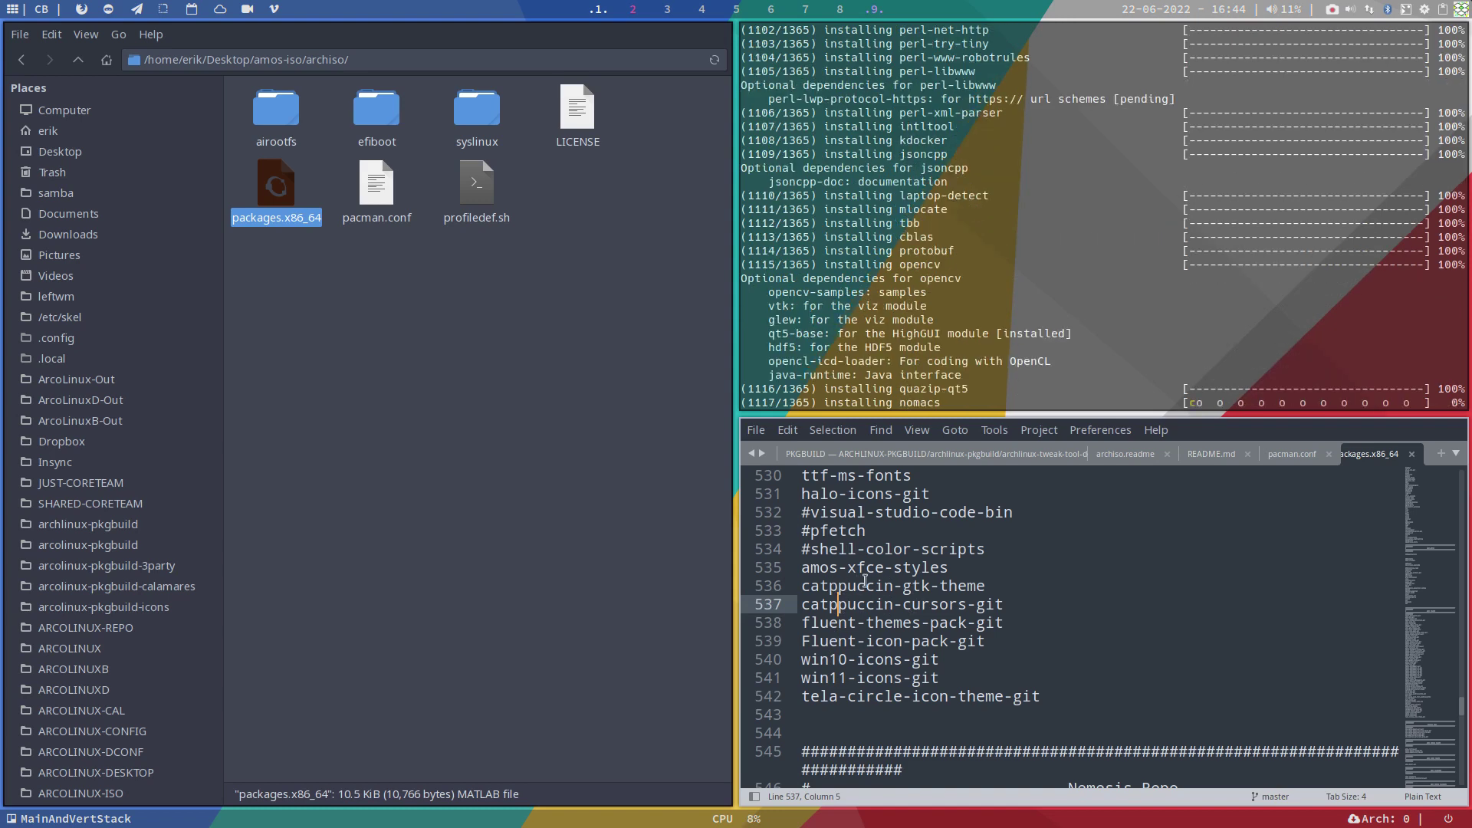
pyautogui.scroll(1, 866, 581)
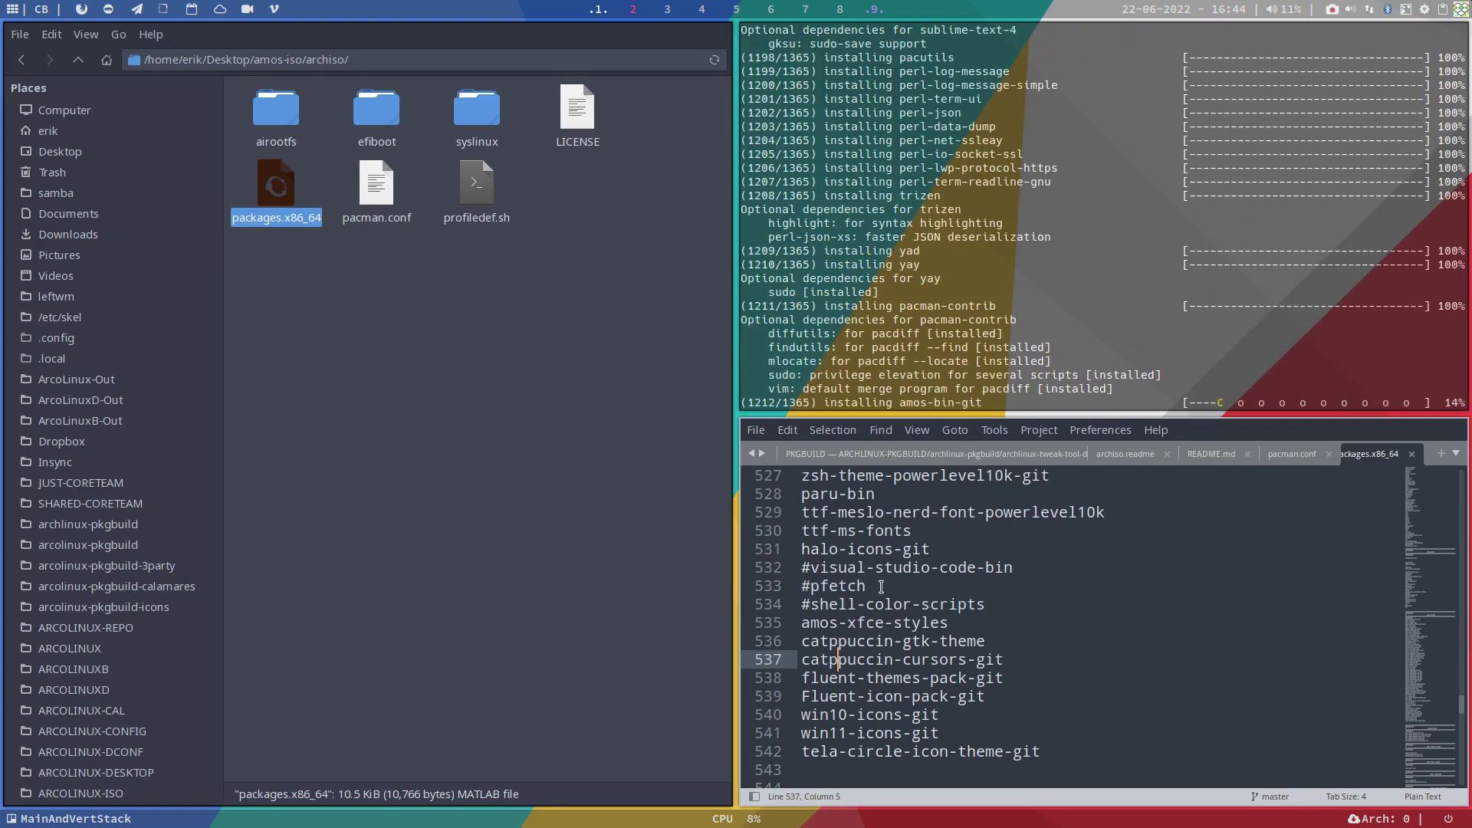
pyautogui.scroll(4, 881, 587)
pyautogui.scroll(10, 881, 587)
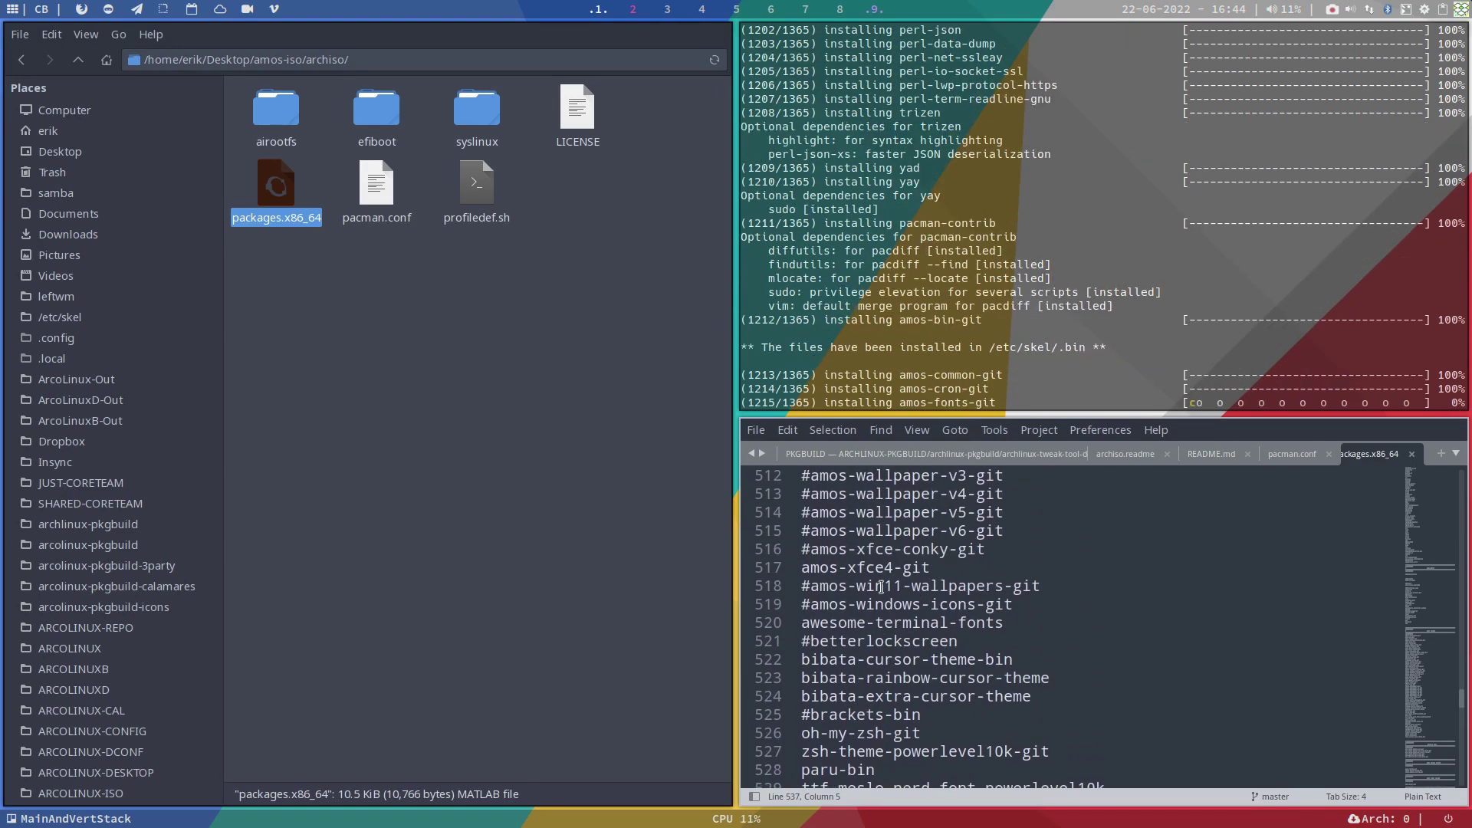
pyautogui.scroll(-2, 881, 587)
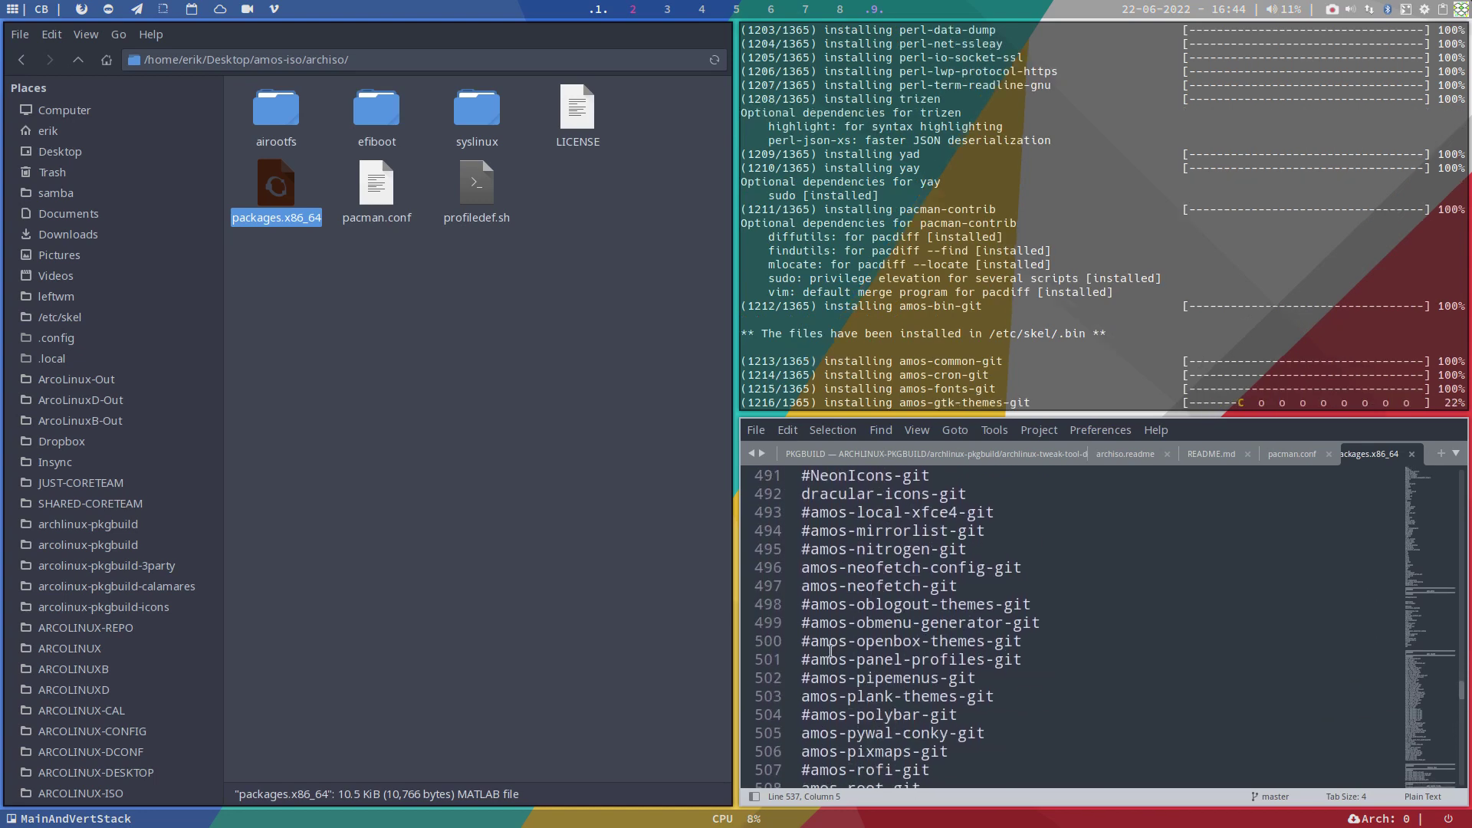
pyautogui.scroll(-2, 831, 651)
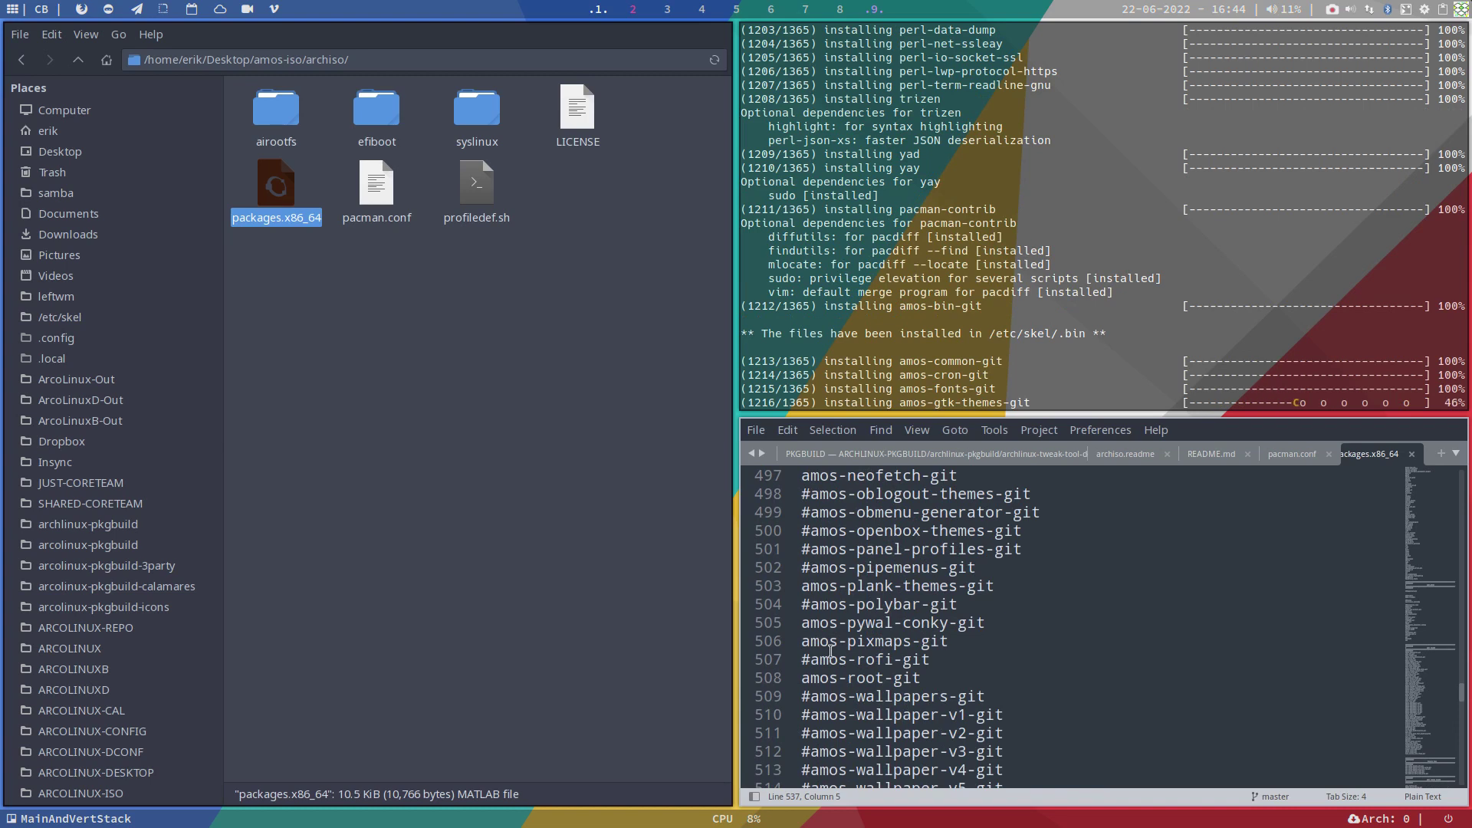
pyautogui.scroll(-3, 831, 650)
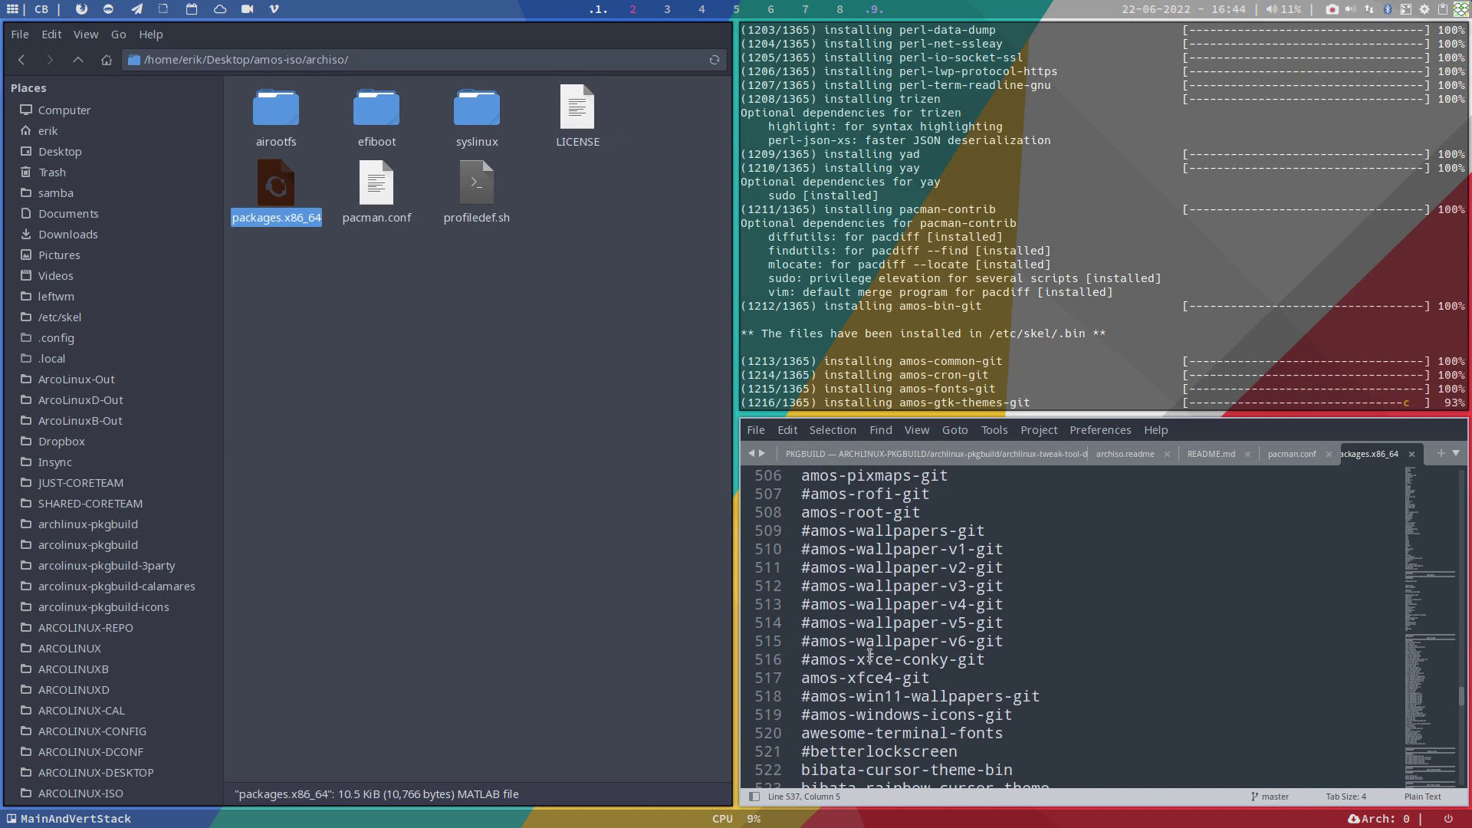
pyautogui.scroll(-1, 870, 654)
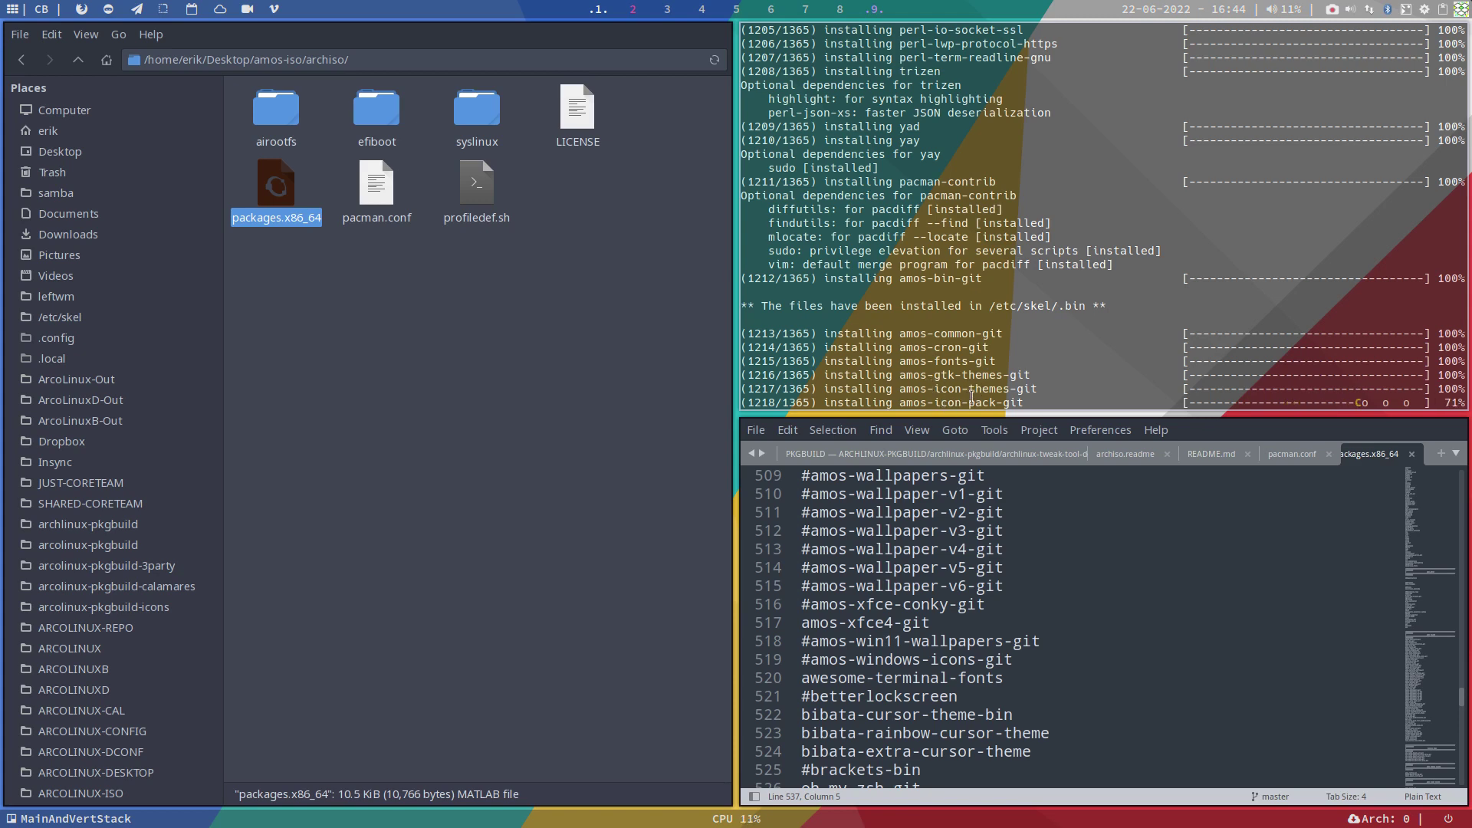
pyautogui.scroll(6, 918, 607)
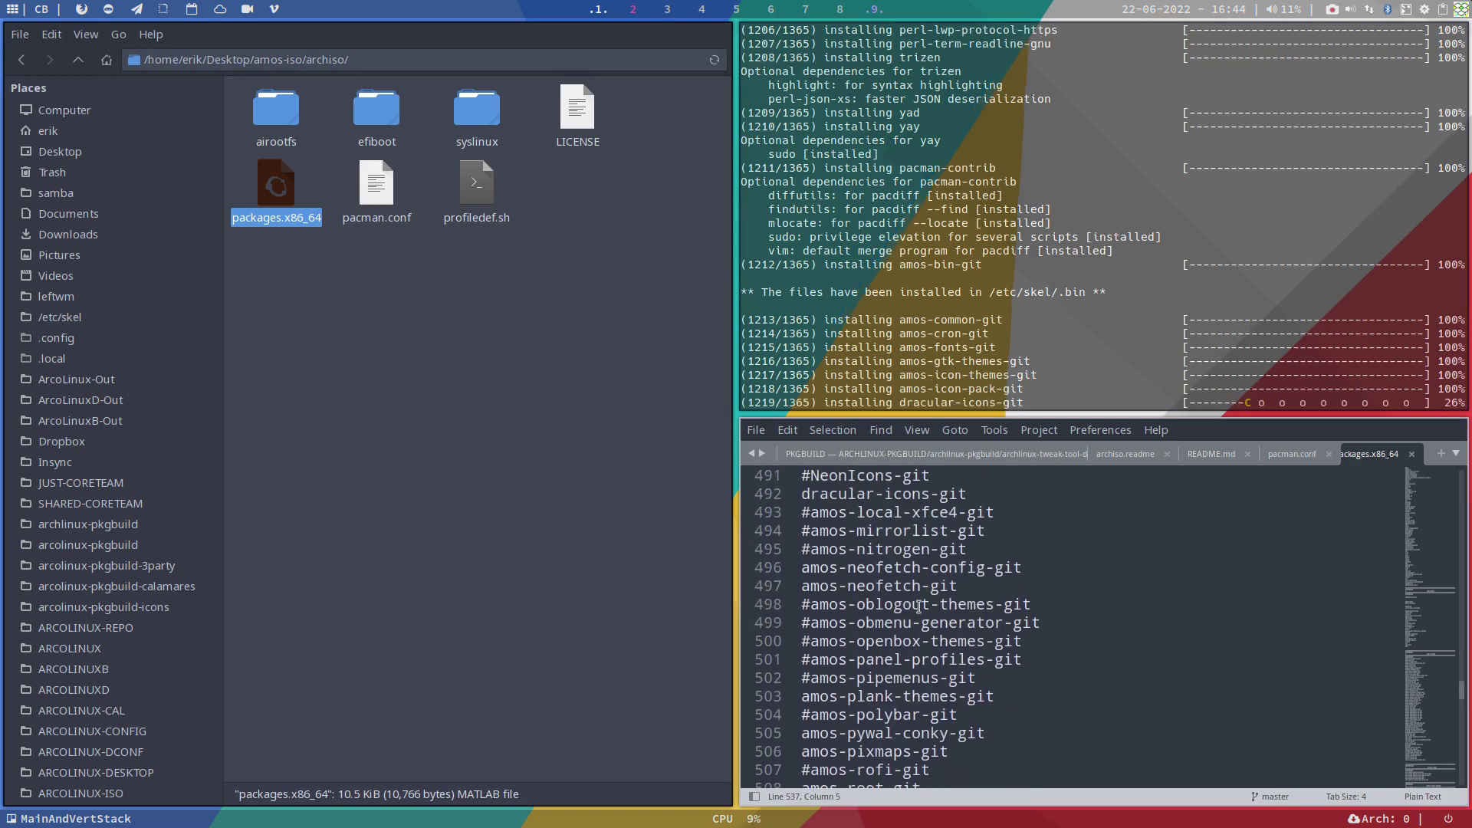
pyautogui.scroll(6, 918, 607)
pyautogui.scroll(1, 918, 607)
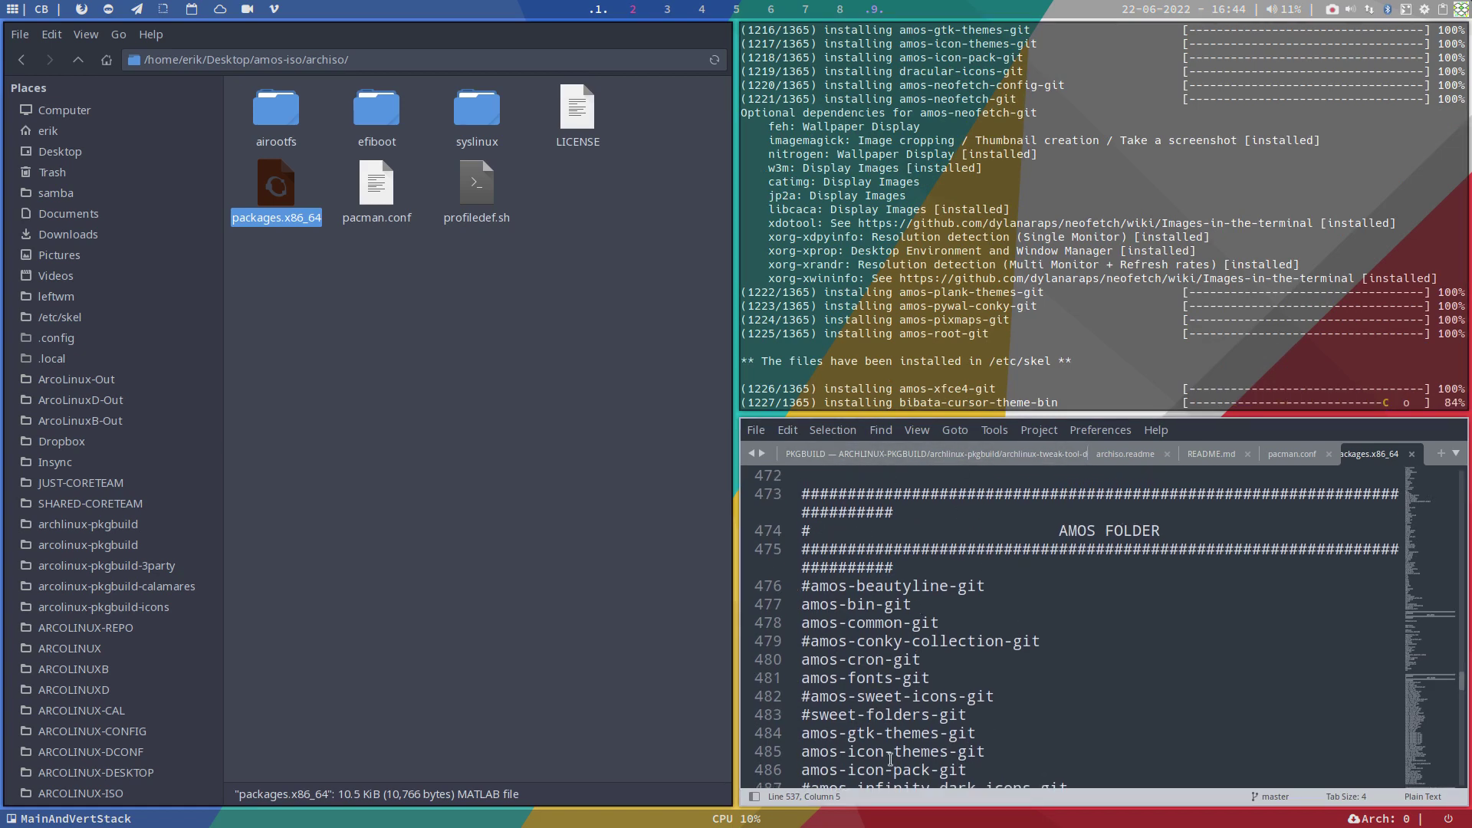
pyautogui.scroll(-1, 889, 759)
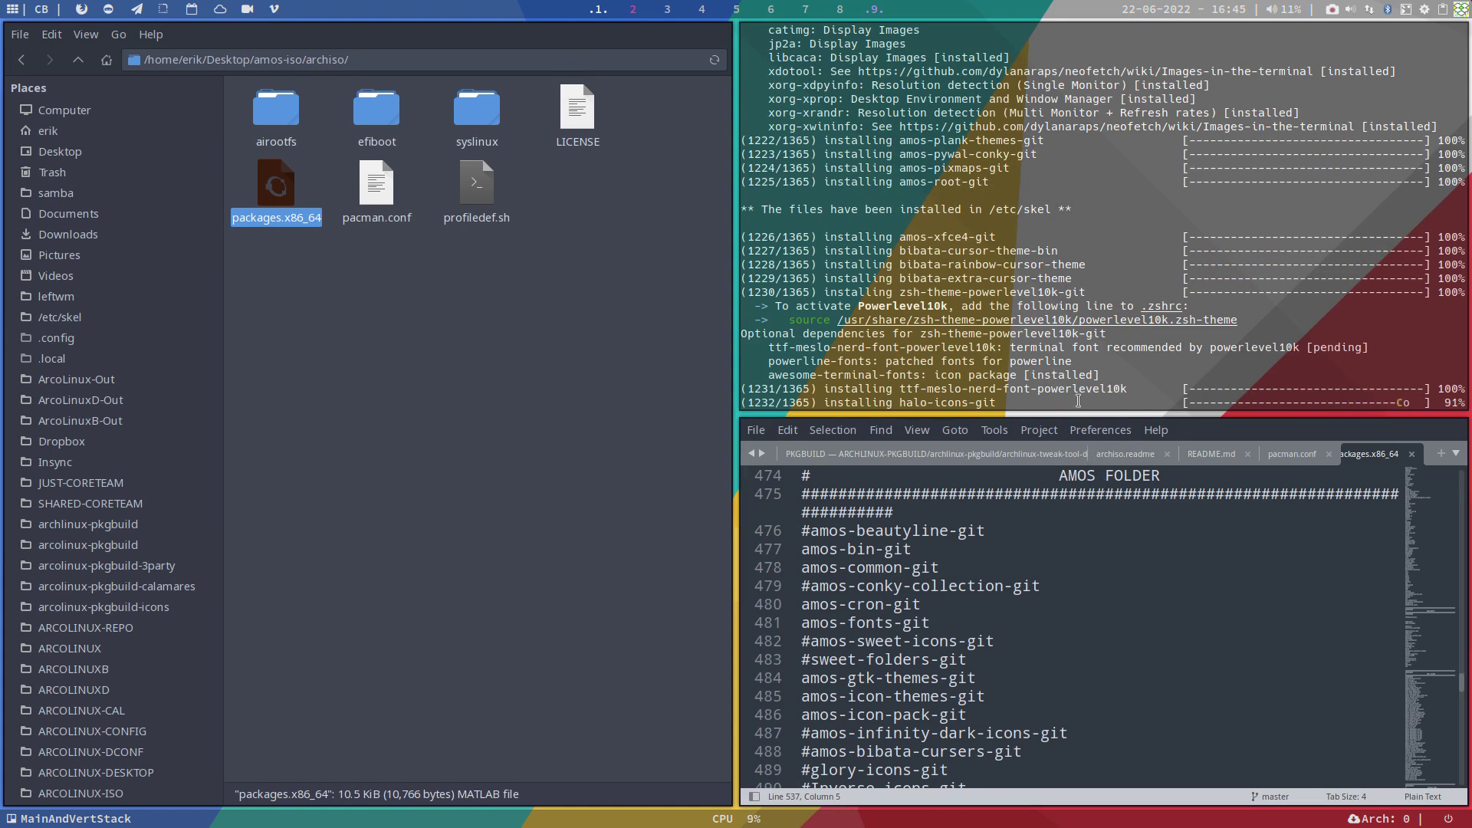
pyautogui.scroll(6, 1154, 381)
pyautogui.scroll(6, 1154, 376)
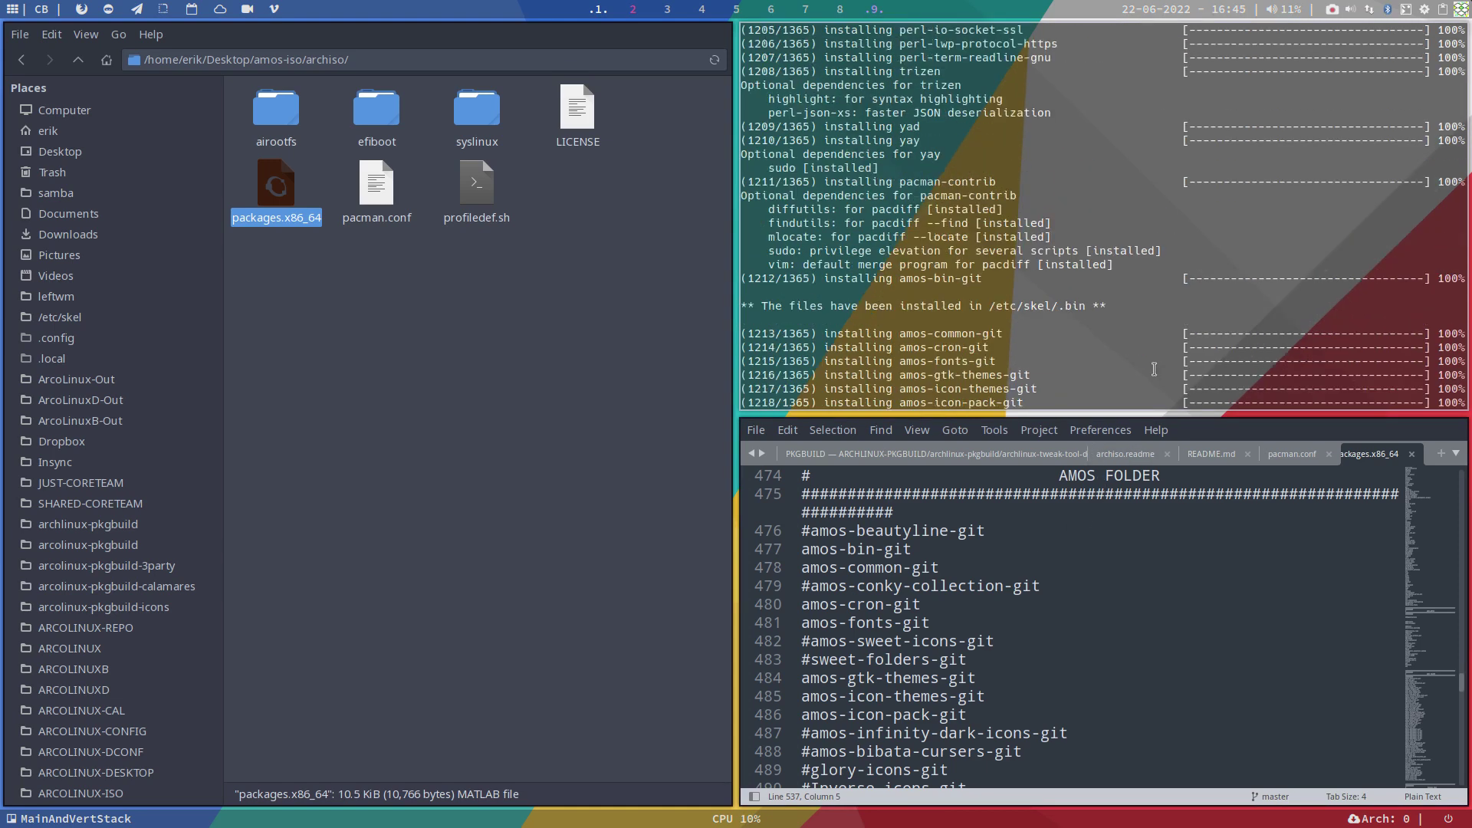
pyautogui.scroll(5, 1154, 370)
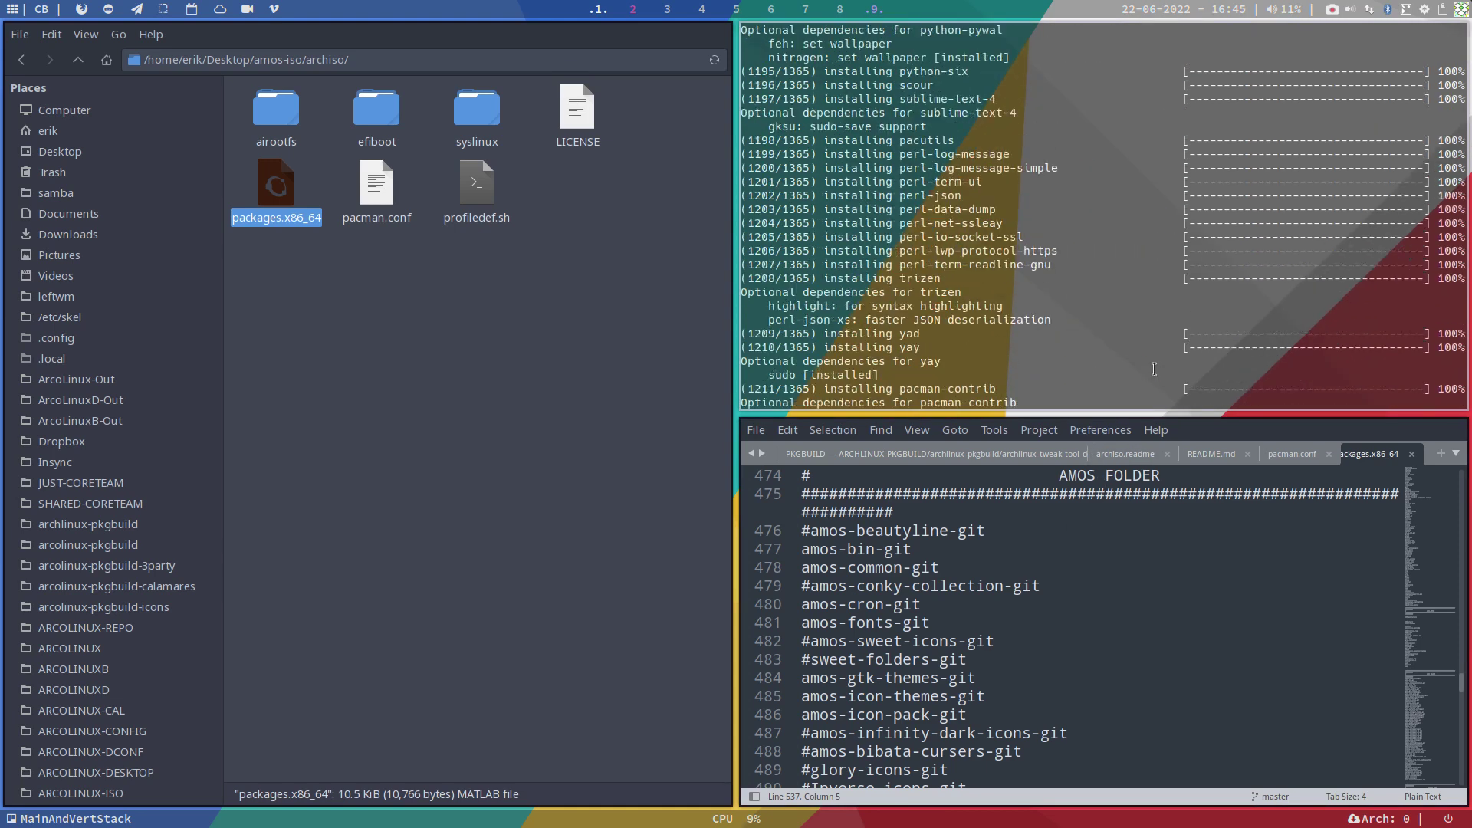
pyautogui.scroll(2, 1154, 370)
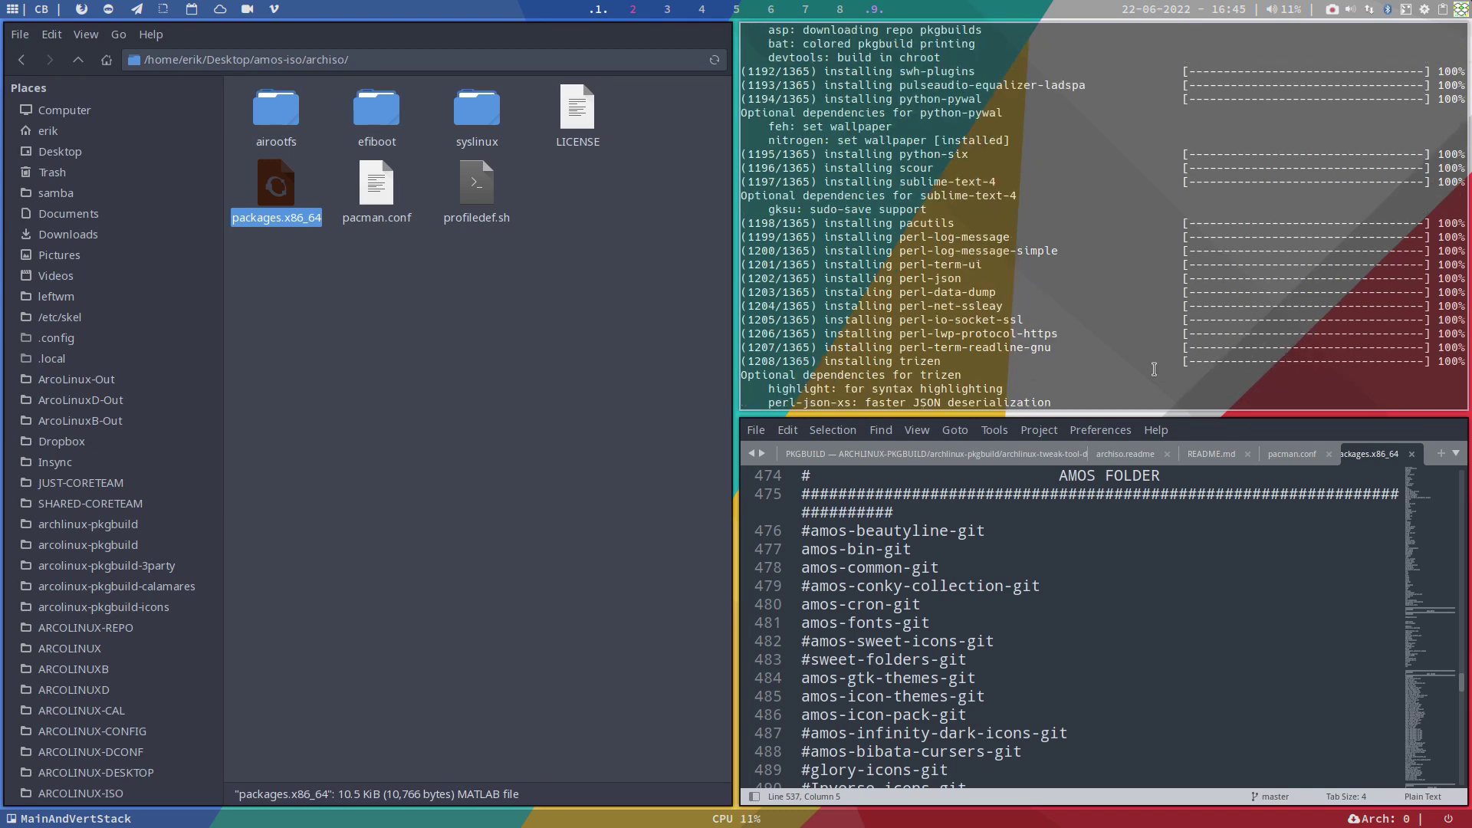
pyautogui.scroll(10, 1154, 369)
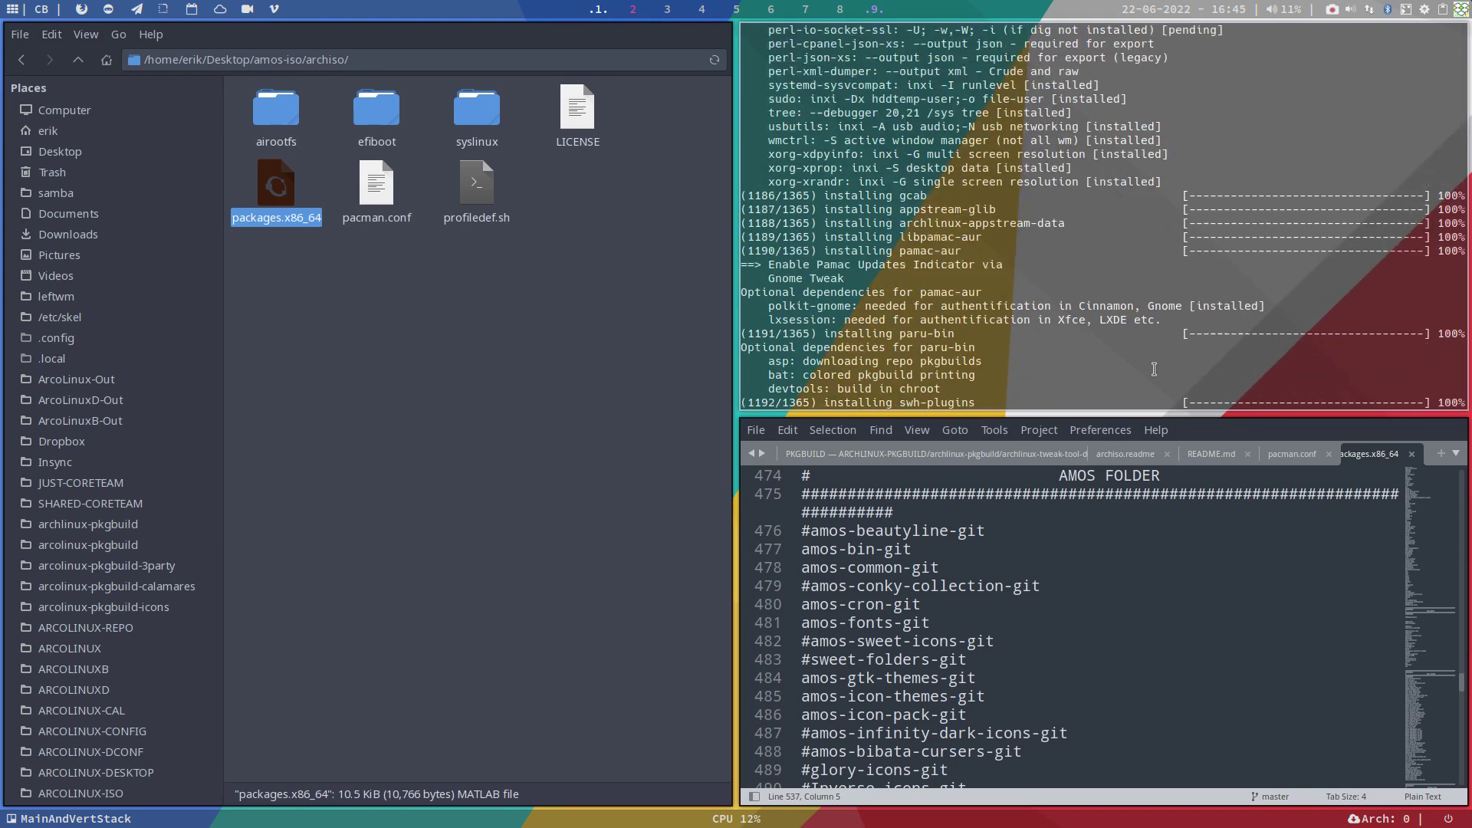
pyautogui.scroll(4, 1154, 370)
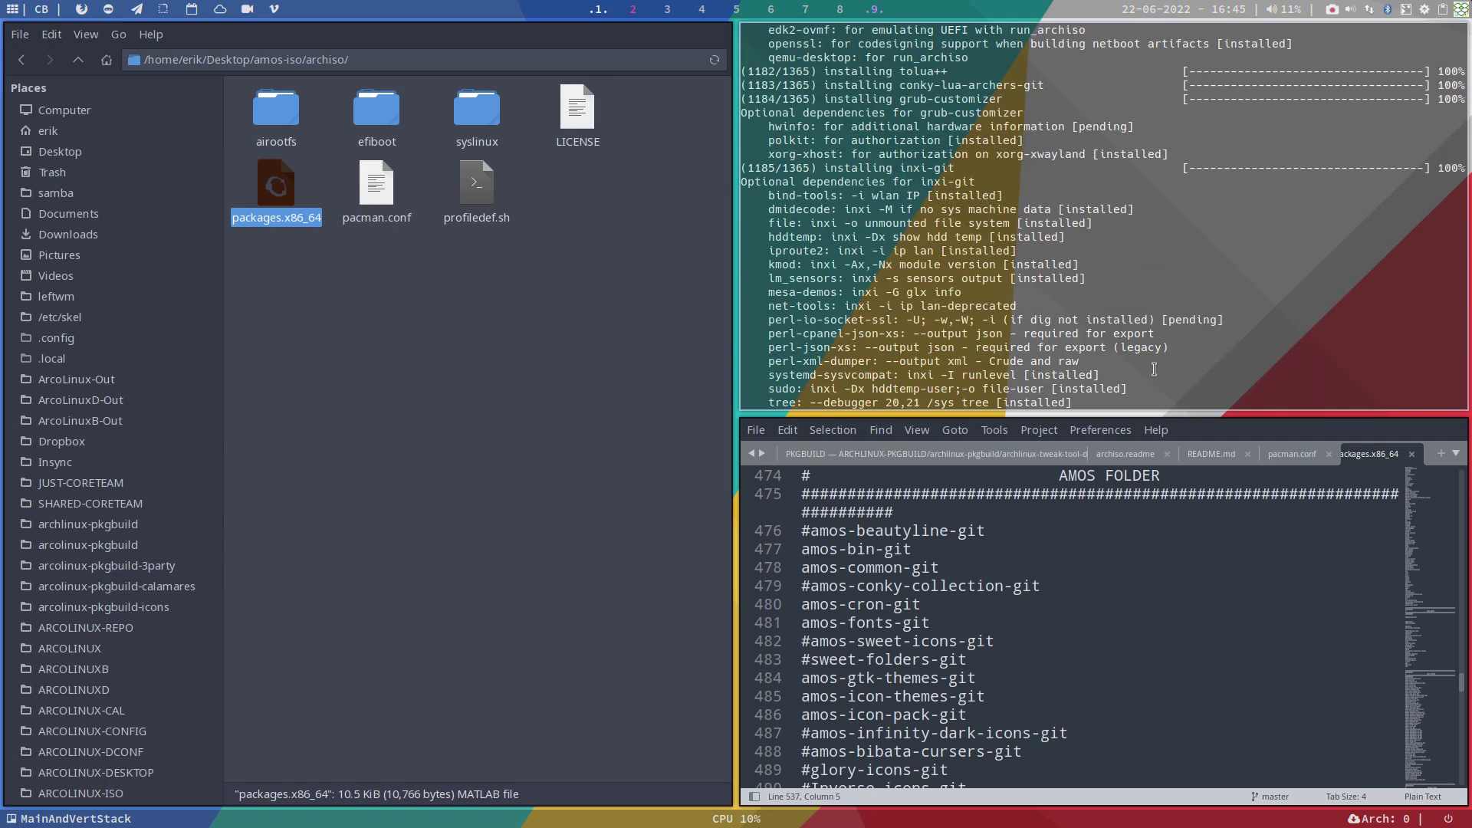
pyautogui.scroll(-20, 1153, 369)
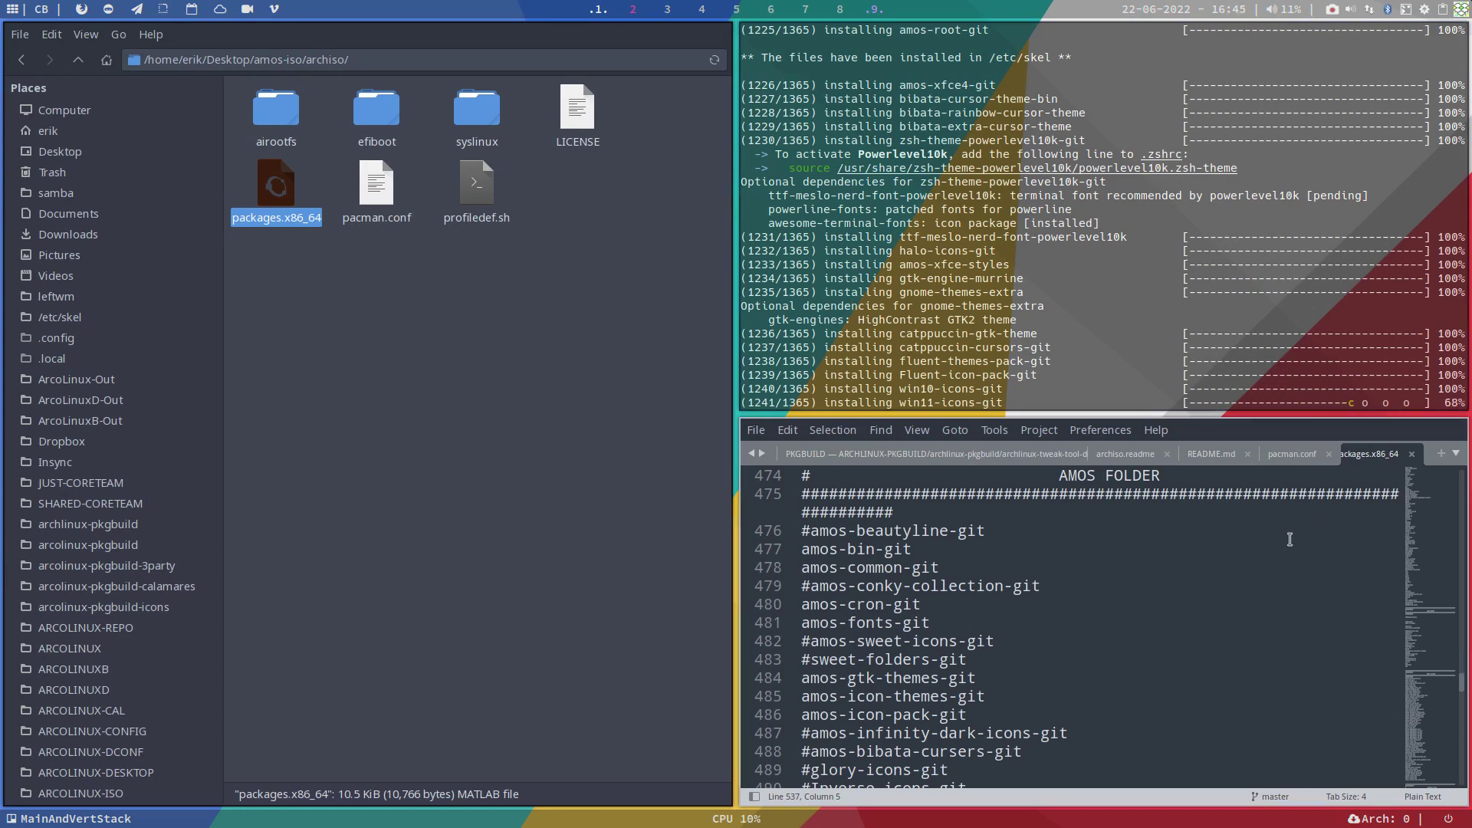
# Step: Open airootfs, then etc, to reach the folder holding skel and sddm.conf
pyautogui.doubleClick(274, 115)
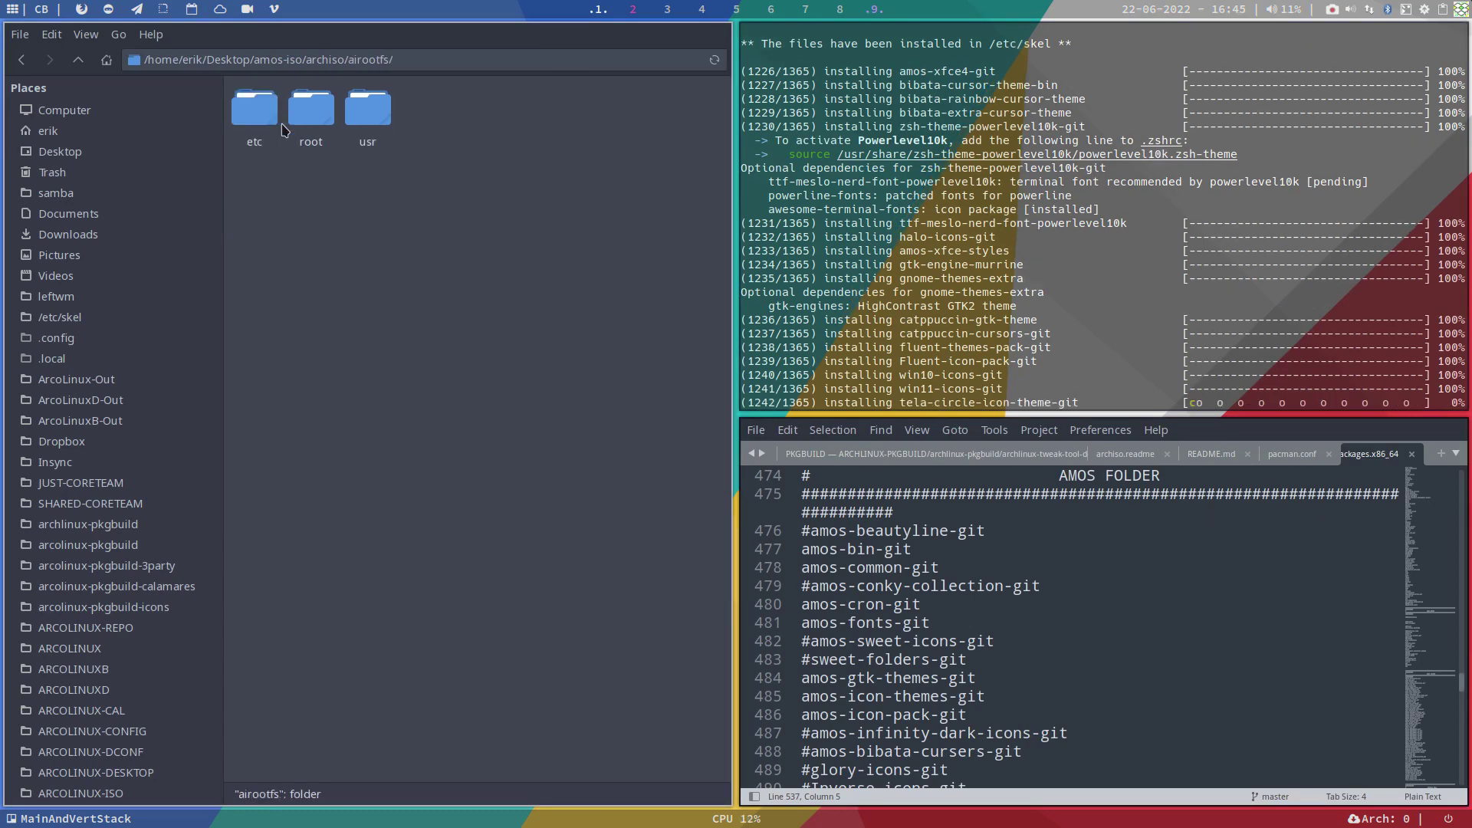
pyautogui.doubleClick(273, 117)
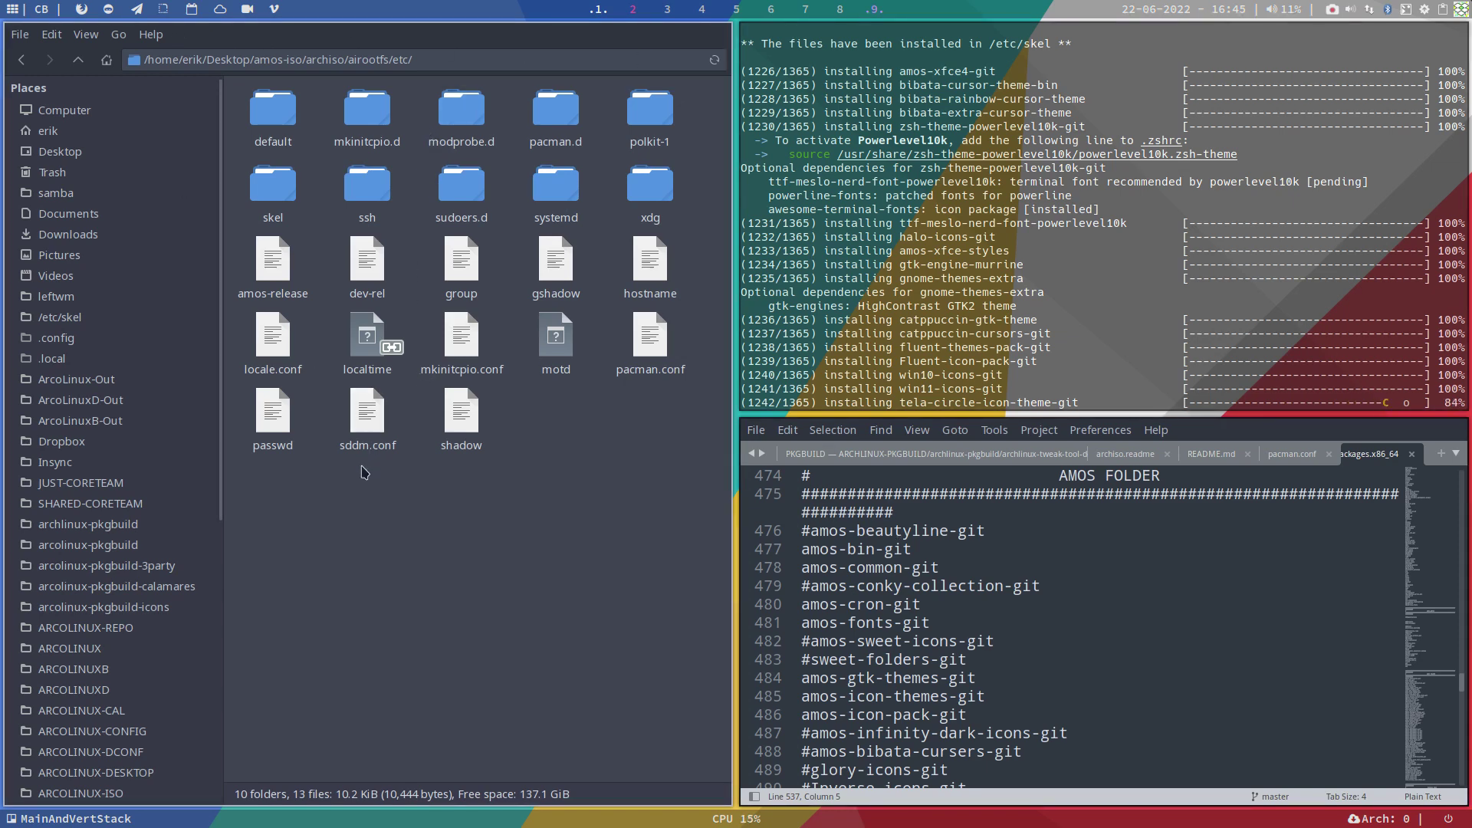
# Step: Drag sddm.conf into Sublime Text and select its User=liveuser autologin line
pyautogui.click(368, 428)
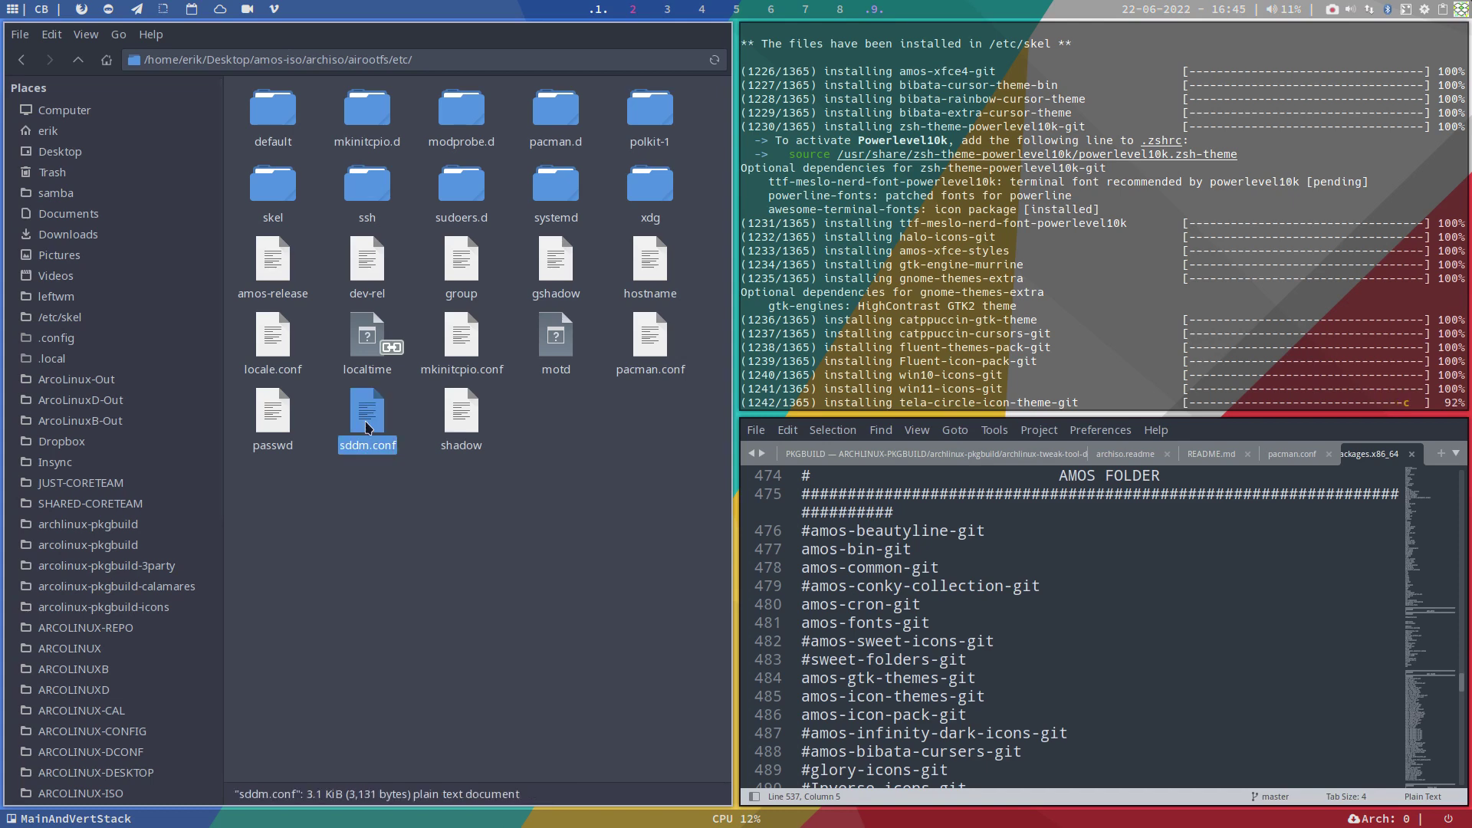
pyautogui.moveTo(367, 427); pyautogui.dragTo(924, 618)
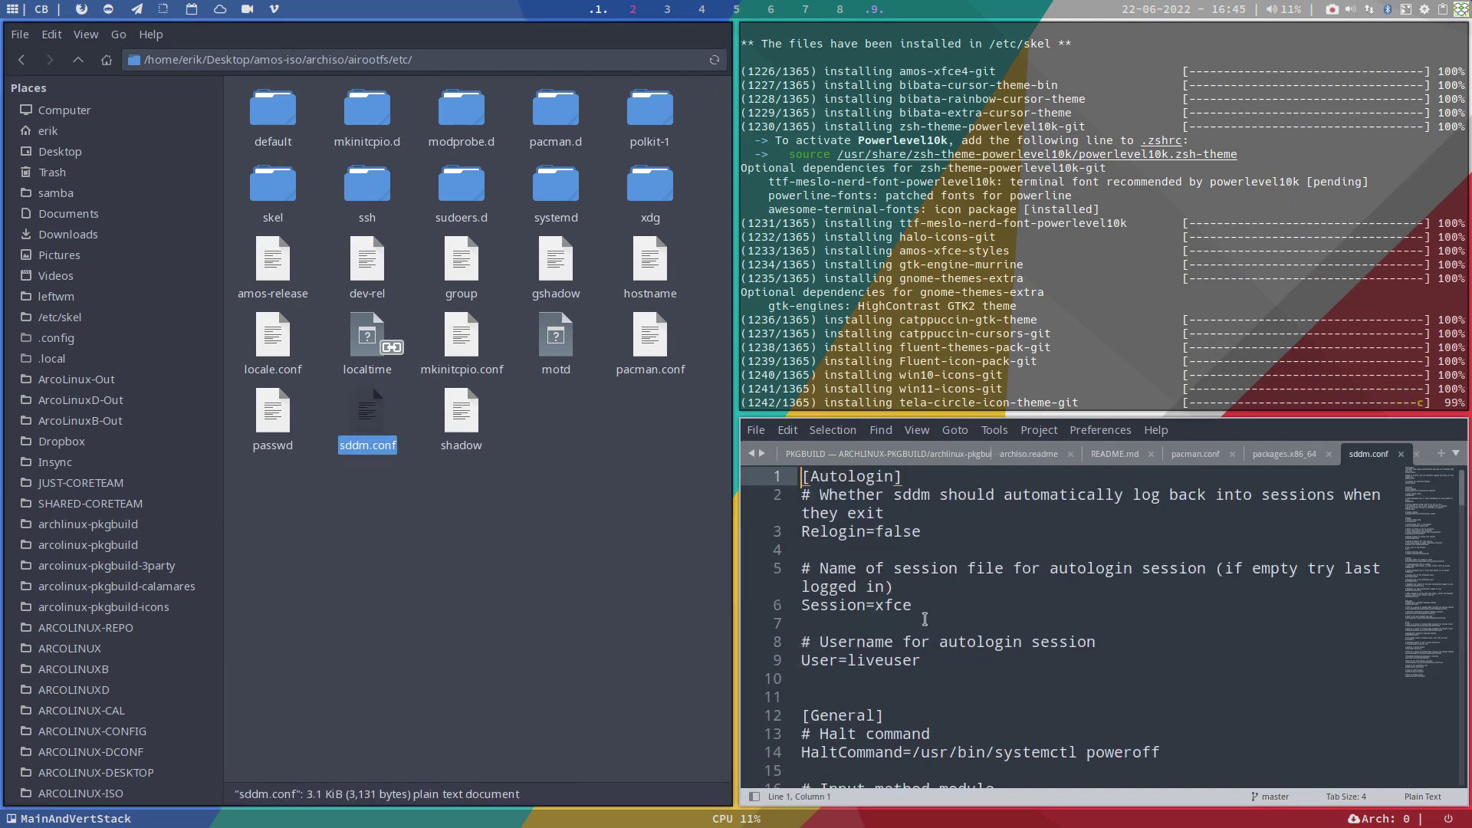
pyautogui.scroll(-3, 925, 619)
pyautogui.scroll(3, 925, 619)
pyautogui.scroll(-1, 913, 619)
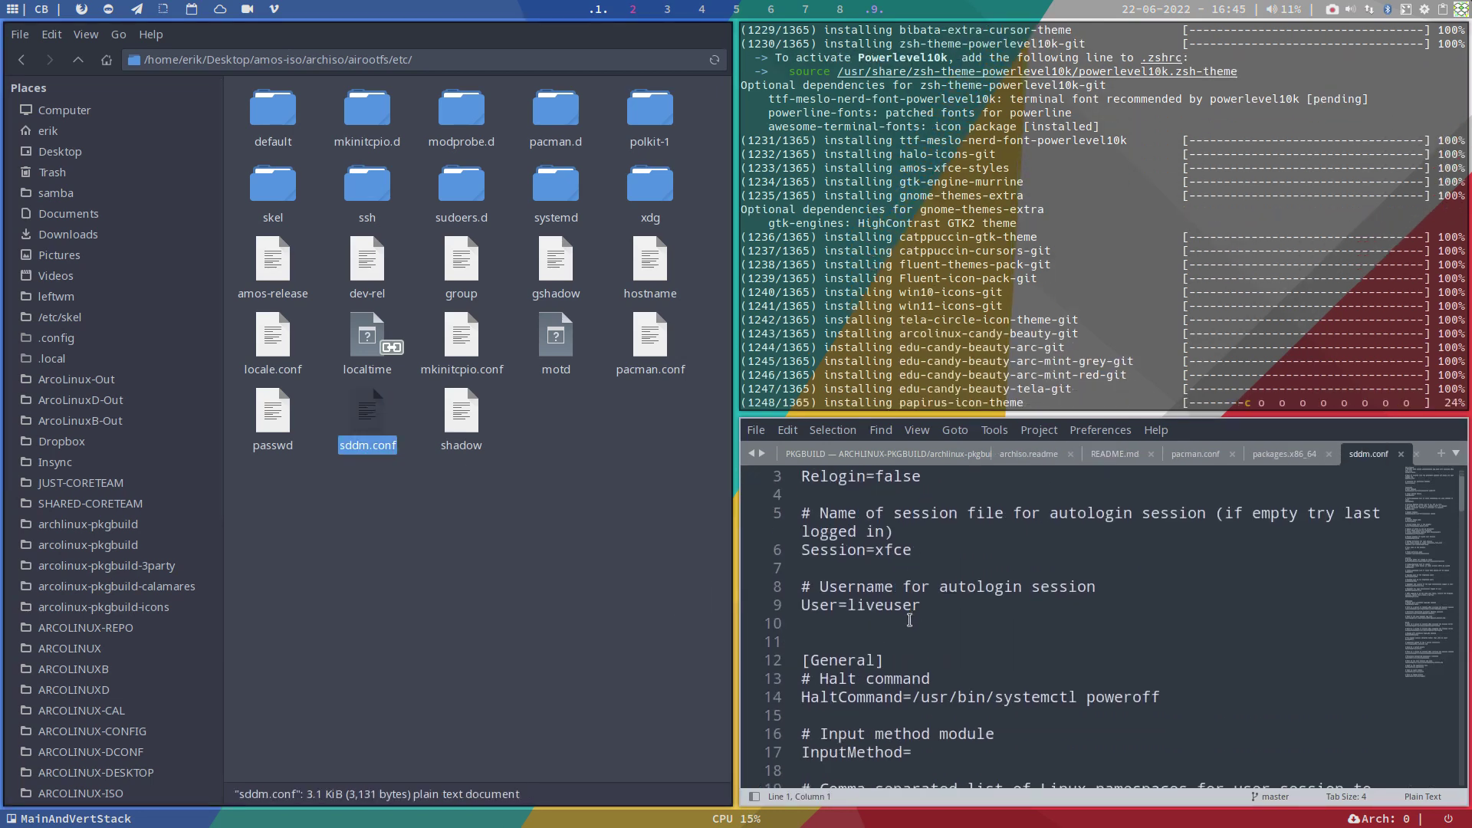
pyautogui.moveTo(925, 609); pyautogui.dragTo(794, 609)
pyautogui.scroll(-1, 860, 643)
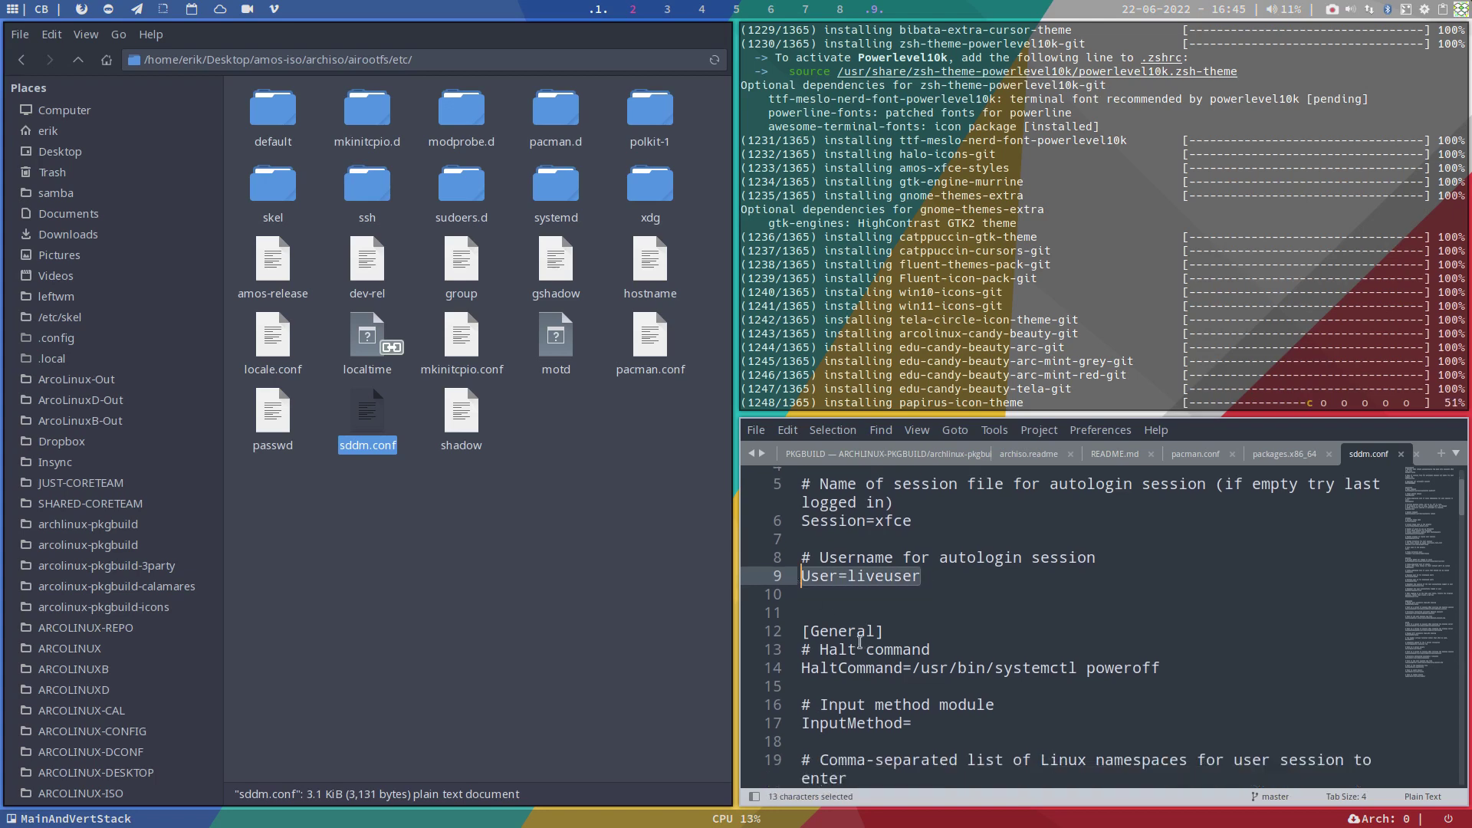
pyautogui.scroll(-2, 859, 642)
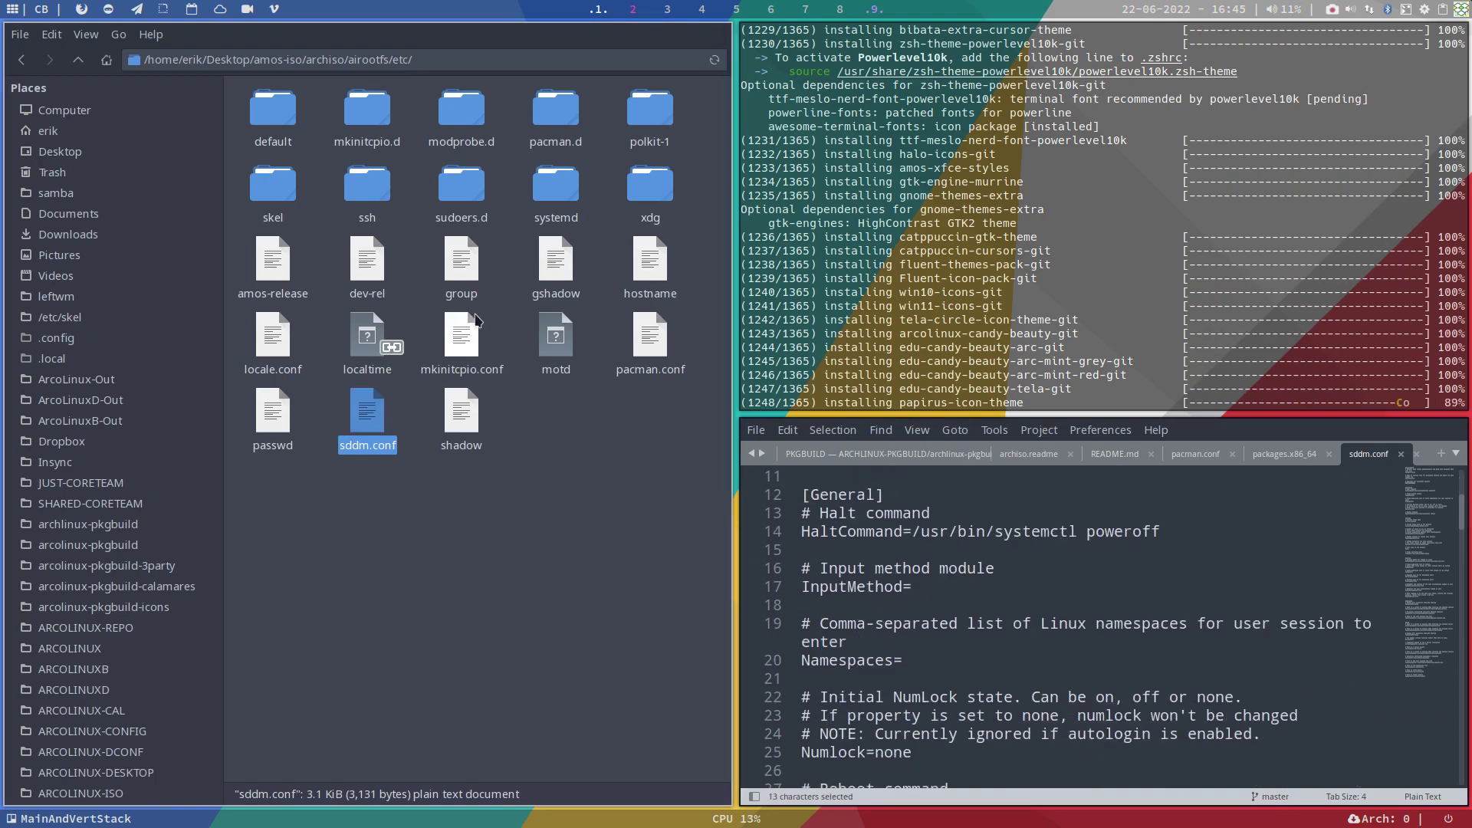
pyautogui.click(410, 188)
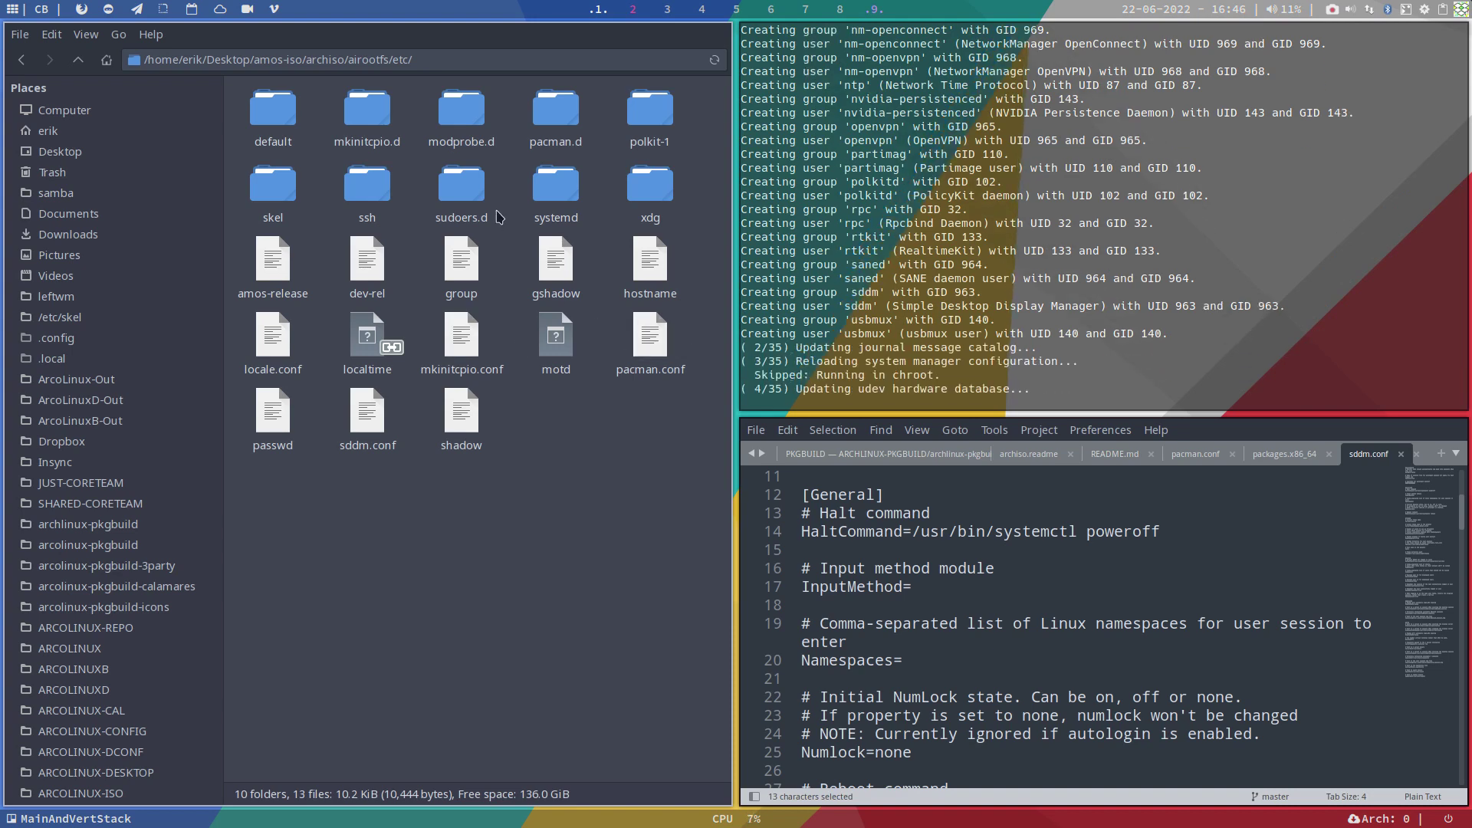
# Step: Browse etc/pacman.d/hooks, then go back to etc and open the default folder
pyautogui.doubleClick(558, 113)
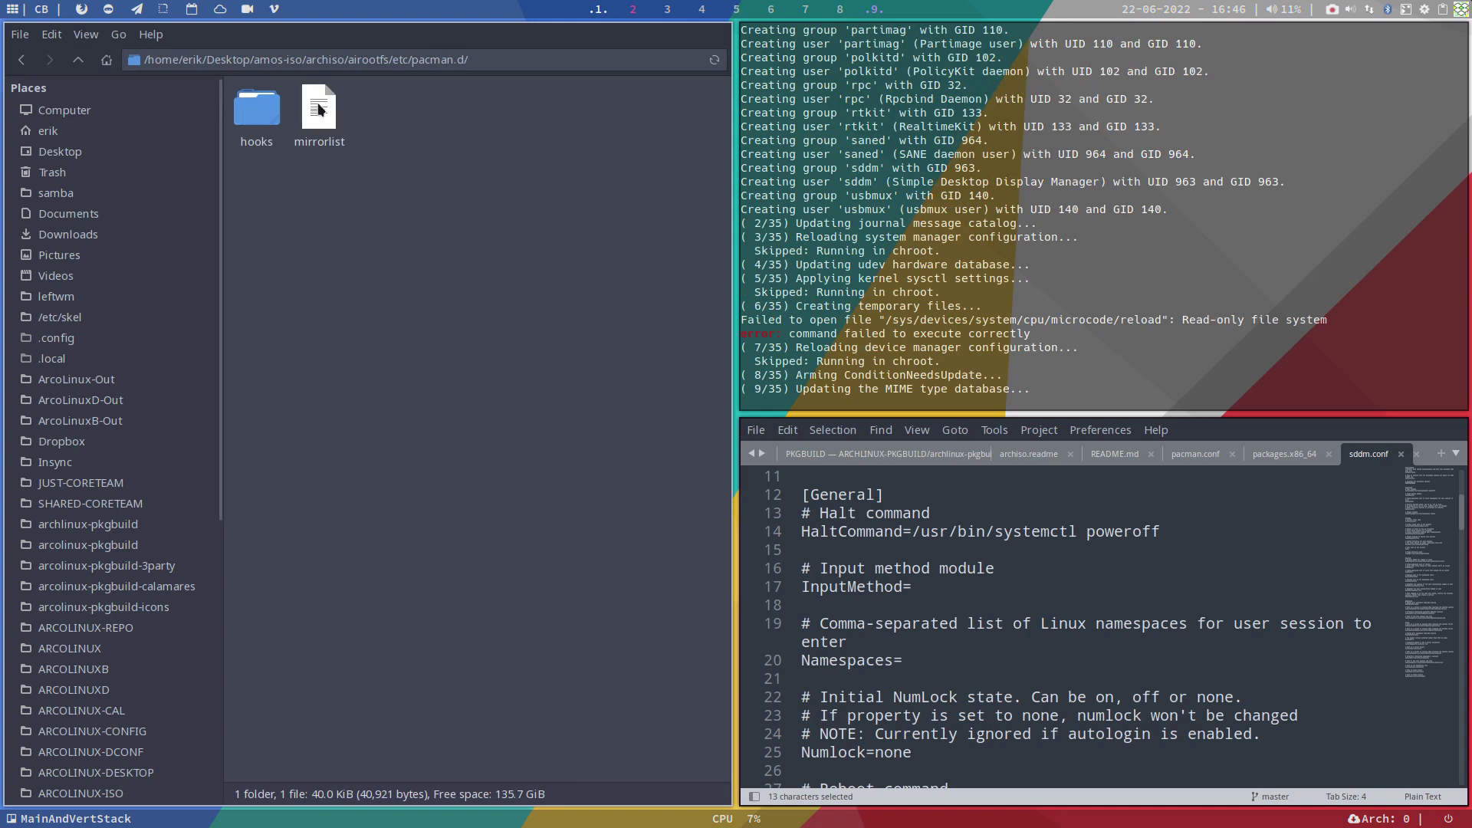
pyautogui.doubleClick(255, 112)
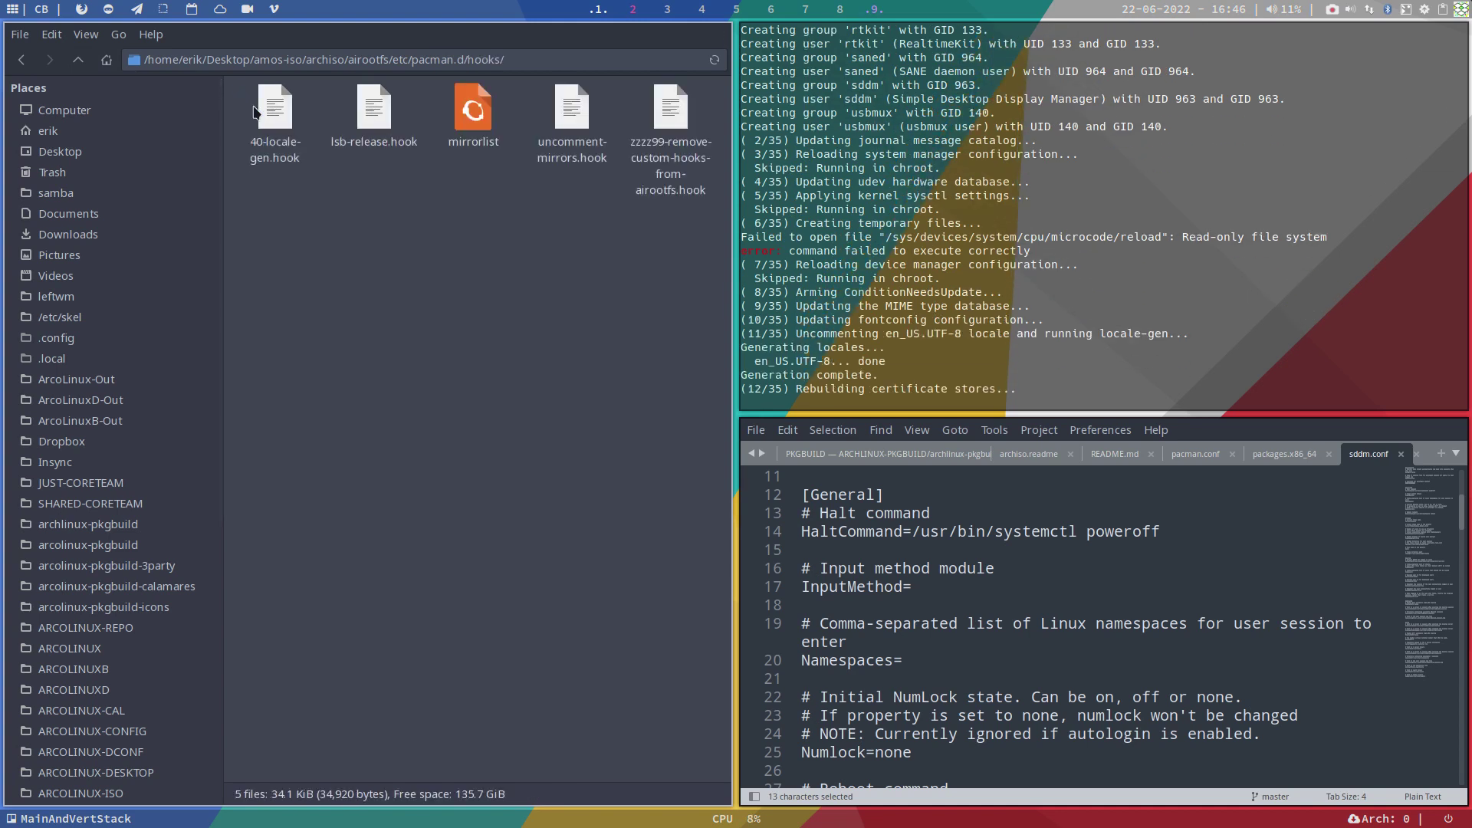
pyautogui.click(78, 60)
pyautogui.click(79, 60)
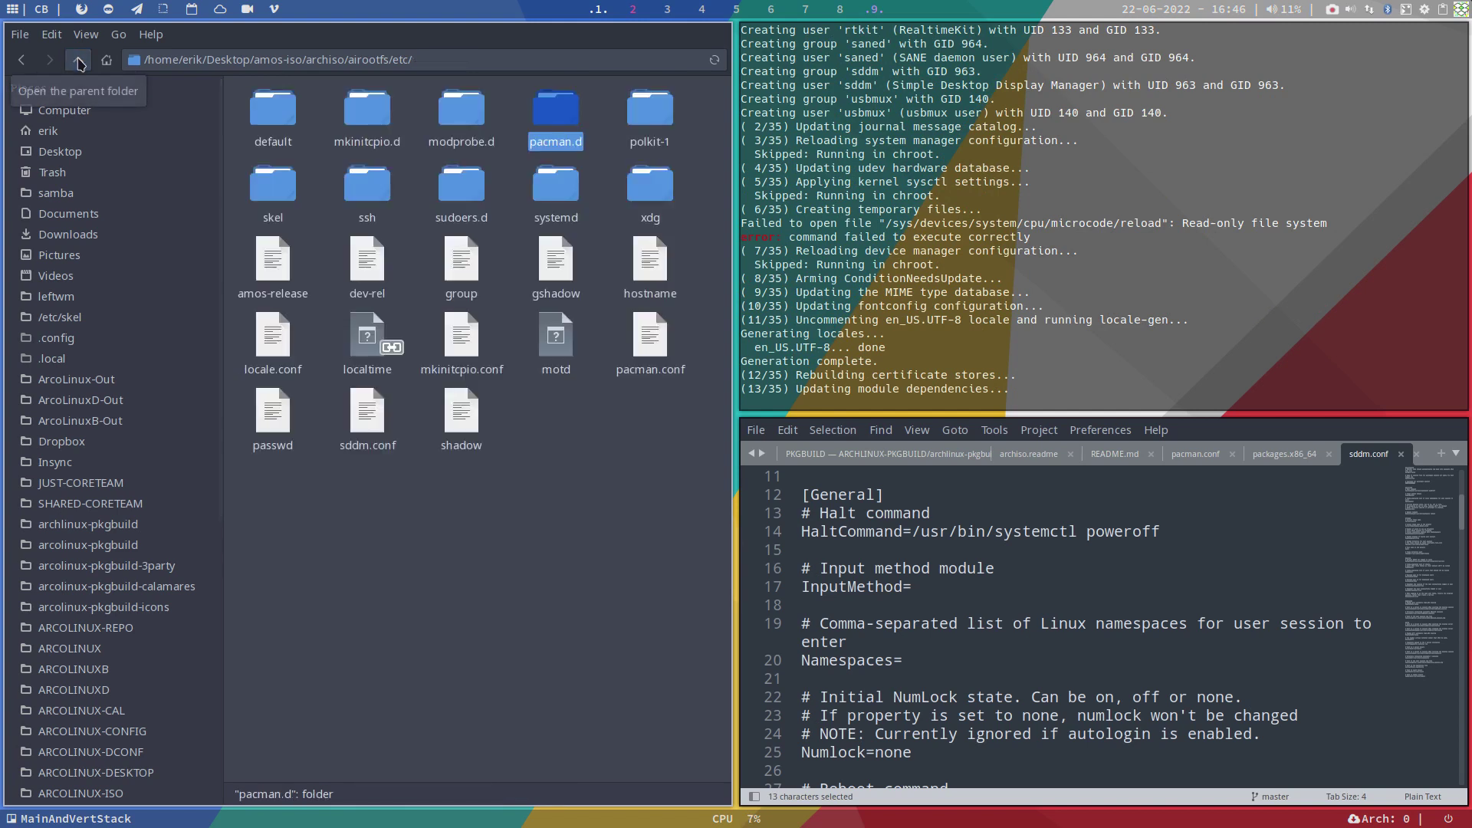
pyautogui.doubleClick(269, 114)
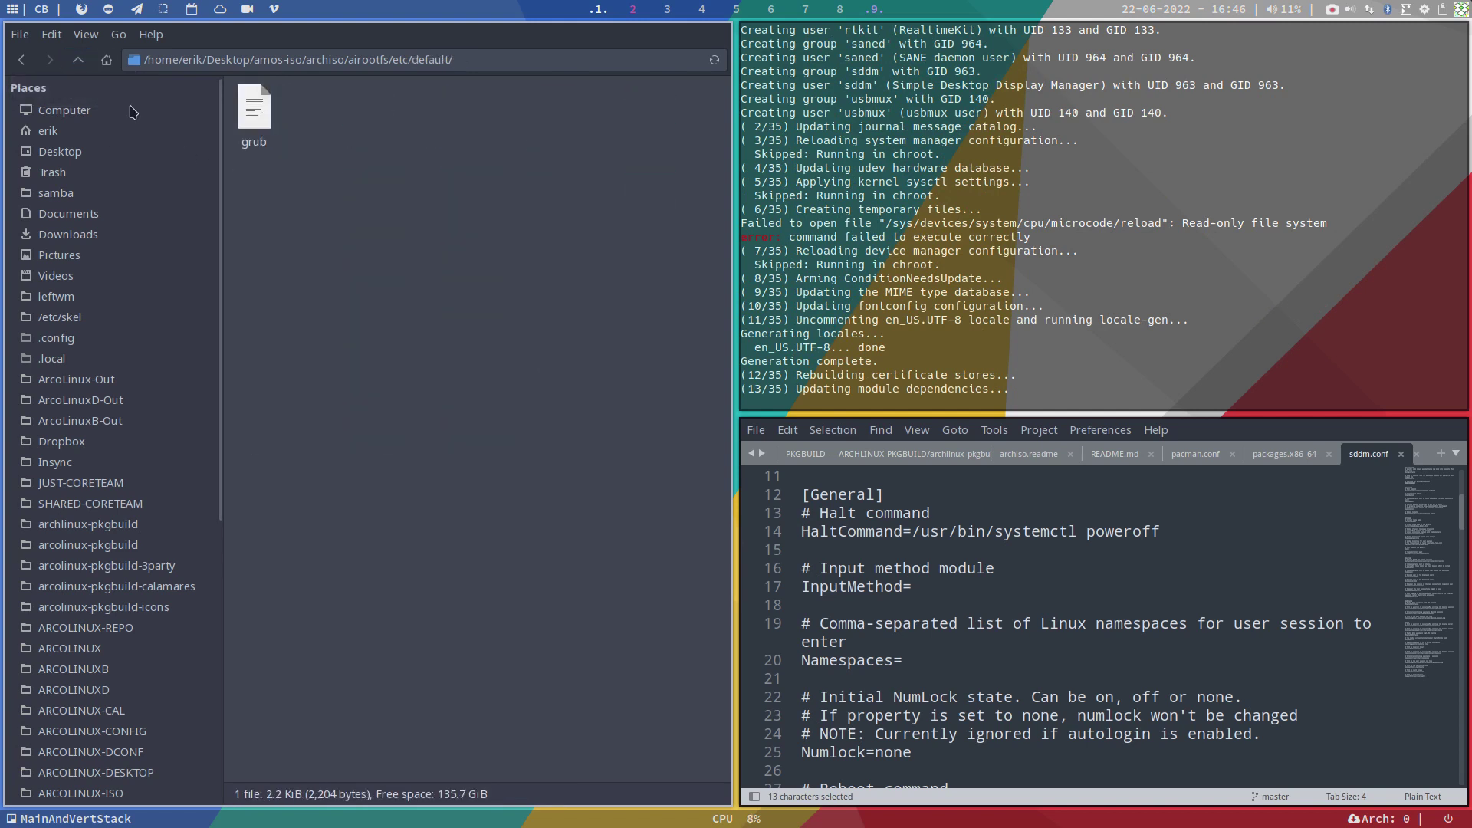
# Step: Open default/grub and check distributor AmOs and GRUB_BACKGROUND /usr/share/amos/wallpapers/44.jpg
pyautogui.doubleClick(254, 111)
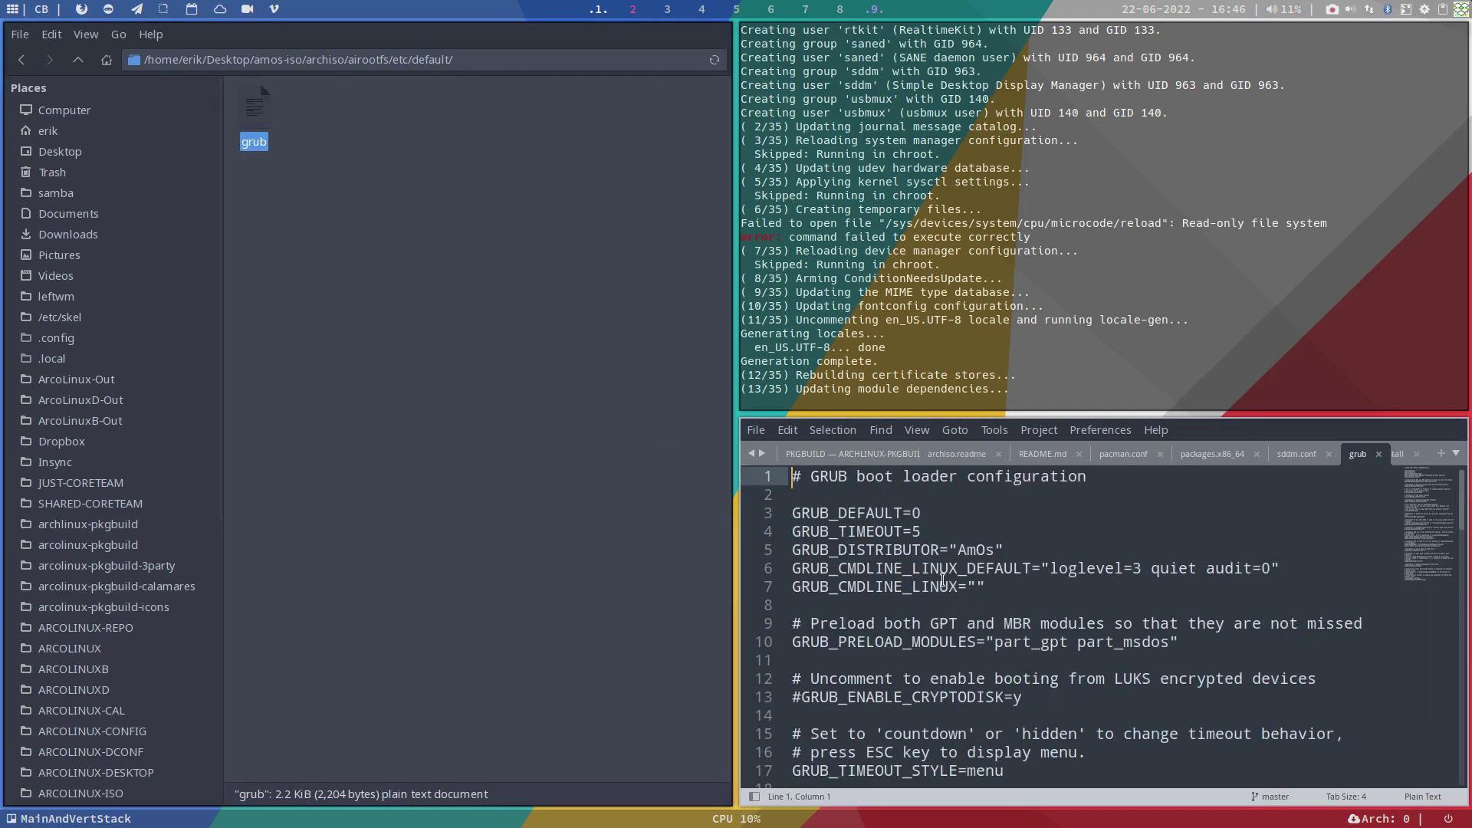
pyautogui.moveTo(958, 550); pyautogui.dragTo(995, 550)
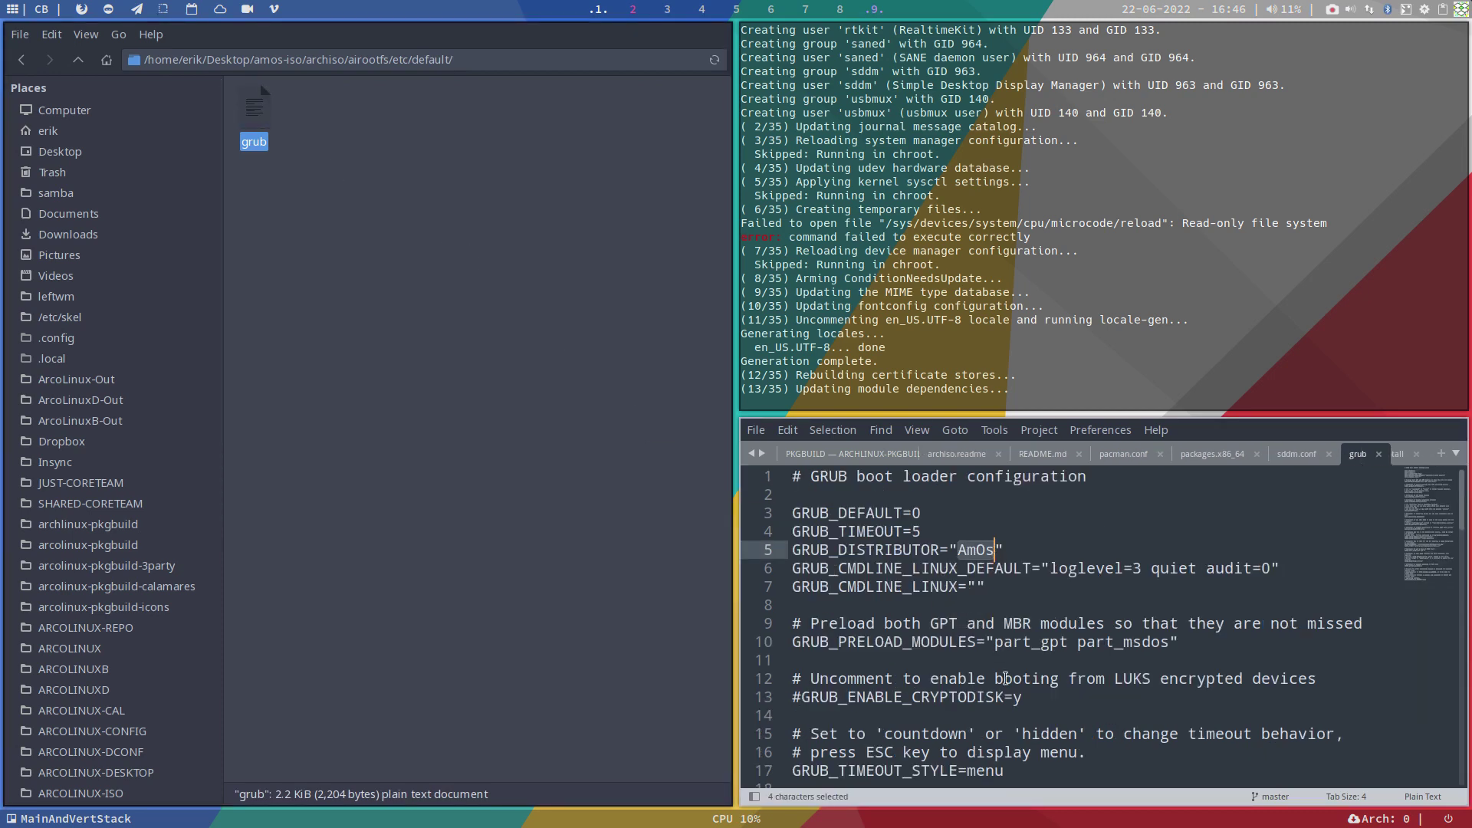
pyautogui.scroll(-2, 1005, 677)
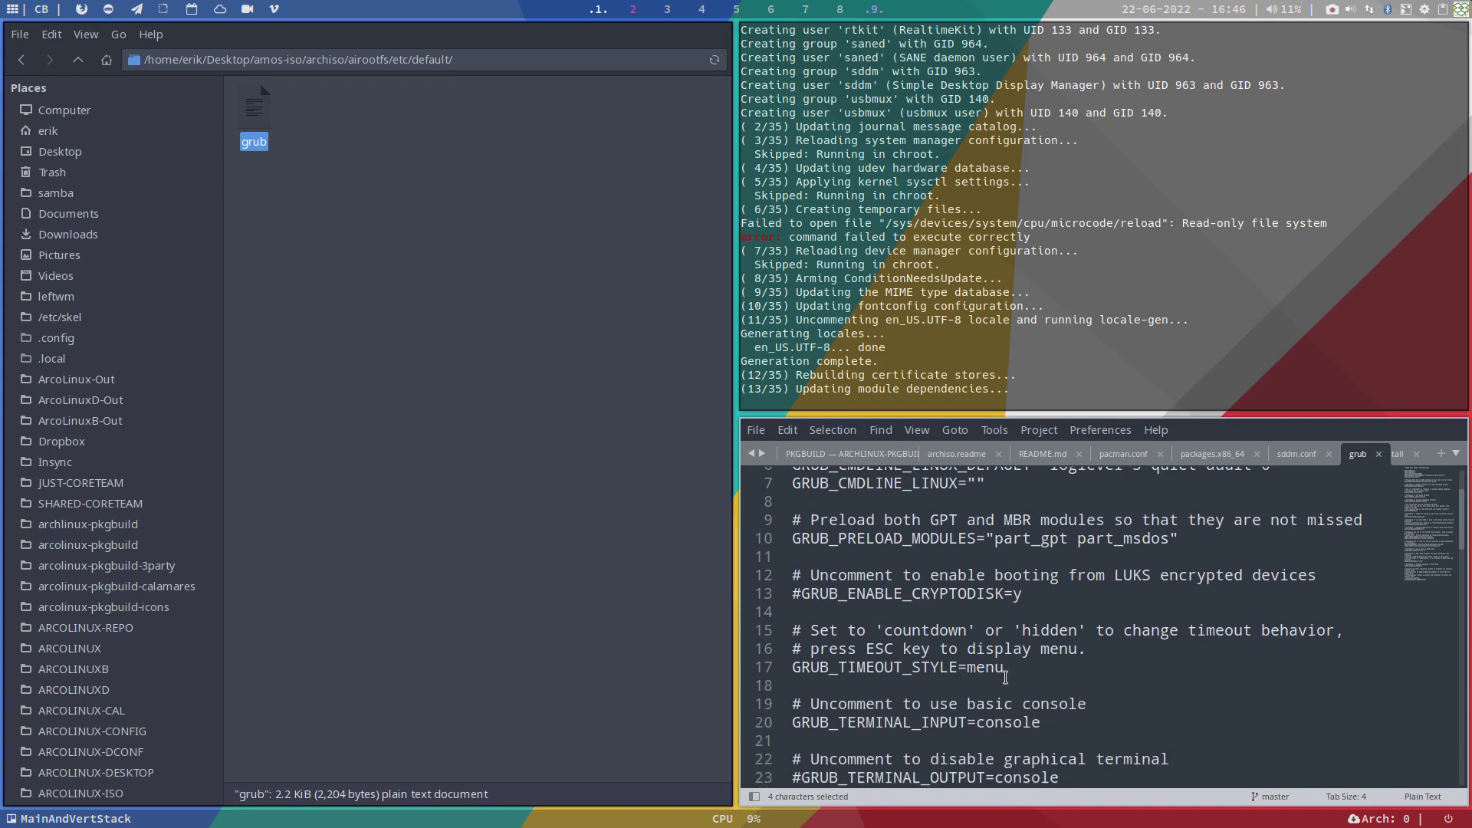
pyautogui.scroll(-10, 1005, 678)
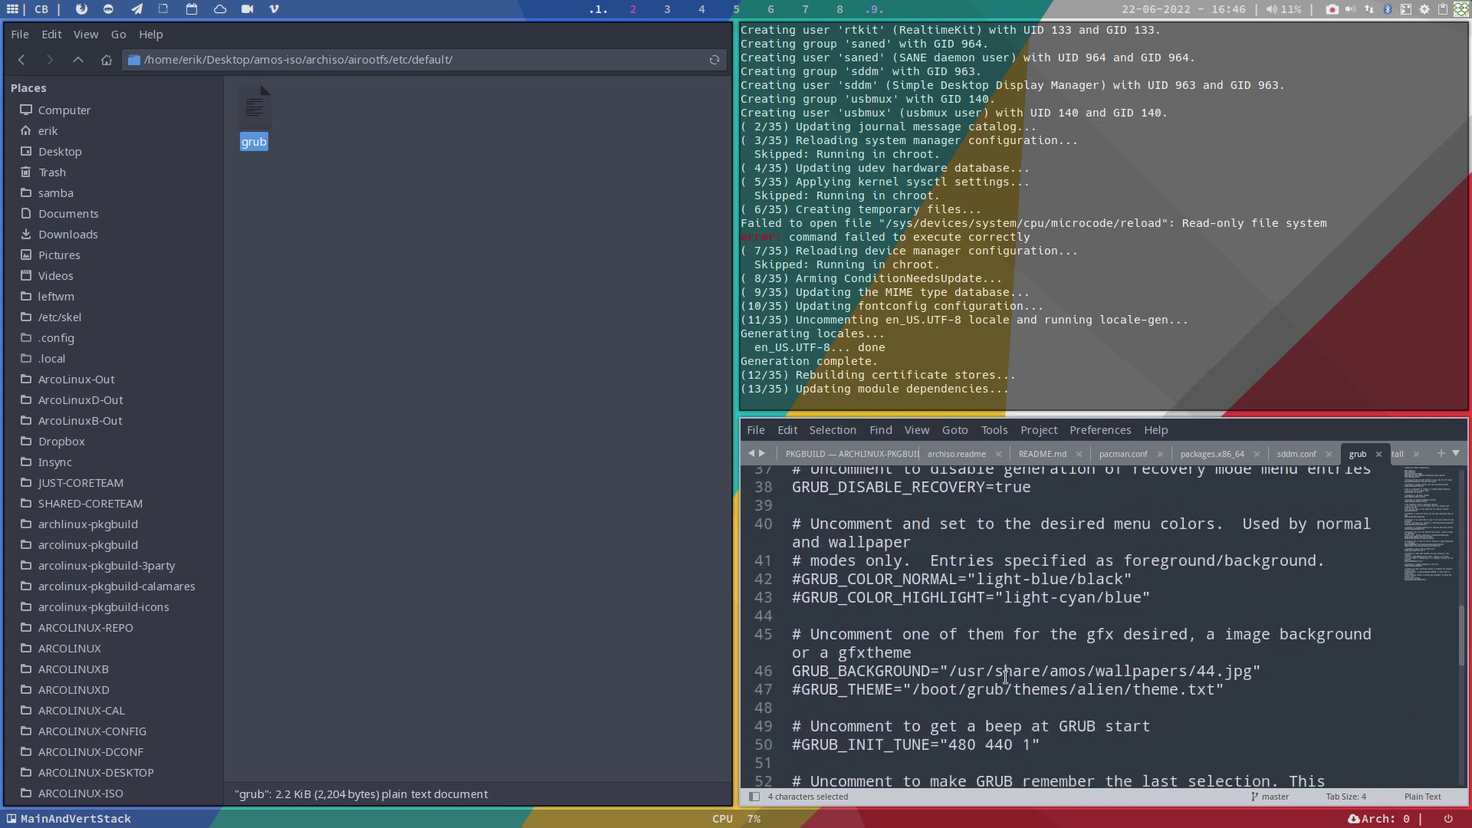
pyautogui.scroll(-1, 1005, 678)
pyautogui.moveTo(1261, 623); pyautogui.dragTo(792, 626)
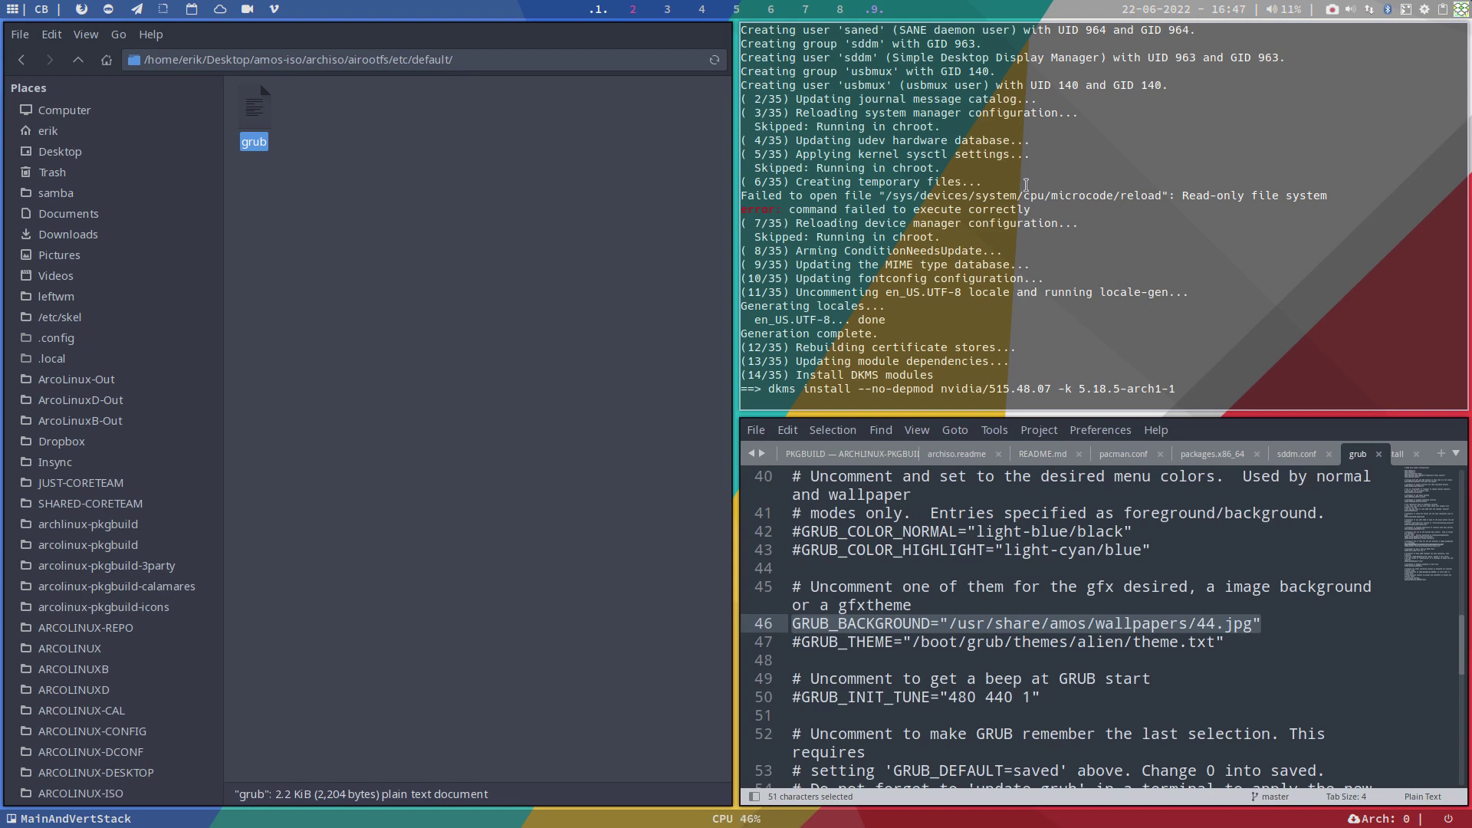
# Step: Navigate Thunar from etc up to airootfs, then into usr/local/bin
pyautogui.click(78, 60)
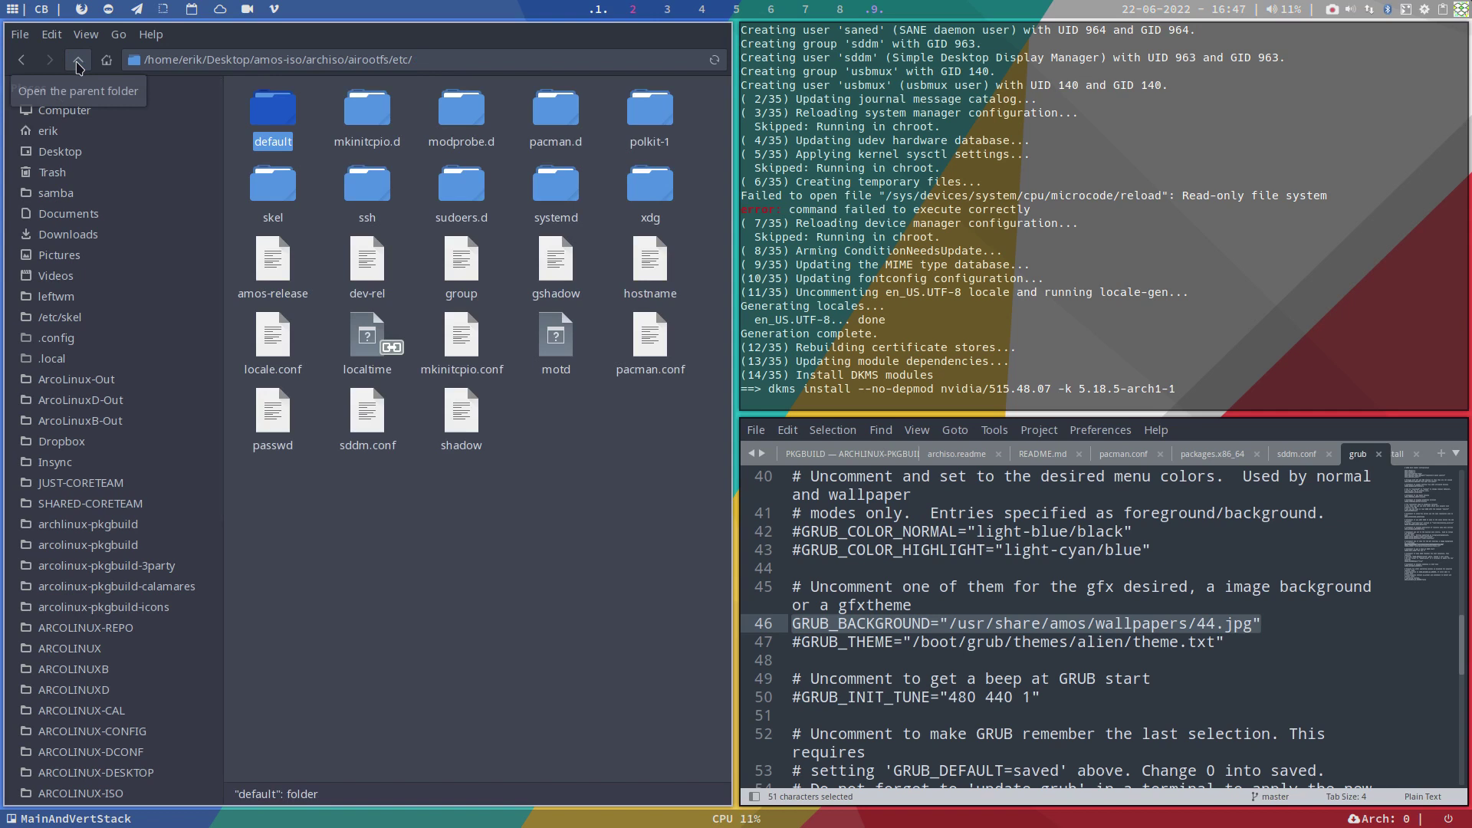
pyautogui.click(77, 60)
pyautogui.click(311, 107)
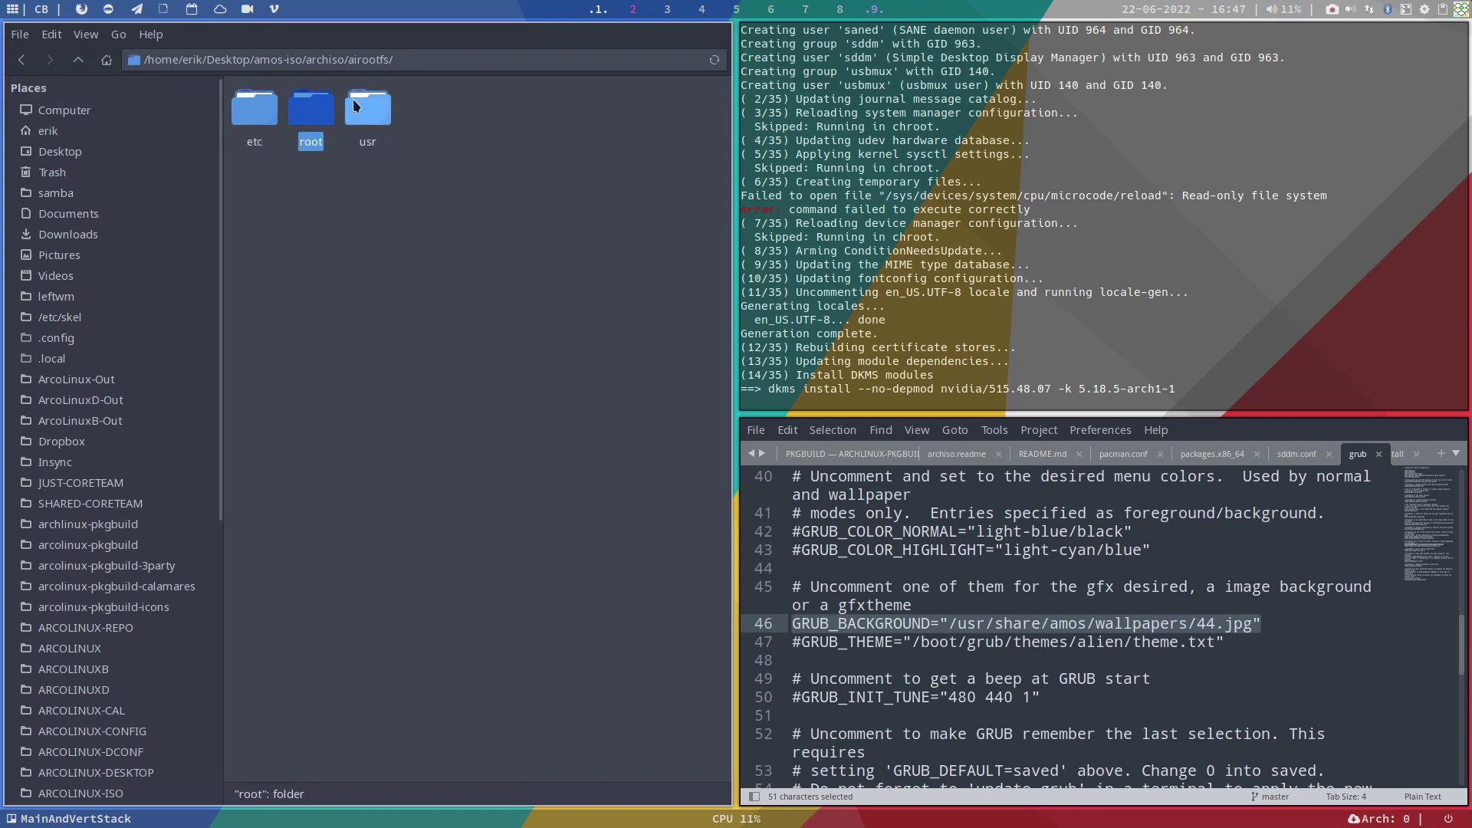
pyautogui.doubleClick(368, 107)
pyautogui.doubleClick(253, 119)
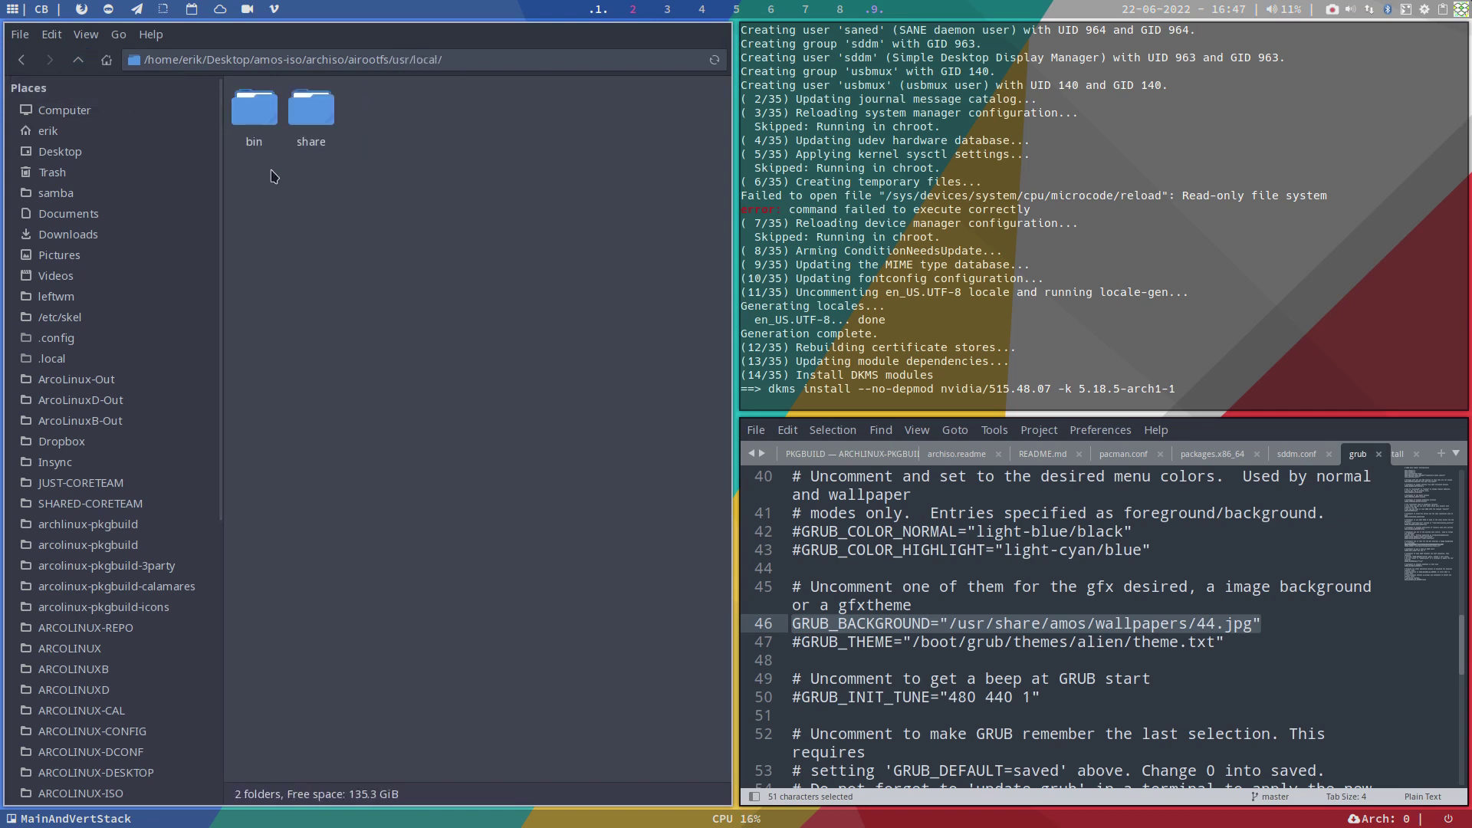
pyautogui.doubleClick(255, 114)
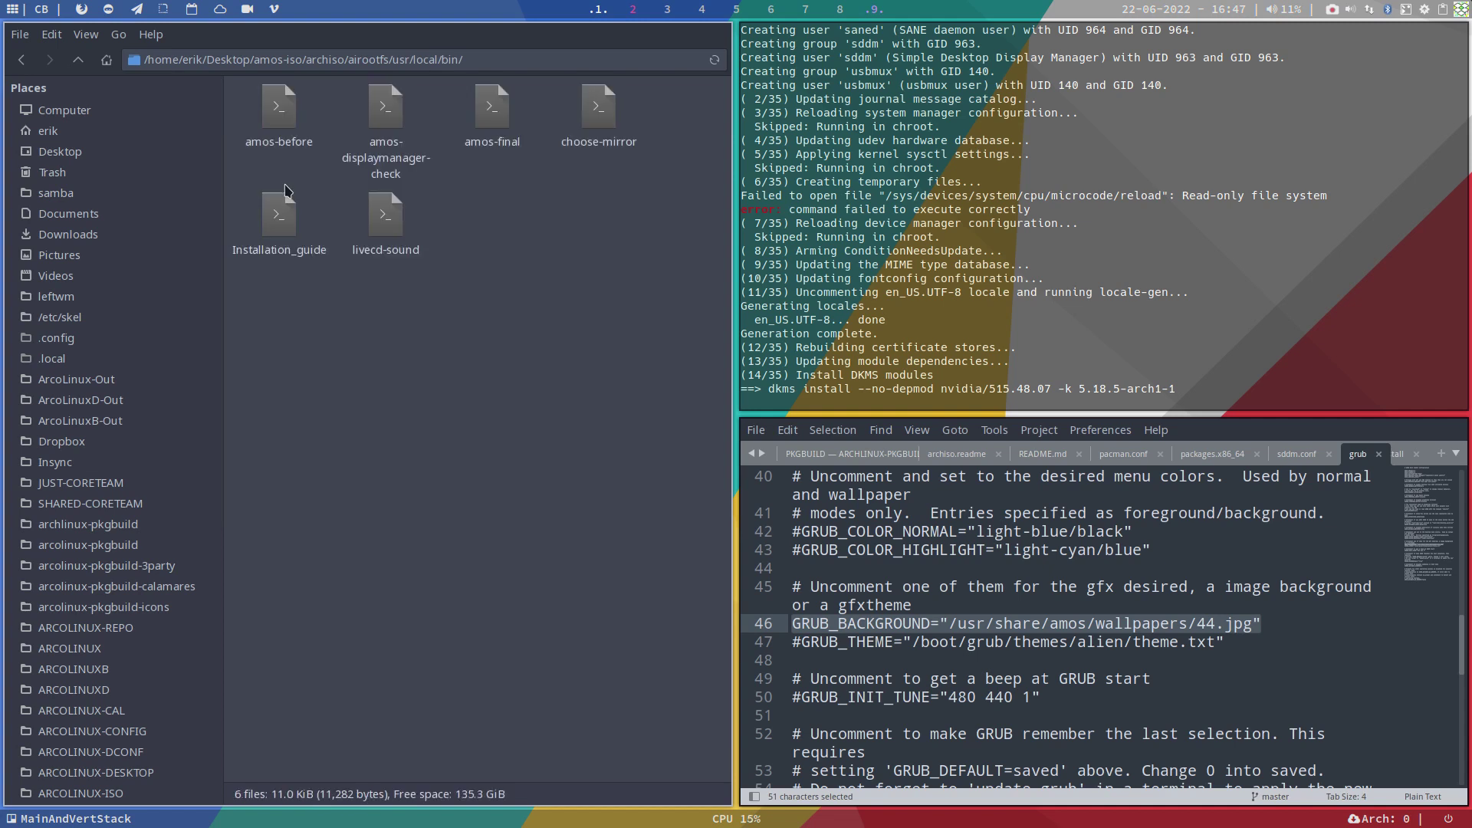
# Step: Open amos-before, amos-final, choose-mirror, Installation_guide and livecd-sound as Sublime Text tabs
pyautogui.moveTo(278, 108); pyautogui.dragTo(927, 567)
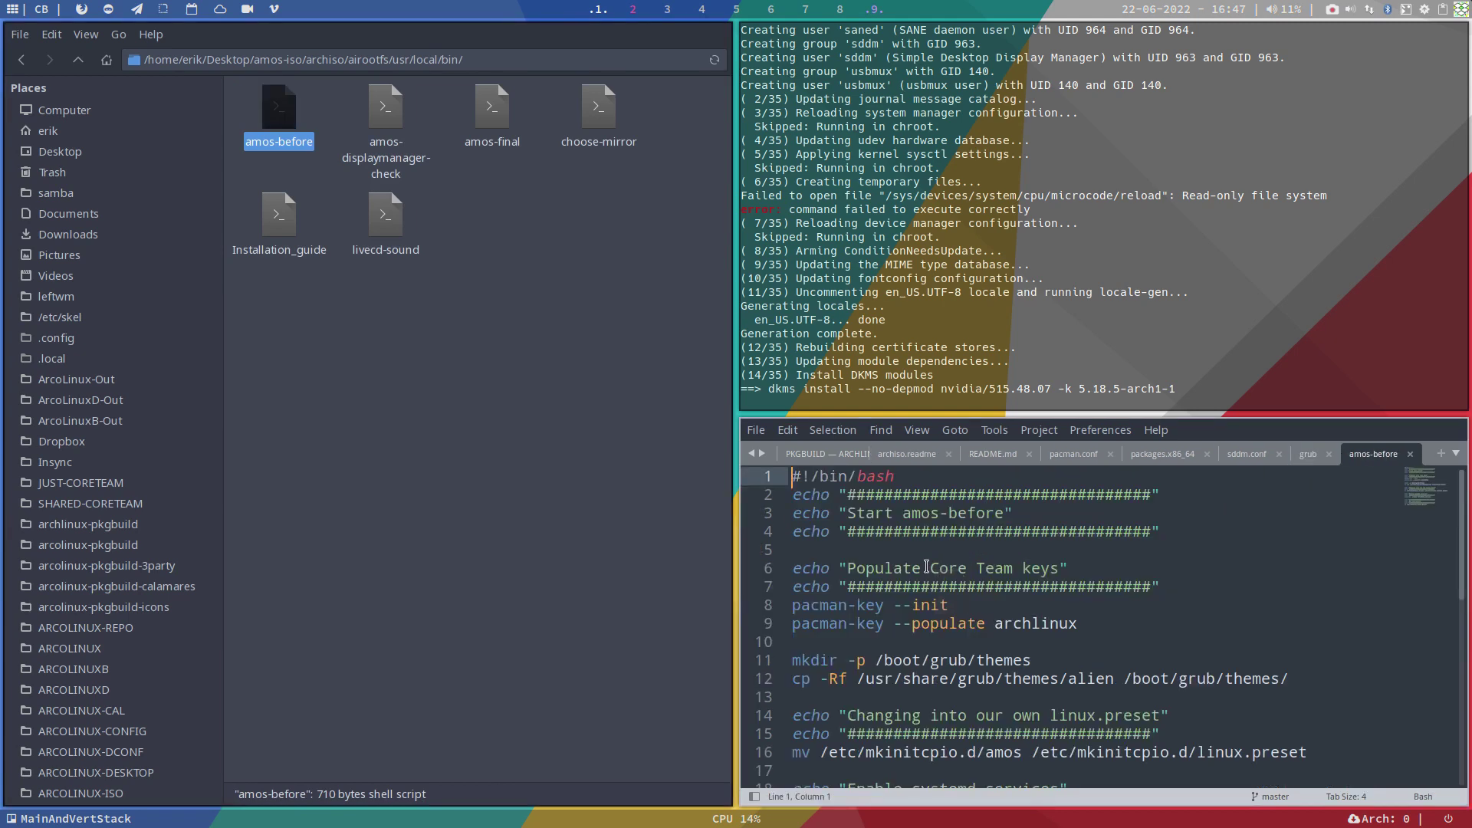
pyautogui.scroll(-3, 927, 567)
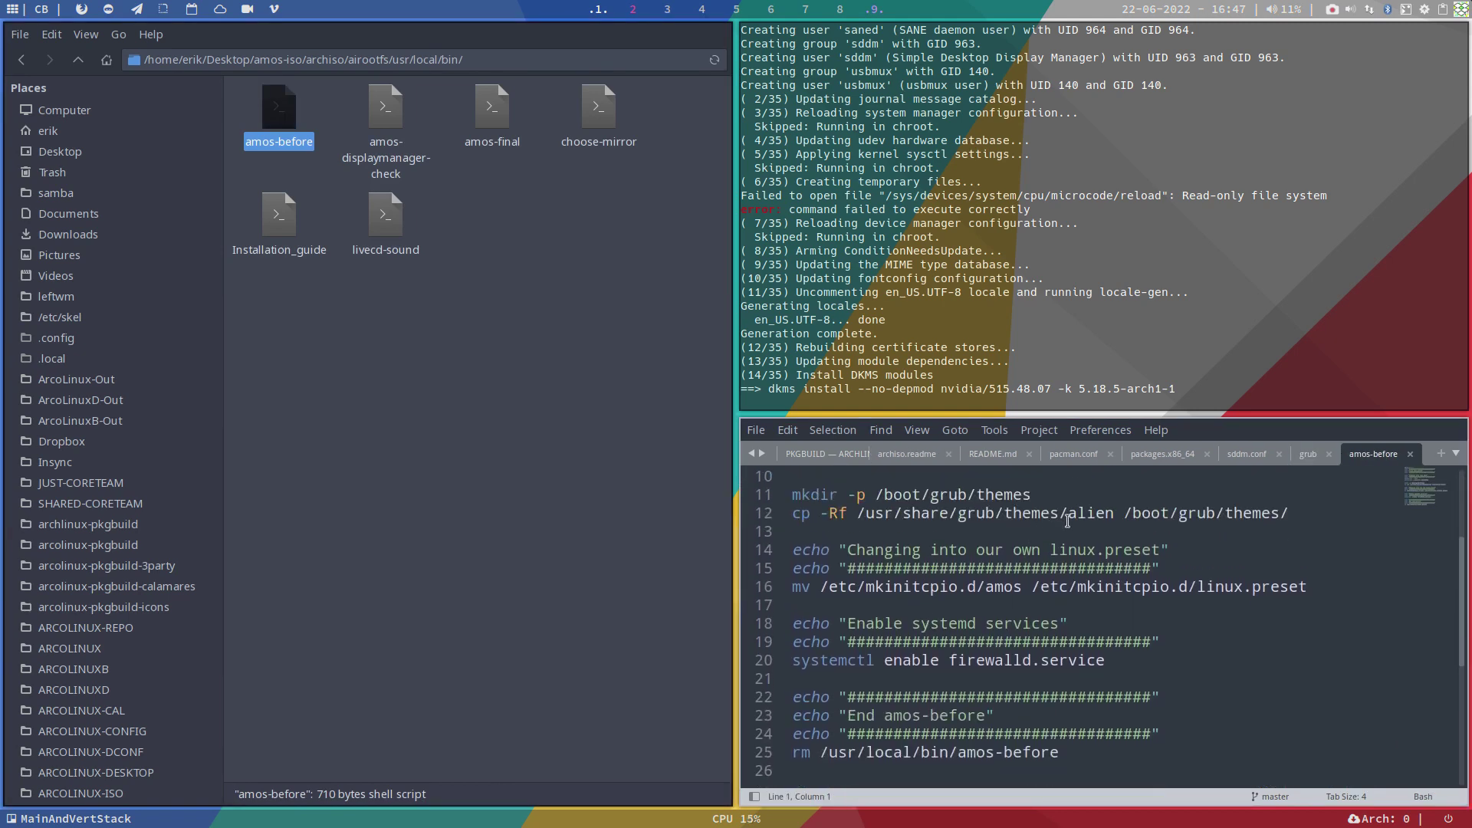
pyautogui.moveTo(1068, 513); pyautogui.dragTo(1113, 513)
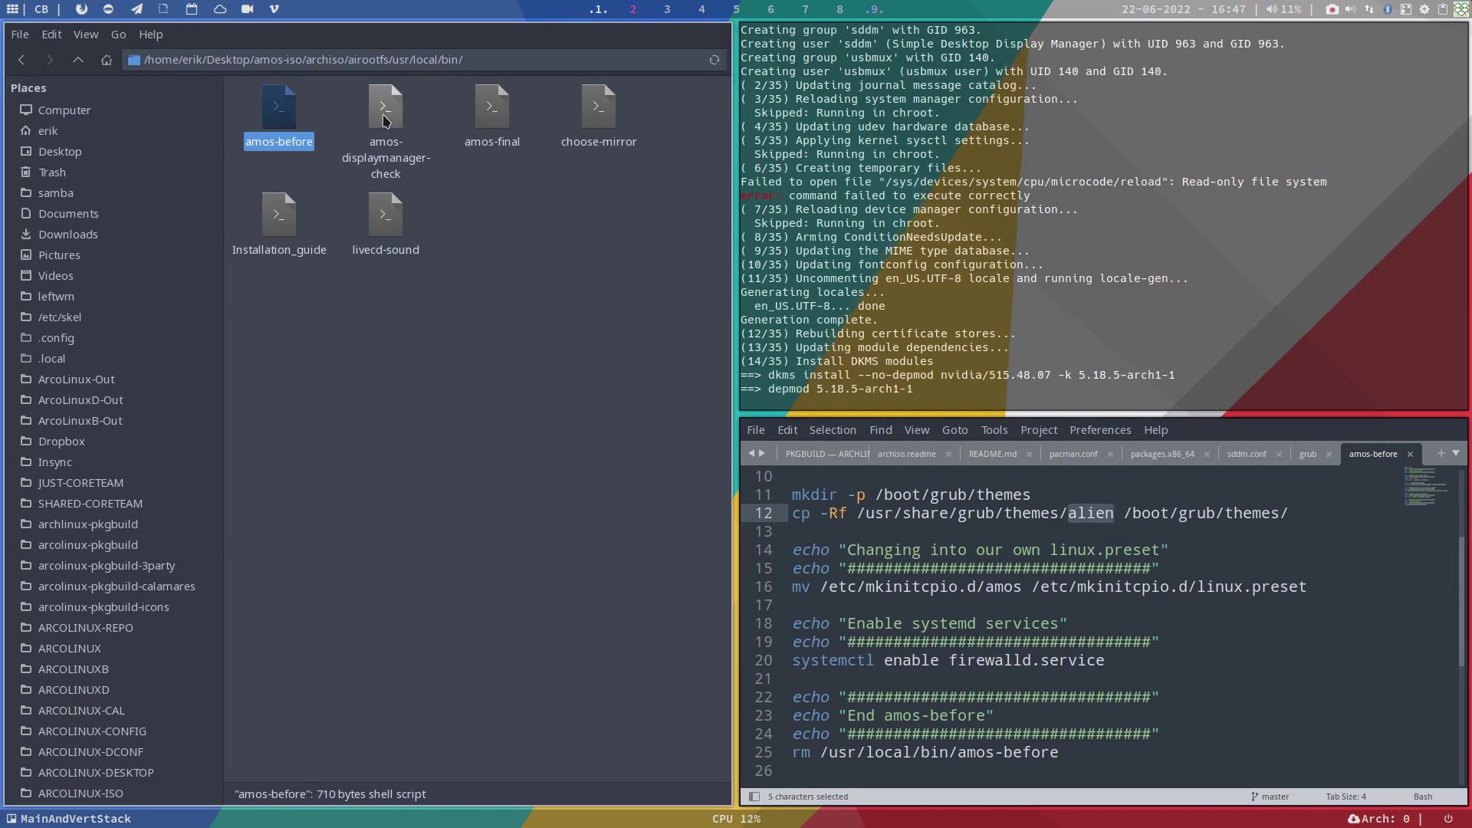
pyautogui.doubleClick(491, 107)
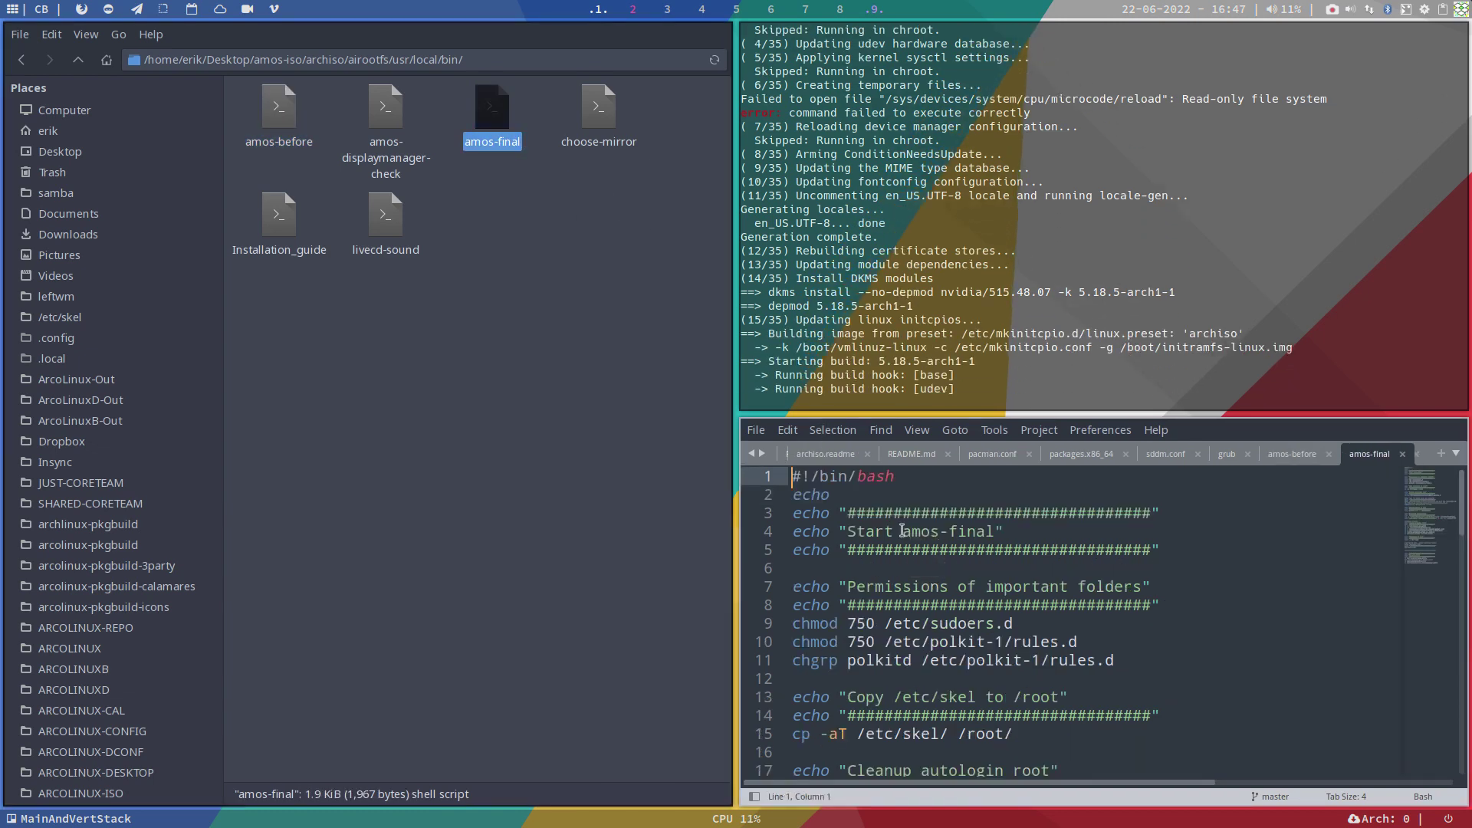
pyautogui.scroll(-7, 902, 530)
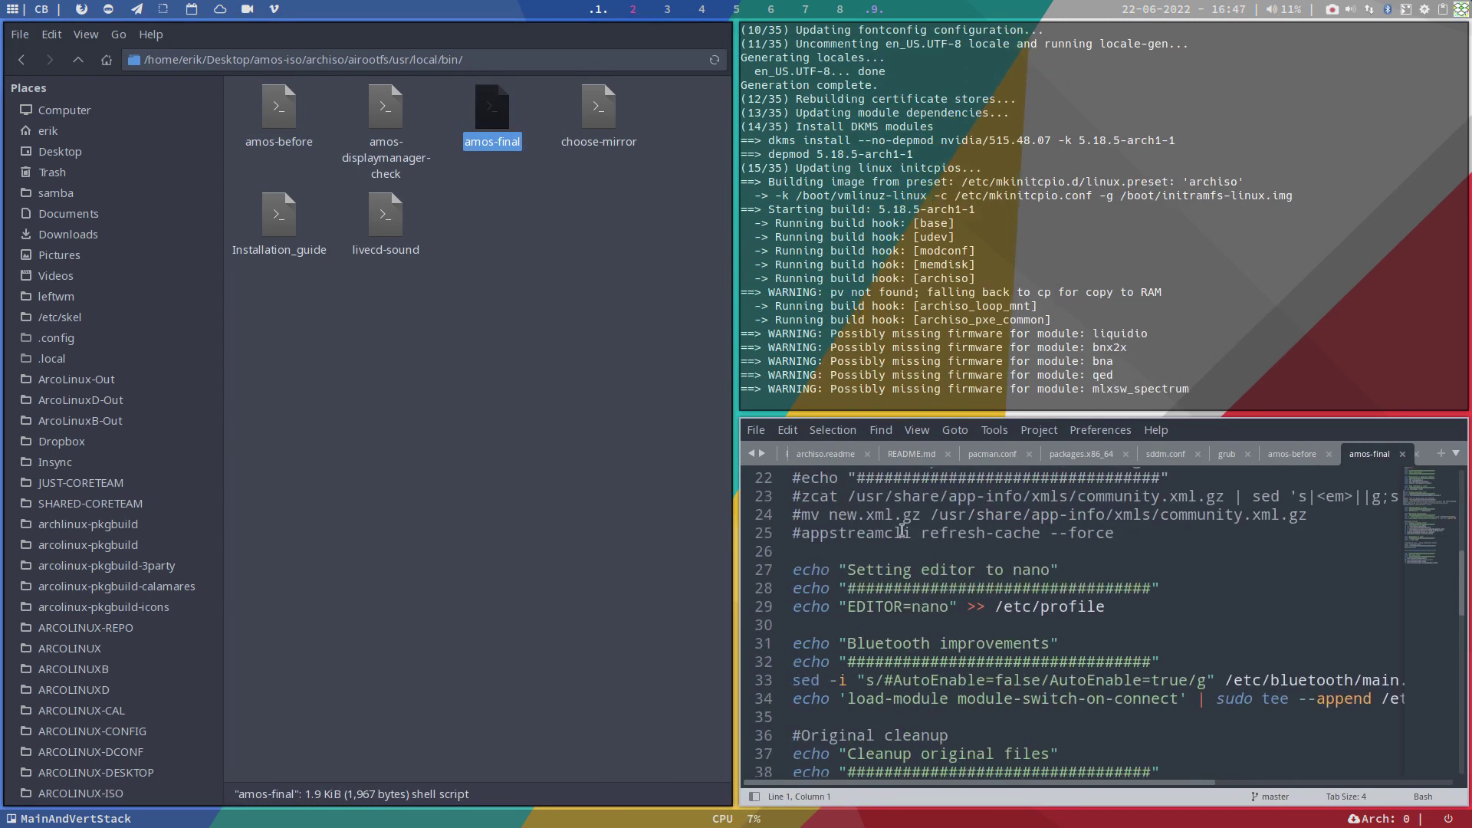
pyautogui.scroll(-2, 903, 531)
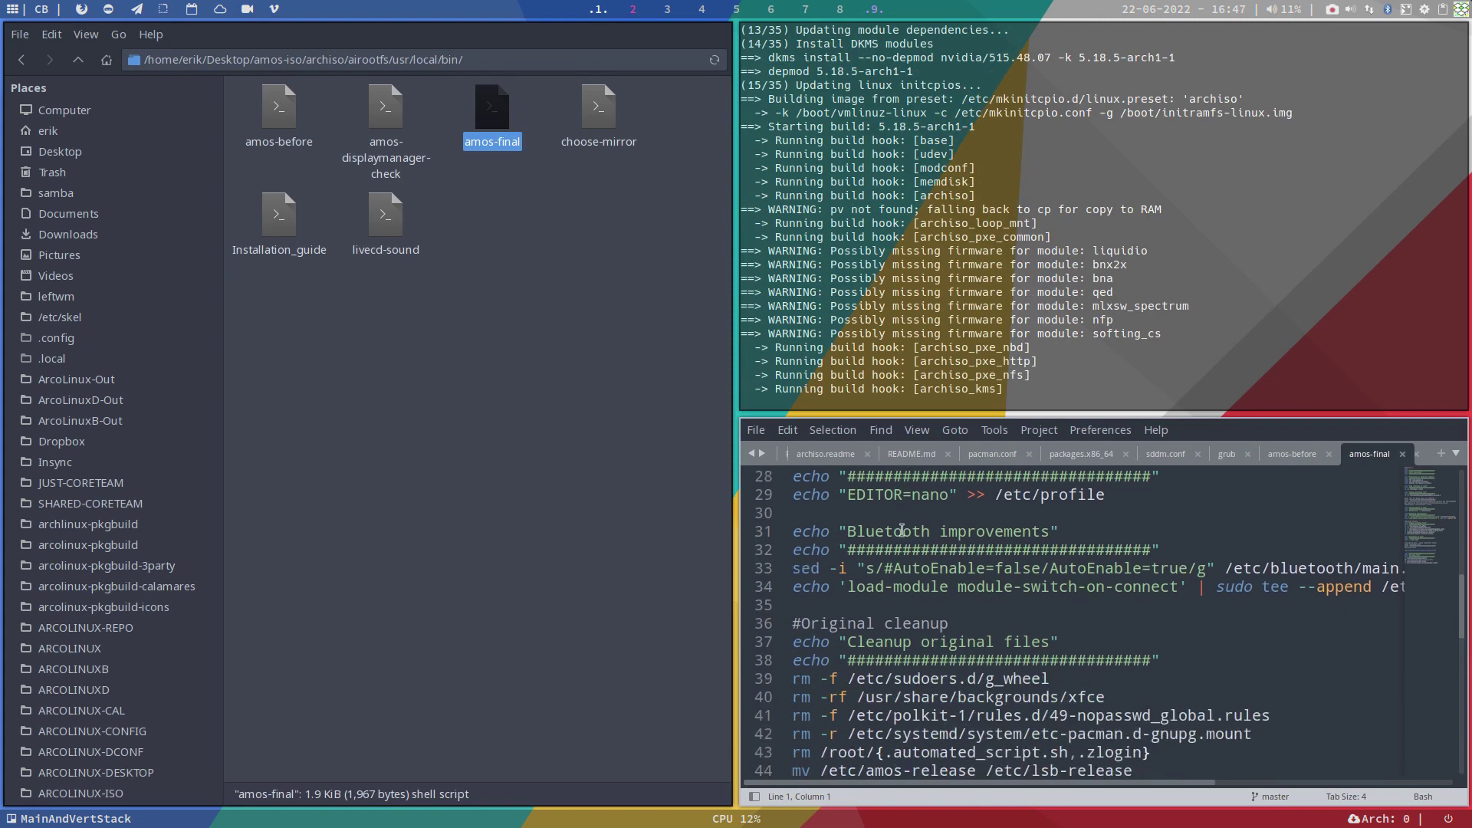
pyautogui.scroll(-4, 903, 531)
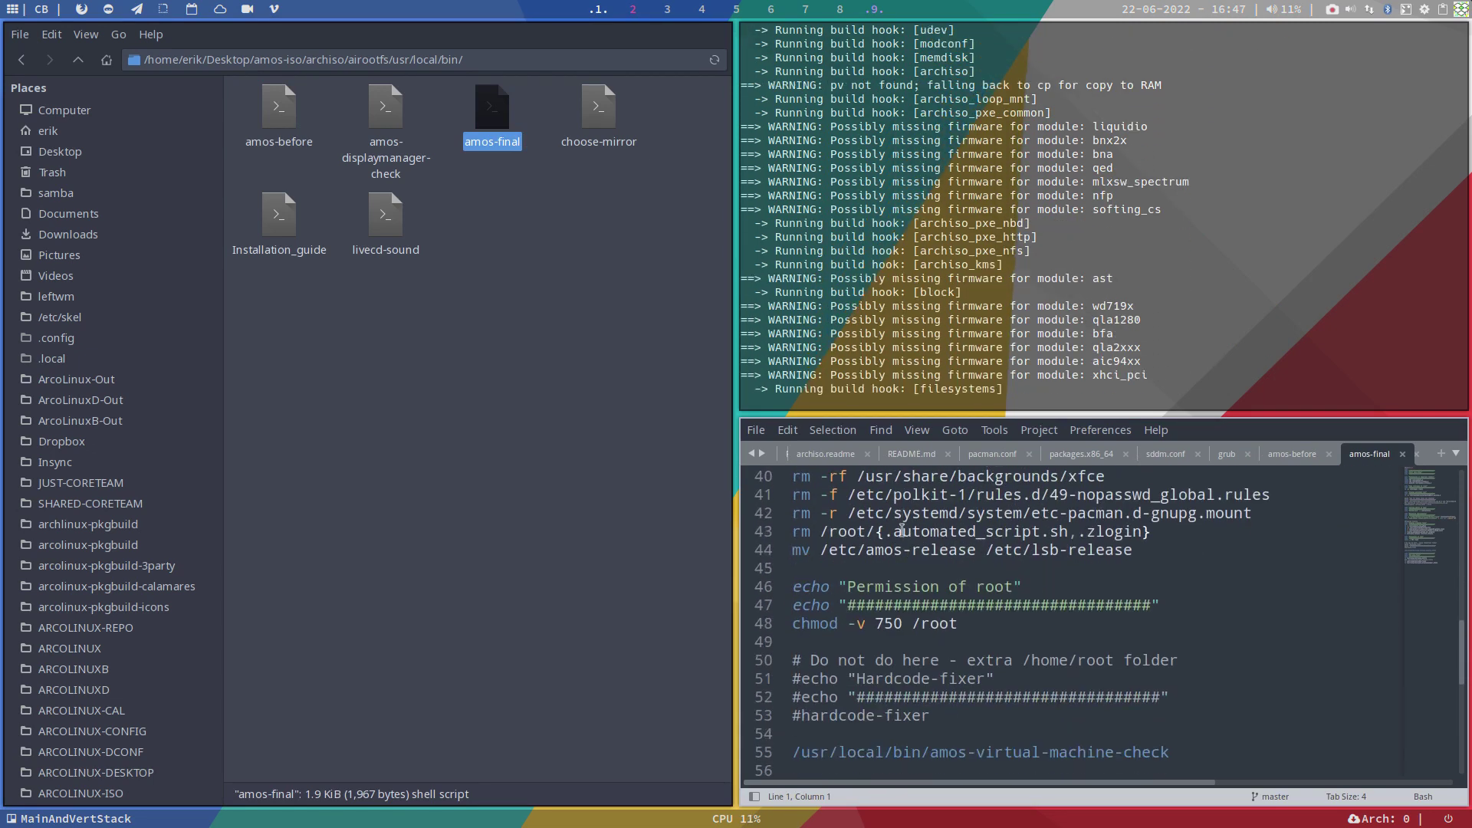
pyautogui.scroll(-3, 902, 530)
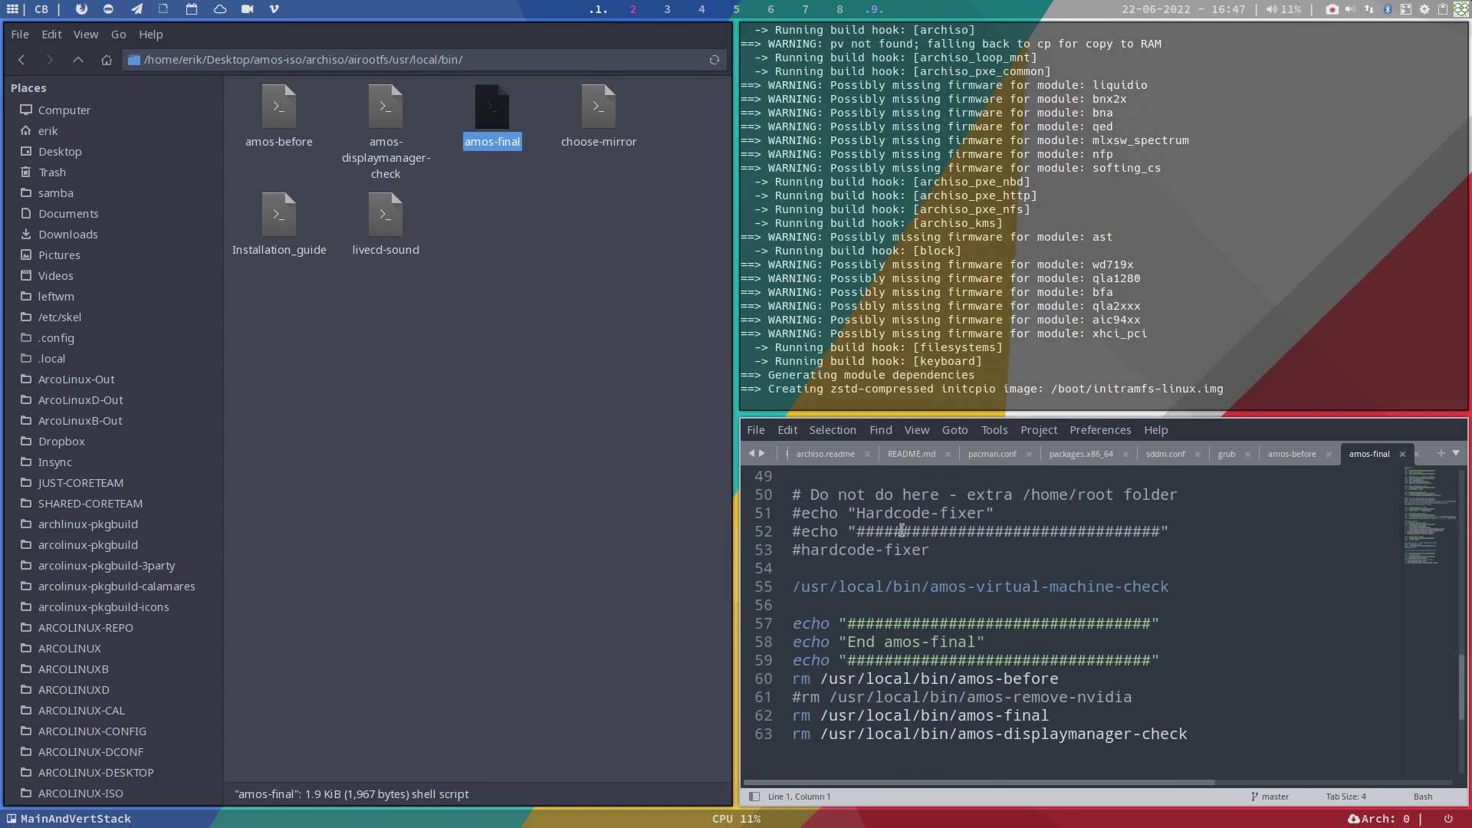
pyautogui.moveTo(598, 108); pyautogui.dragTo(844, 546)
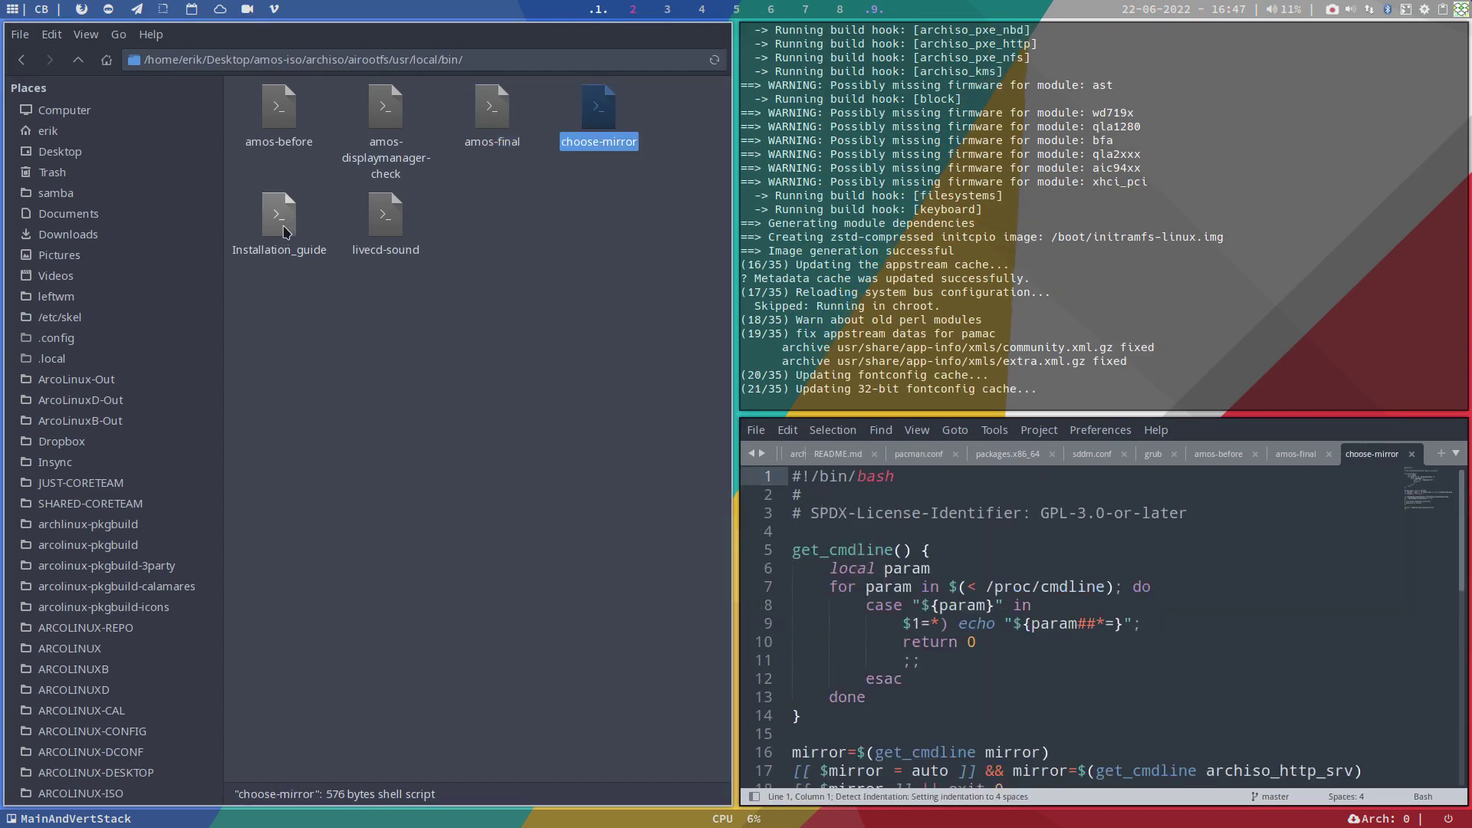
pyautogui.moveTo(279, 219); pyautogui.dragTo(830, 543)
pyautogui.moveTo(386, 218); pyautogui.dragTo(876, 606)
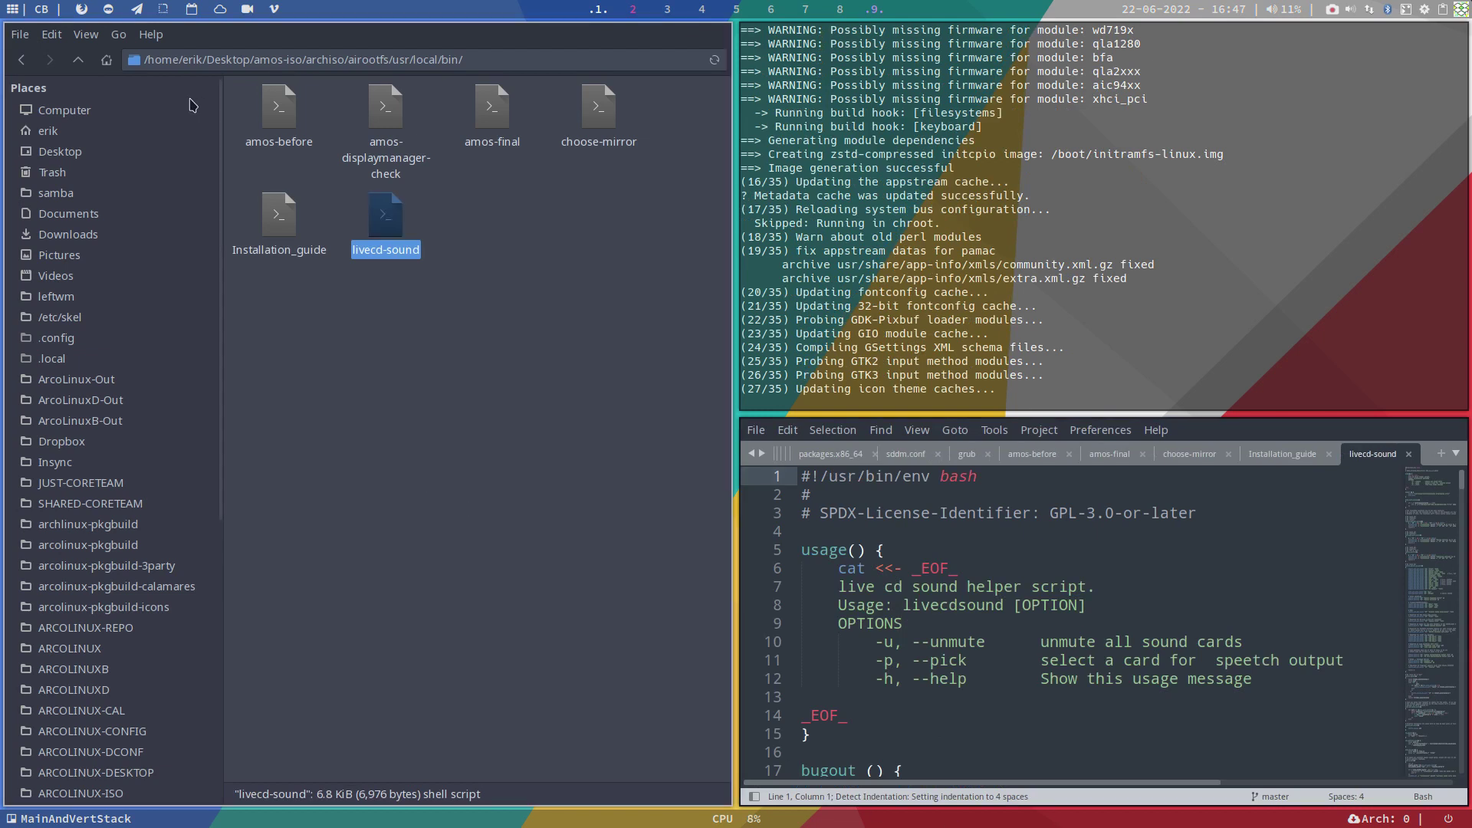
# Step: Go to airootfs/etc/mkinitcpio.d and drag the amos preset file into Sublime Text
pyautogui.click(74, 64)
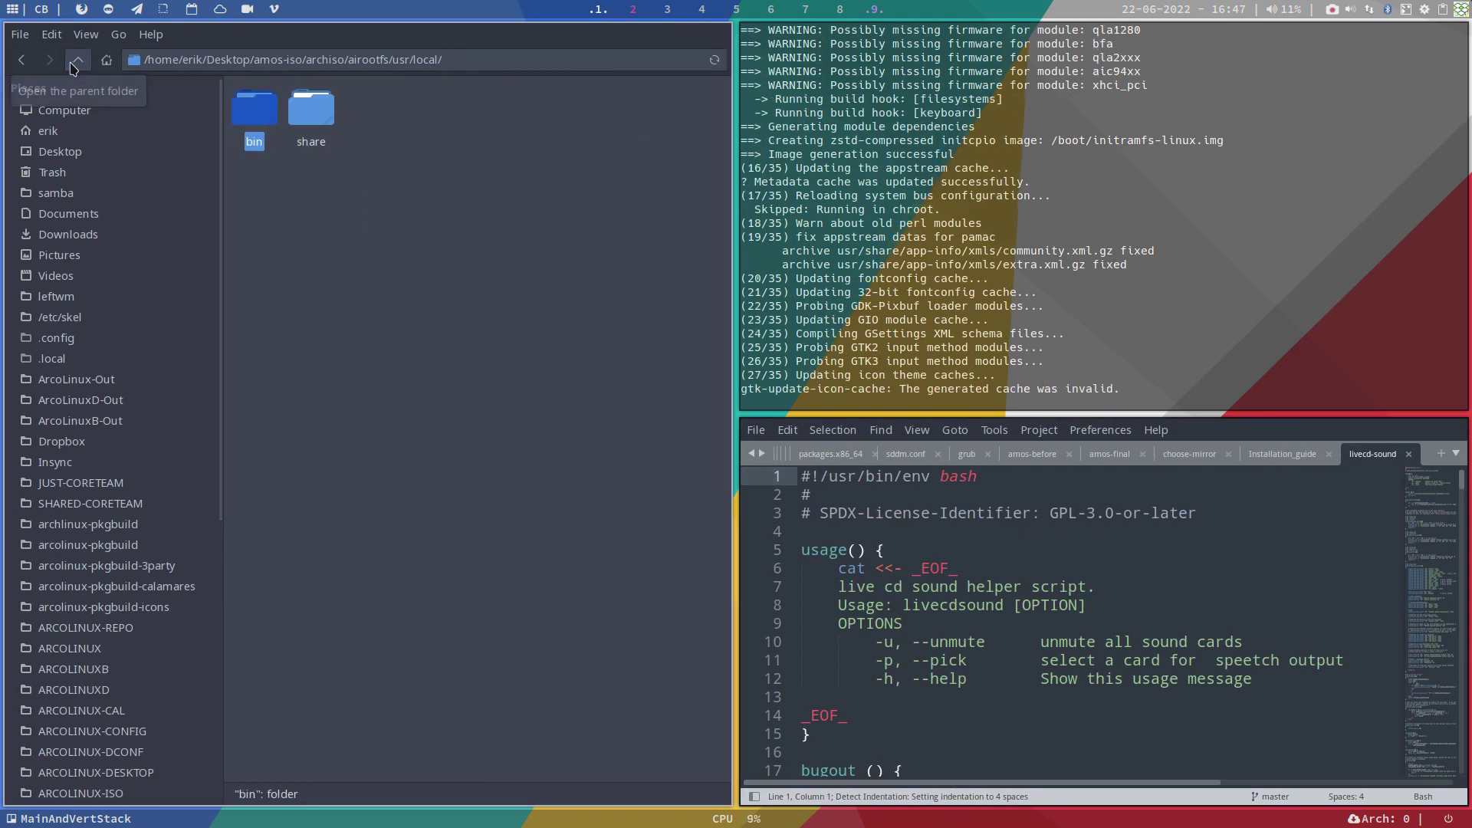
pyautogui.click(73, 65)
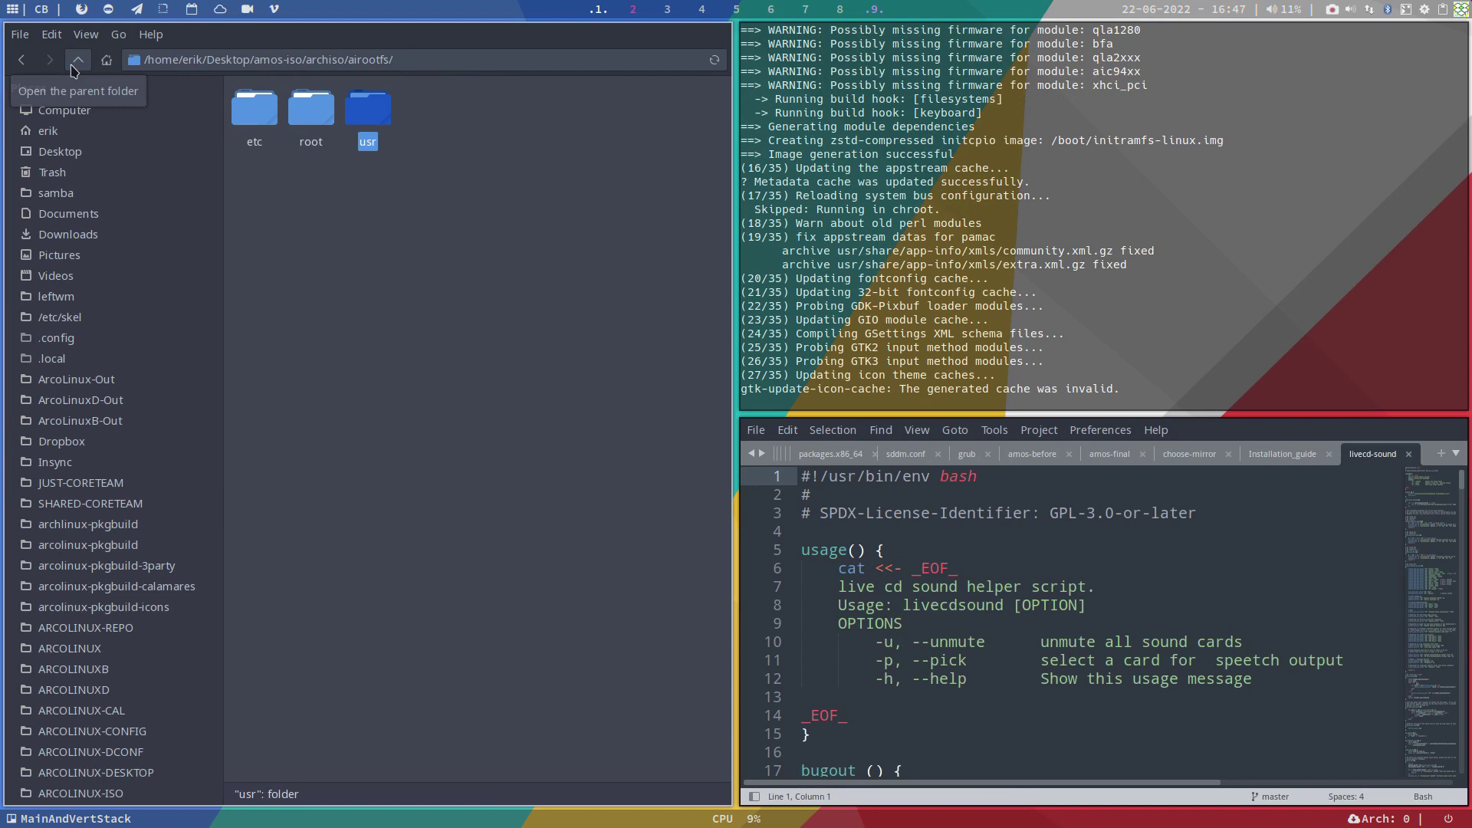
pyautogui.doubleClick(254, 109)
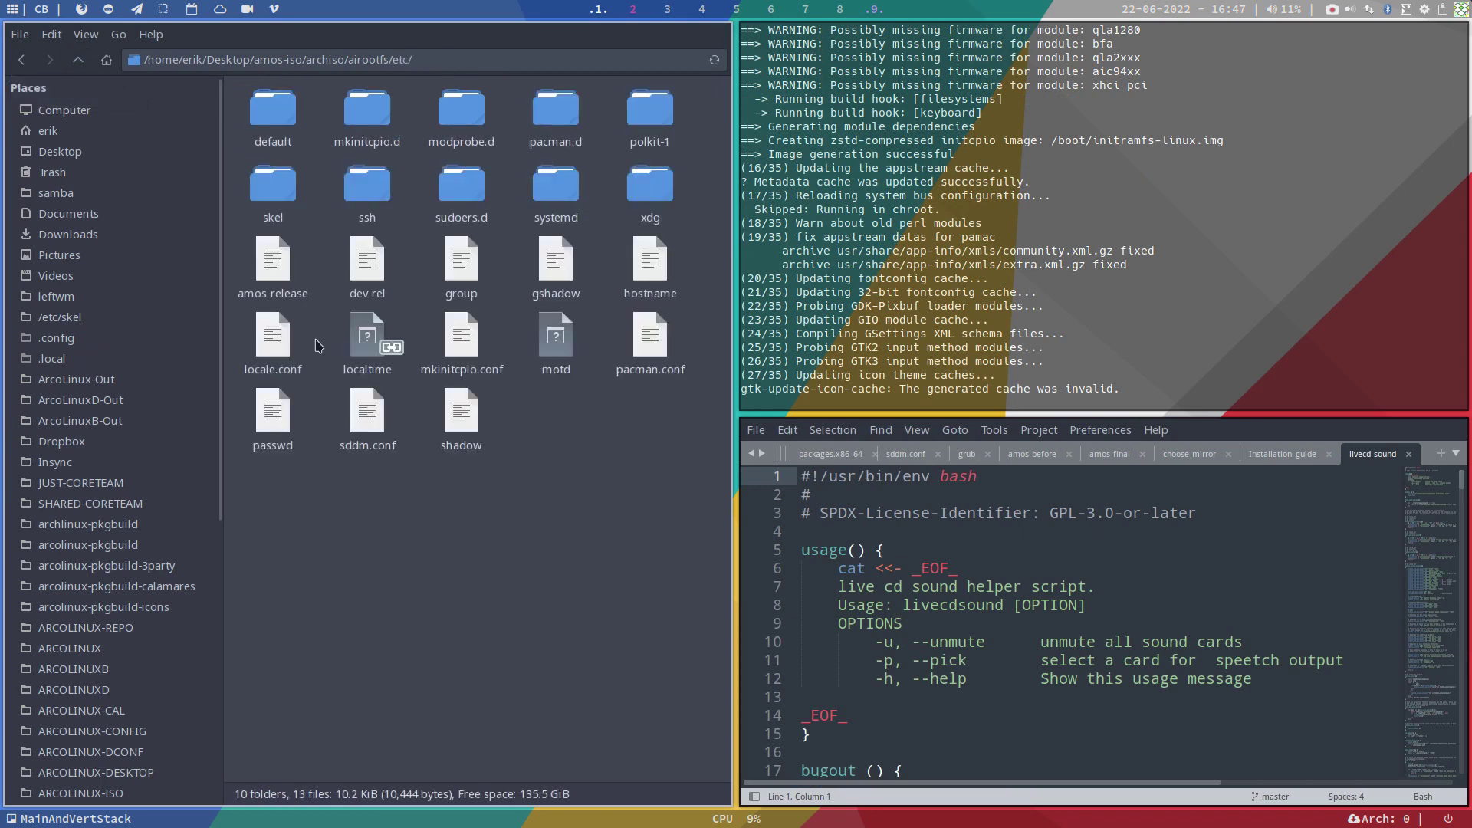
pyautogui.doubleClick(368, 143)
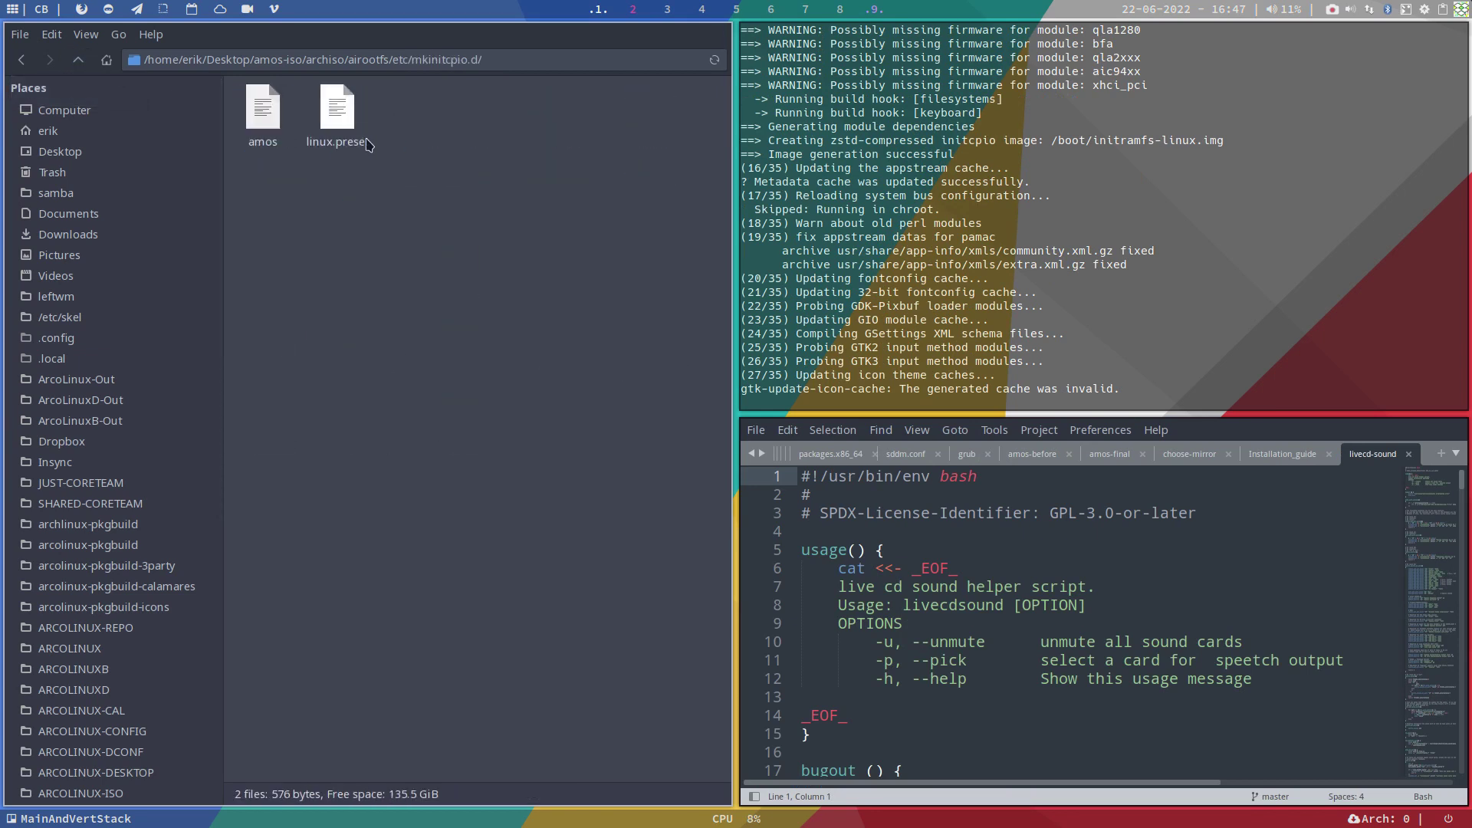
pyautogui.moveTo(264, 117); pyautogui.dragTo(287, 143)
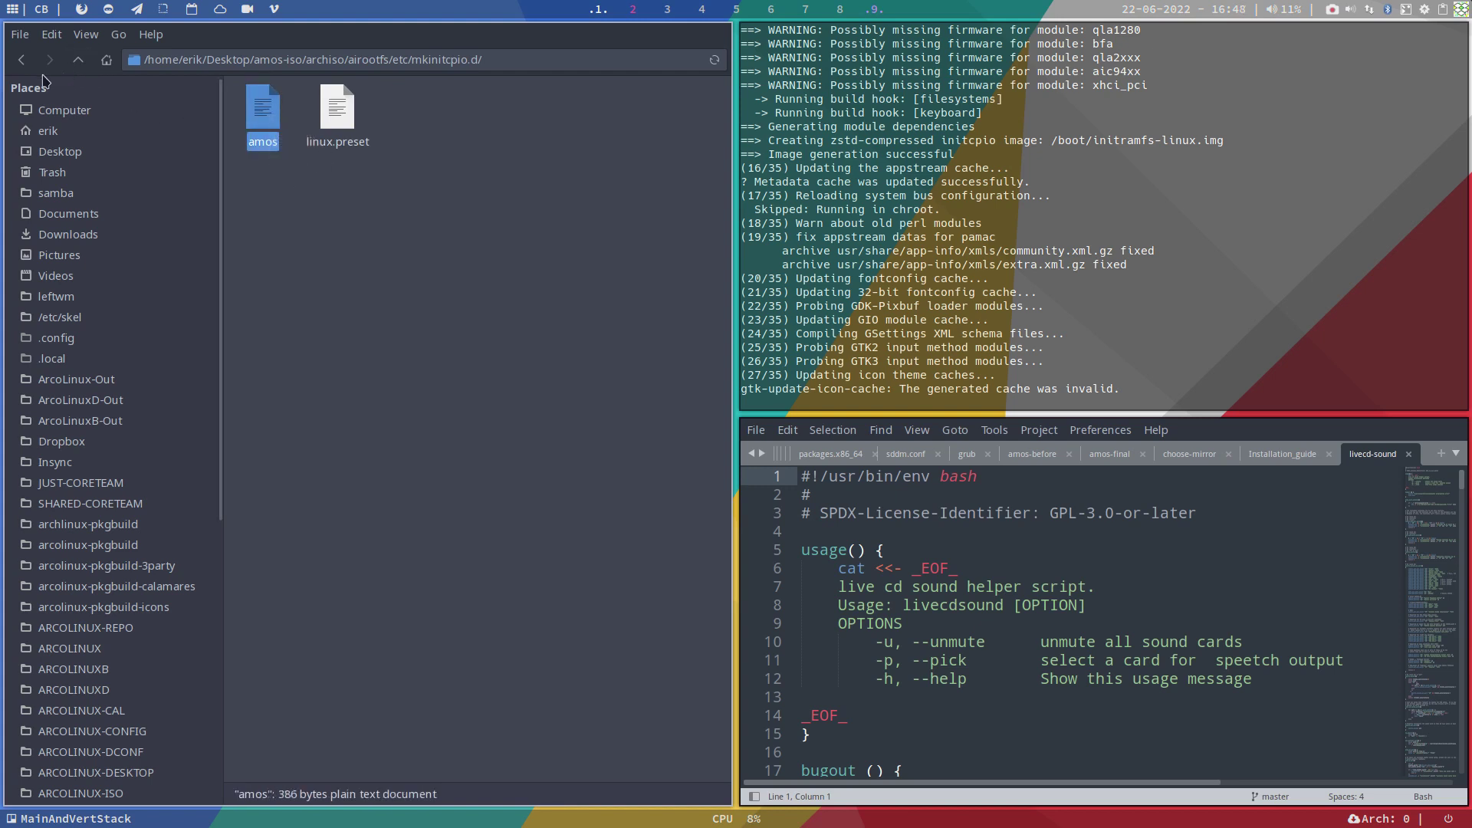
pyautogui.moveTo(265, 115); pyautogui.dragTo(843, 494)
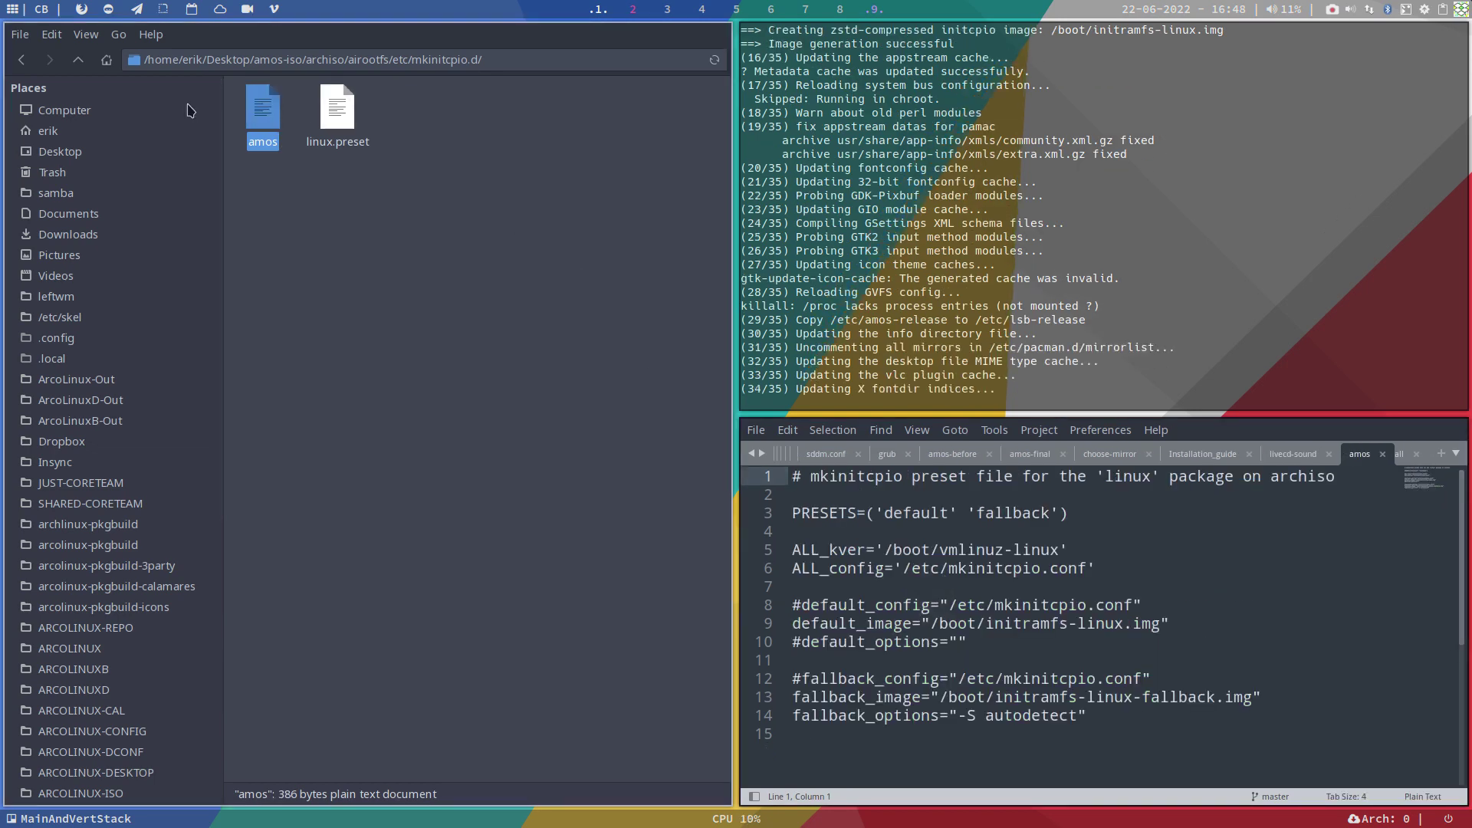
pyautogui.click(77, 59)
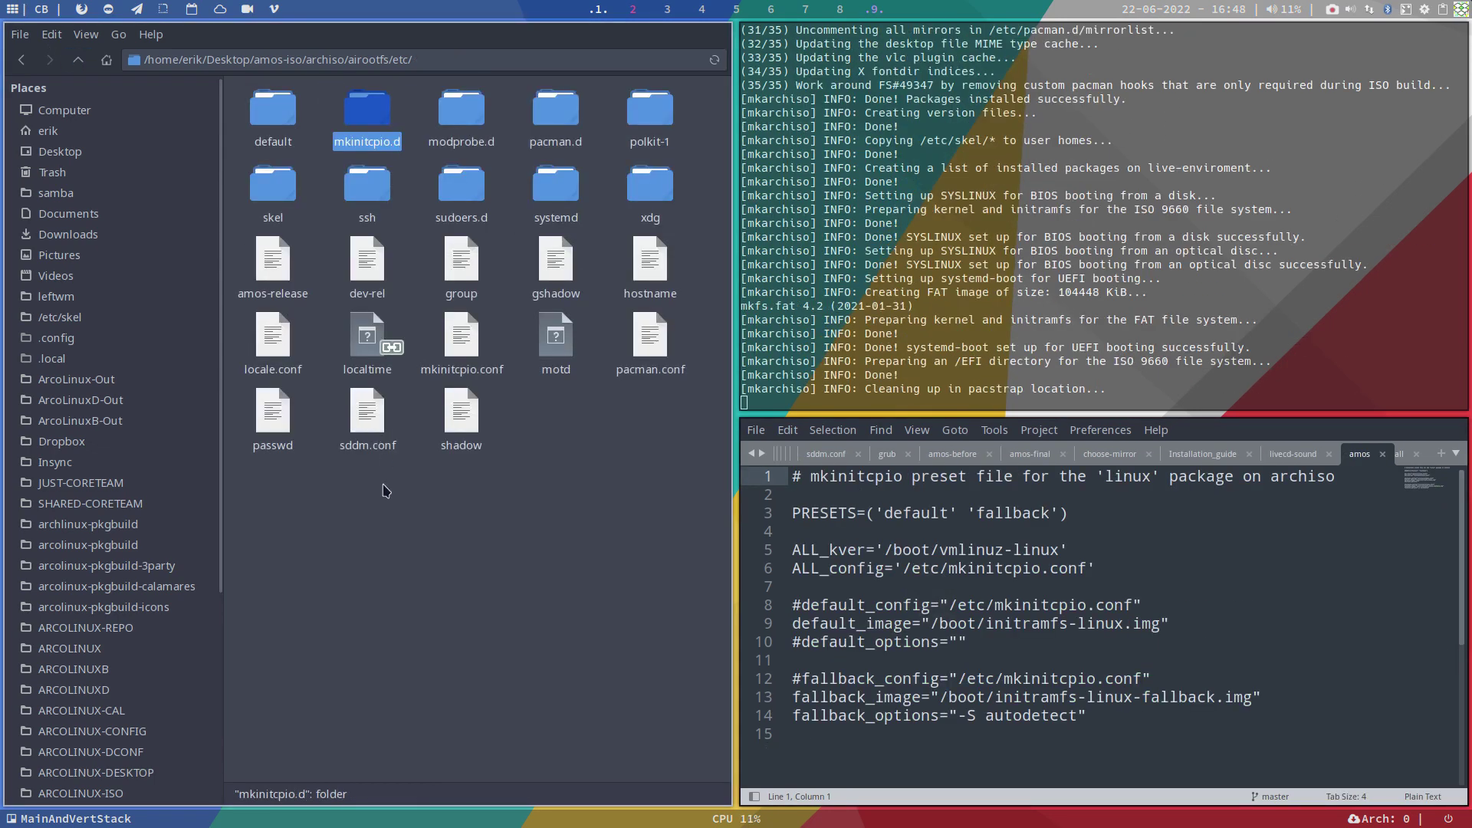
# Step: Open mkinitcpio.conf, uncomment COMPRESSION="zstd", then undo to restore the # mark
pyautogui.moveTo(461, 337); pyautogui.dragTo(974, 610)
pyautogui.scroll(-15, 976, 611)
pyautogui.scroll(5, 976, 611)
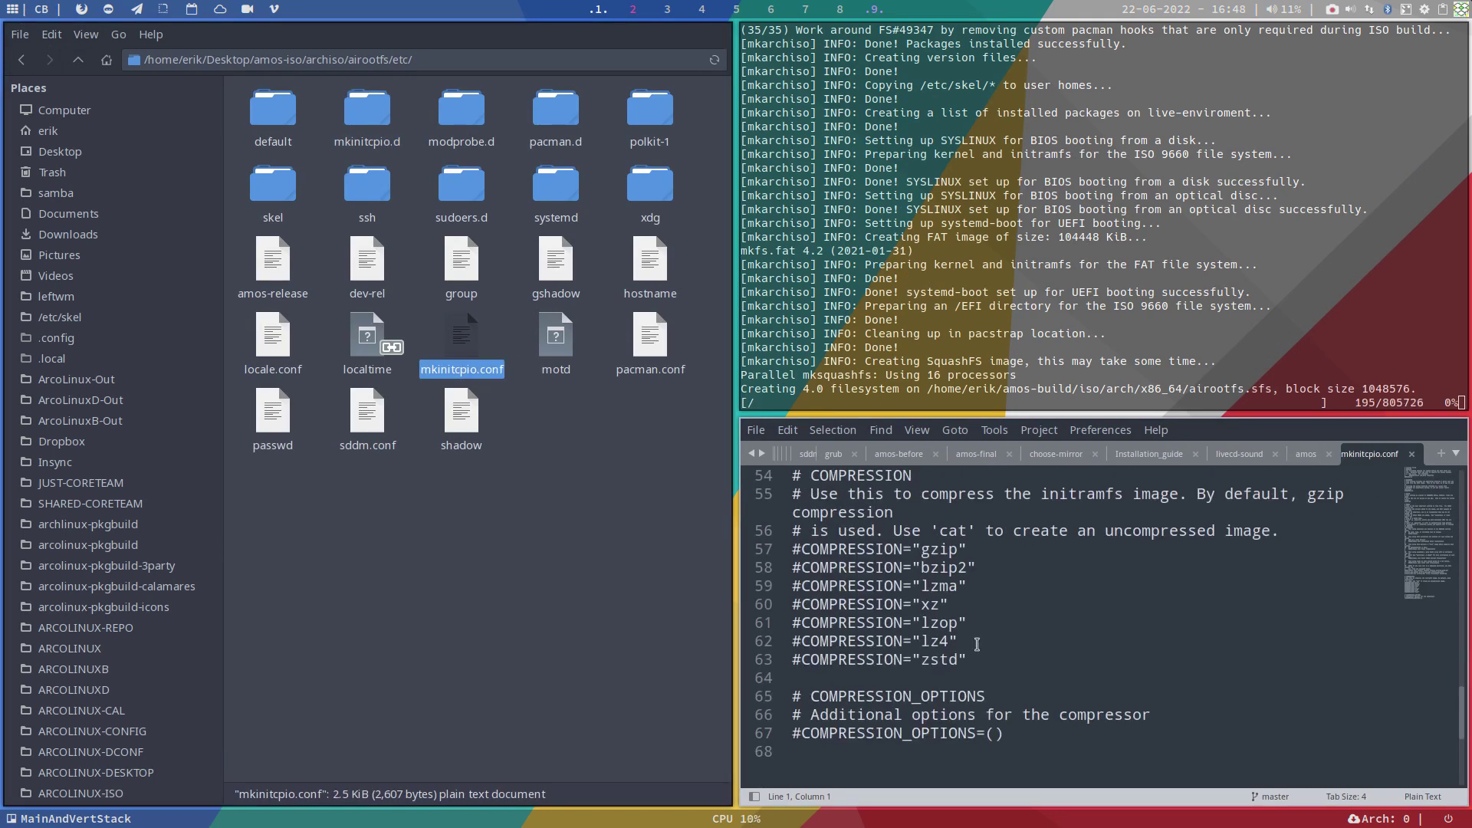
pyautogui.moveTo(975, 661); pyautogui.dragTo(795, 556)
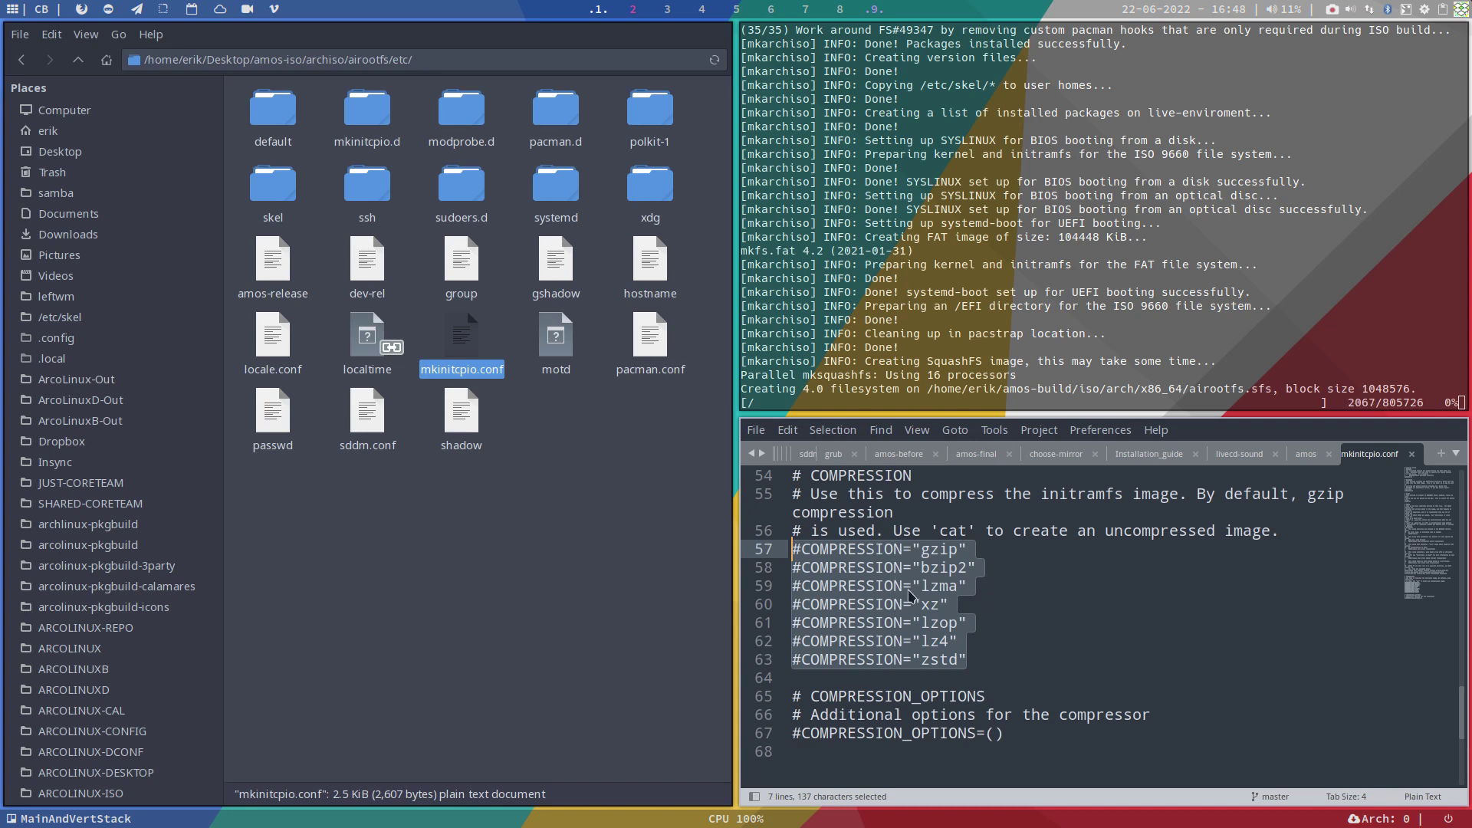
pyautogui.click(799, 661)
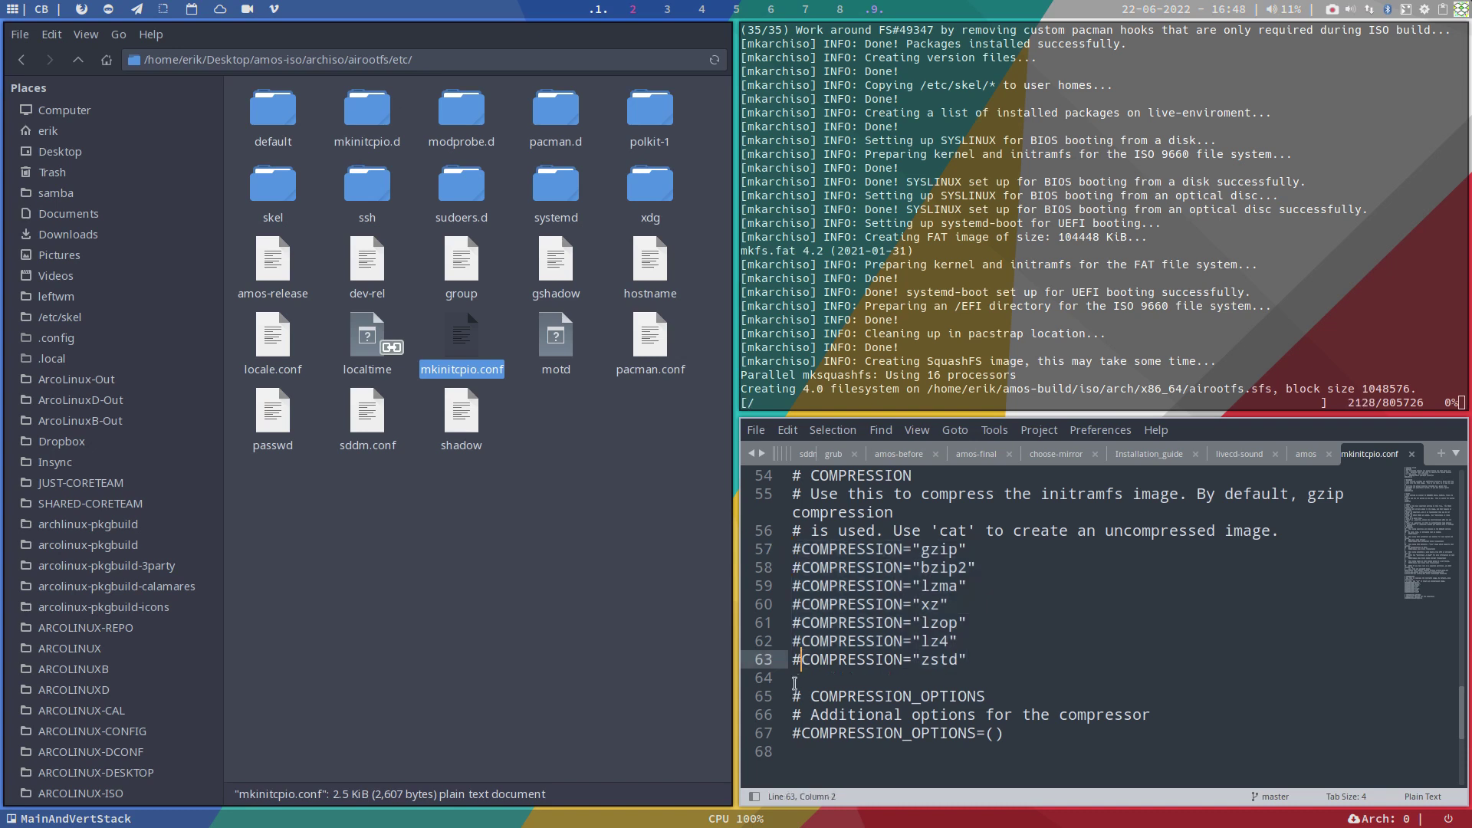
pyautogui.press('BackSpace')
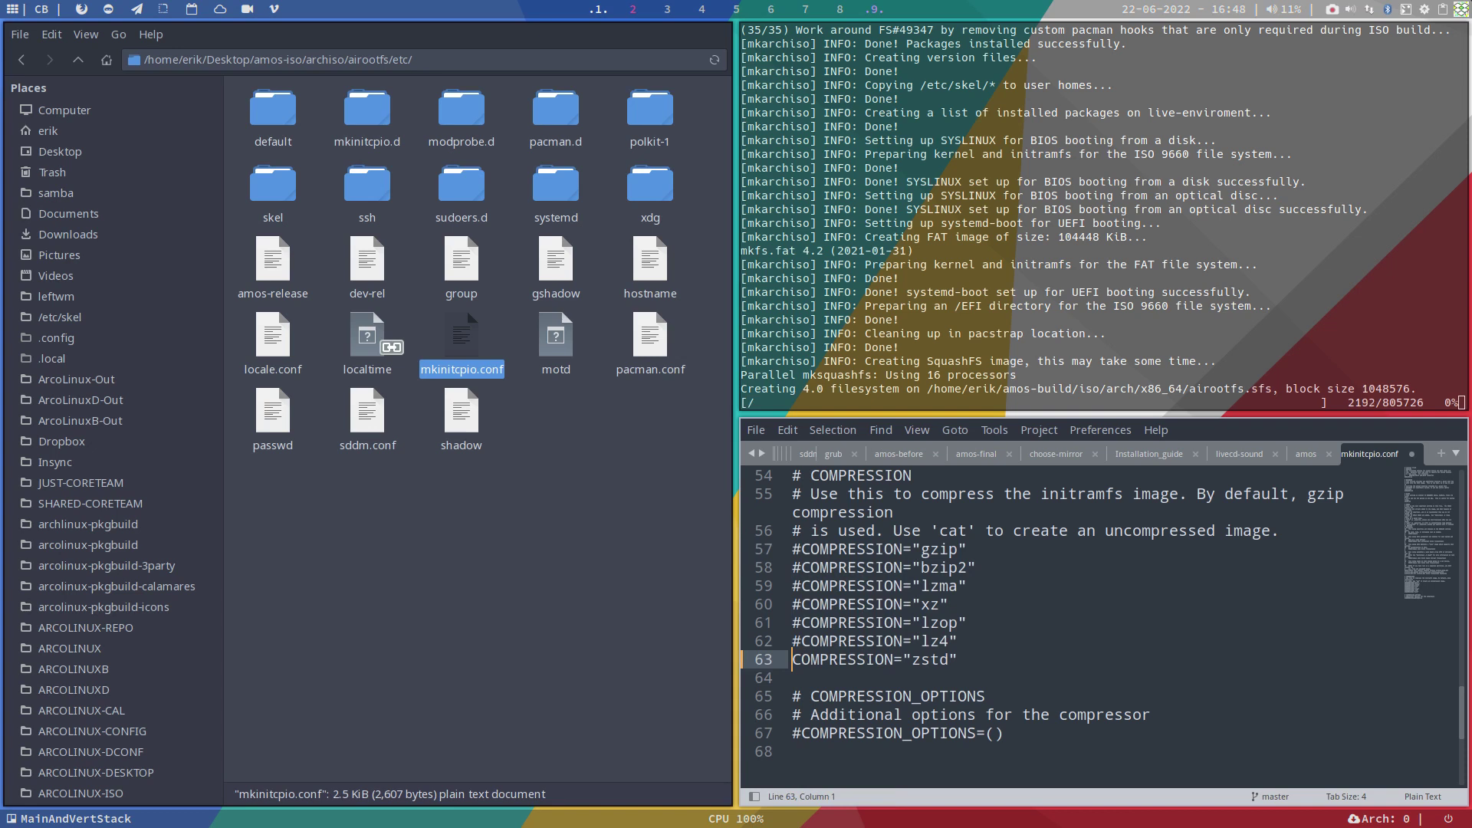
pyautogui.hotkey('ctrl', 'z')
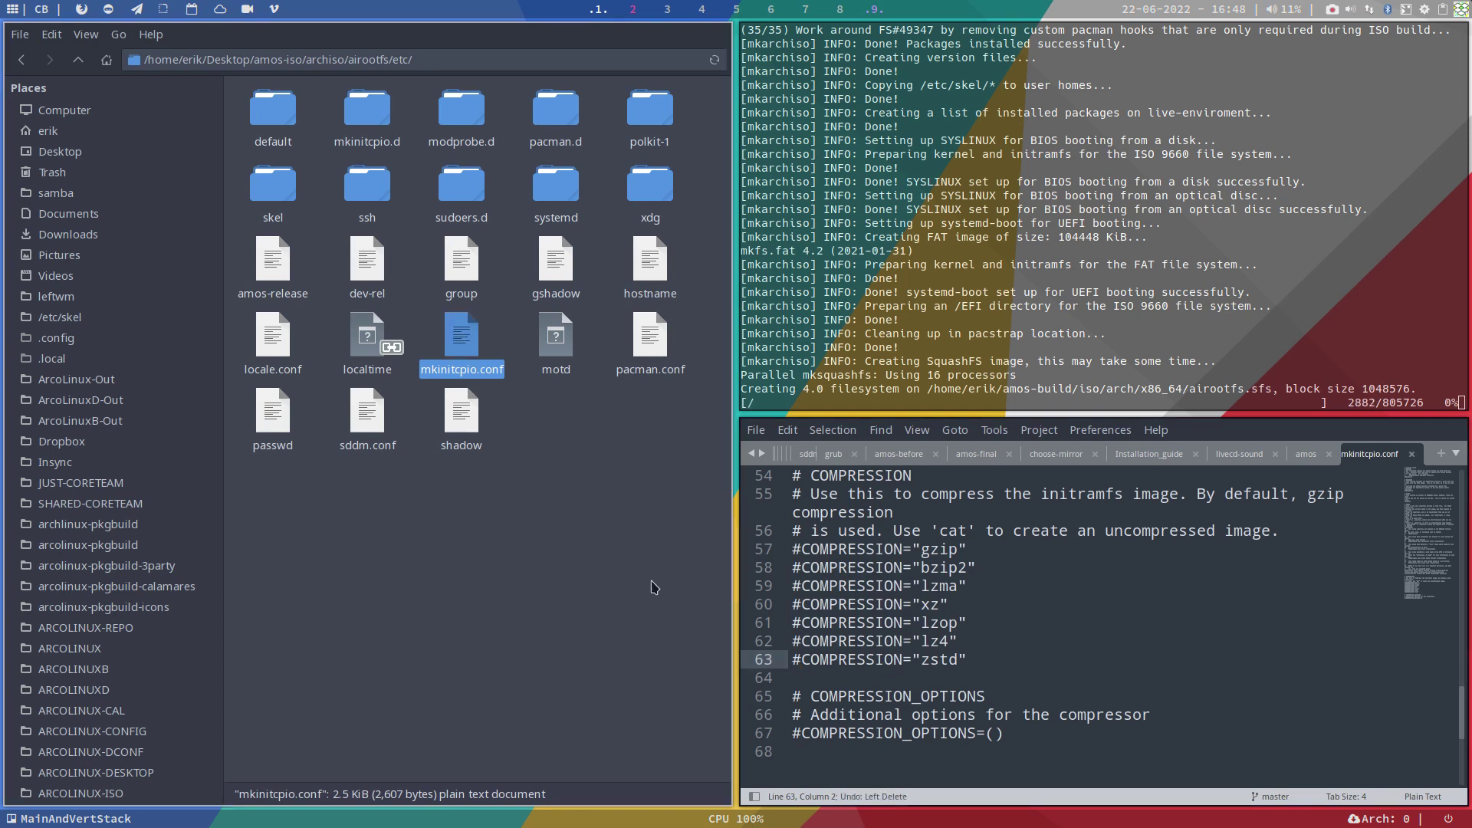
# Step: Open gshadow, group, dev-rel and amos-release from airootfs/etc in Sublime Text
pyautogui.click(574, 537)
pyautogui.click(548, 351)
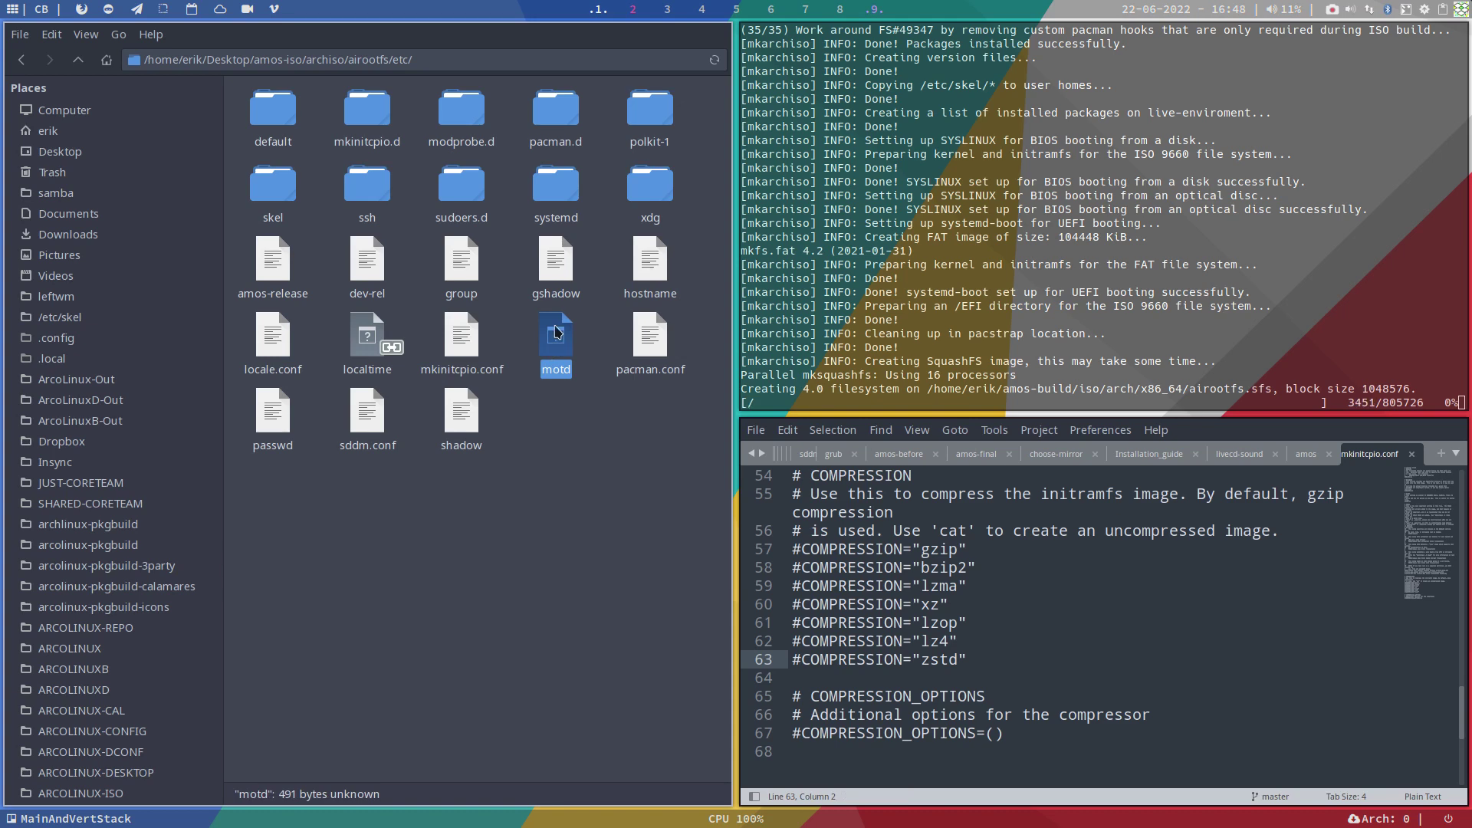
pyautogui.doubleClick(555, 263)
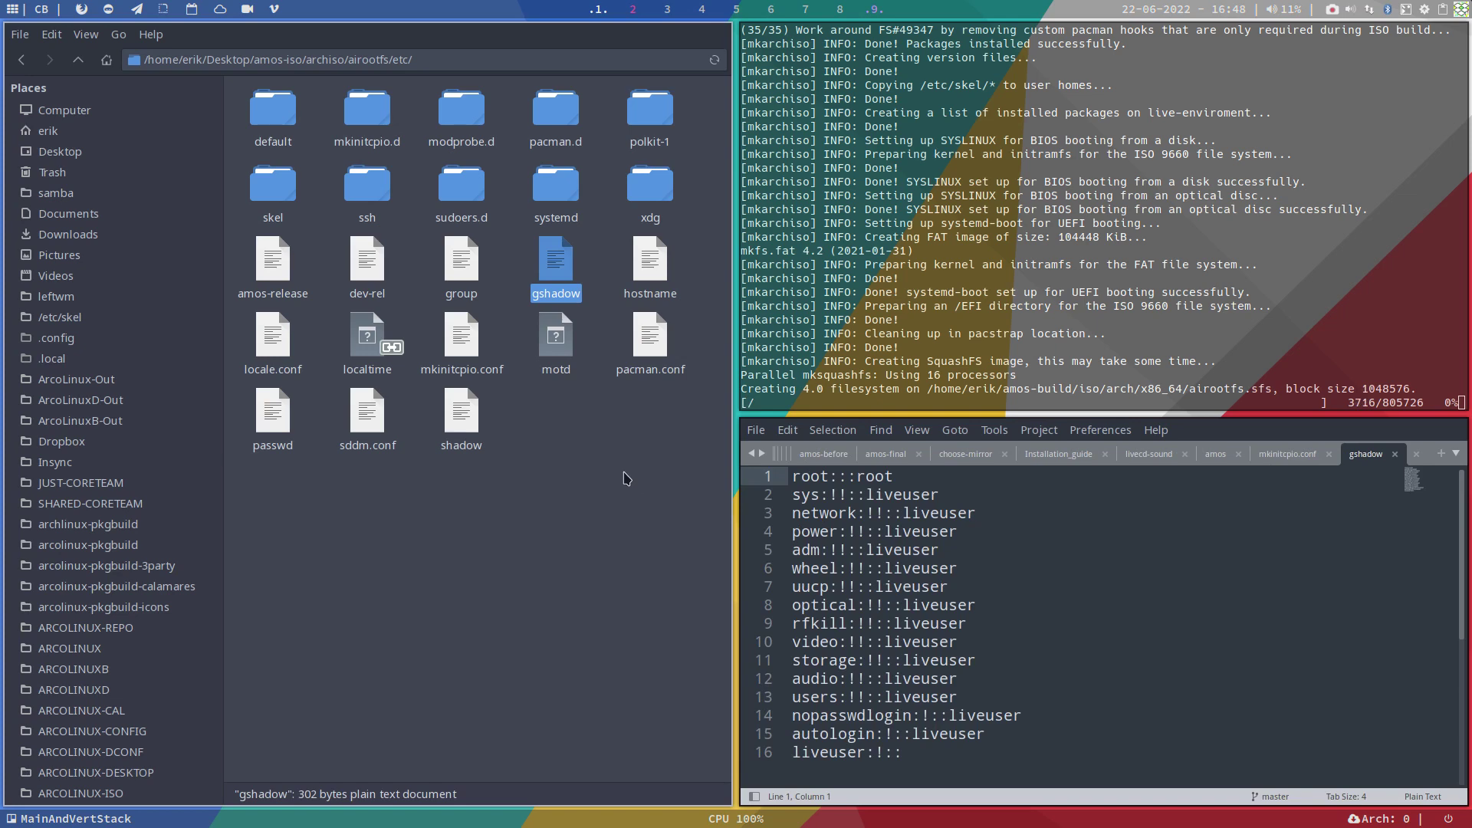
pyautogui.doubleClick(461, 263)
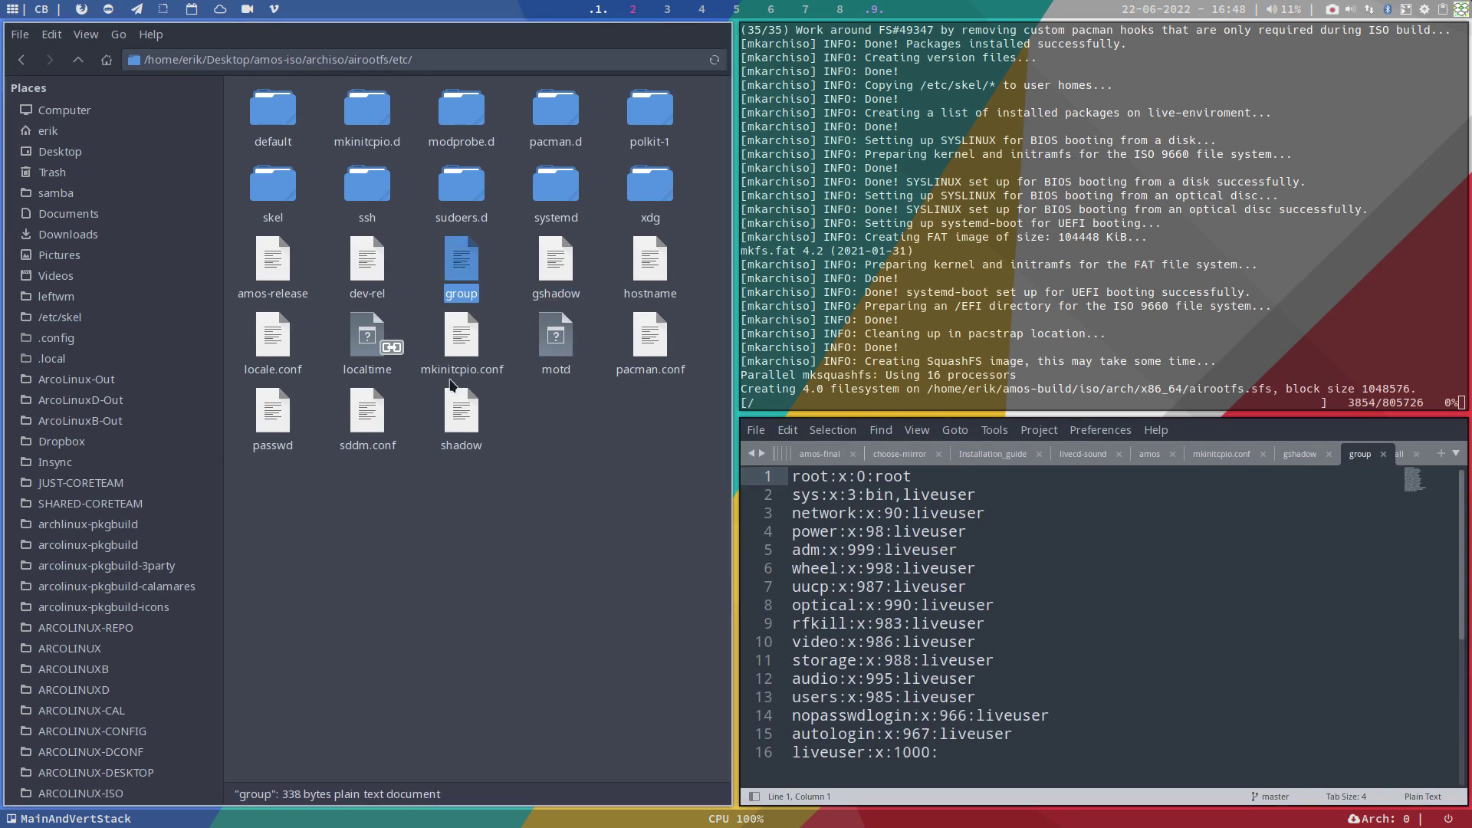
pyautogui.doubleClick(367, 261)
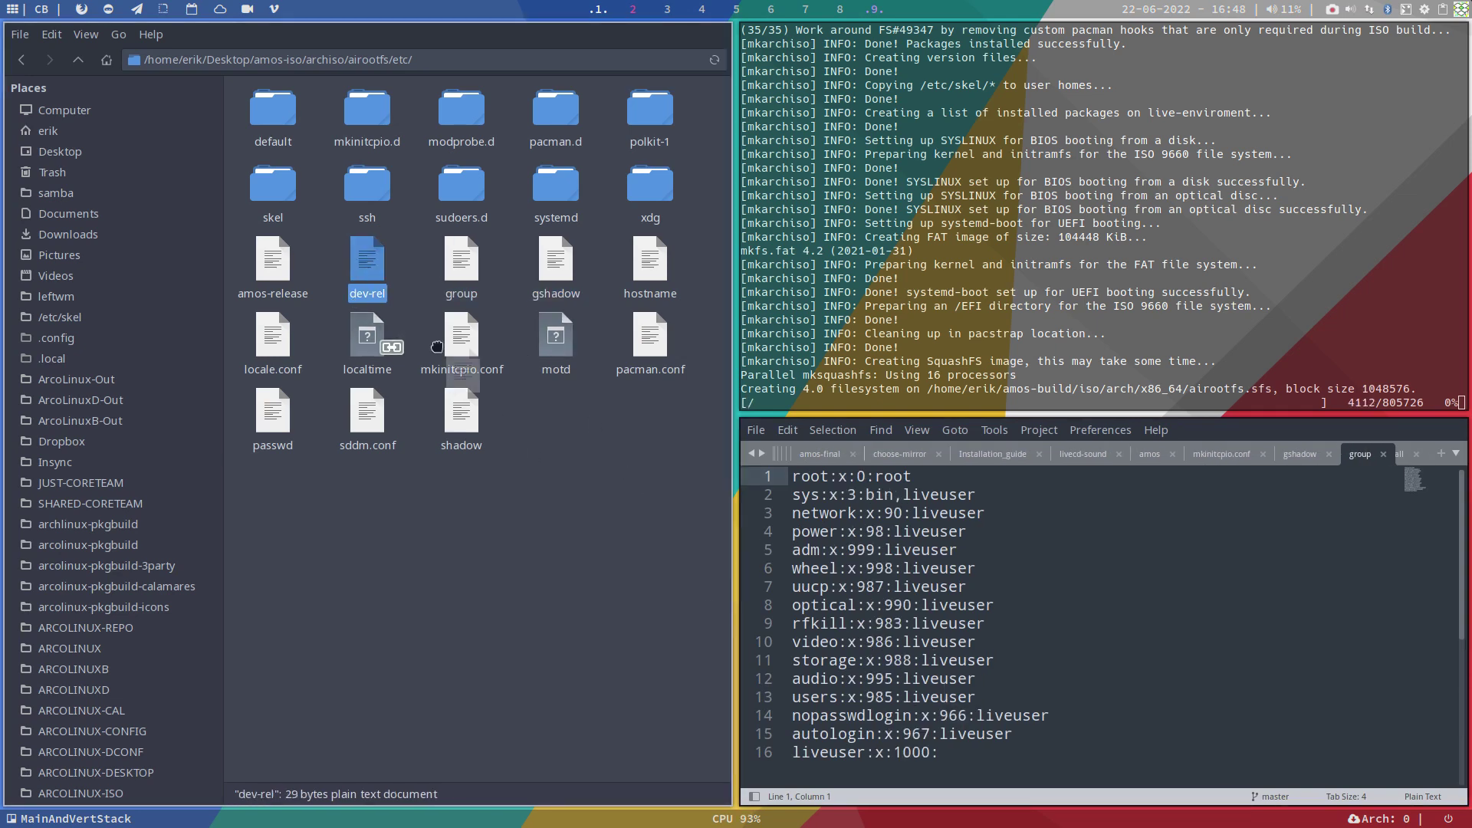
pyautogui.moveTo(272, 261); pyautogui.dragTo(837, 697)
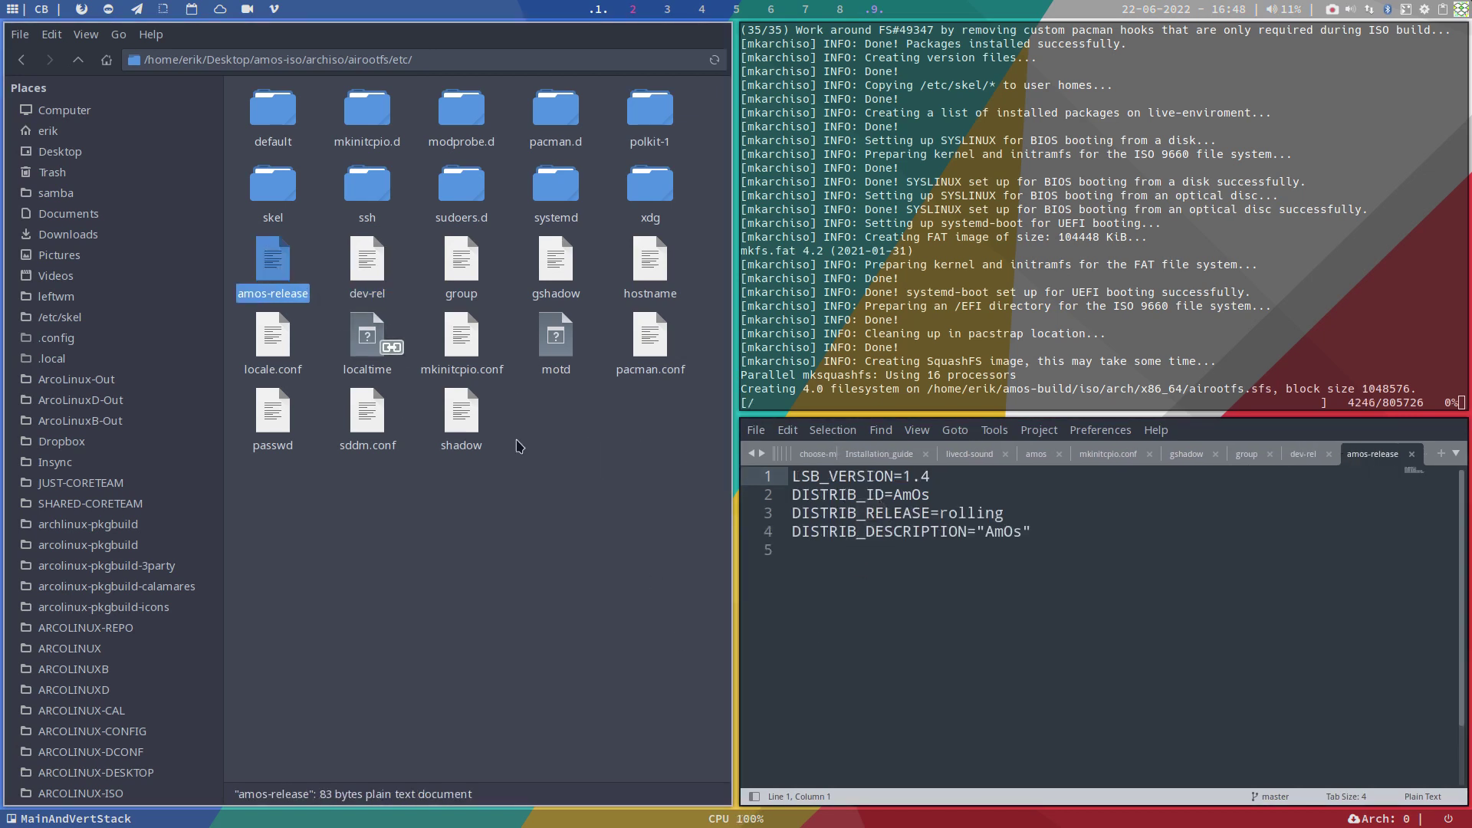
# Step: Open hostname, locale.conf, passwd, sddm.conf and shadow too, then go up to archiso
pyautogui.moveTo(650, 261); pyautogui.dragTo(863, 613)
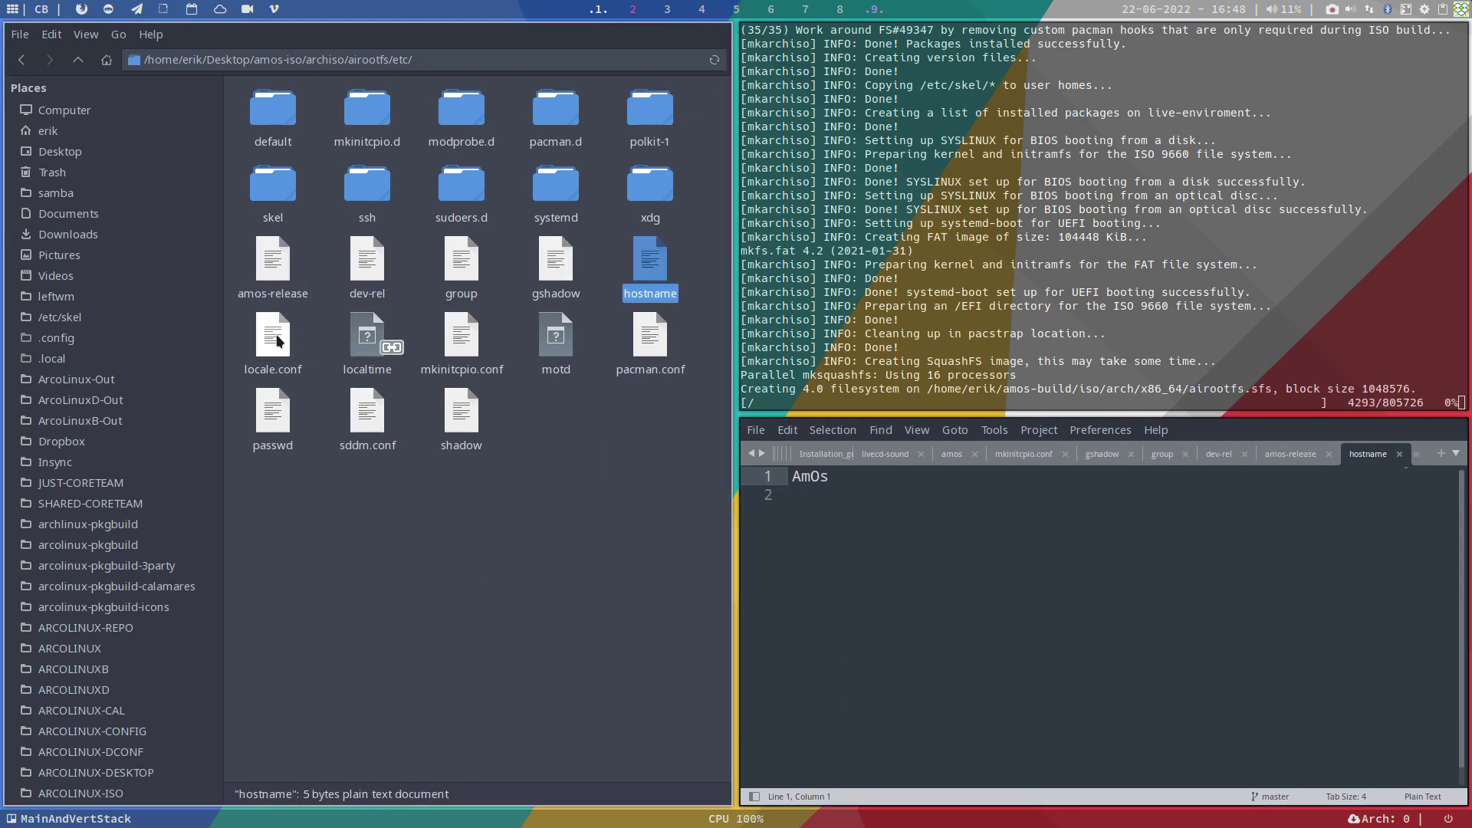
pyautogui.moveTo(272, 335); pyautogui.dragTo(805, 591)
pyautogui.click(277, 416)
pyautogui.moveTo(277, 416); pyautogui.dragTo(907, 611)
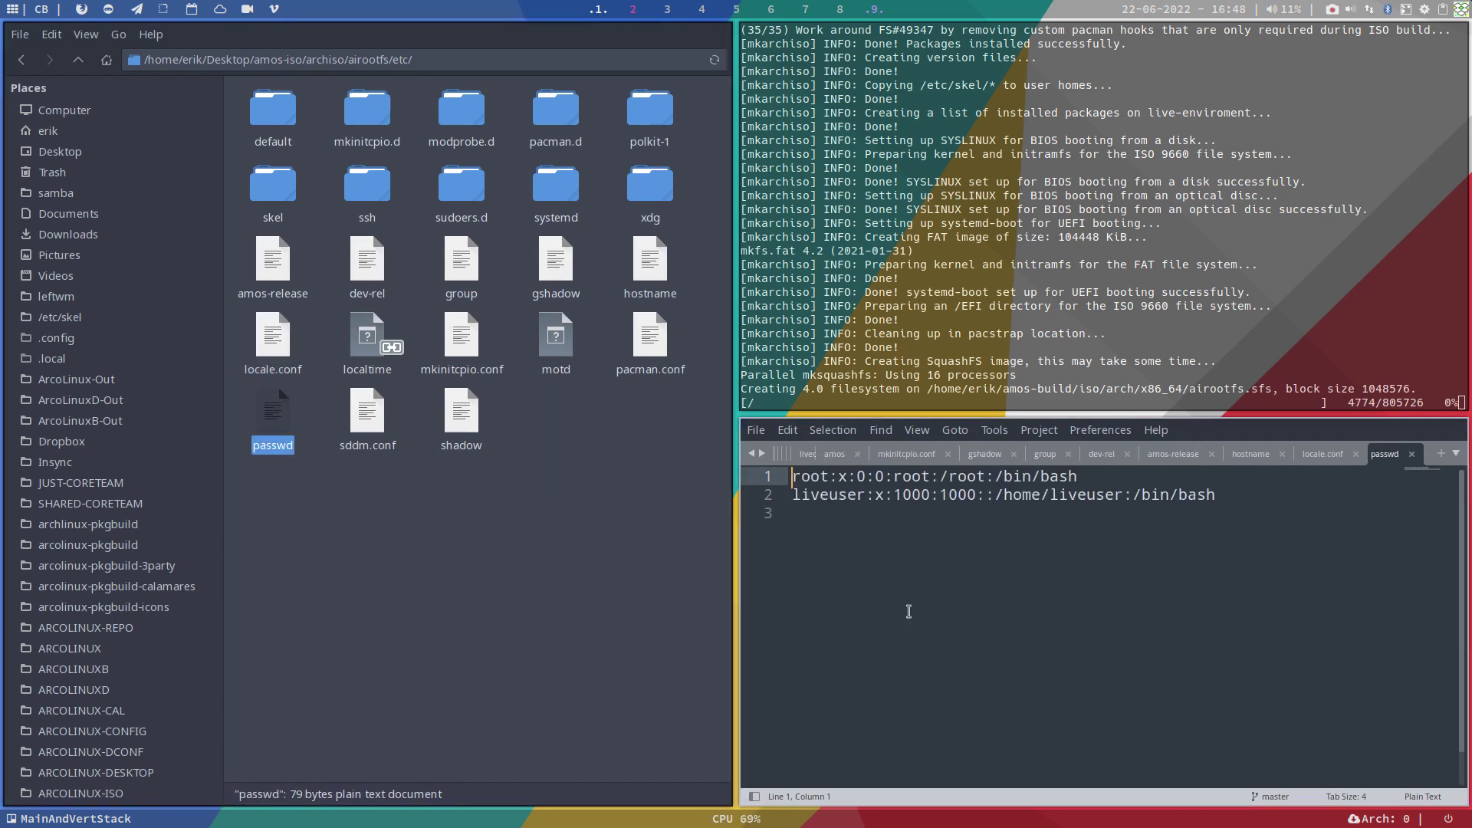
pyautogui.moveTo(375, 414); pyautogui.dragTo(787, 592)
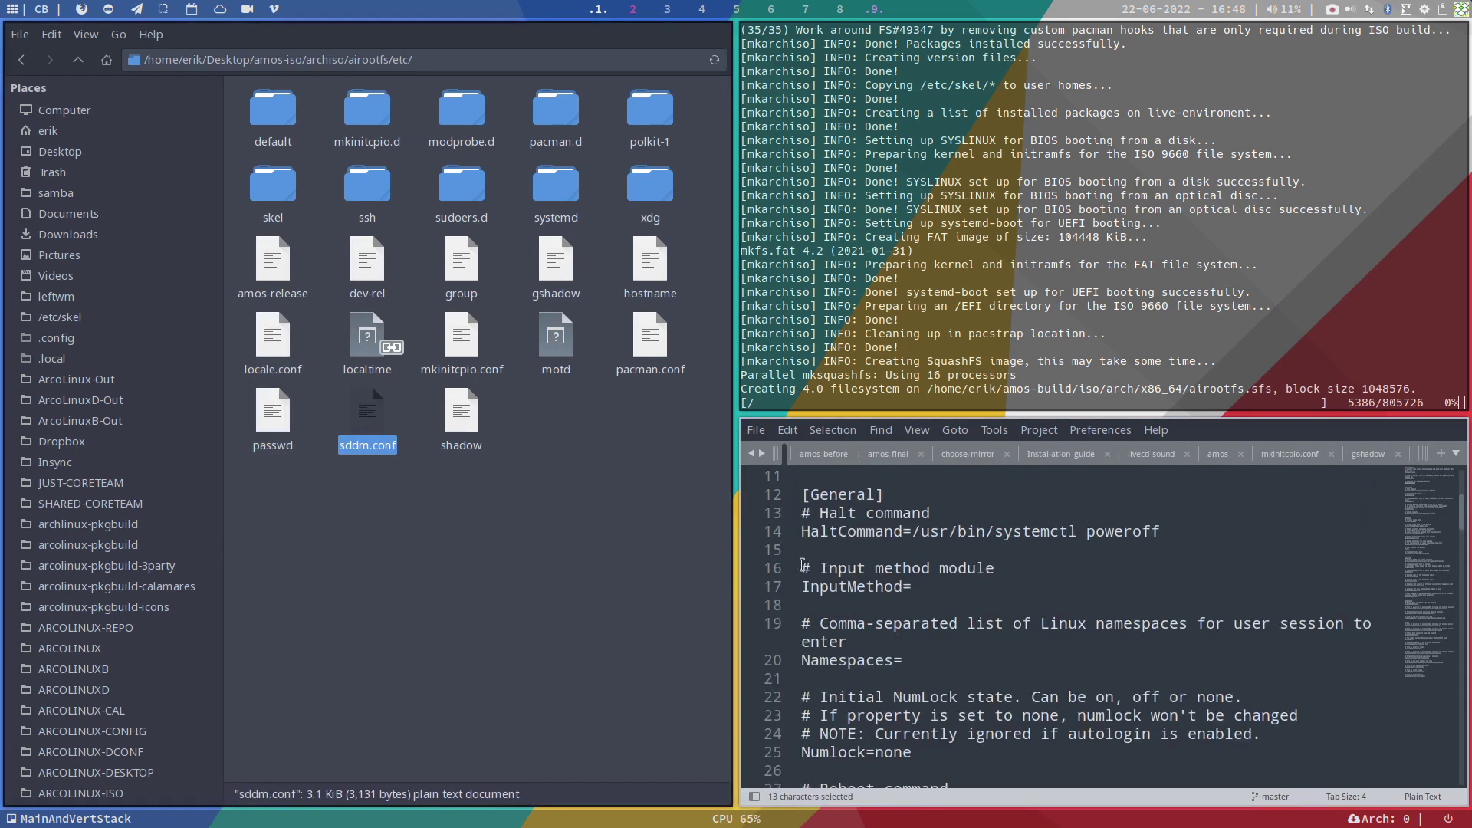
pyautogui.click(461, 414)
pyautogui.moveTo(461, 414); pyautogui.dragTo(952, 605)
pyautogui.click(460, 657)
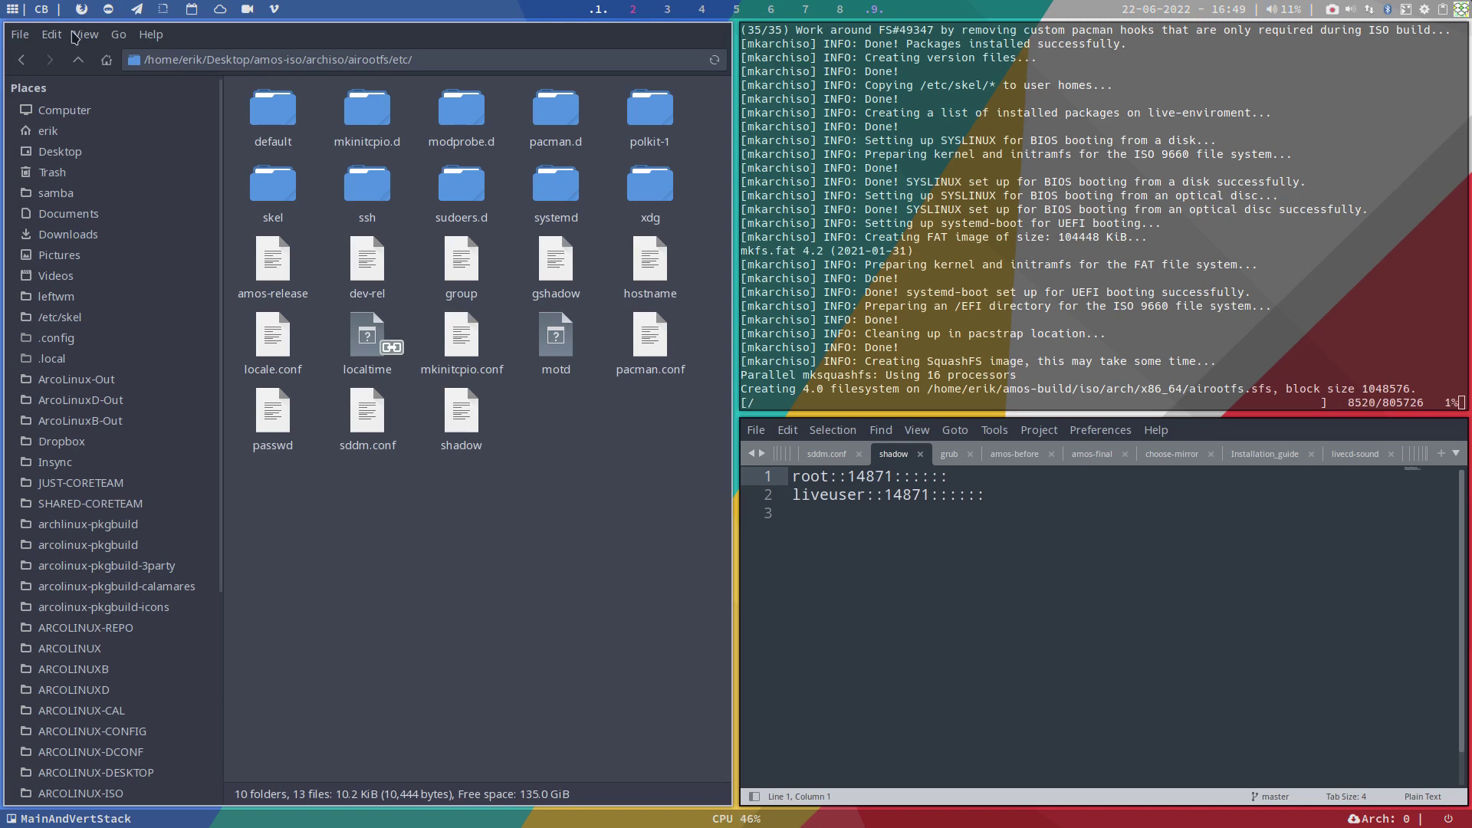
pyautogui.click(79, 61)
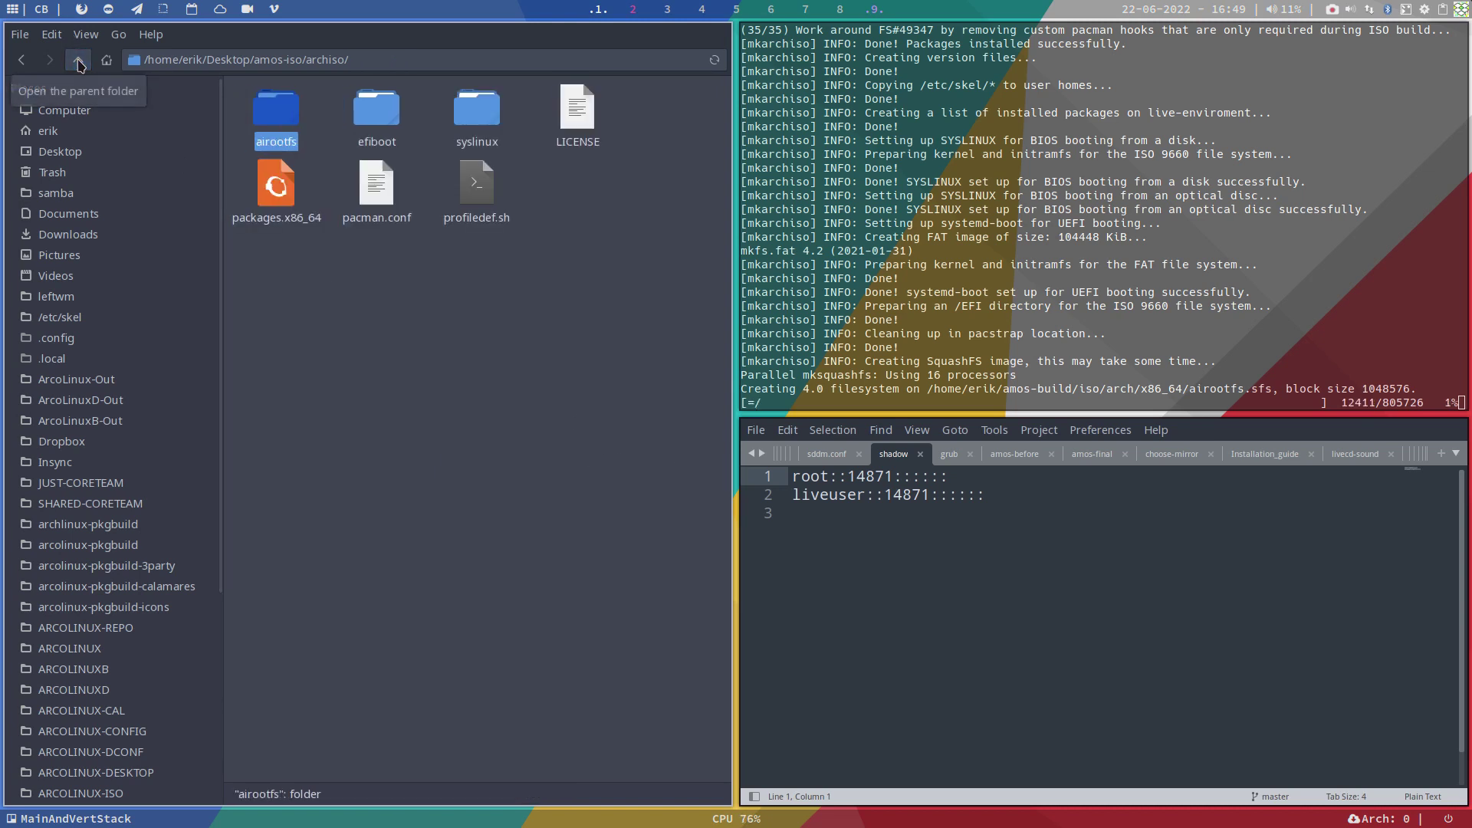
# Step: Open profiledef.sh and review its 0:0:755 permission entries for the /usr/local/bin scripts
pyautogui.doubleClick(476, 184)
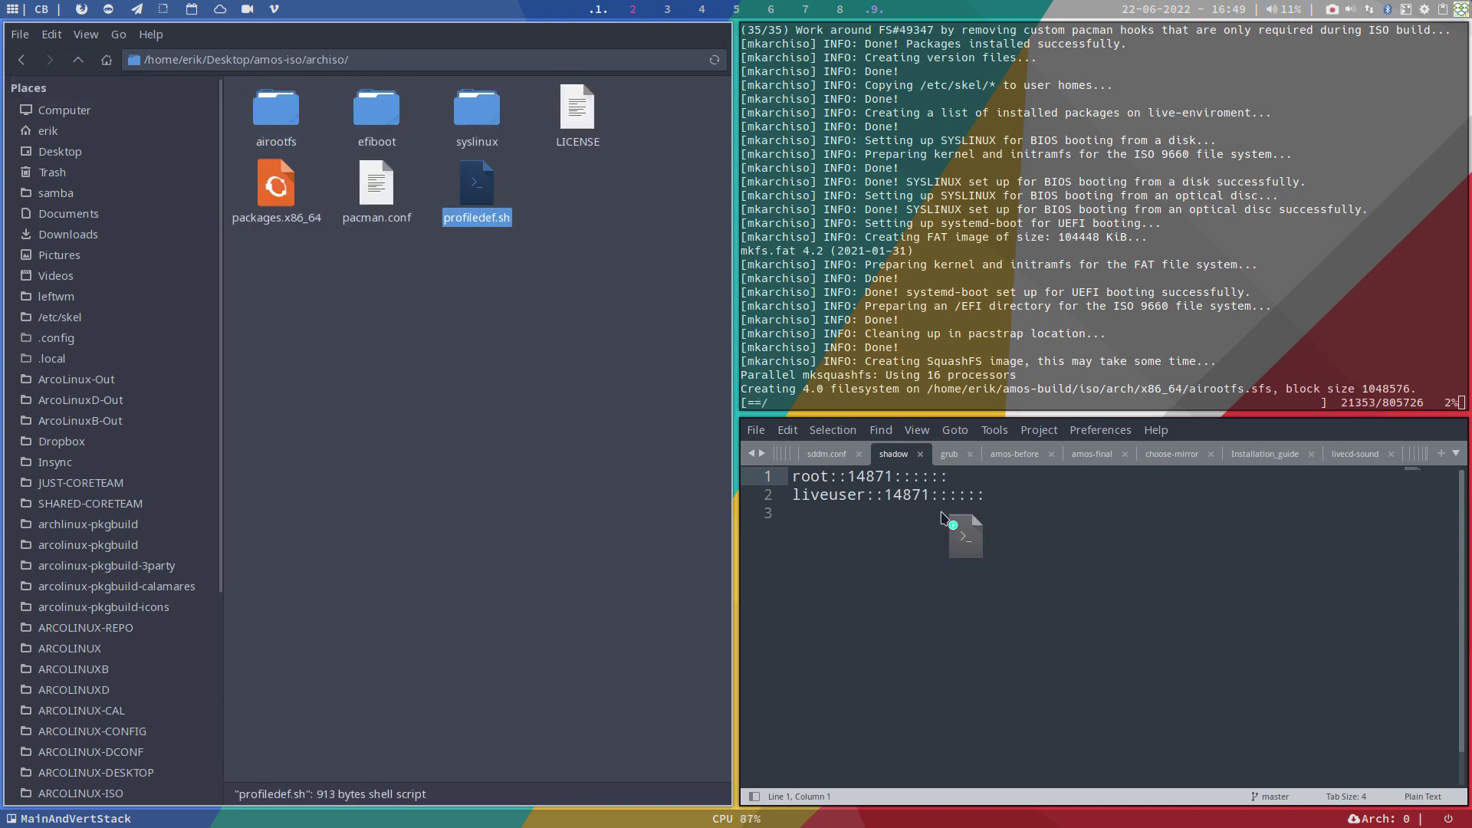
pyautogui.scroll(-2, 981, 574)
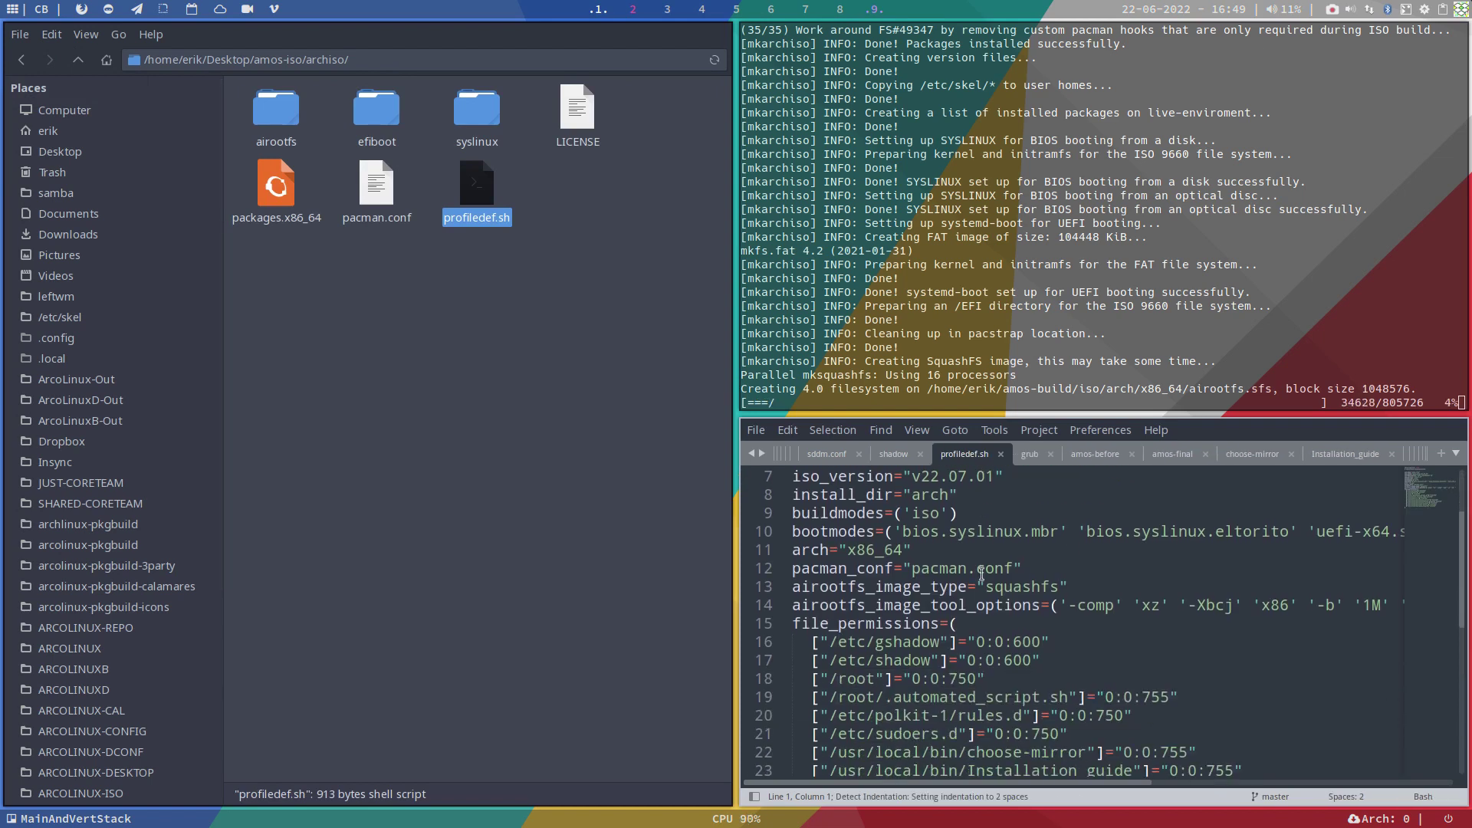
pyautogui.click(759, 606)
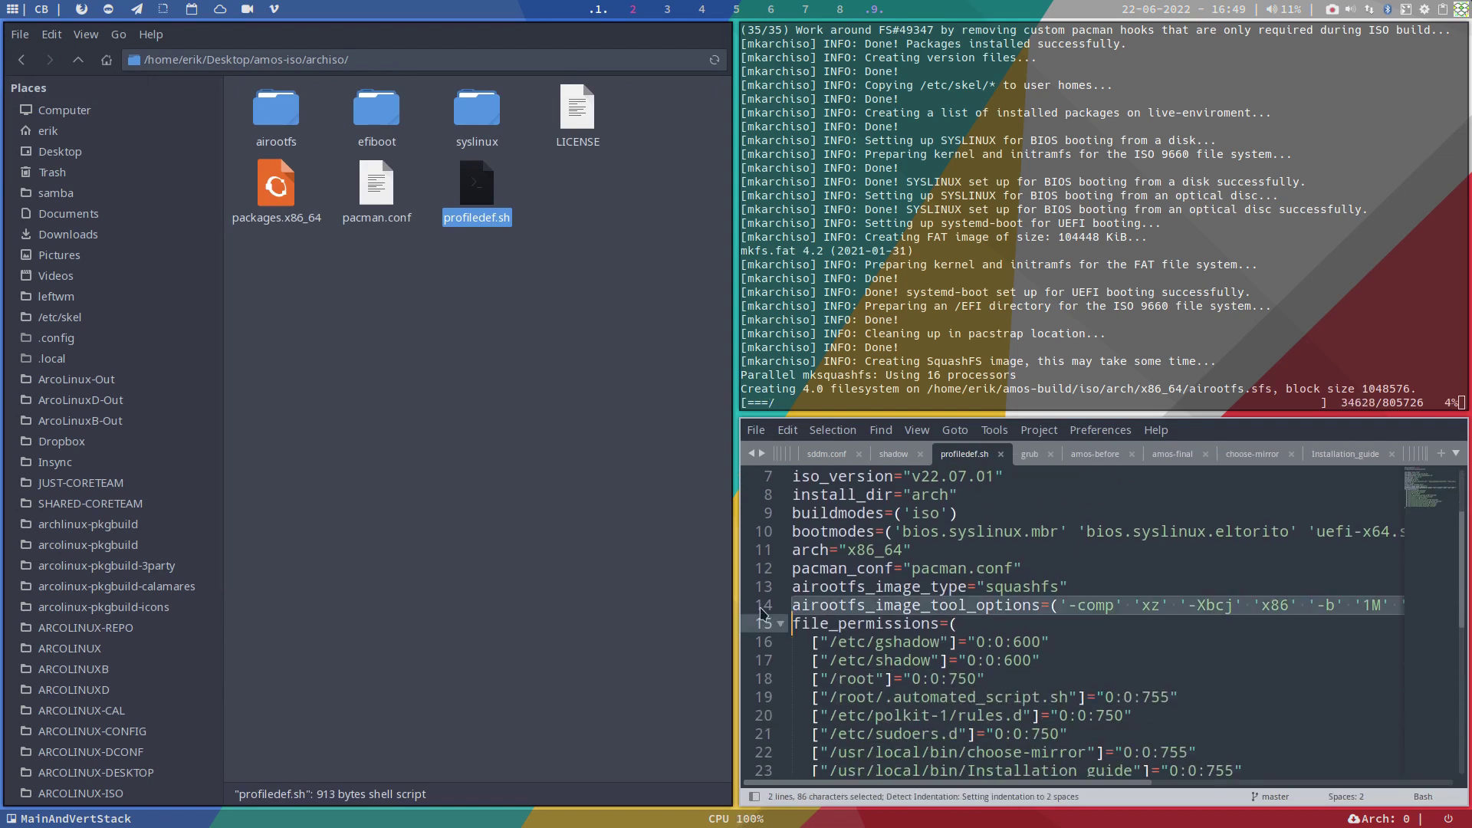
pyautogui.moveTo(977, 780); pyautogui.dragTo(894, 785)
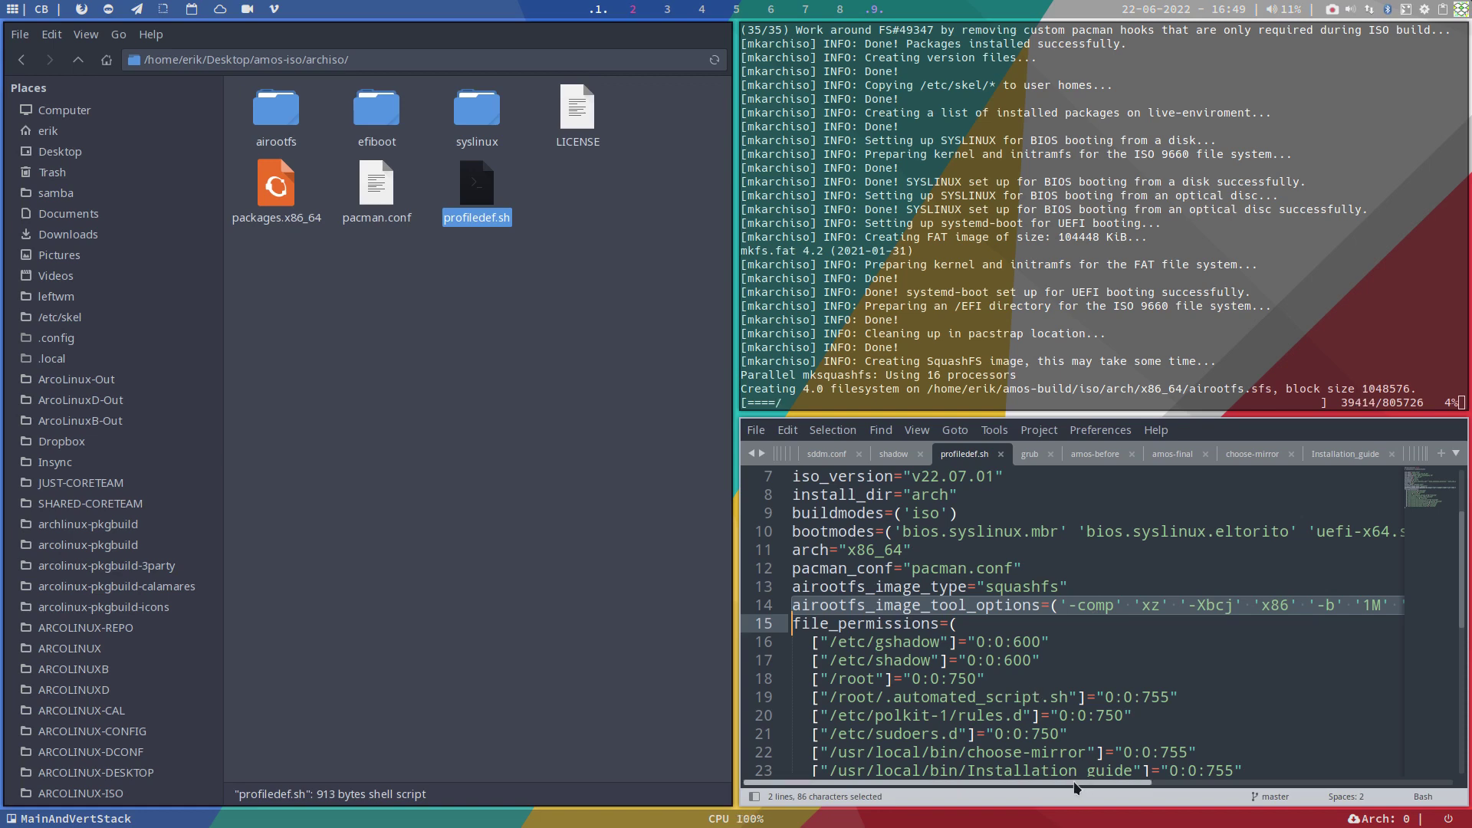
pyautogui.scroll(-1, 1070, 742)
pyautogui.scroll(-3, 1070, 741)
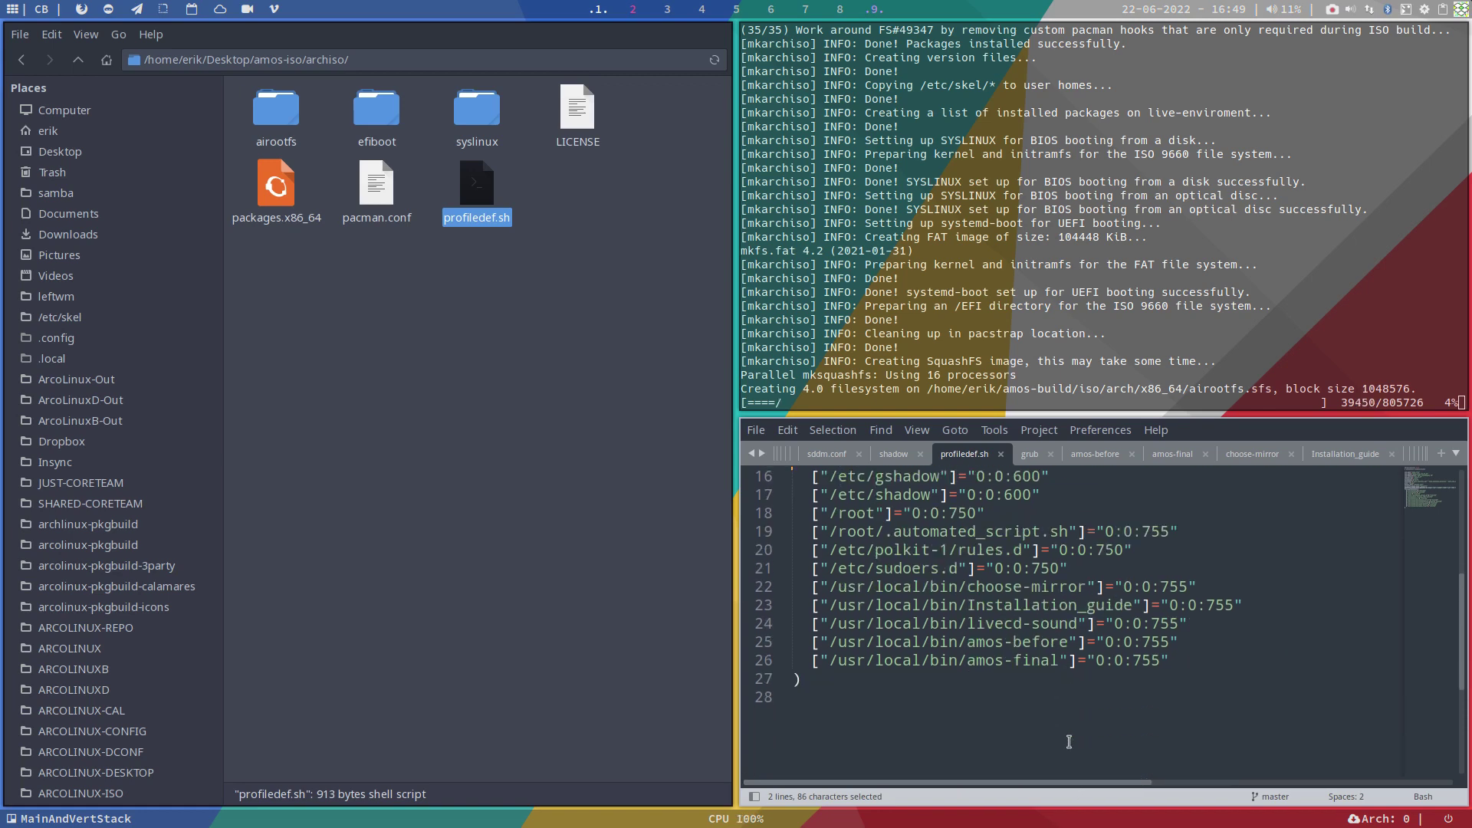
pyautogui.moveTo(1181, 660); pyautogui.dragTo(787, 585)
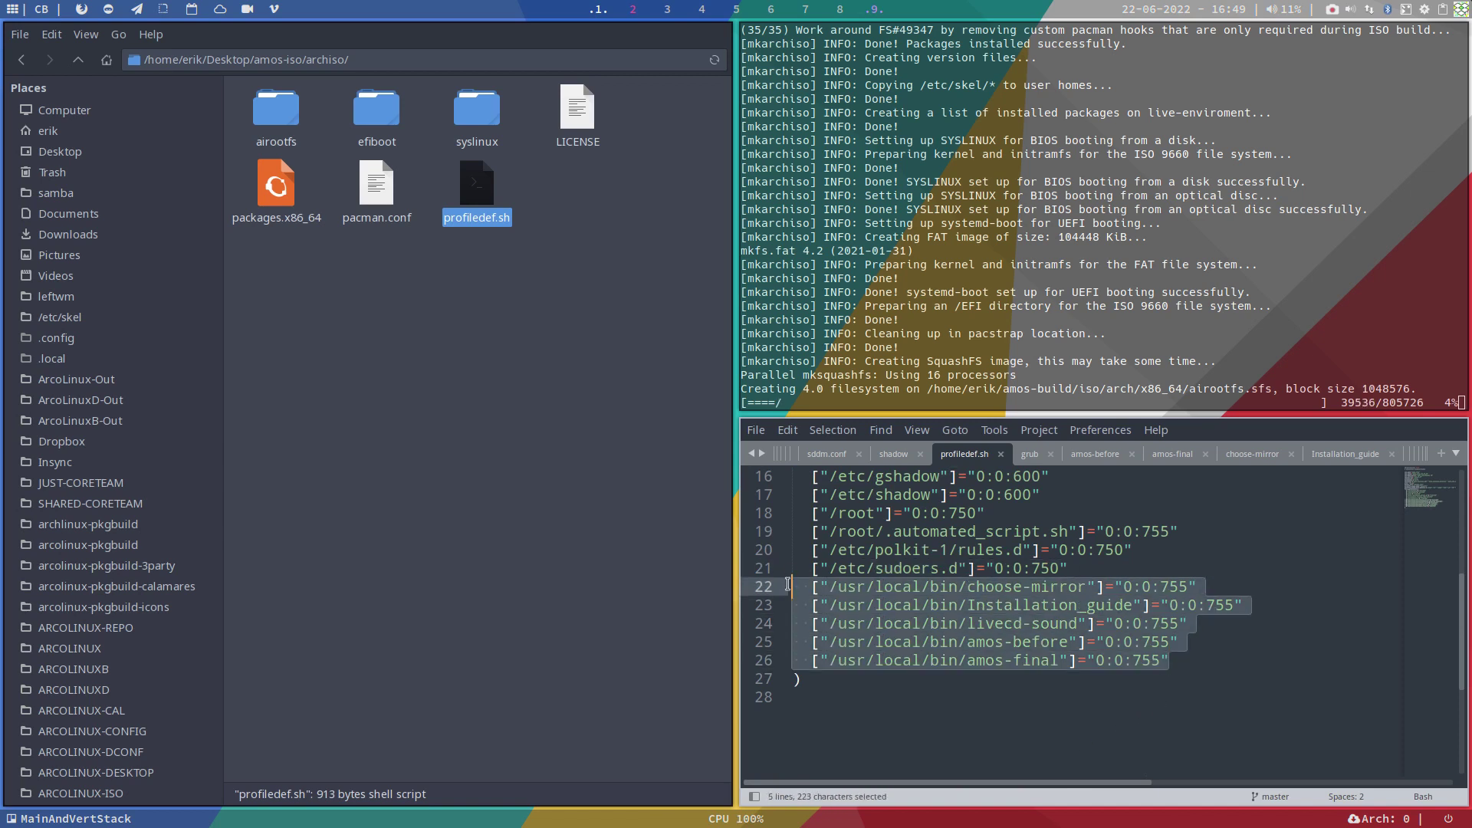
pyautogui.click(1171, 589)
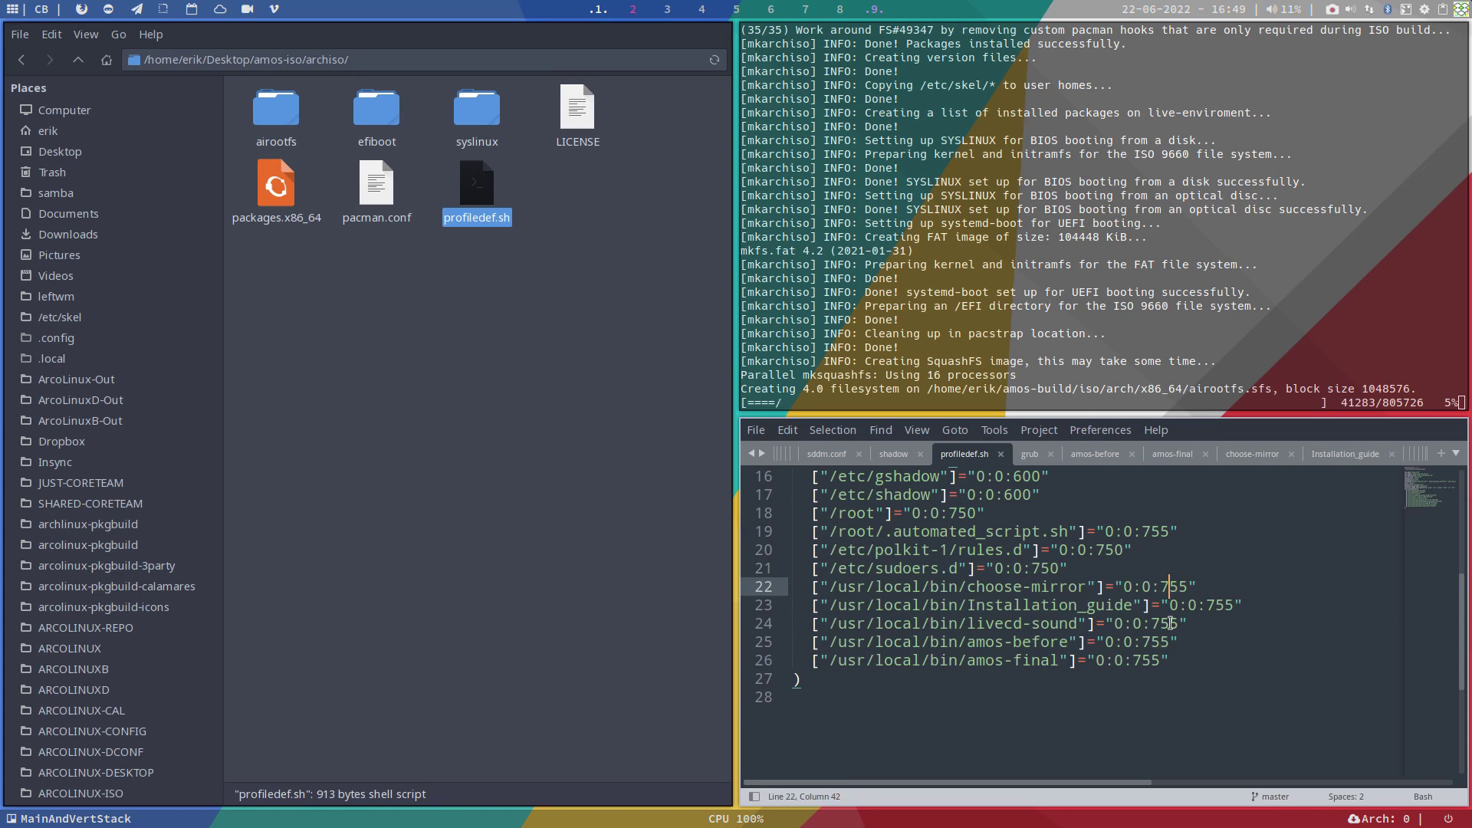
pyautogui.scroll(5, 1171, 623)
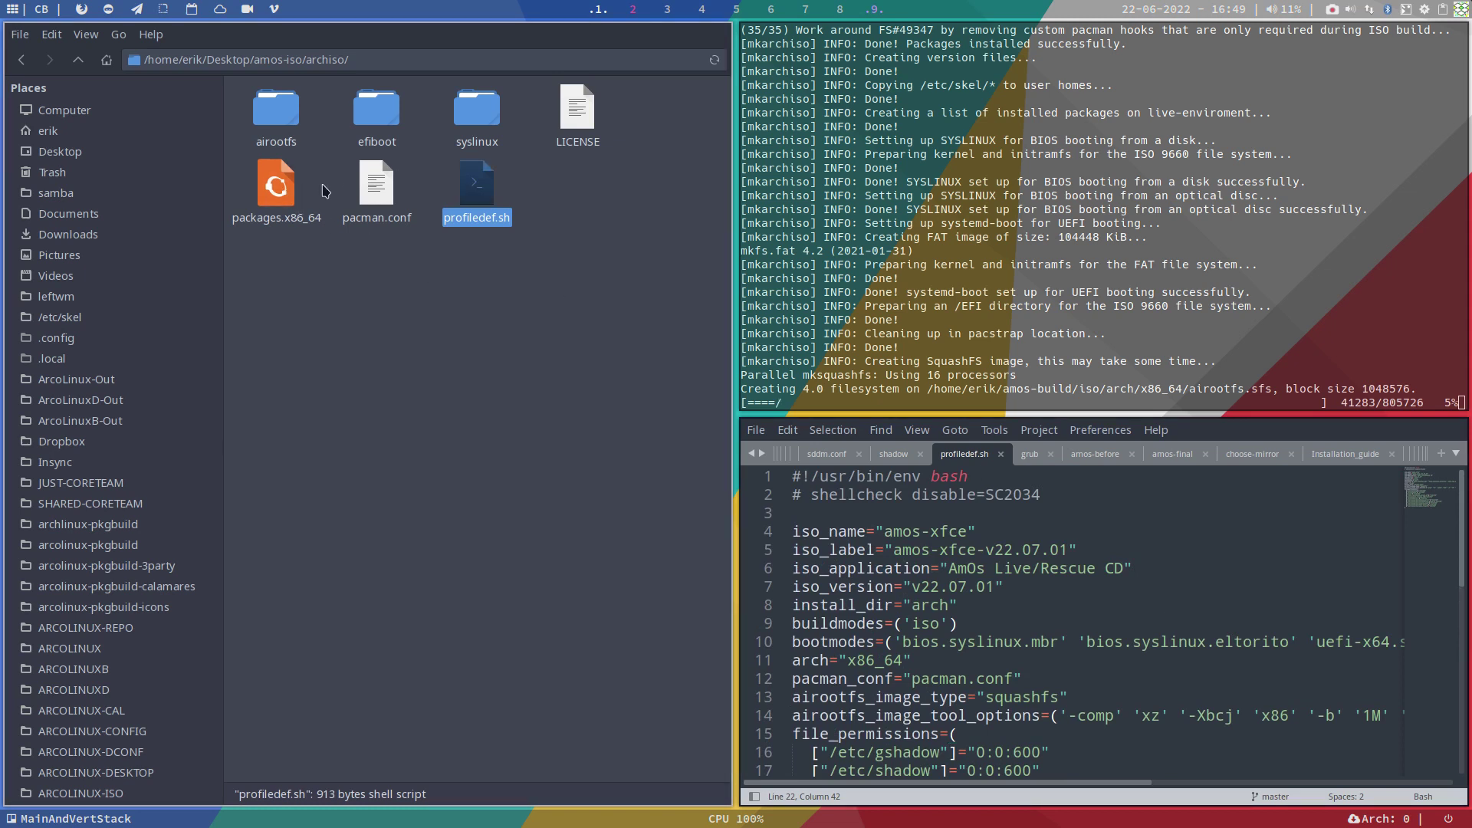
# Step: Preview syslinux/splash.png full-screen in nomacs, then close the viewer
pyautogui.doubleClick(491, 153)
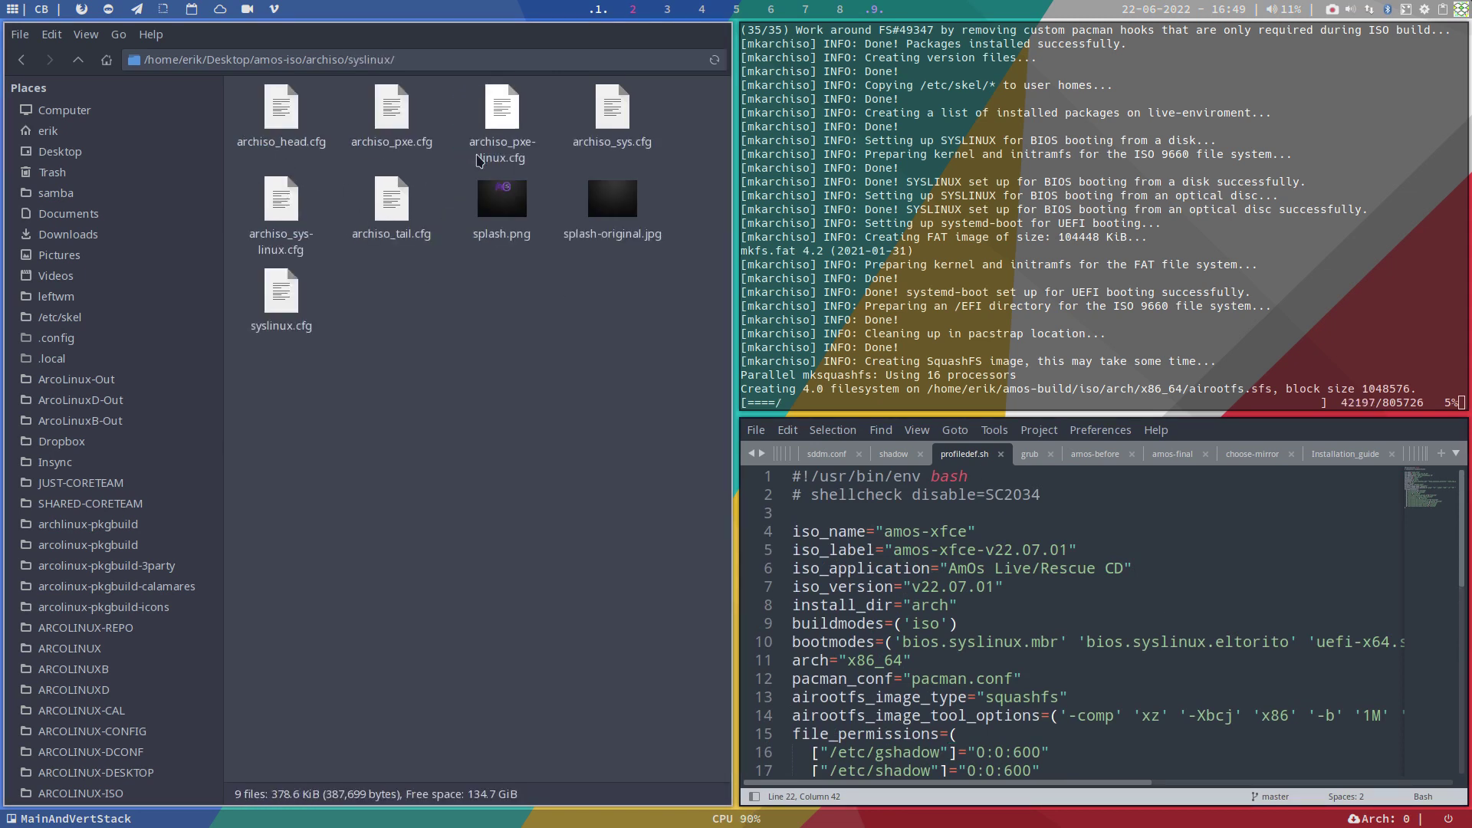
pyautogui.doubleClick(502, 201)
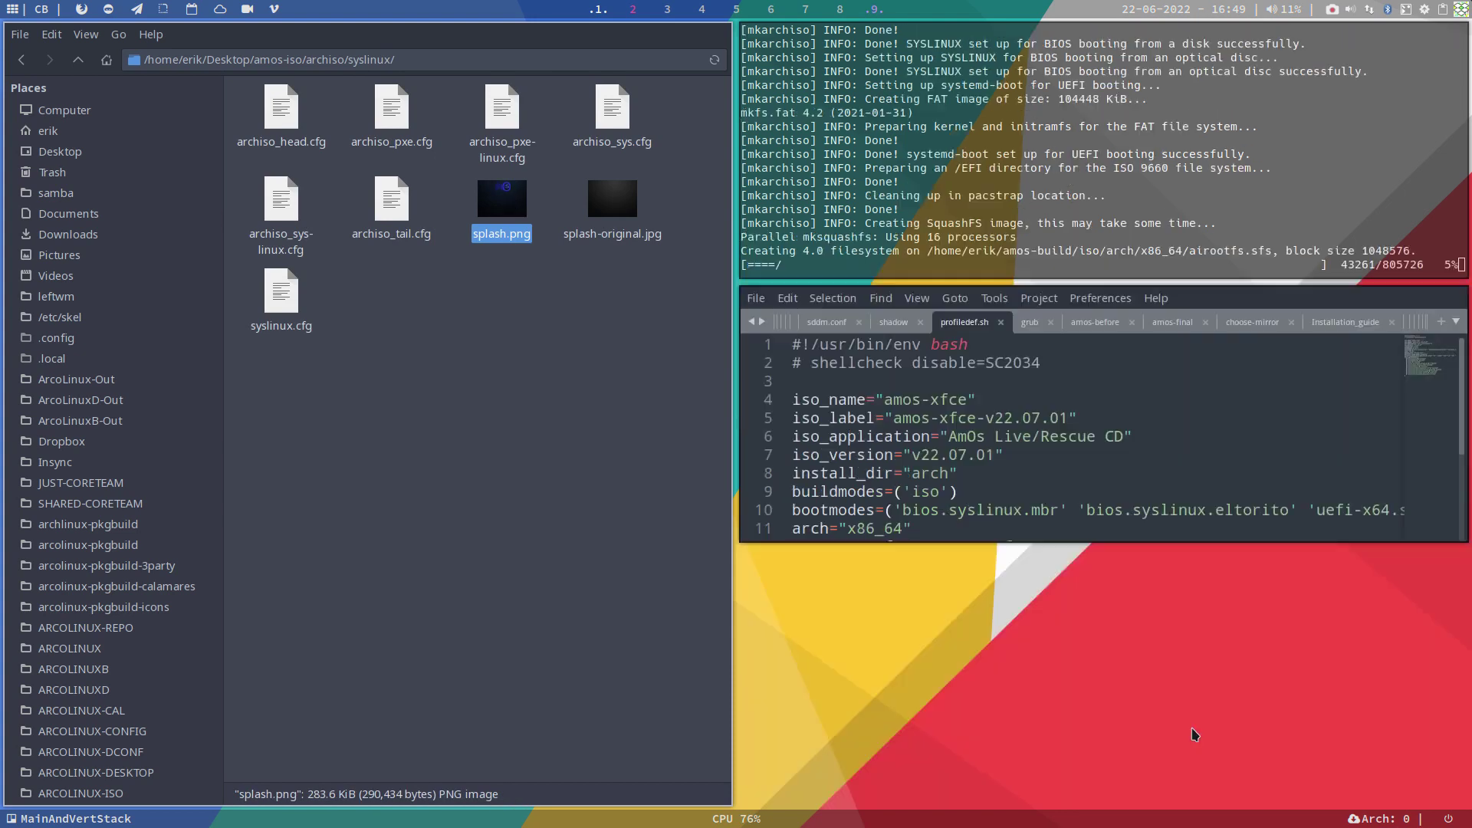
pyautogui.press('super+f')
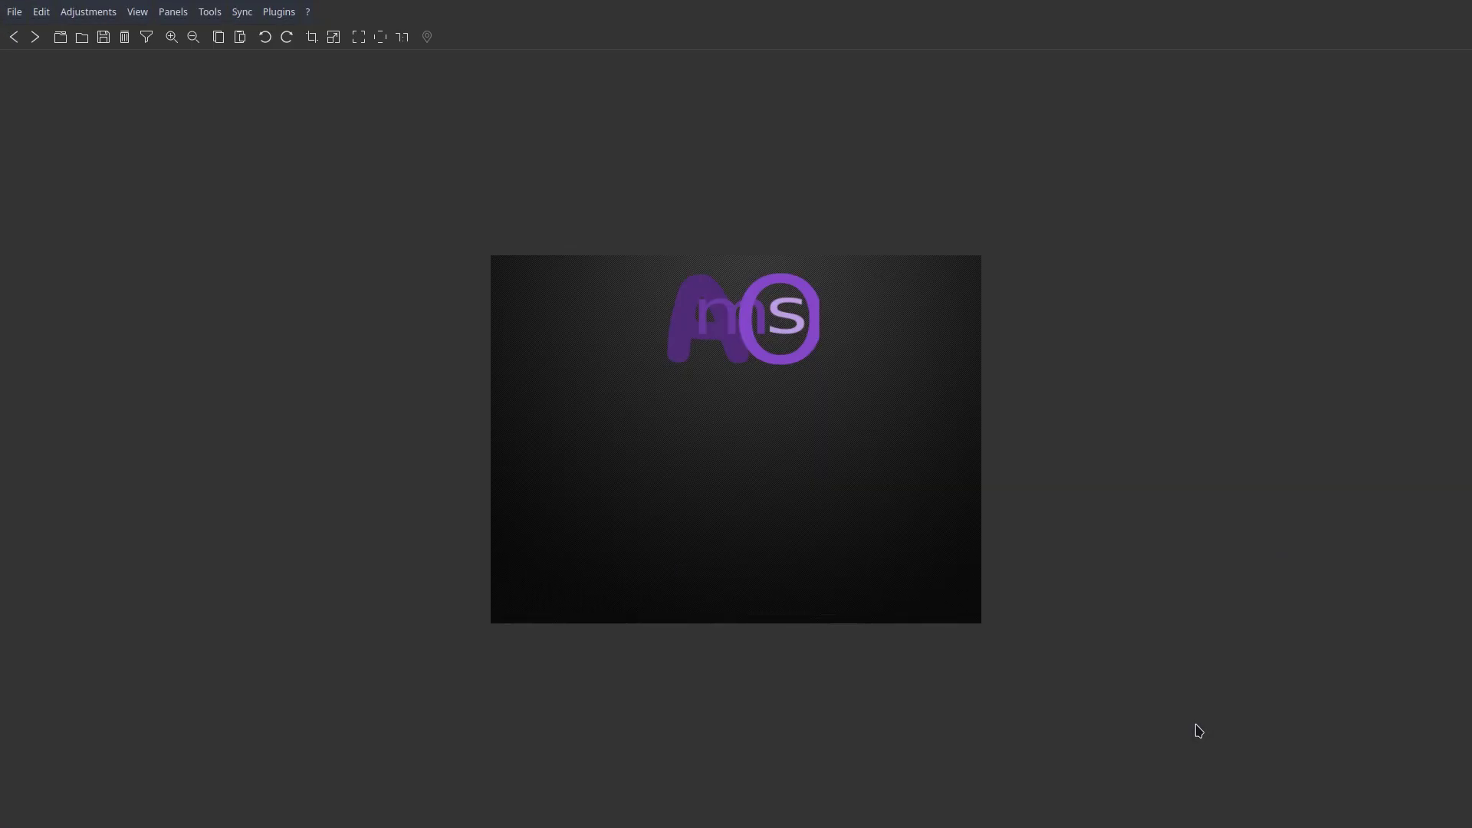
pyautogui.press('super+f')
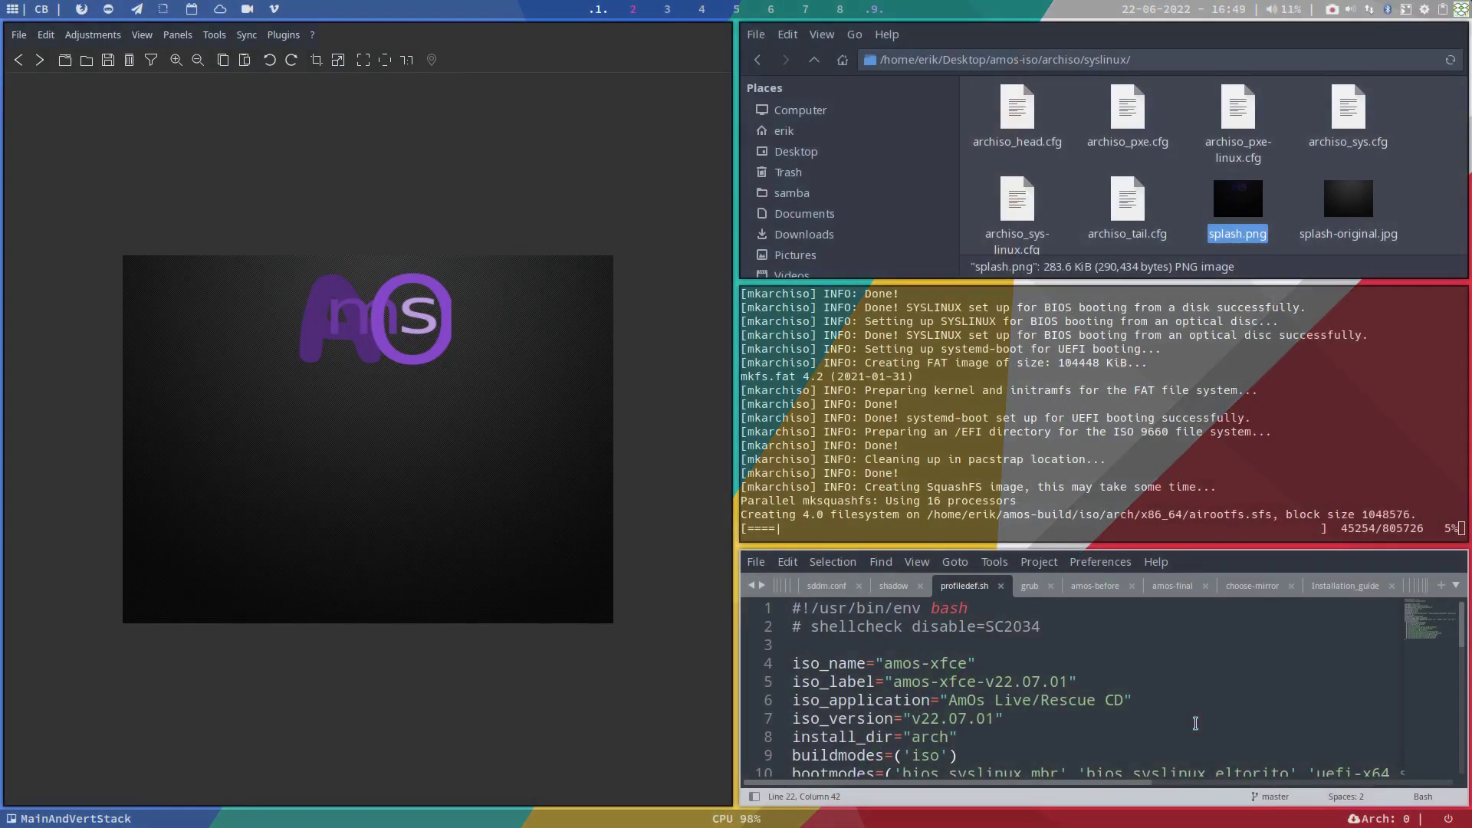
pyautogui.press('super+q')
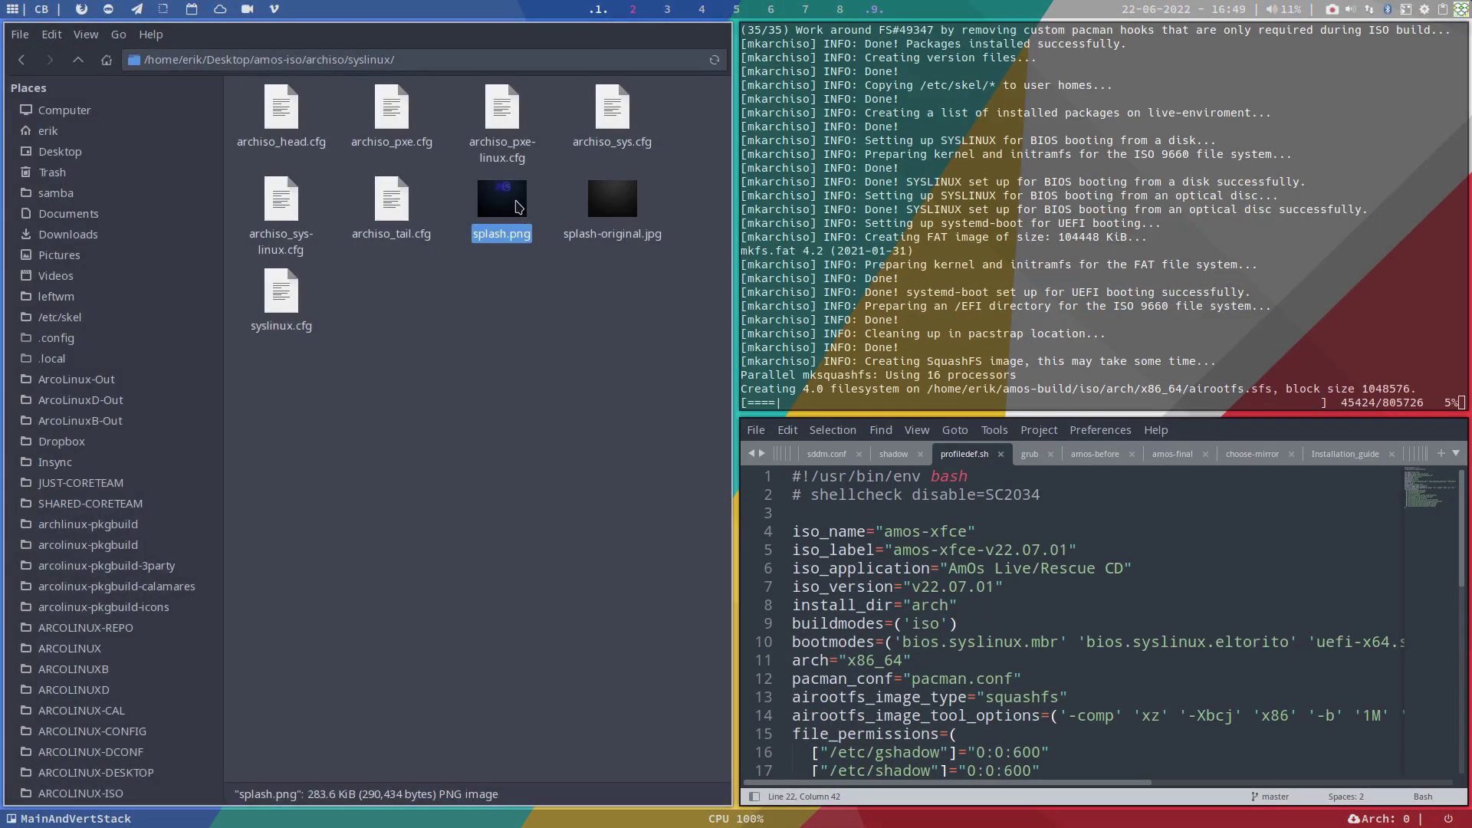
# Step: Open splash.png in GIMP through its Open With menu
pyautogui.rightClick(518, 207)
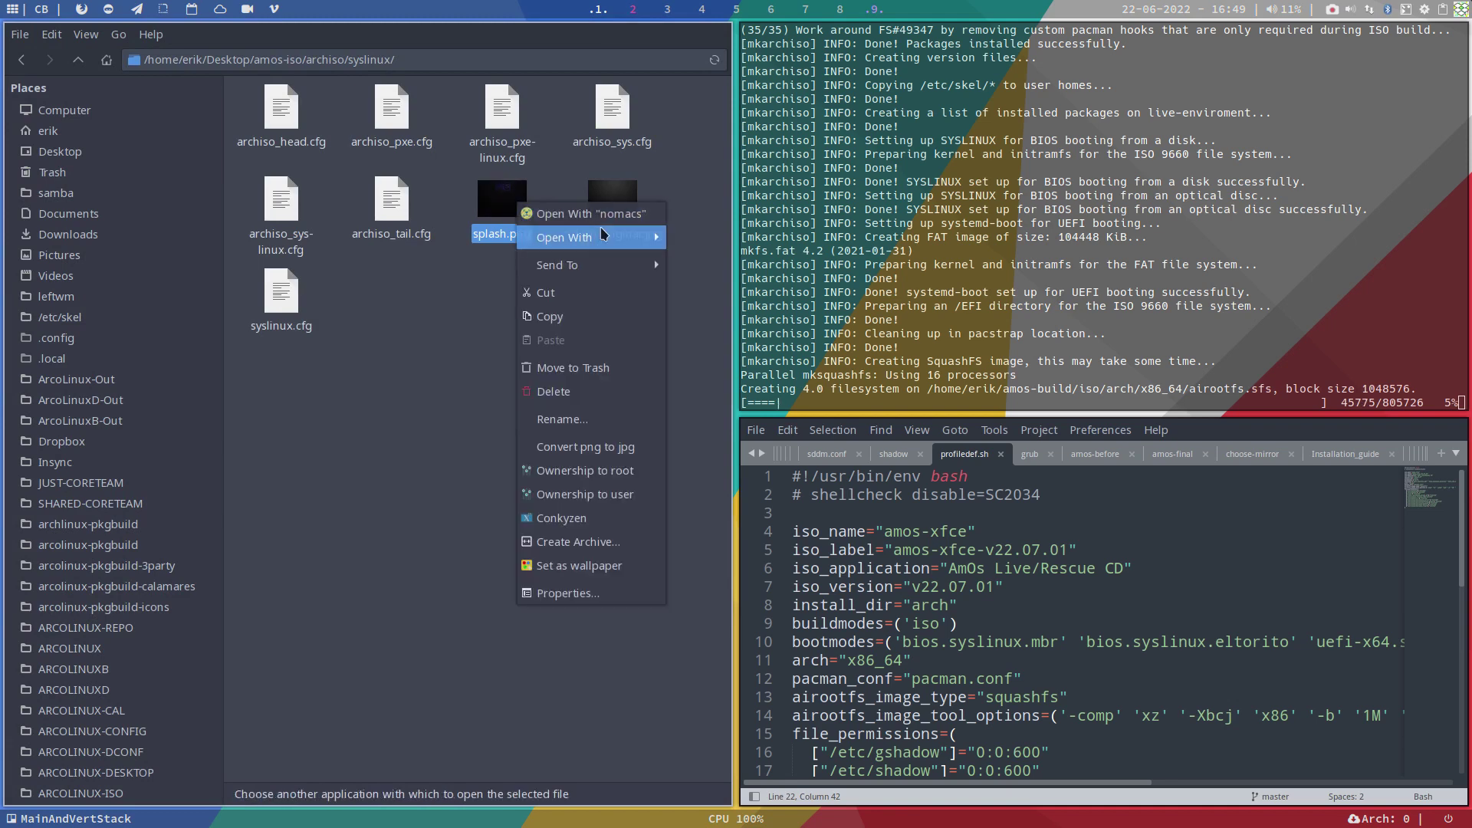
pyautogui.moveTo(598, 237)
pyautogui.click(786, 240)
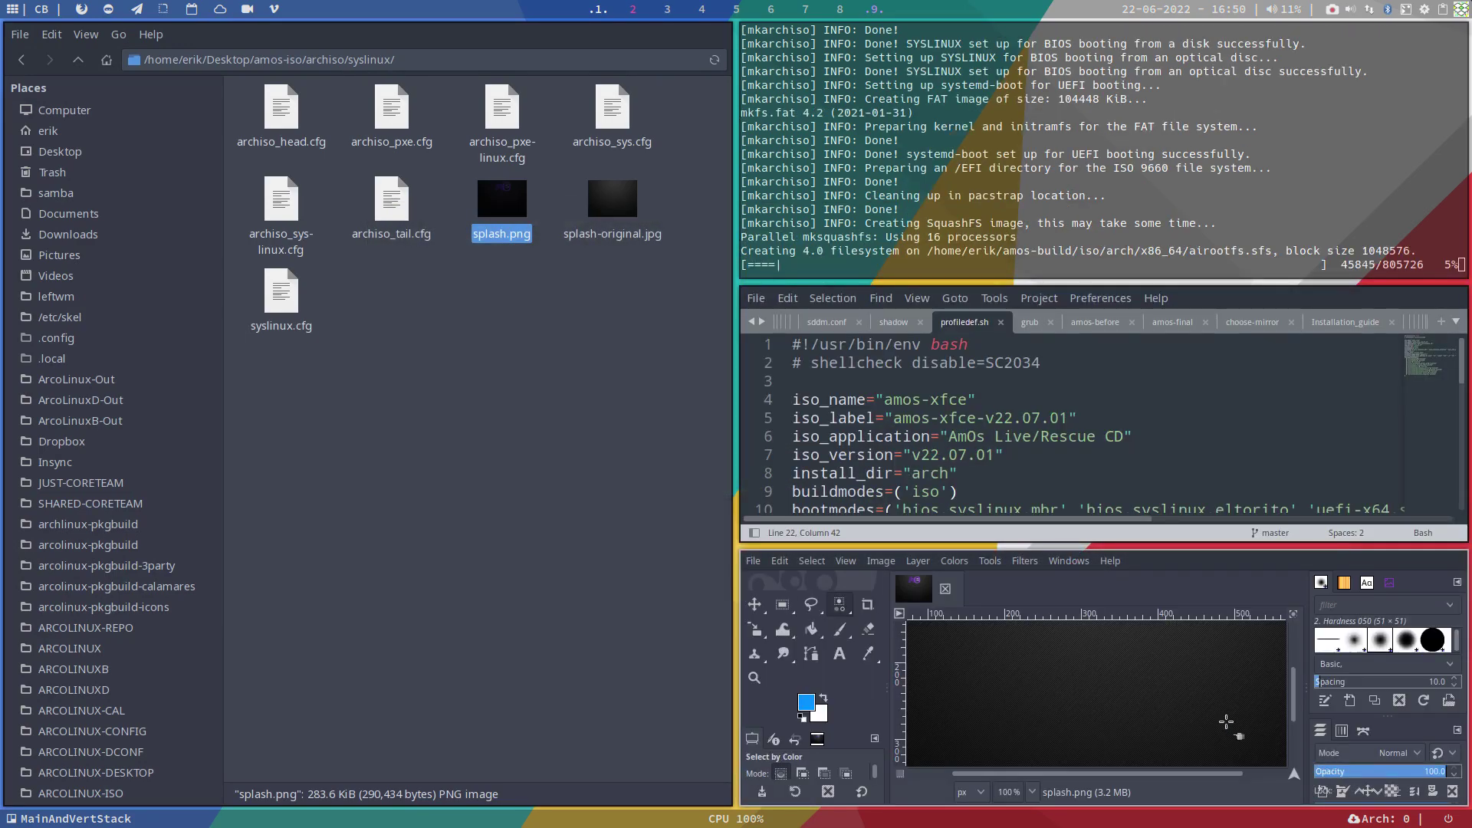
# Step: Discard a stray layer group and add a new transparent layer via Shift+Ctrl+N
pyautogui.press('super+f')
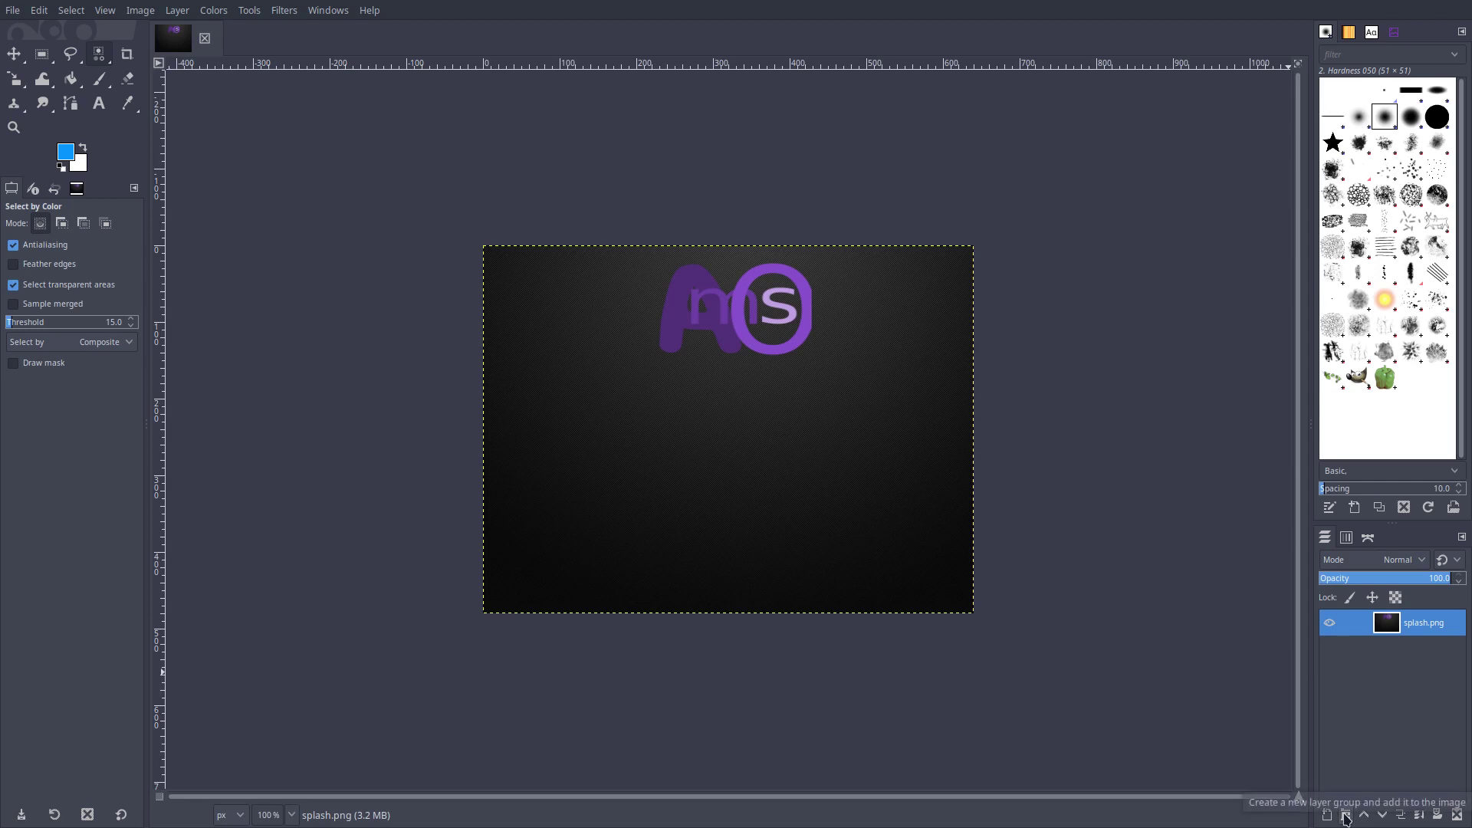
pyautogui.click(1346, 819)
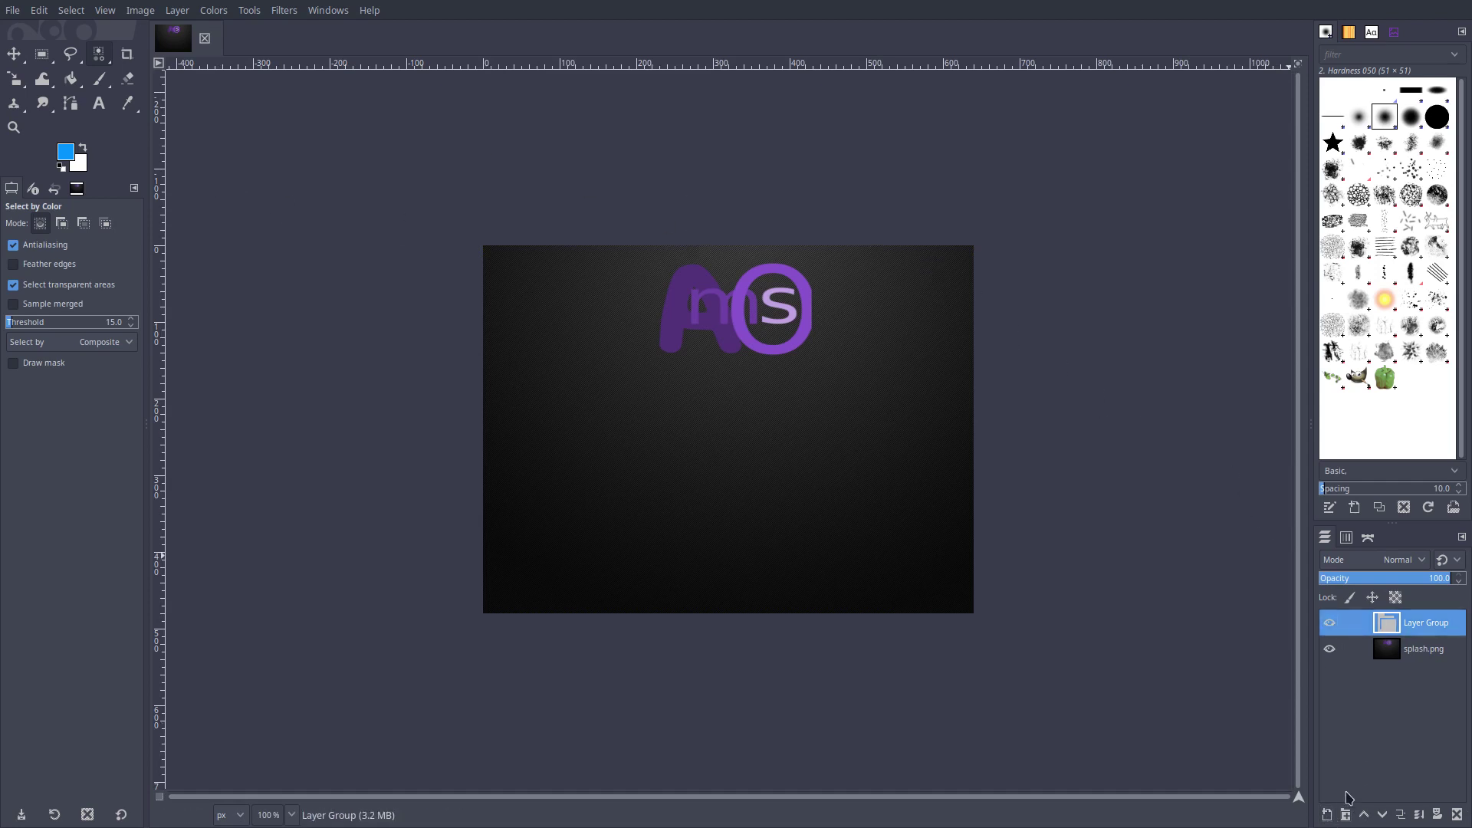
pyautogui.rightClick(1439, 624)
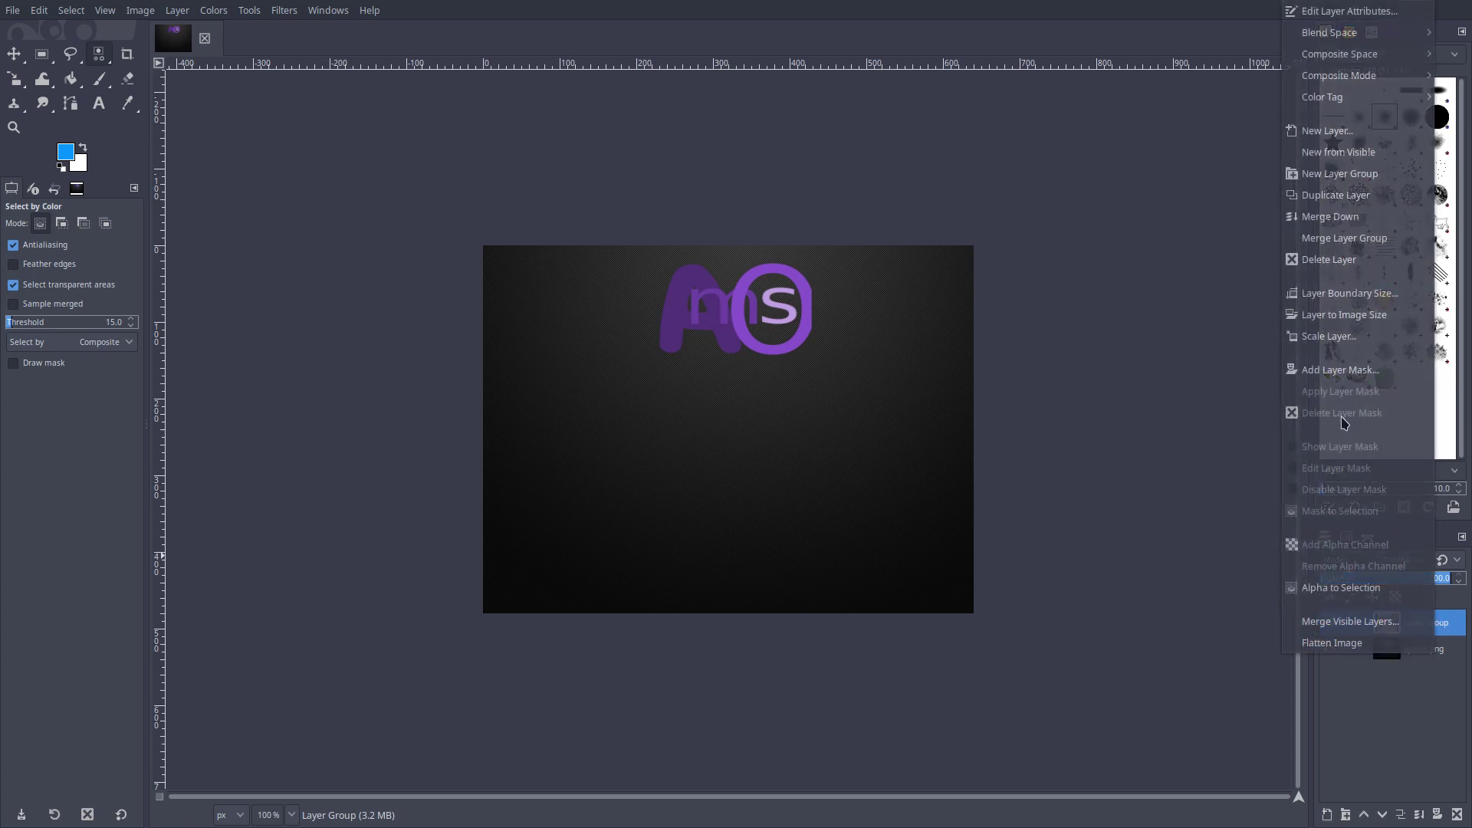
pyautogui.click(1403, 733)
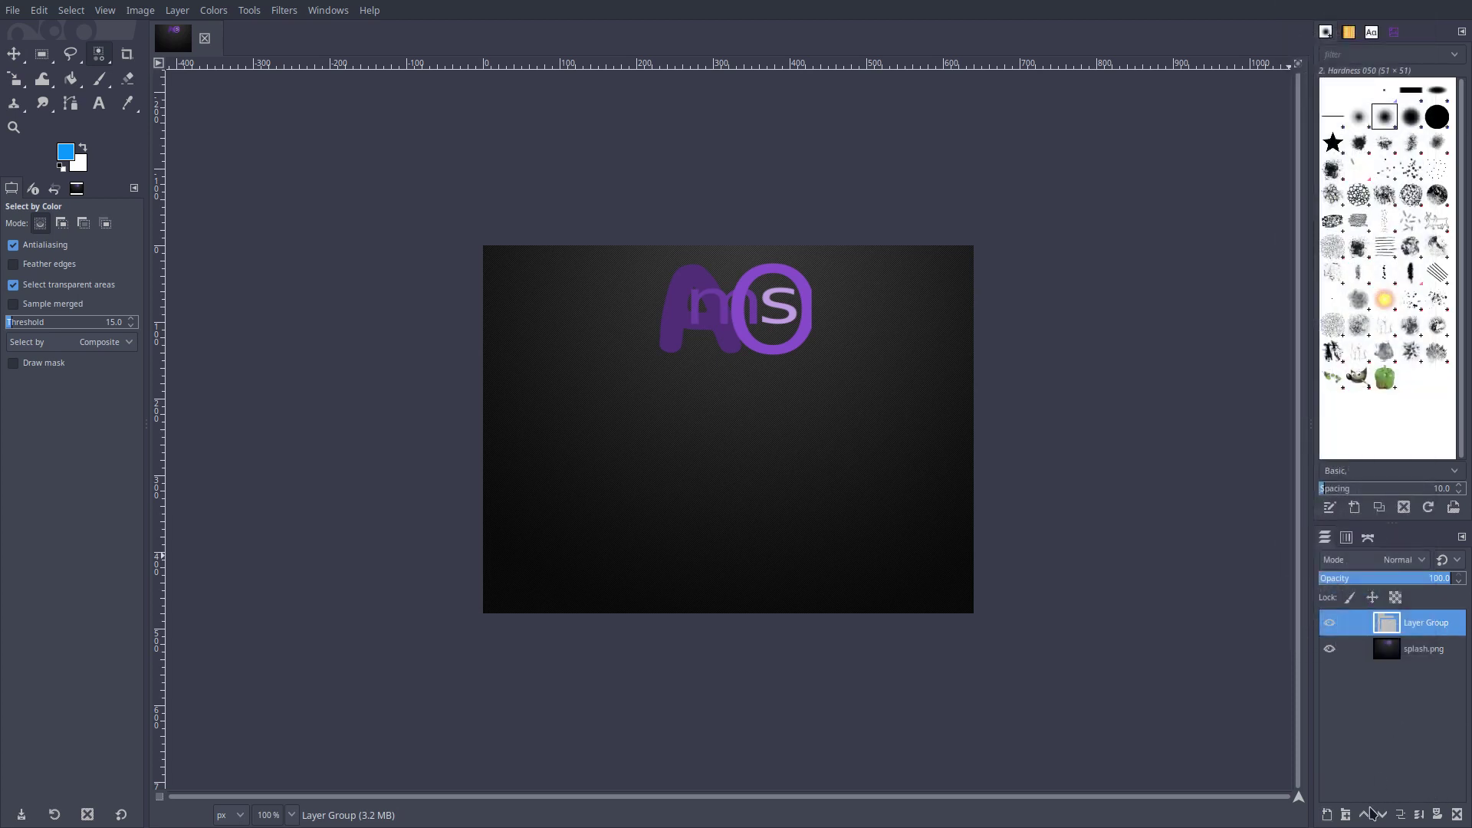
pyautogui.click(1456, 815)
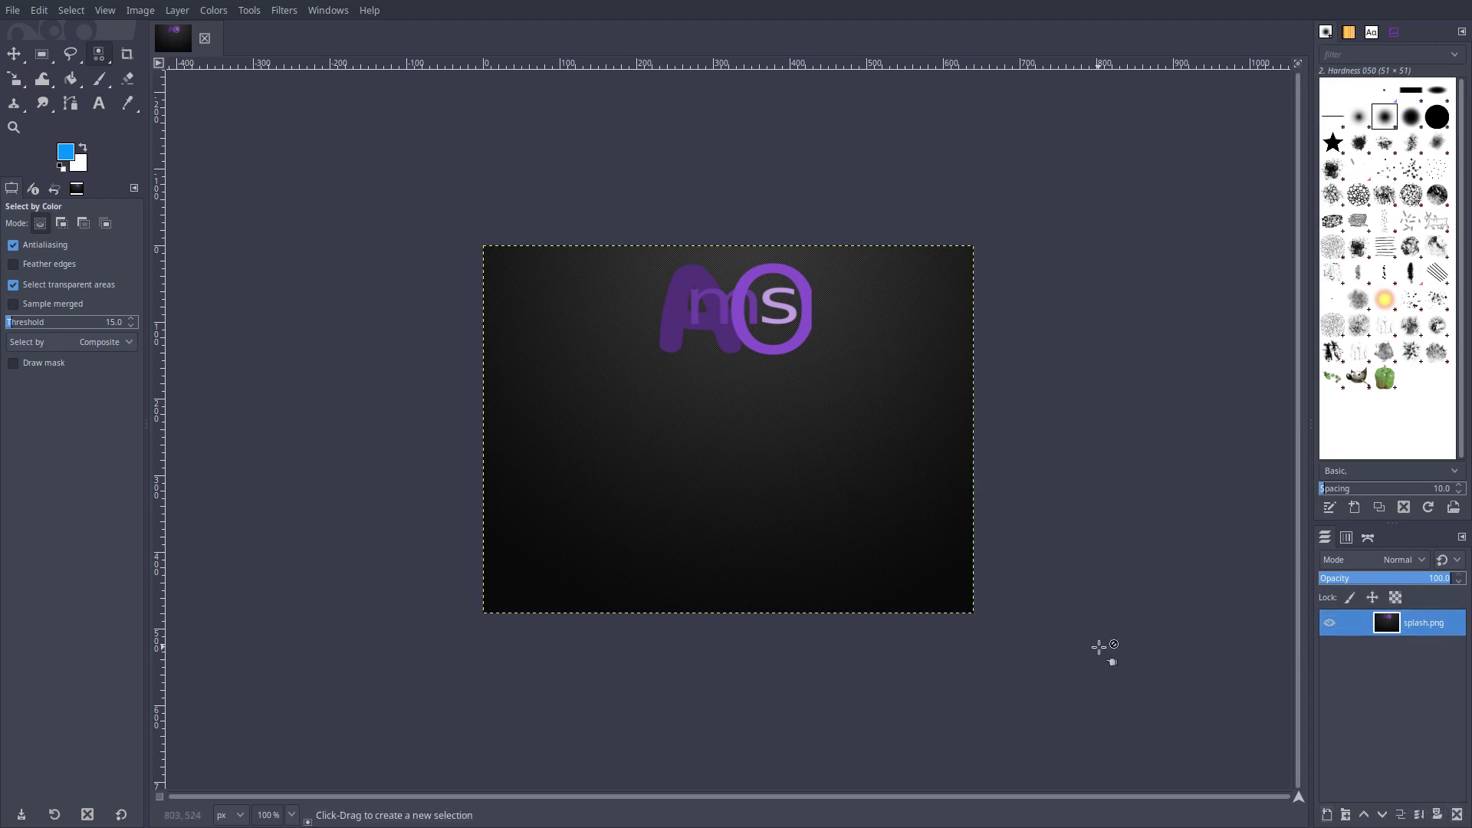
pyautogui.hotkey('shift', 'ctrl', 'n')
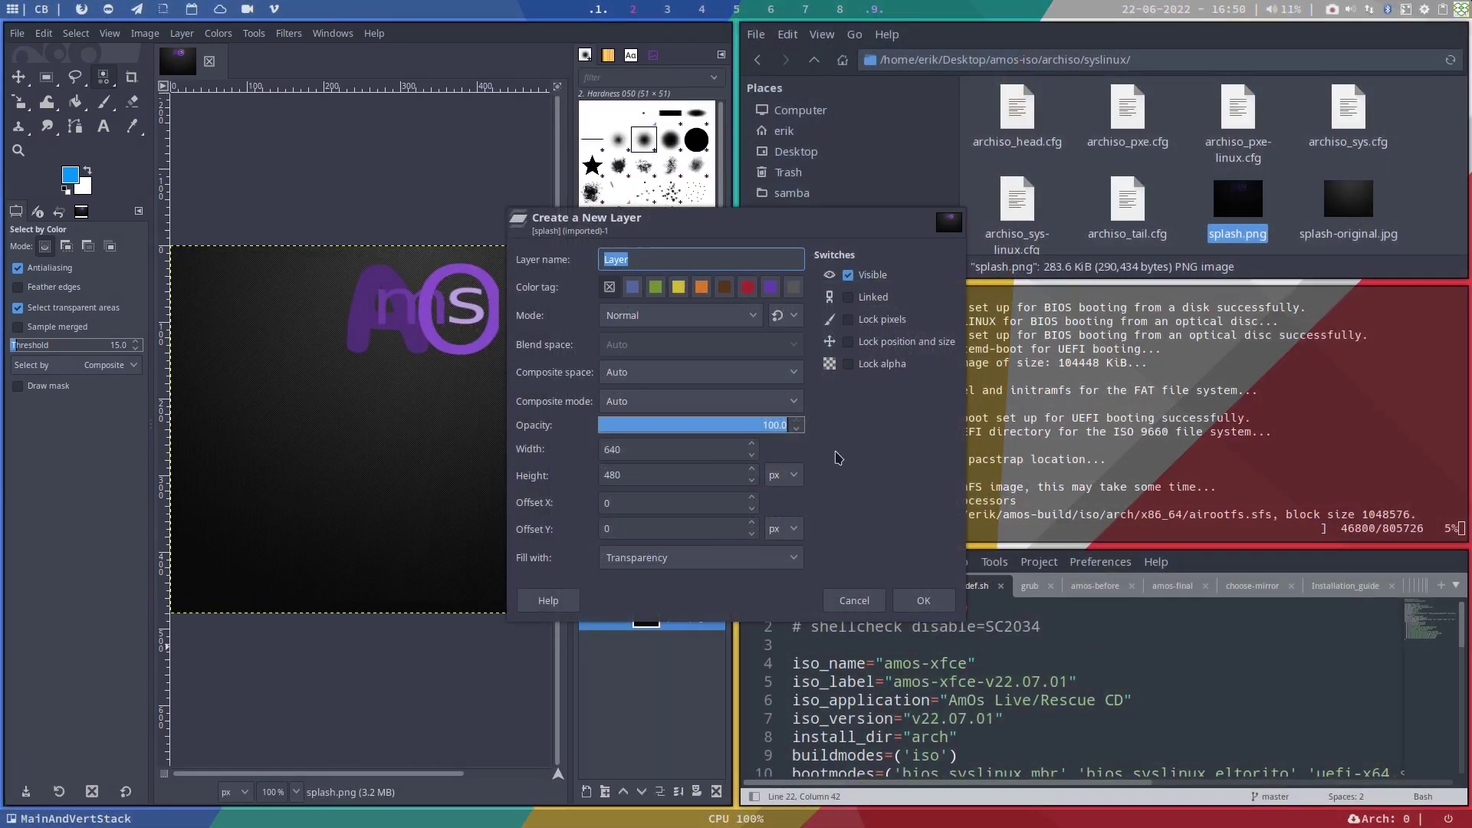
pyautogui.click(923, 601)
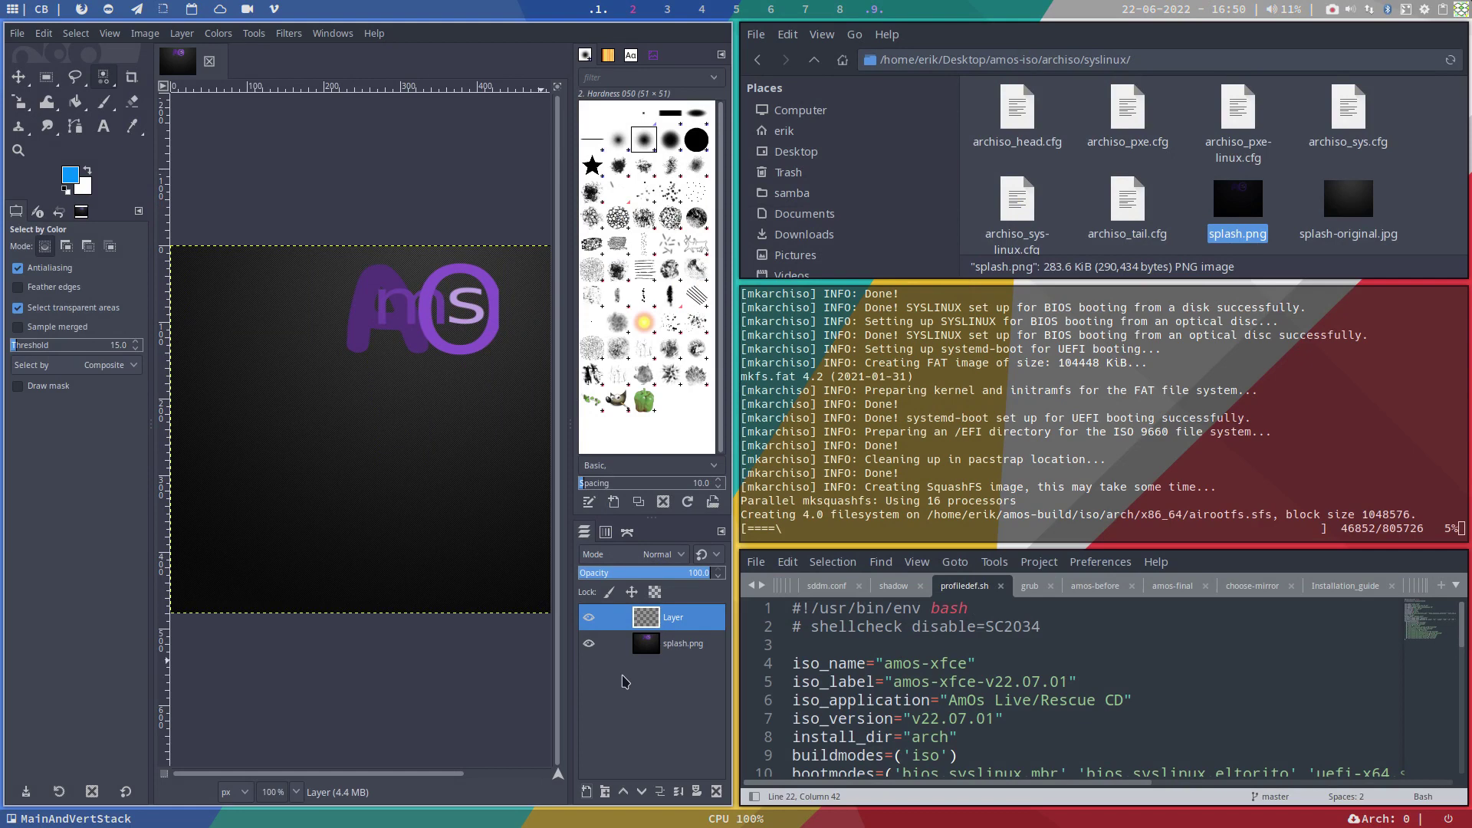
pyautogui.press('F11')
# Step: Start Open as Layers and browse to the home Insync/Apps/Wallhaven folder
pyautogui.click(9, 14)
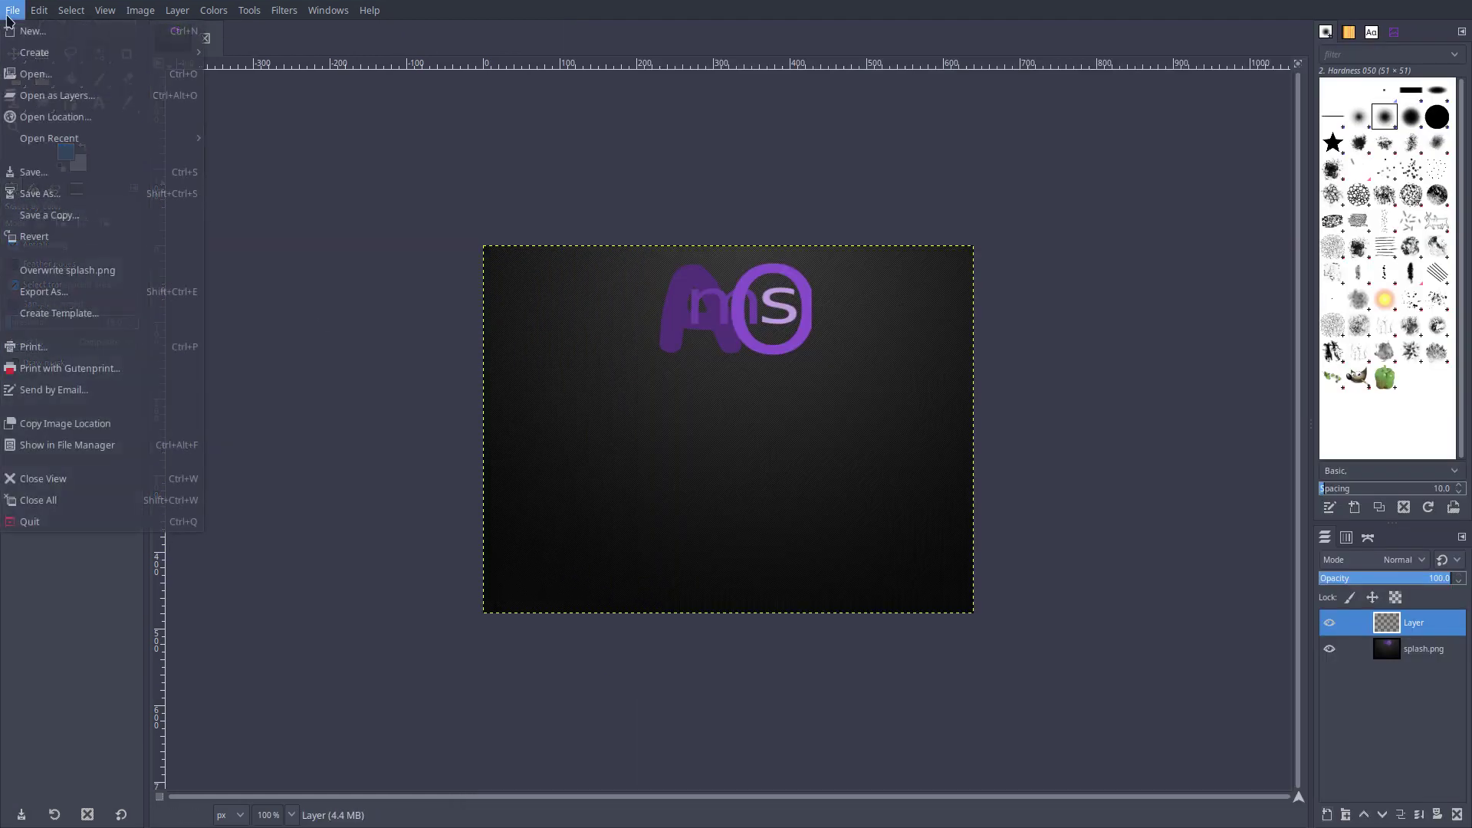
pyautogui.moveTo(79, 144)
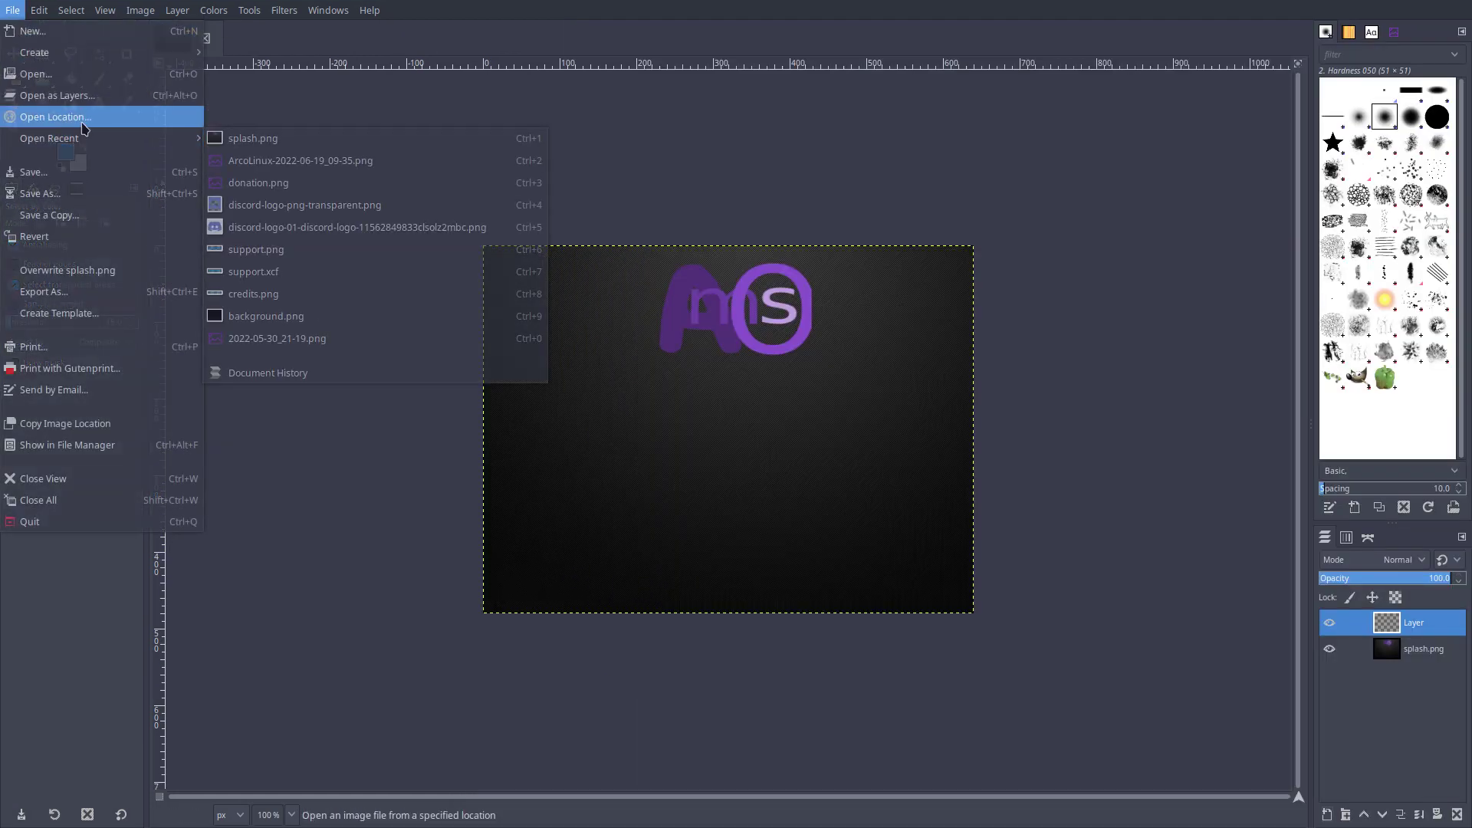
pyautogui.click(12, 10)
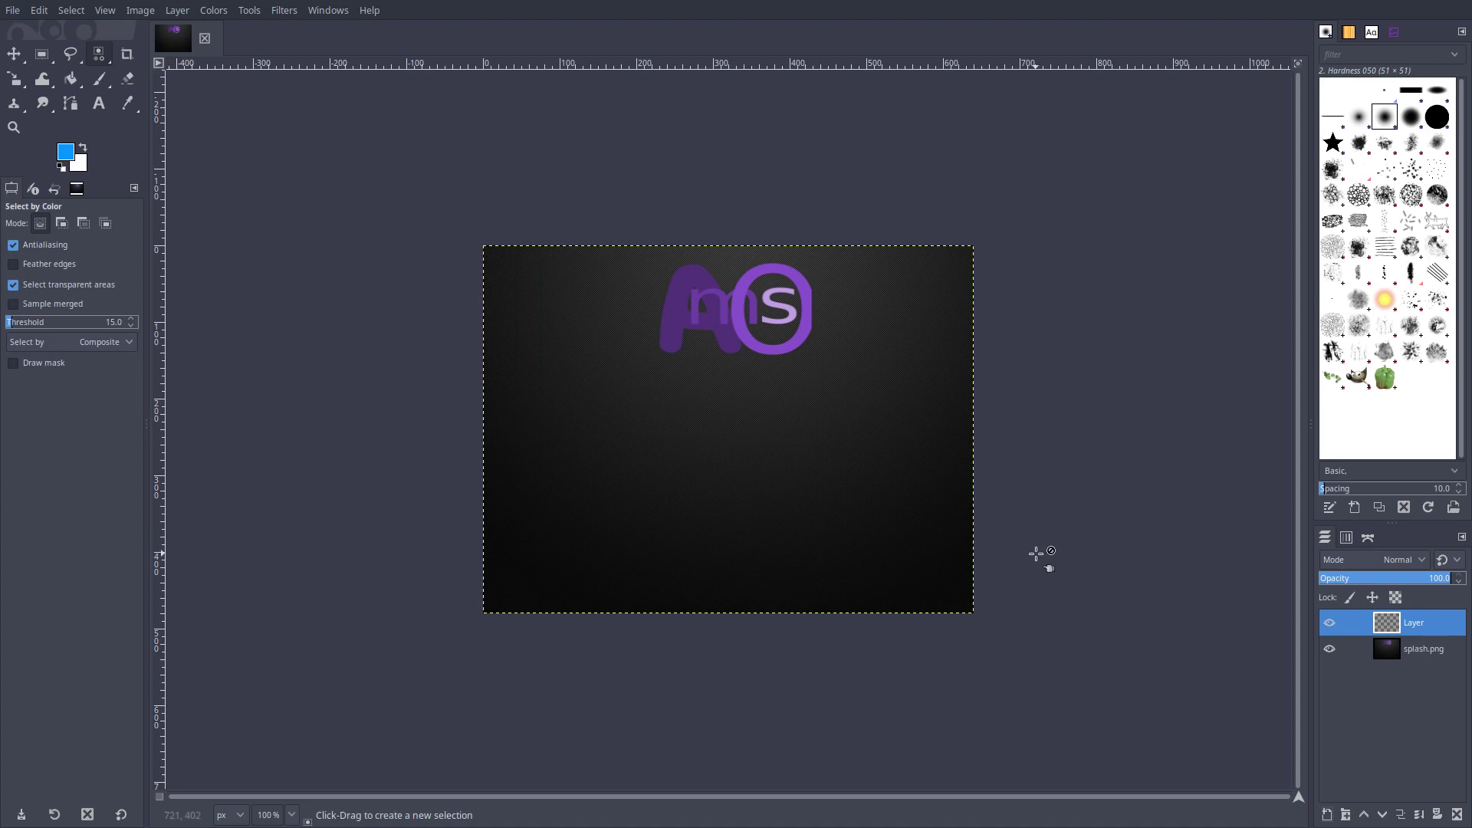
pyautogui.press('F11')
pyautogui.hotkey('ctrl', 'o')
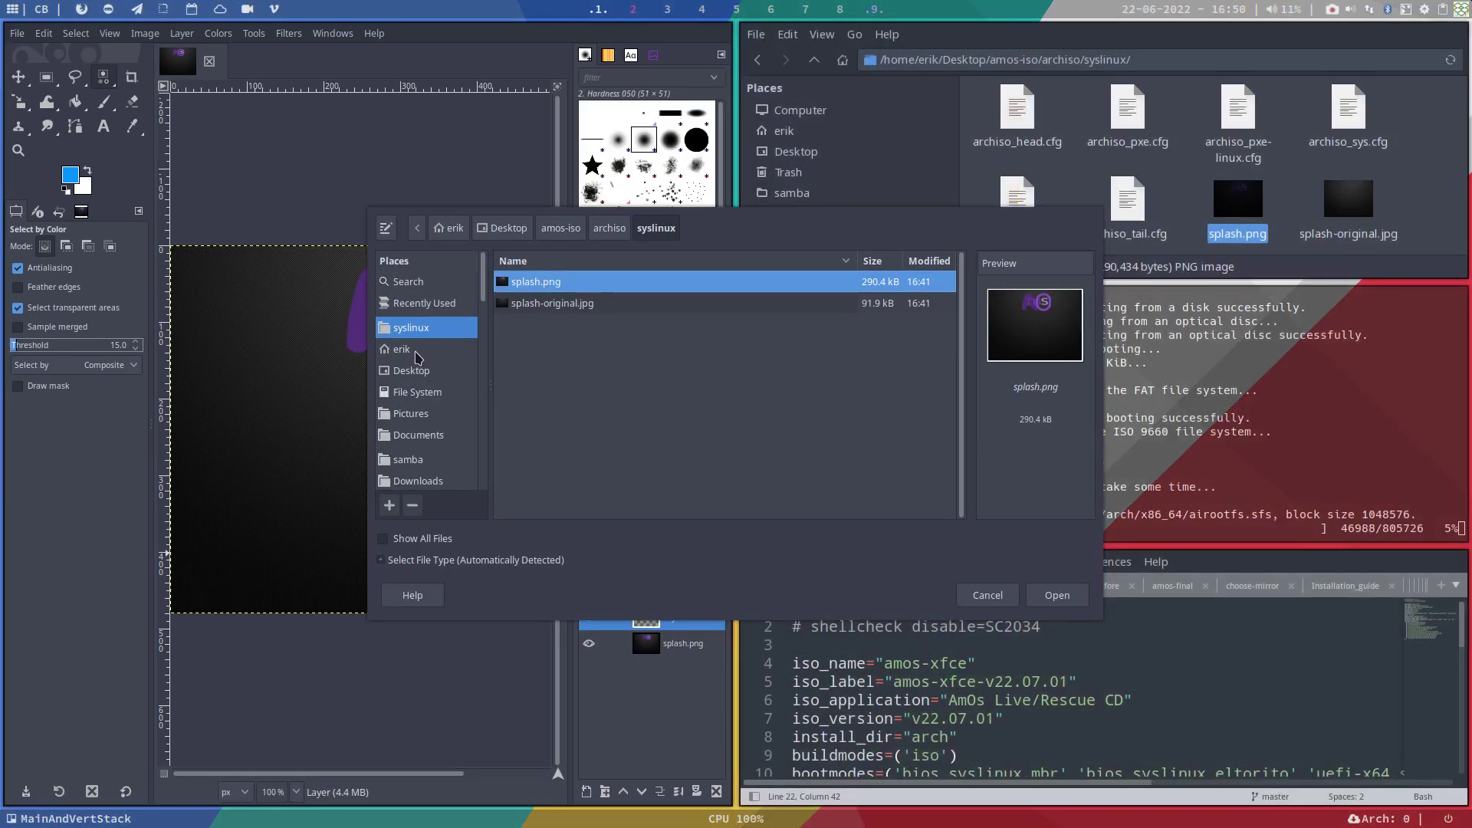
pyautogui.click(415, 352)
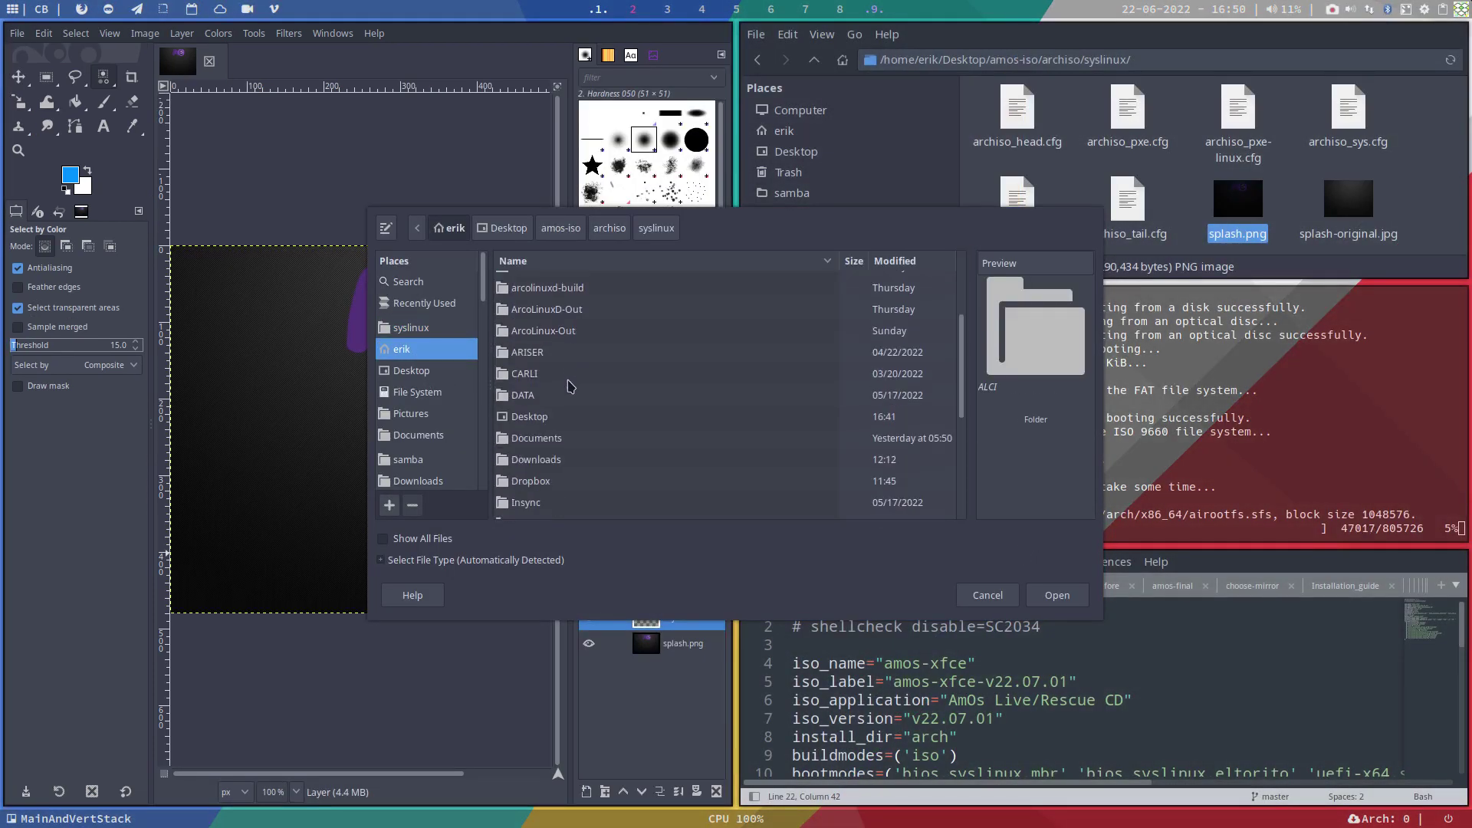
pyautogui.scroll(-2, 571, 386)
pyautogui.doubleClick(546, 434)
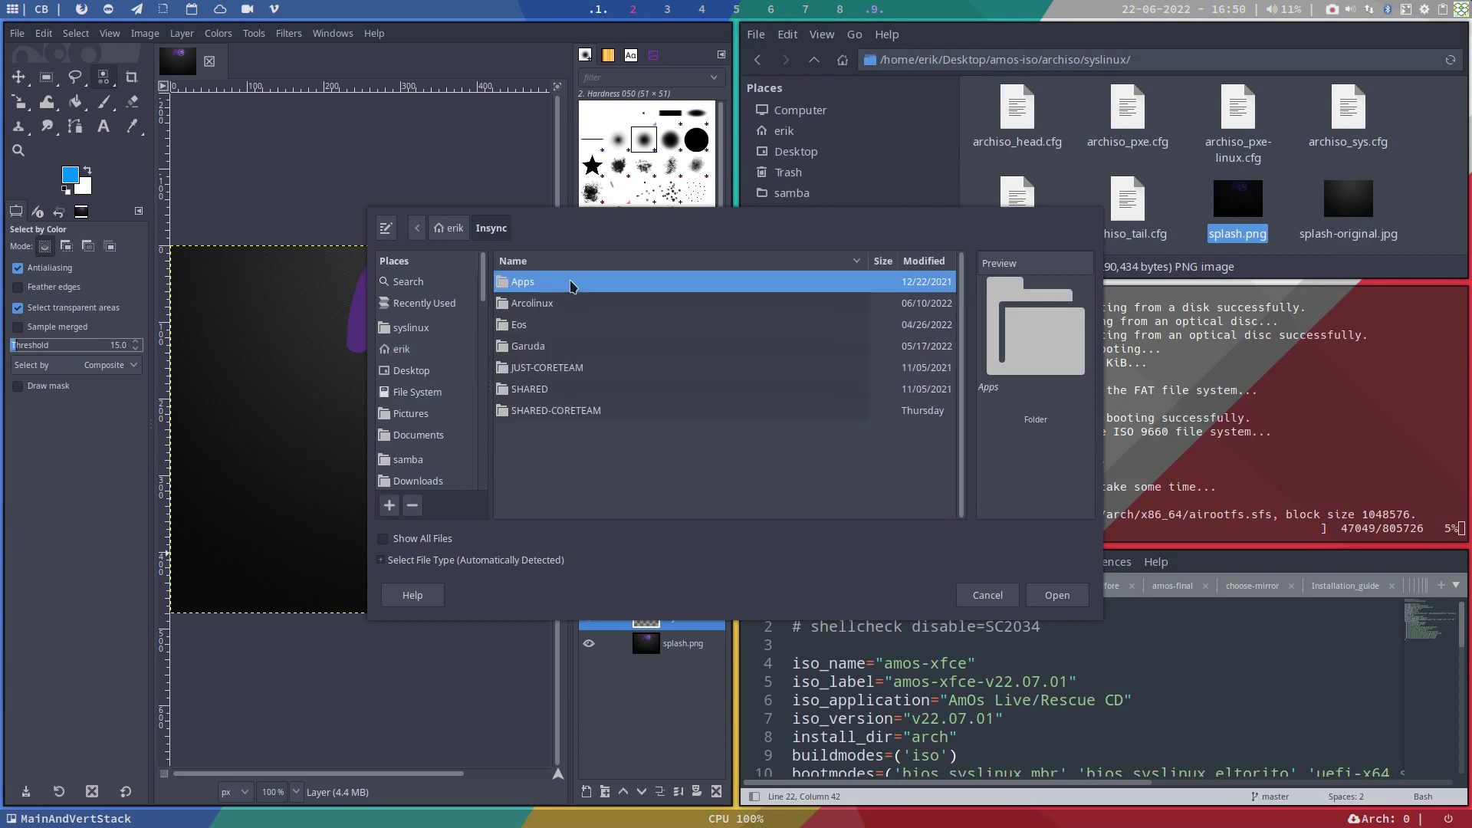
pyautogui.doubleClick(558, 284)
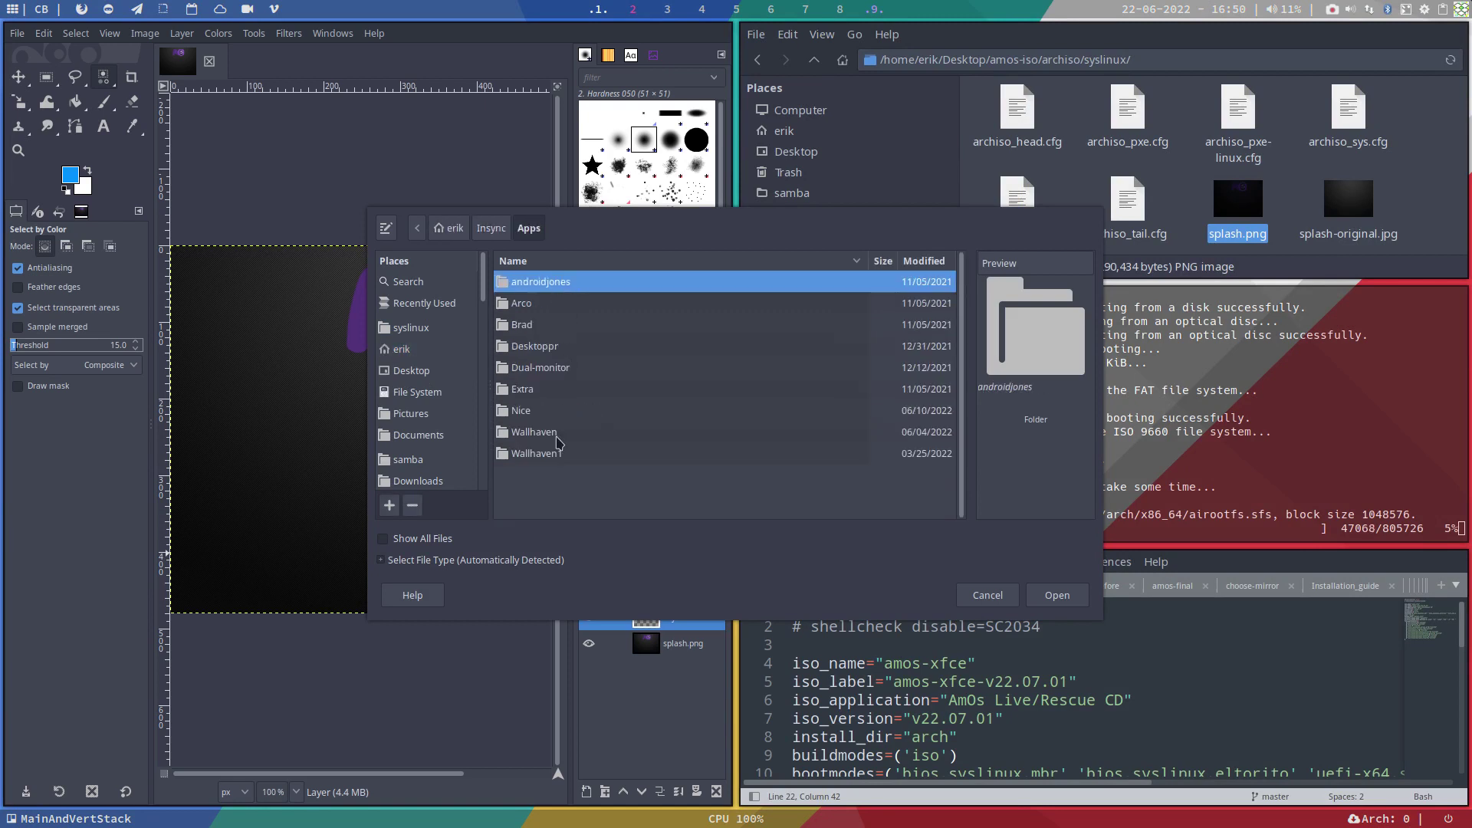
pyautogui.doubleClick(557, 433)
# Step: Compare wallpaper previews, then add wallhaven-0wzk5q.png as a new layer
pyautogui.click(571, 328)
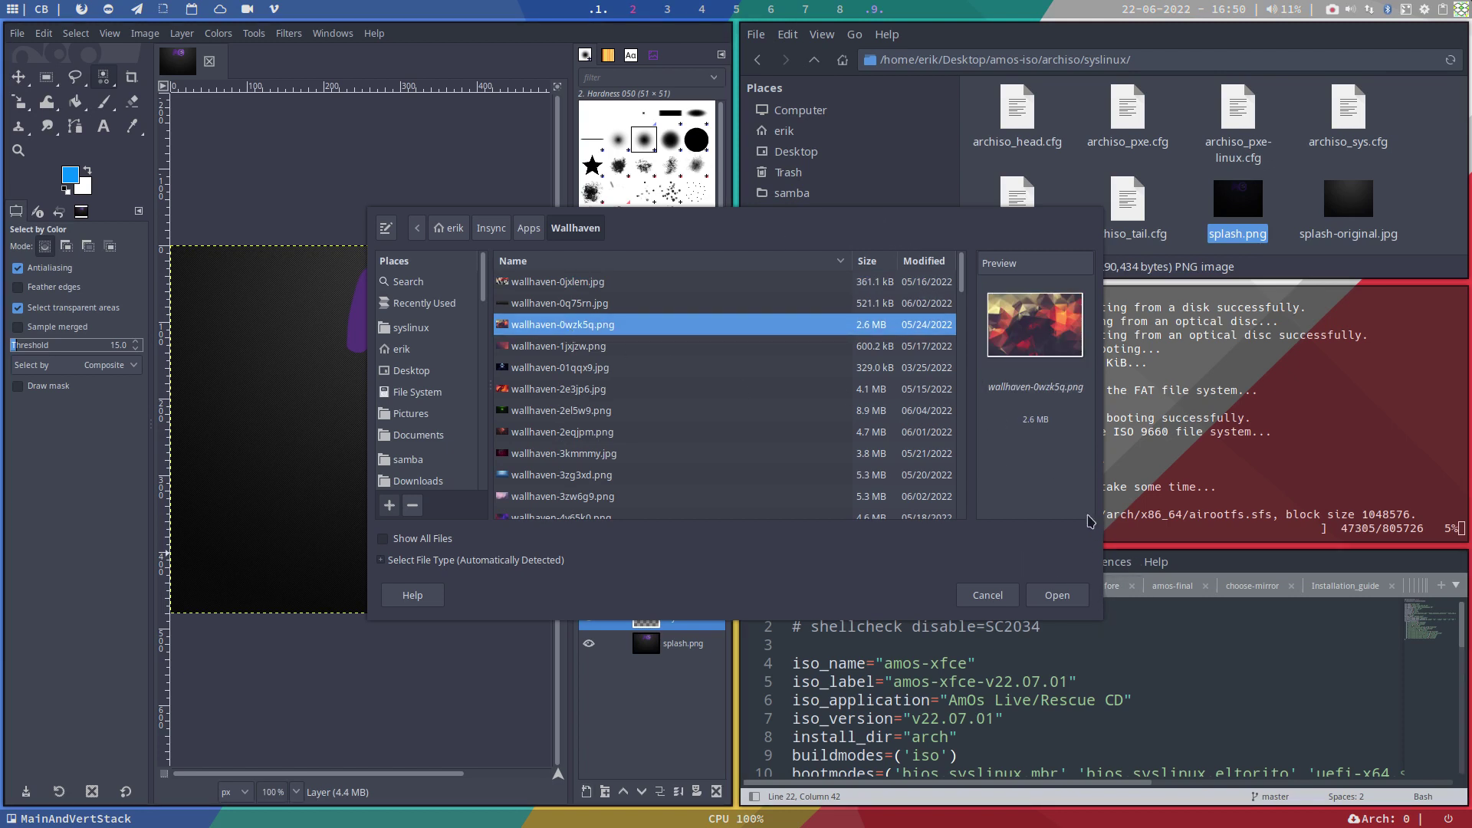
pyautogui.click(583, 349)
pyautogui.click(577, 389)
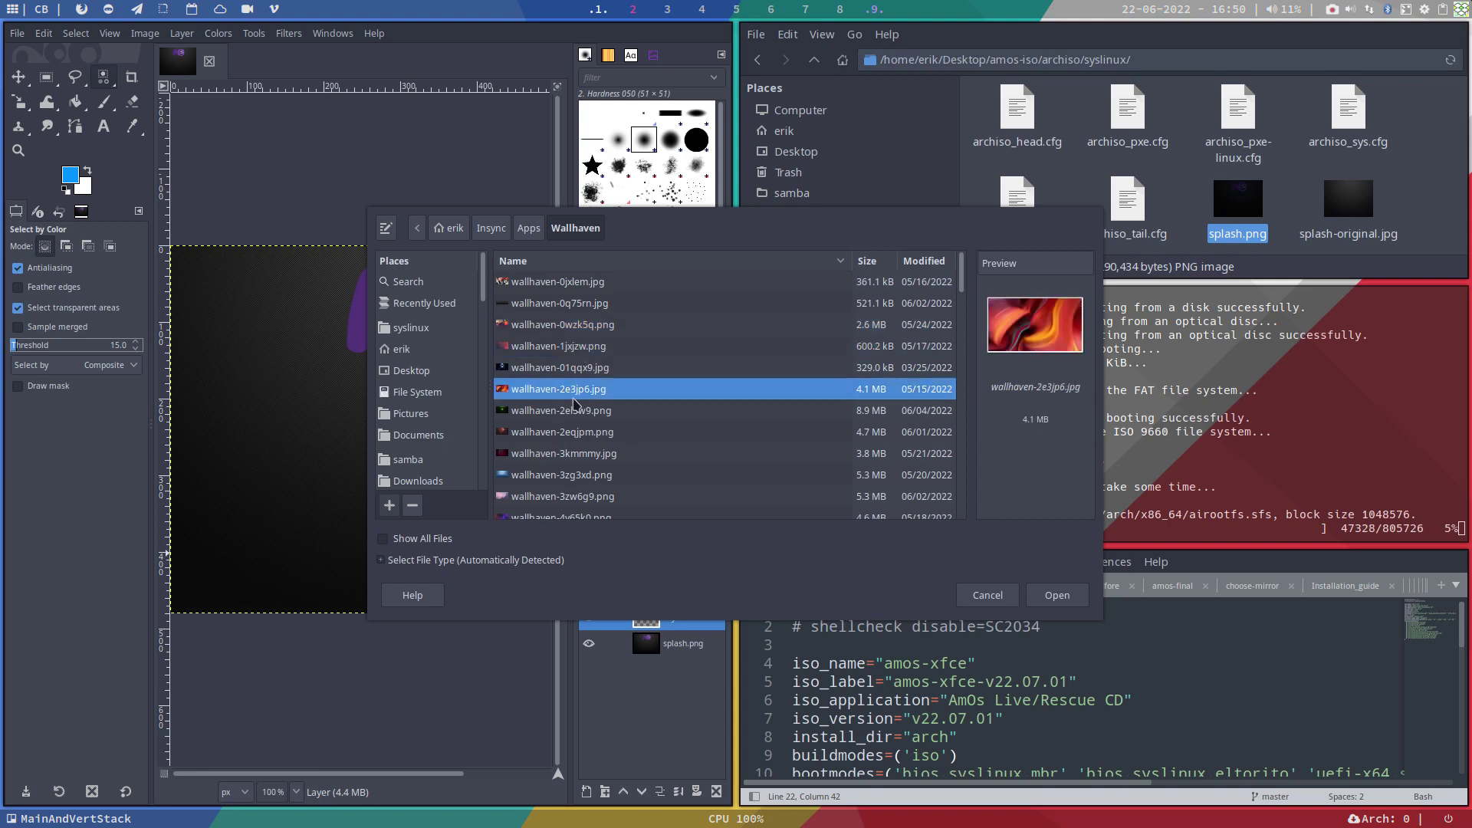
pyautogui.click(582, 433)
pyautogui.click(592, 475)
pyautogui.click(597, 496)
pyautogui.click(592, 453)
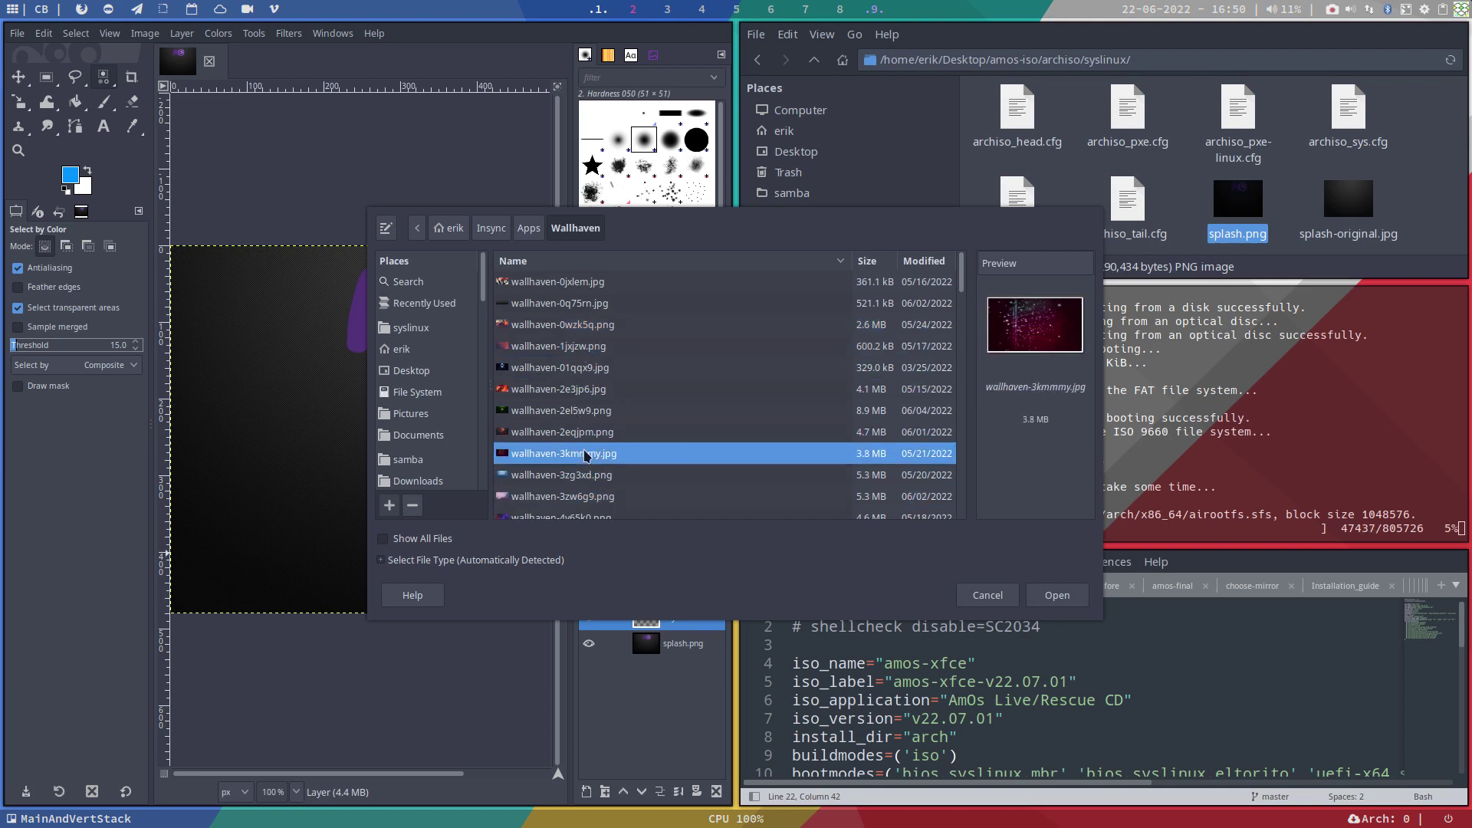
pyautogui.click(587, 389)
pyautogui.click(581, 367)
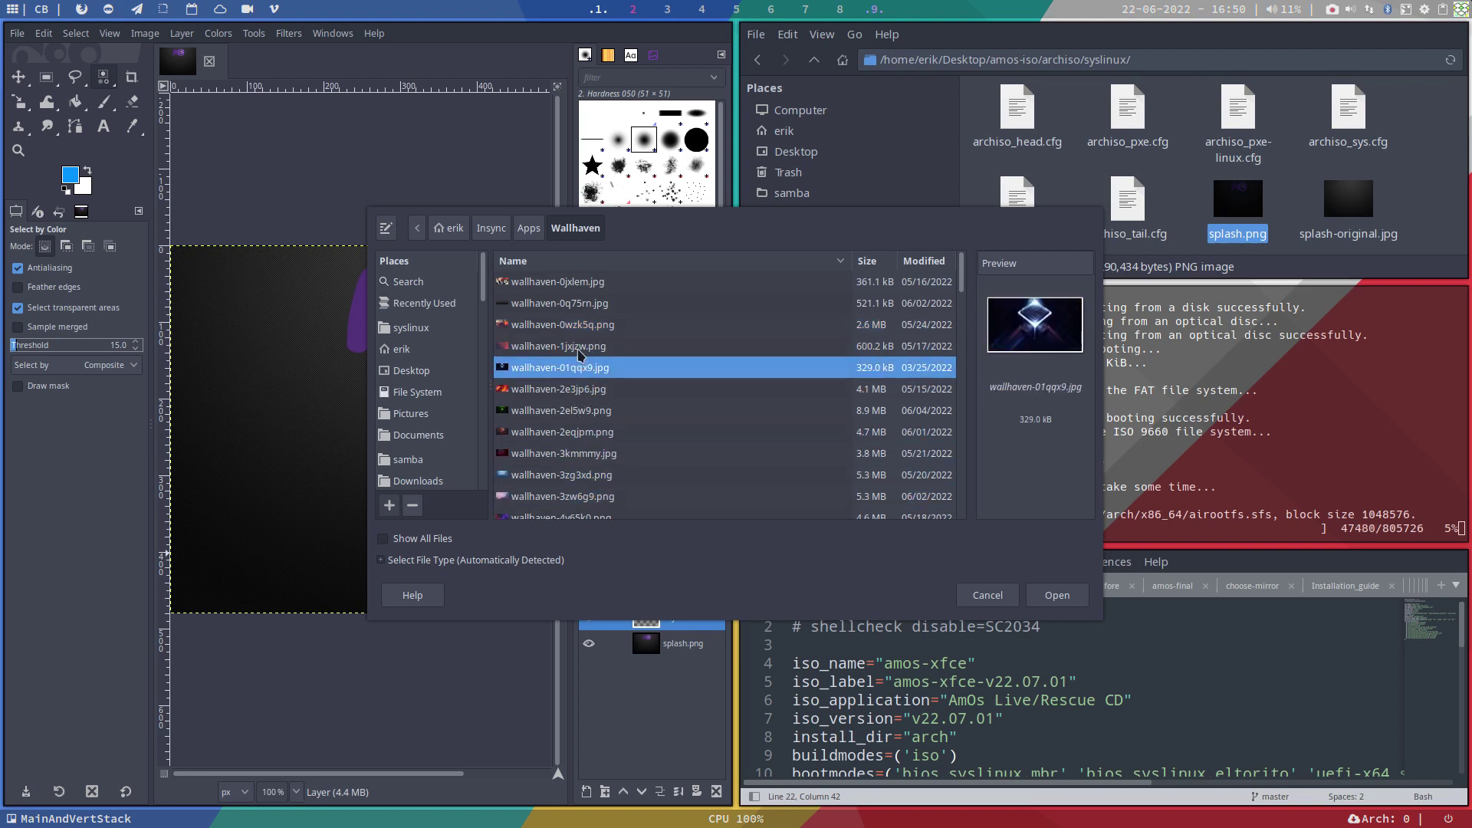
pyautogui.click(581, 349)
pyautogui.click(577, 324)
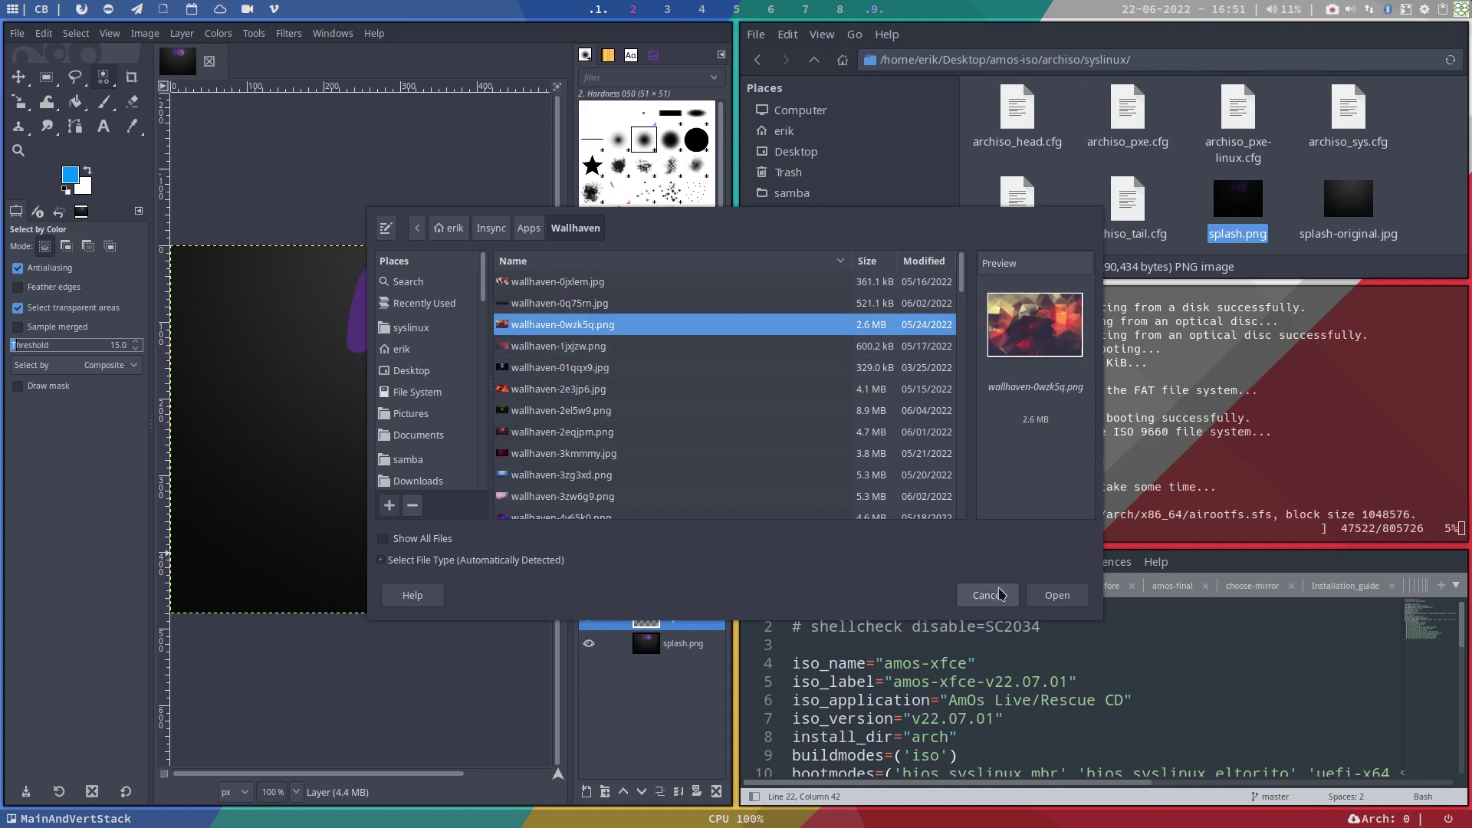
pyautogui.click(1058, 595)
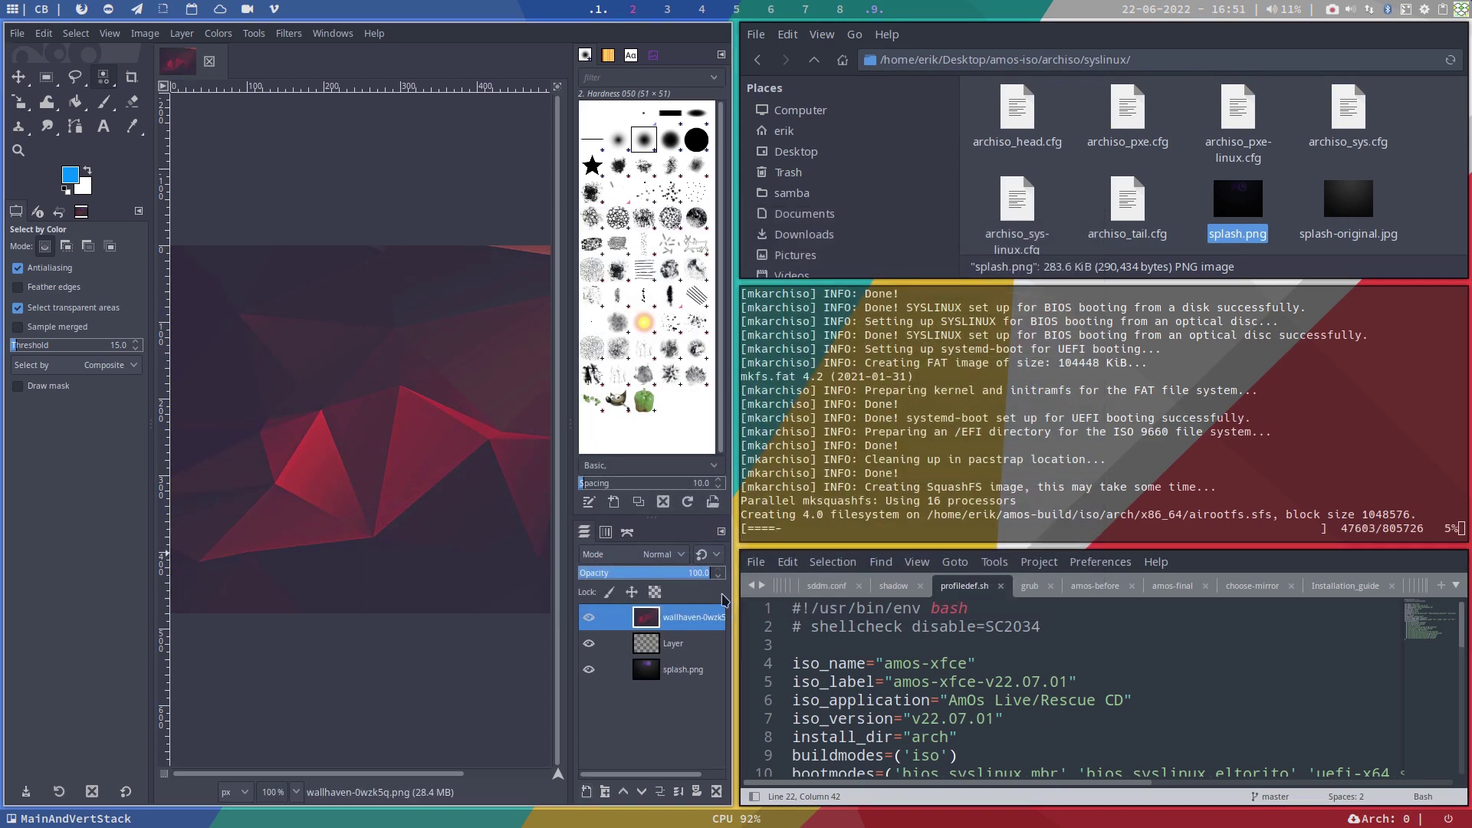
# Step: Bring up Open as Layers again from the File menu
pyautogui.press('super+f')
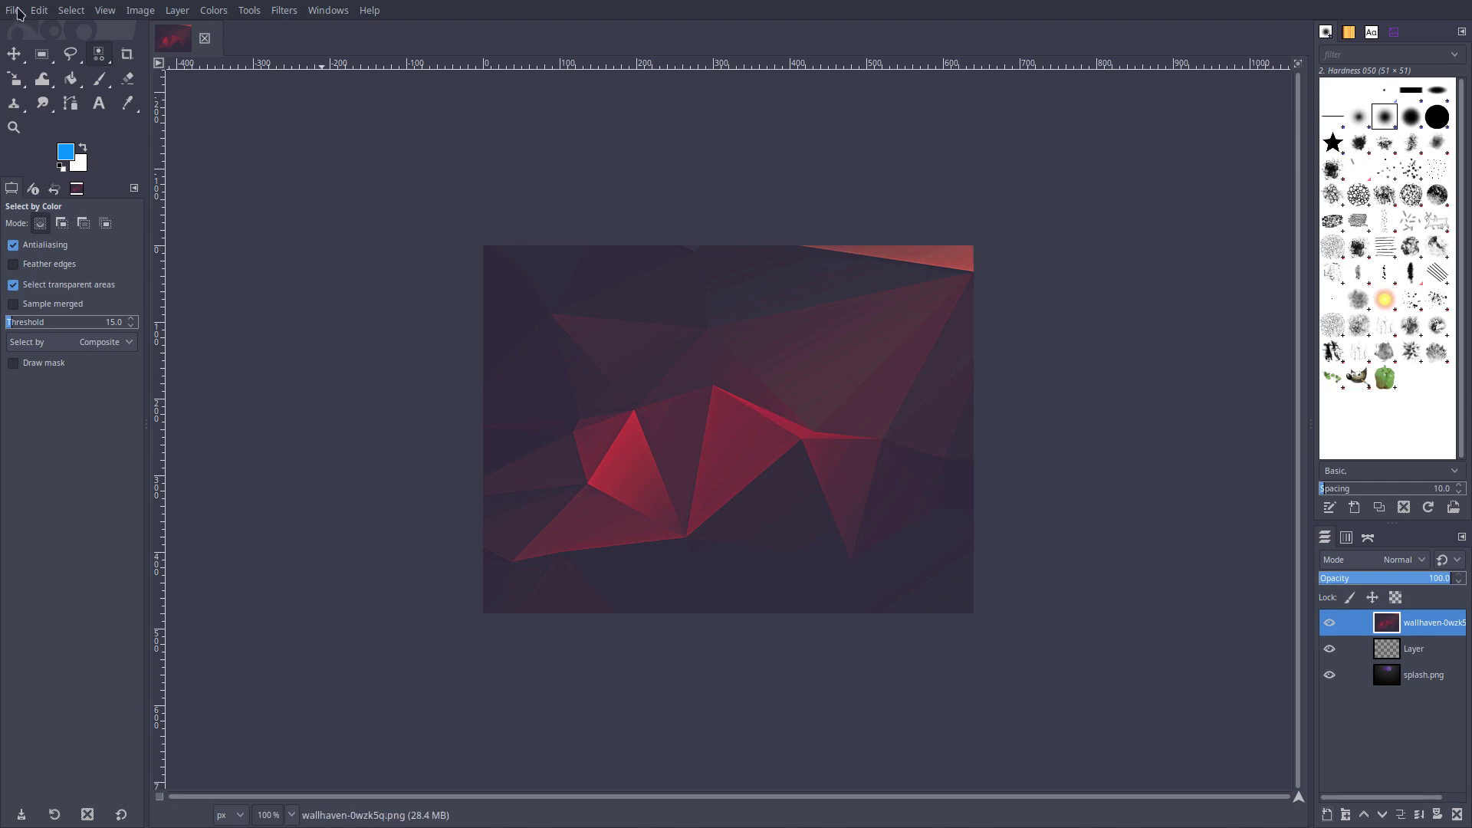
pyautogui.press('F11')
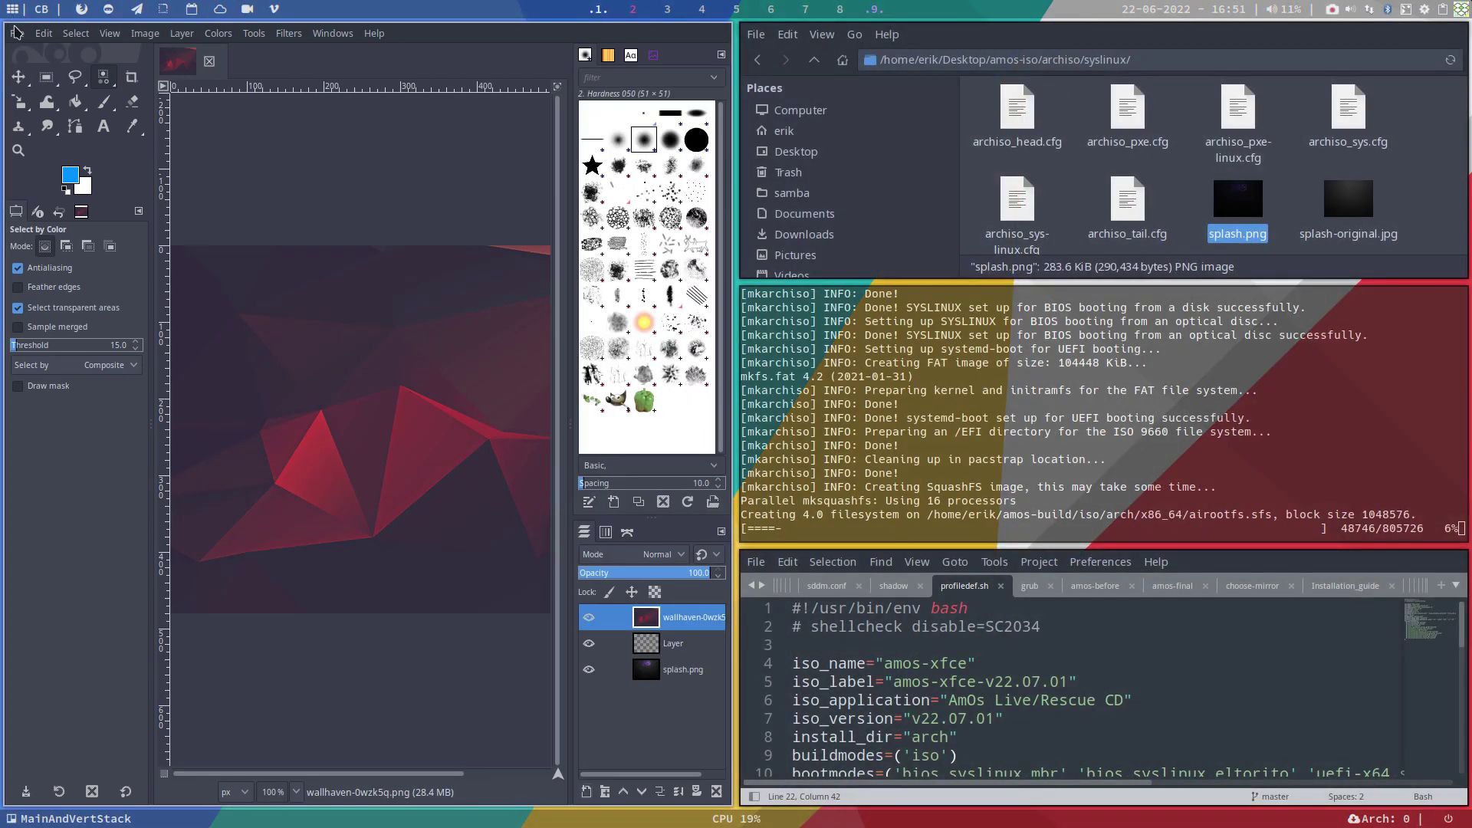
pyautogui.click(17, 32)
pyautogui.click(54, 118)
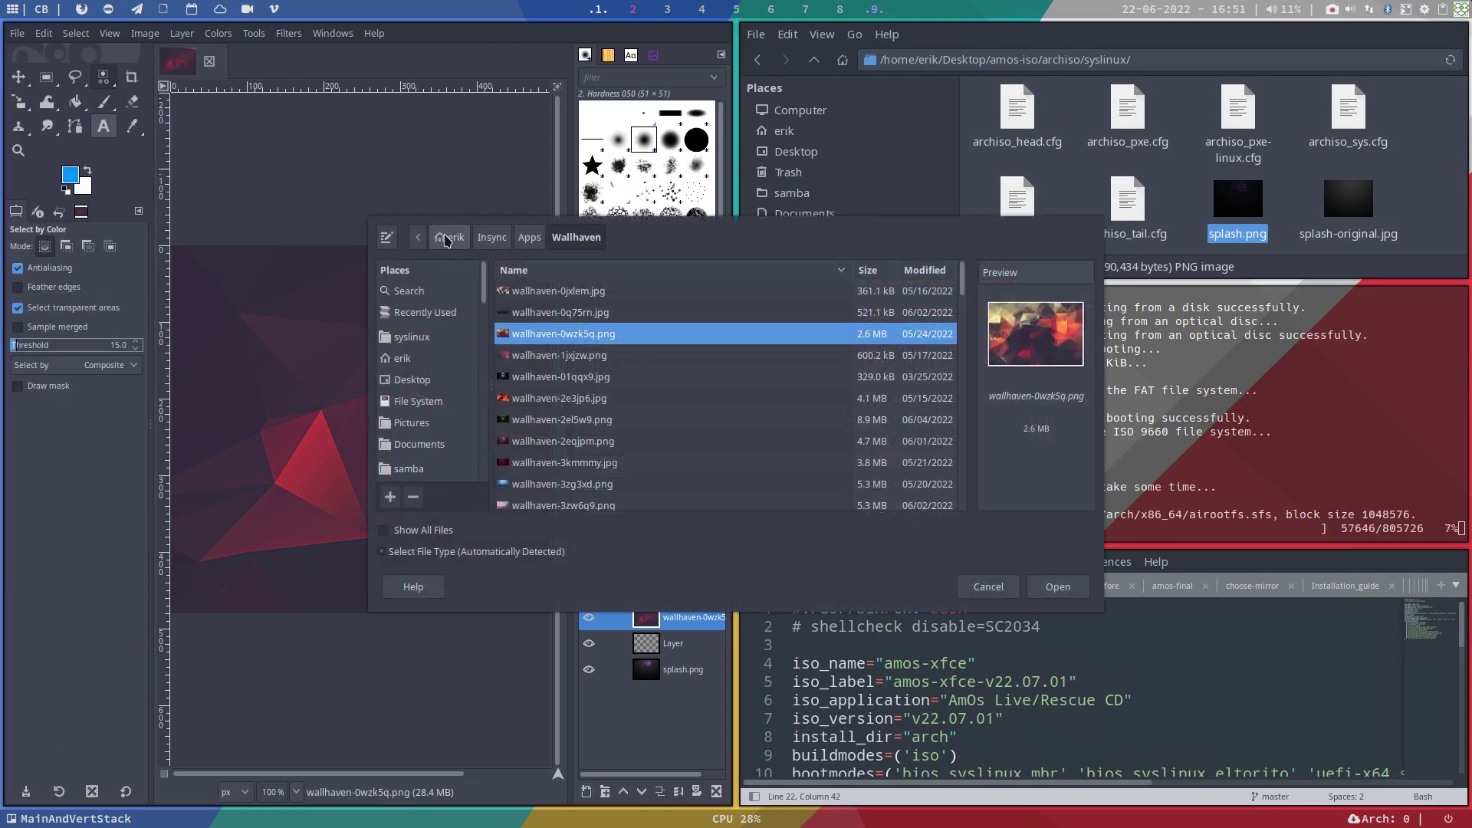
# Step: Show hidden files and browse to ~/.config/arcolinux-logo in the file dialog
pyautogui.click(447, 240)
pyautogui.scroll(5, 548, 383)
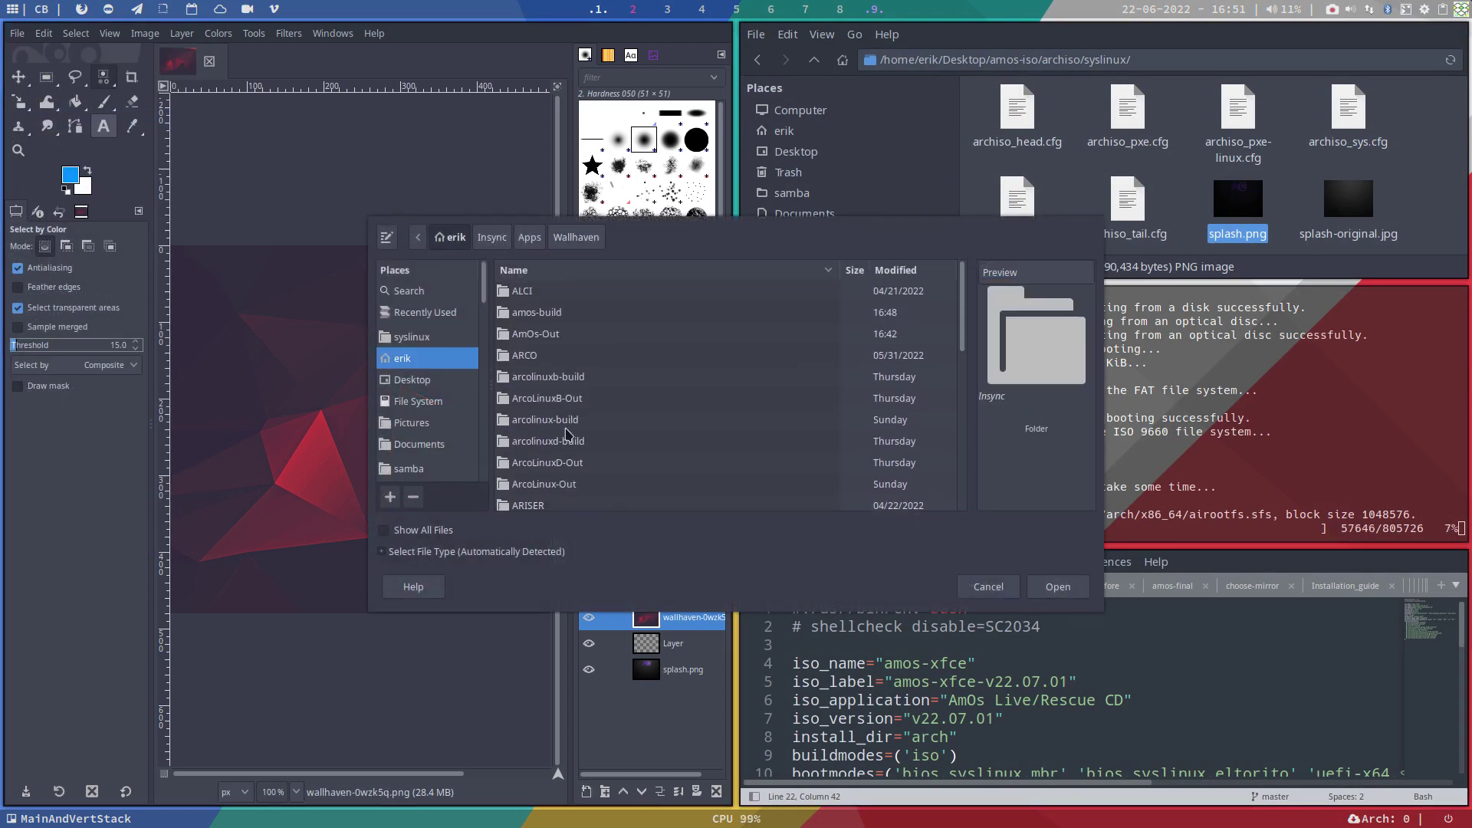
pyautogui.hotkey('ctrl', 'h')
pyautogui.scroll(20, 575, 333)
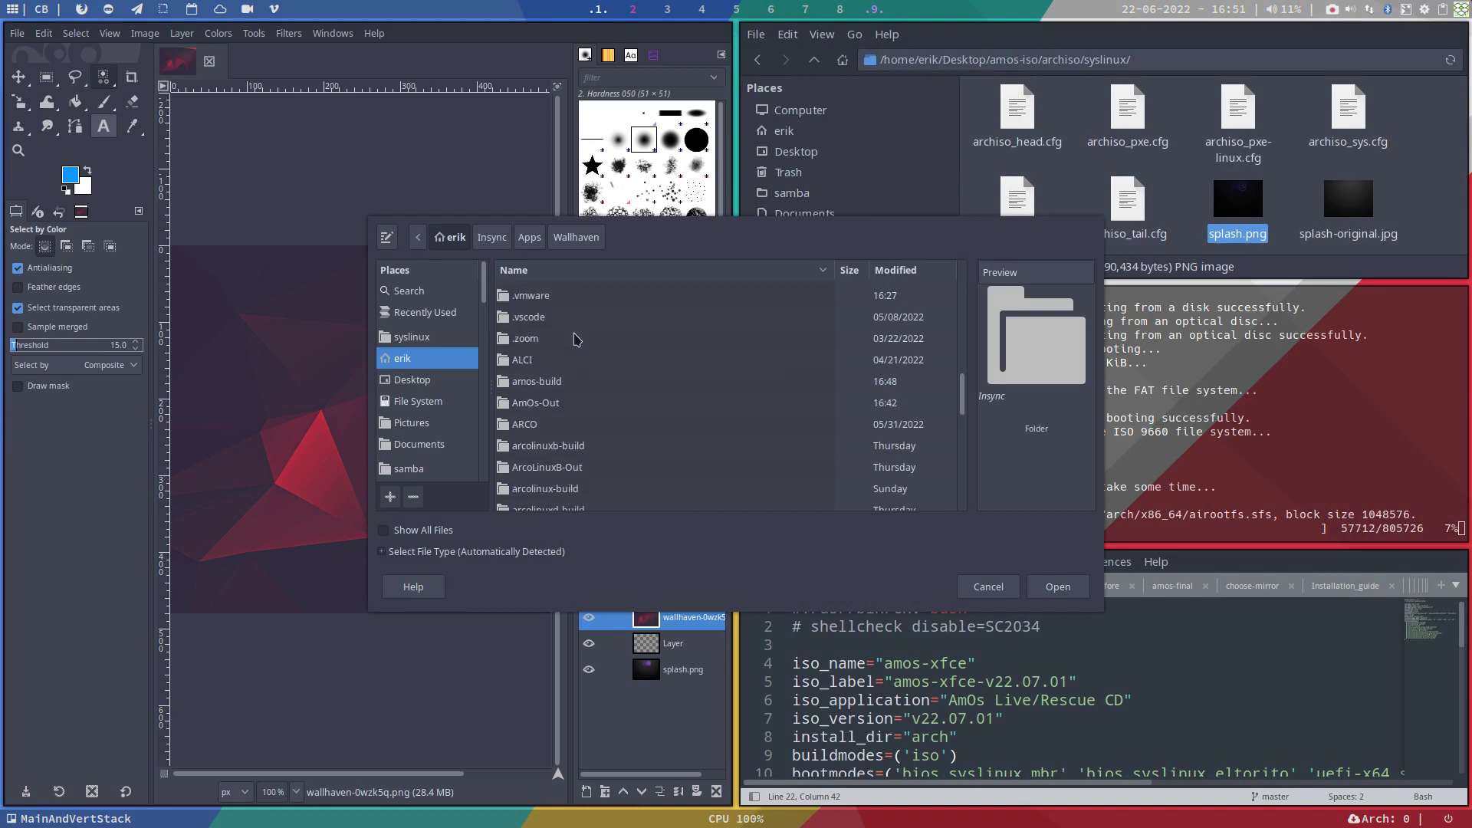
pyautogui.doubleClick(560, 420)
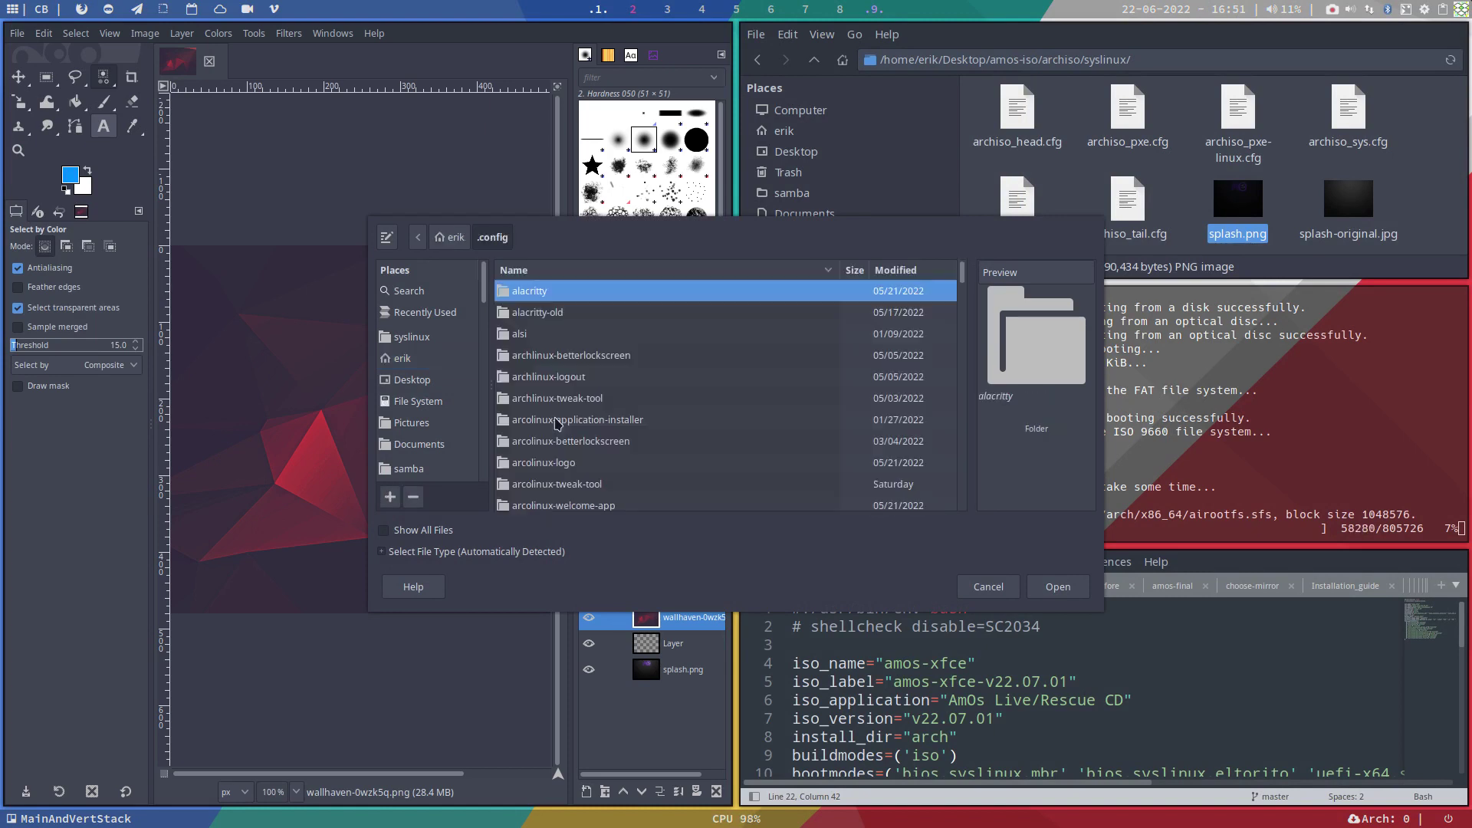
pyautogui.click(571, 379)
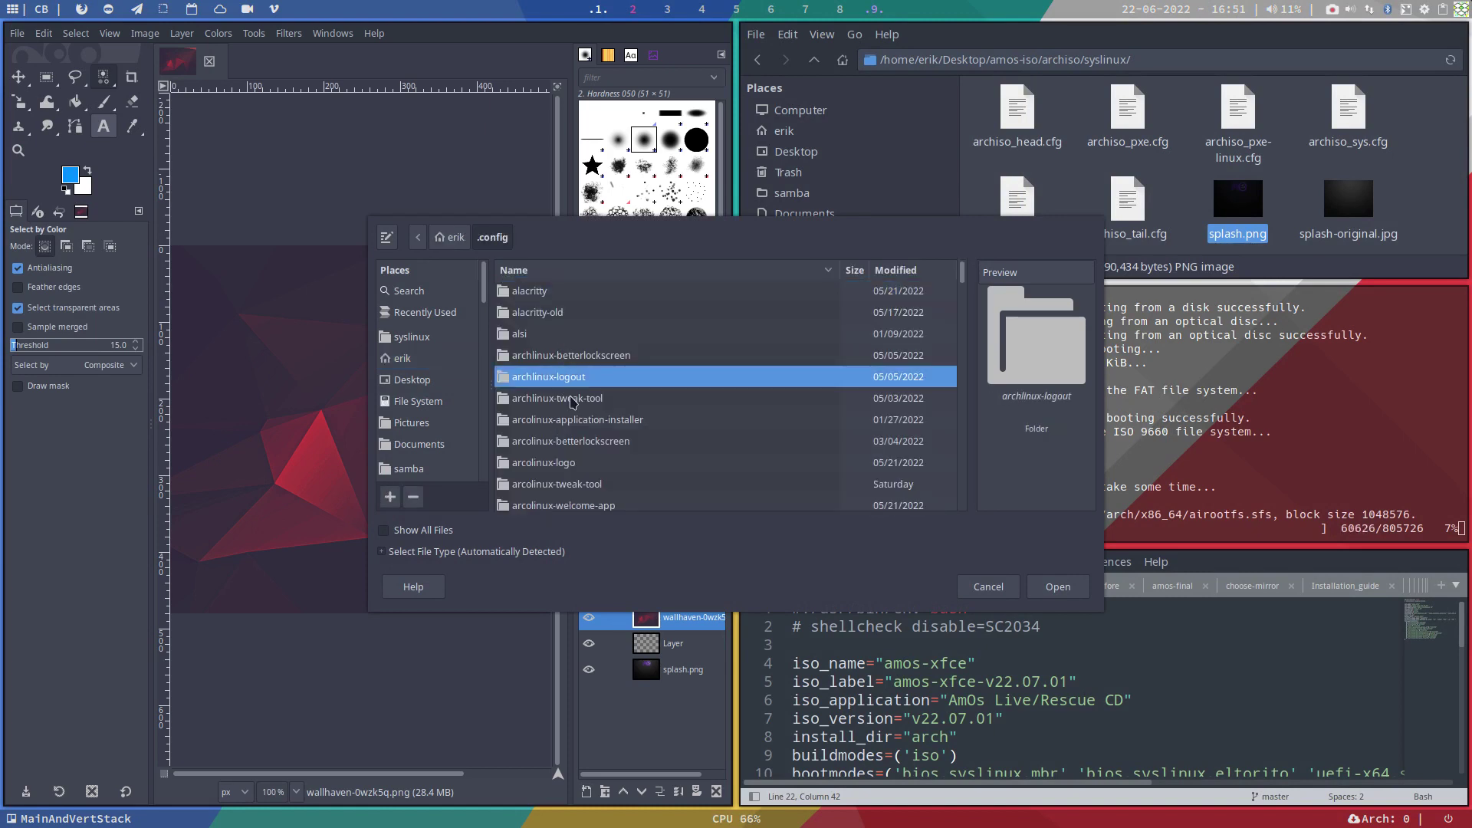
pyautogui.doubleClick(578, 464)
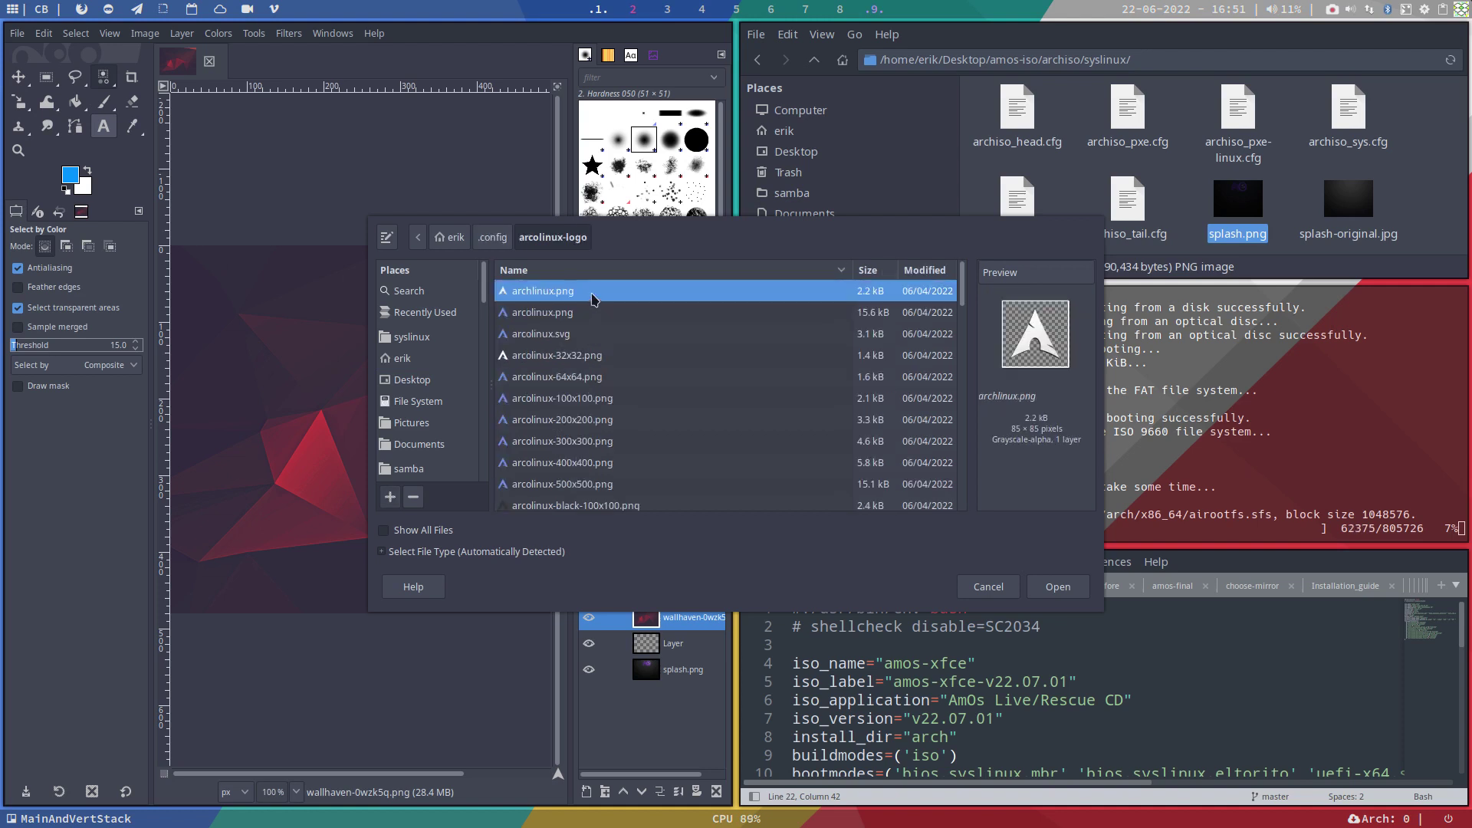
# Step: Compare the logo size variants, then open arcolinux-white.png as a new layer
pyautogui.click(585, 320)
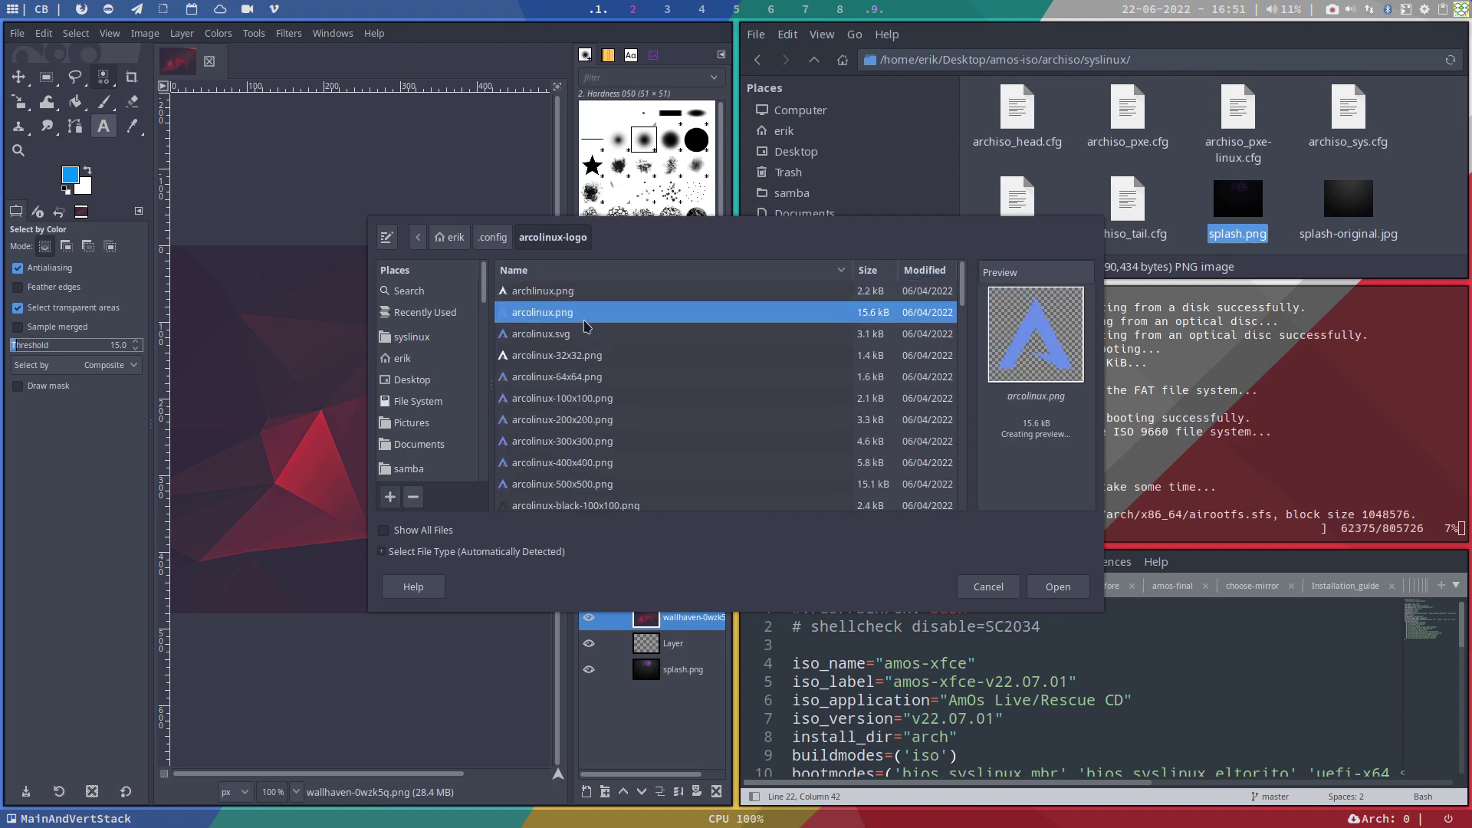
pyautogui.click(581, 338)
pyautogui.click(576, 357)
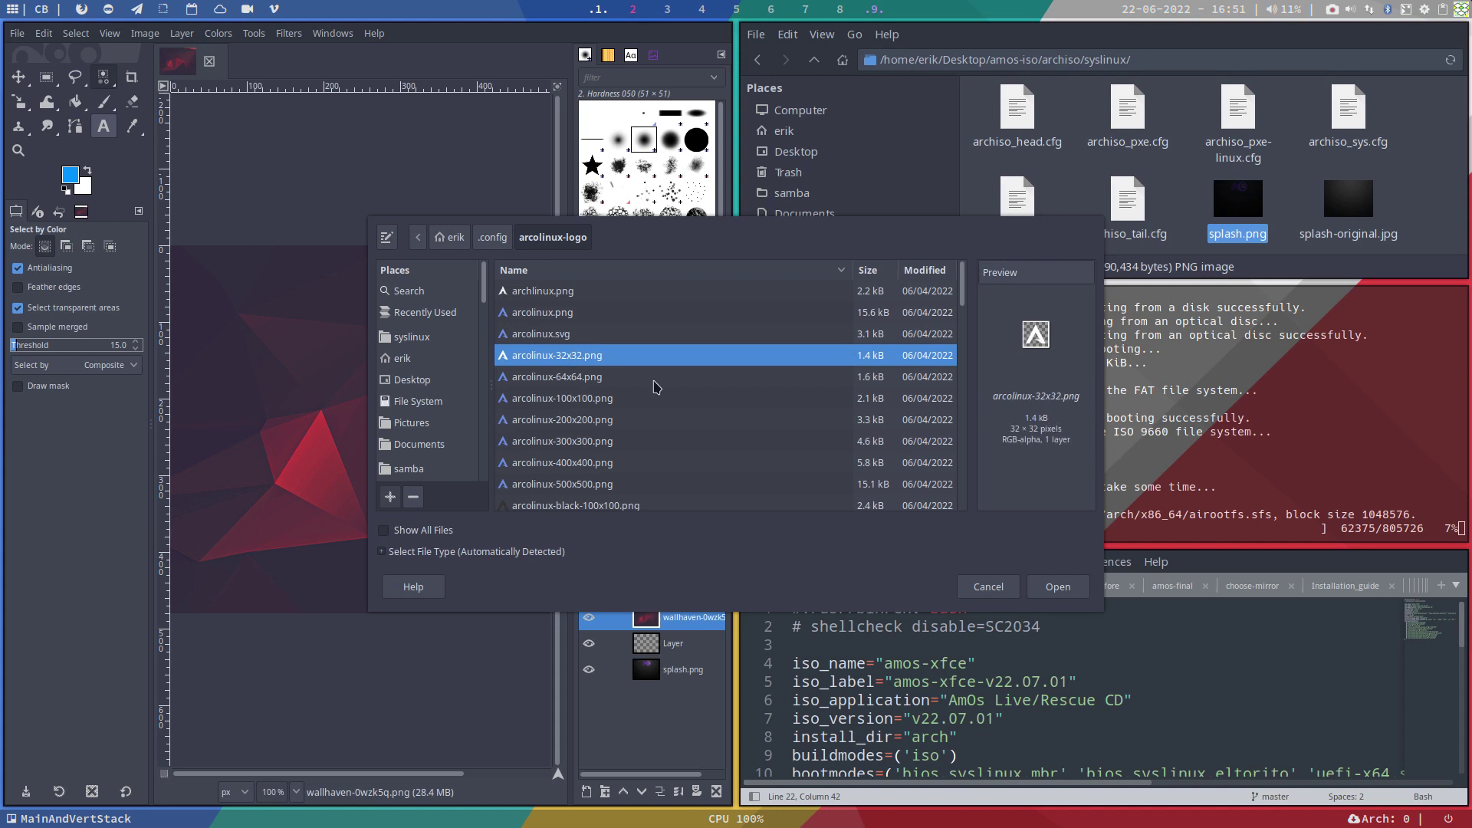
pyautogui.click(586, 379)
pyautogui.click(592, 400)
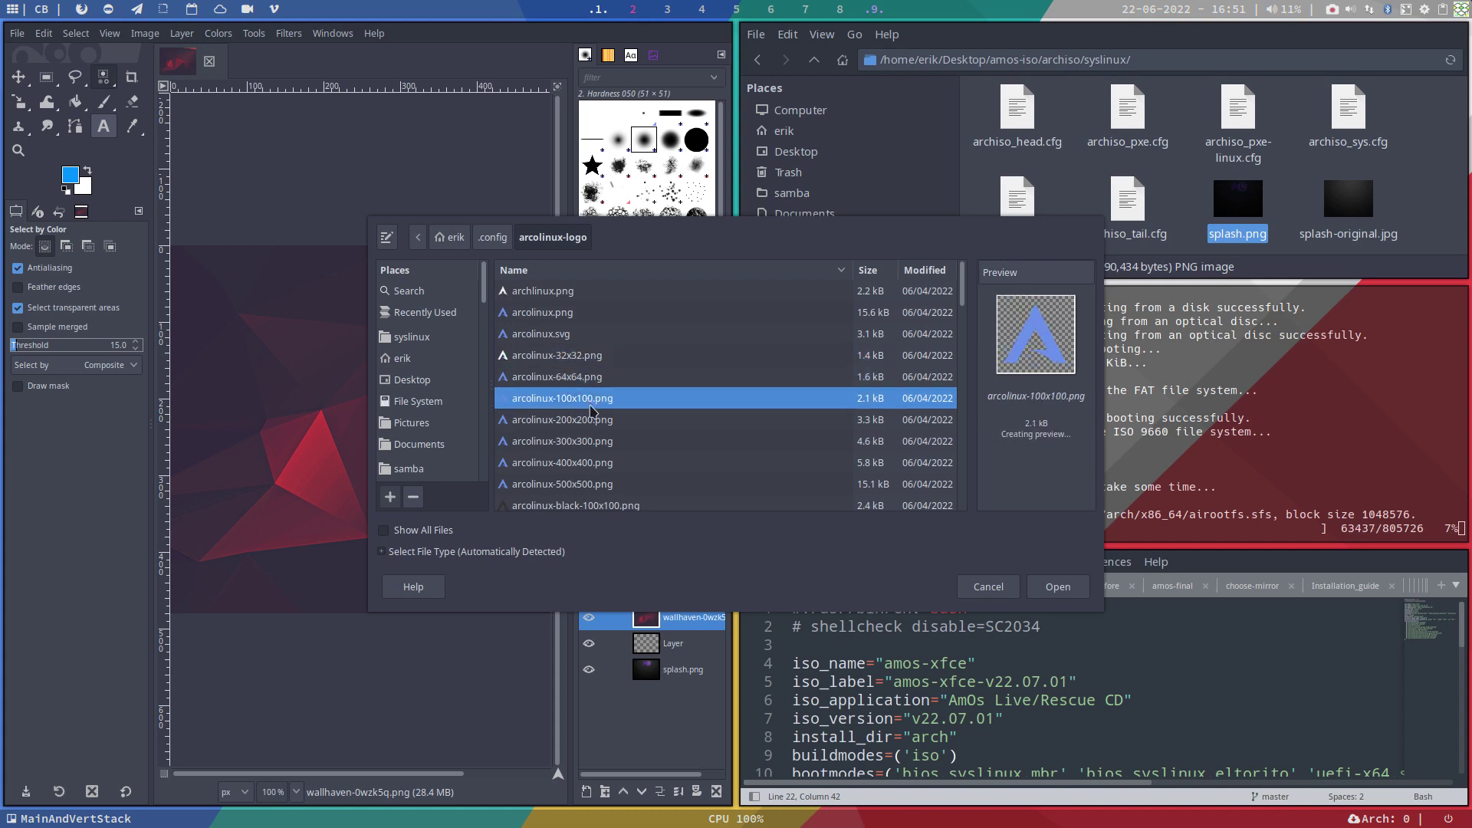
pyautogui.click(595, 422)
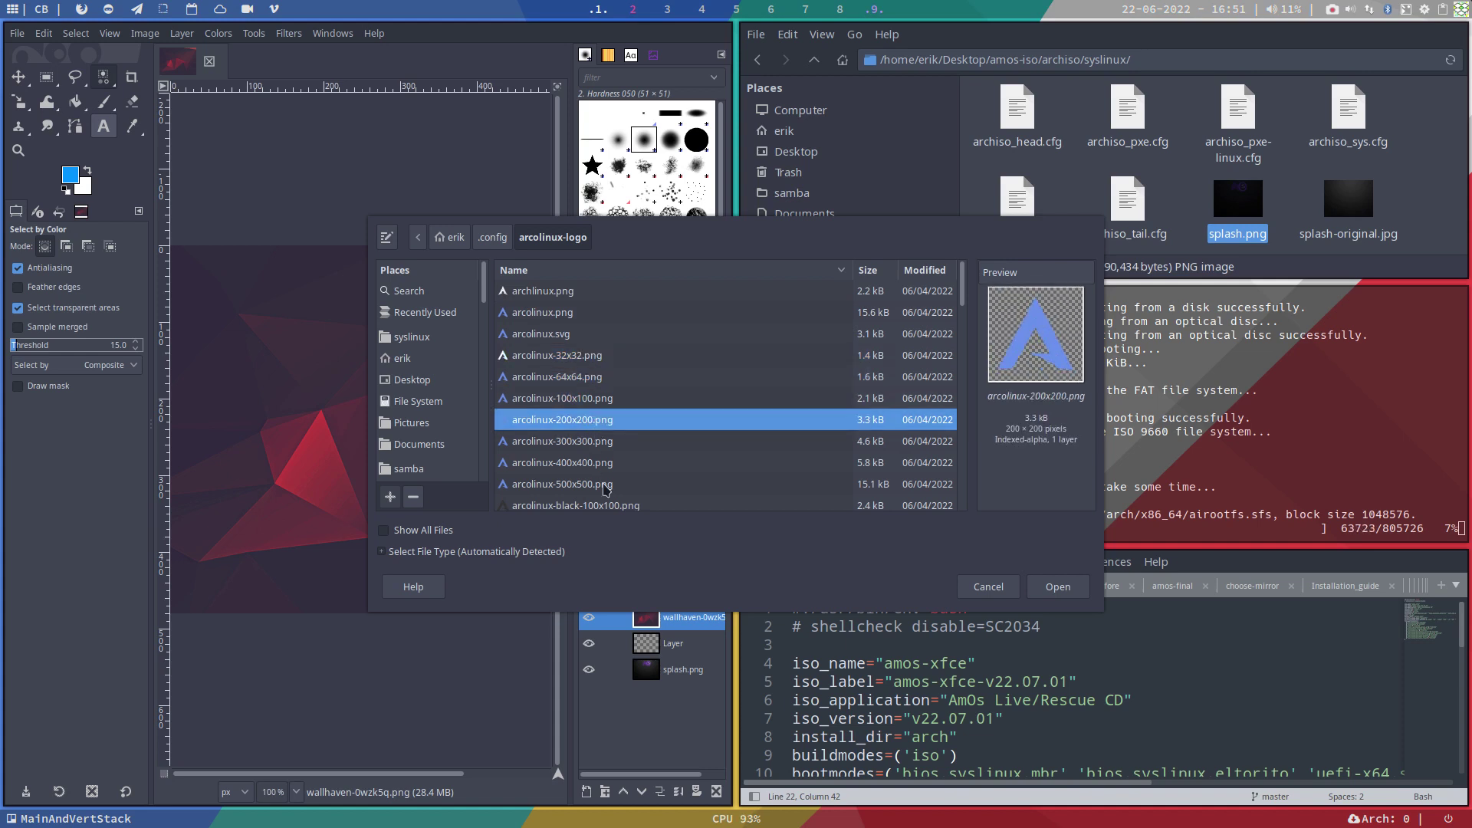
pyautogui.click(598, 398)
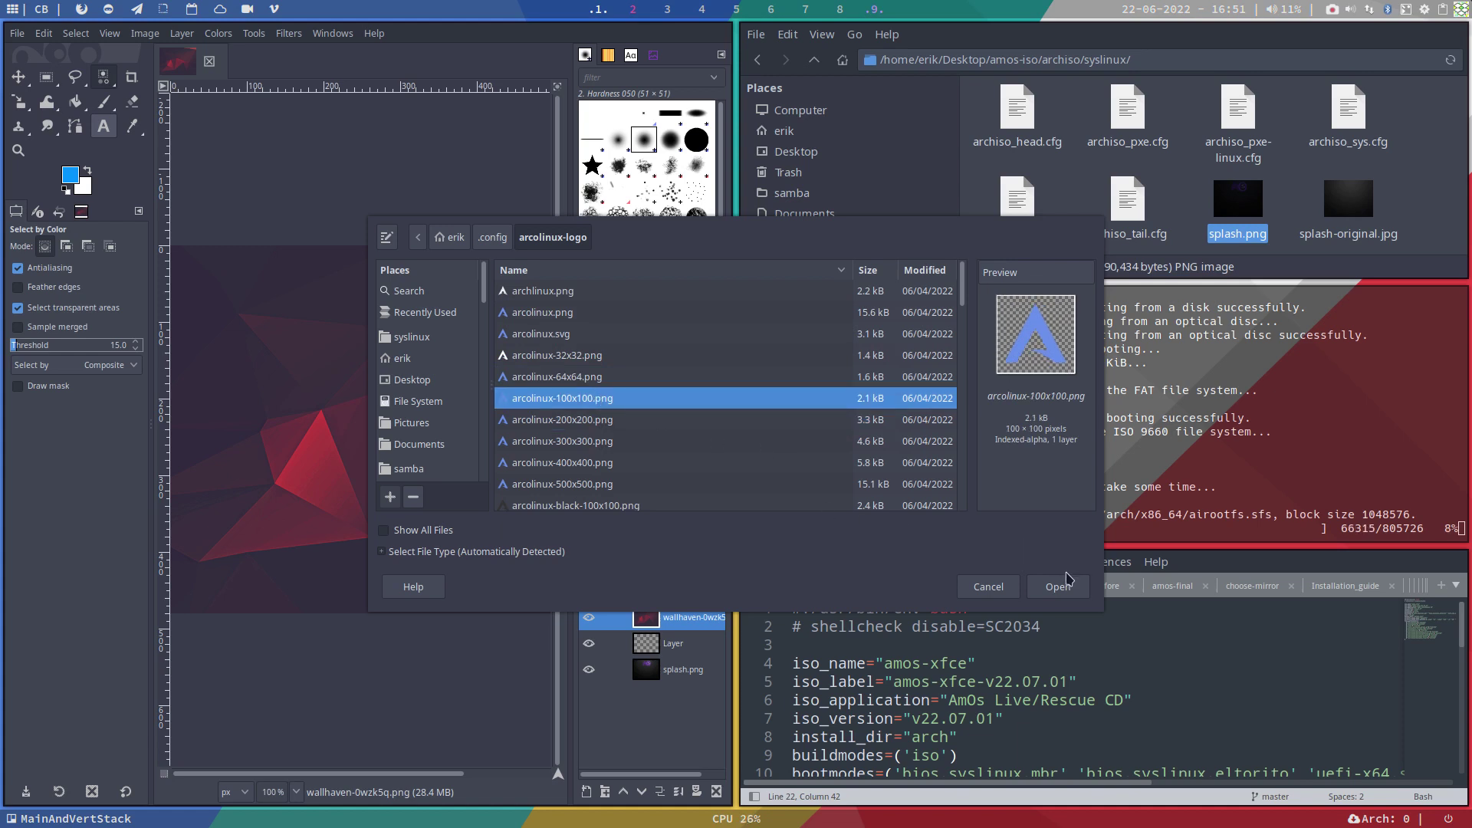
pyautogui.scroll(-10, 644, 375)
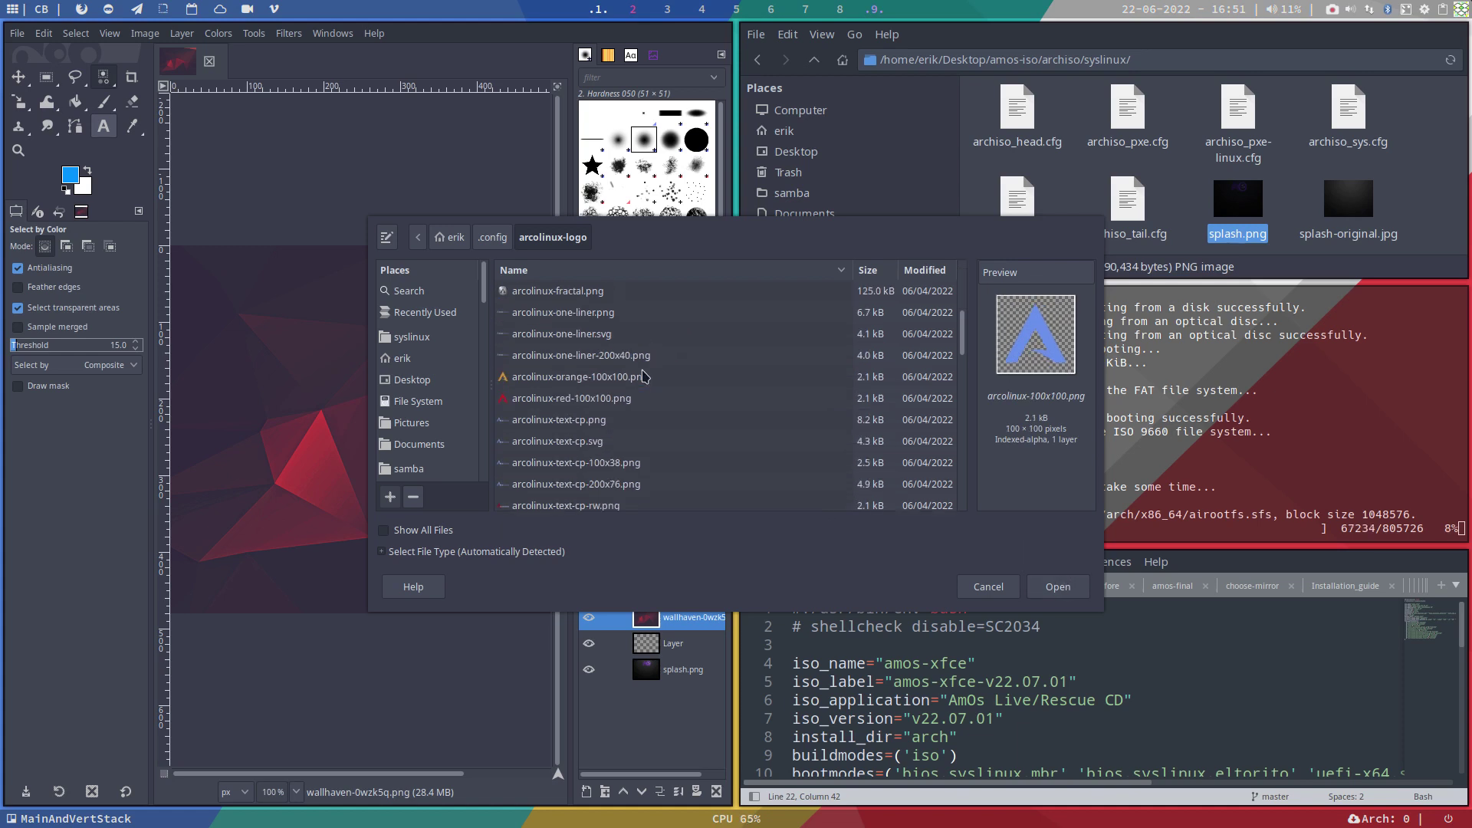
pyautogui.scroll(-3, 644, 375)
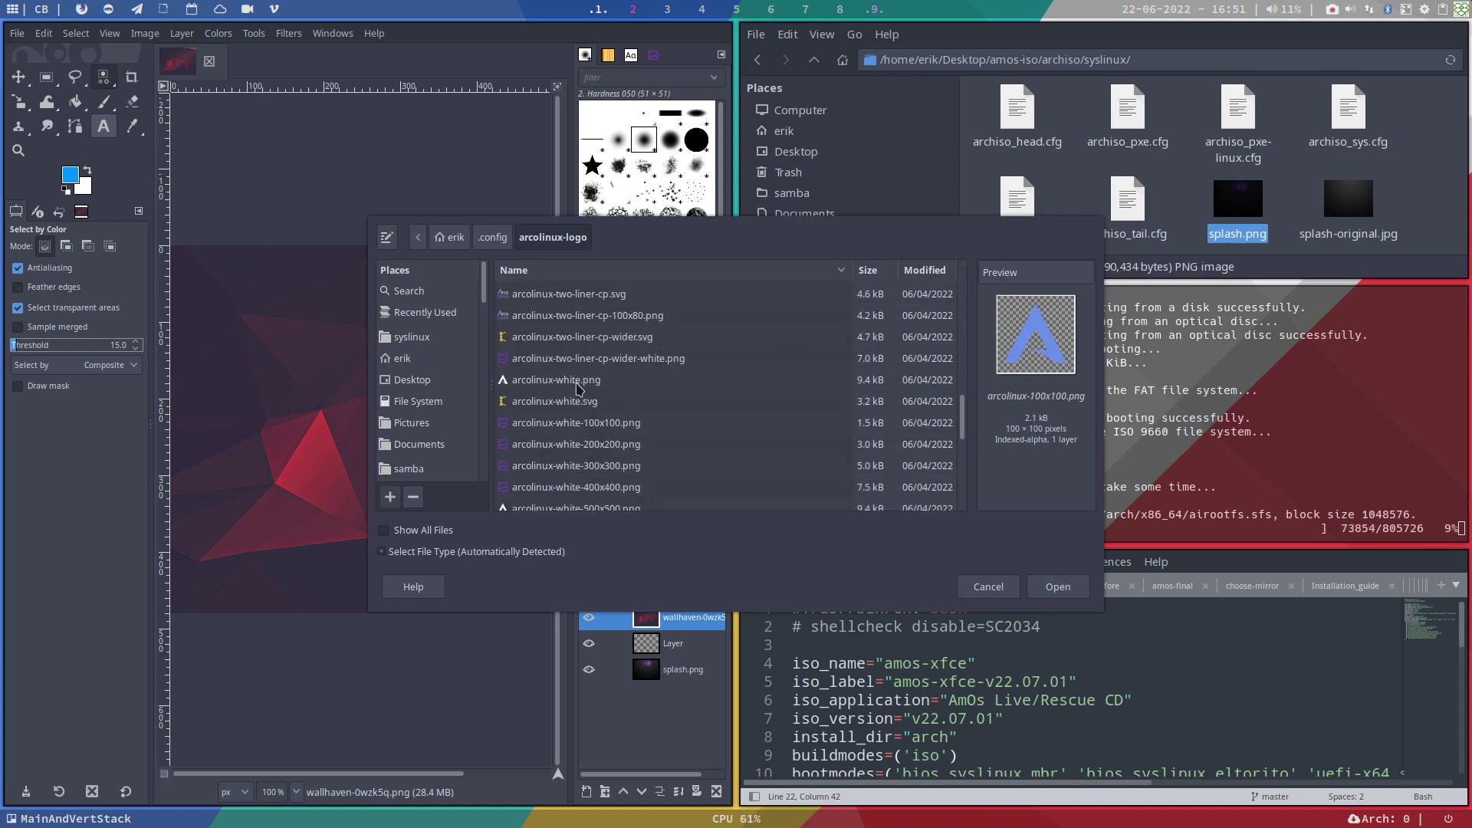
pyautogui.click(644, 379)
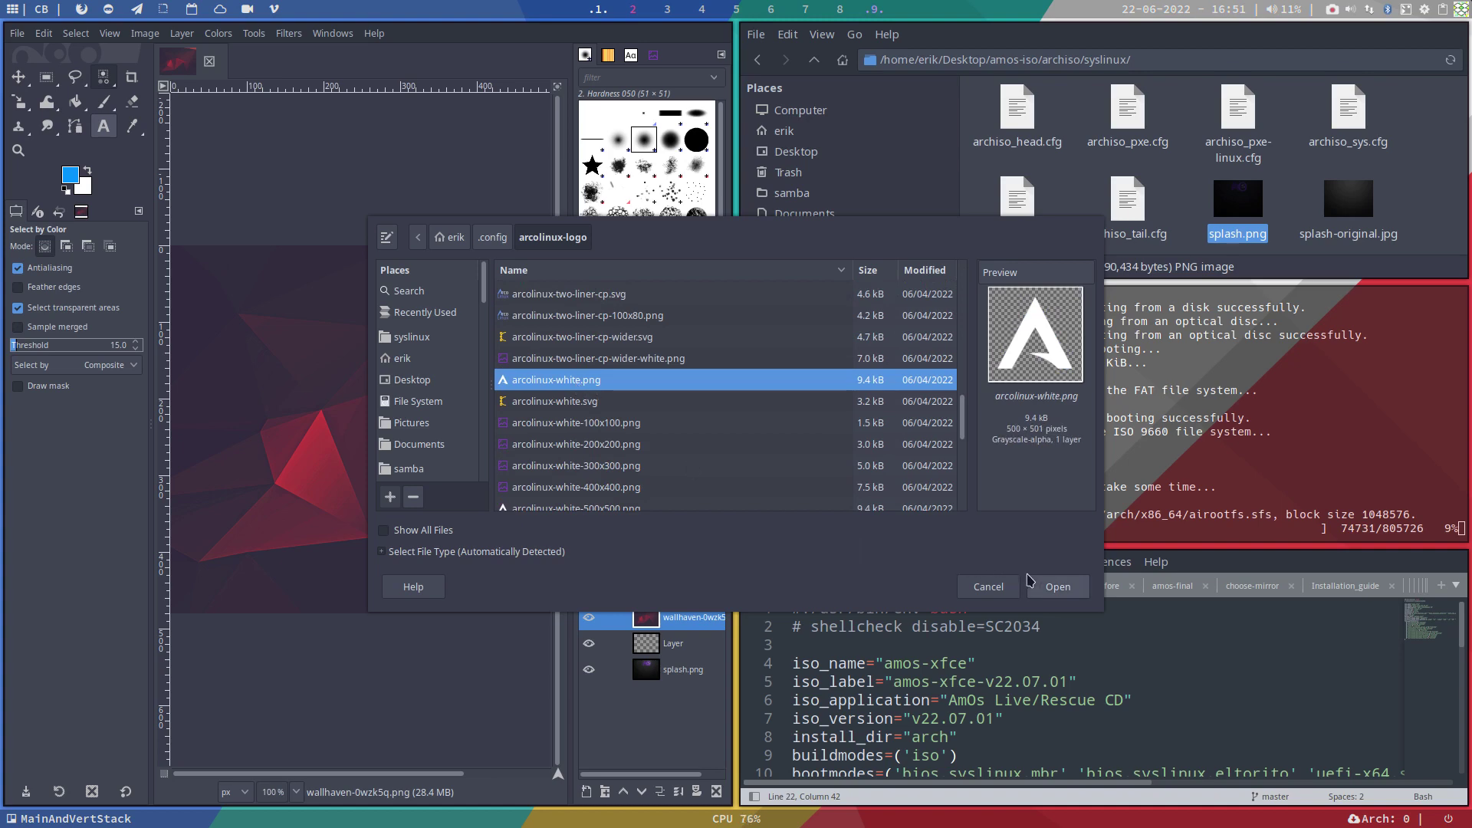
pyautogui.click(1062, 590)
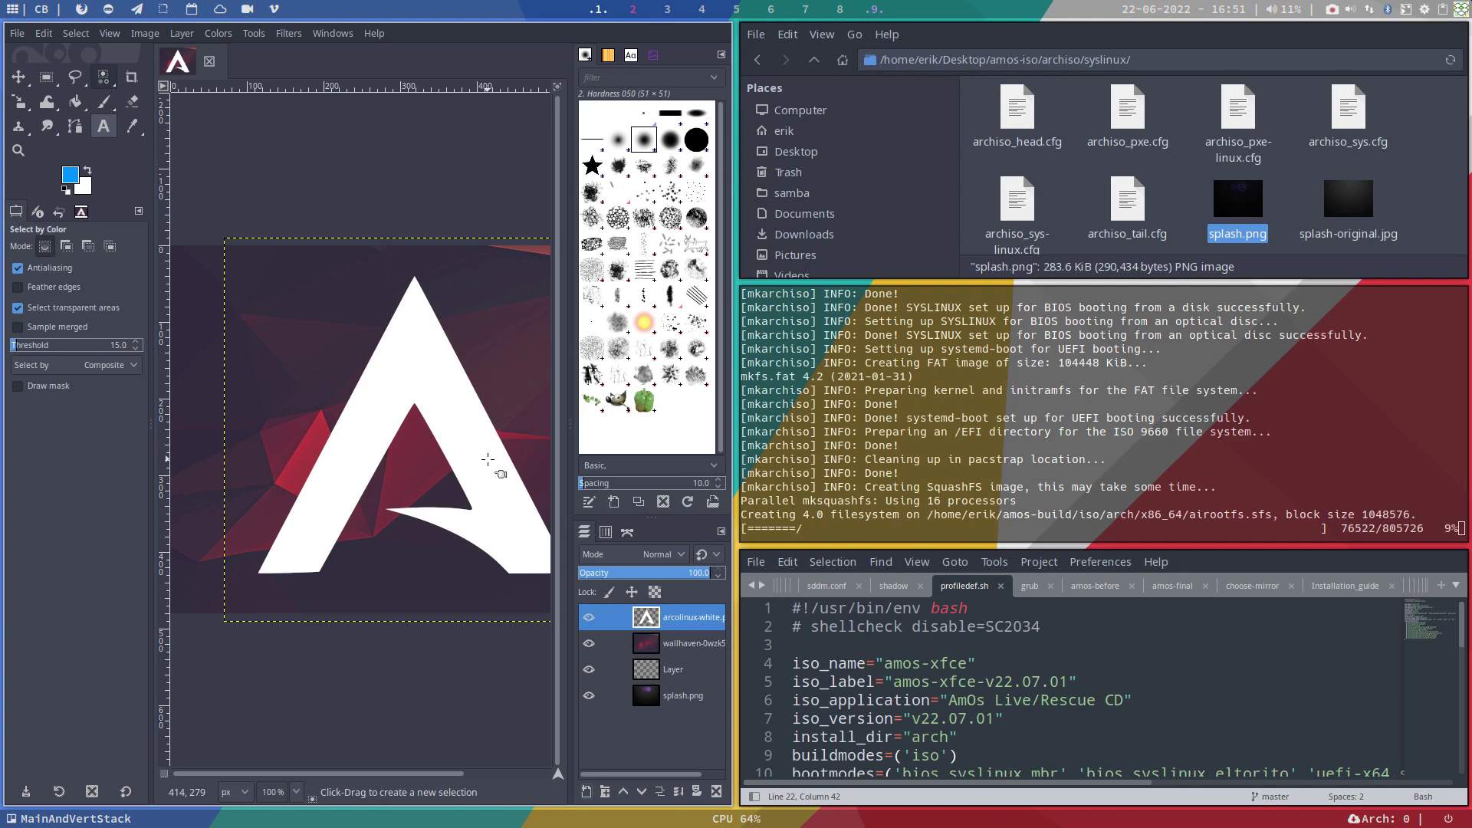
pyautogui.press('F11')
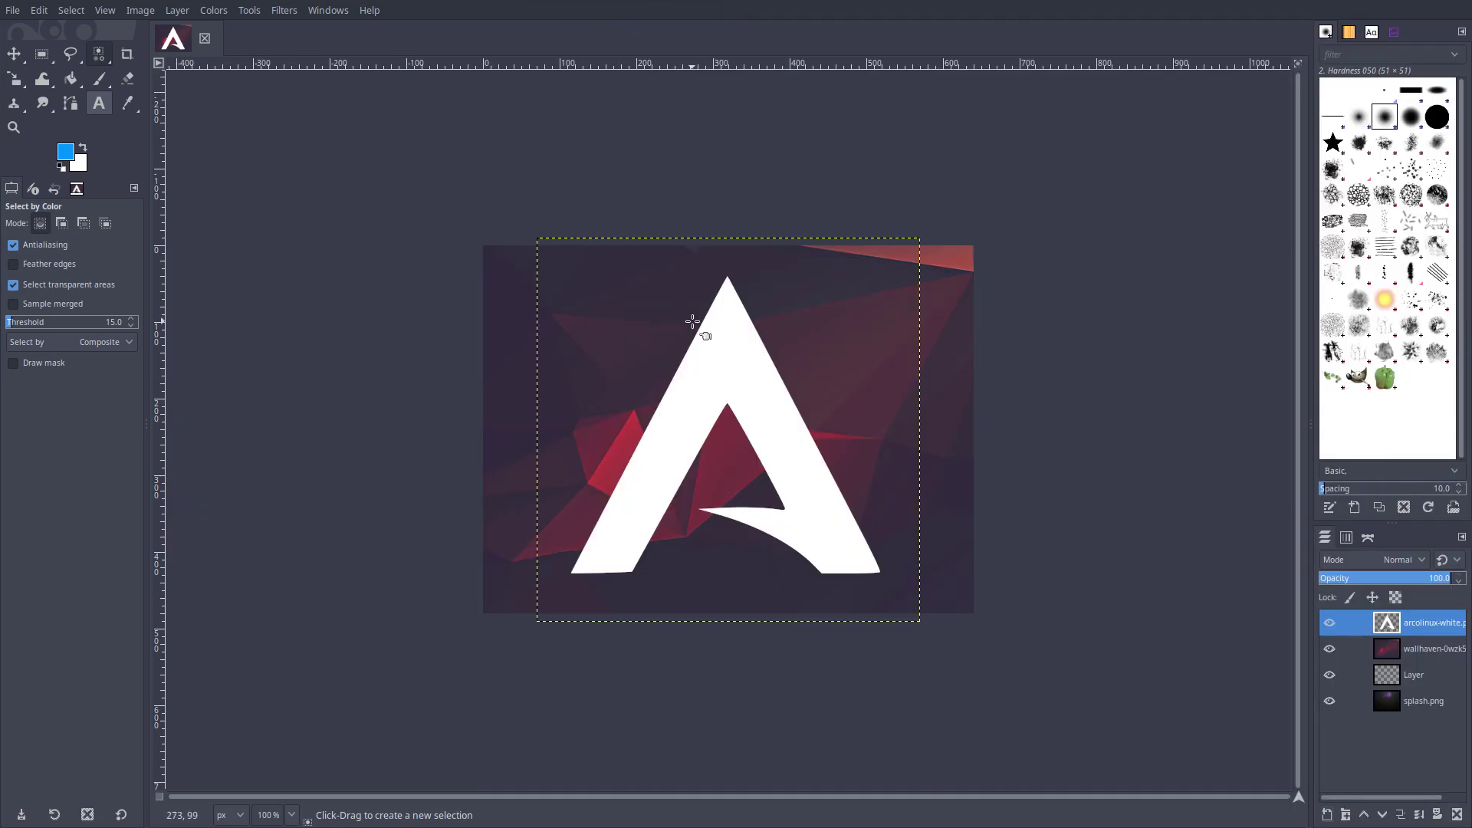
pyautogui.press('F11')
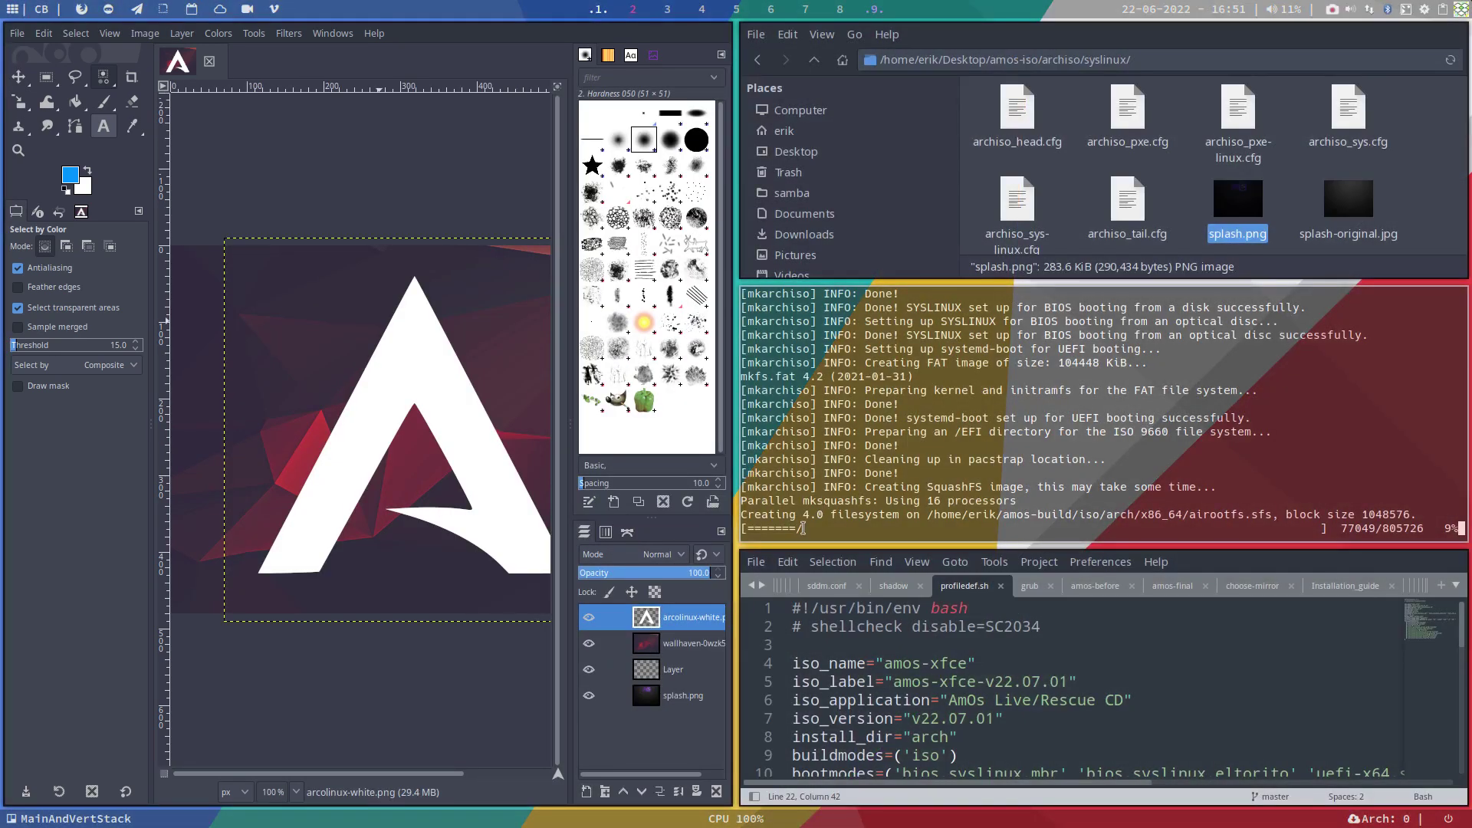
pyautogui.press('F11')
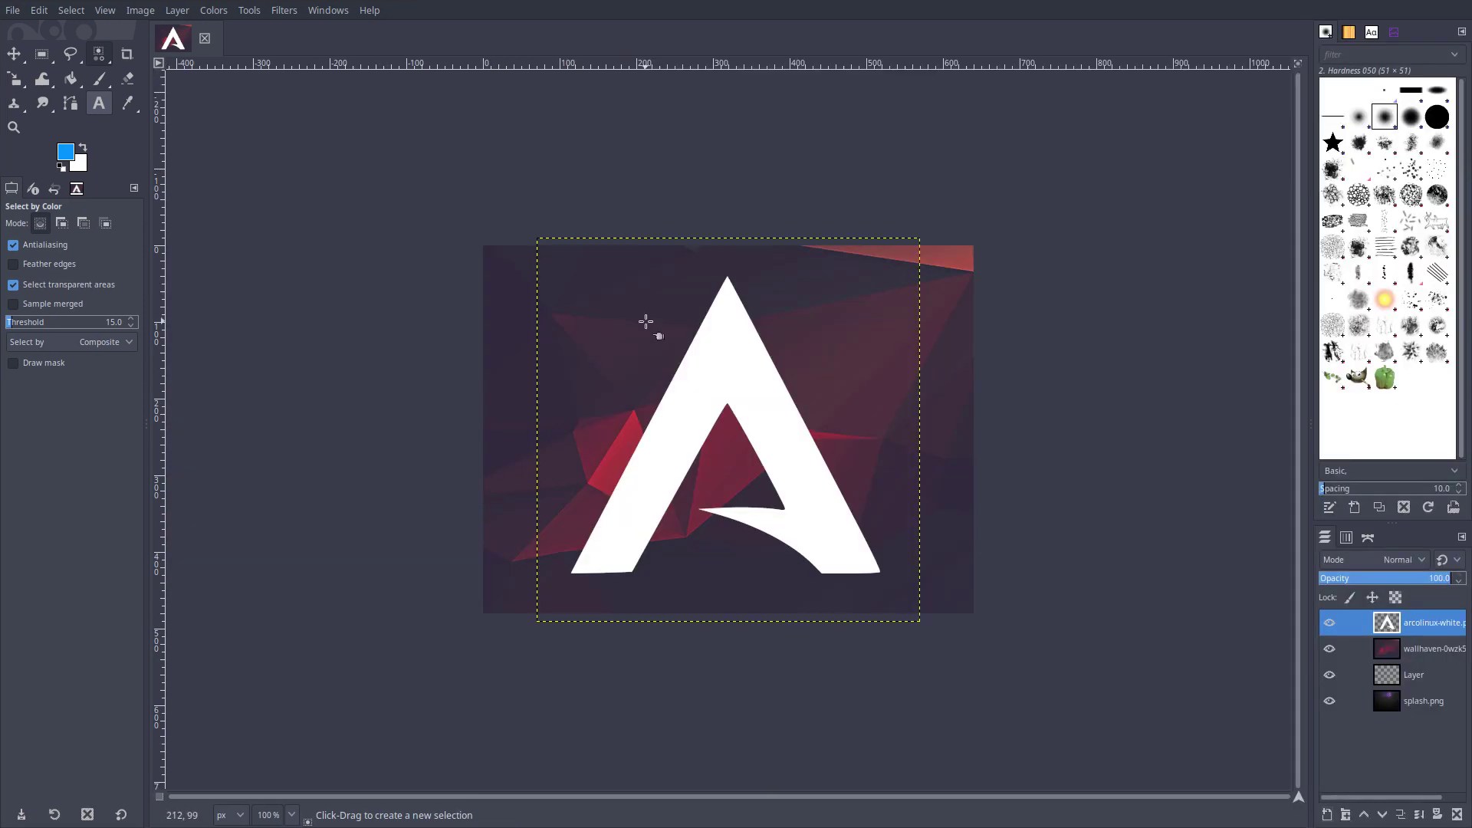
pyautogui.click(98, 58)
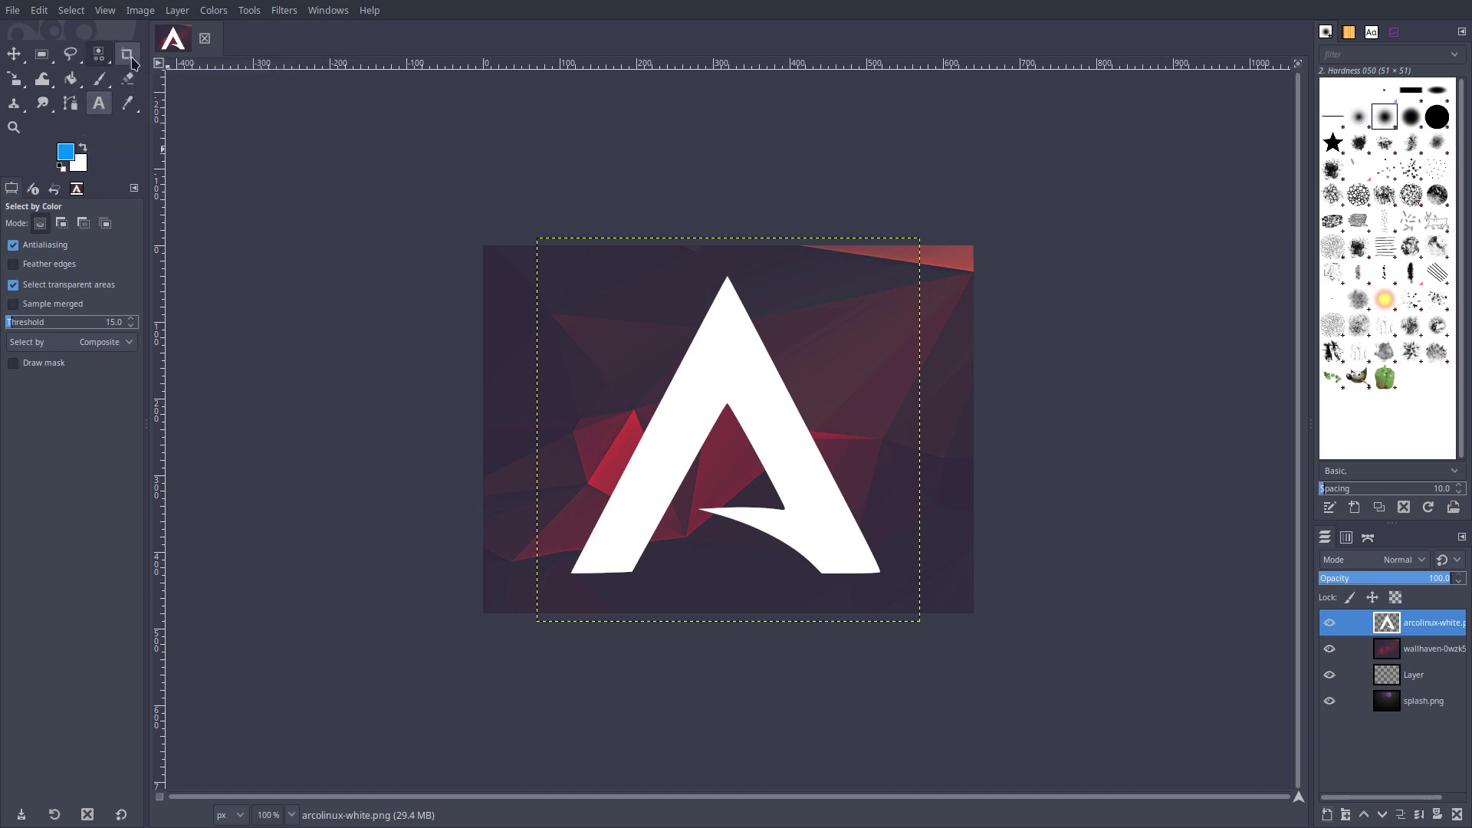
# Step: Scale the white ArcoLinux logo to about half size and move it toward the top middle
pyautogui.click(18, 81)
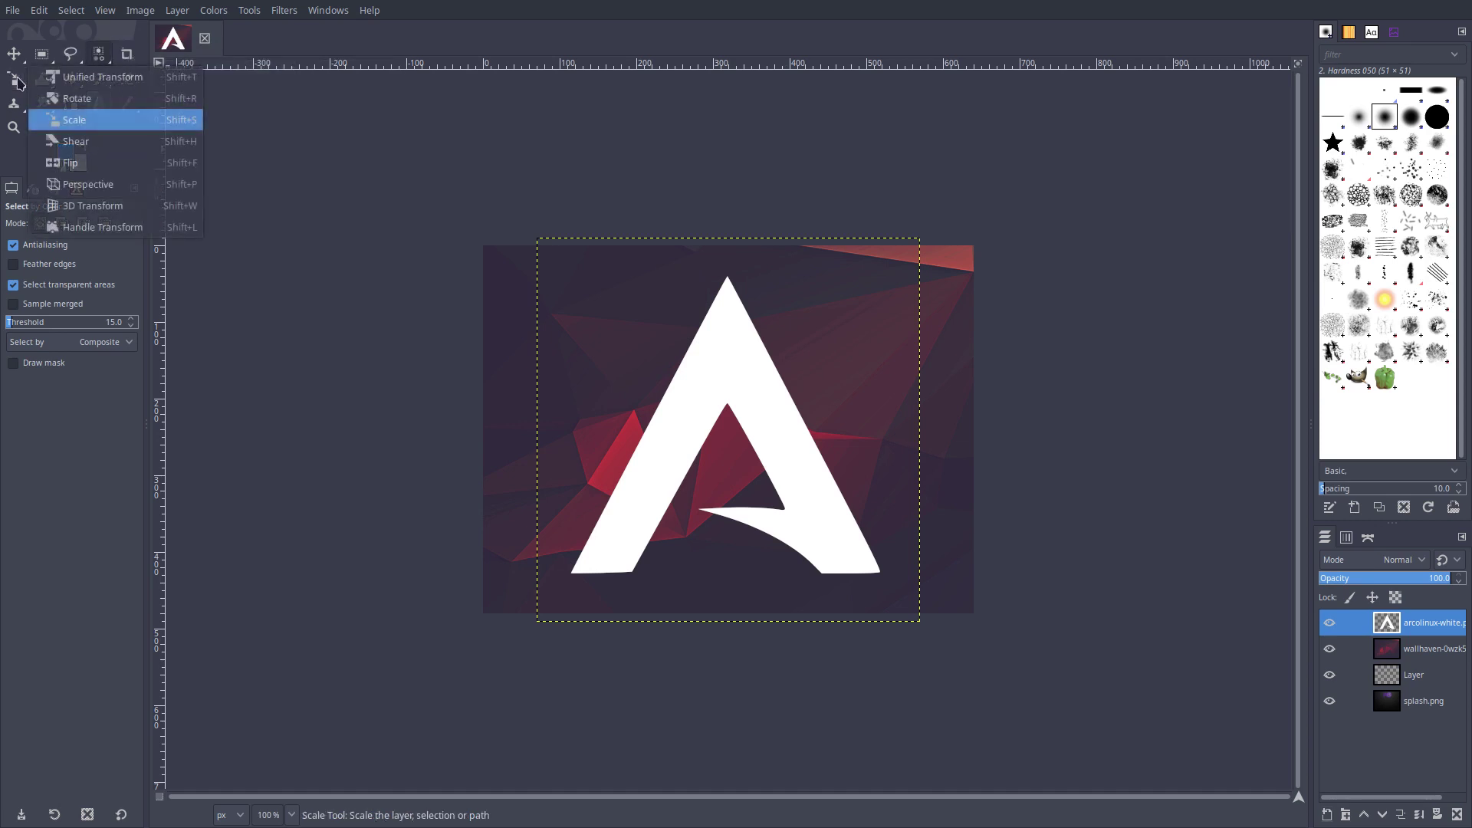
pyautogui.click(74, 121)
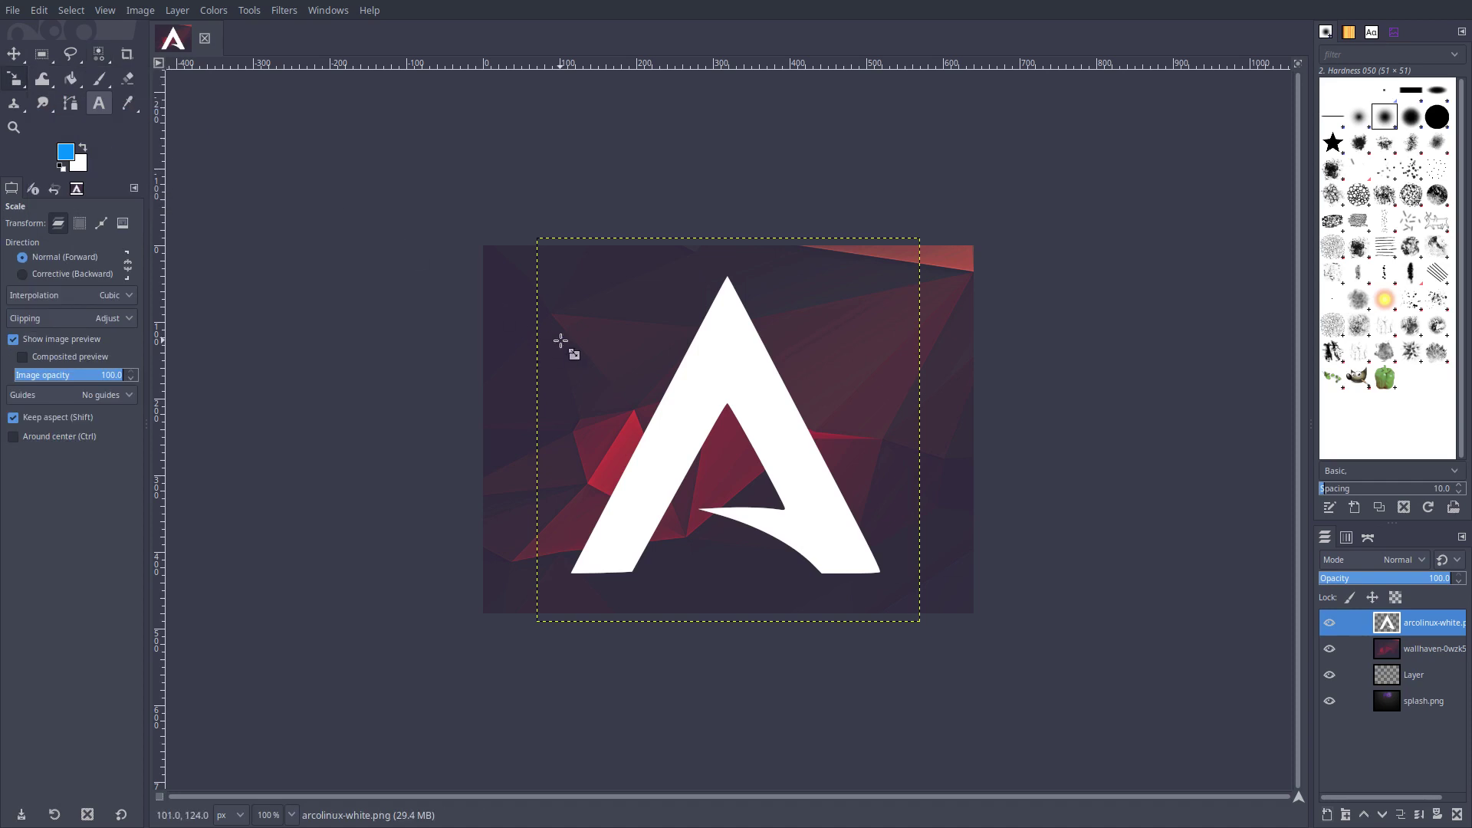
pyautogui.click(734, 419)
pyautogui.moveTo(734, 418); pyautogui.dragTo(903, 623)
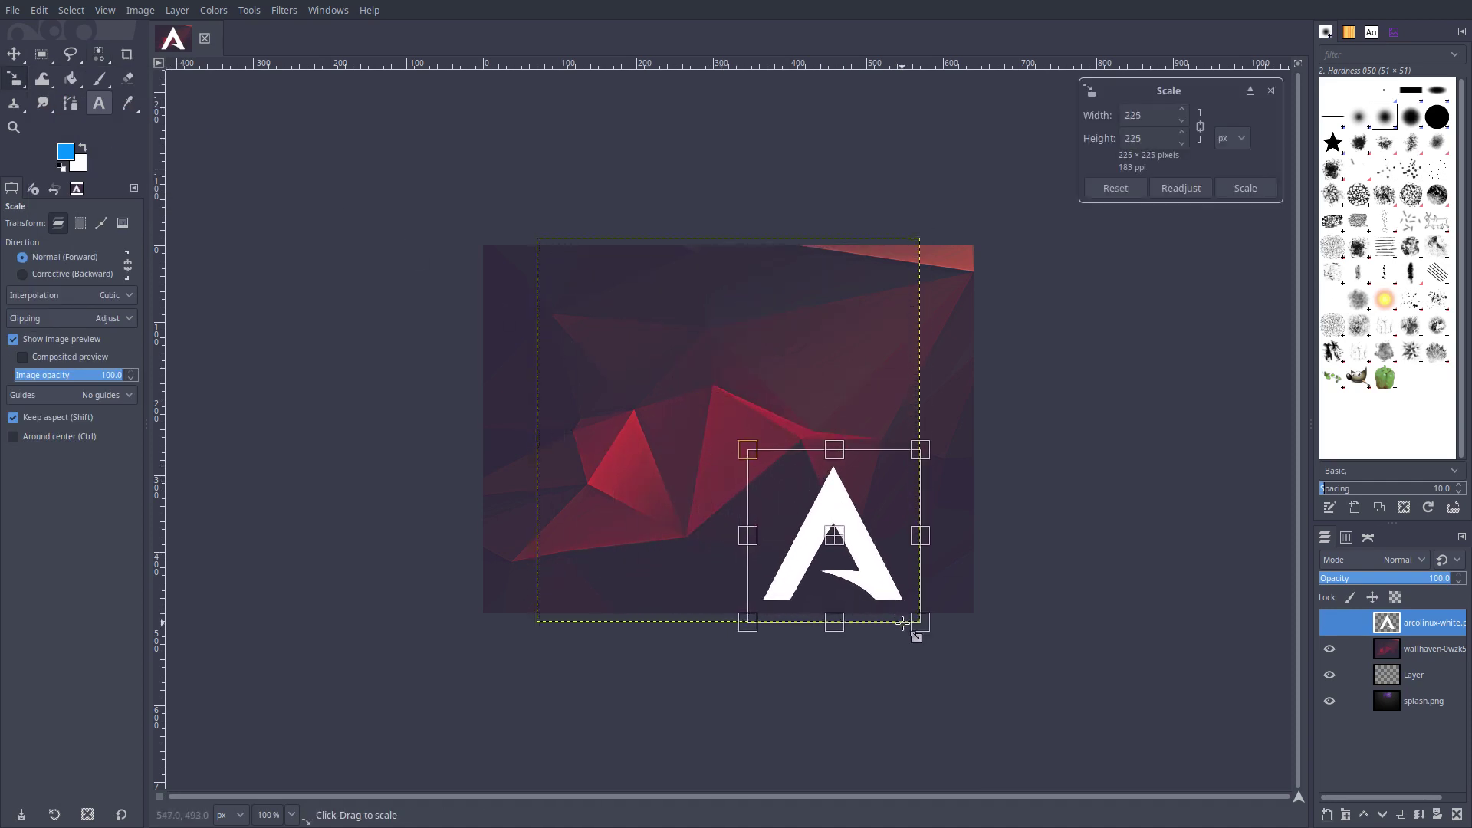
pyautogui.press('Return')
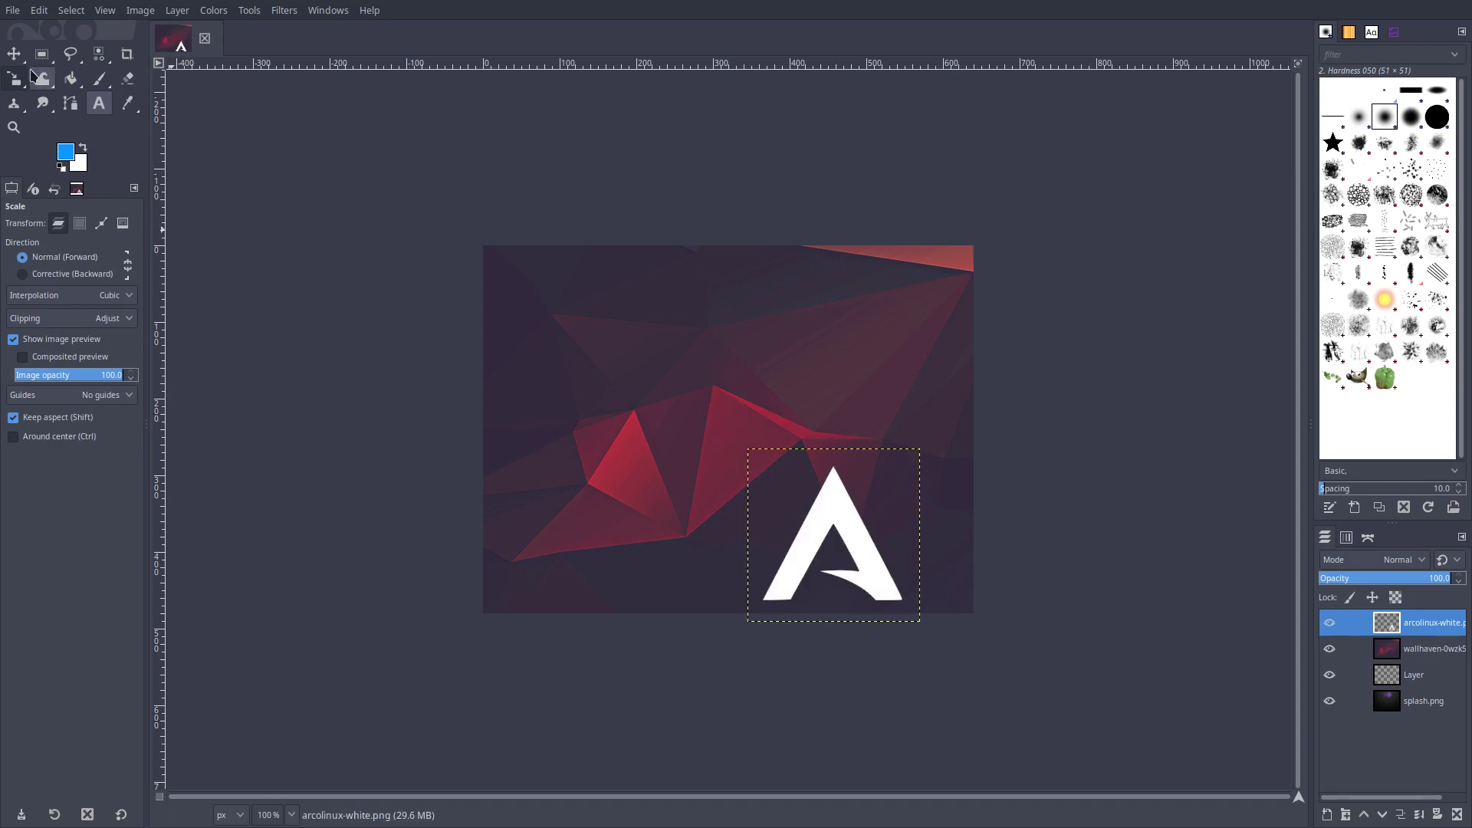
pyautogui.click(14, 53)
pyautogui.moveTo(834, 507); pyautogui.dragTo(719, 289)
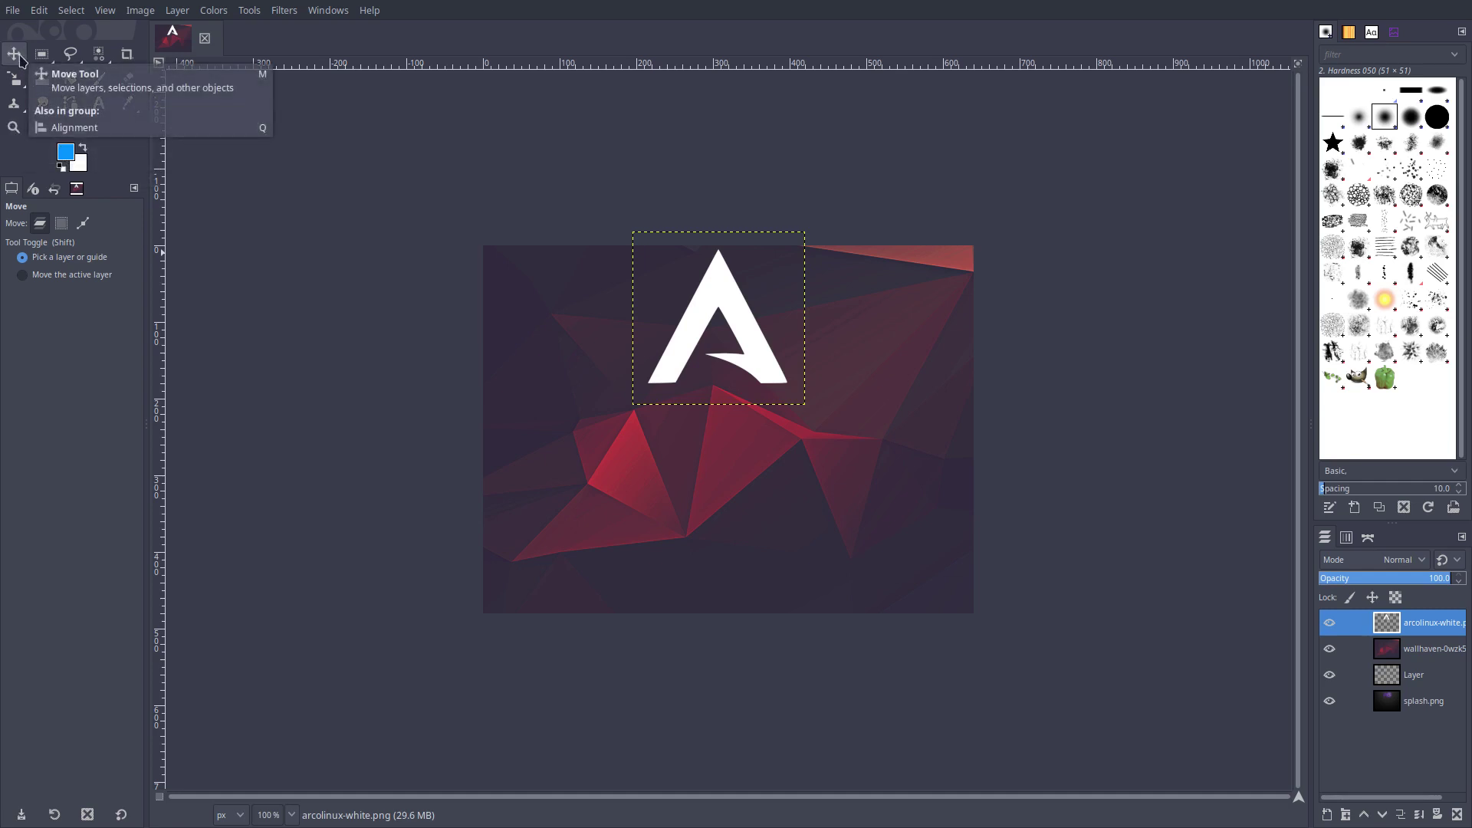
# Step: Pick the logo layer with the Alignment tool, aligning relative to the image
pyautogui.click(16, 55)
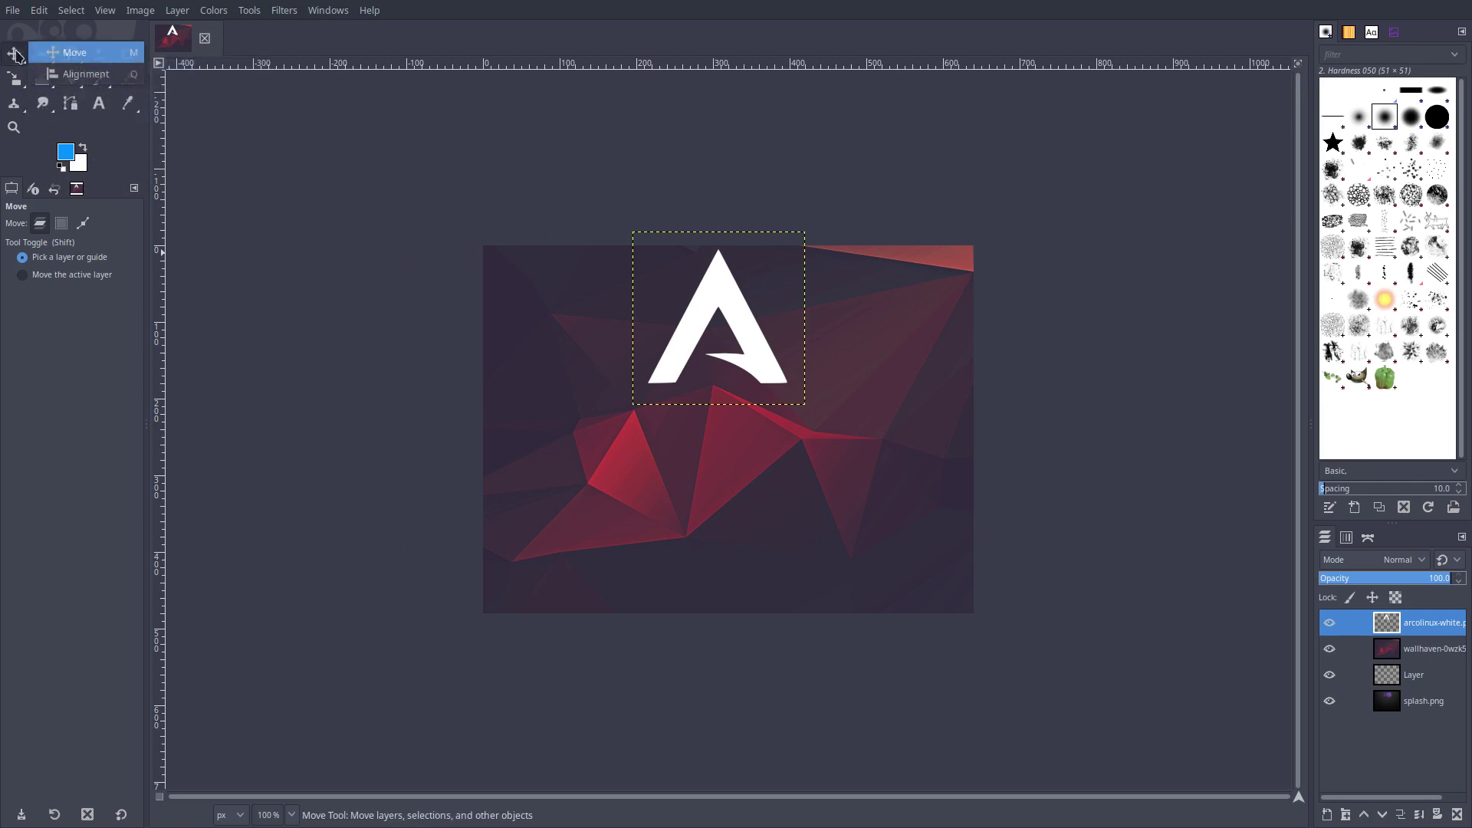
pyautogui.click(85, 75)
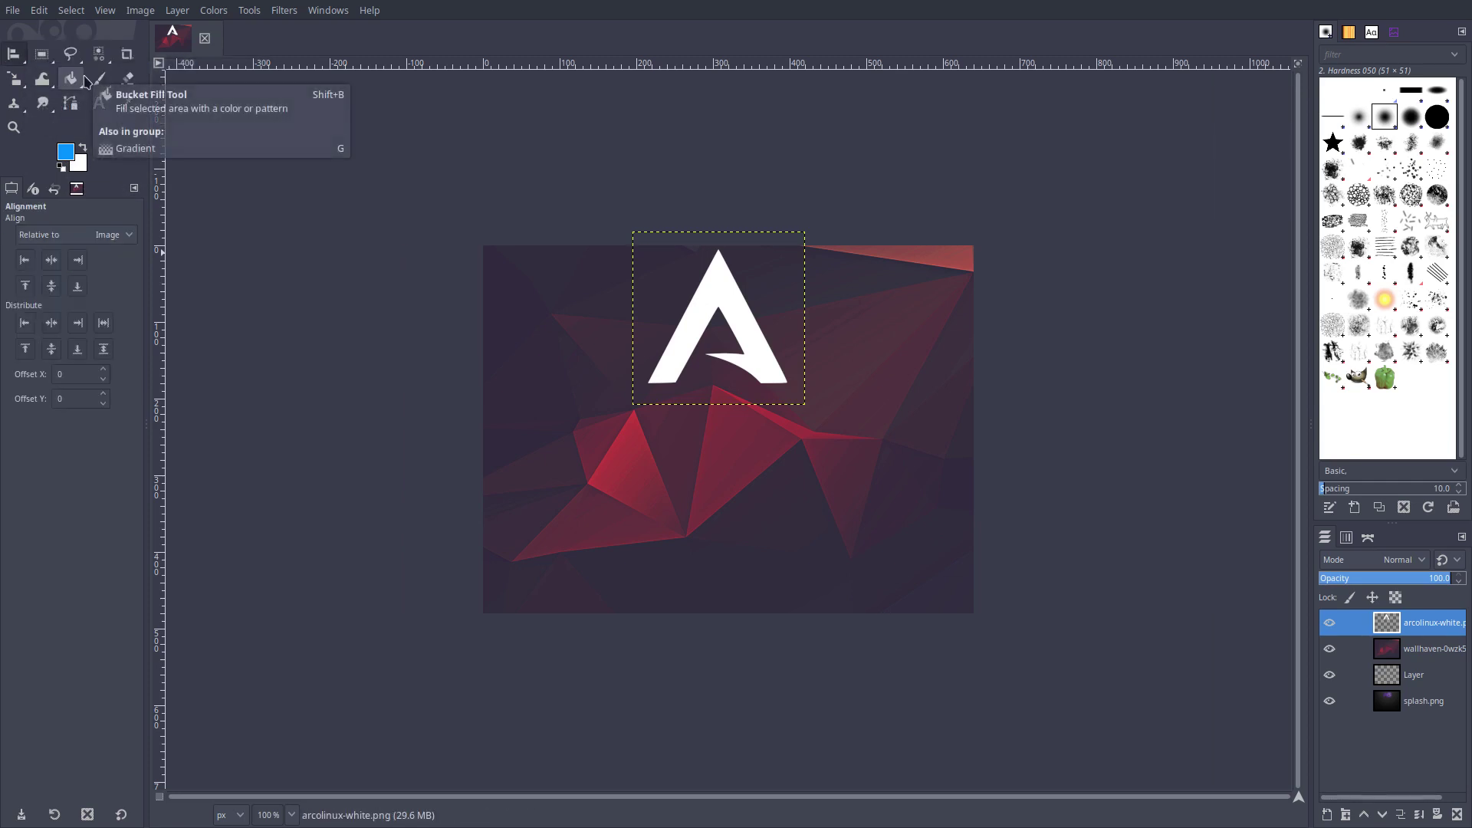
pyautogui.click(696, 315)
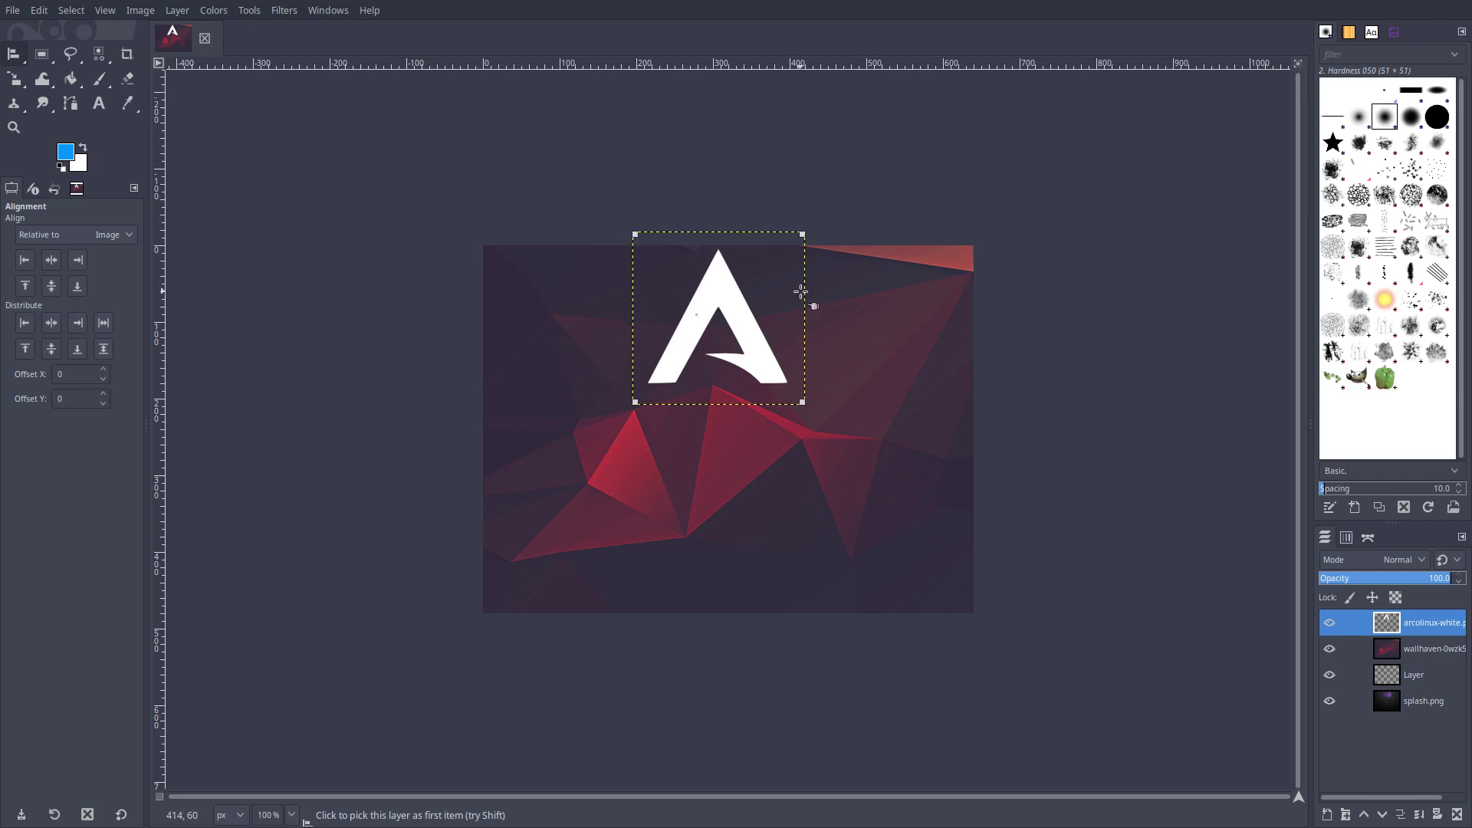
pyautogui.click(108, 241)
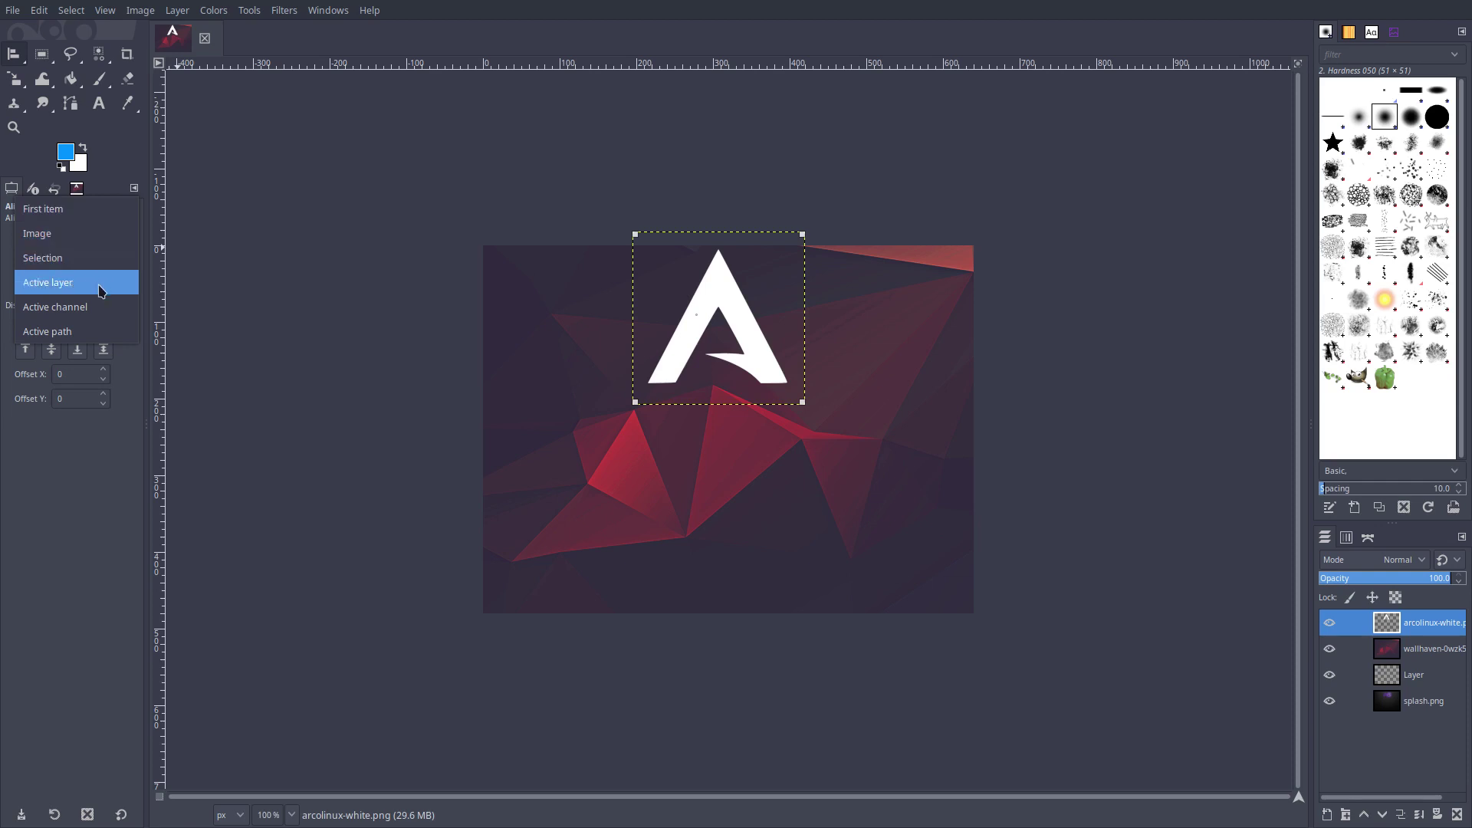
pyautogui.click(79, 230)
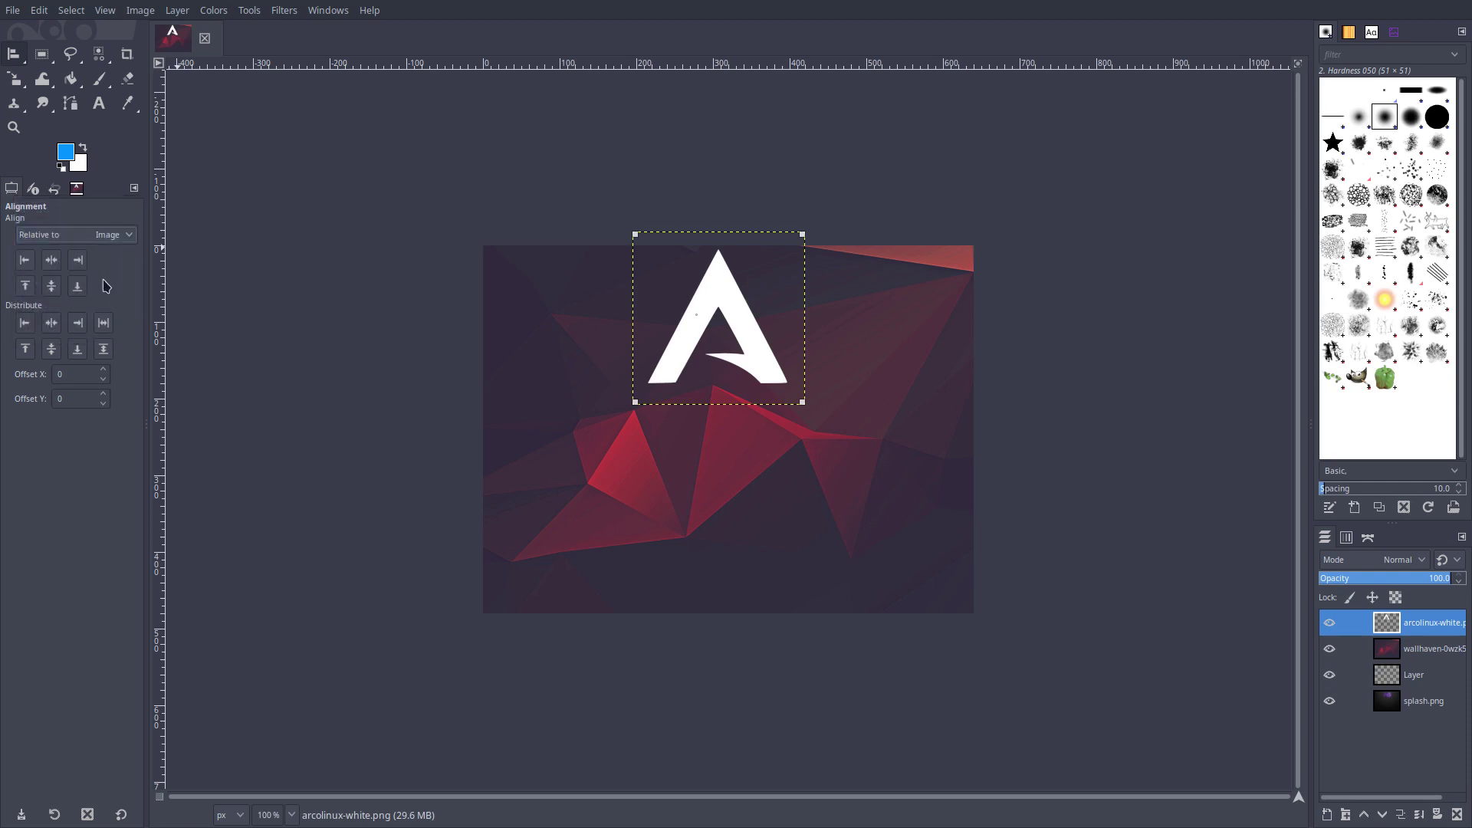
# Step: Try several alignments, ending with the logo horizontally centred against the top edge
pyautogui.click(51, 260)
pyautogui.click(52, 286)
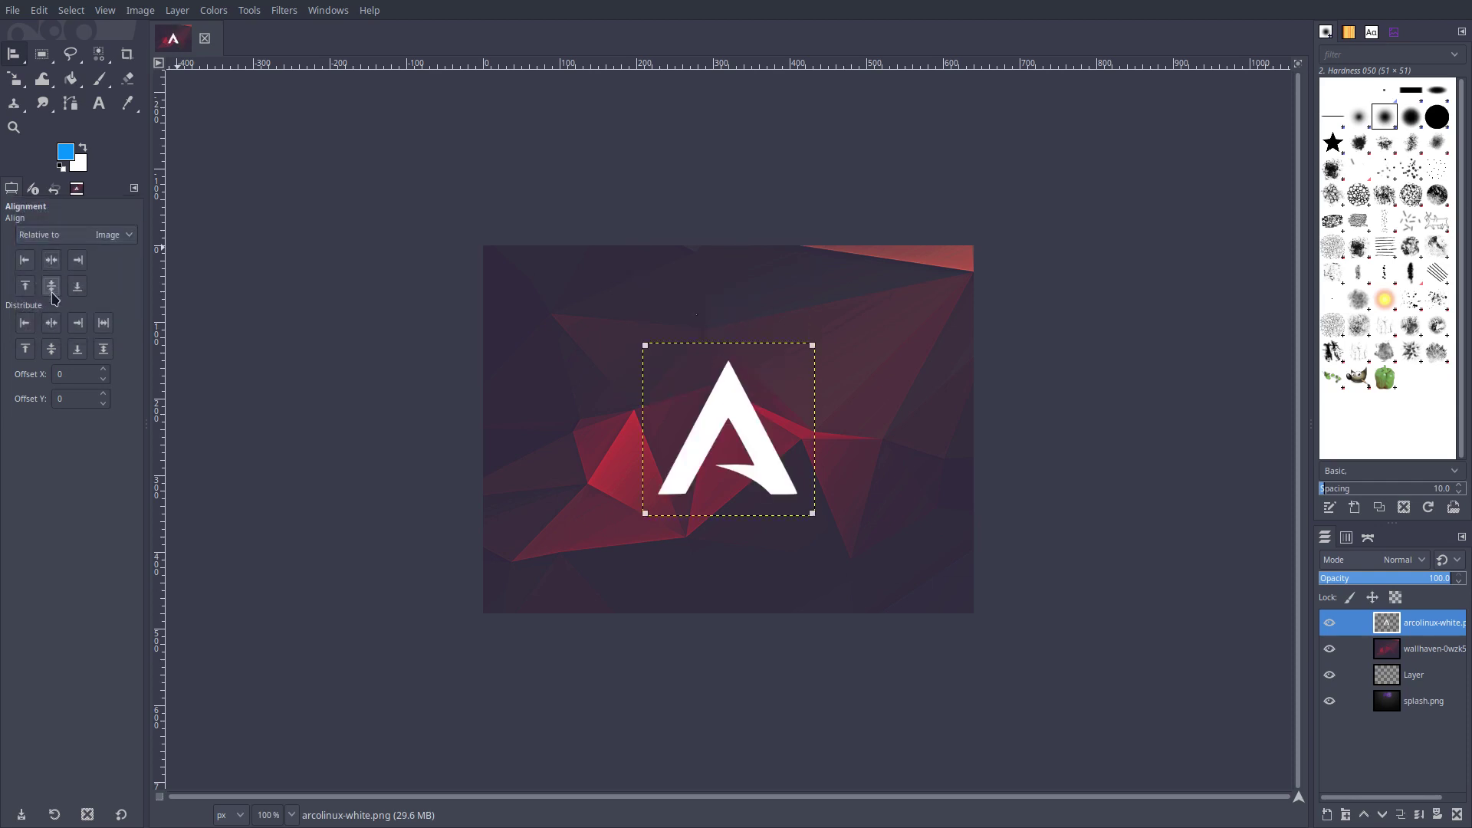
pyautogui.click(51, 348)
pyautogui.click(25, 349)
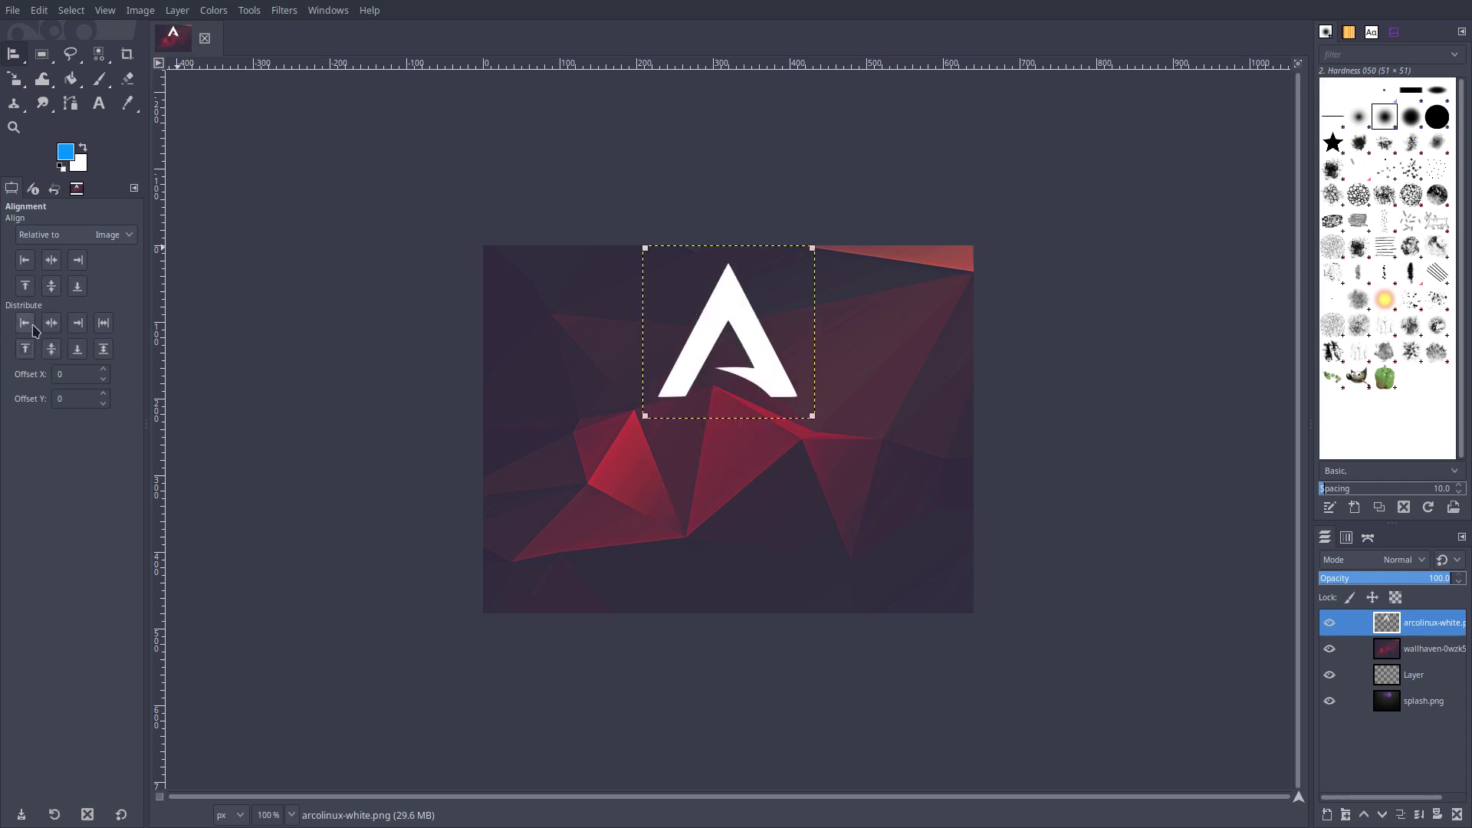
pyautogui.click(76, 322)
pyautogui.click(52, 260)
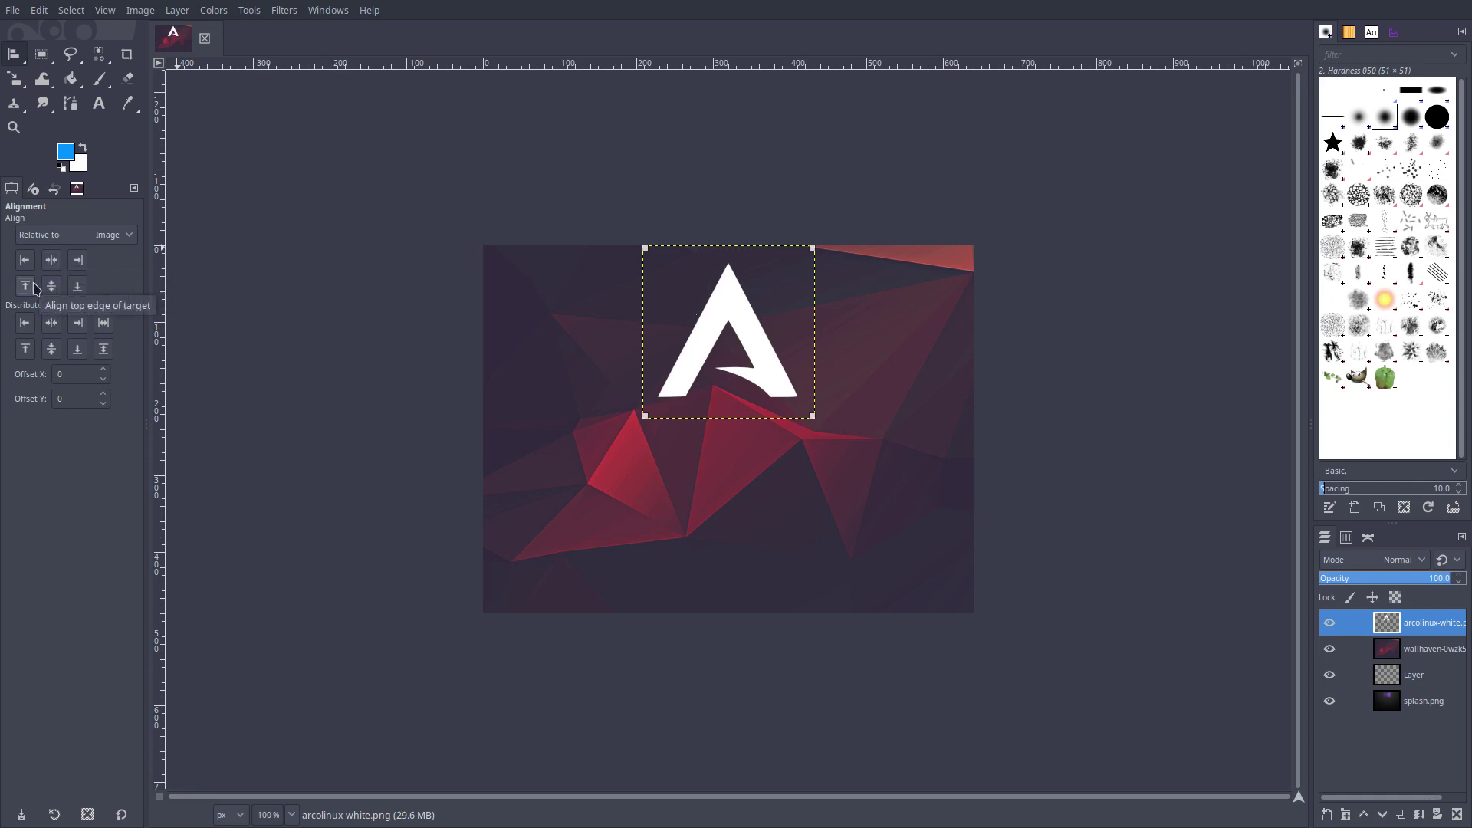
pyautogui.click(81, 289)
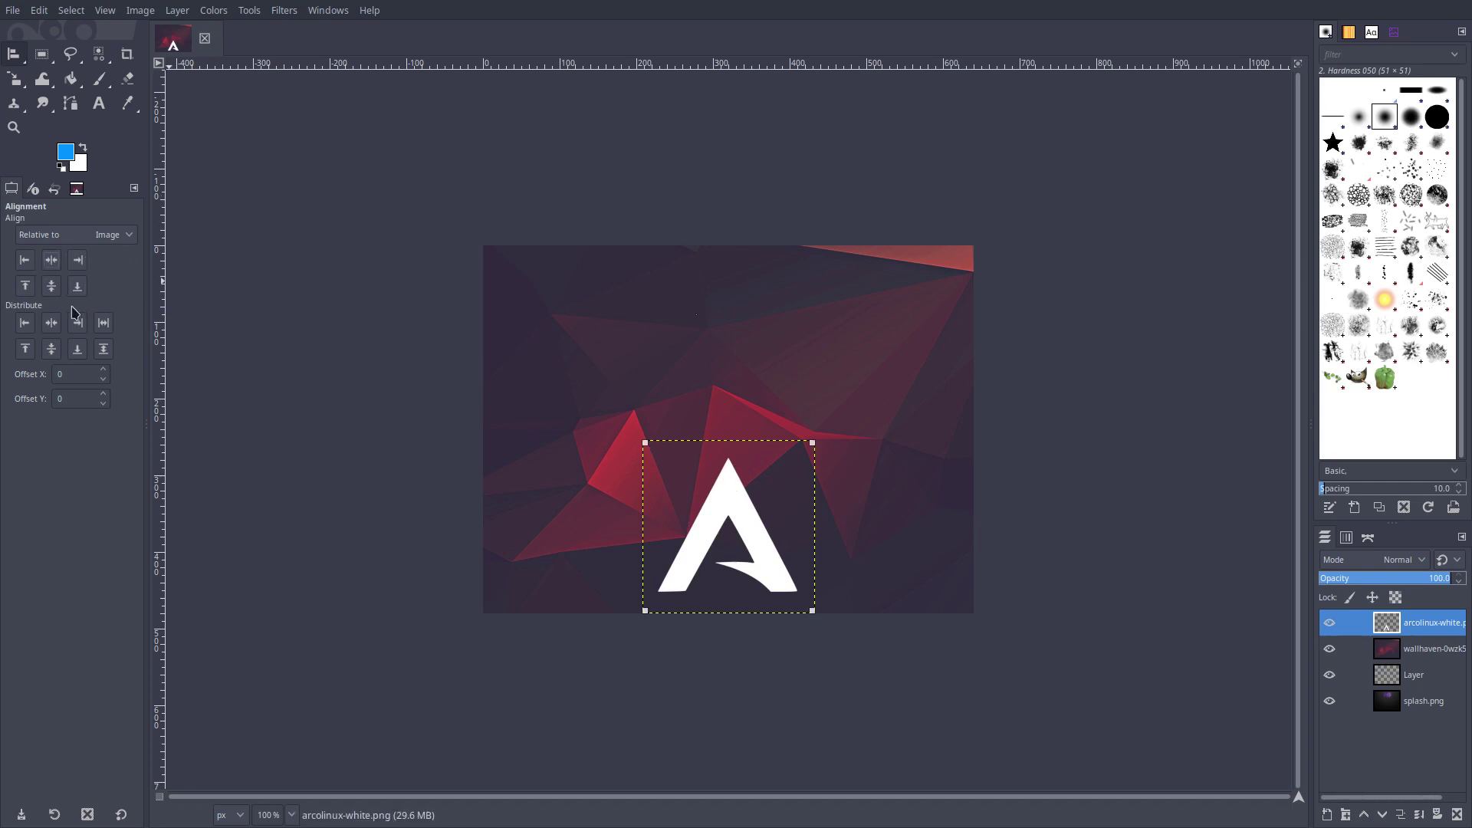
pyautogui.click(26, 291)
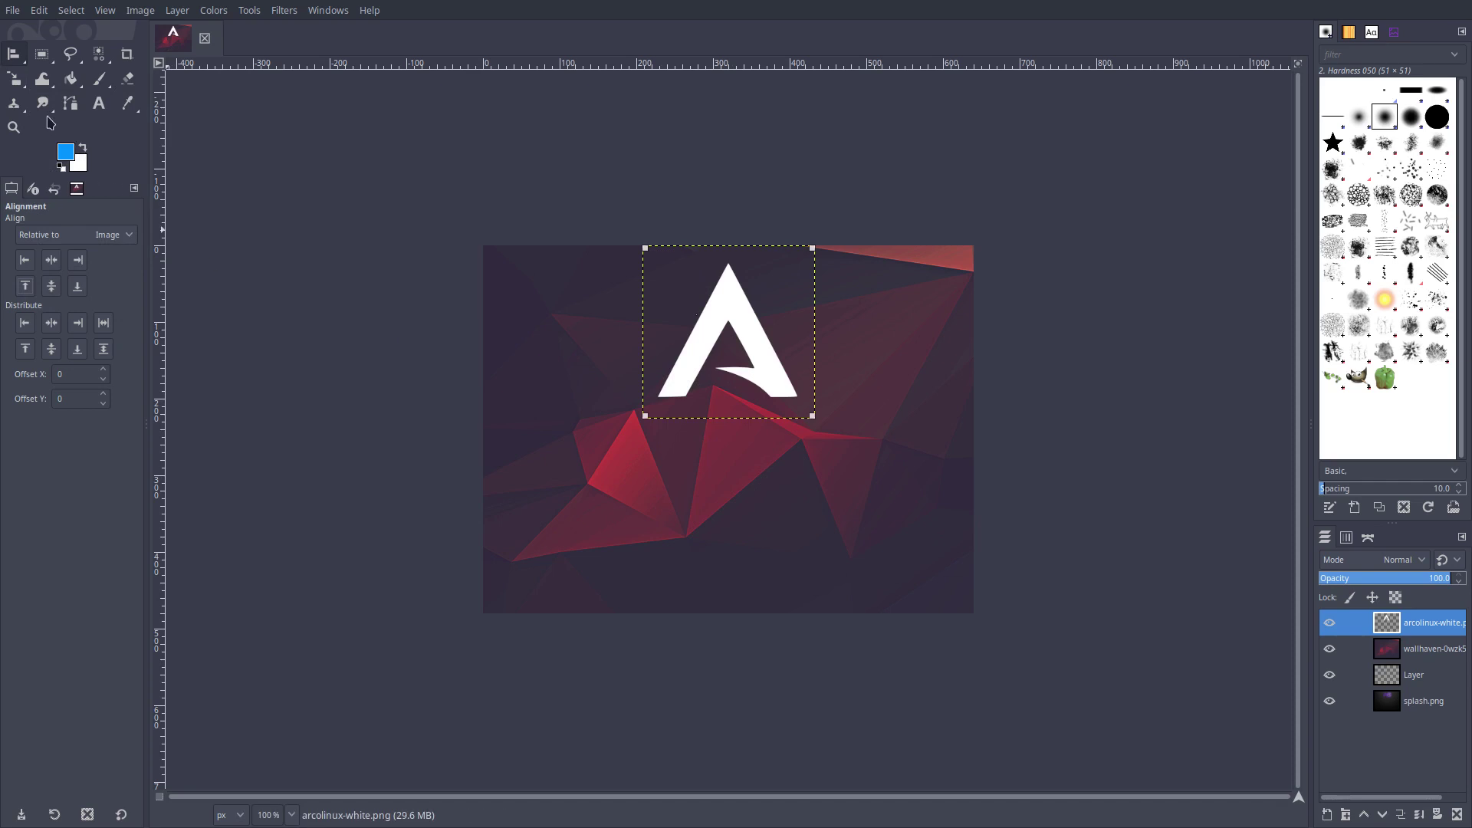
# Step: Scale the logo layer down to about 138×139 pixels
pyautogui.hotkey('shift', 's')
pyautogui.click(728, 326)
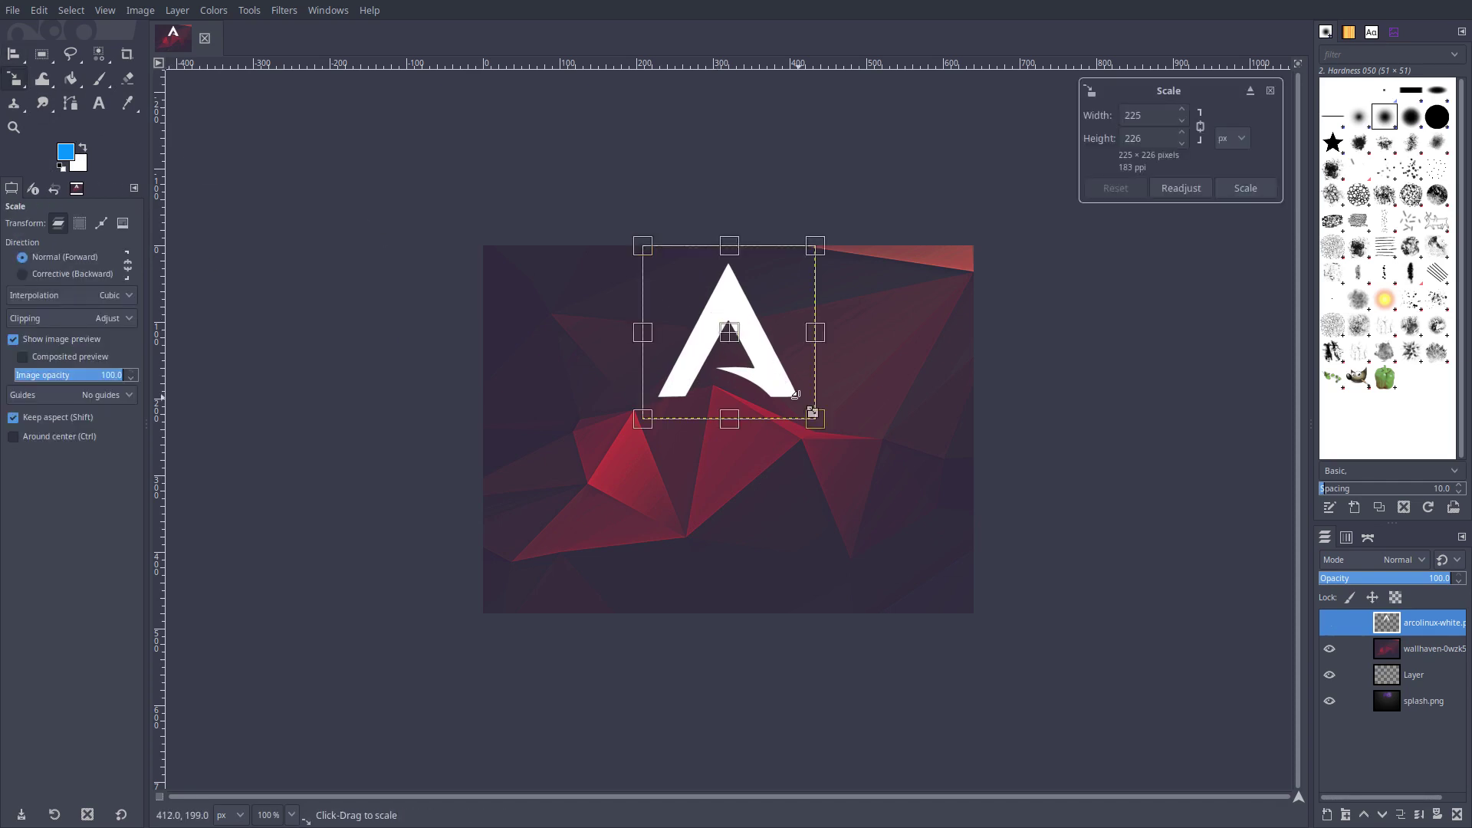
pyautogui.moveTo(819, 422); pyautogui.dragTo(748, 342)
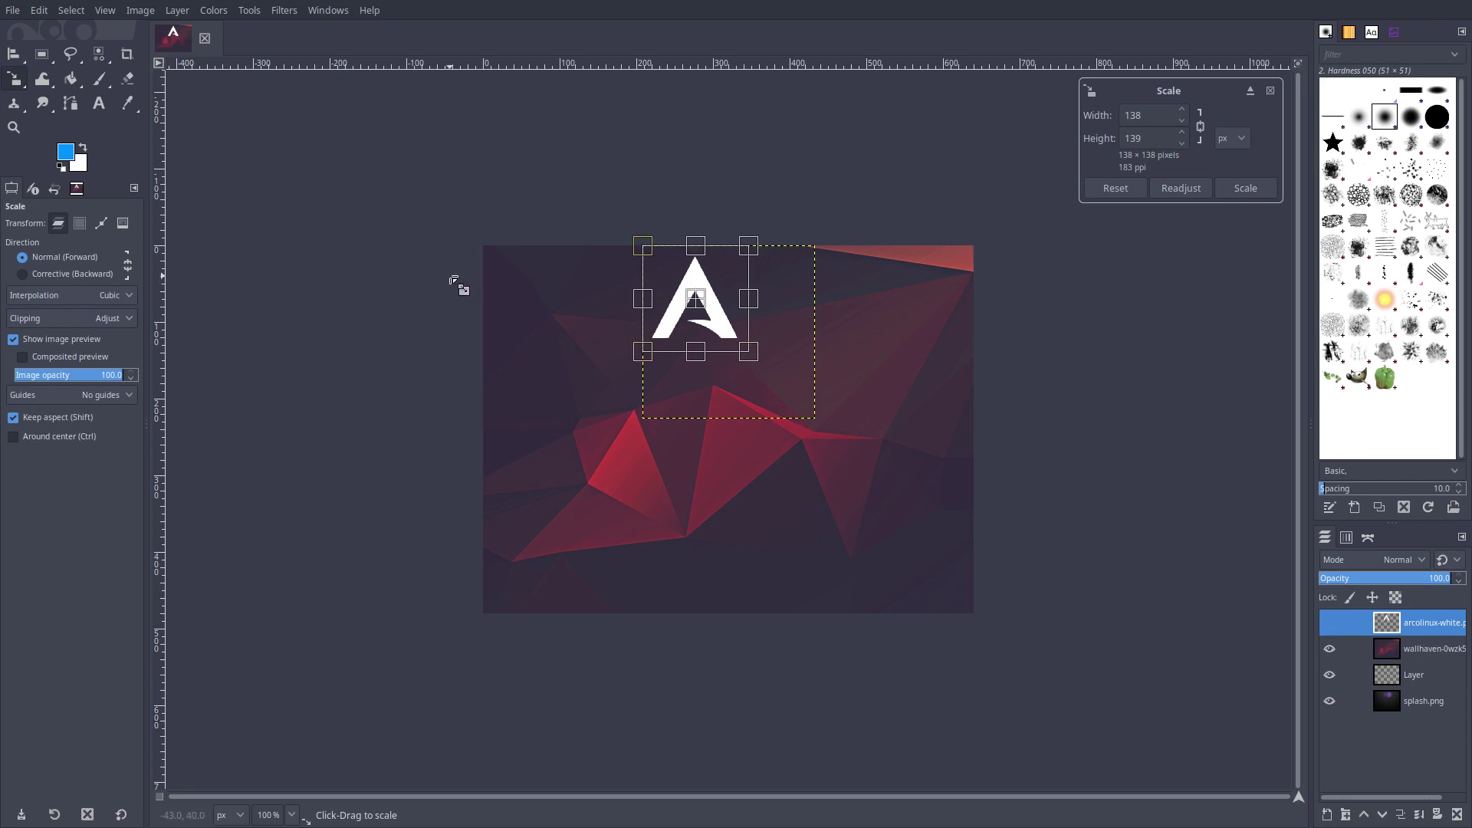
pyautogui.press('Return')
pyautogui.click(714, 276)
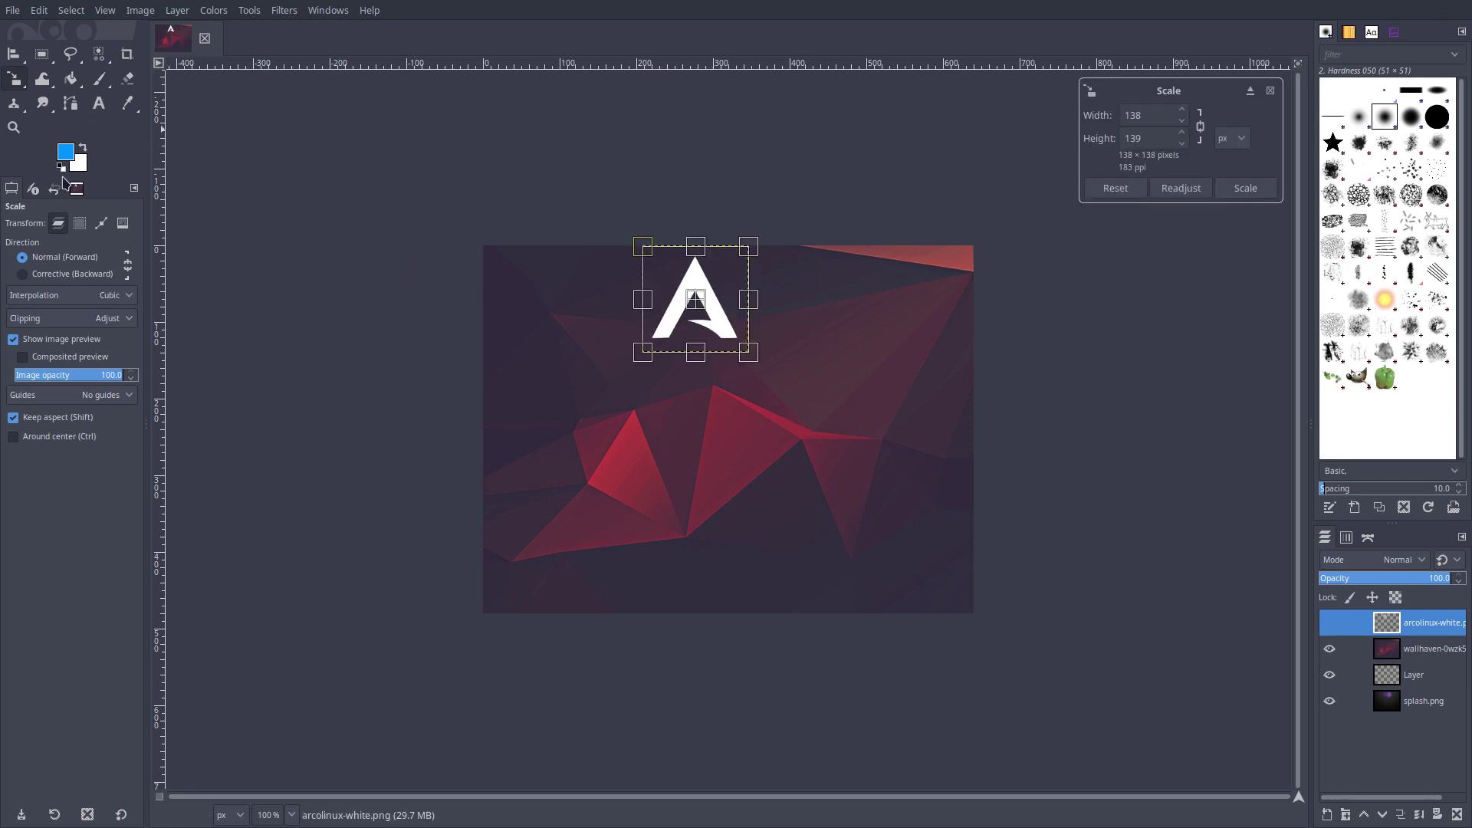
# Step: Re-centre the smaller logo horizontally on the image with the Alignment tool
pyautogui.click(14, 56)
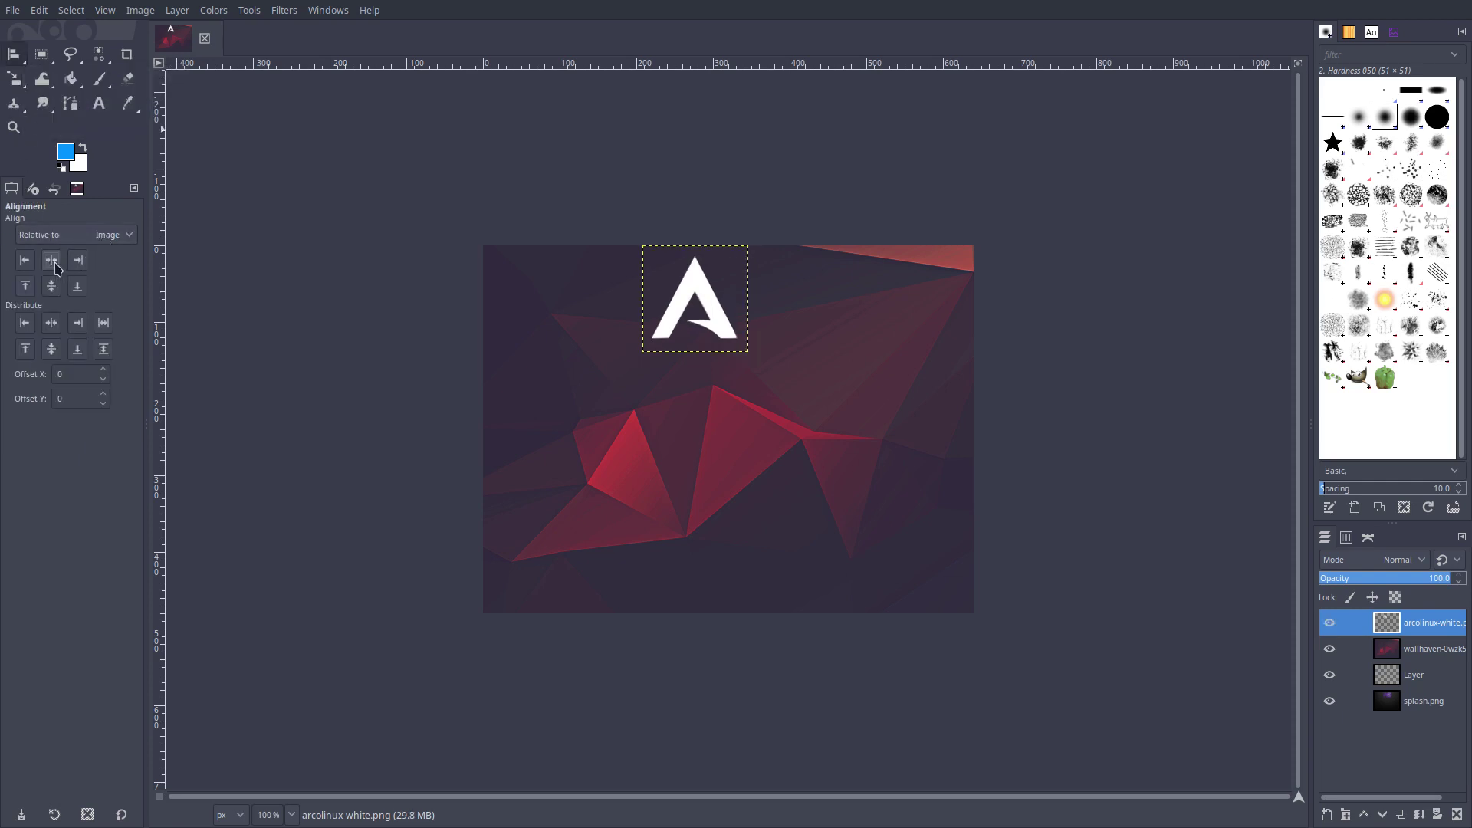
pyautogui.click(677, 304)
pyautogui.click(51, 260)
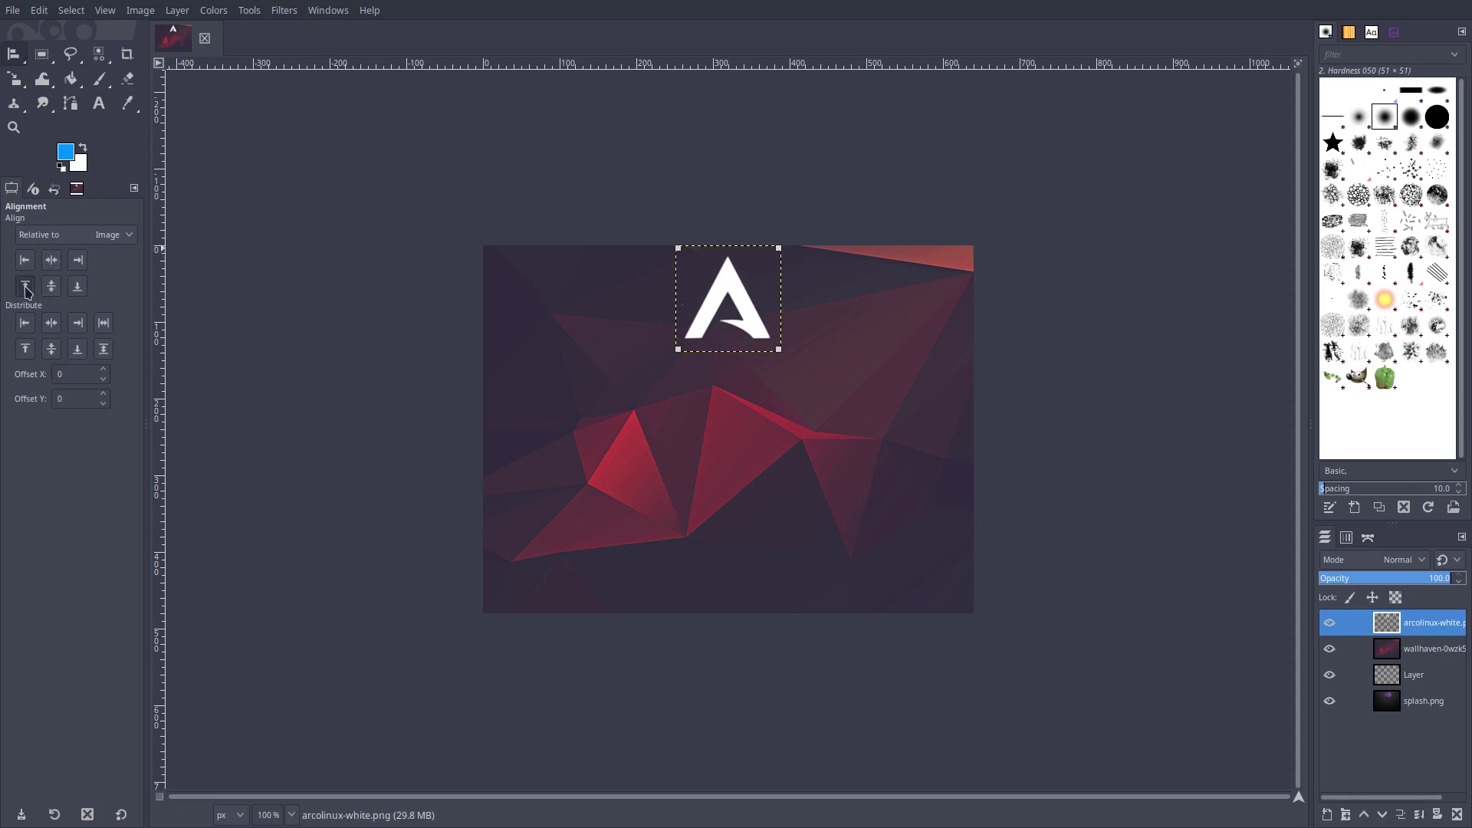
pyautogui.click(882, 697)
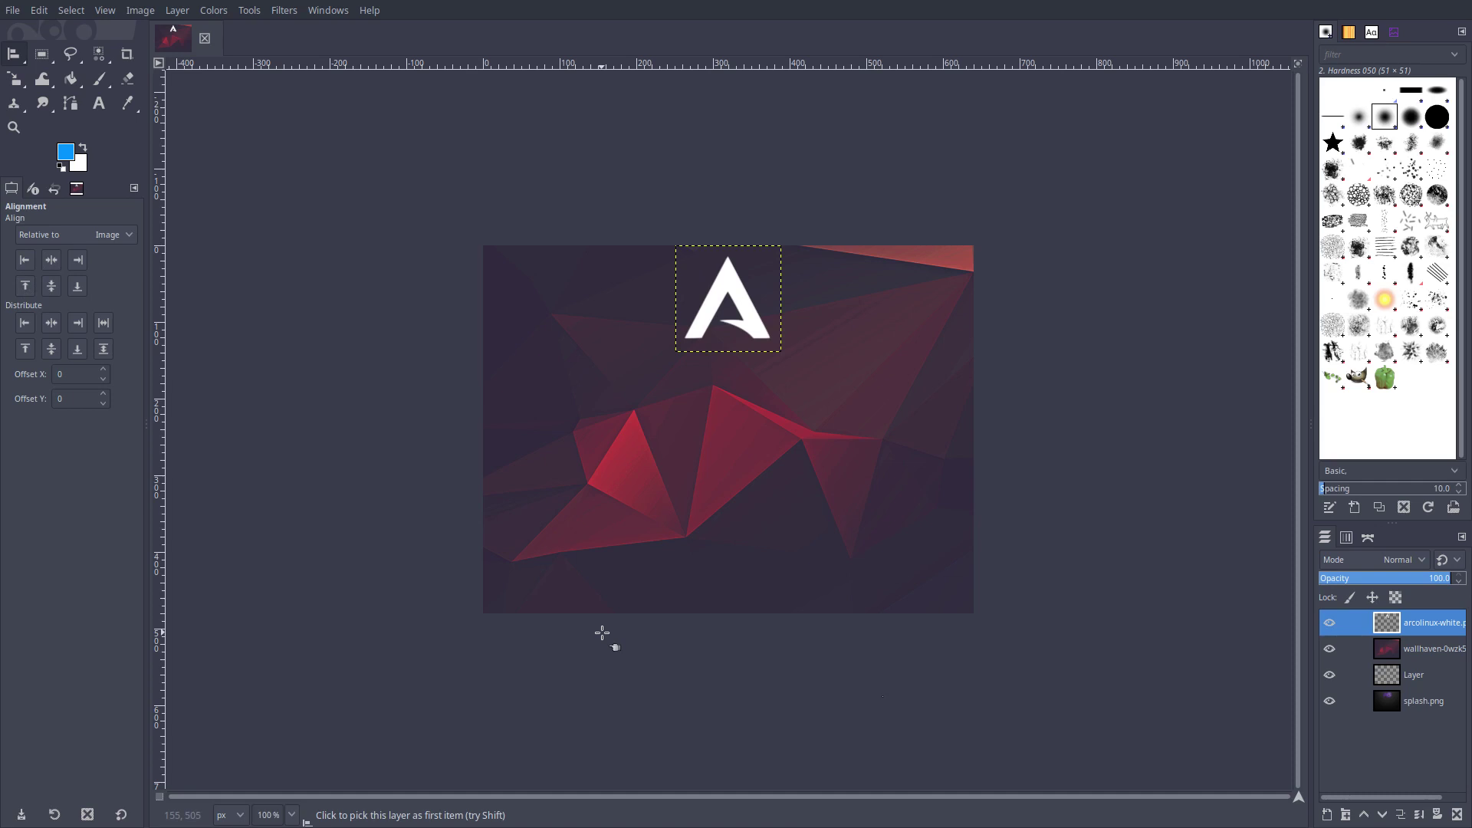
# Step: Save the design as splash.xcf in Desktop/amos-iso/archiso/syslinux
pyautogui.press('F11')
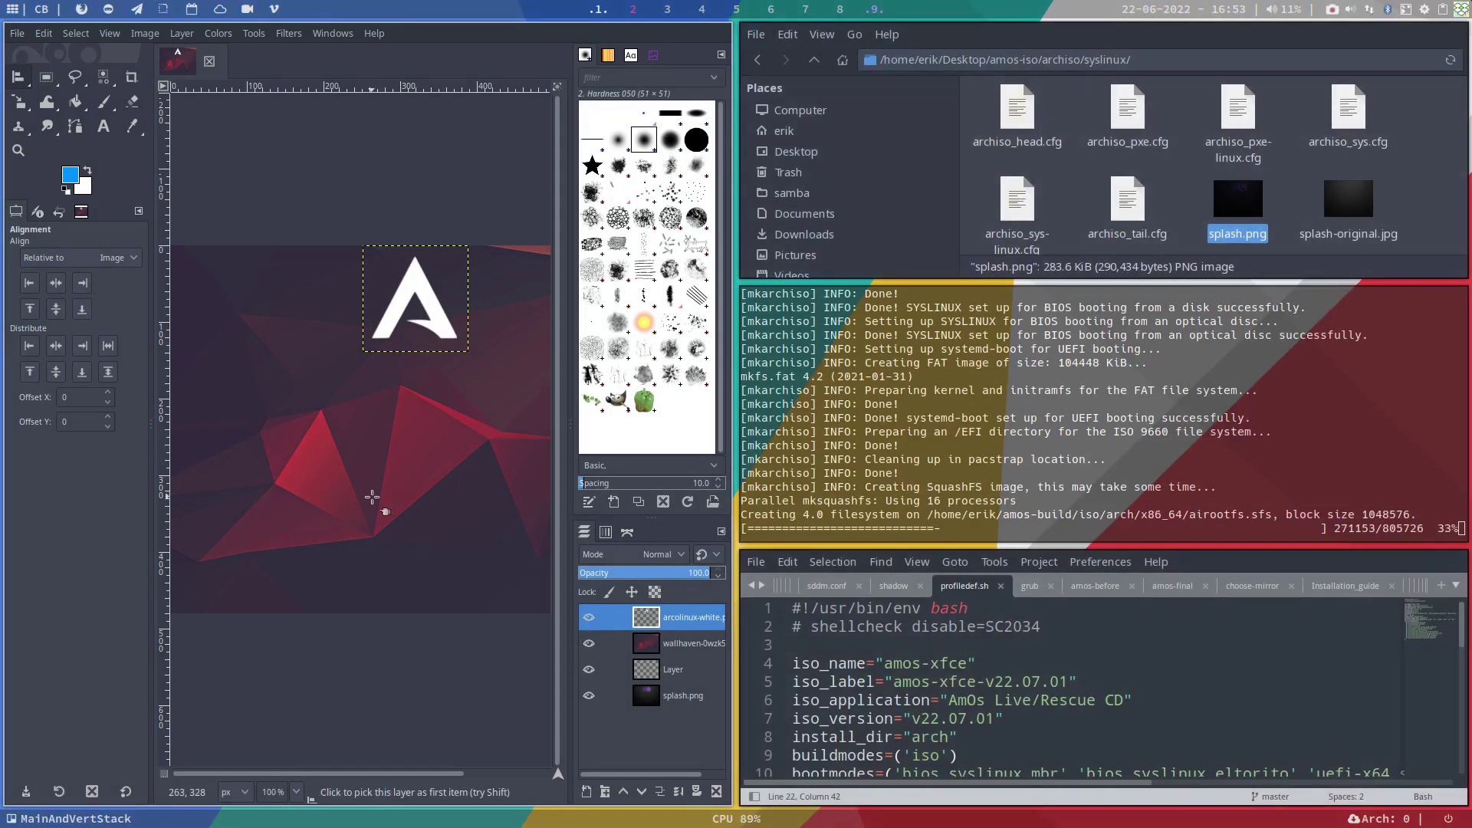
pyautogui.click(10, 34)
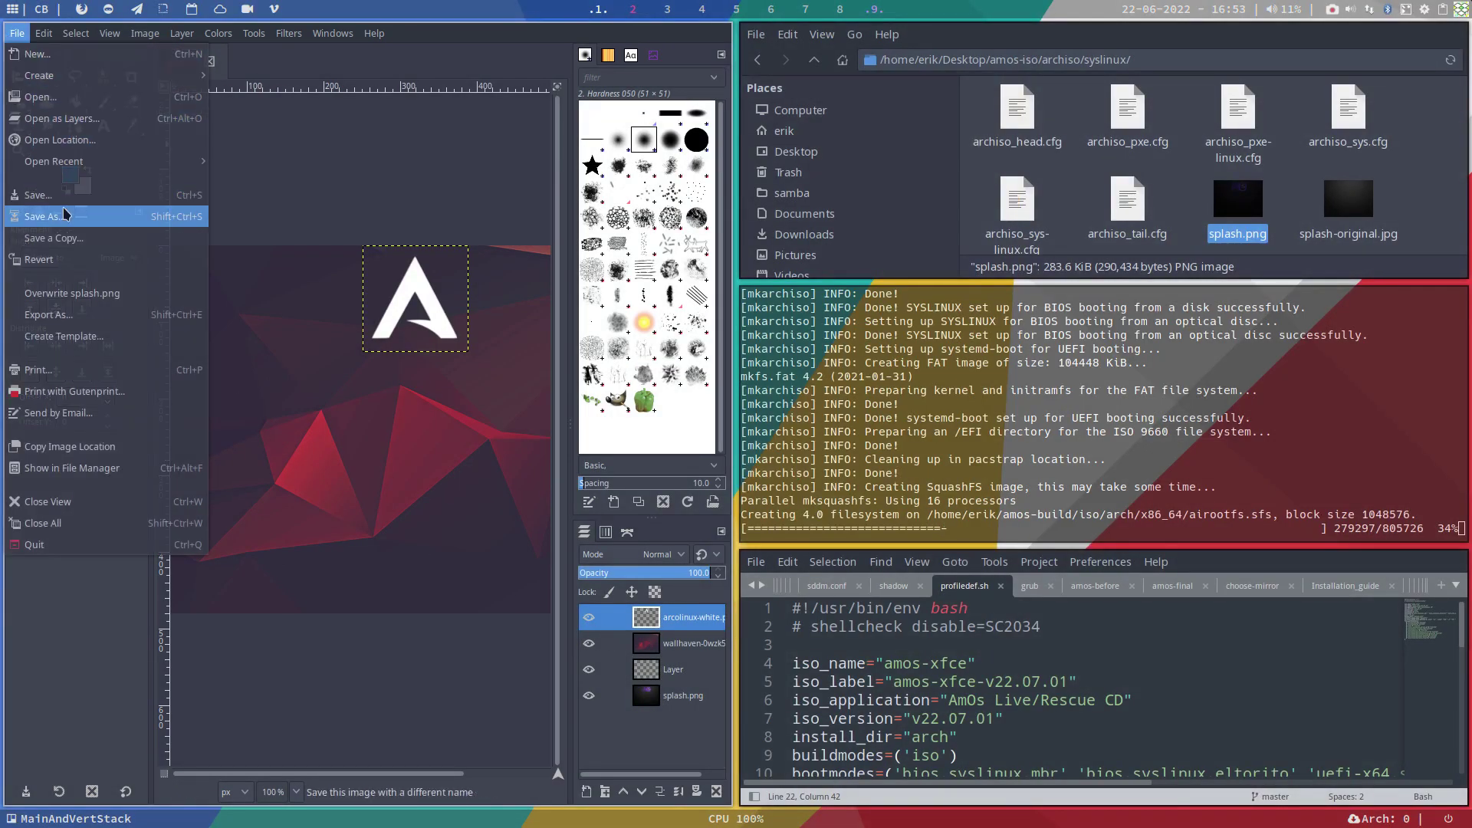
pyautogui.click(68, 217)
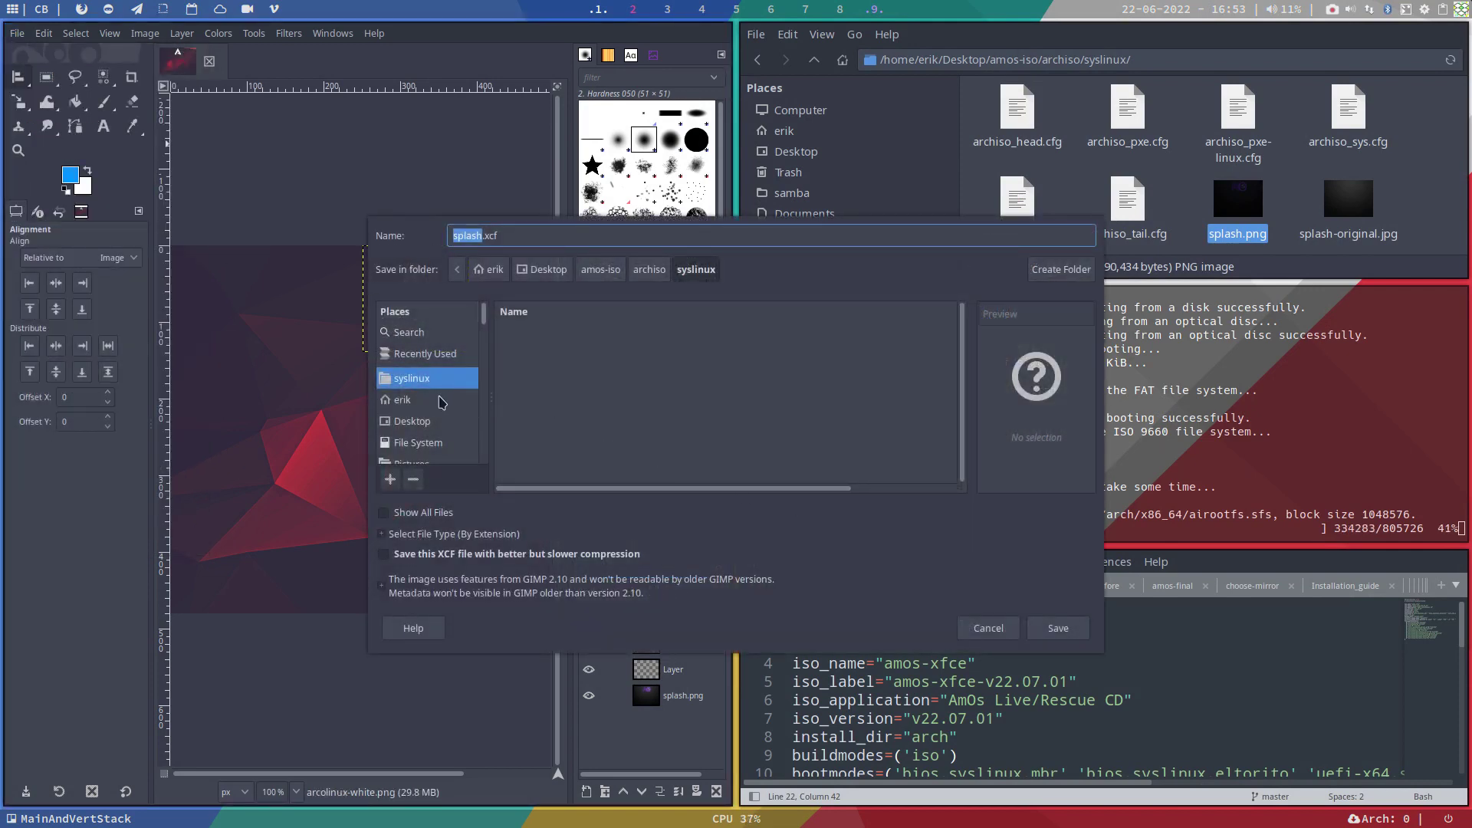
pyautogui.click(442, 421)
pyautogui.doubleClick(547, 341)
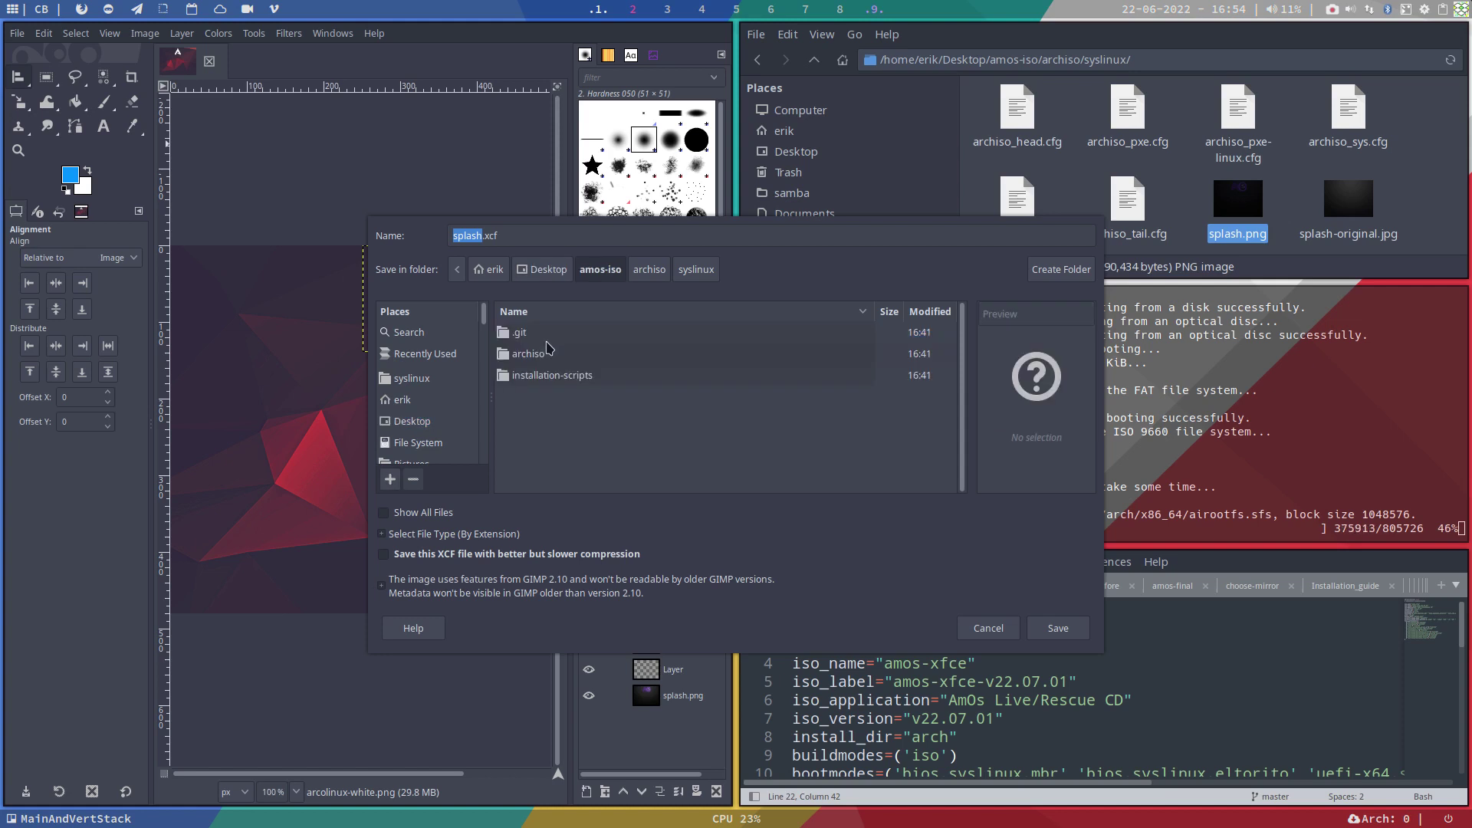
pyautogui.doubleClick(548, 357)
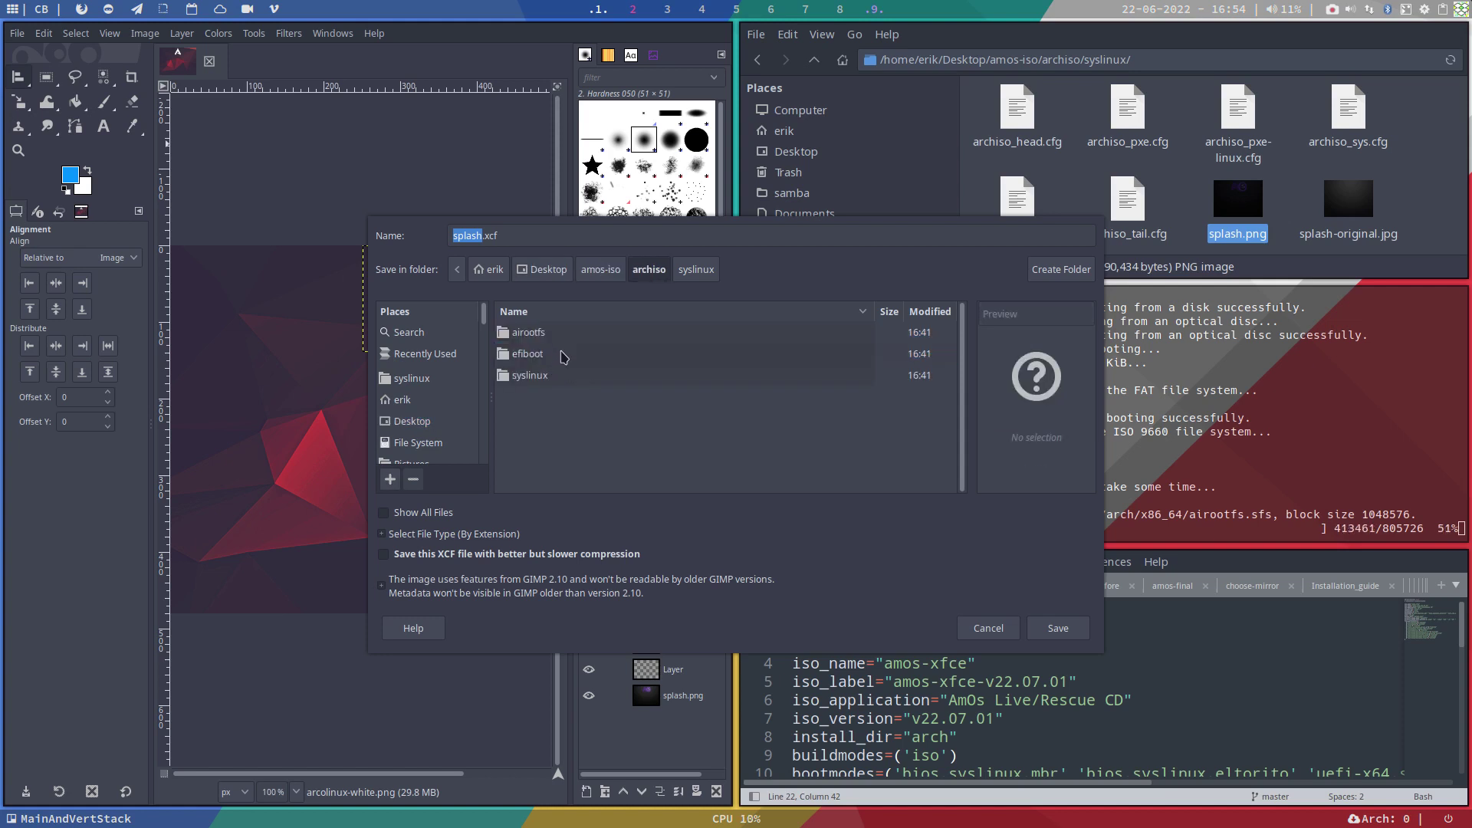
pyautogui.doubleClick(563, 380)
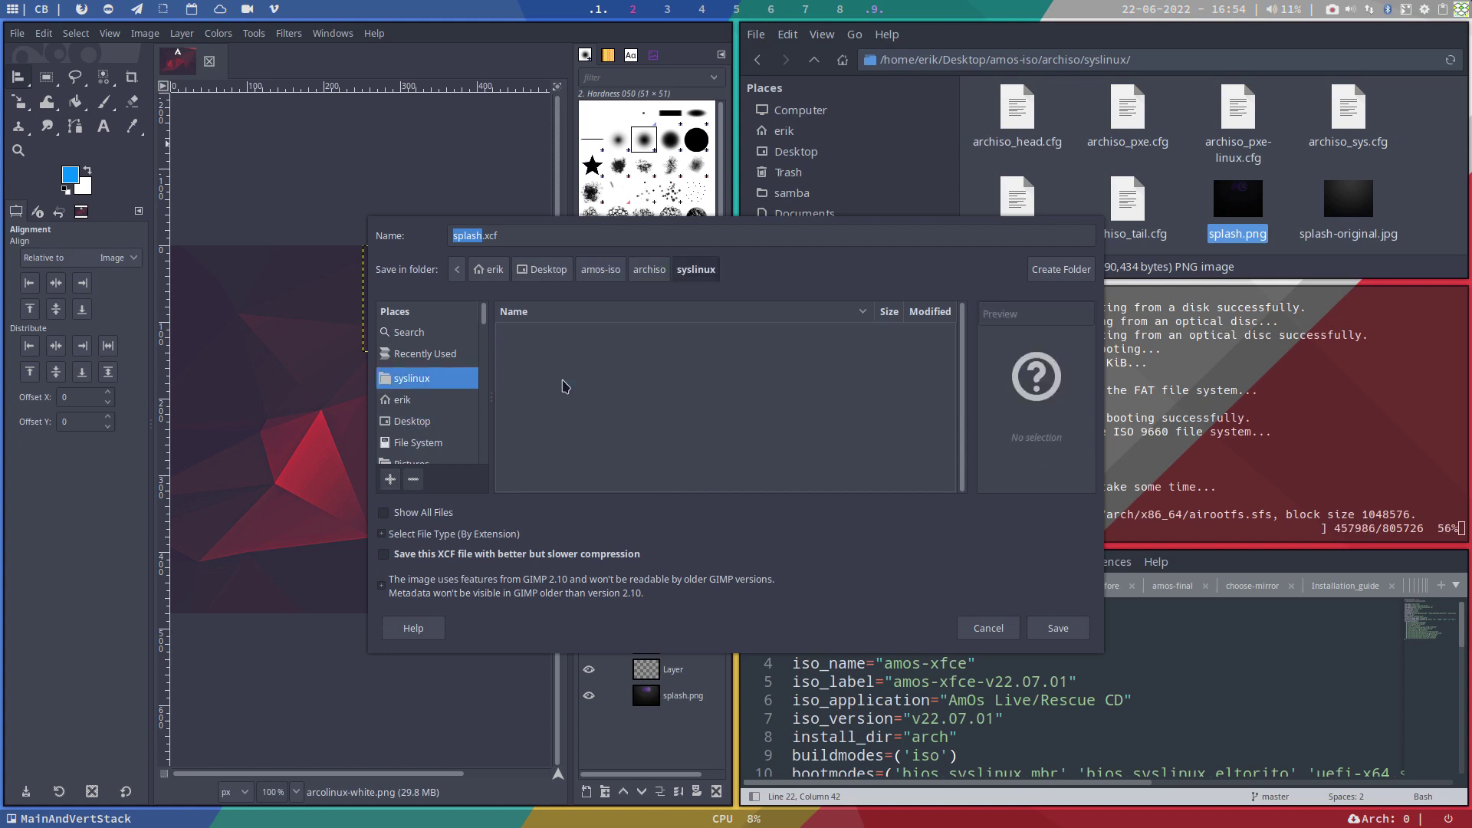
pyautogui.click(649, 269)
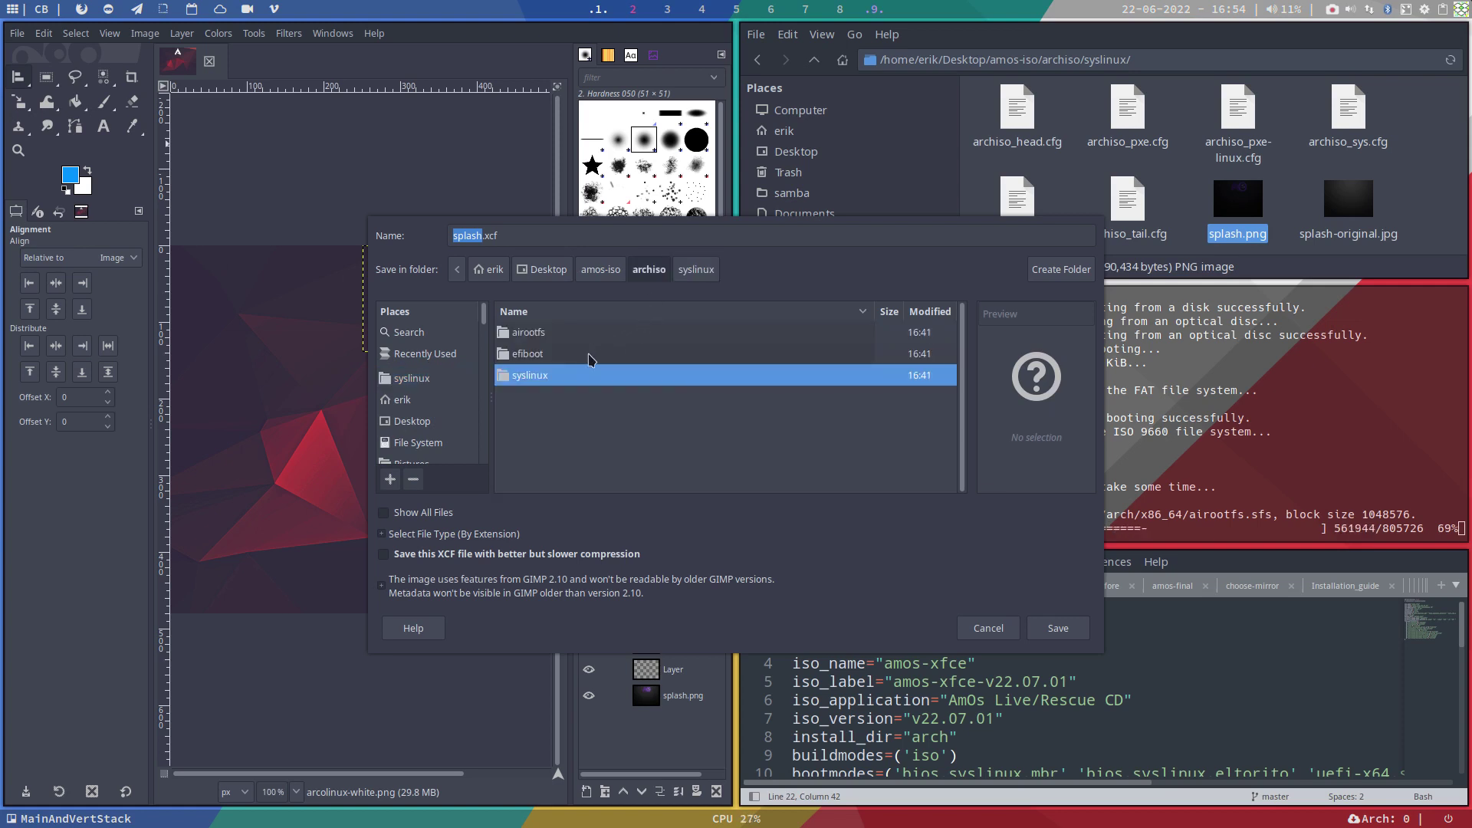
pyautogui.doubleClick(585, 385)
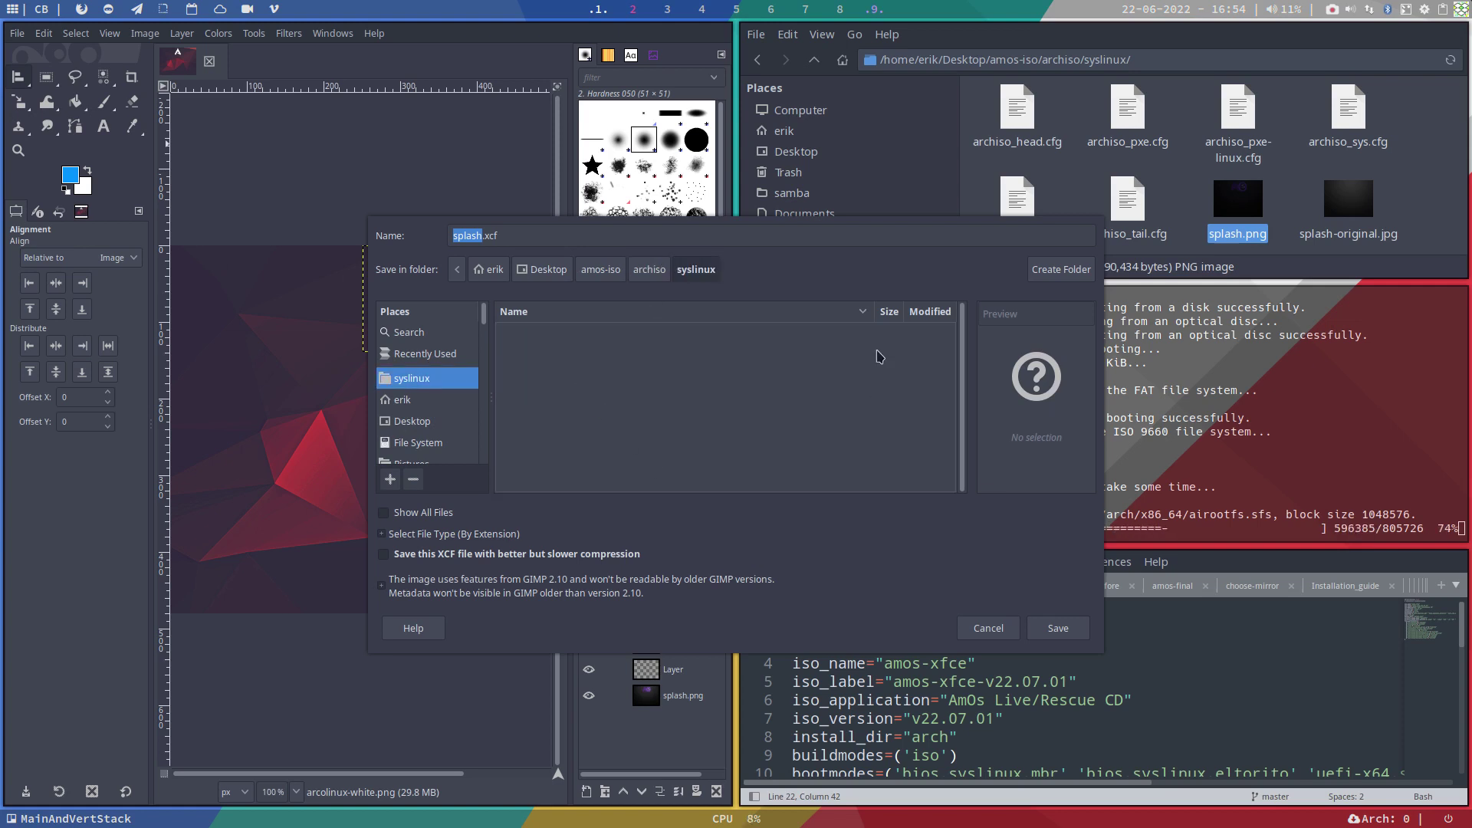
pyautogui.click(1058, 628)
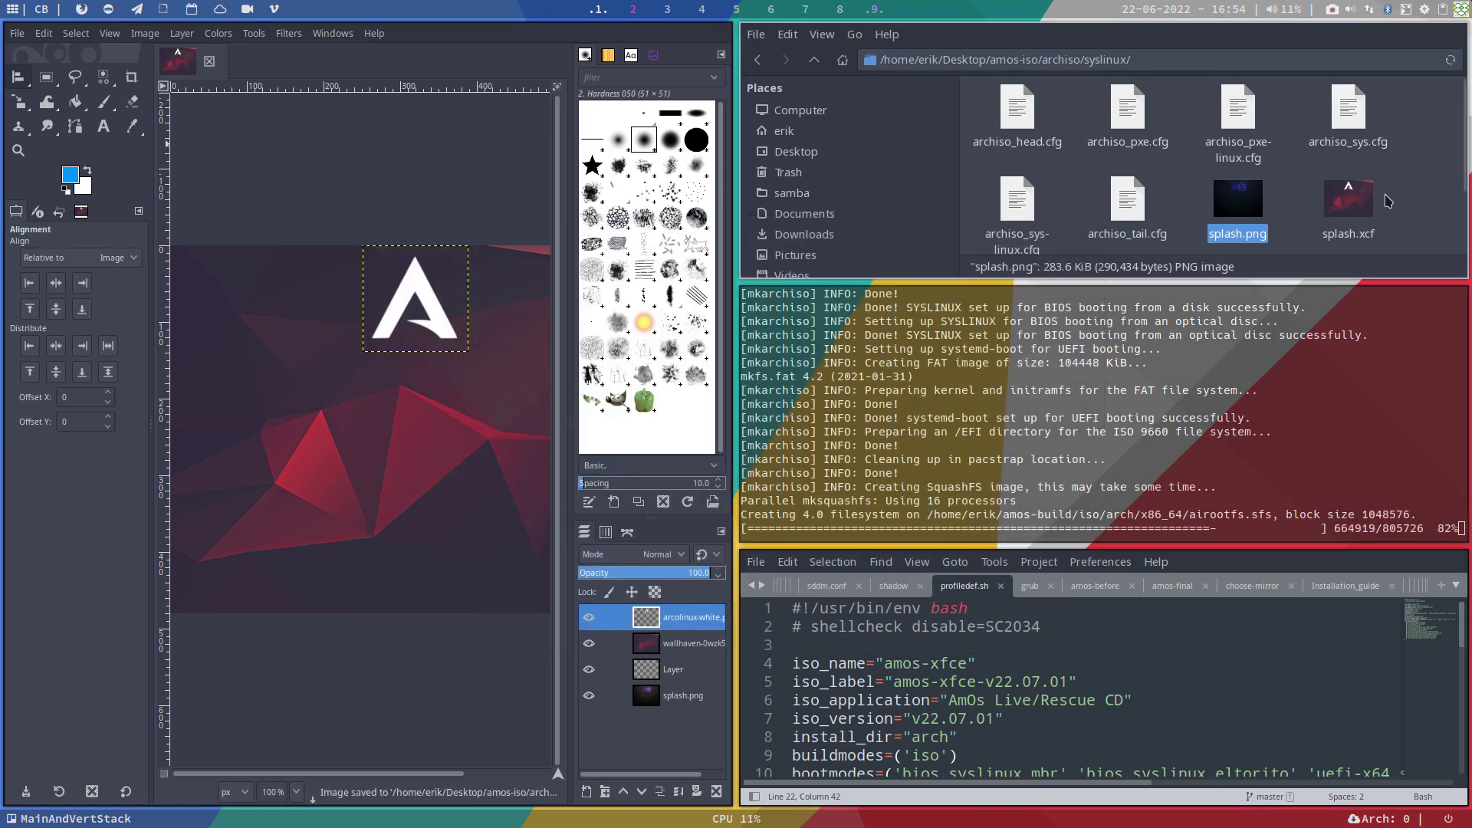
# Step: Export the image as splash-new.png into the syslinux folder
pyautogui.click(17, 33)
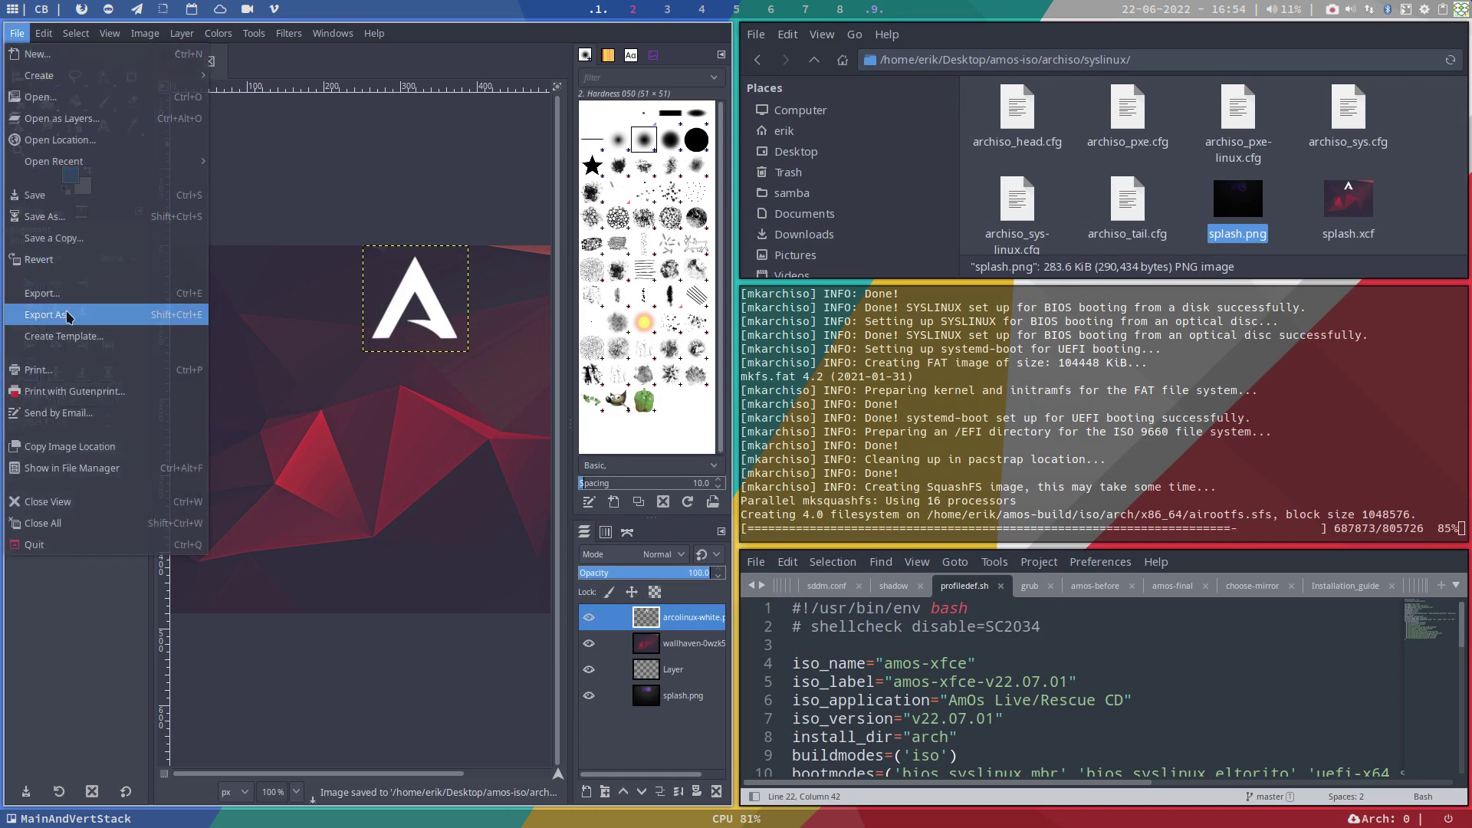
pyautogui.click(108, 315)
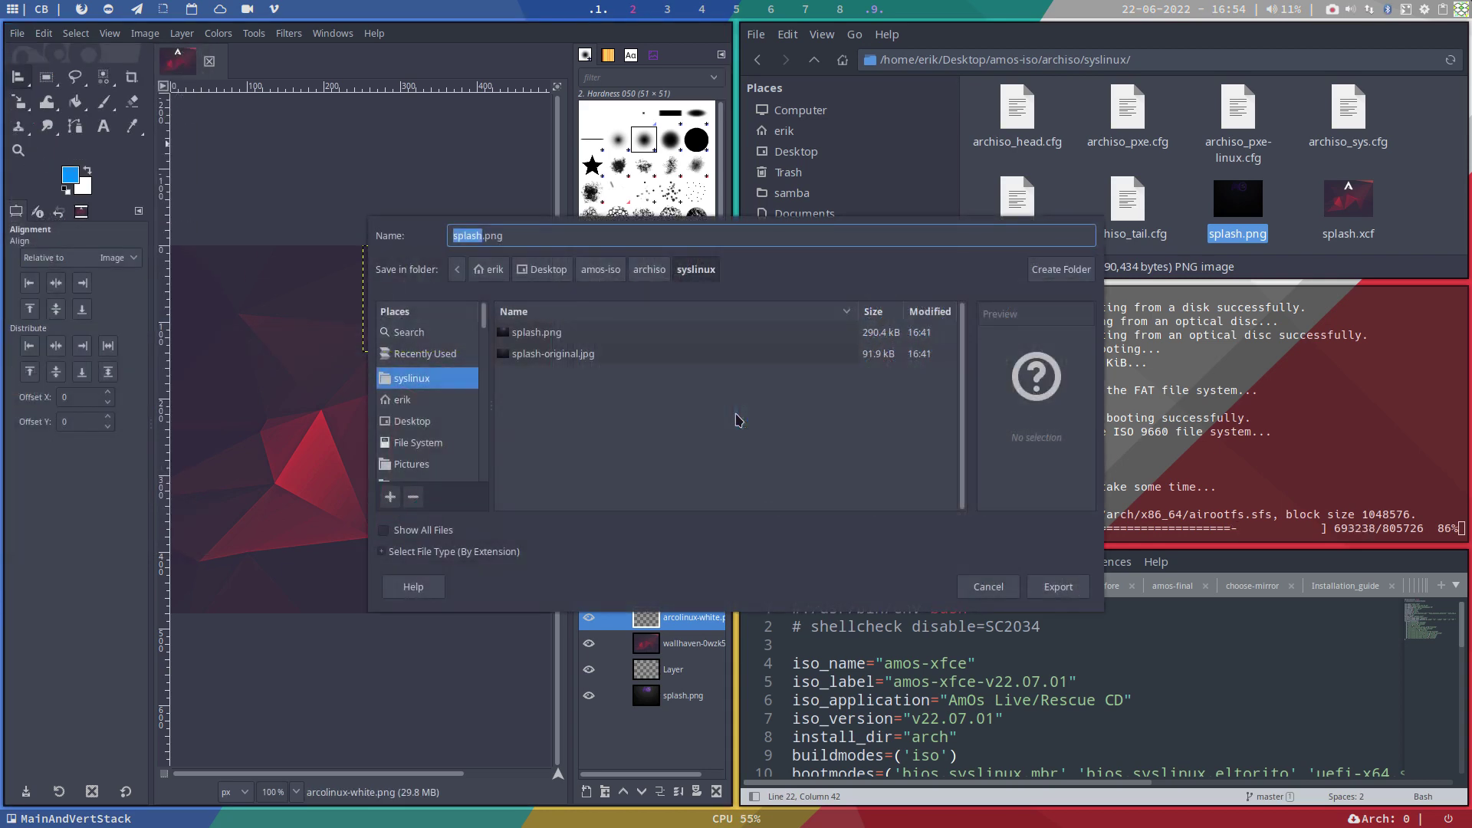
pyautogui.click(480, 235)
pyautogui.write('-new')
pyautogui.press('Return')
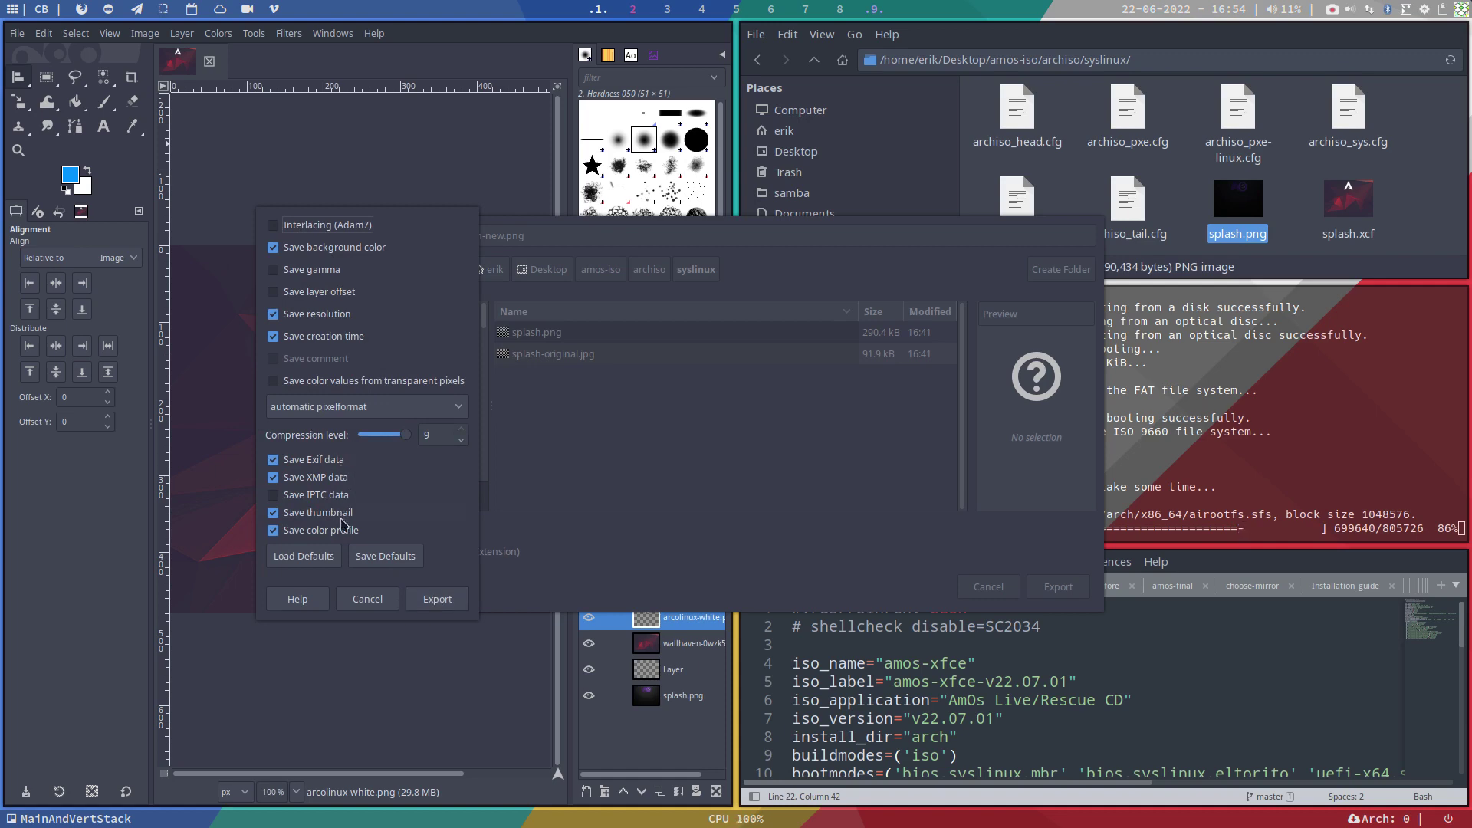
pyautogui.click(437, 599)
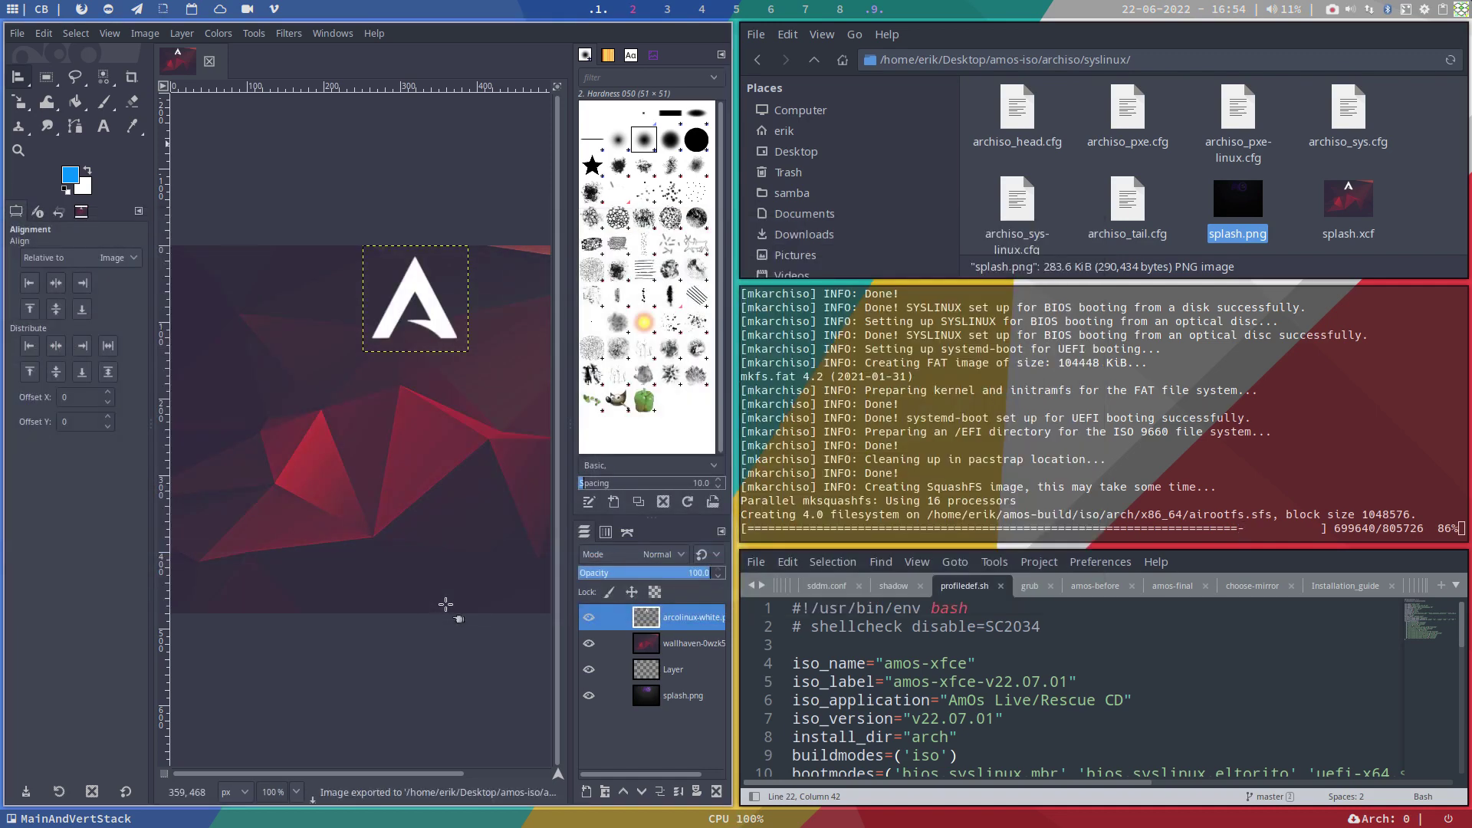
# Step: Locate splash-new.png in Thunar's syslinux folder and close GIMP
pyautogui.scroll(-2, 1413, 197)
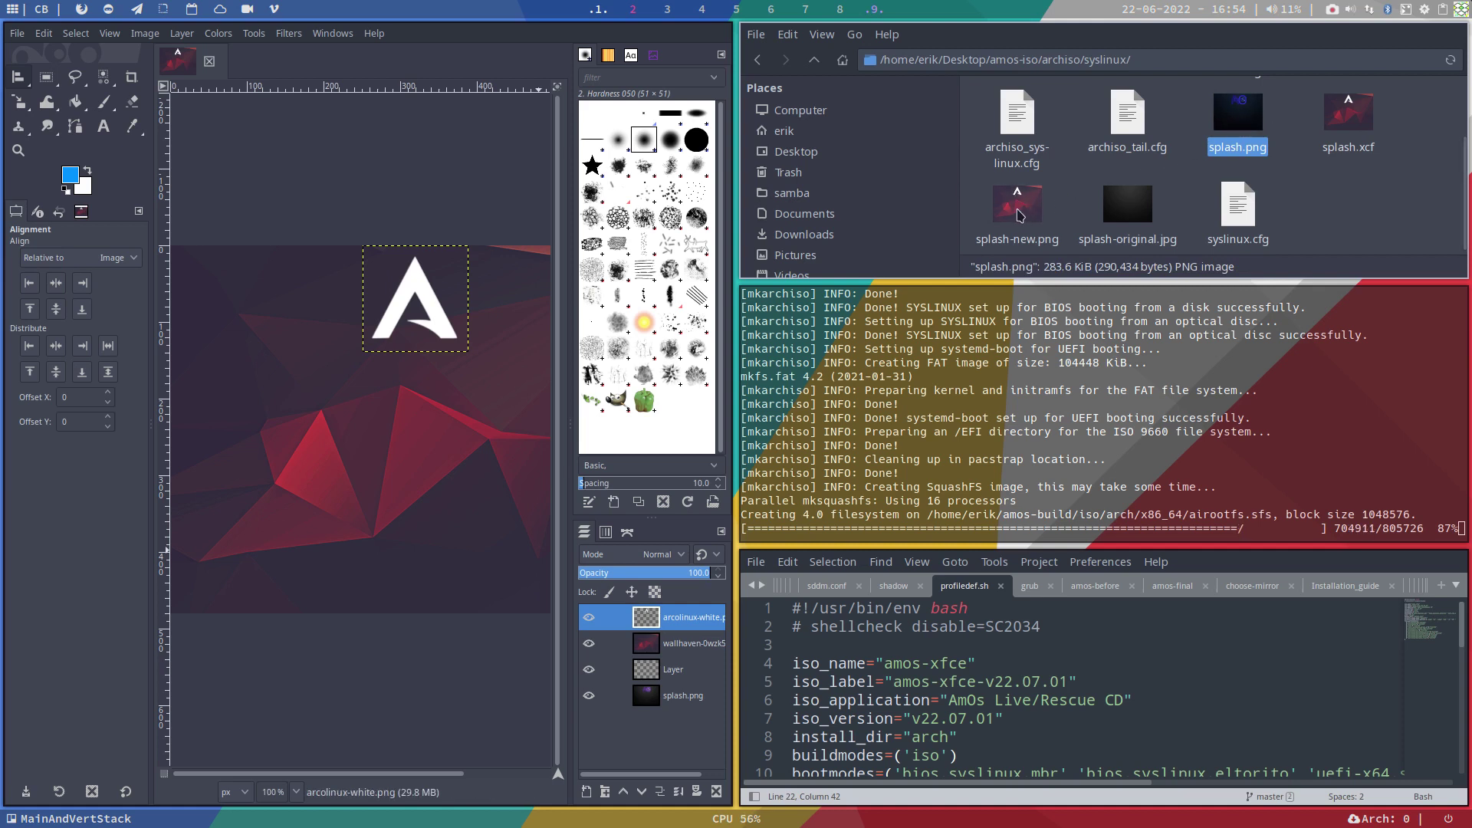
pyautogui.click(1300, 210)
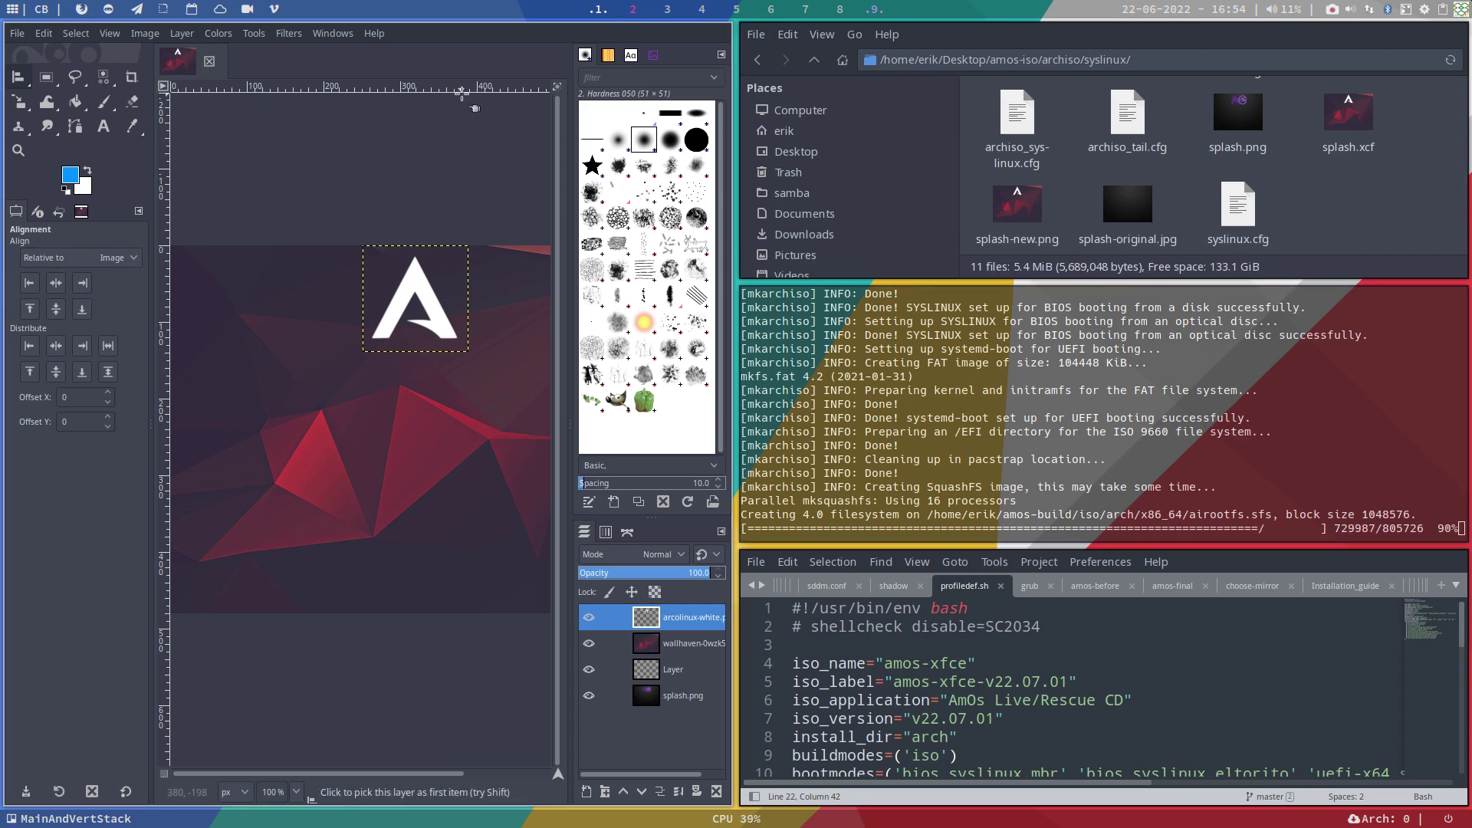
pyautogui.press('super+q')
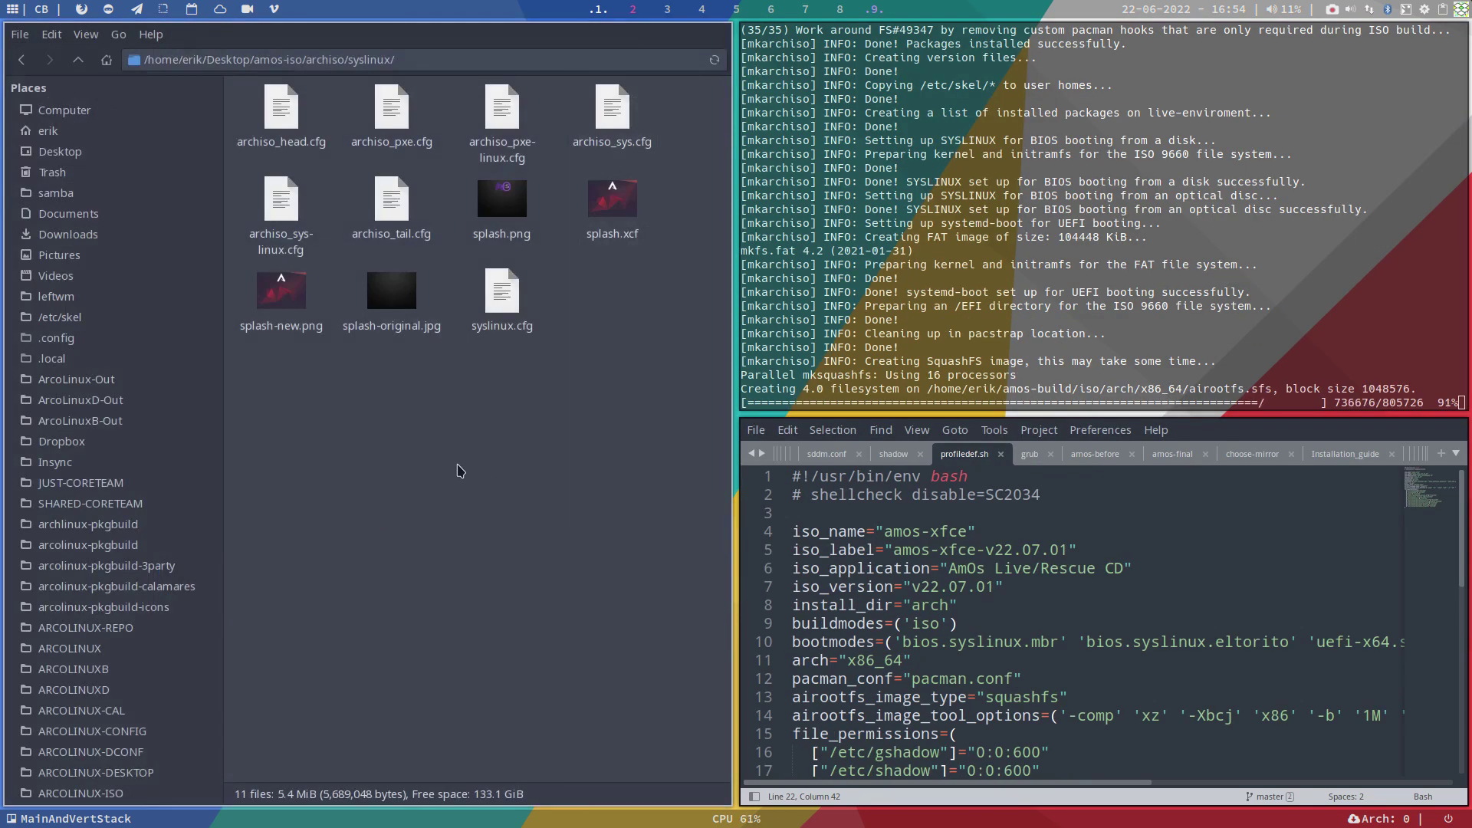
# Step: Empty the Trash from Thunar's sidebar and close all files in Sublime Text
pyautogui.rightClick(86, 189)
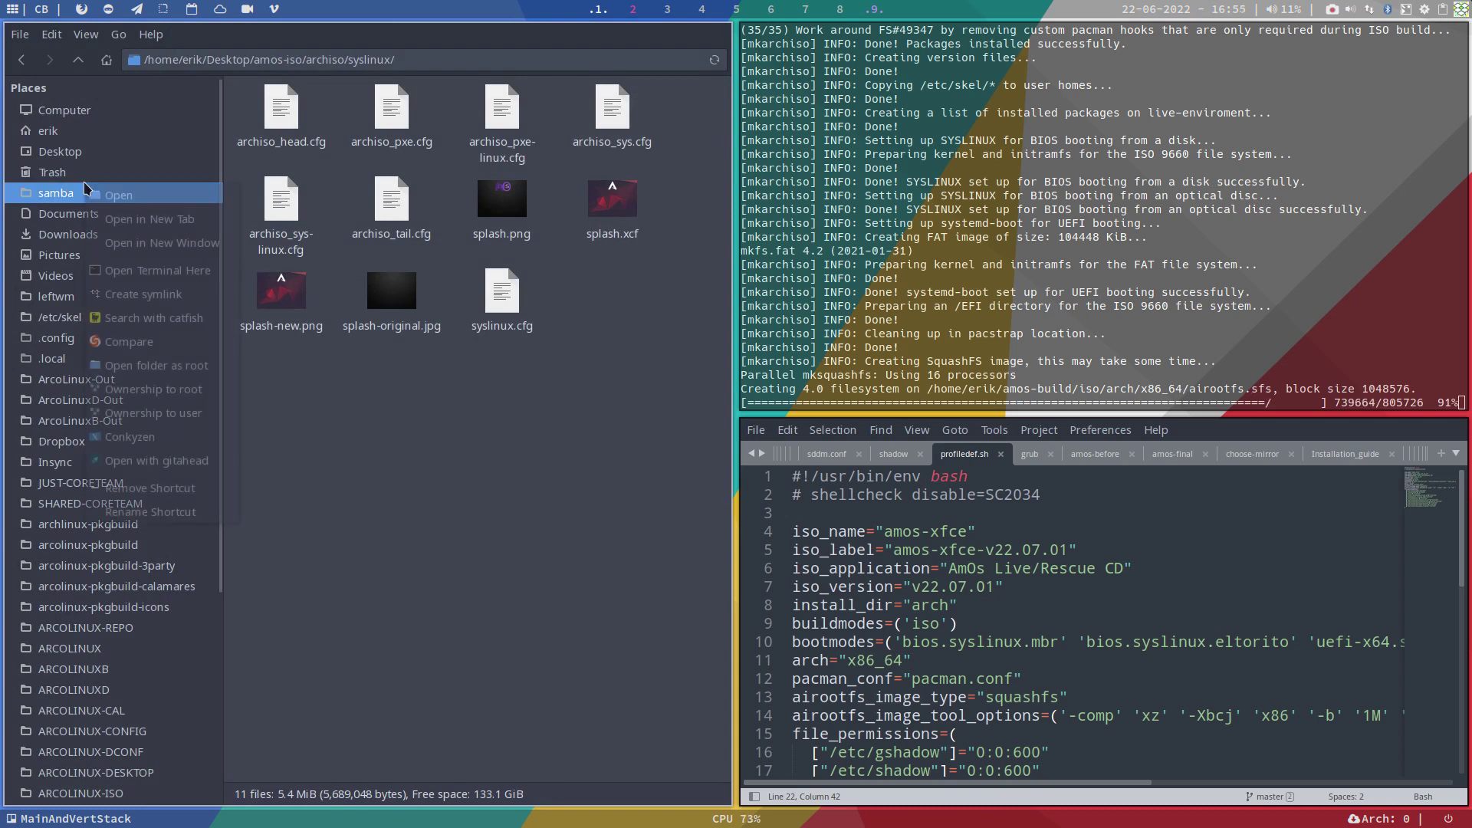
pyautogui.click(90, 175)
pyautogui.rightClick(89, 174)
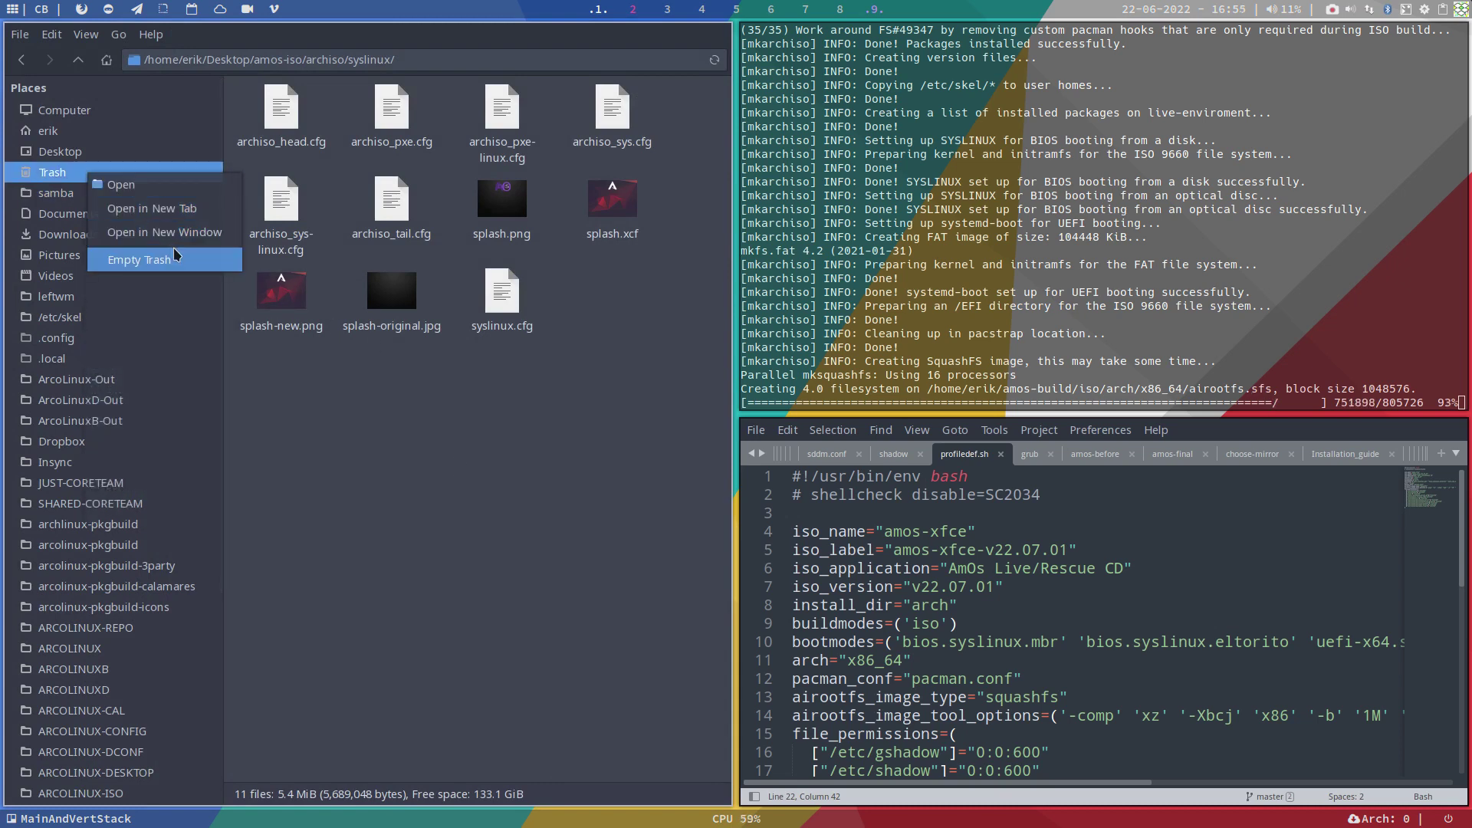
pyautogui.click(127, 261)
pyautogui.click(423, 459)
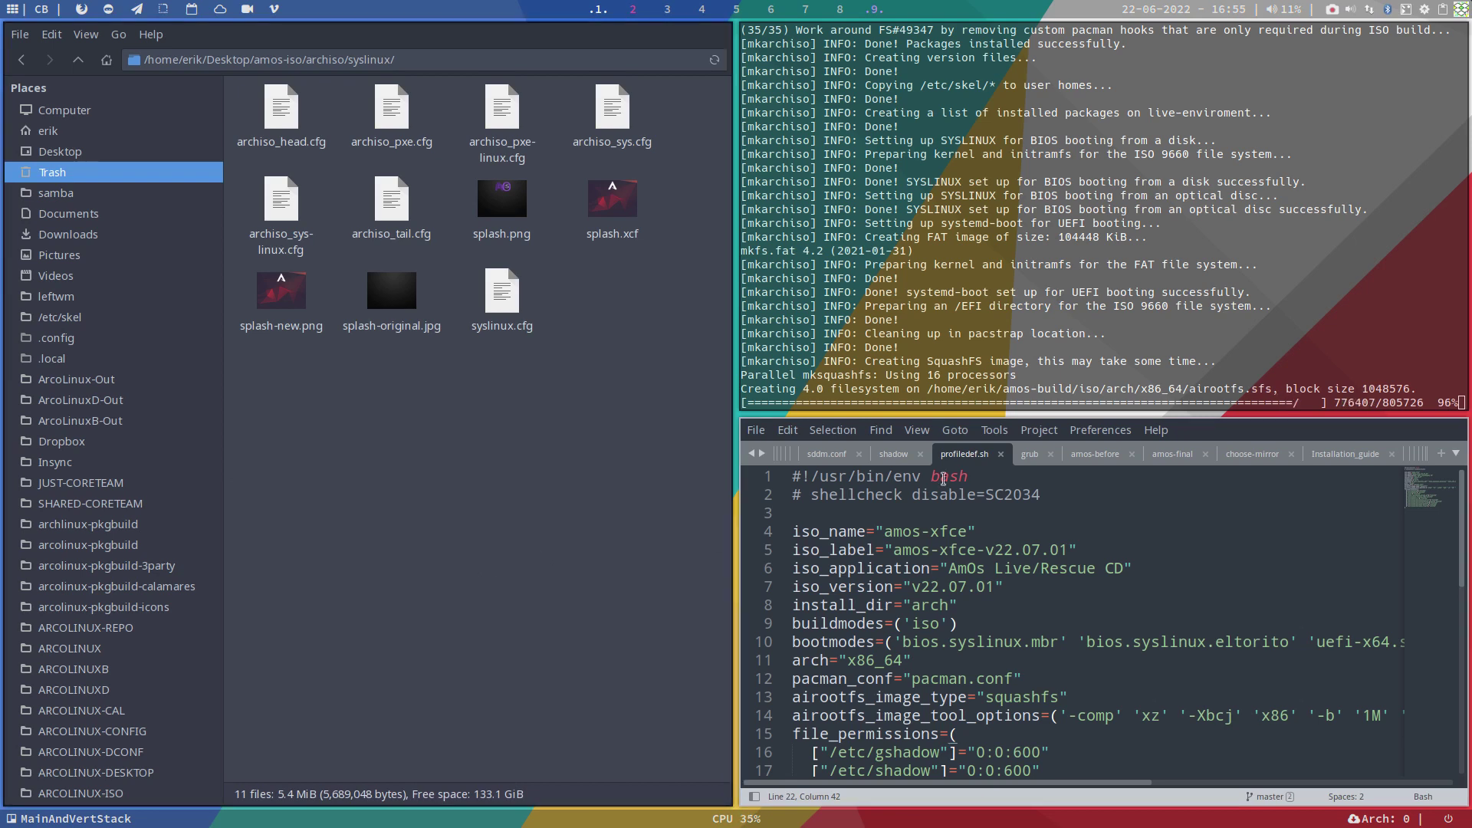
pyautogui.click(764, 437)
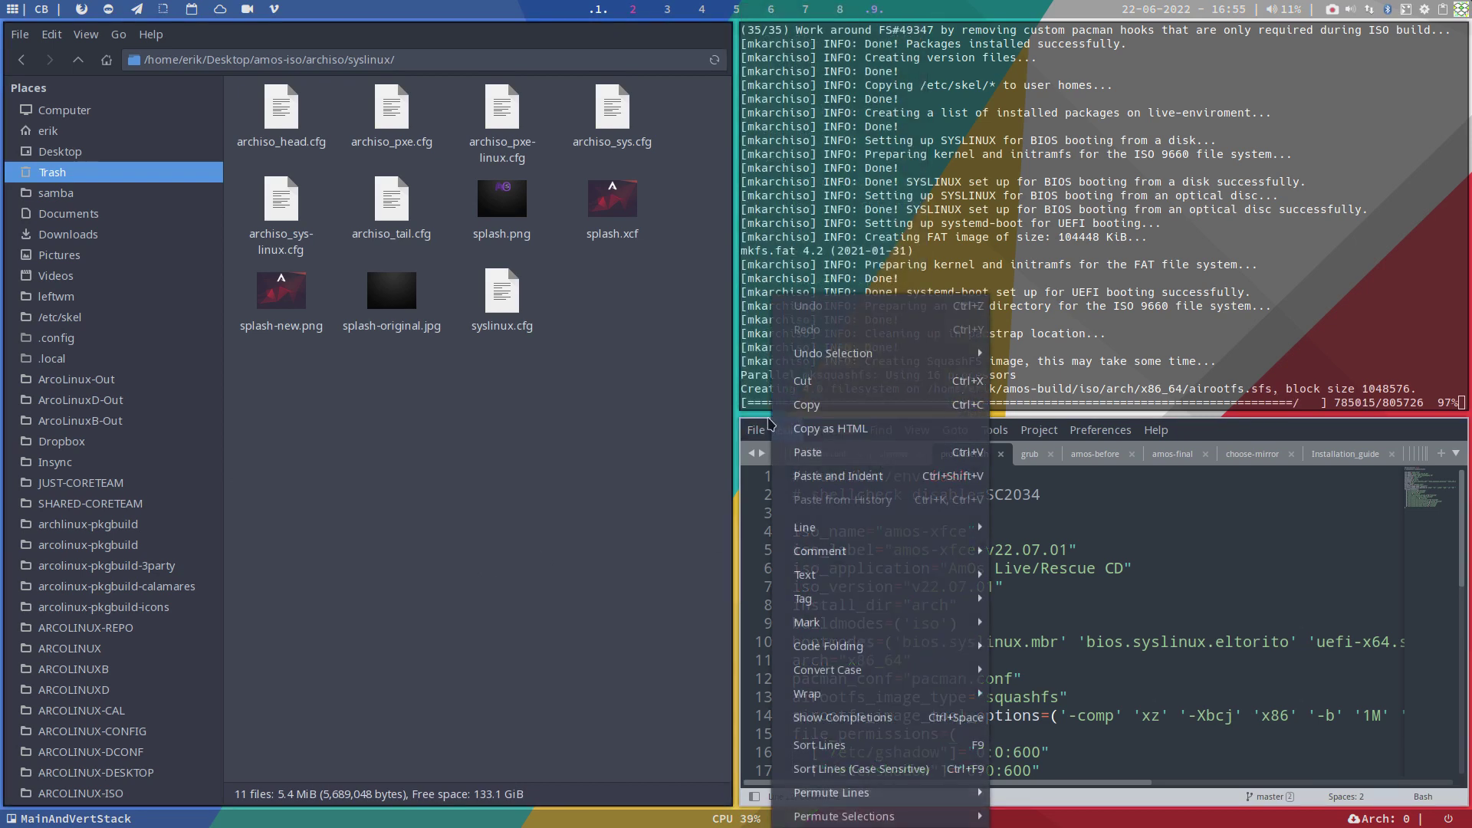
pyautogui.click(792, 382)
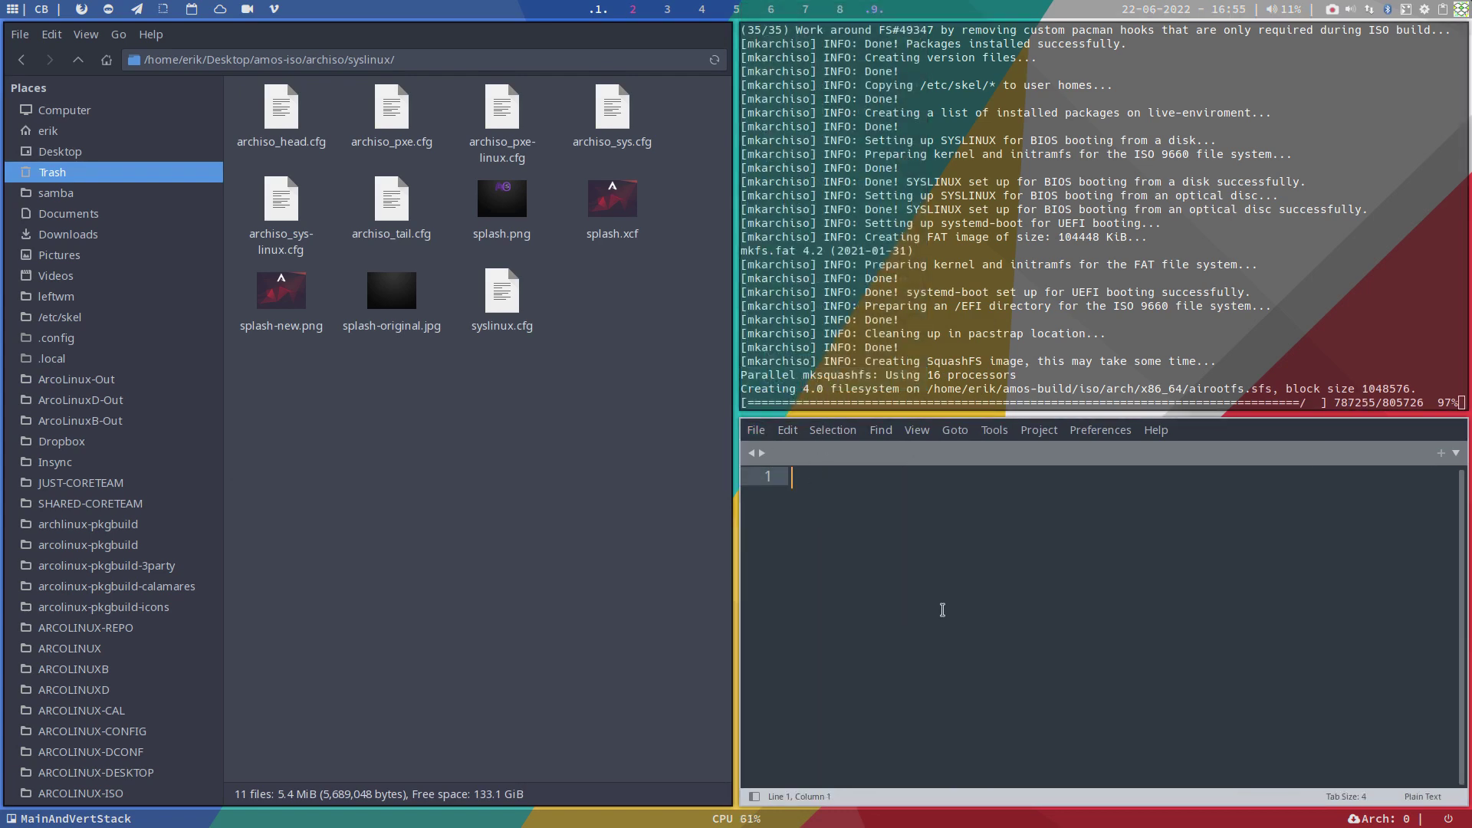
# Step: Close the editor, wait for amos-xfce-v22.07.01-x86_64.iso to build, then close Alacritty
pyautogui.press('super+q')
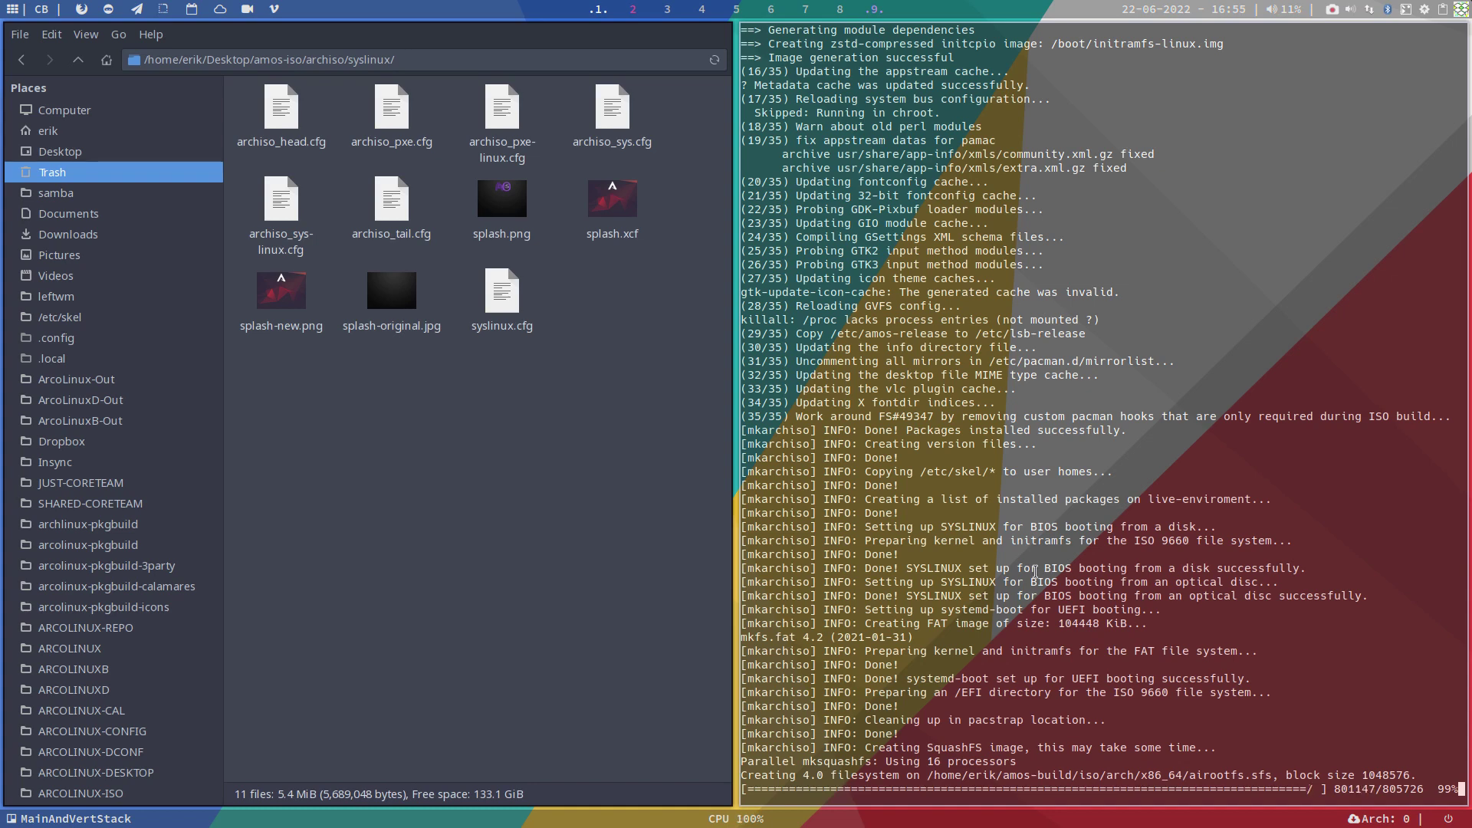
pyautogui.click(285, 299)
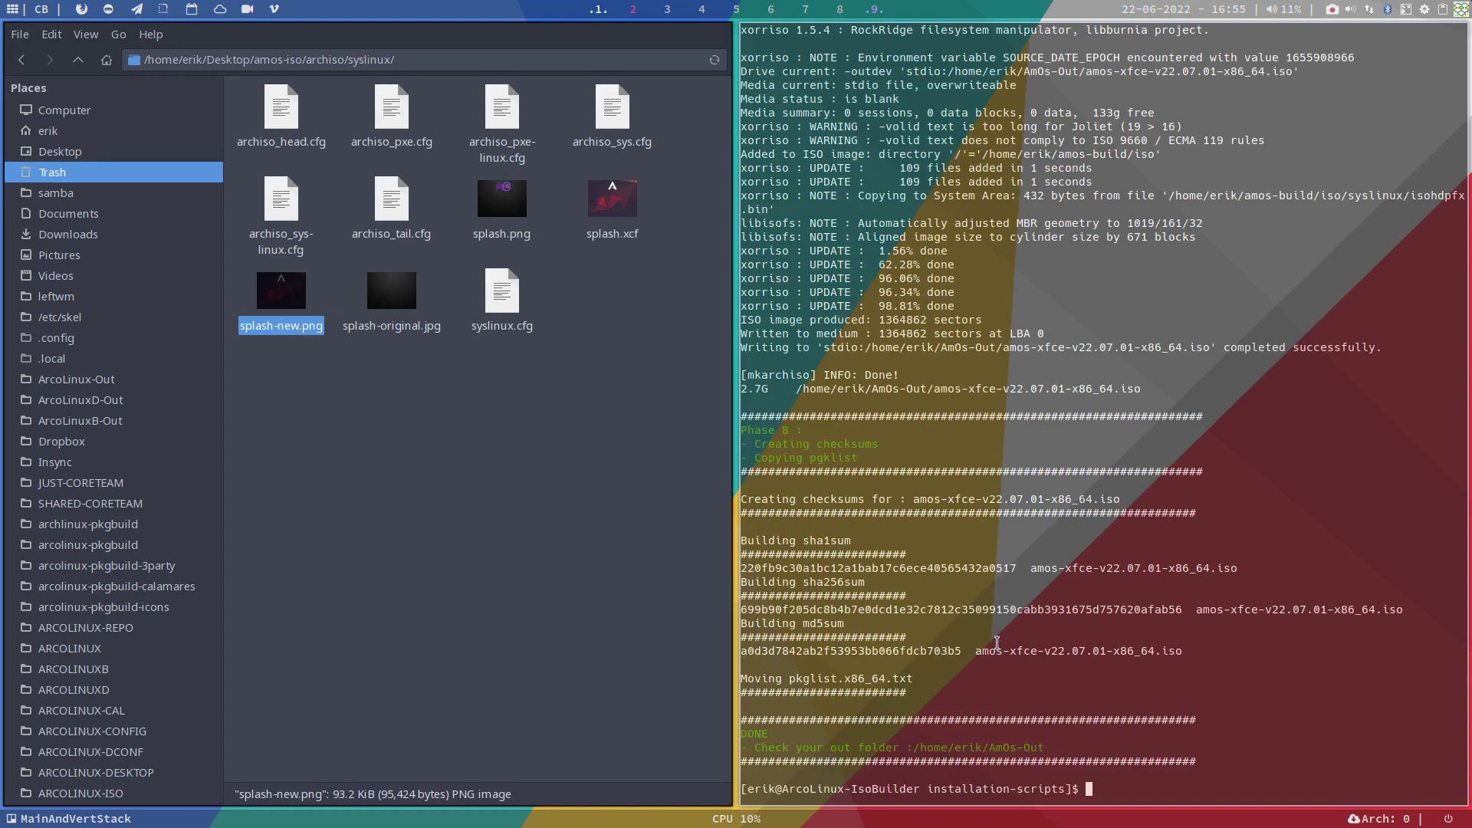
pyautogui.press('super+q')
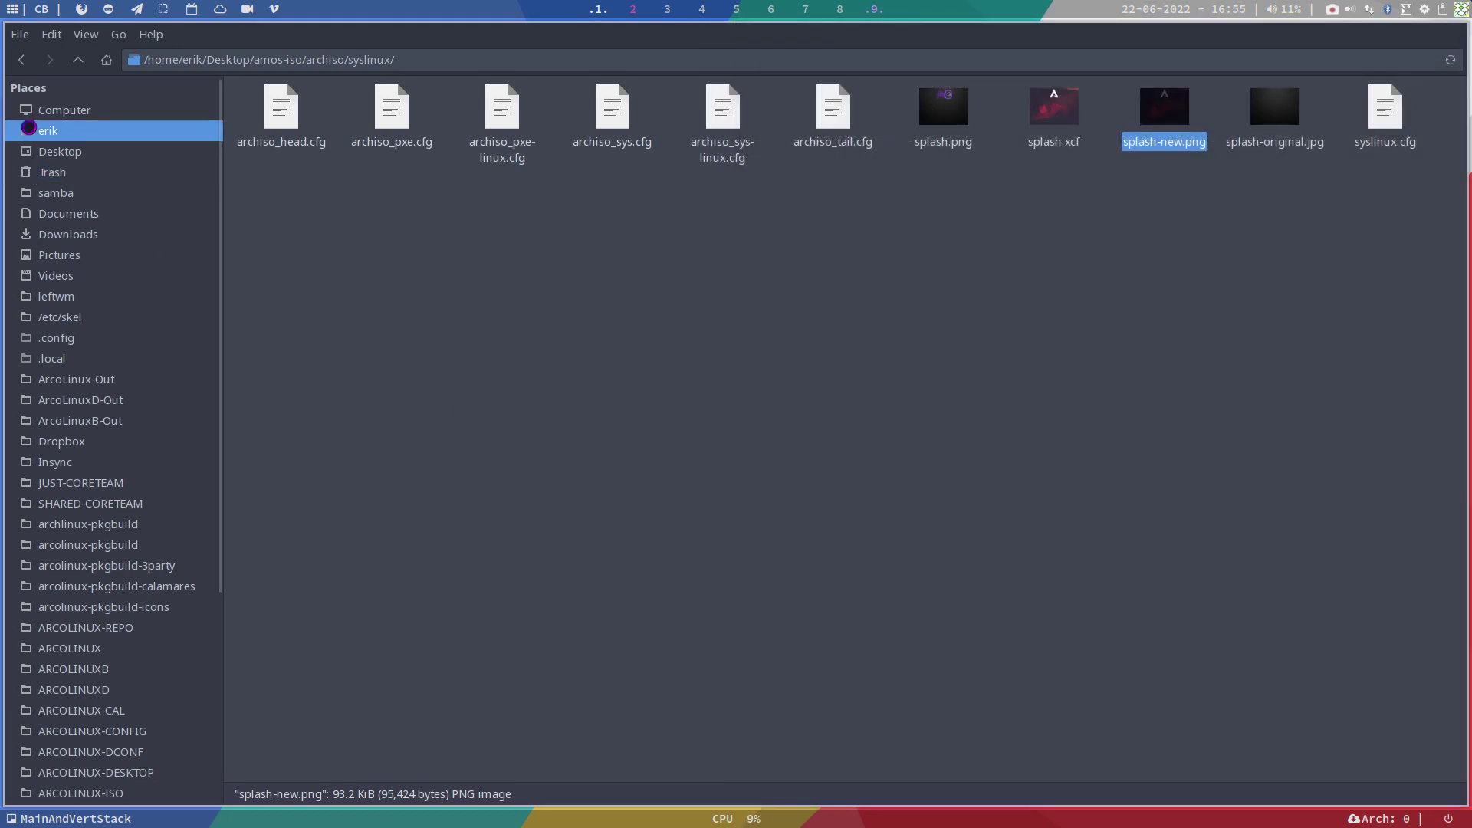
# Step: Inspect the five amos-xfce ISO and checksum files in AmOs-Out, then close Thunar
pyautogui.click(42, 134)
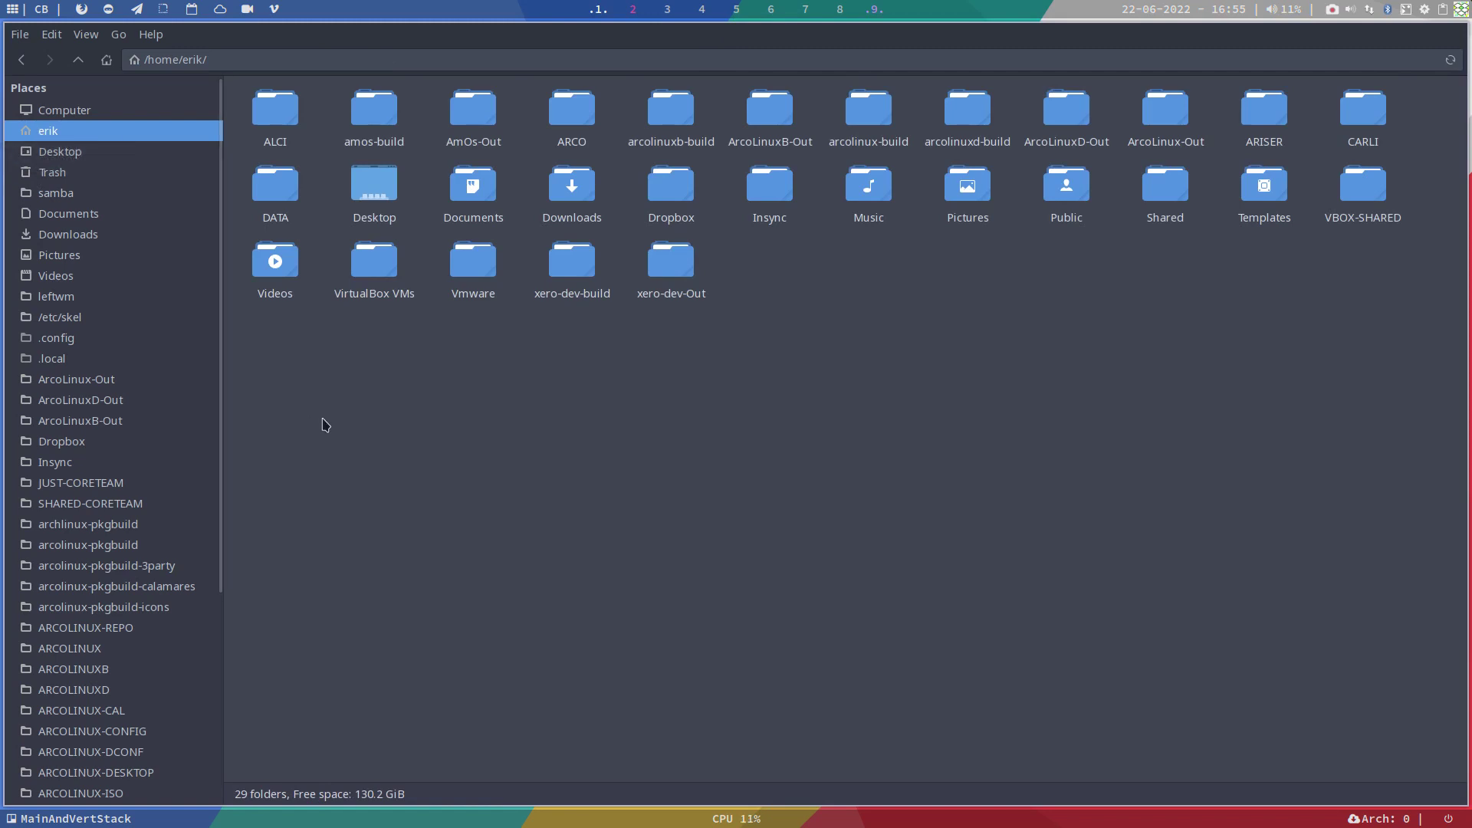
pyautogui.click(370, 123)
pyautogui.doubleClick(469, 113)
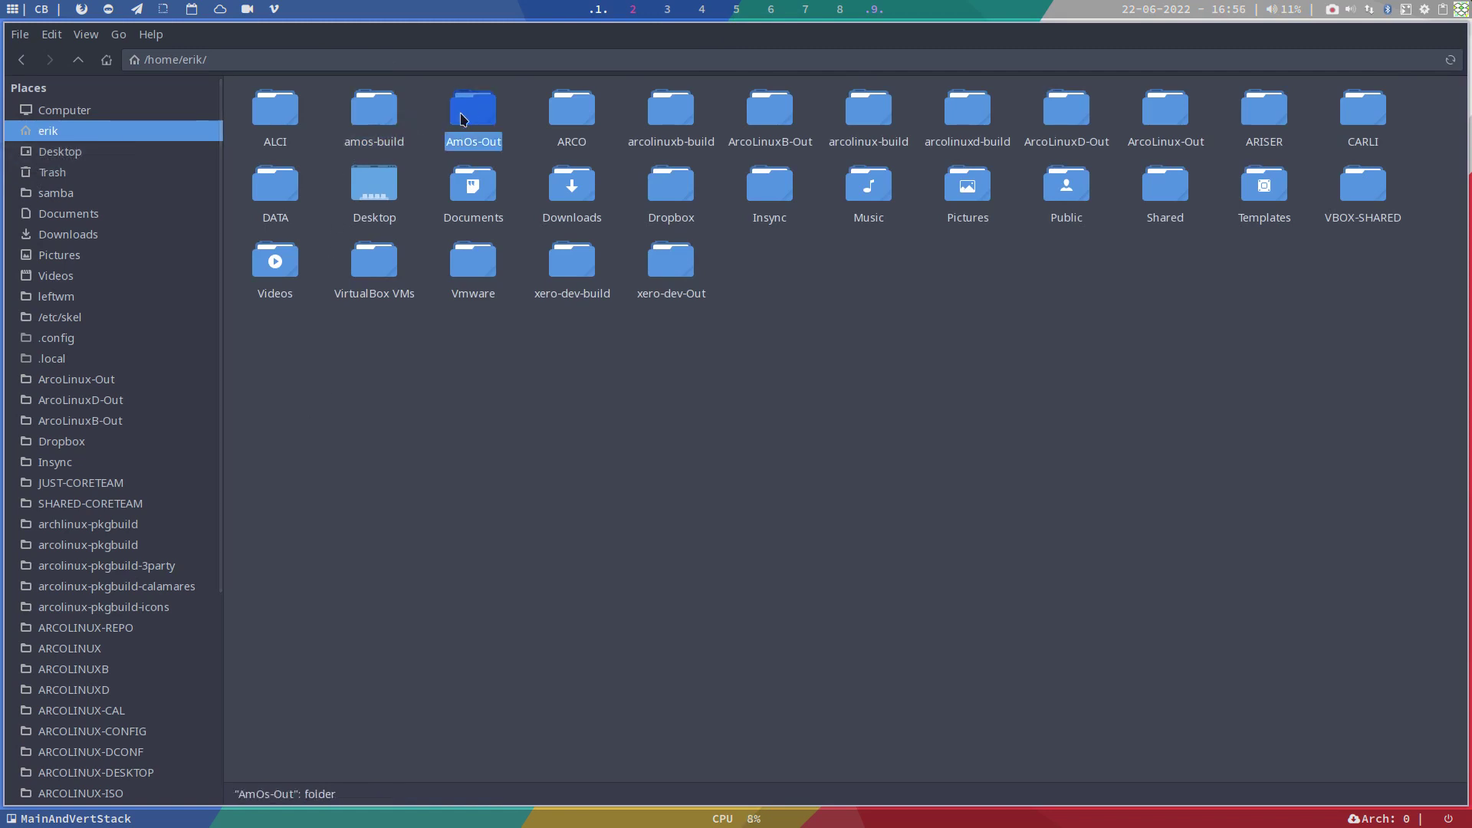
pyautogui.moveTo(289, 211); pyautogui.dragTo(819, 135)
pyautogui.click(541, 294)
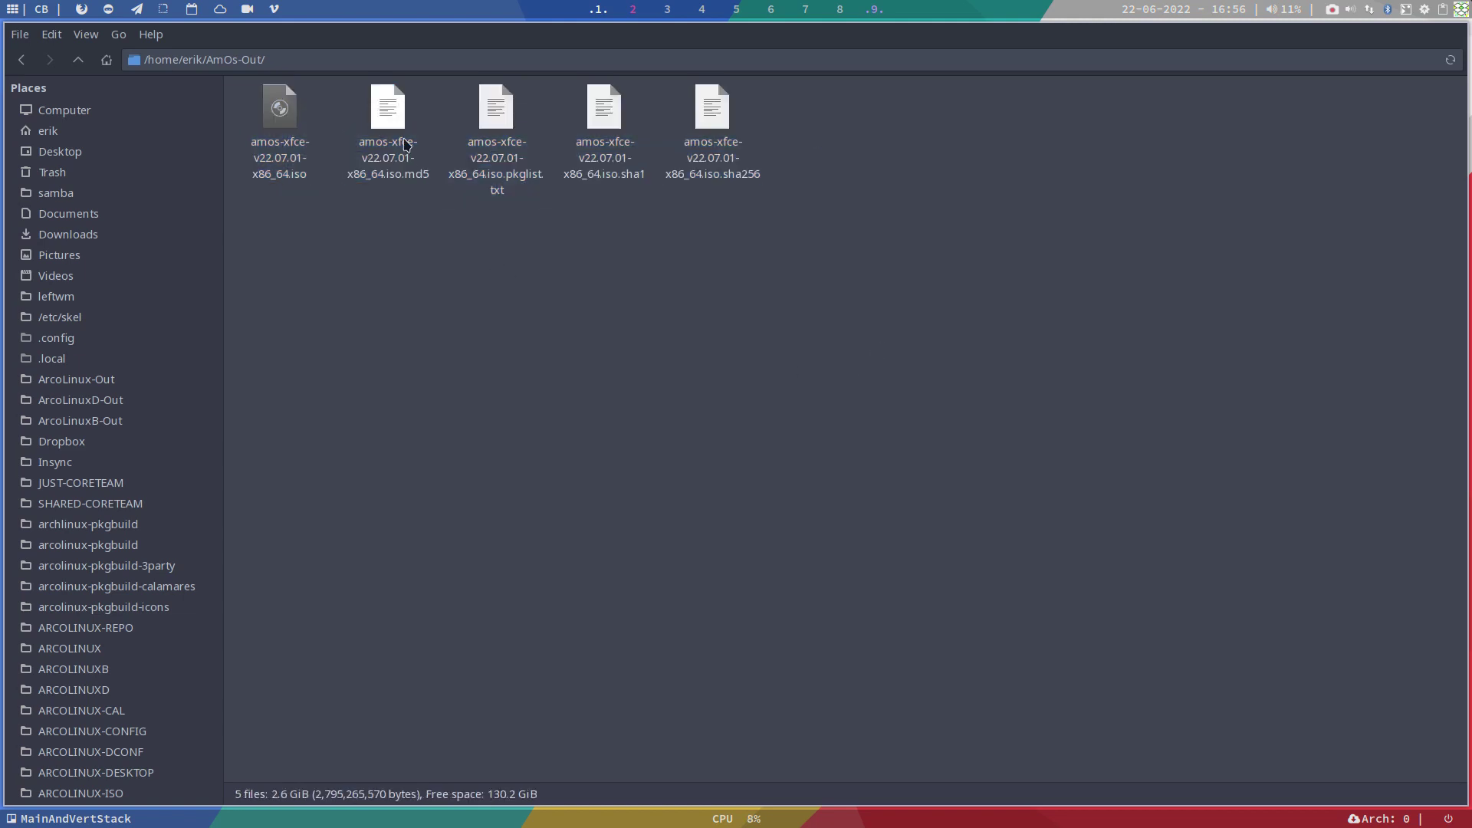
pyautogui.click(496, 157)
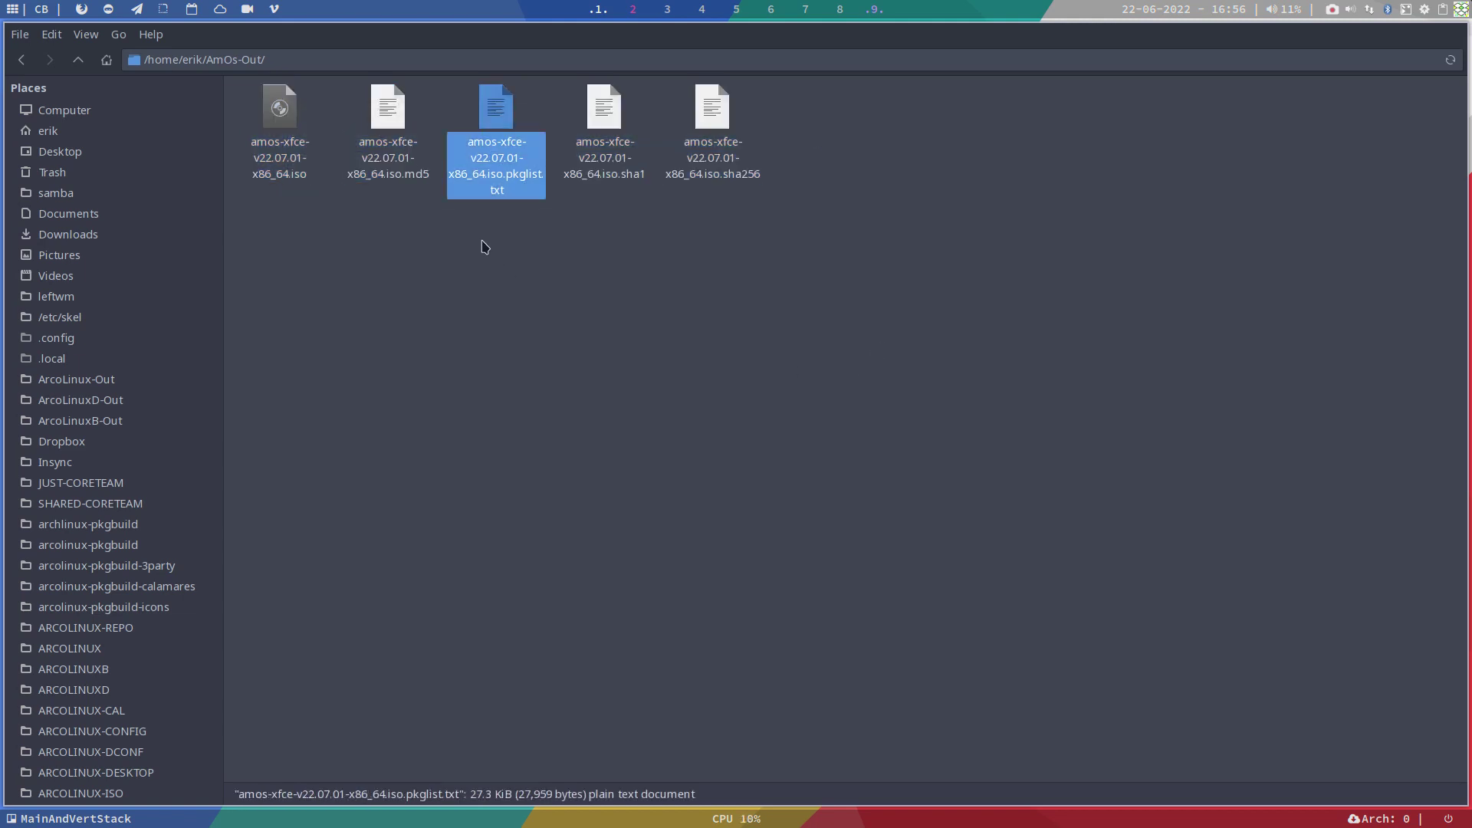
pyautogui.press('super+q')
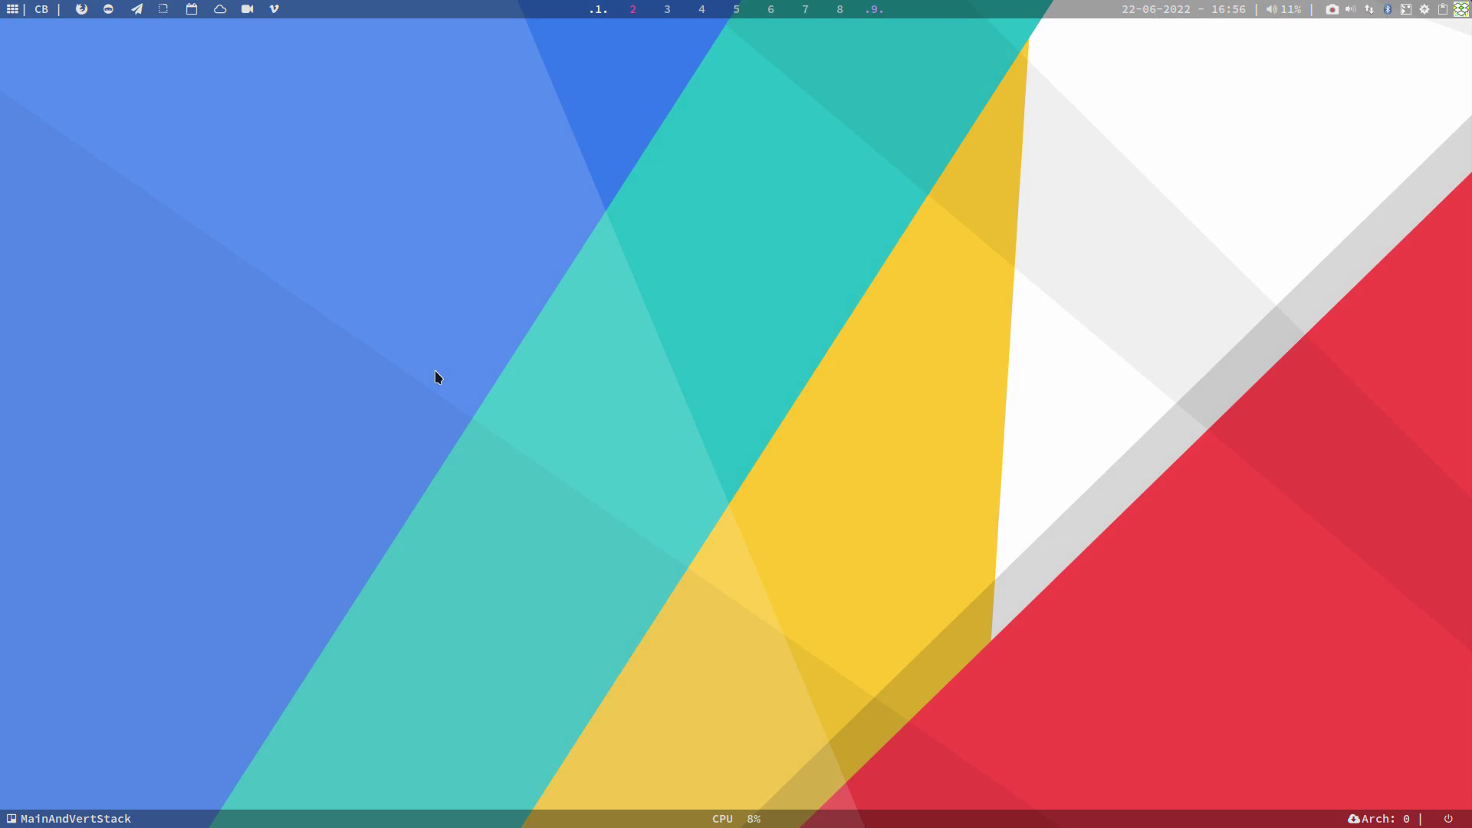
# Step: Launch VirtualBox, collapse ArcoLinuxB and select the template machine in the Core group
pyautogui.press('super+Return')
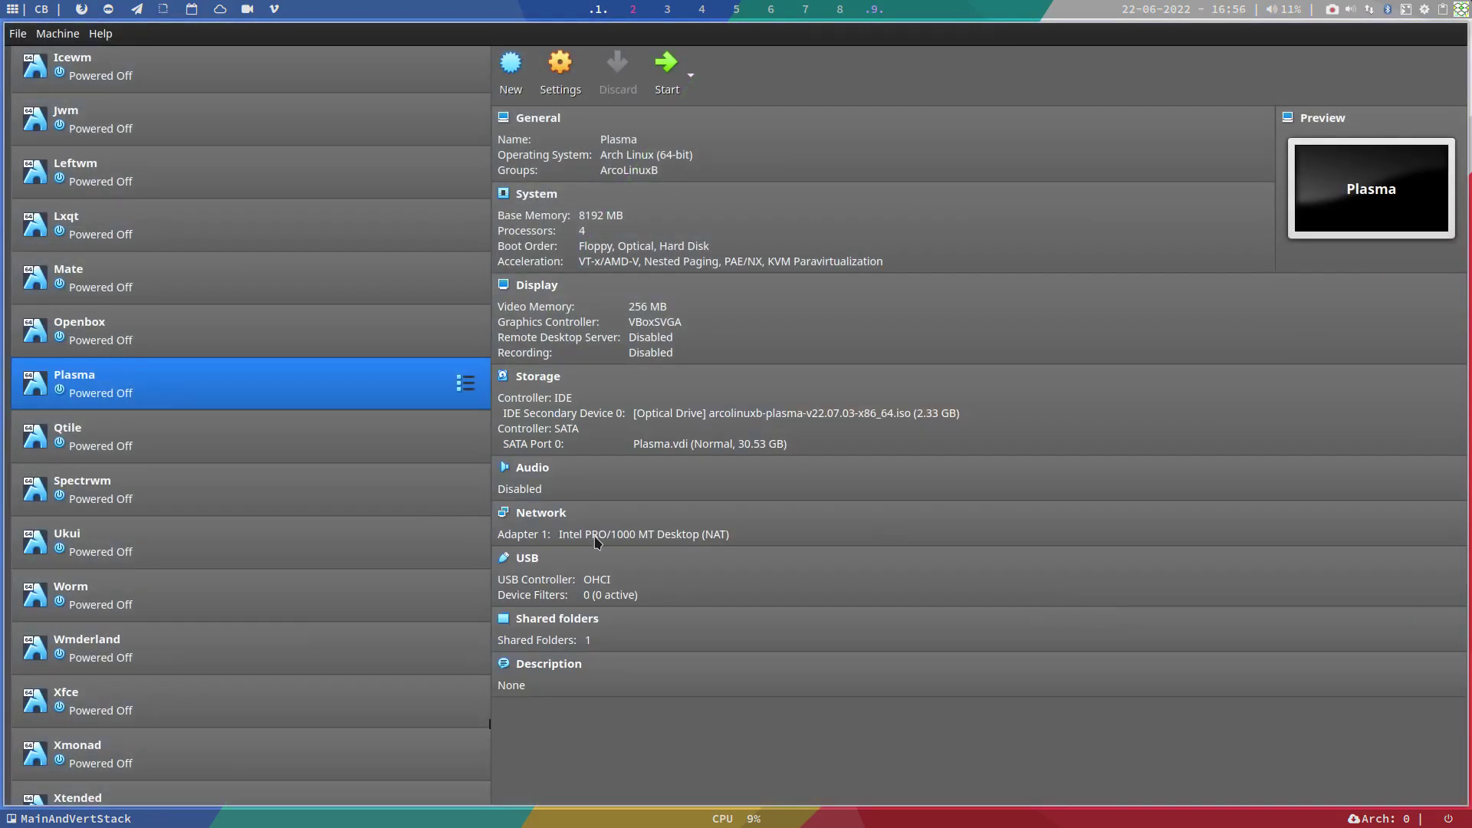
pyautogui.scroll(10, 163, 173)
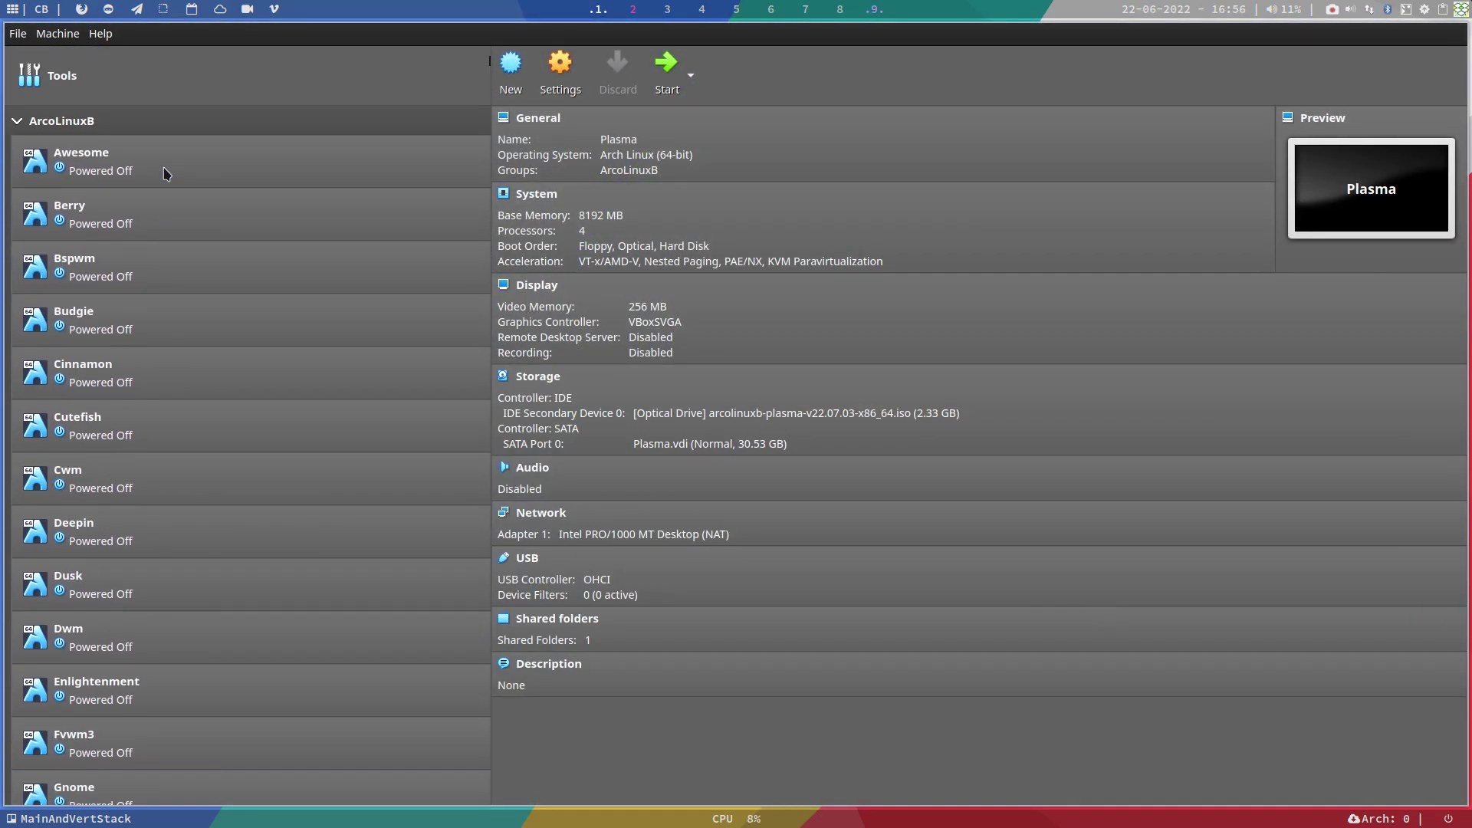
pyautogui.click(164, 171)
pyautogui.click(108, 125)
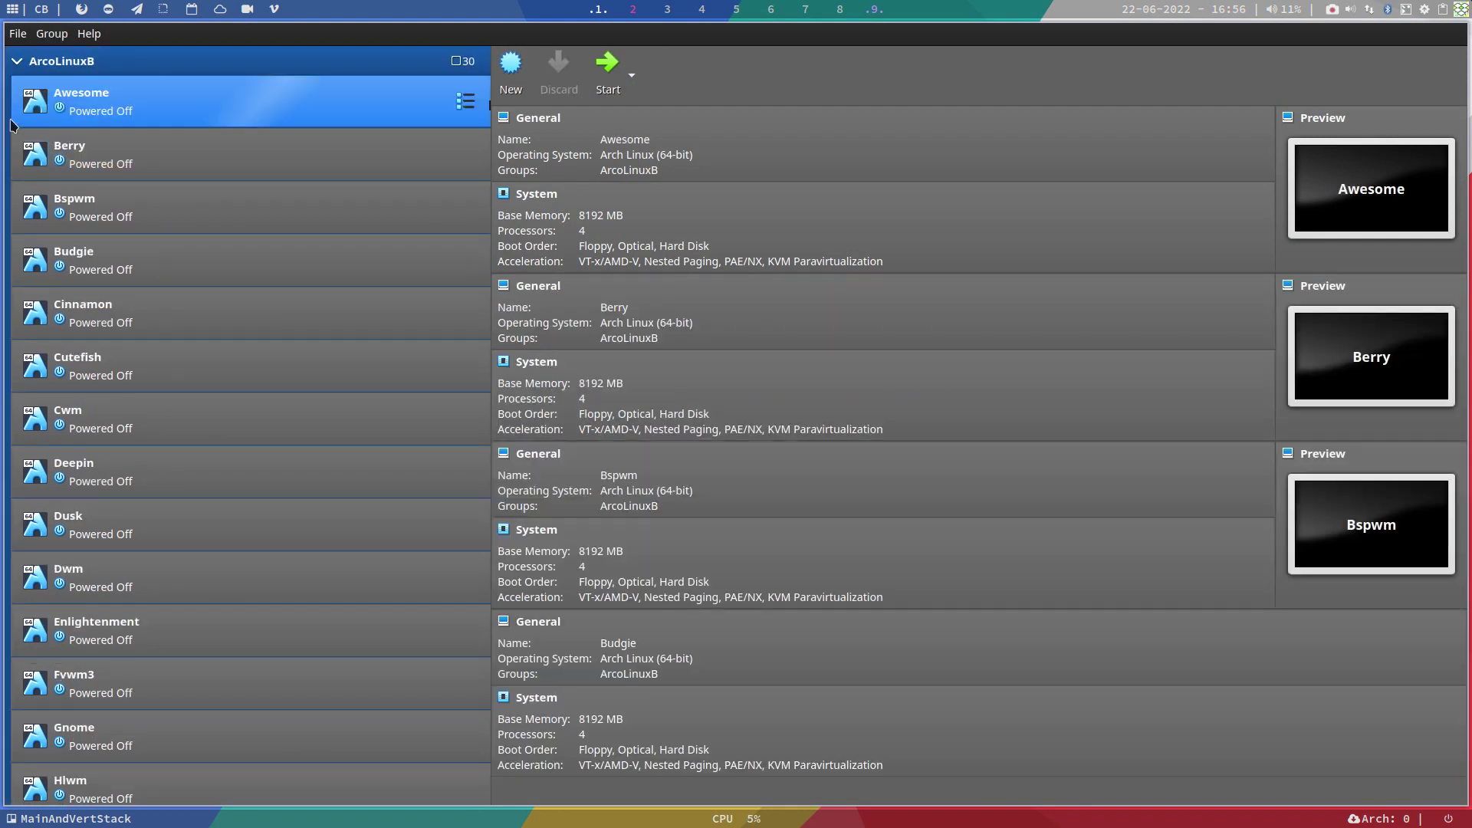
pyautogui.click(17, 64)
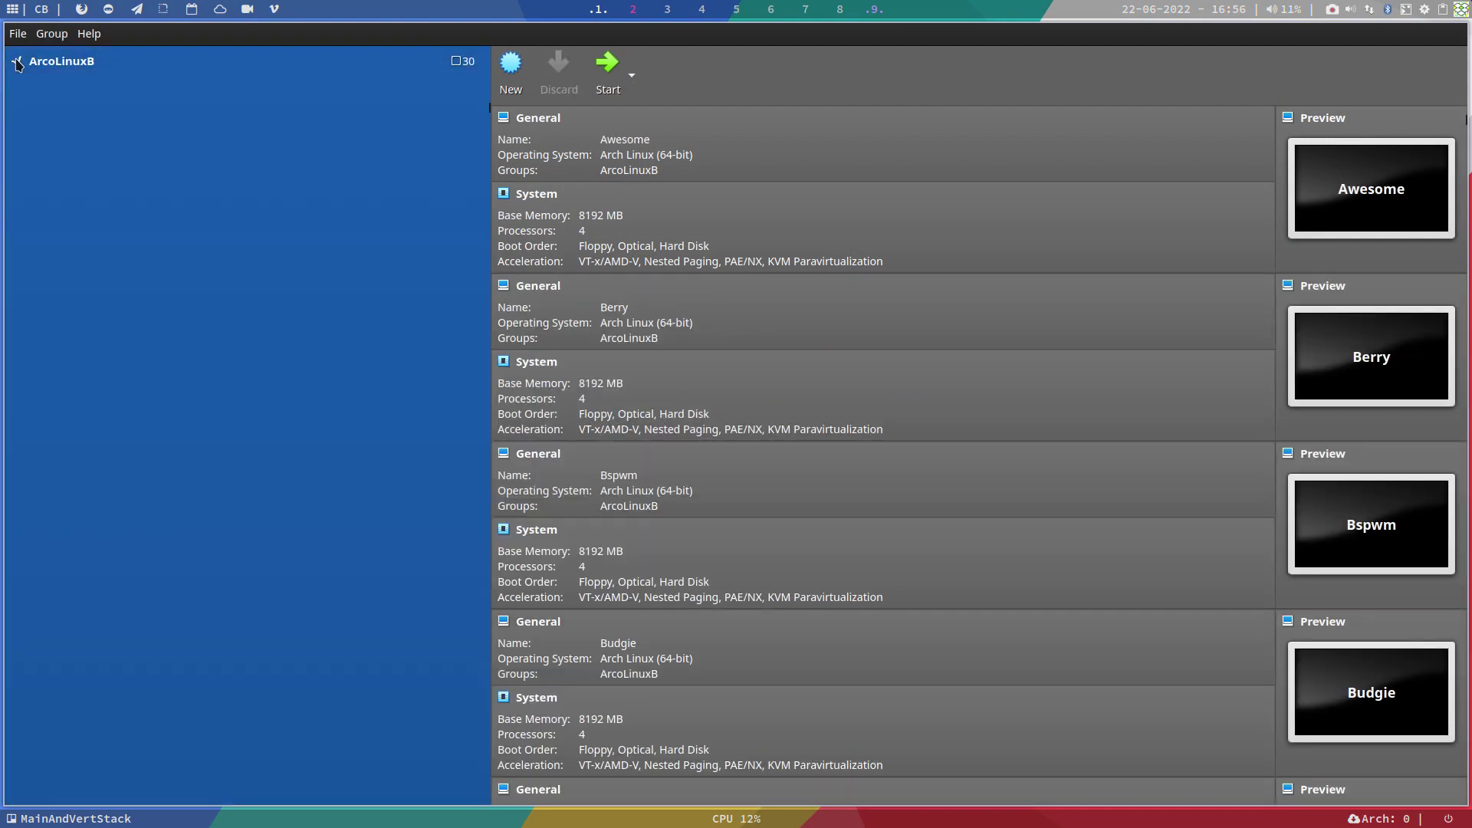
pyautogui.click(31, 154)
pyautogui.click(16, 151)
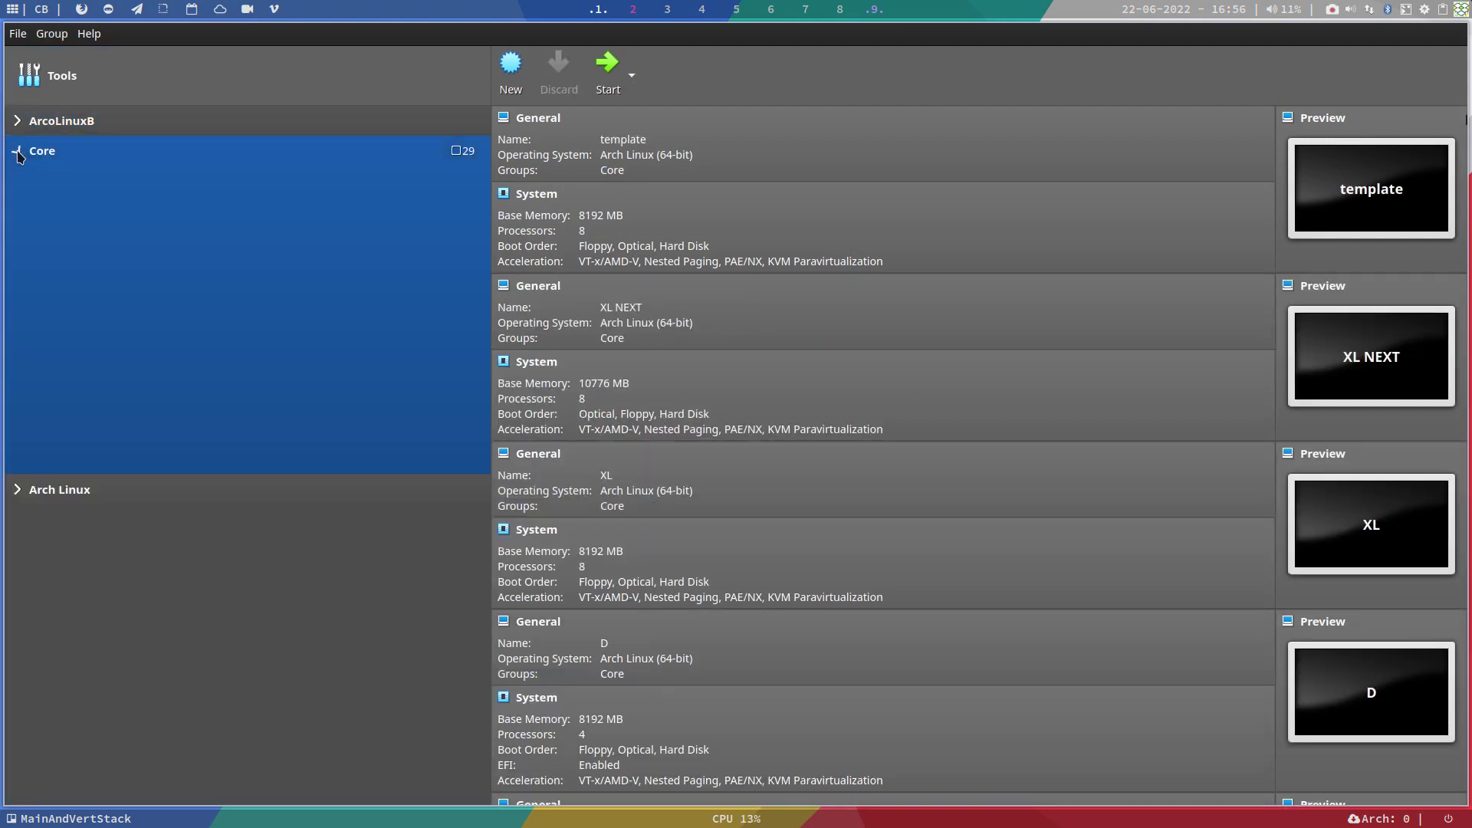
pyautogui.click(98, 190)
# Step: Clone the template machine under the name AMOS
pyautogui.rightClick(98, 190)
pyautogui.click(161, 220)
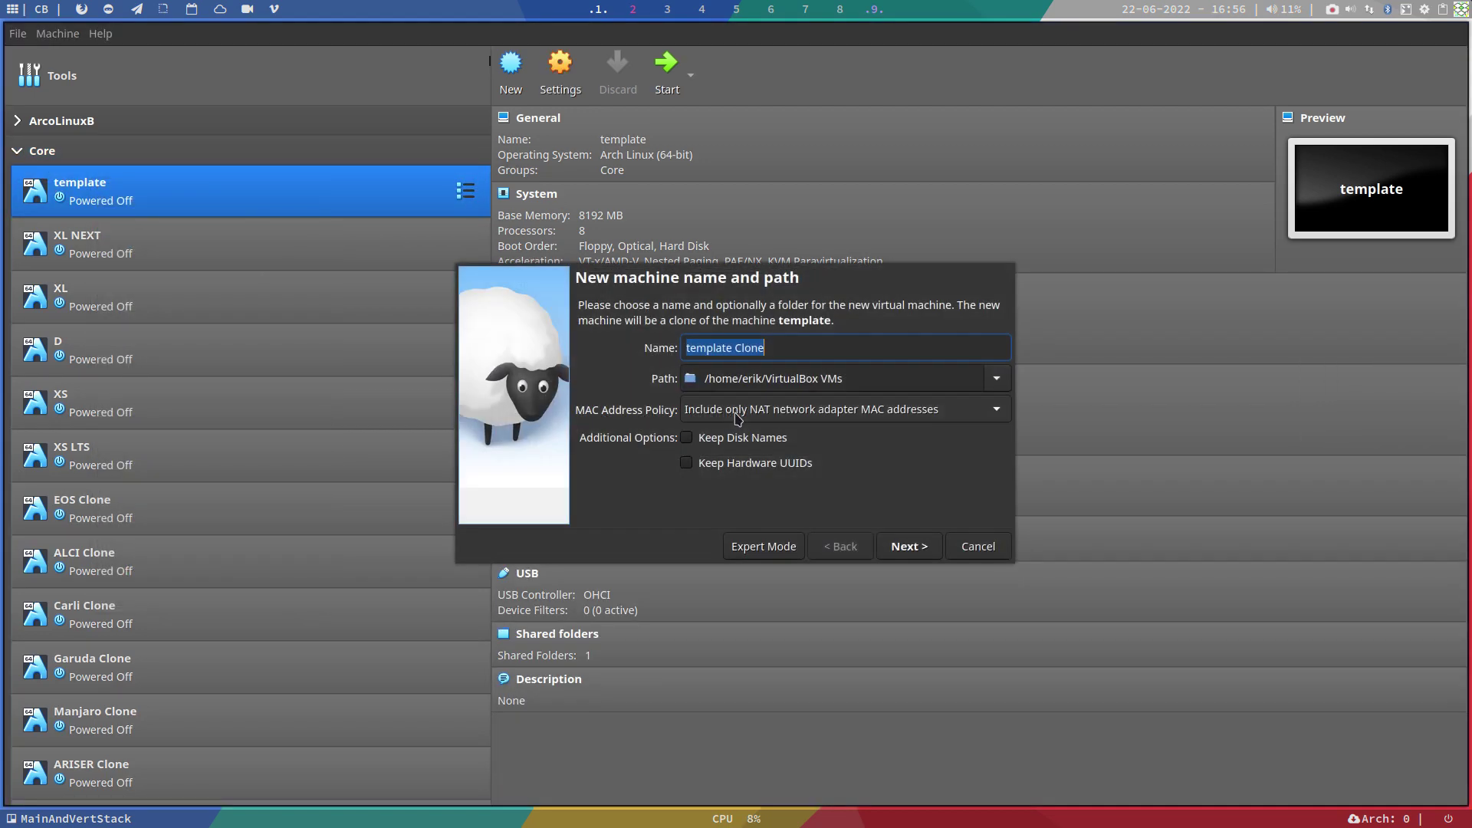
pyautogui.write('AM')
pyautogui.press('Return')
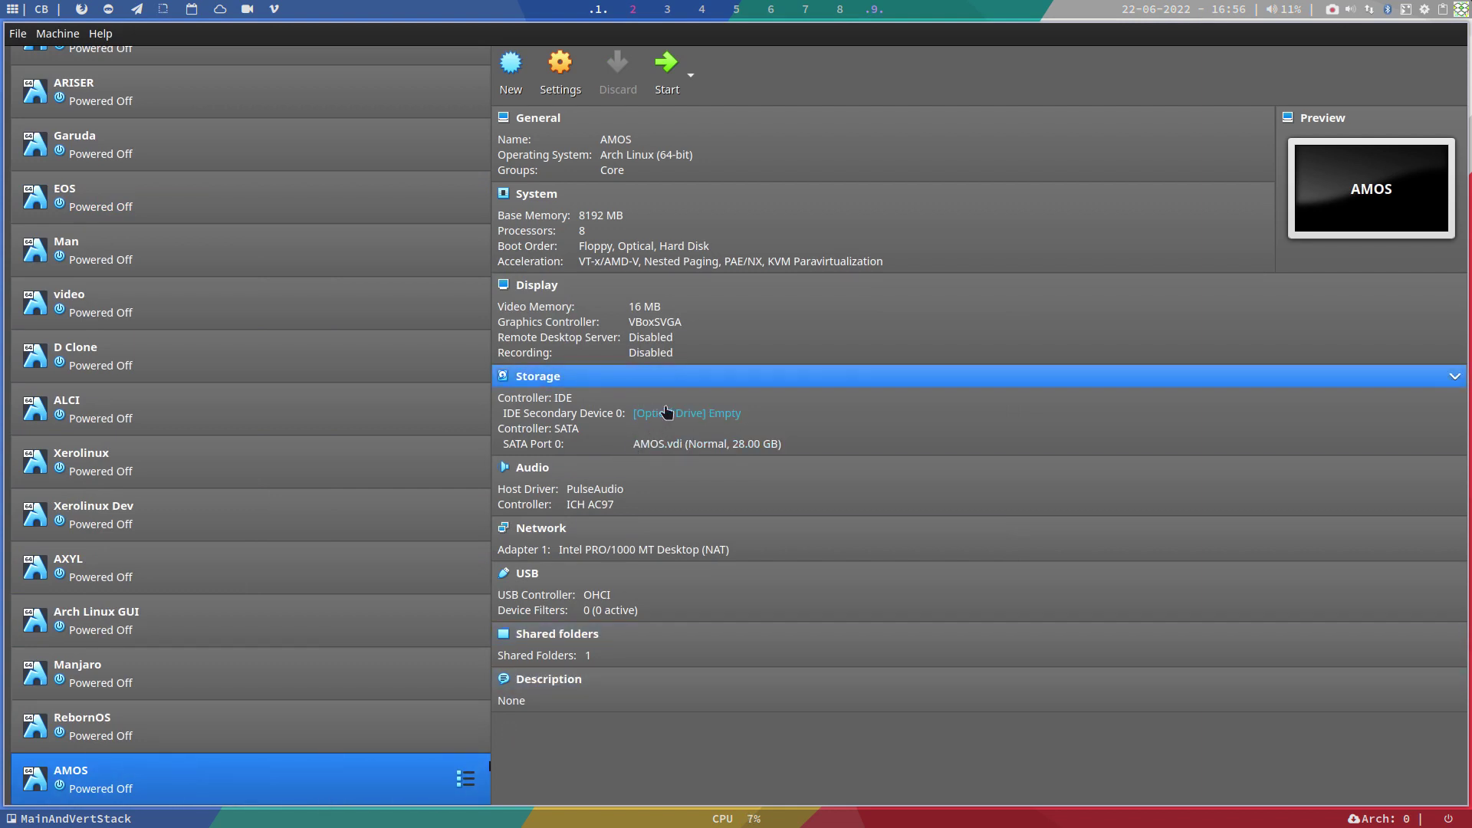
# Step: Attach amos-xfce-v22.07.01-x86_64.iso from AmOs-Out to AMOS's optical drive and start it
pyautogui.click(652, 414)
pyautogui.click(736, 438)
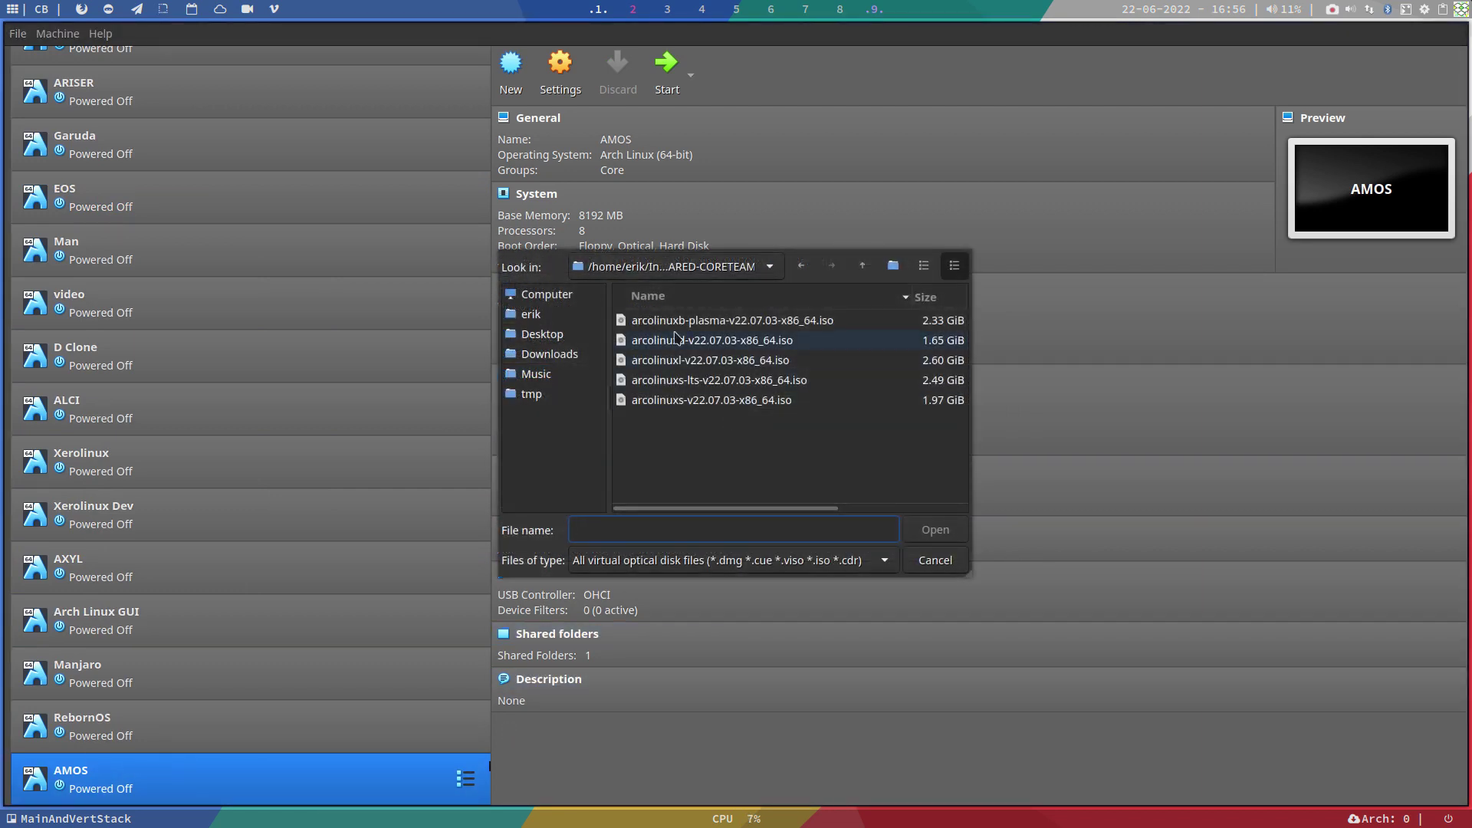
pyautogui.click(577, 315)
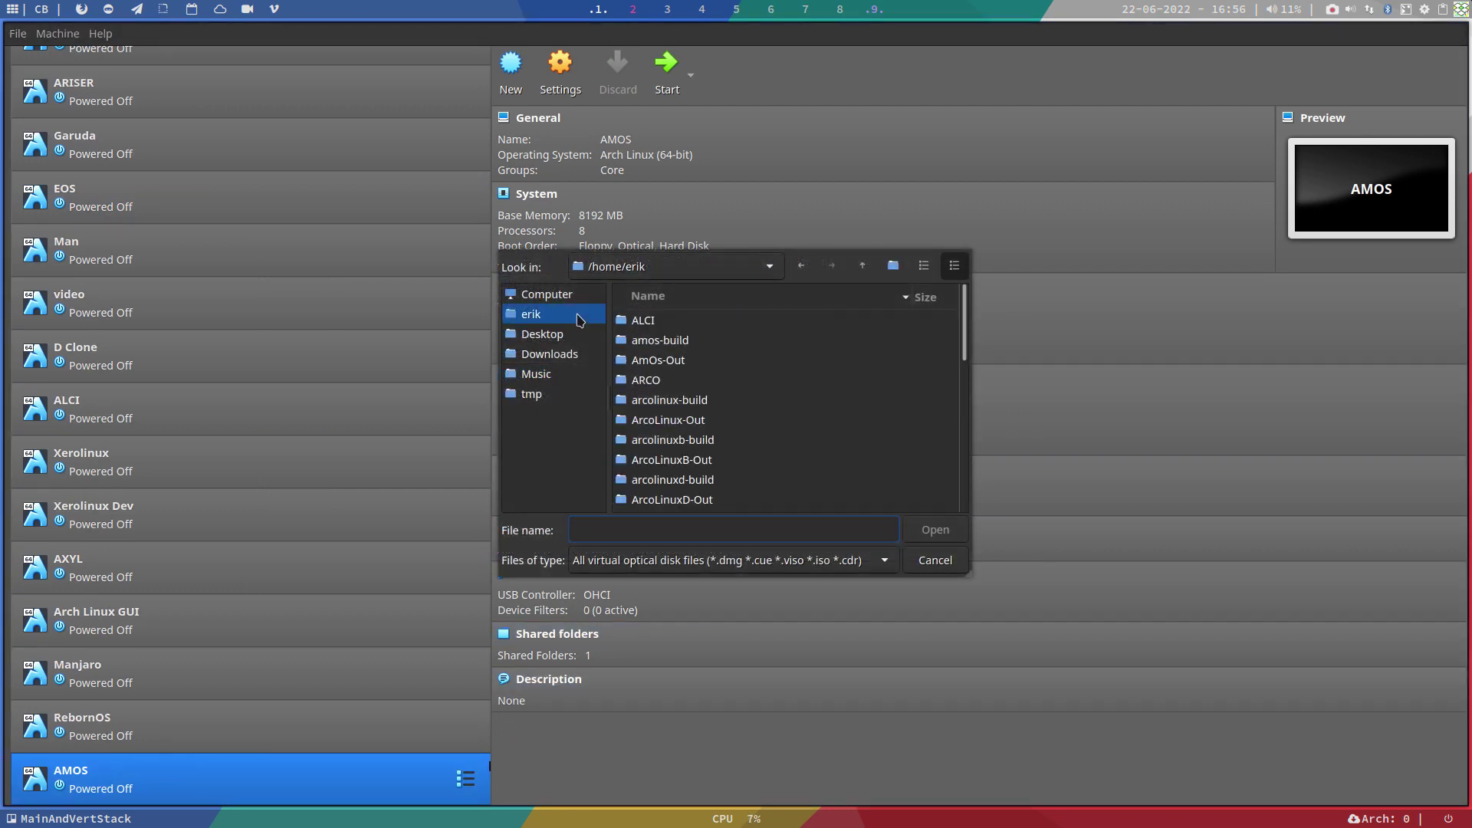
pyautogui.doubleClick(674, 361)
pyautogui.click(700, 338)
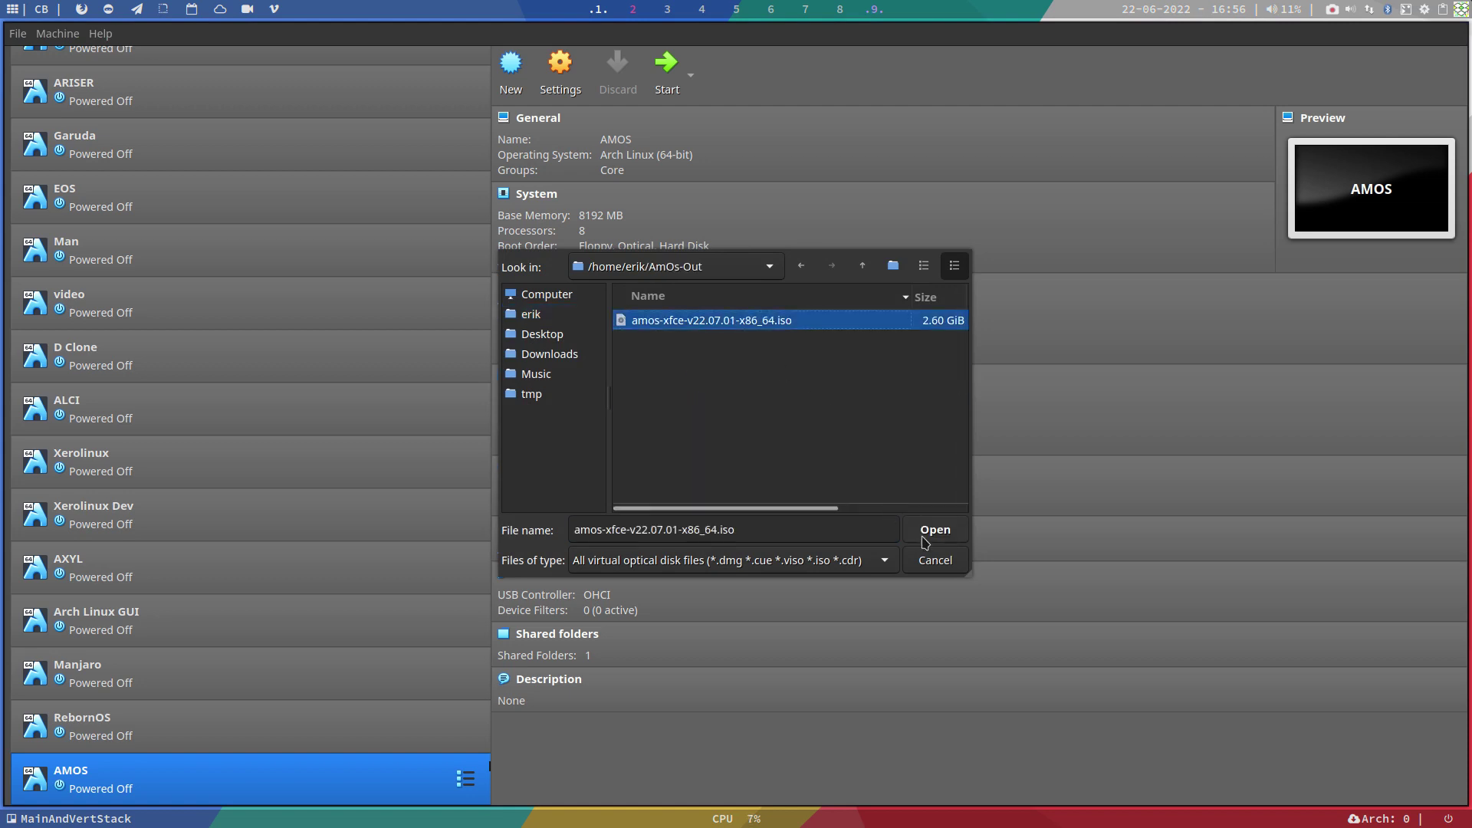
pyautogui.click(929, 534)
pyautogui.click(654, 76)
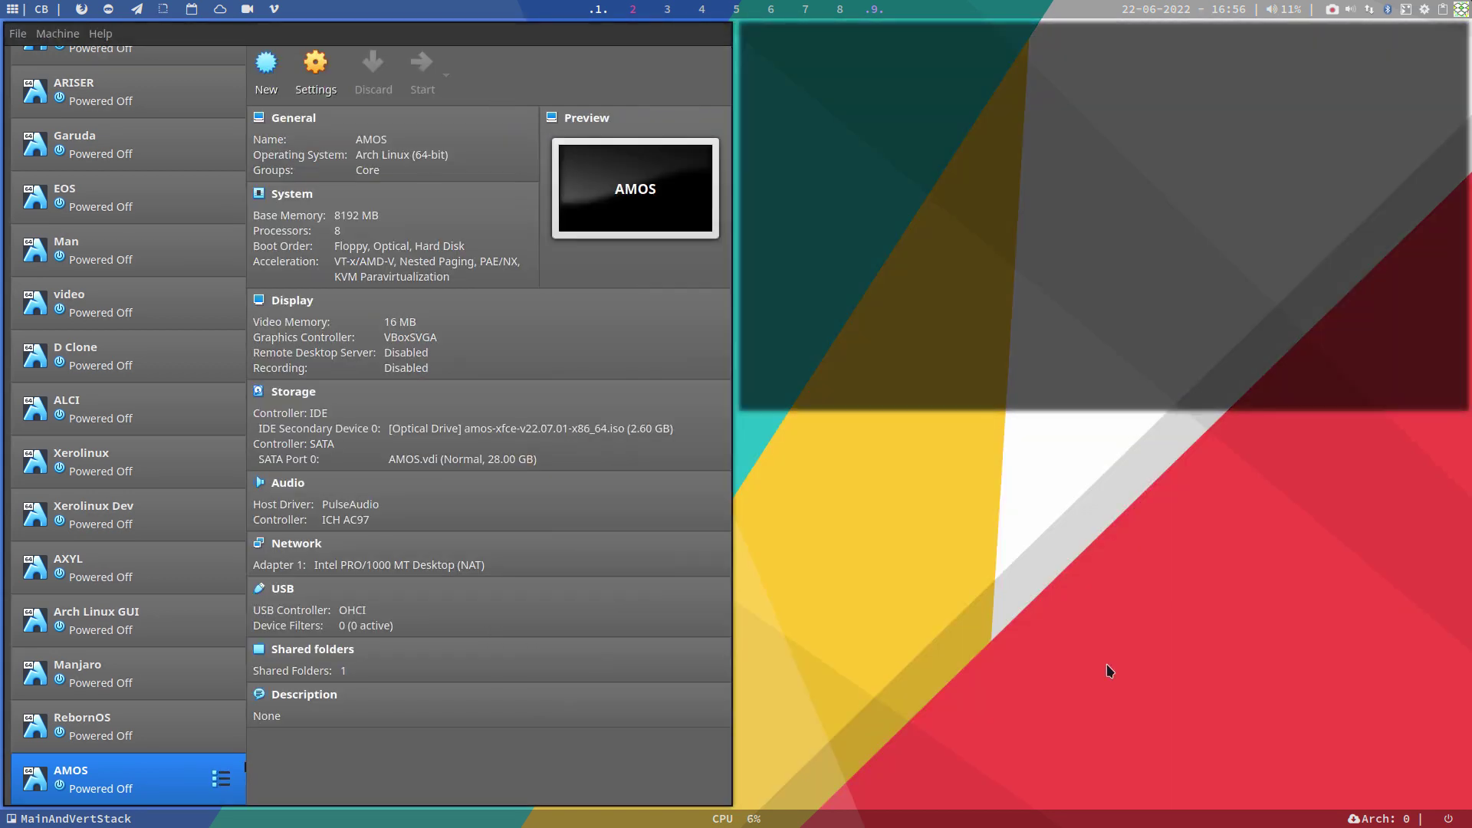
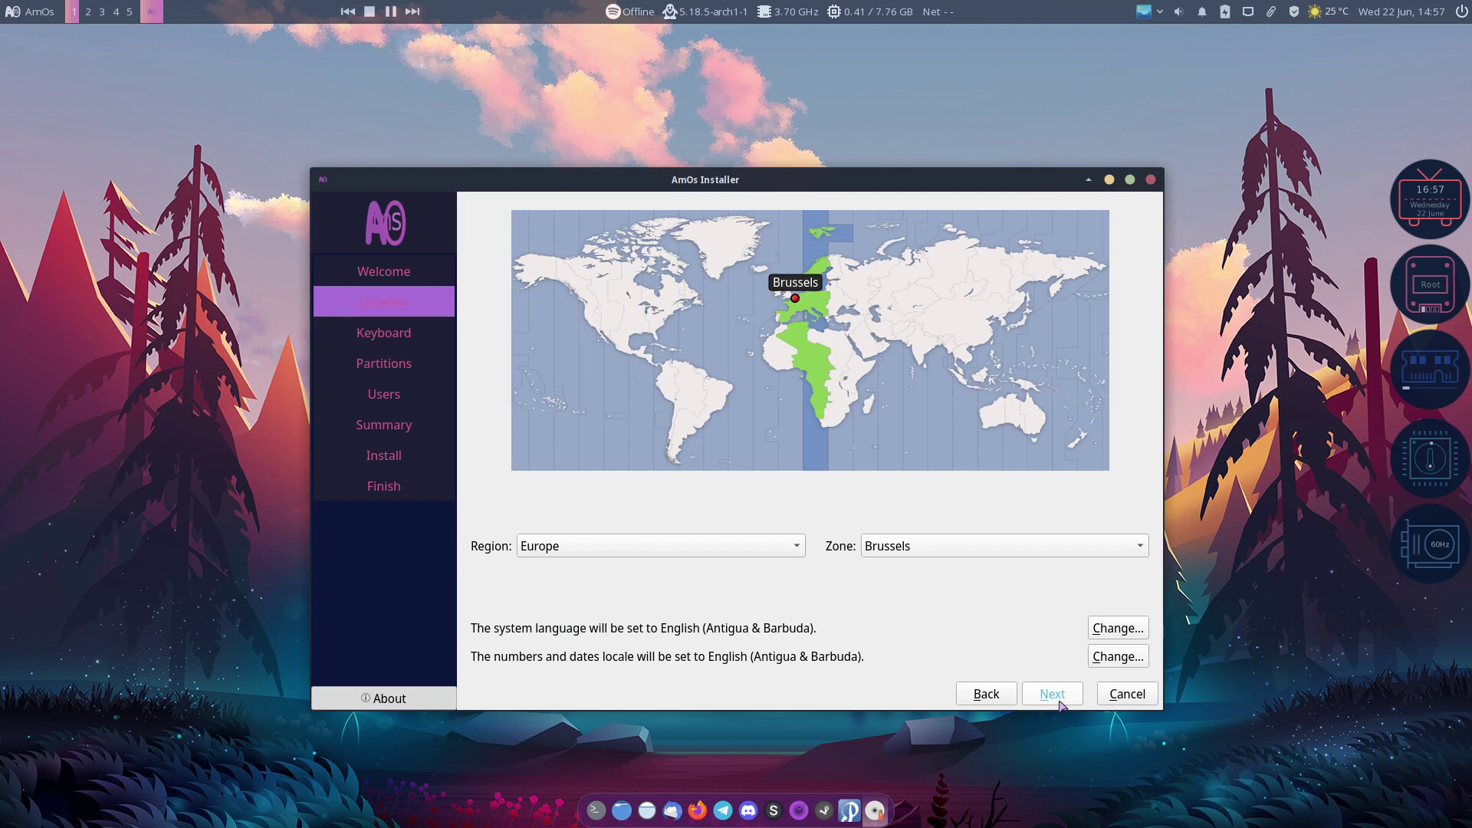
# Step: Choose the Belgian keyboard layout and set the installer to erase the whole disk
pyautogui.scroll(6, 641, 532)
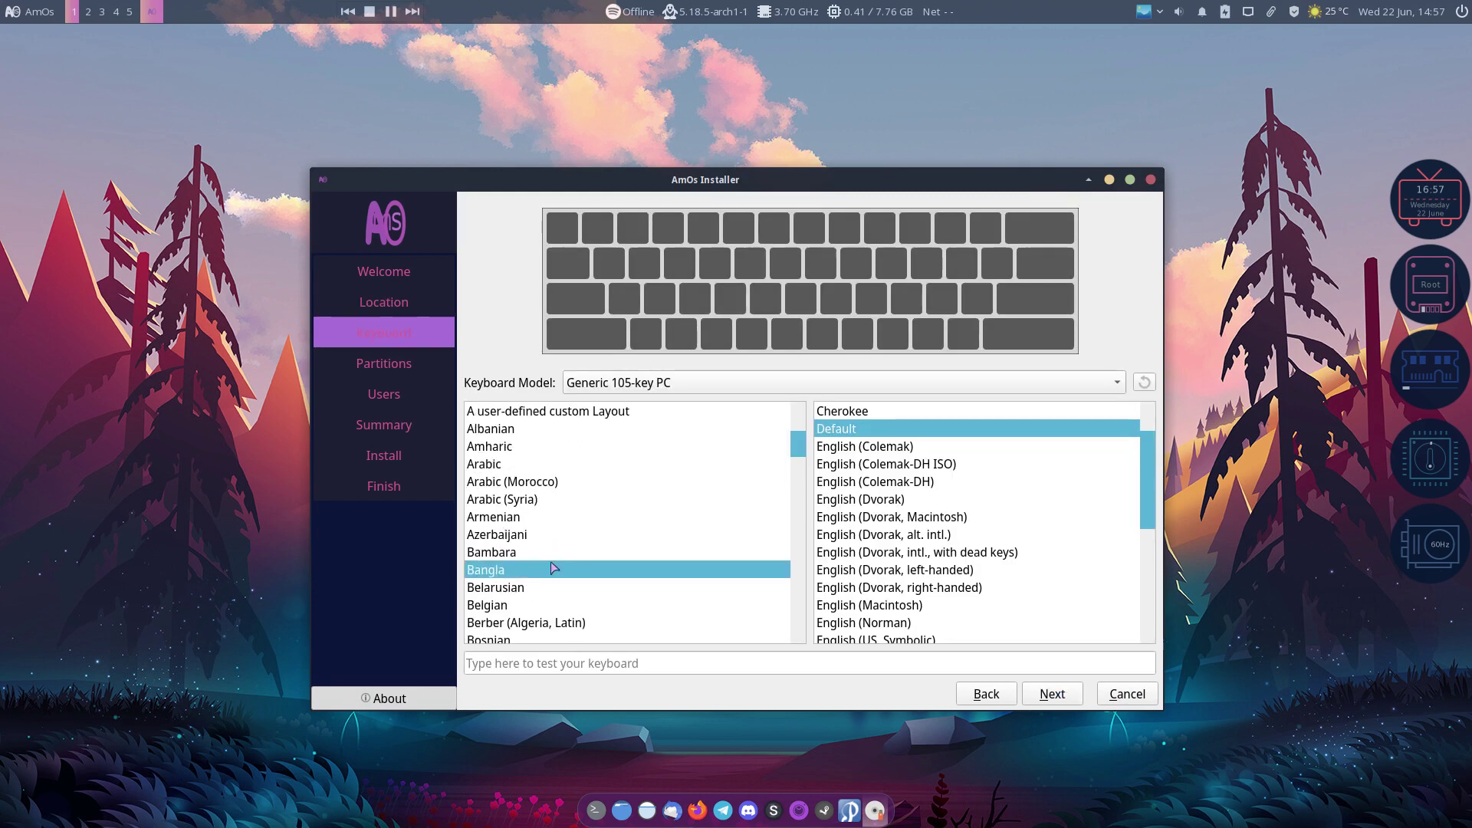
pyautogui.click(560, 605)
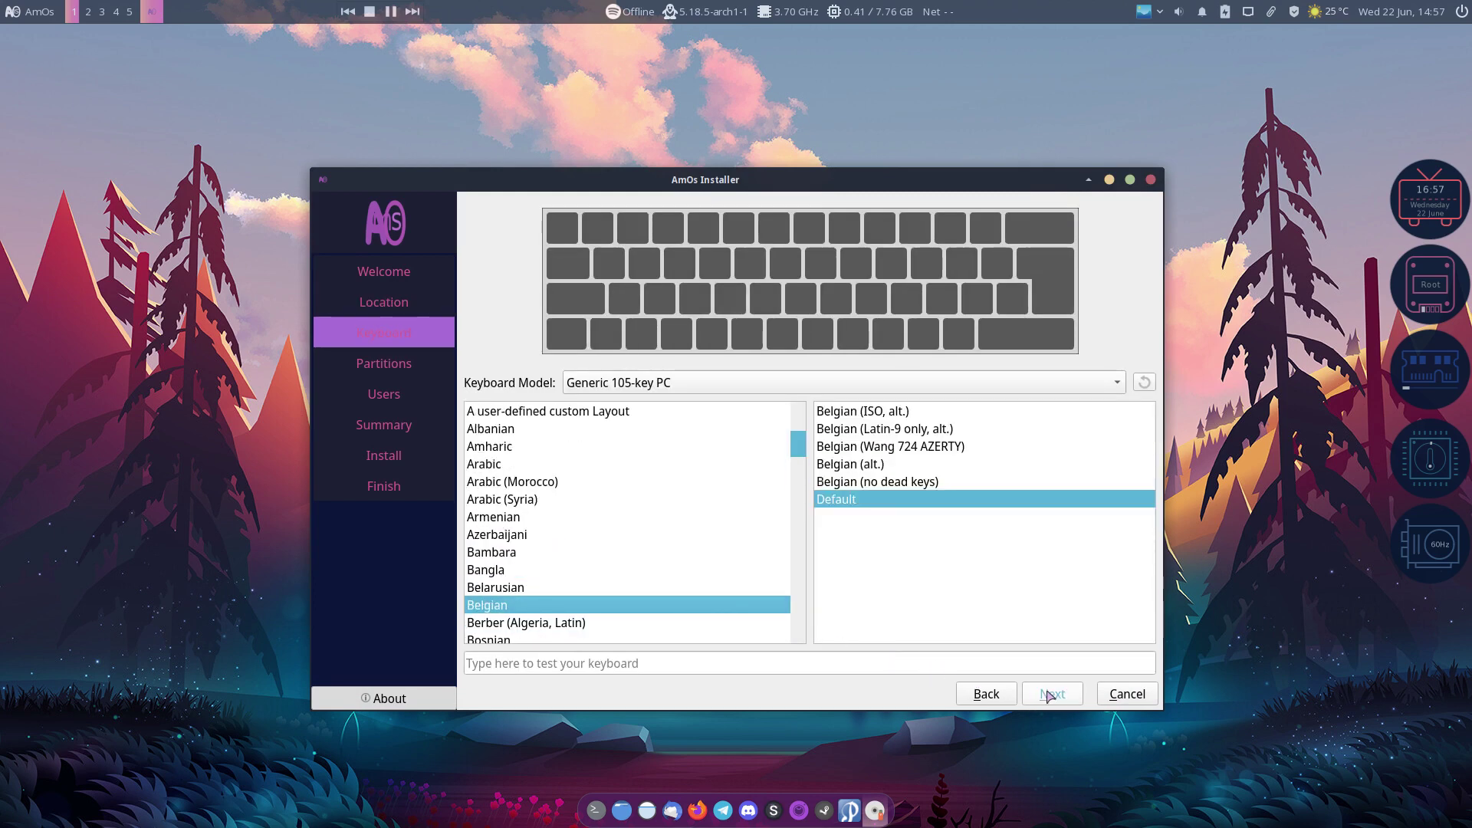
pyautogui.click(1035, 694)
pyautogui.click(975, 693)
pyautogui.click(1052, 694)
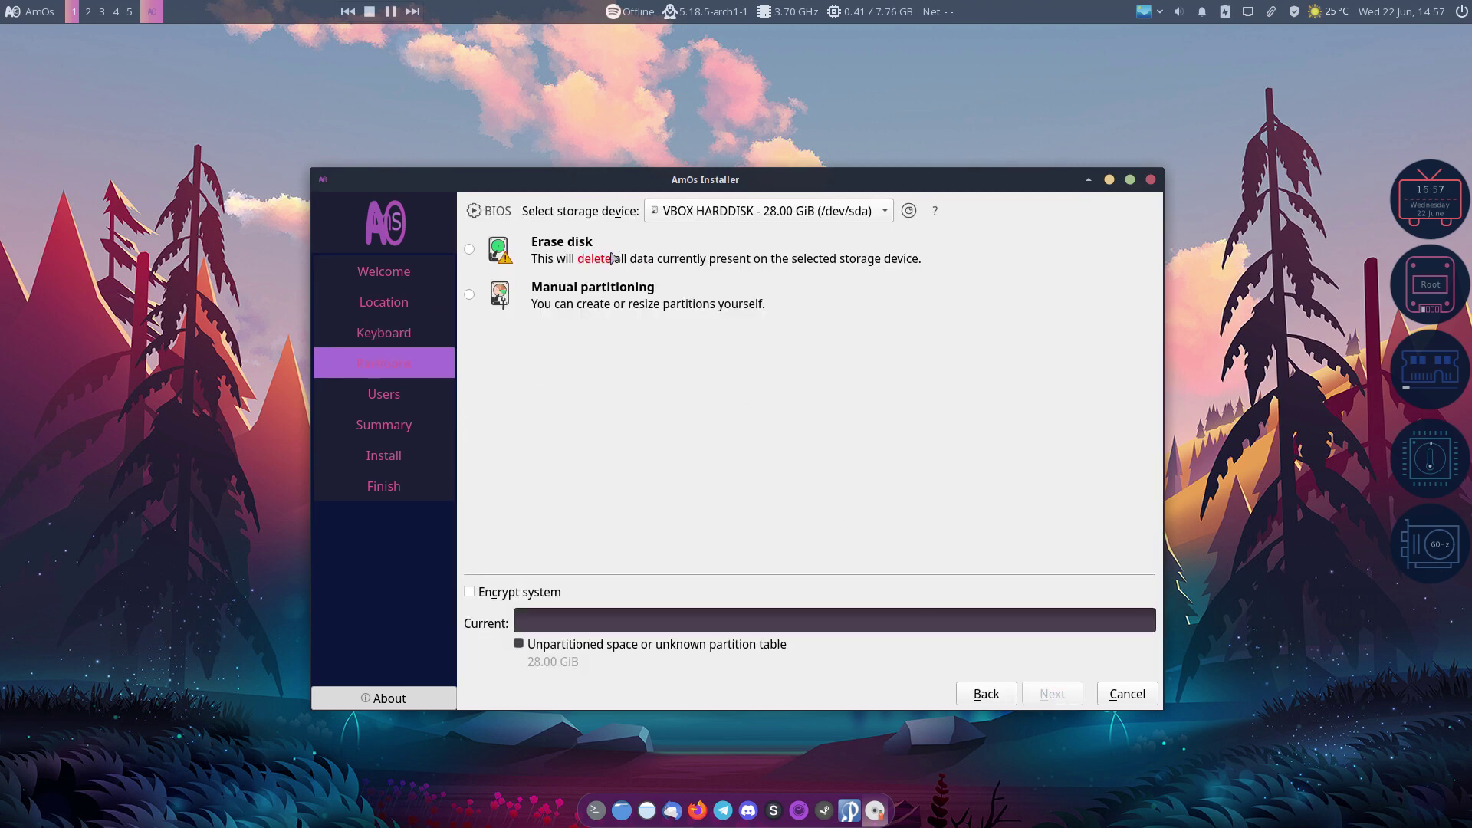
pyautogui.click(612, 258)
pyautogui.click(1056, 696)
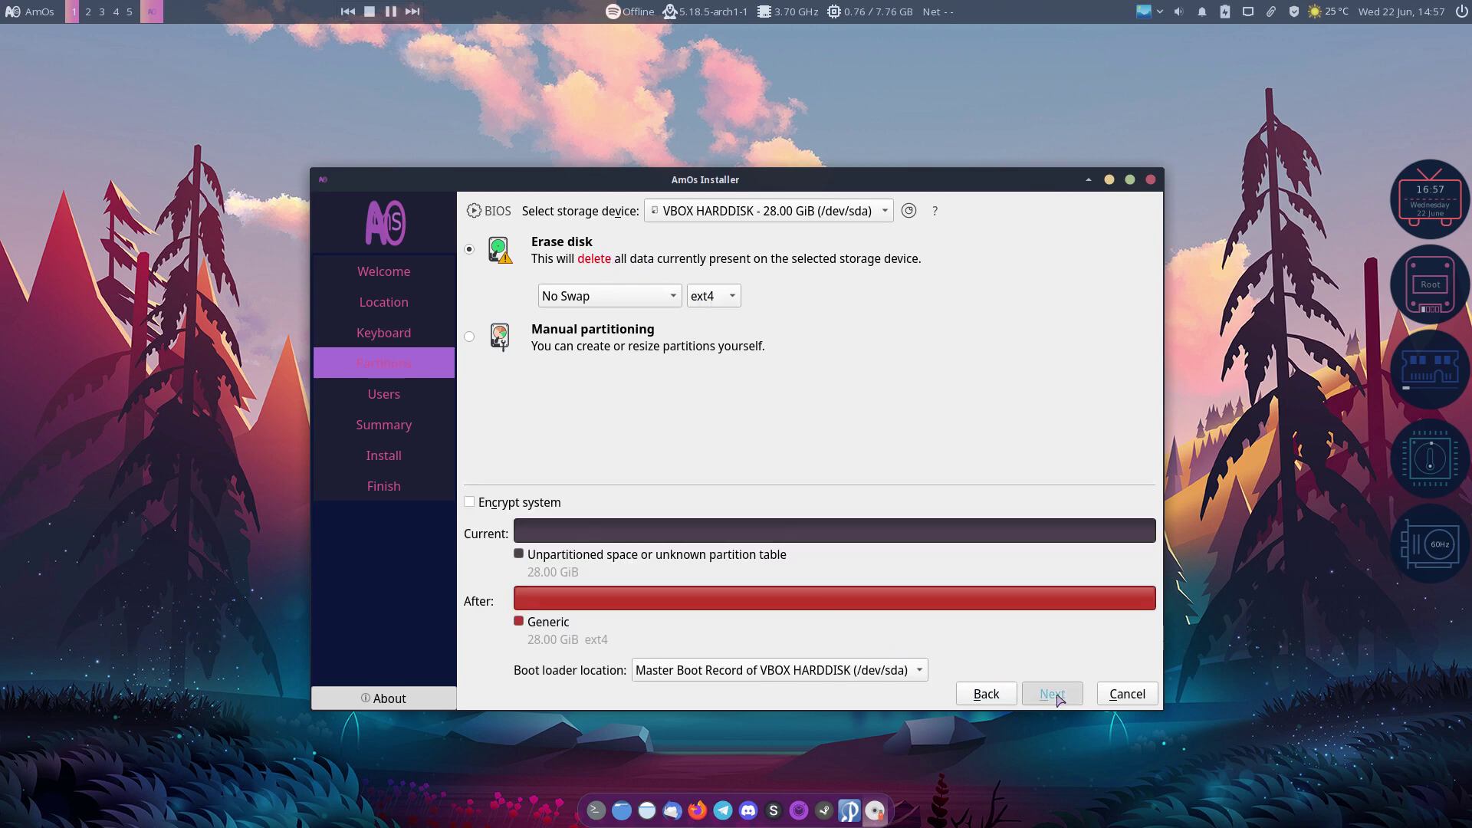
# Step: Fill in the user's name and password, review the summary and click Install
pyautogui.press('Tab')
pyautogui.press('Tab')
pyautogui.press('Tab')
pyautogui.press('Tab')
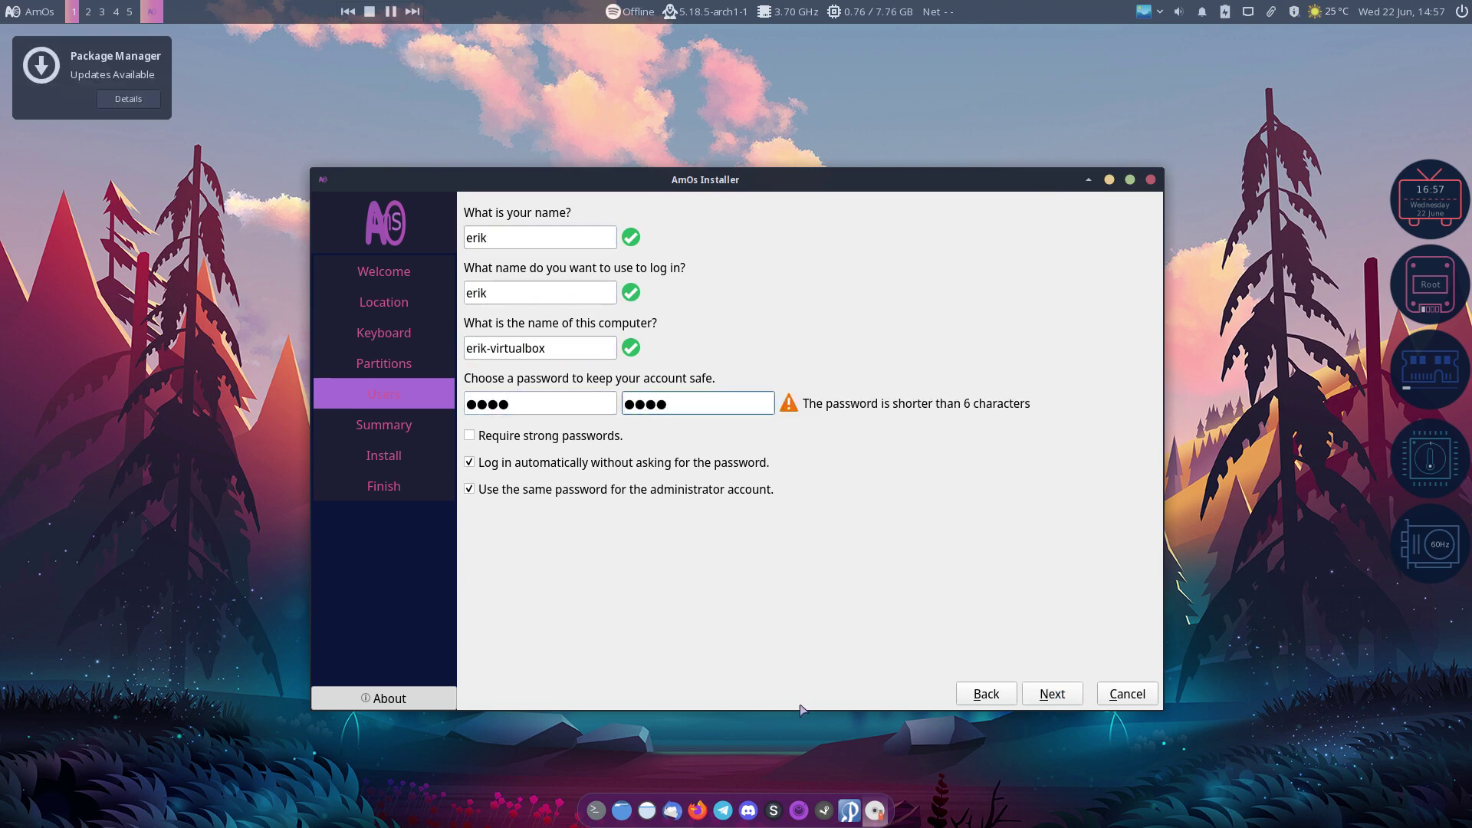
pyautogui.click(1054, 694)
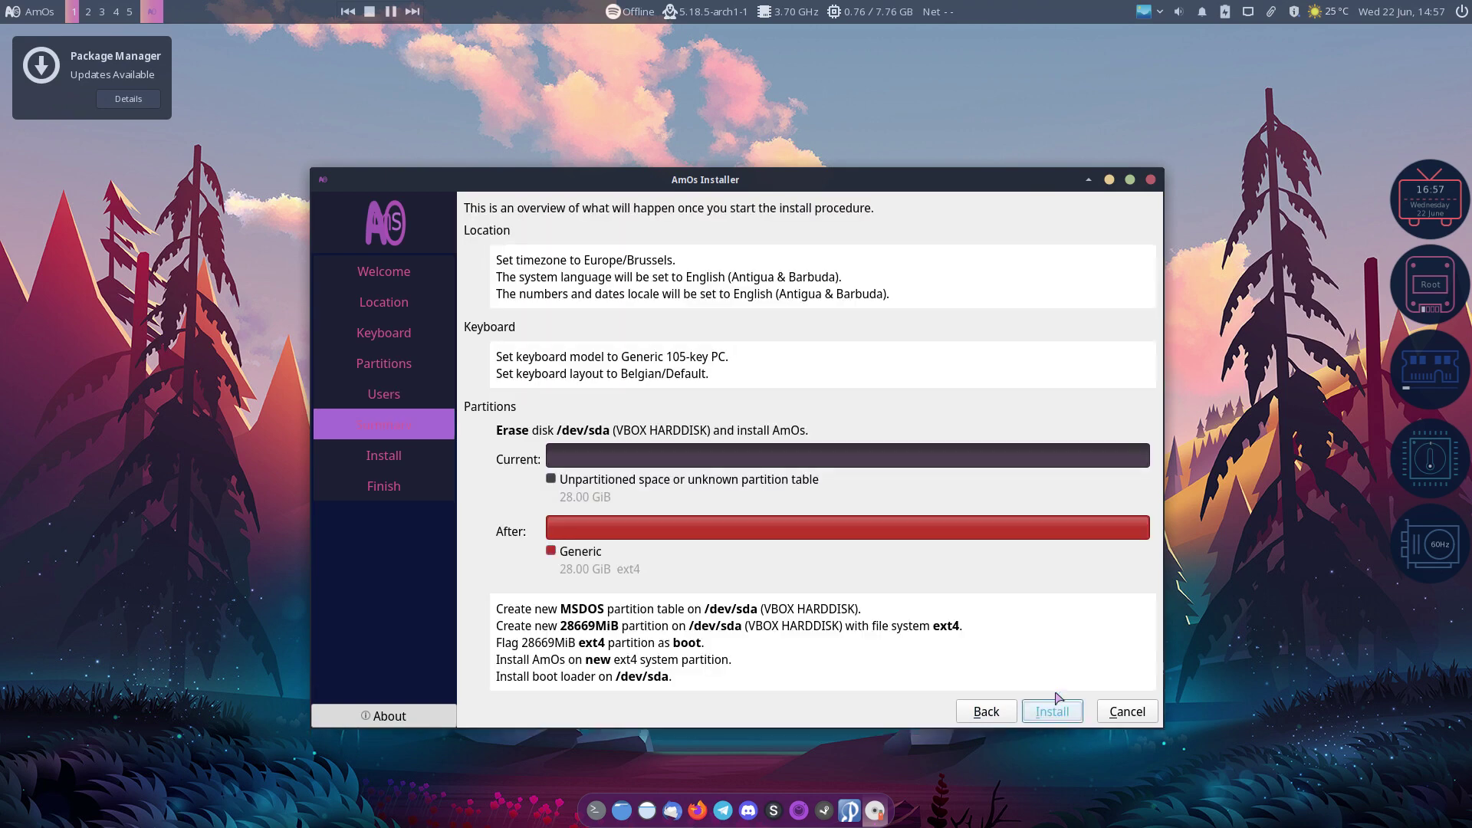
pyautogui.click(1057, 701)
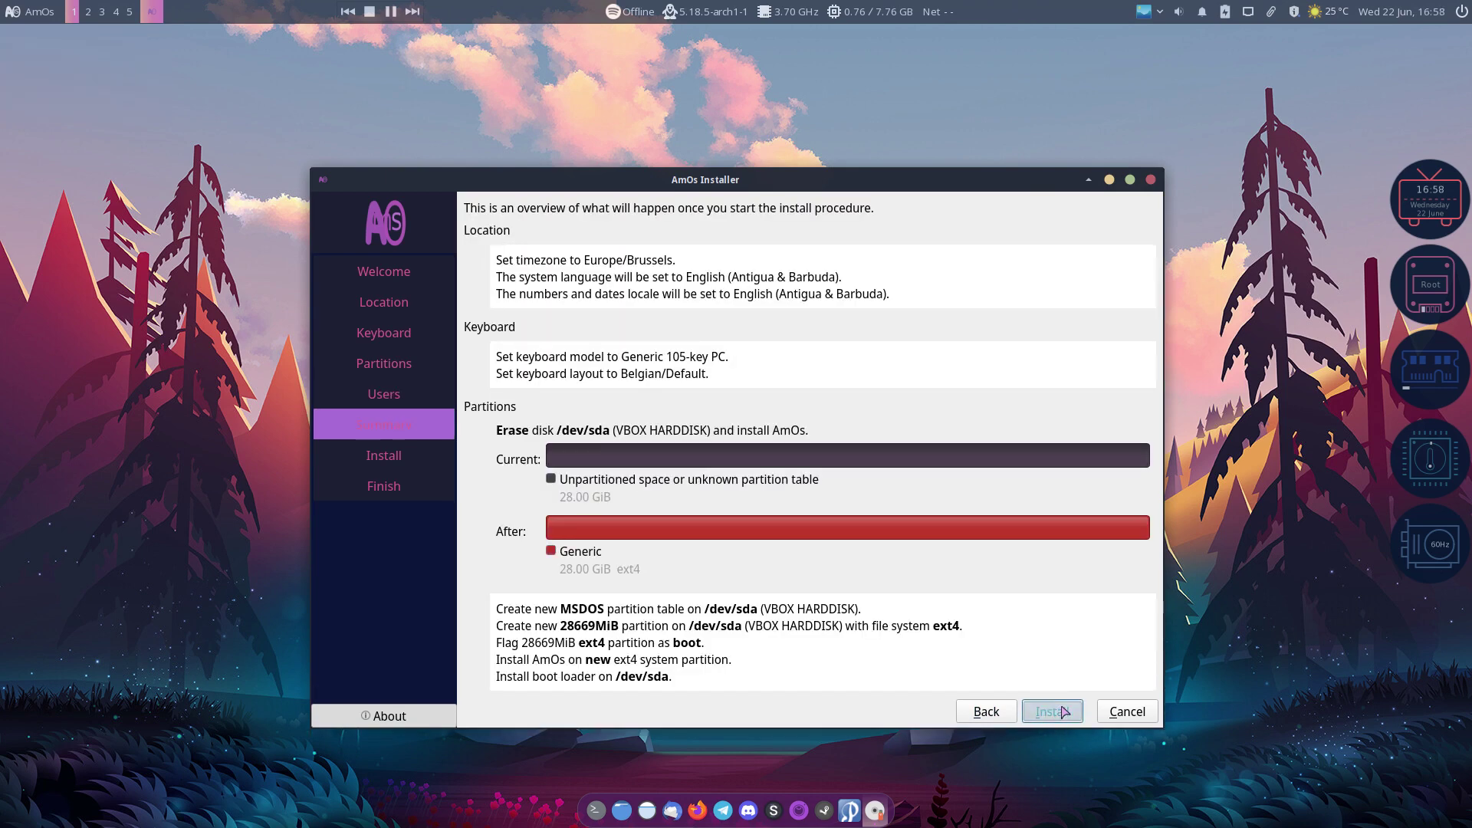
# Step: Confirm Install now and toggle the installation log on and off while files unpack
pyautogui.click(830, 473)
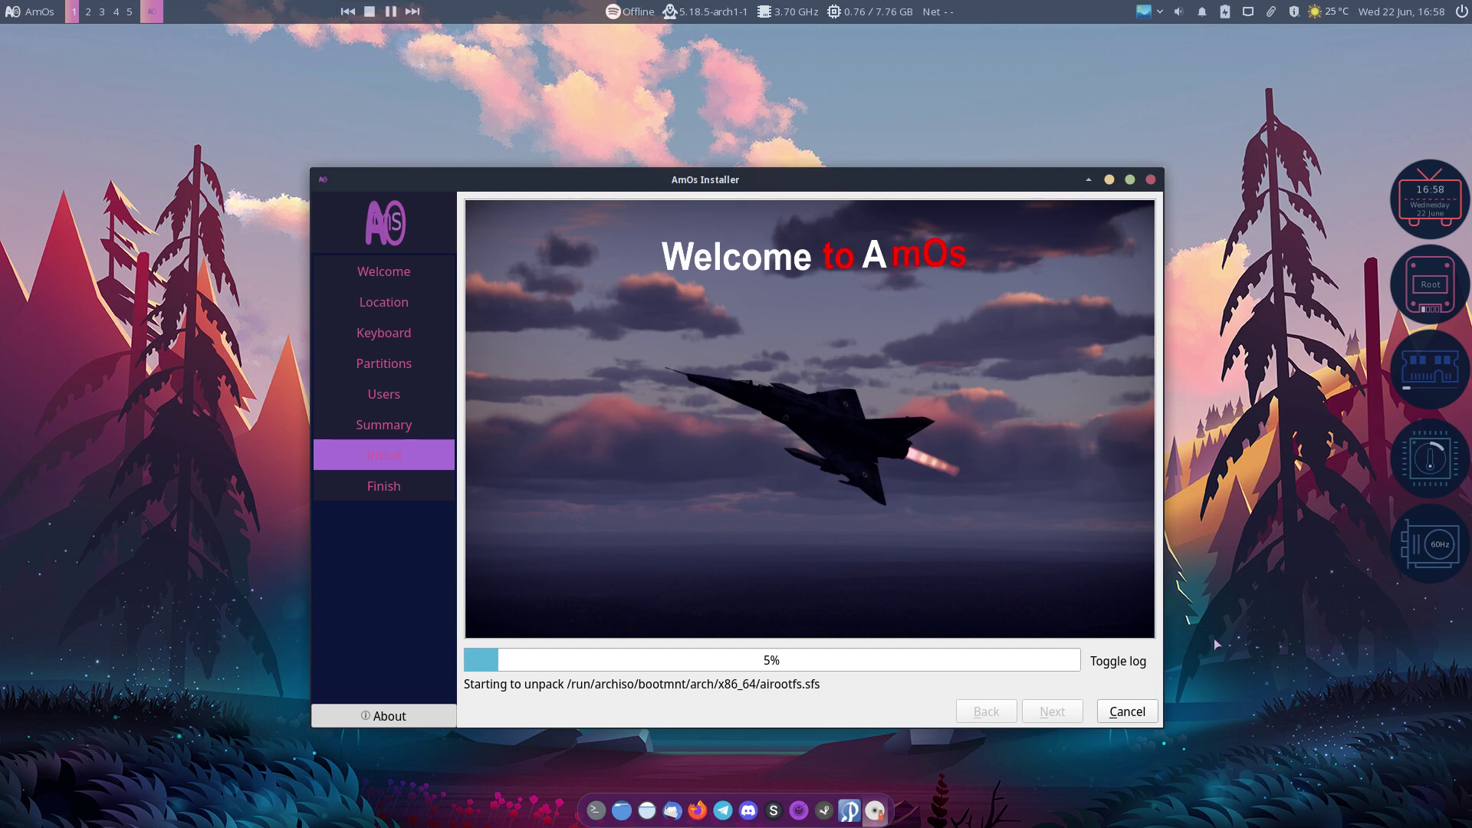
pyautogui.click(1145, 664)
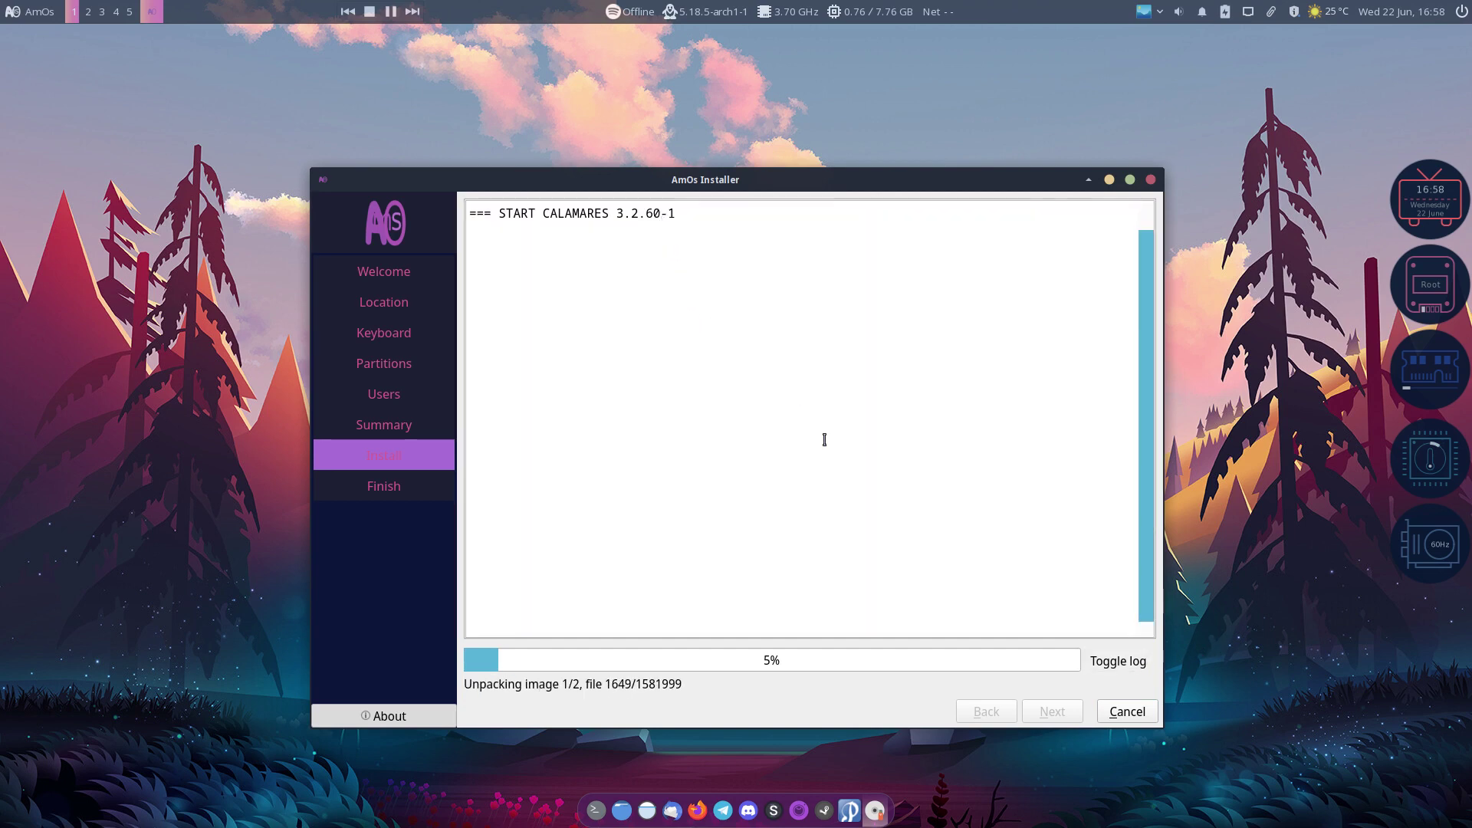
pyautogui.click(1118, 661)
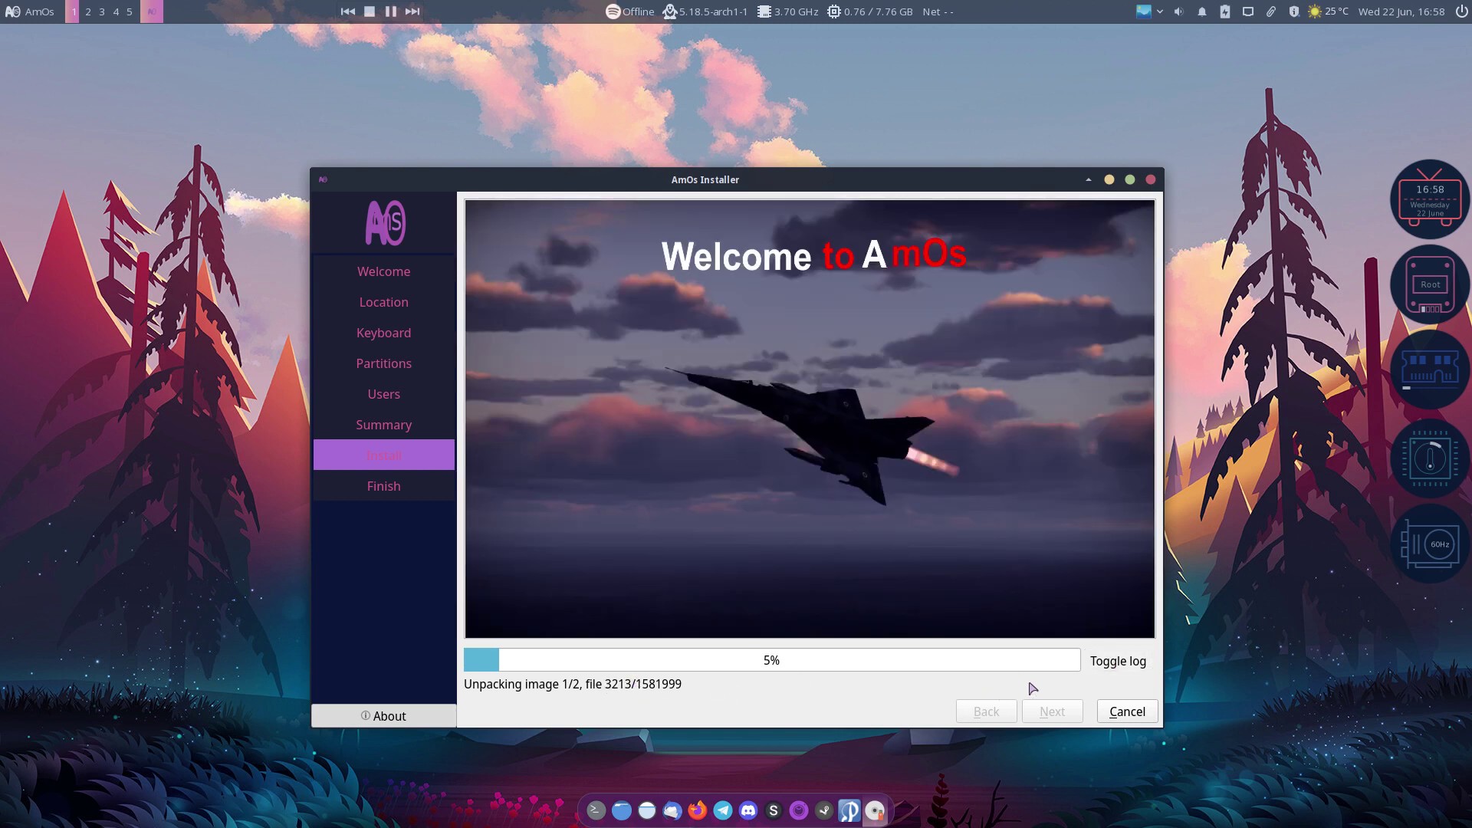
pyautogui.click(1086, 669)
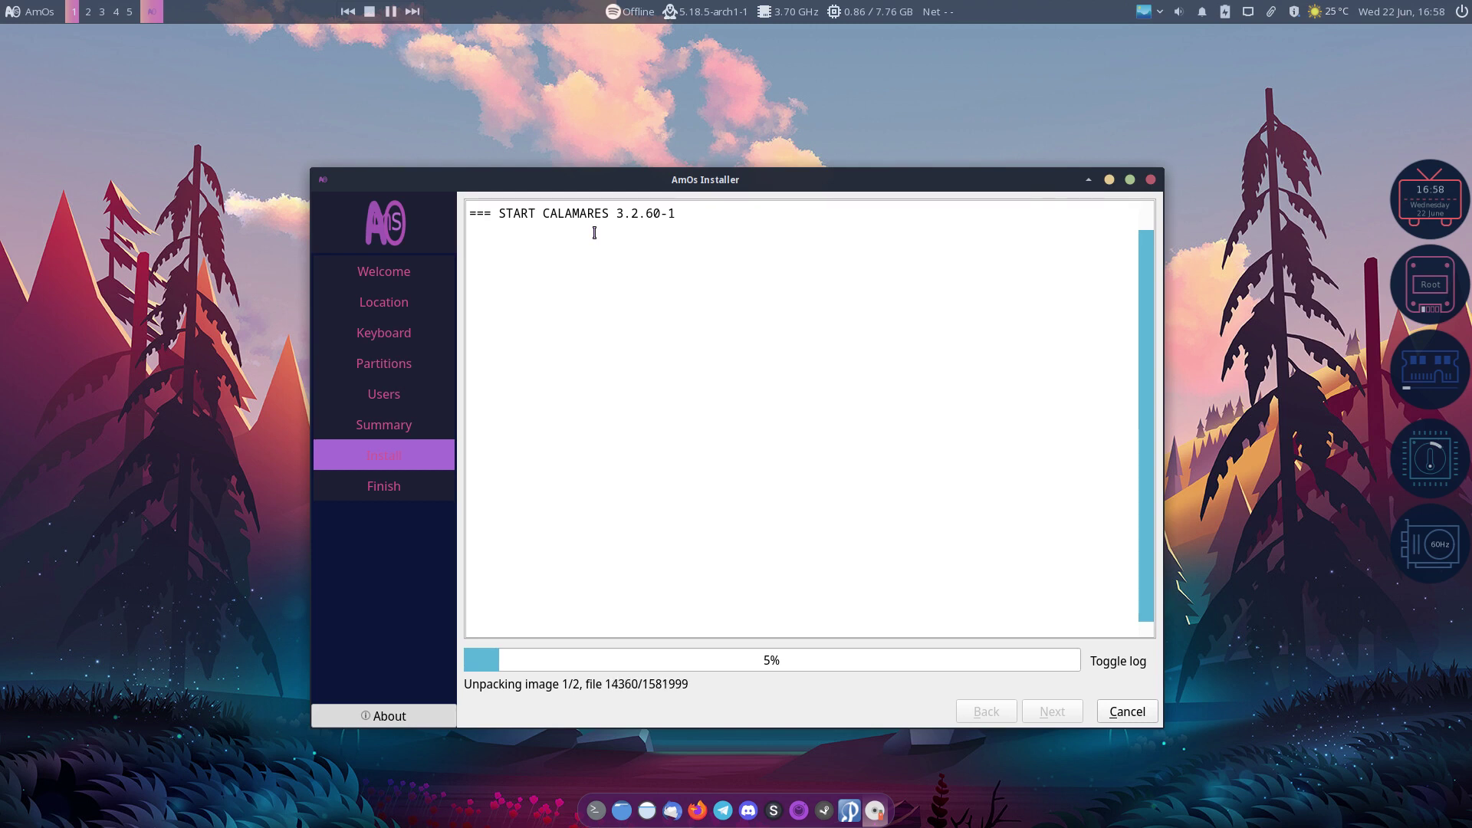
pyautogui.click(1125, 662)
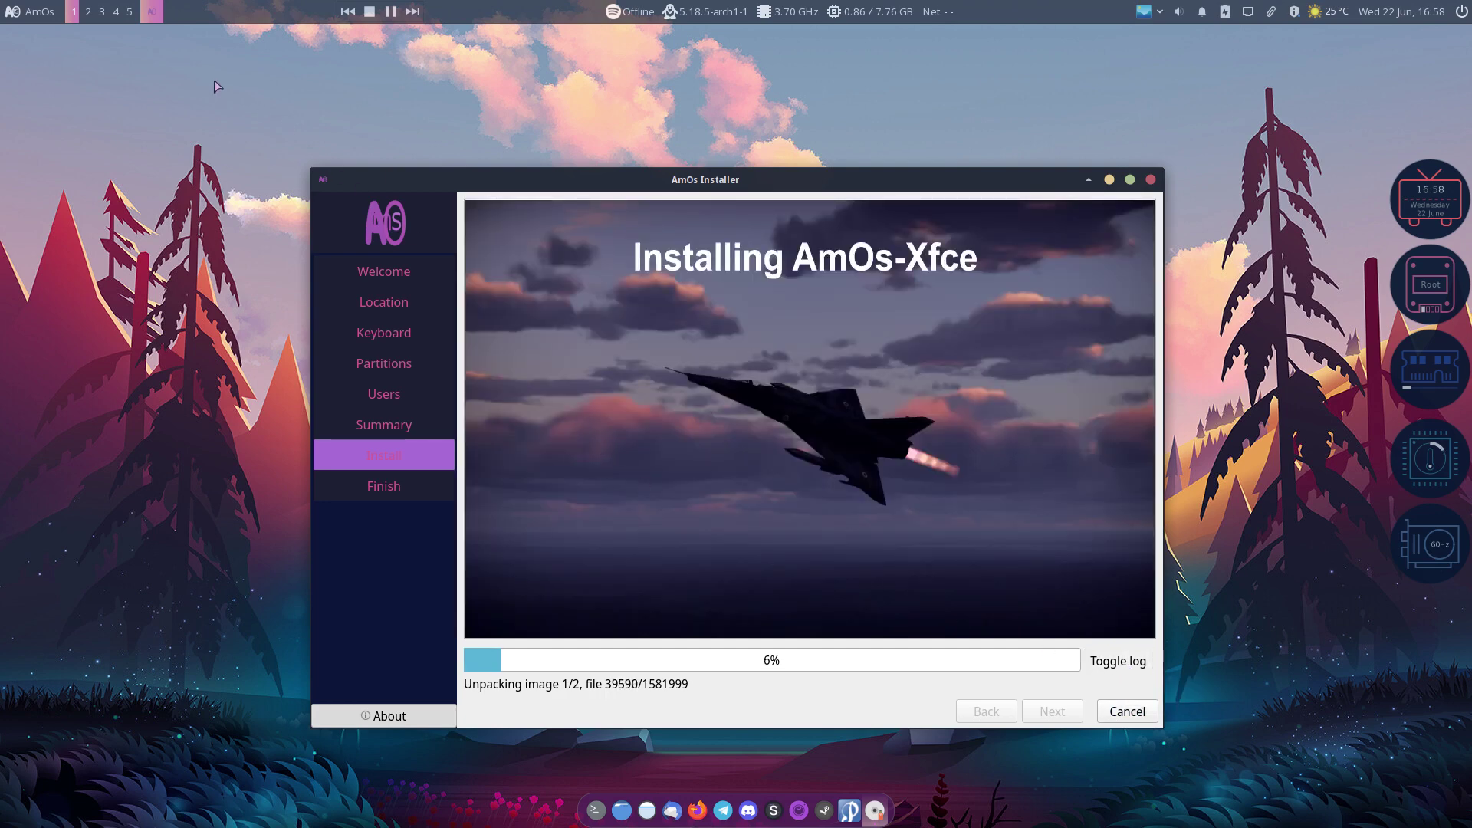
pyautogui.click(24, 17)
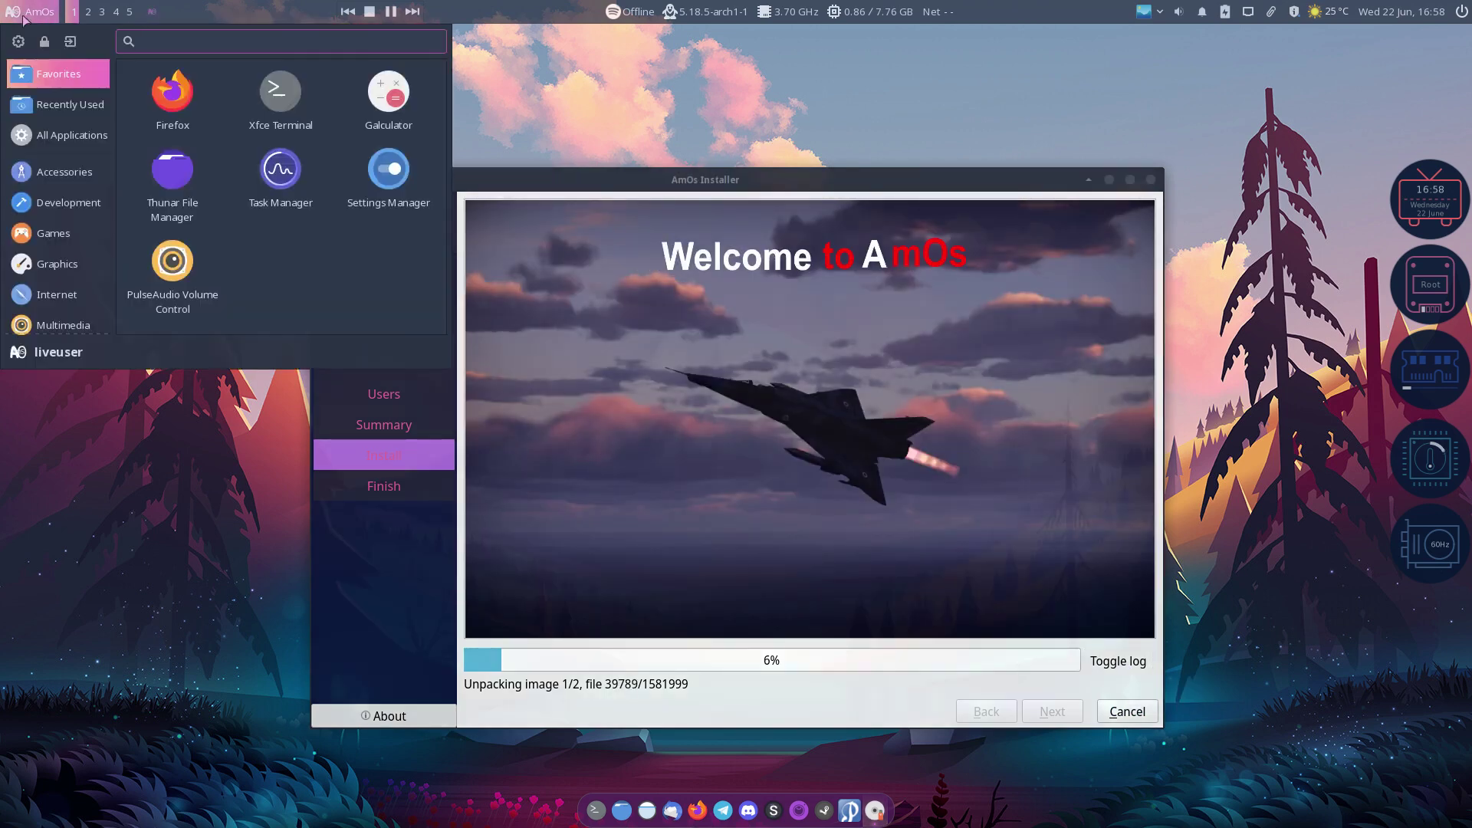
# Step: Browse the Recent, All, Accessories, Development, Games, Graphics and Internet categories
pyautogui.click(59, 111)
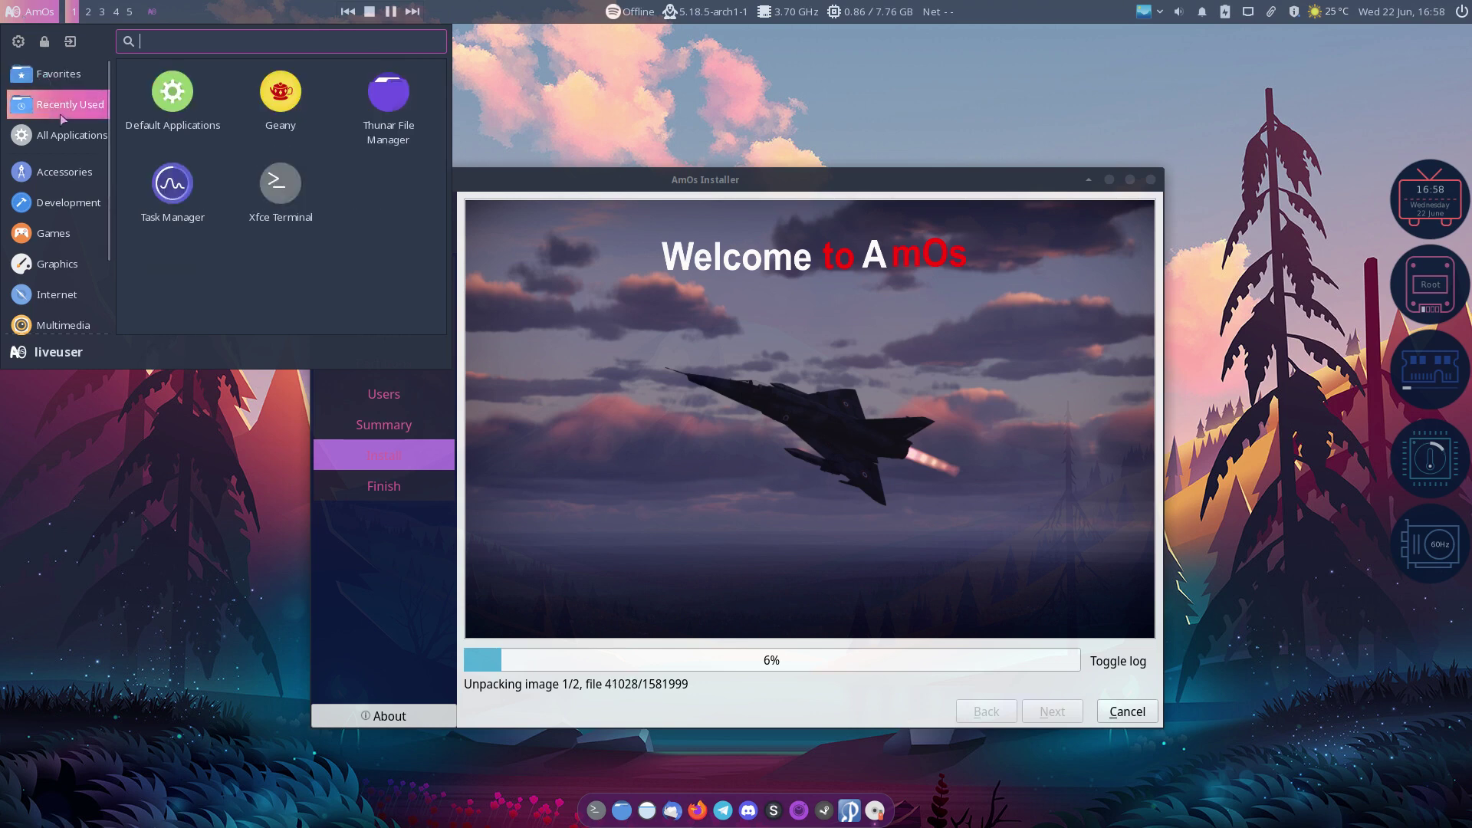
pyautogui.click(66, 137)
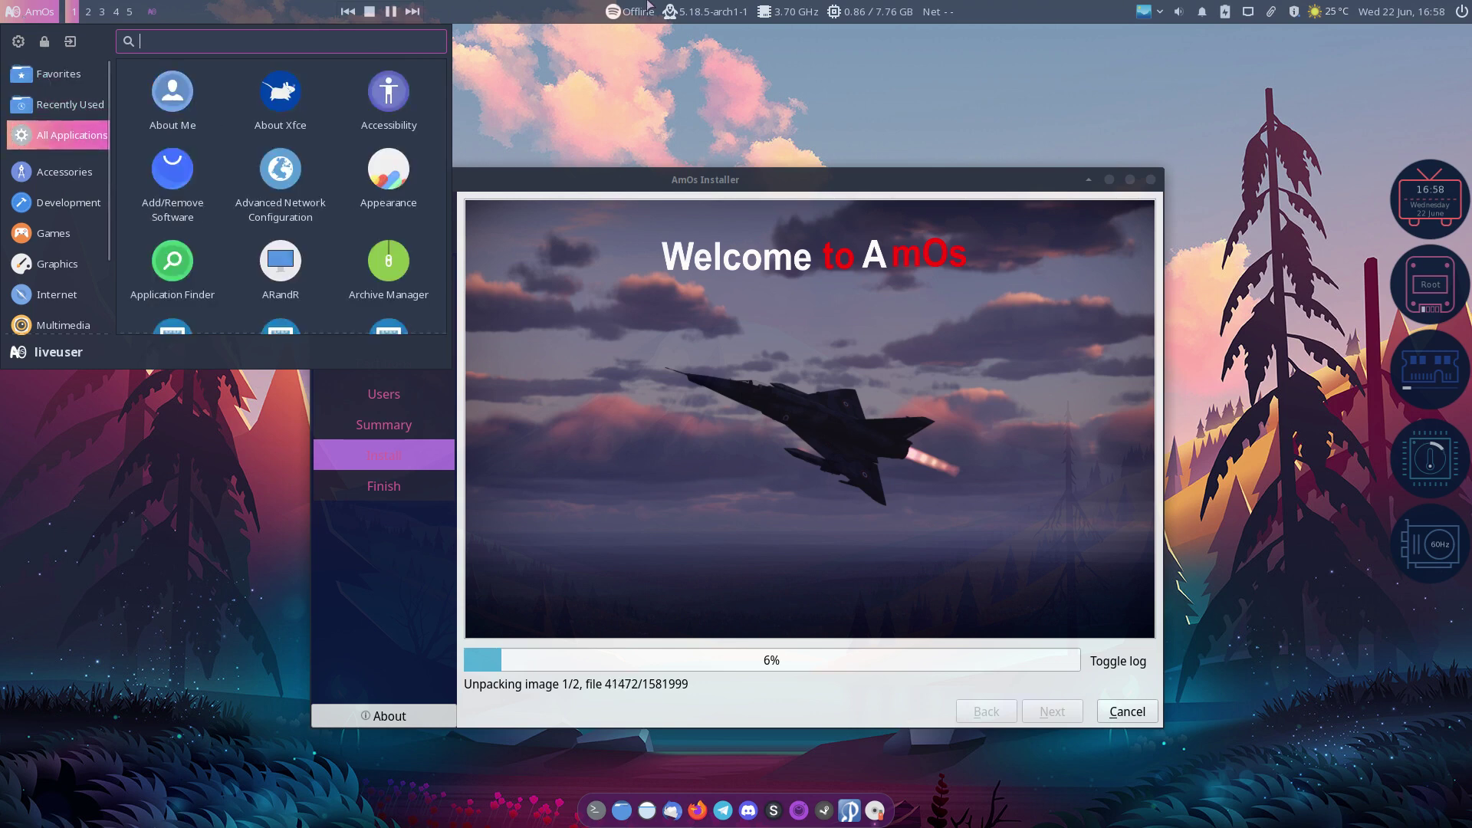
pyautogui.click(86, 172)
pyautogui.click(81, 201)
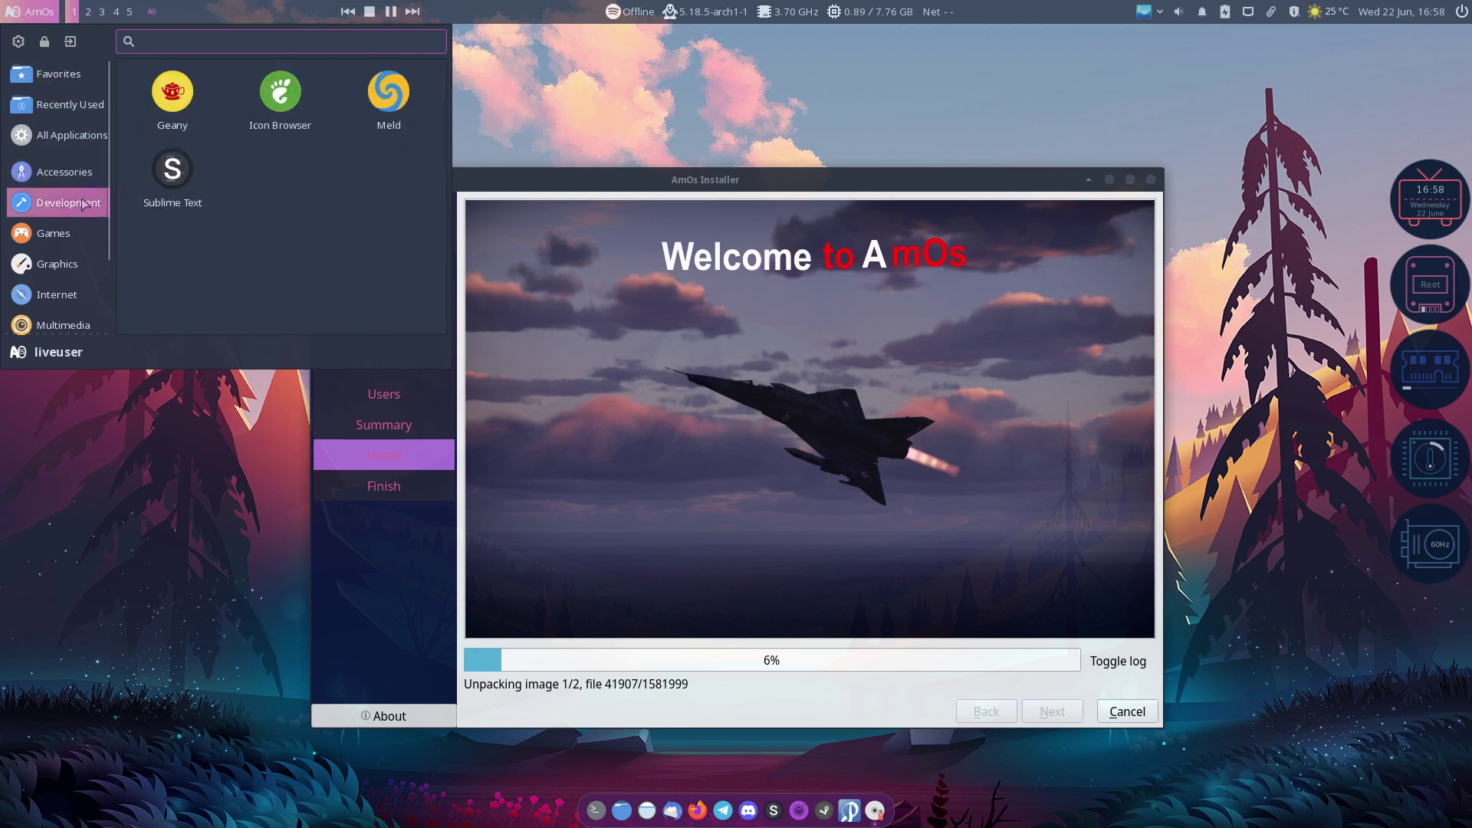
pyautogui.click(76, 231)
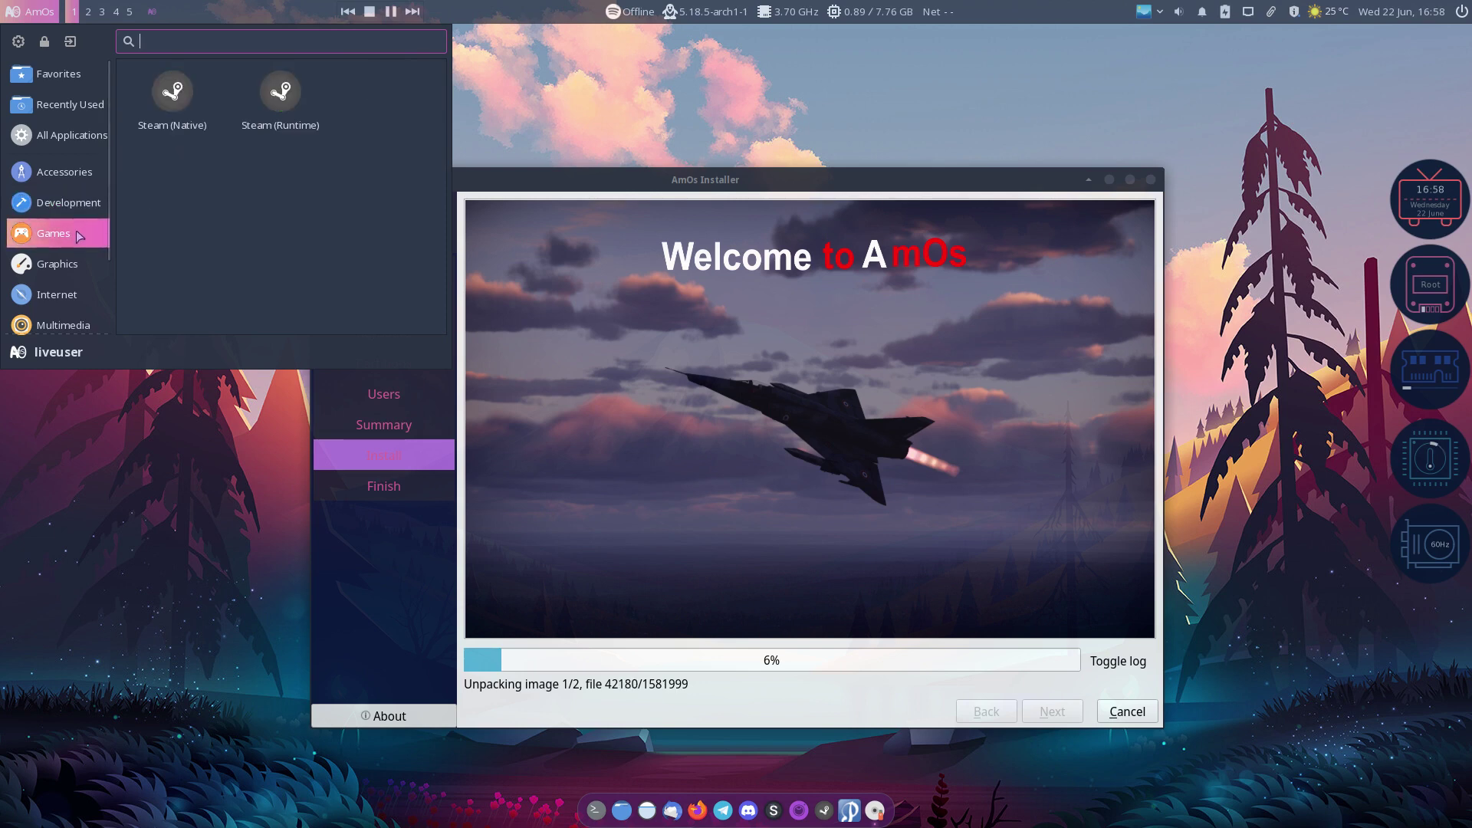
pyautogui.click(72, 253)
pyautogui.click(71, 206)
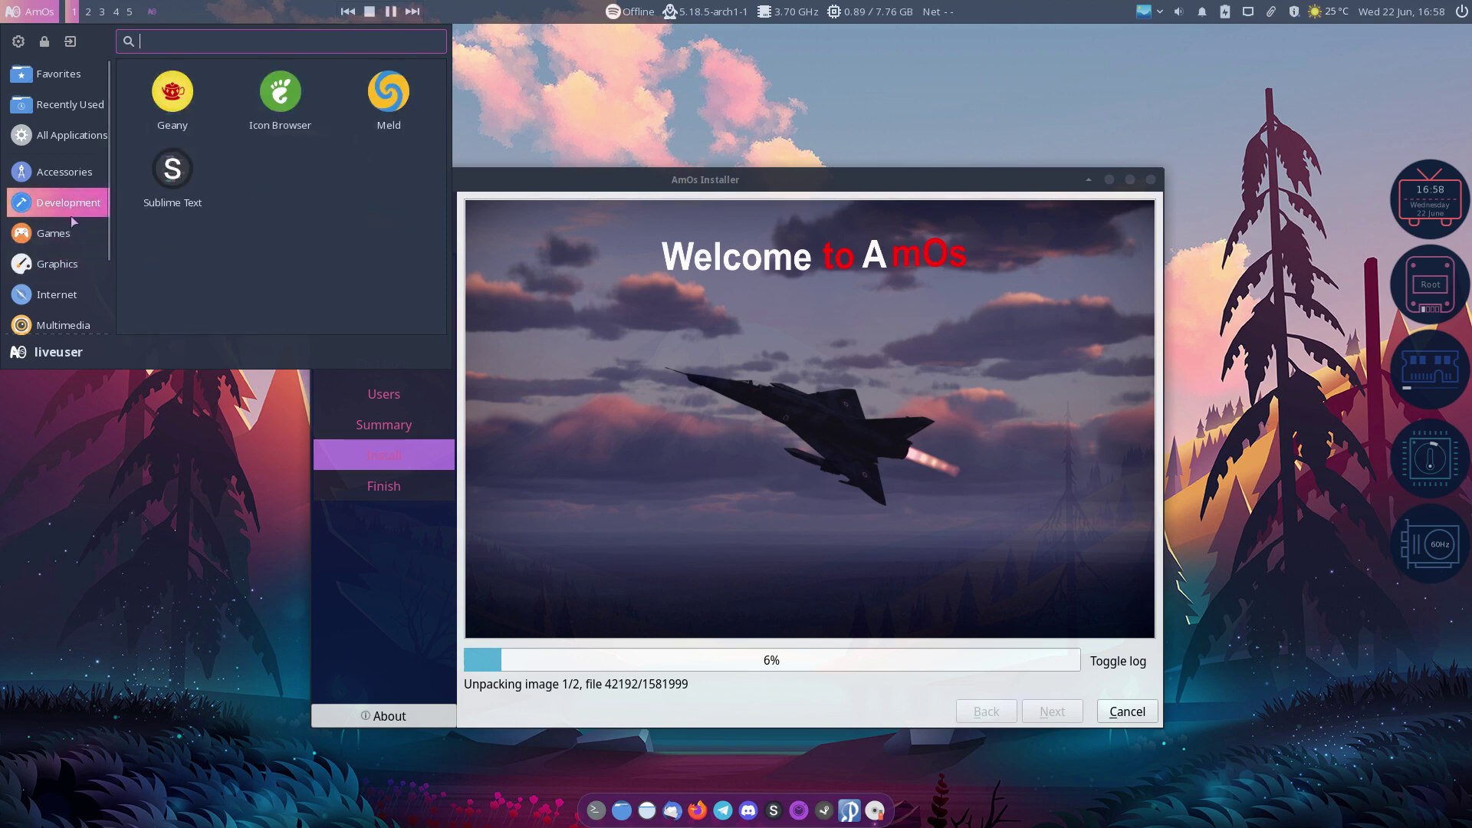
pyautogui.click(69, 234)
pyautogui.click(64, 259)
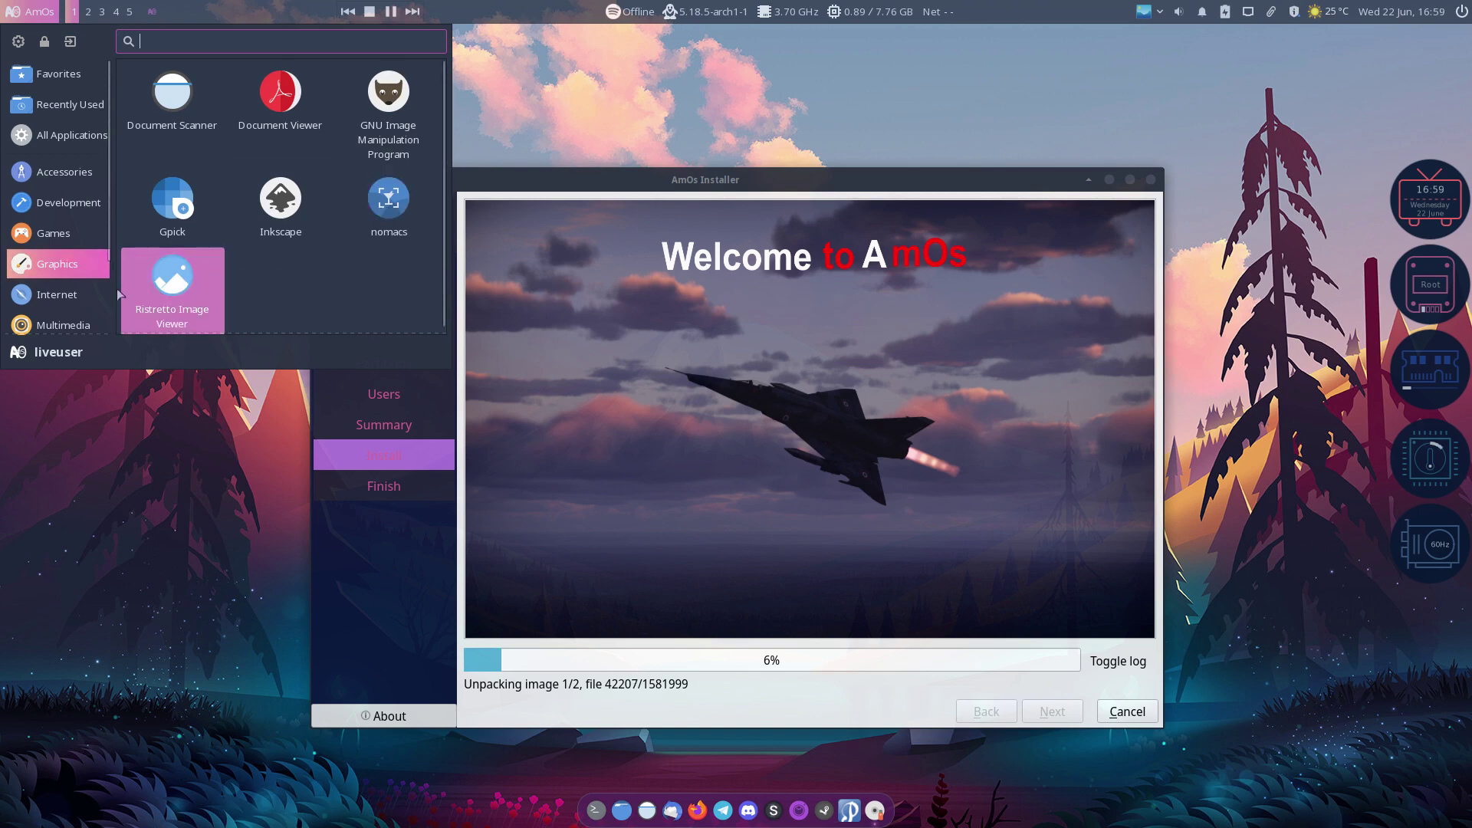
pyautogui.click(72, 296)
# Step: Scroll down to the Settings category, showing NVIDIA X Server Settings and Kvantum Manager
pyautogui.scroll(-2, 67, 292)
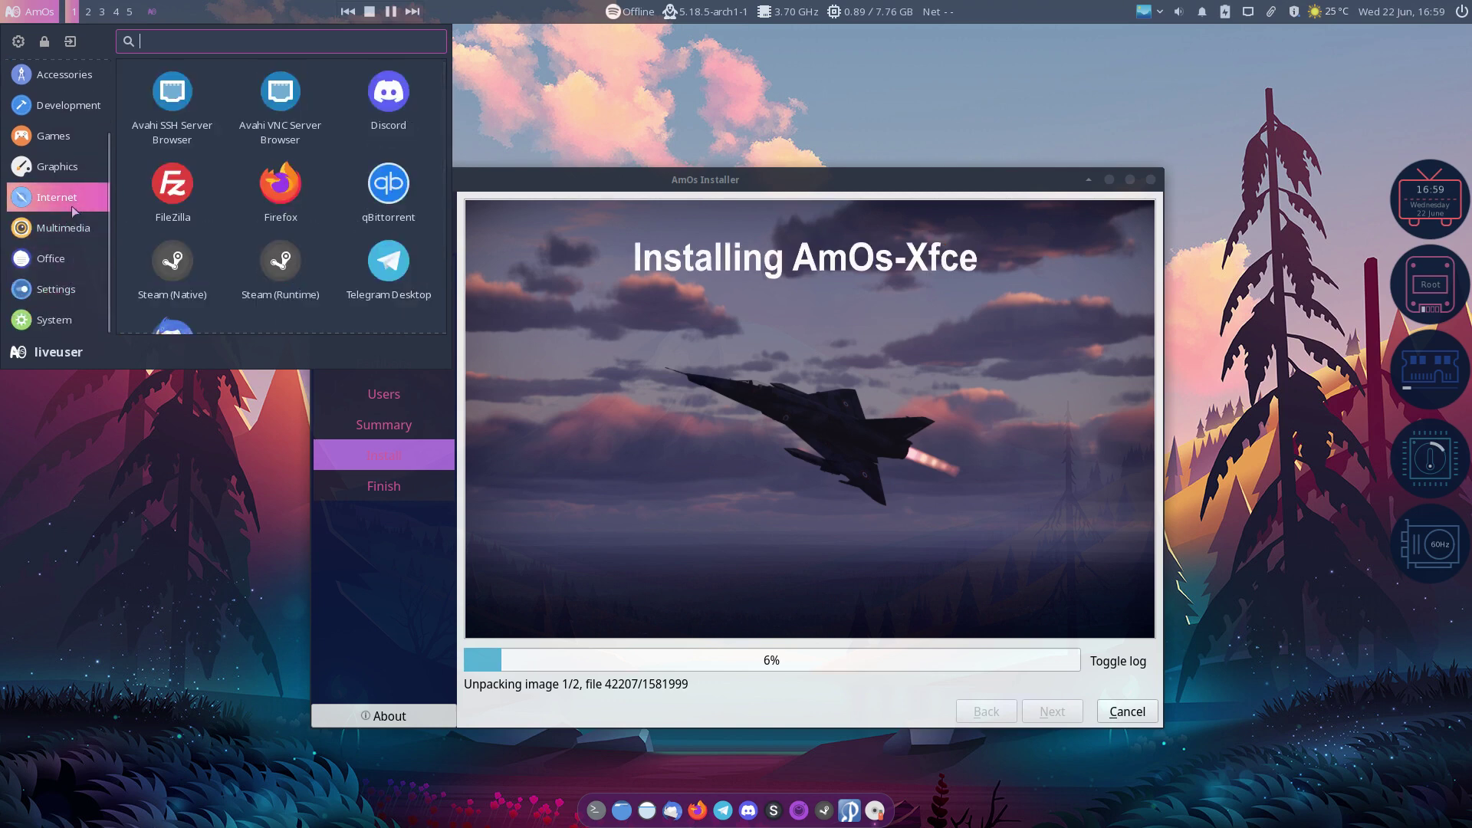
pyautogui.scroll(-1, 203, 223)
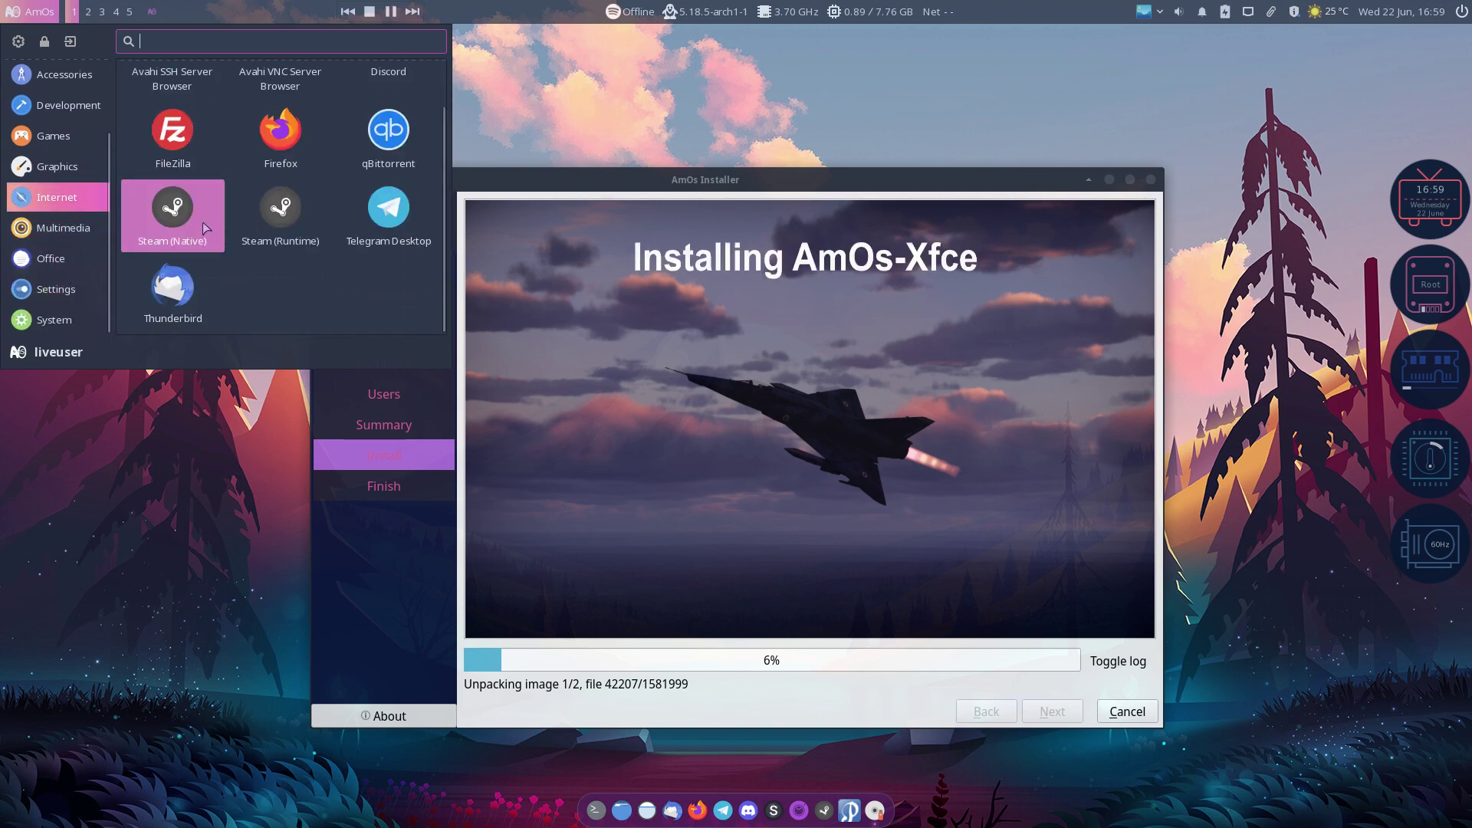
pyautogui.moveTo(69, 232)
pyautogui.scroll(-1, 178, 233)
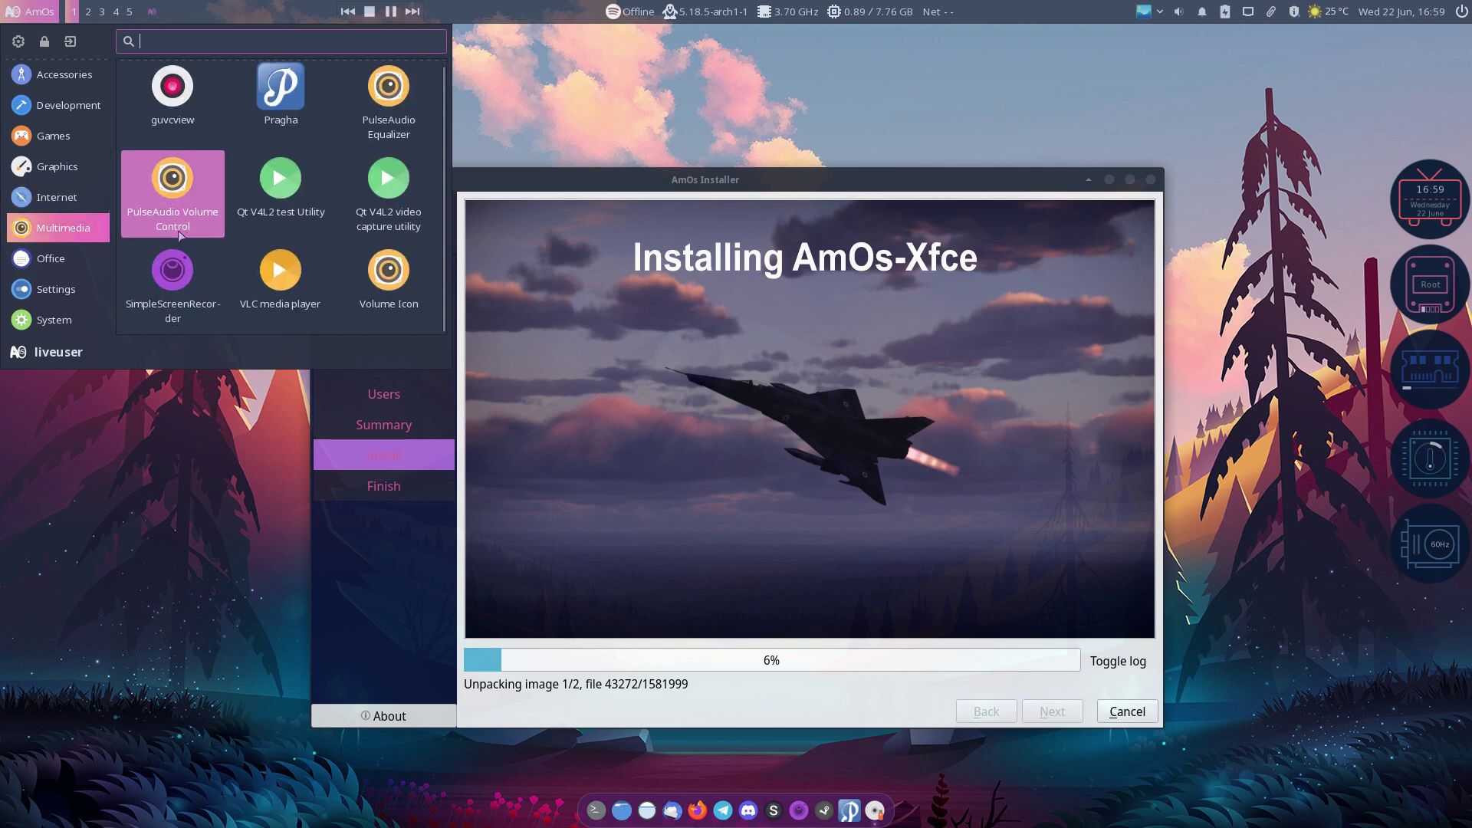
pyautogui.moveTo(76, 259)
pyautogui.moveTo(72, 289)
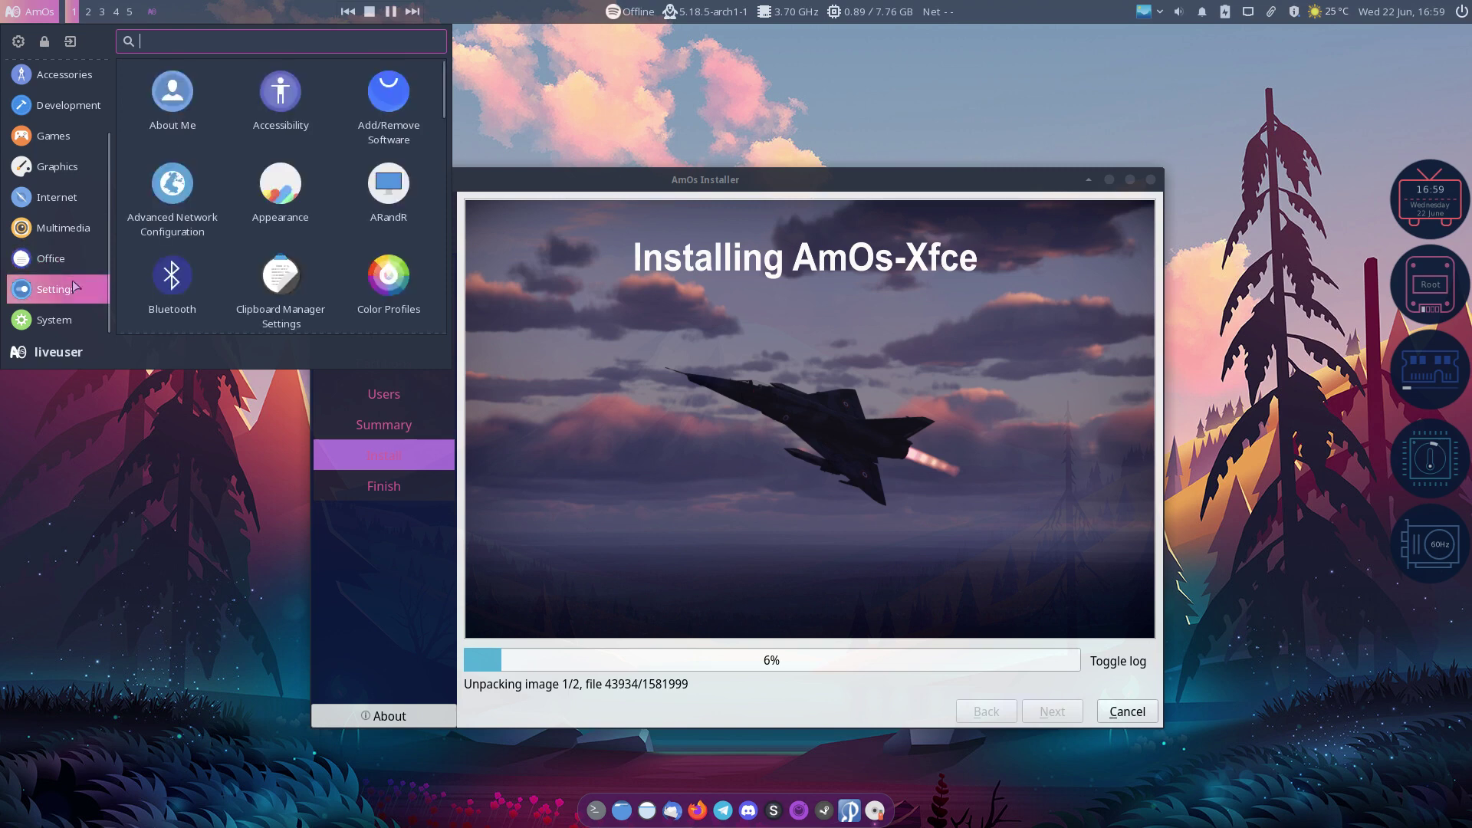
pyautogui.scroll(-1, 299, 285)
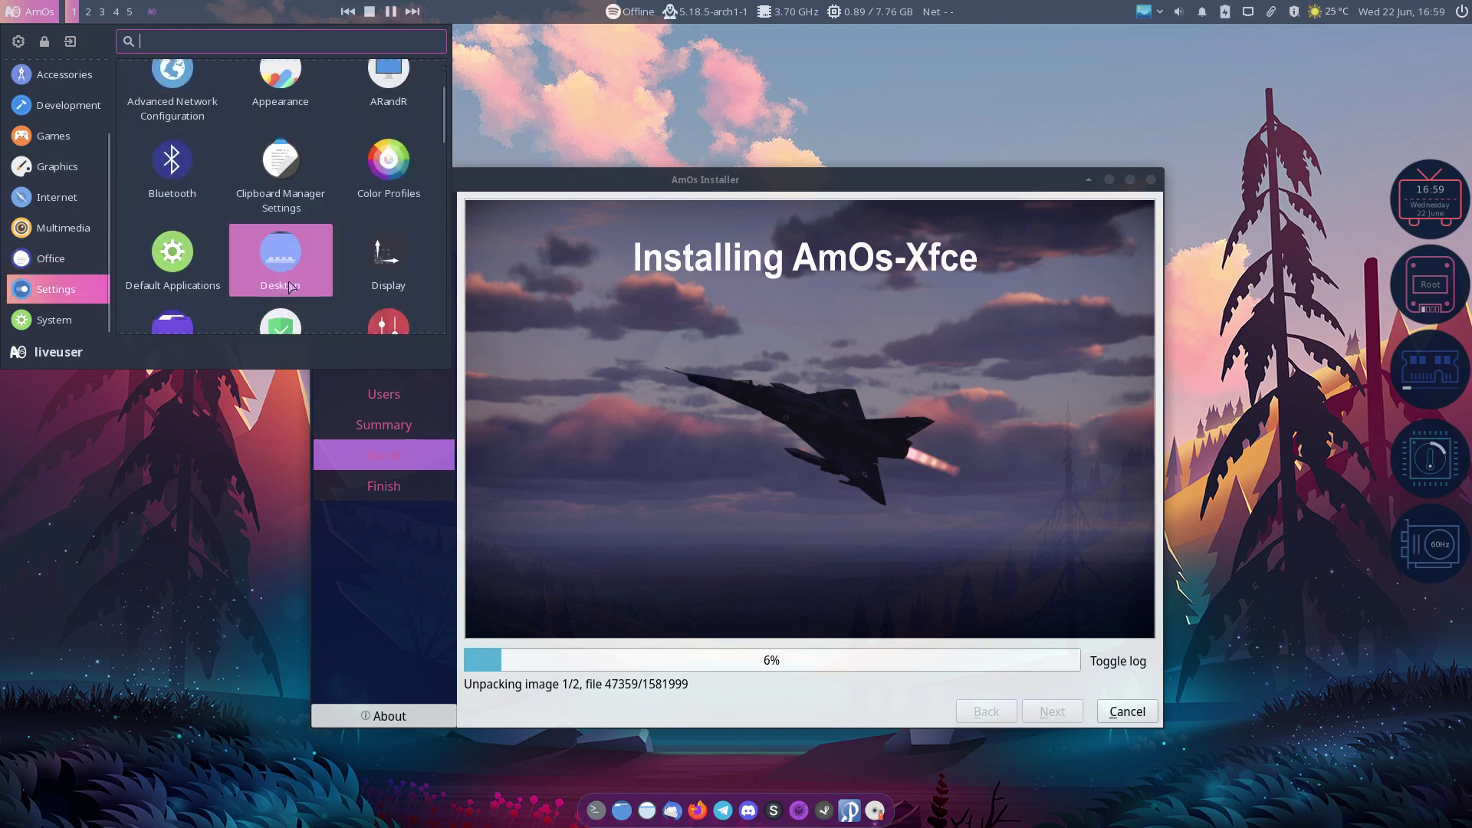
pyautogui.scroll(-1, 288, 280)
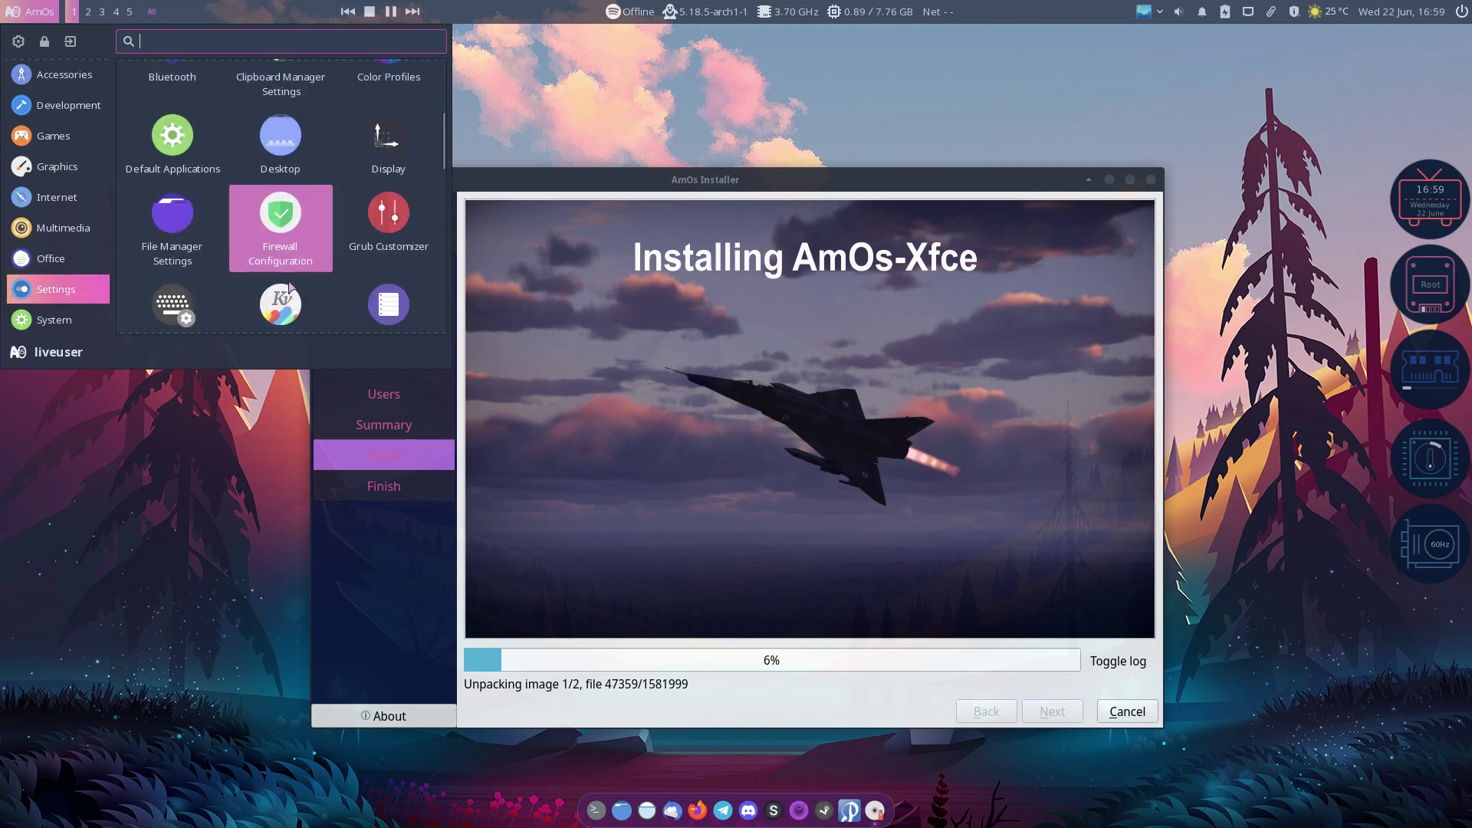
pyautogui.scroll(-1, 242, 288)
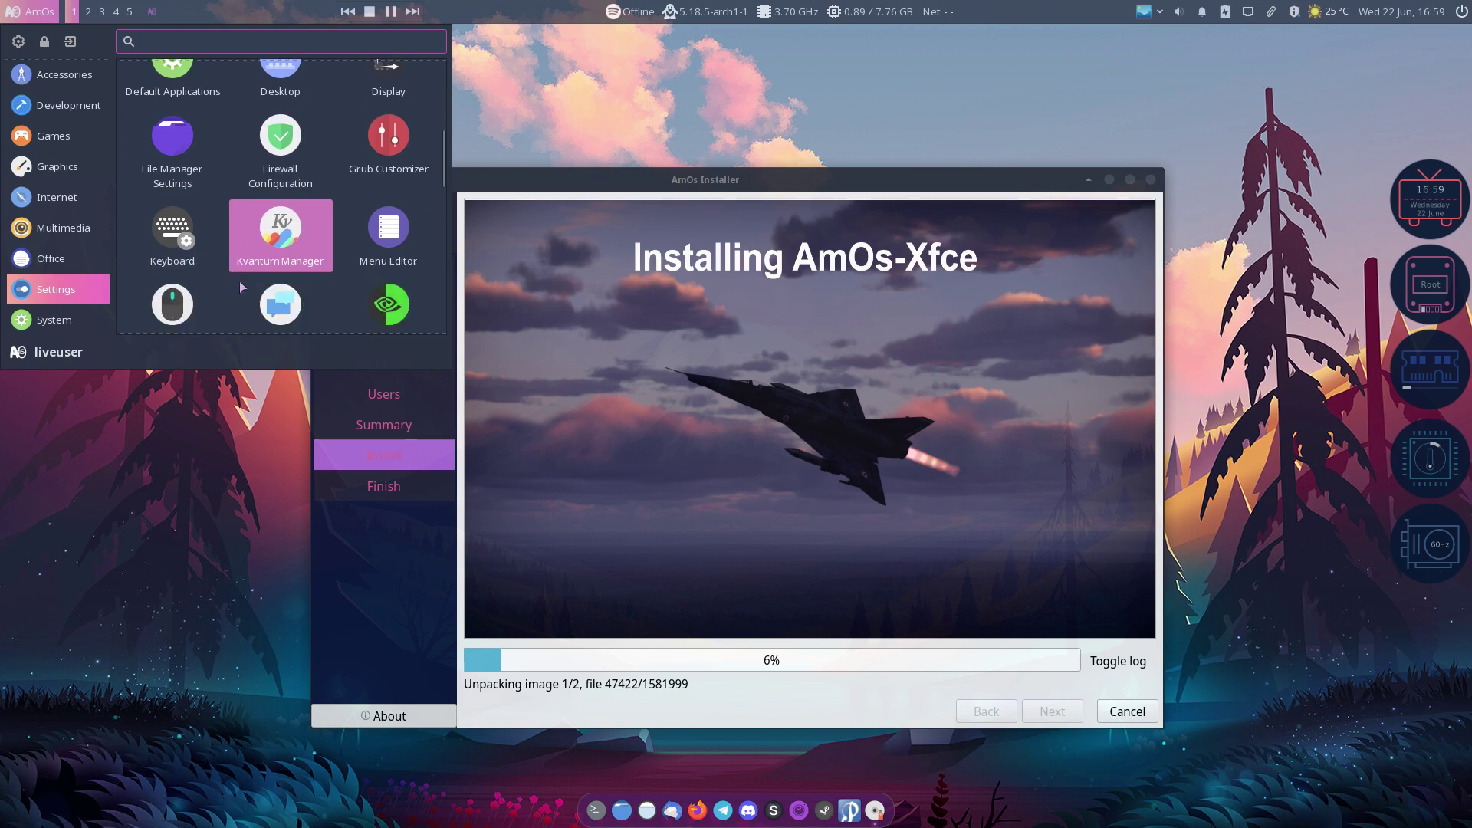
pyautogui.scroll(-1, 242, 288)
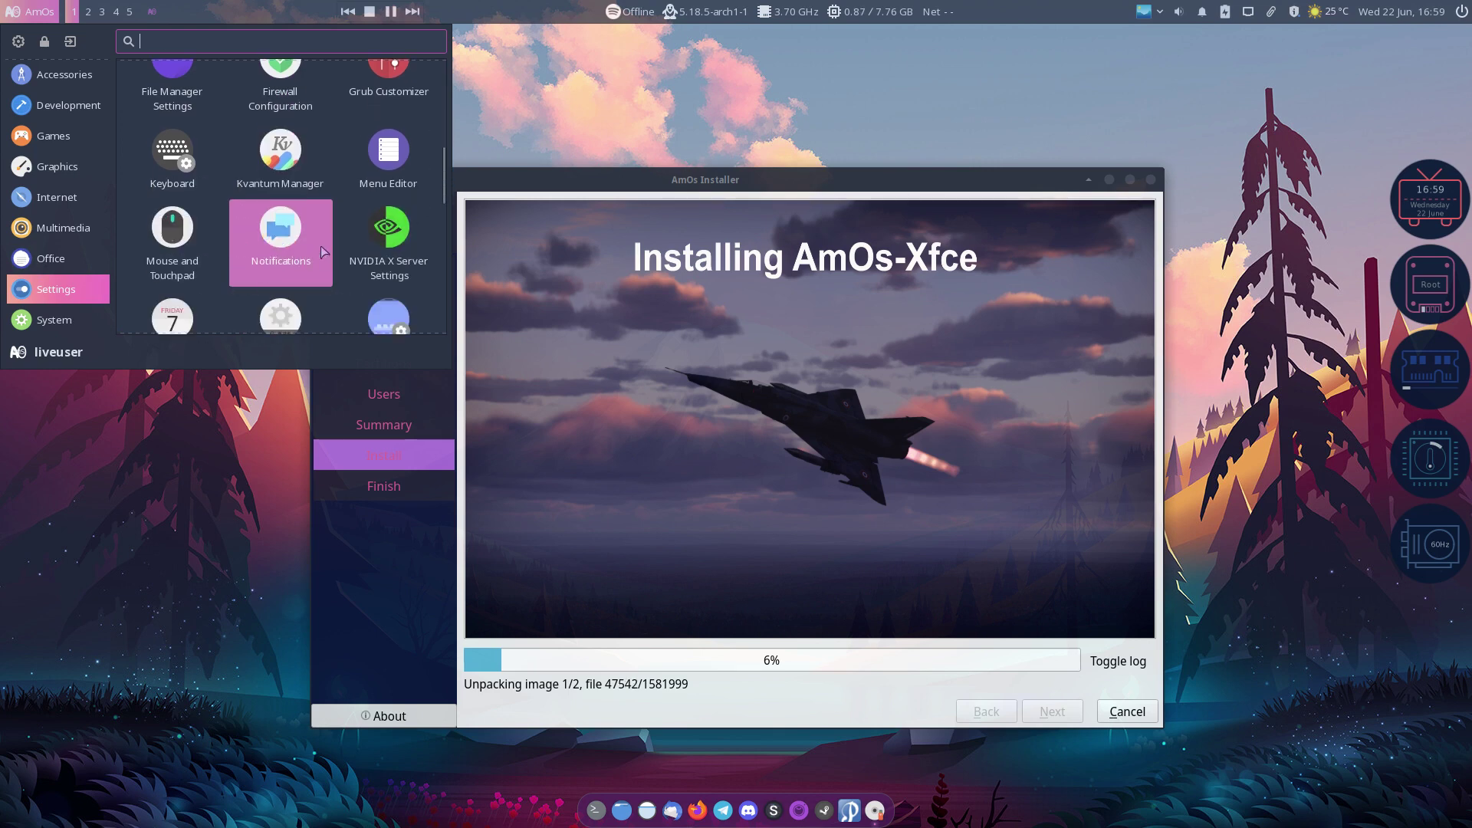
# Step: Launch NVIDIA X Server Settings on its Application Profiles page, then quit it
pyautogui.click(394, 228)
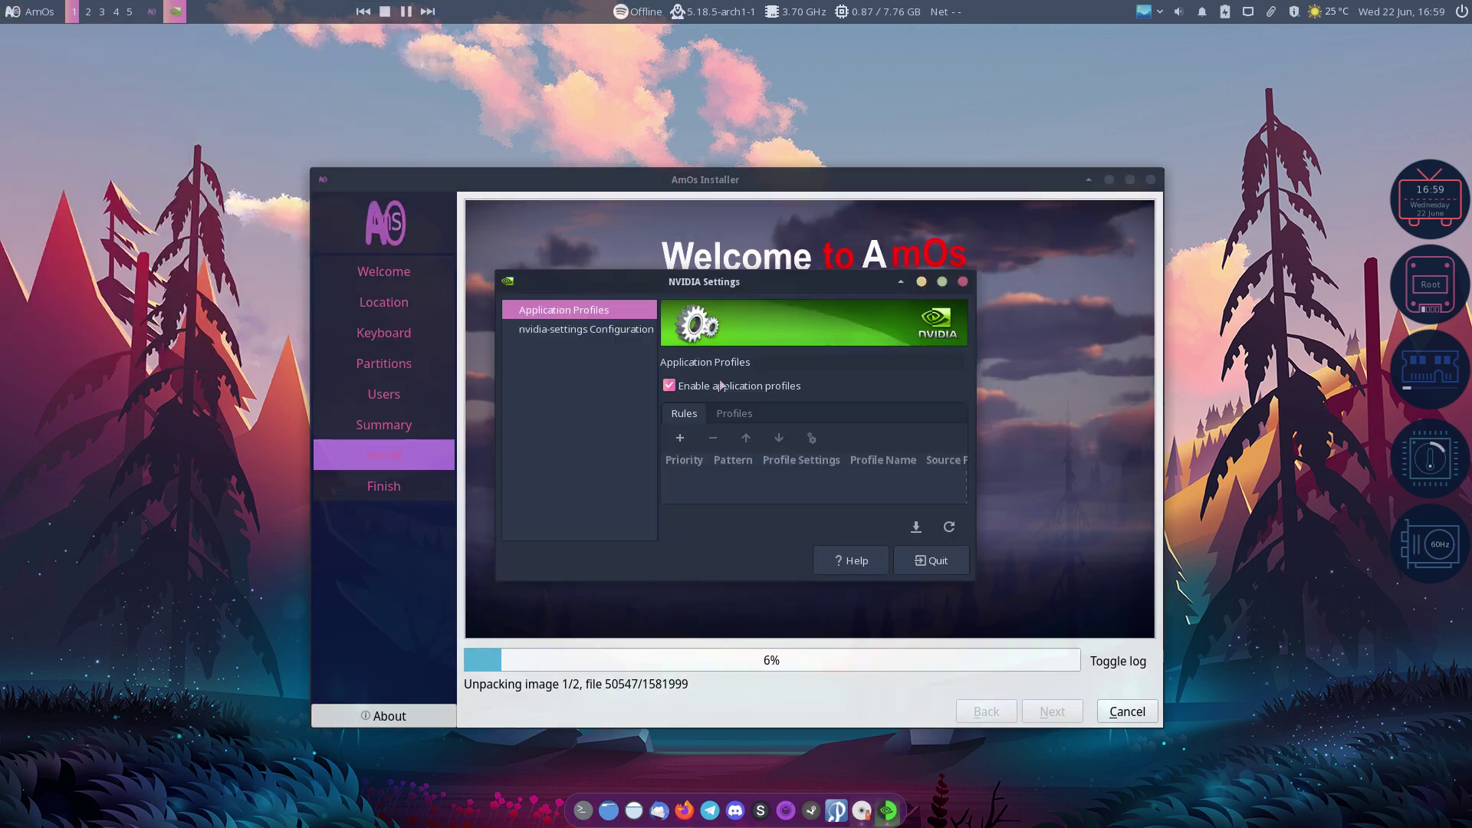
pyautogui.click(934, 562)
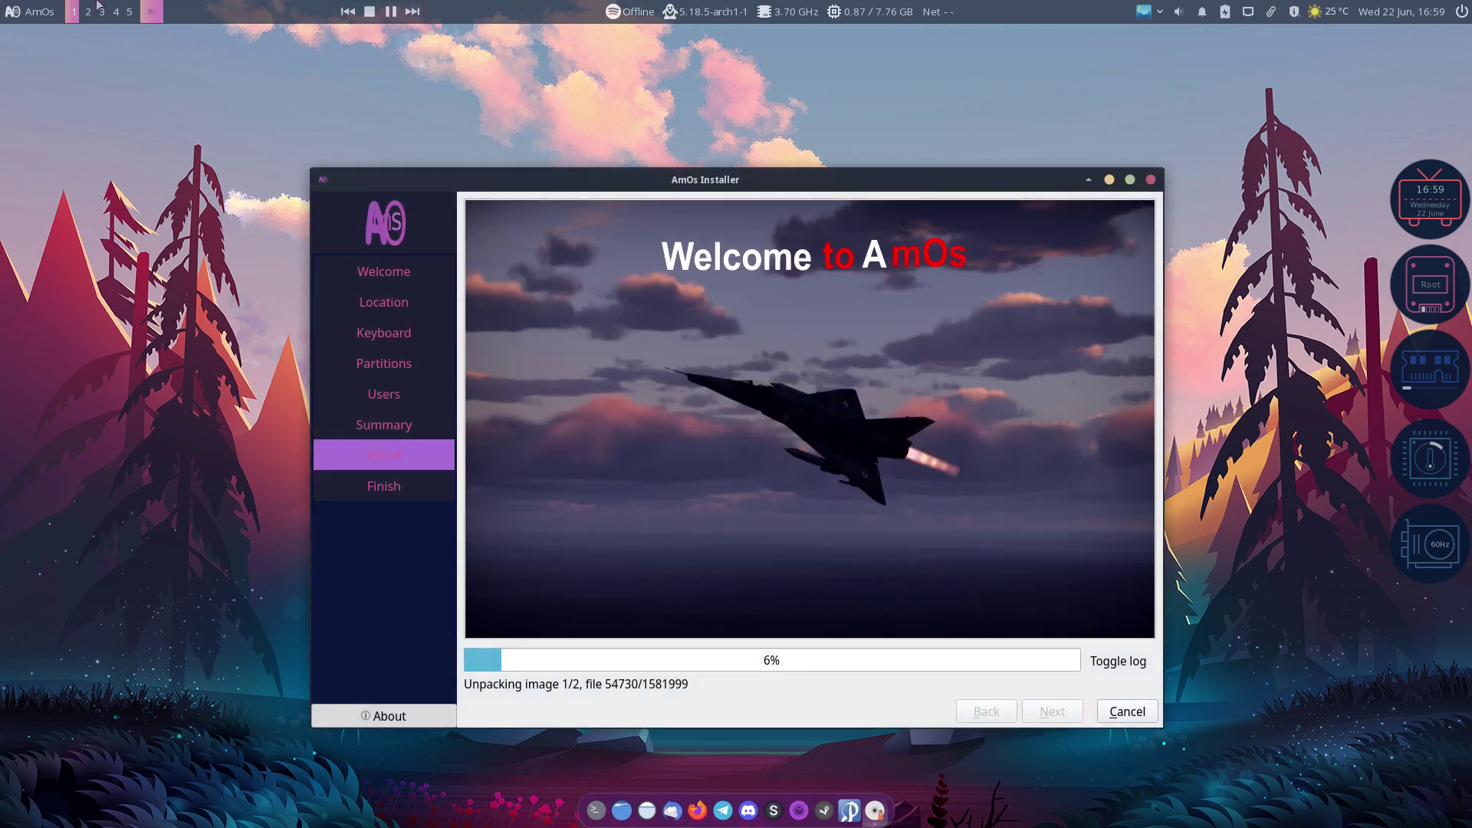
# Step: Reopen the Whisker Menu and browse the Internet, Settings and System applications
pyautogui.click(44, 12)
pyautogui.click(35, 301)
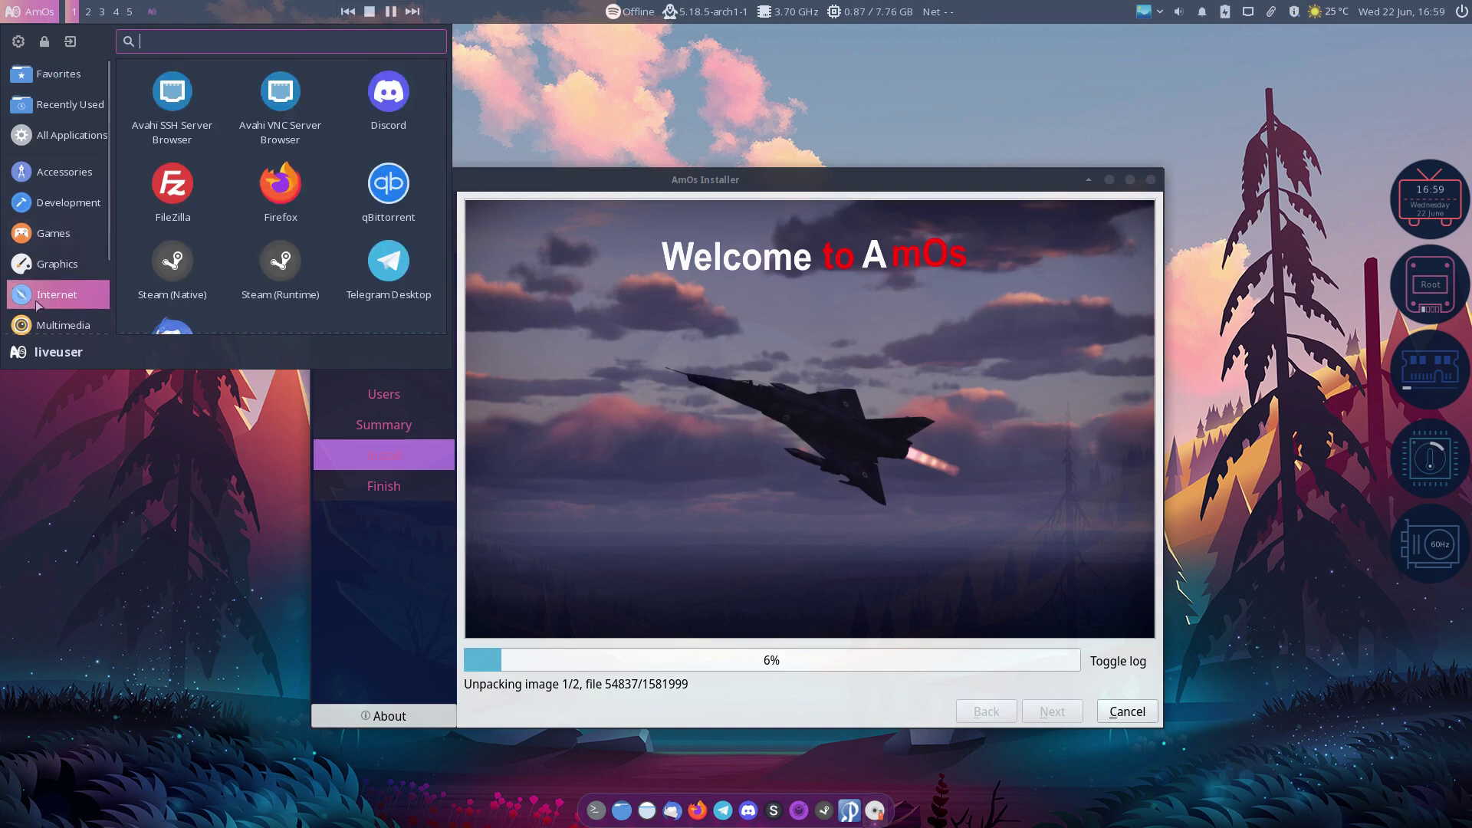
pyautogui.scroll(-3, 35, 300)
pyautogui.click(54, 301)
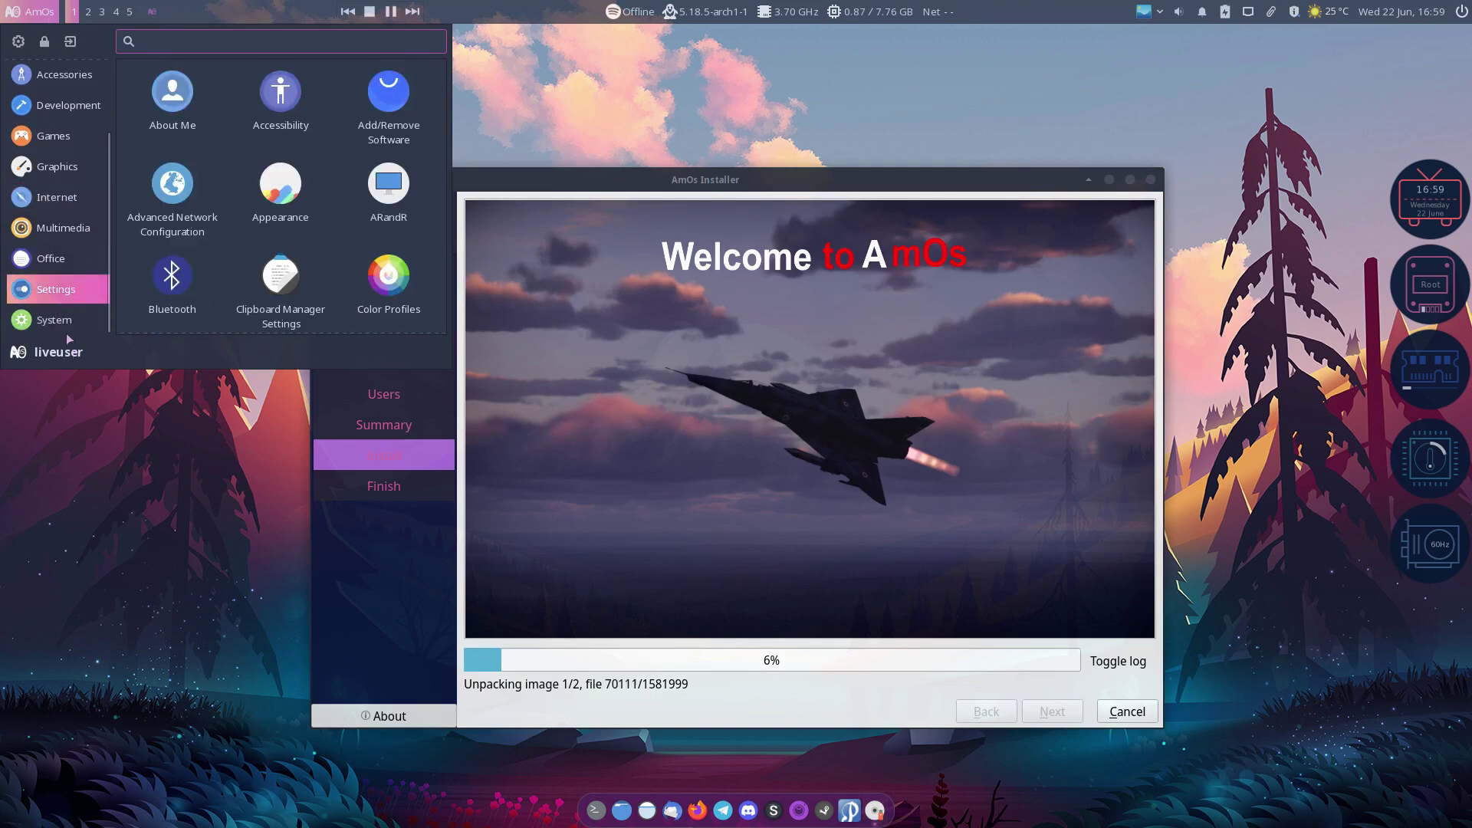
pyautogui.click(61, 326)
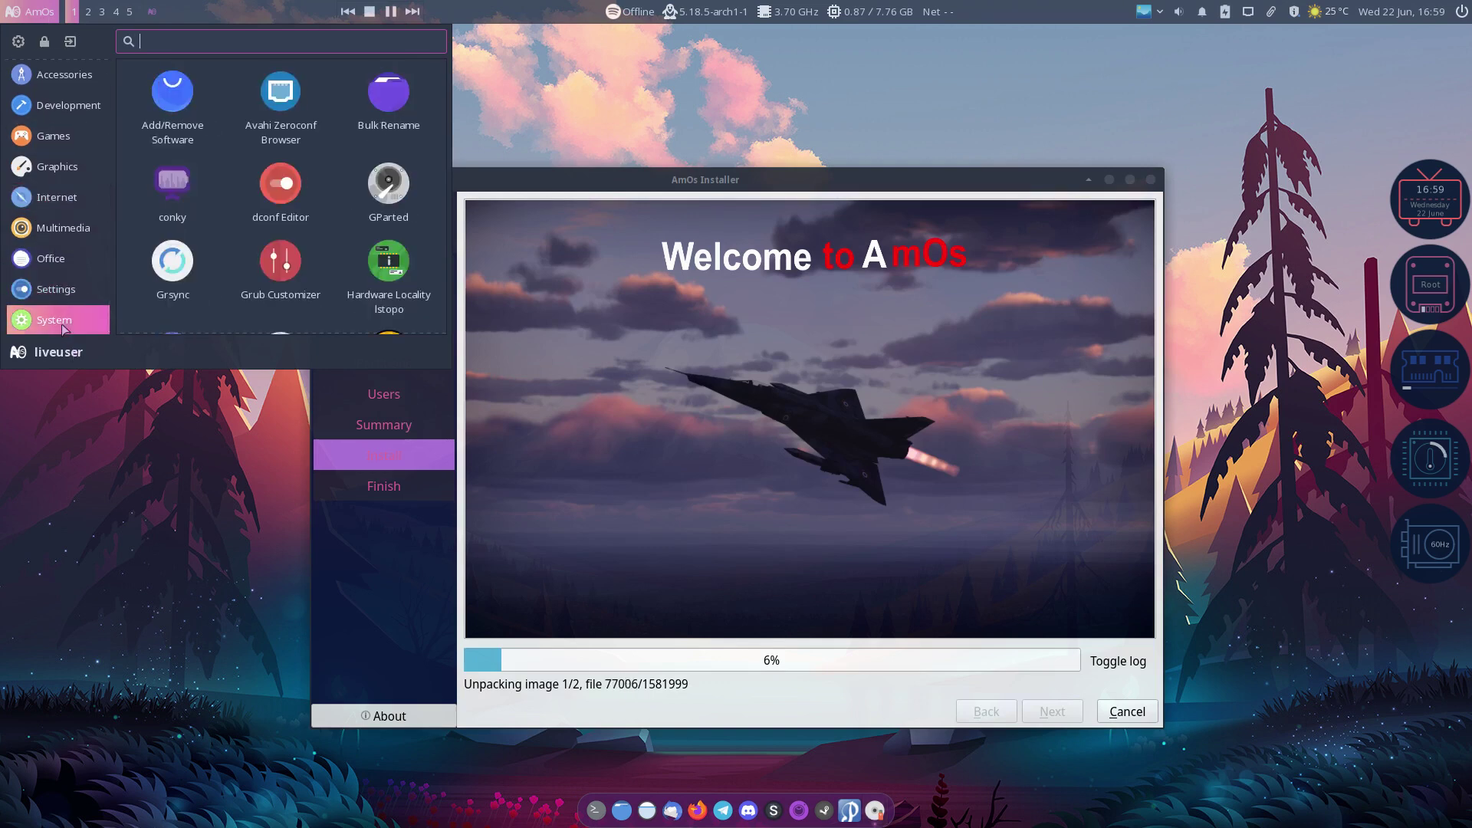
pyautogui.scroll(-5, 223, 304)
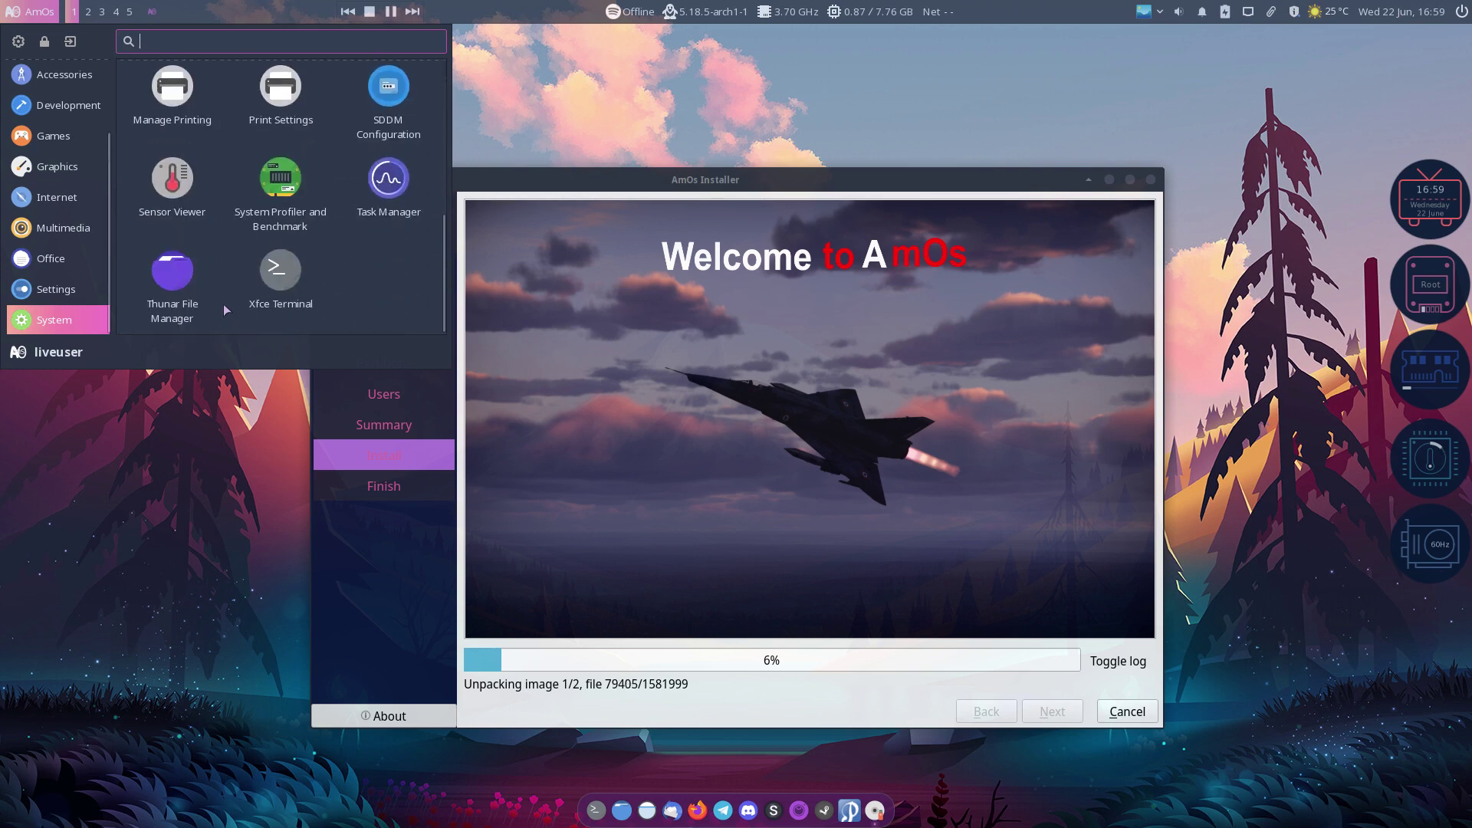
pyautogui.scroll(1, 224, 304)
pyautogui.scroll(2, 223, 303)
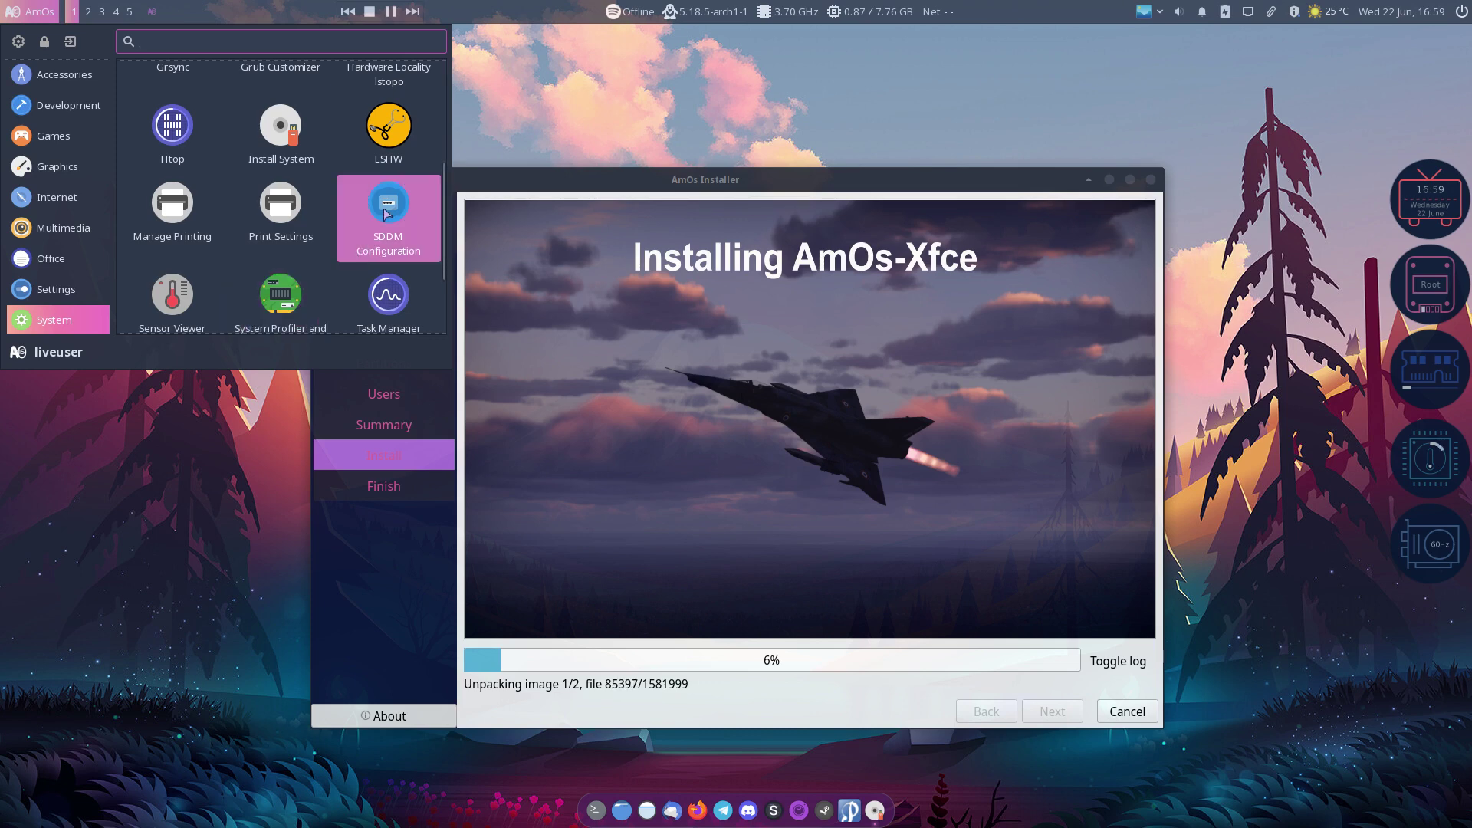
pyautogui.scroll(2, 329, 222)
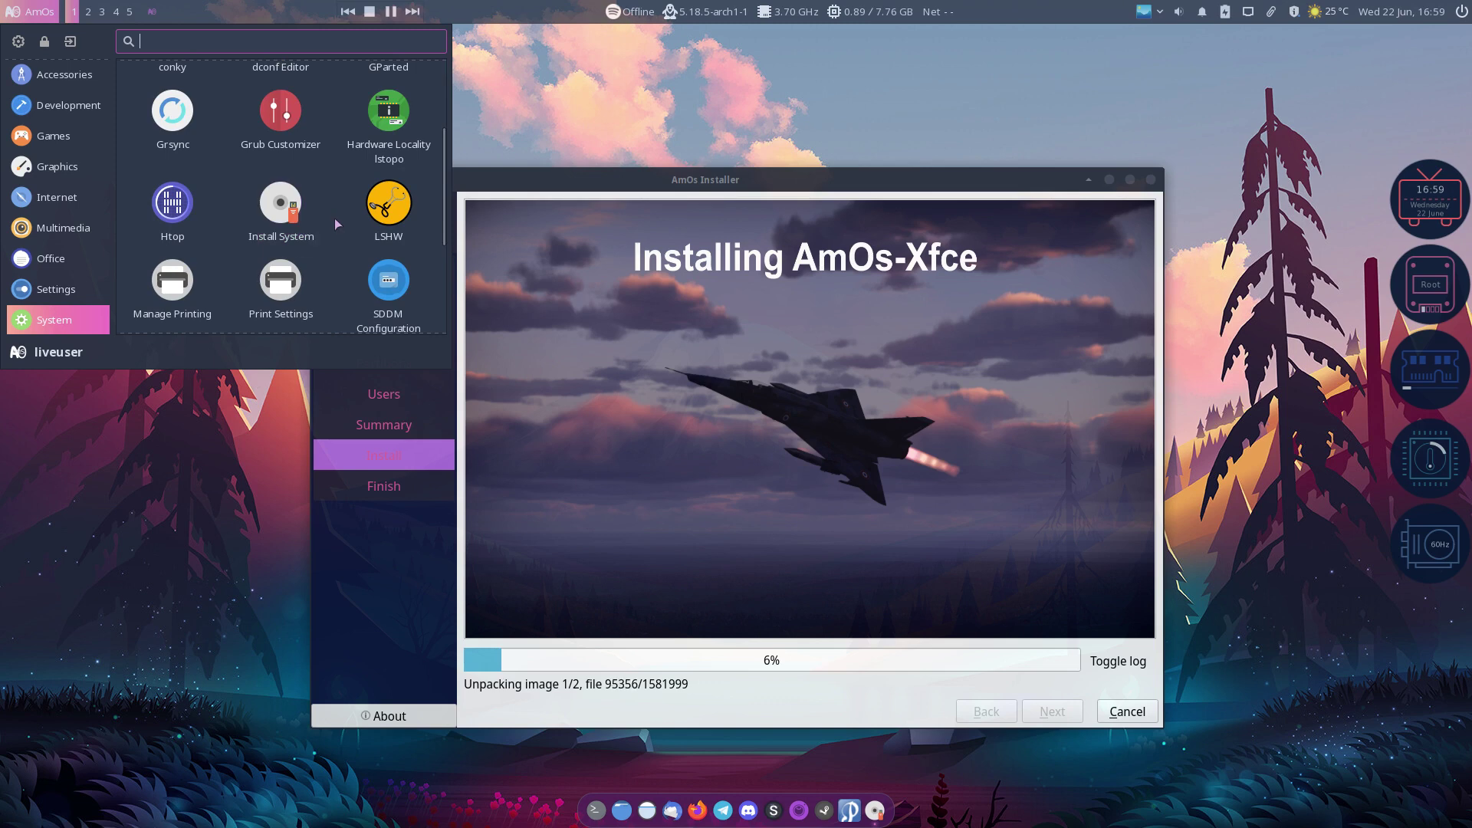
pyautogui.scroll(-1, 334, 217)
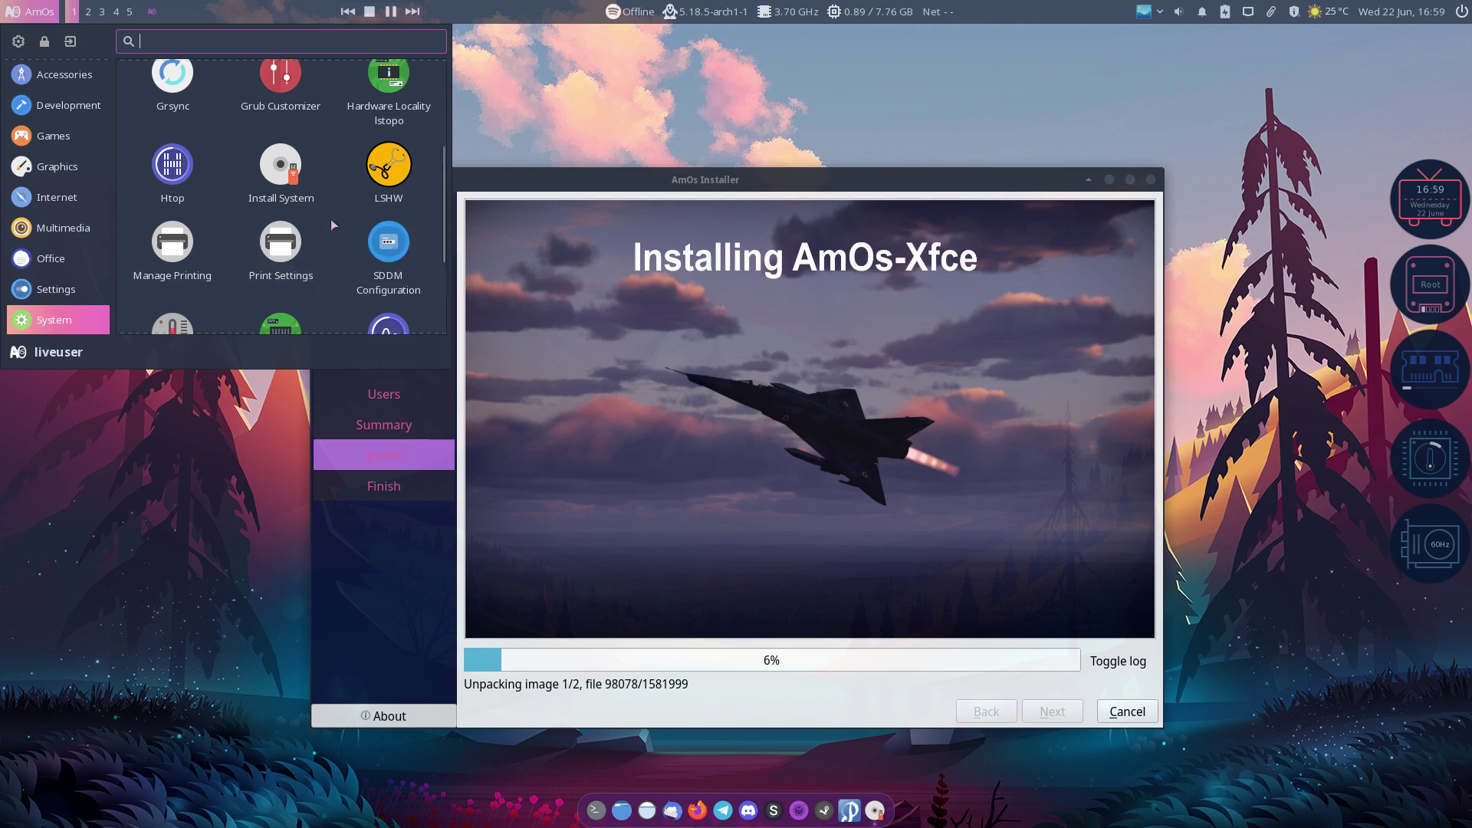
pyautogui.scroll(2, 331, 223)
pyautogui.scroll(1, 331, 224)
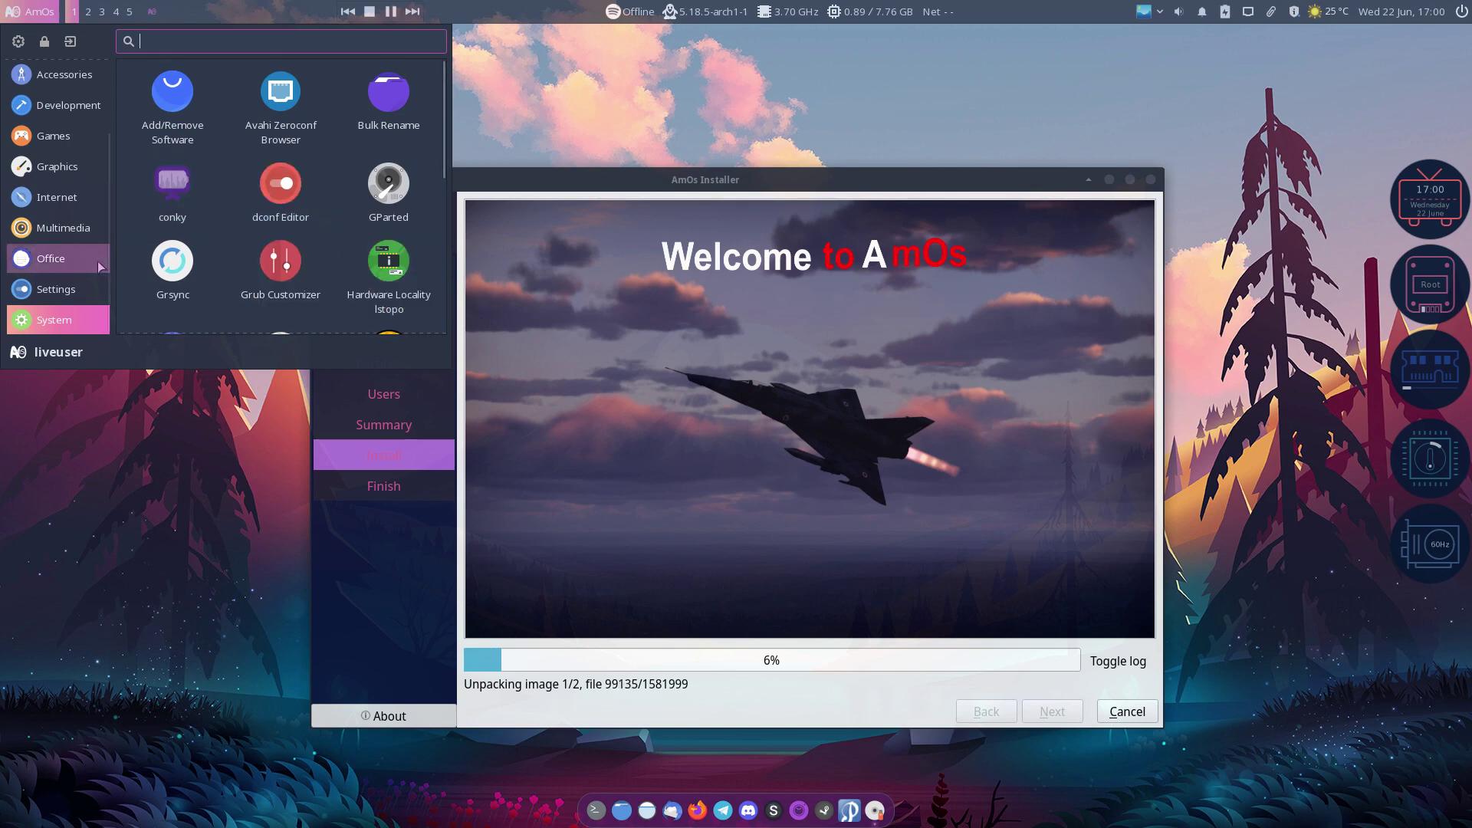
# Step: Browse the Multimedia, Graphics, Development, Games and Accessories apps, then dismiss the menu
pyautogui.moveTo(47, 298)
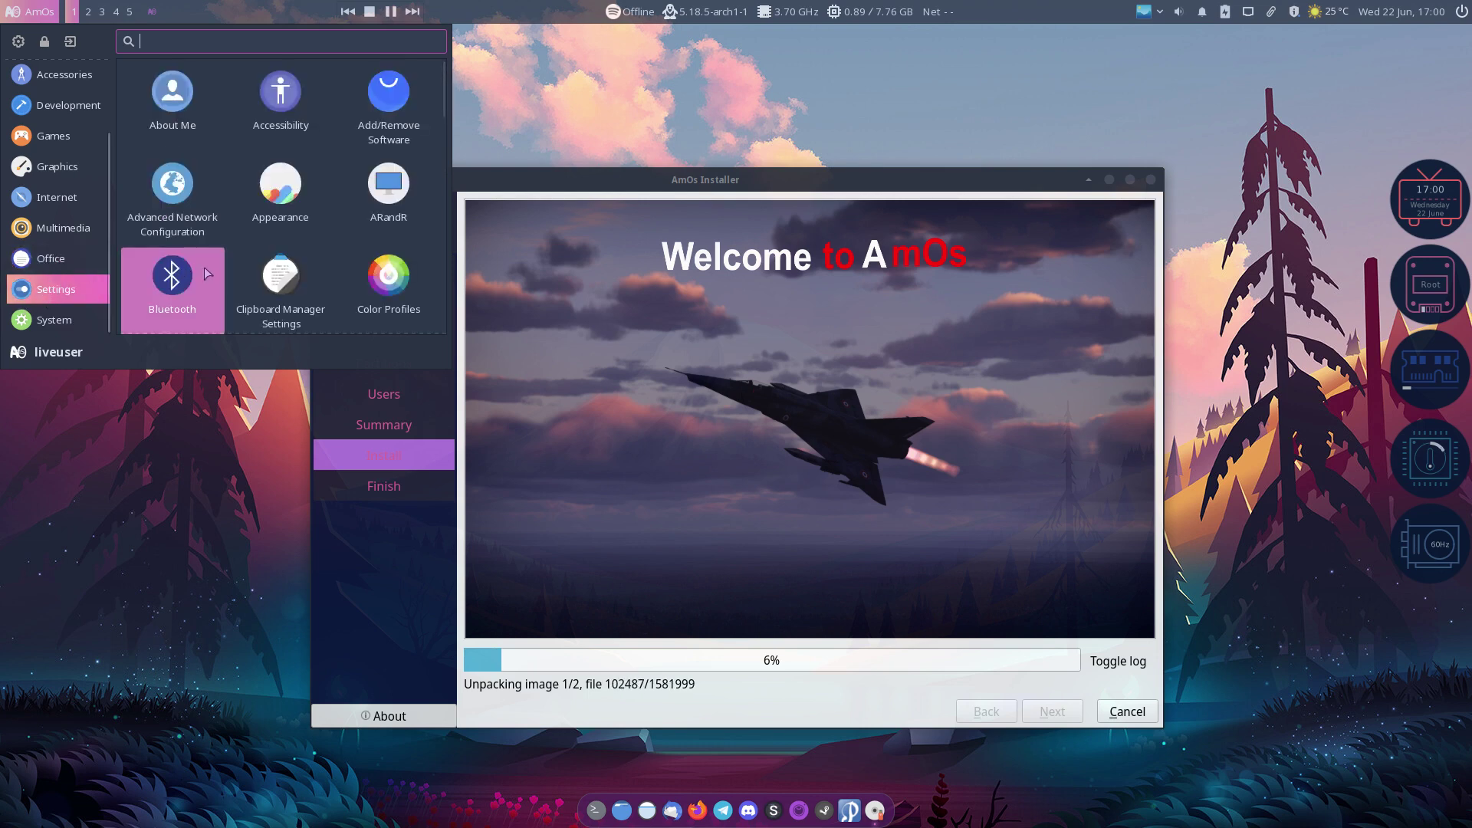
pyautogui.scroll(-3, 247, 270)
pyautogui.scroll(-4, 246, 273)
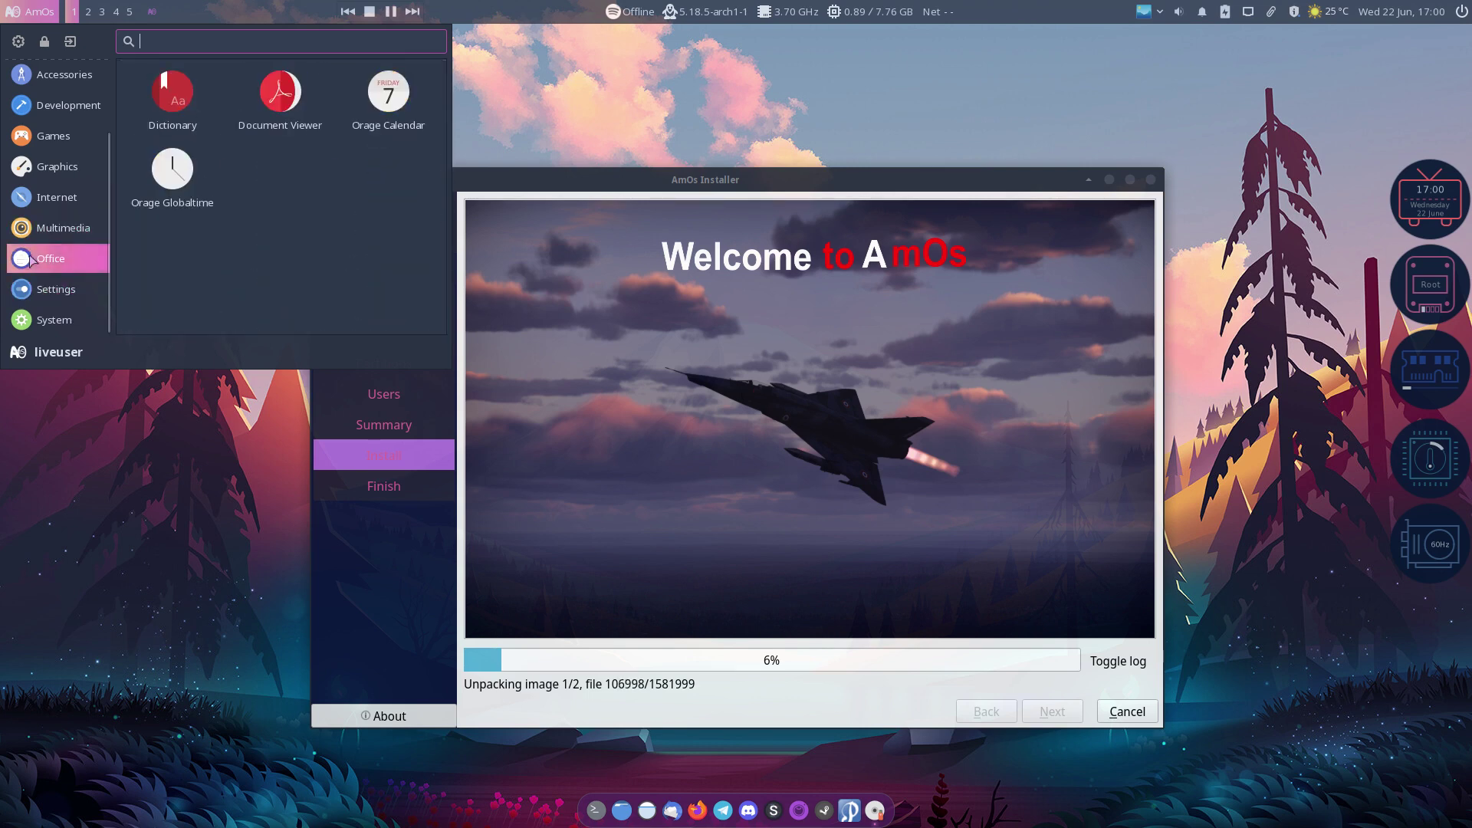
pyautogui.moveTo(40, 222)
pyautogui.scroll(-1, 284, 196)
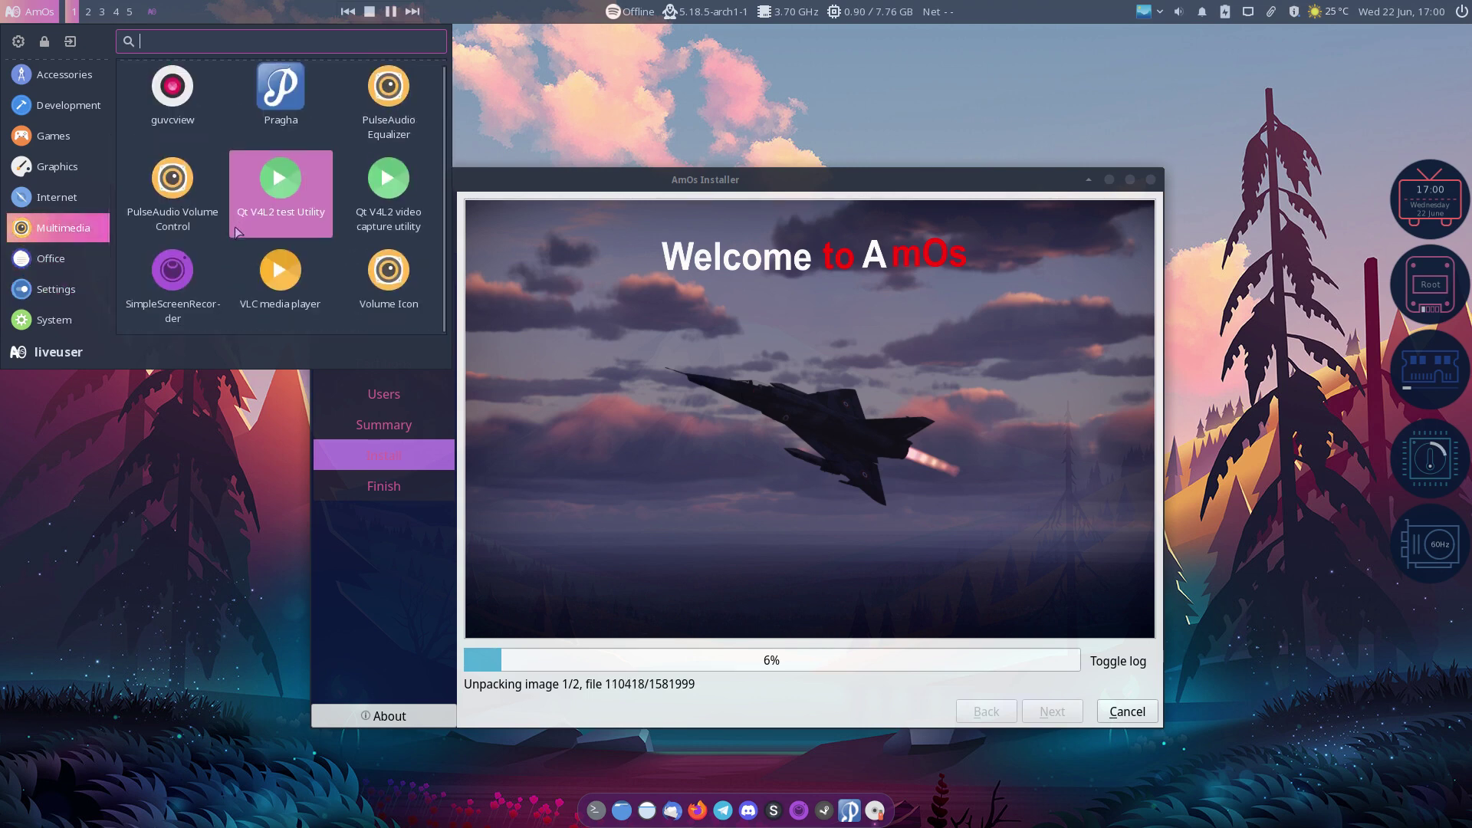
pyautogui.moveTo(61, 198)
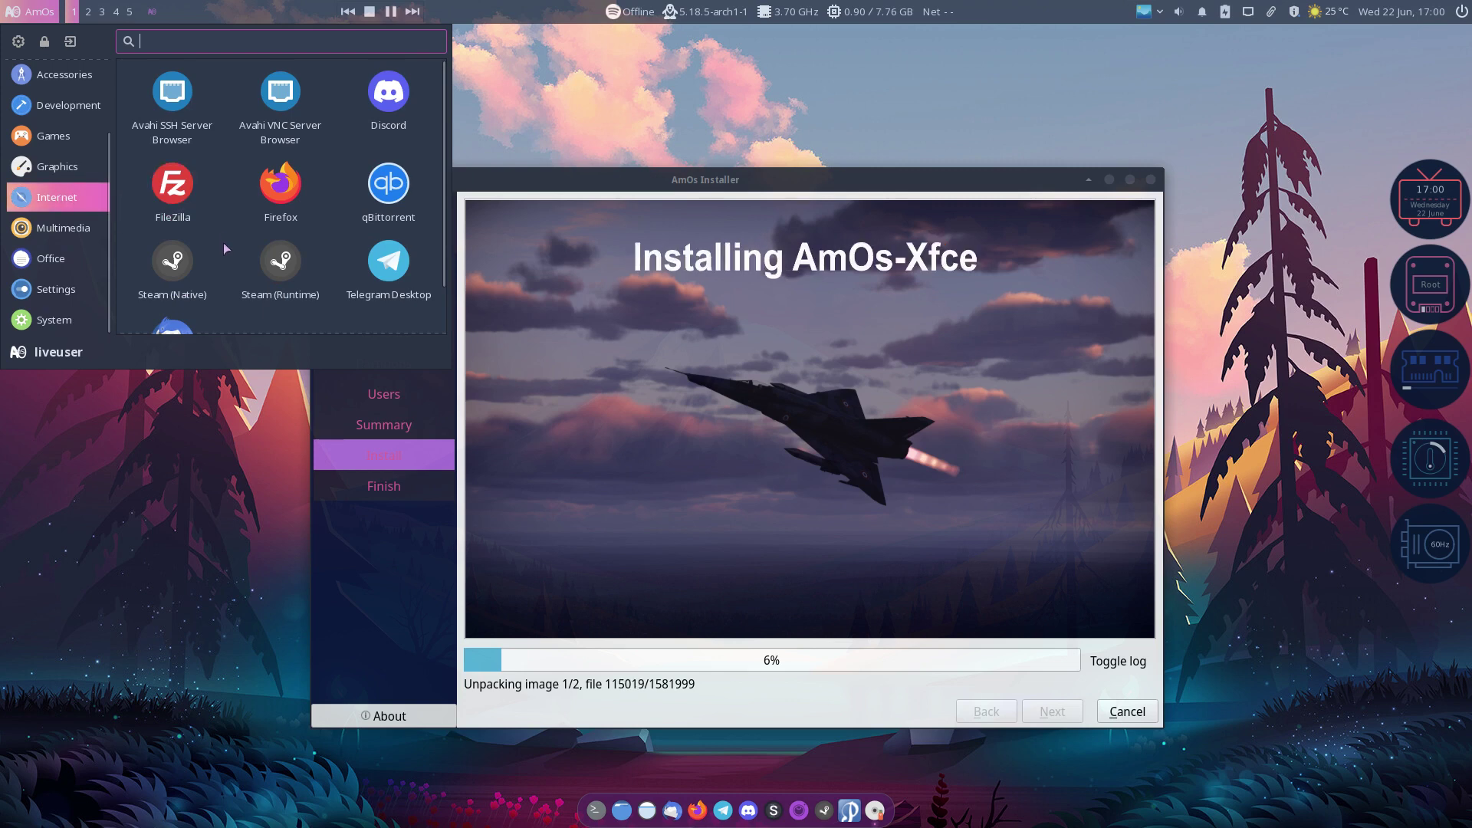
pyautogui.scroll(-1, 222, 265)
pyautogui.moveTo(54, 166)
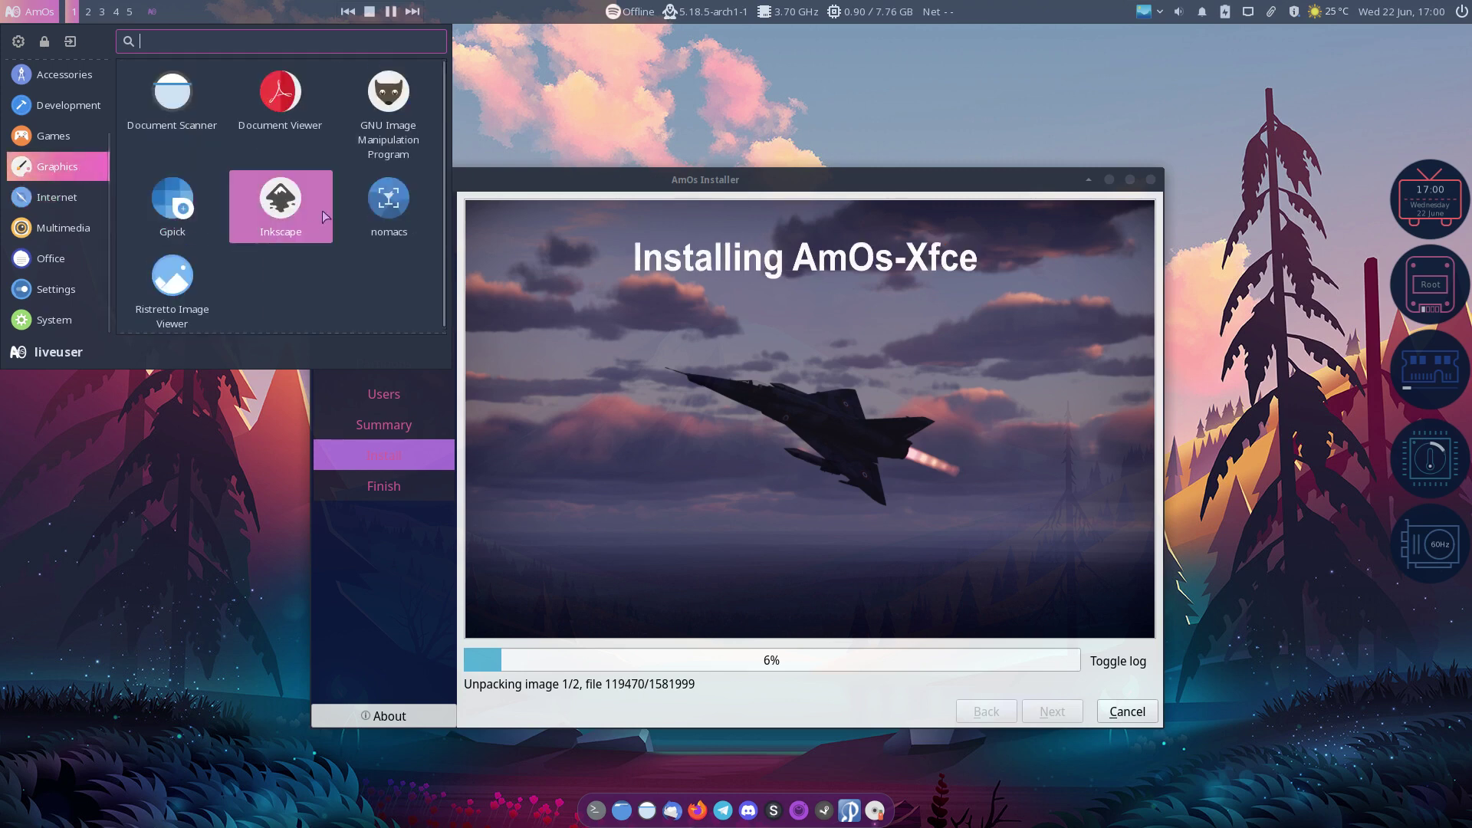
pyautogui.click(82, 136)
pyautogui.moveTo(86, 108)
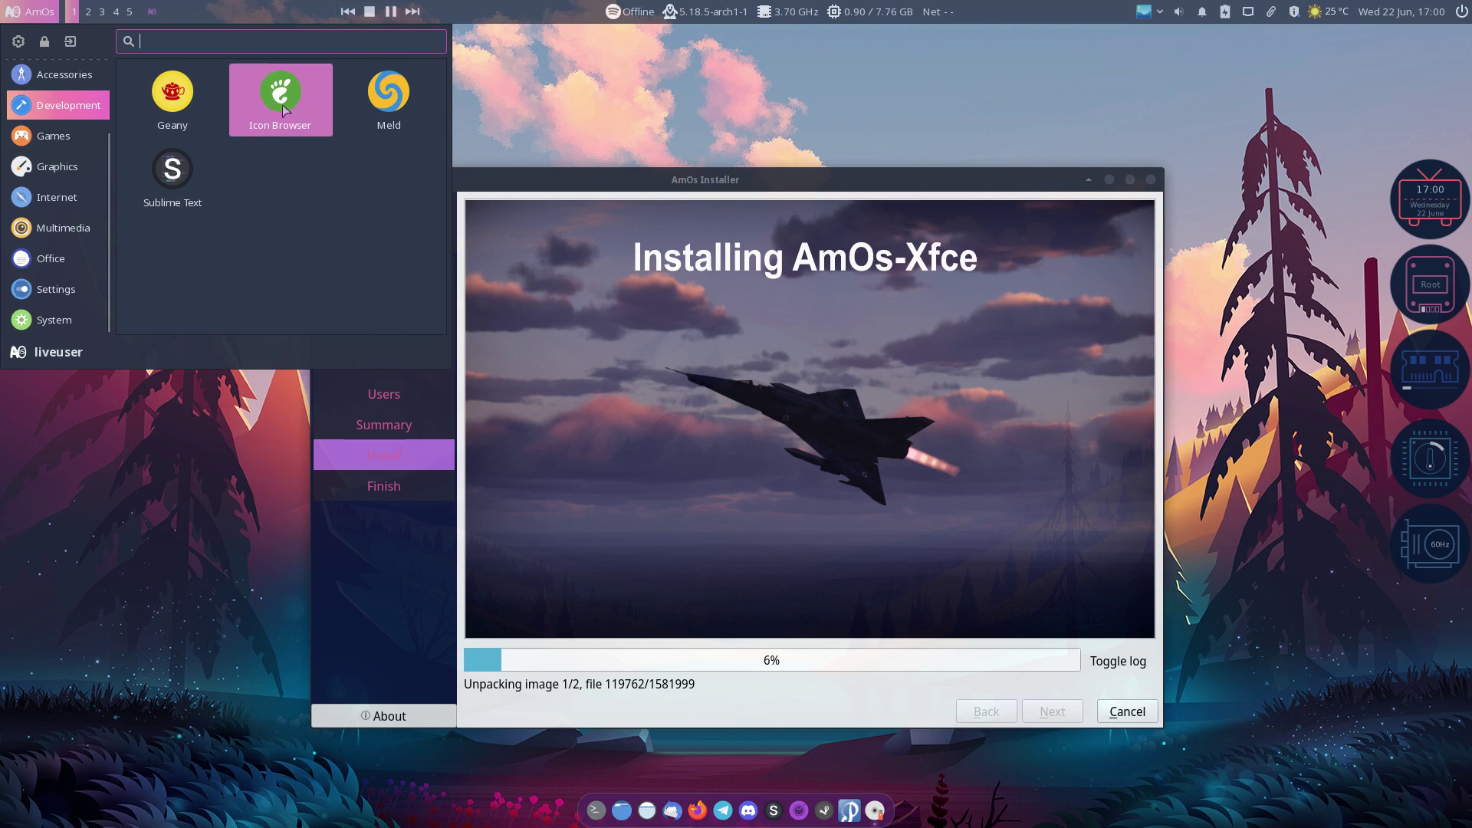
pyautogui.moveTo(84, 79)
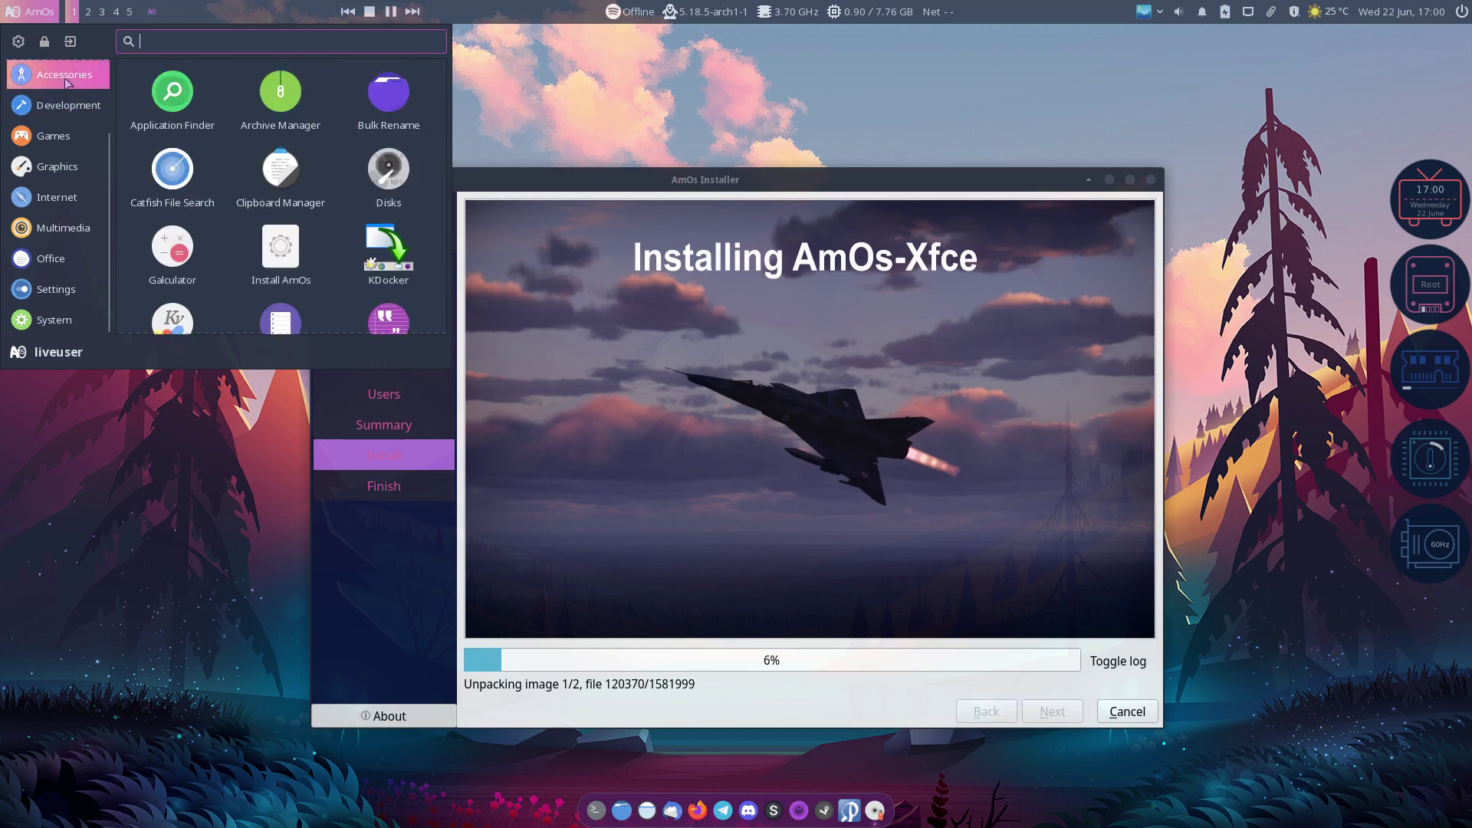
pyautogui.scroll(-1, 246, 144)
pyautogui.scroll(-1, 247, 144)
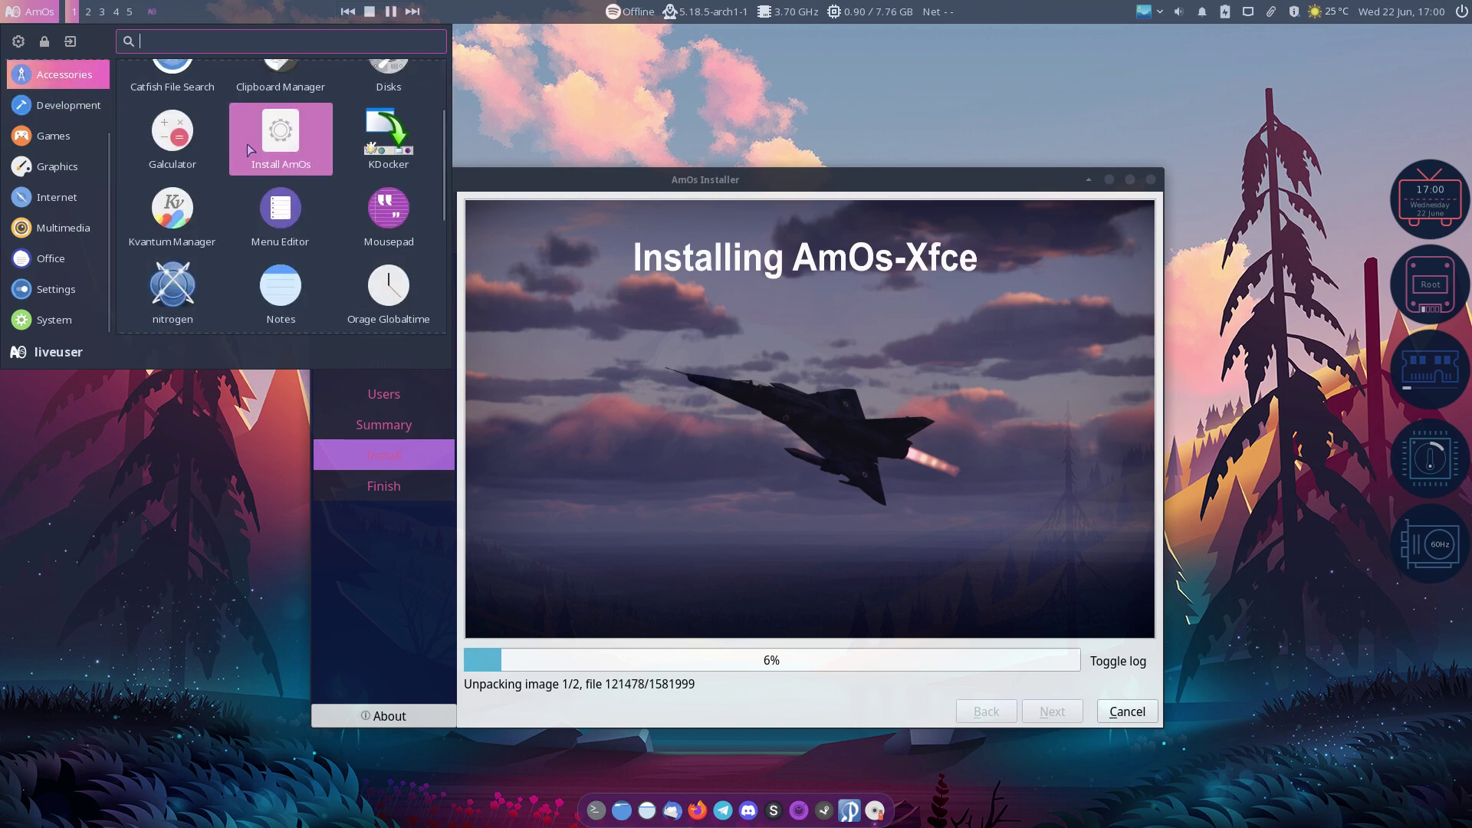
pyautogui.scroll(-1, 246, 144)
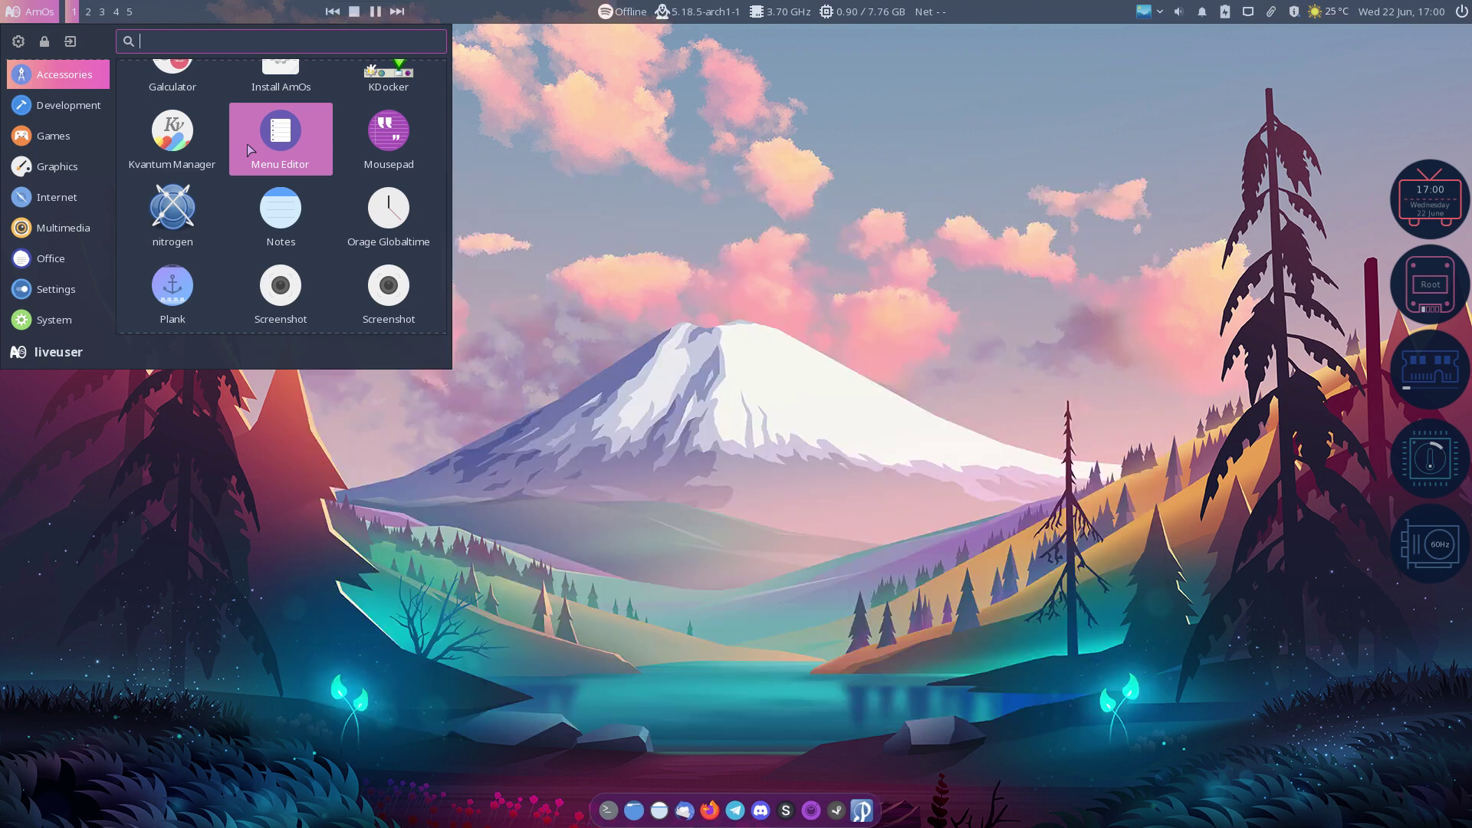
pyautogui.click(701, 195)
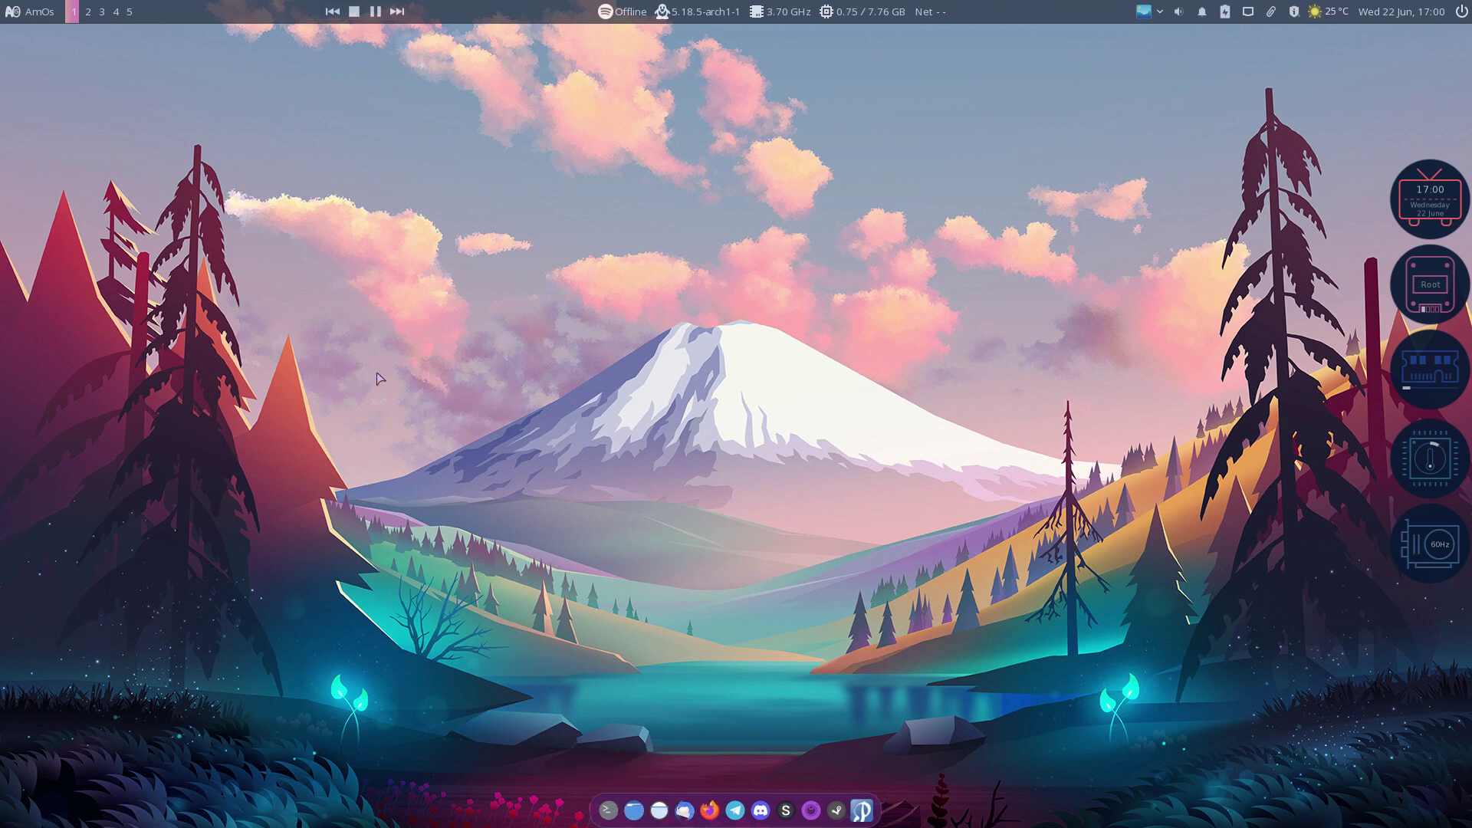
# Step: Open Xfce Terminal from the dock and move it toward the screen centre
pyautogui.click(608, 810)
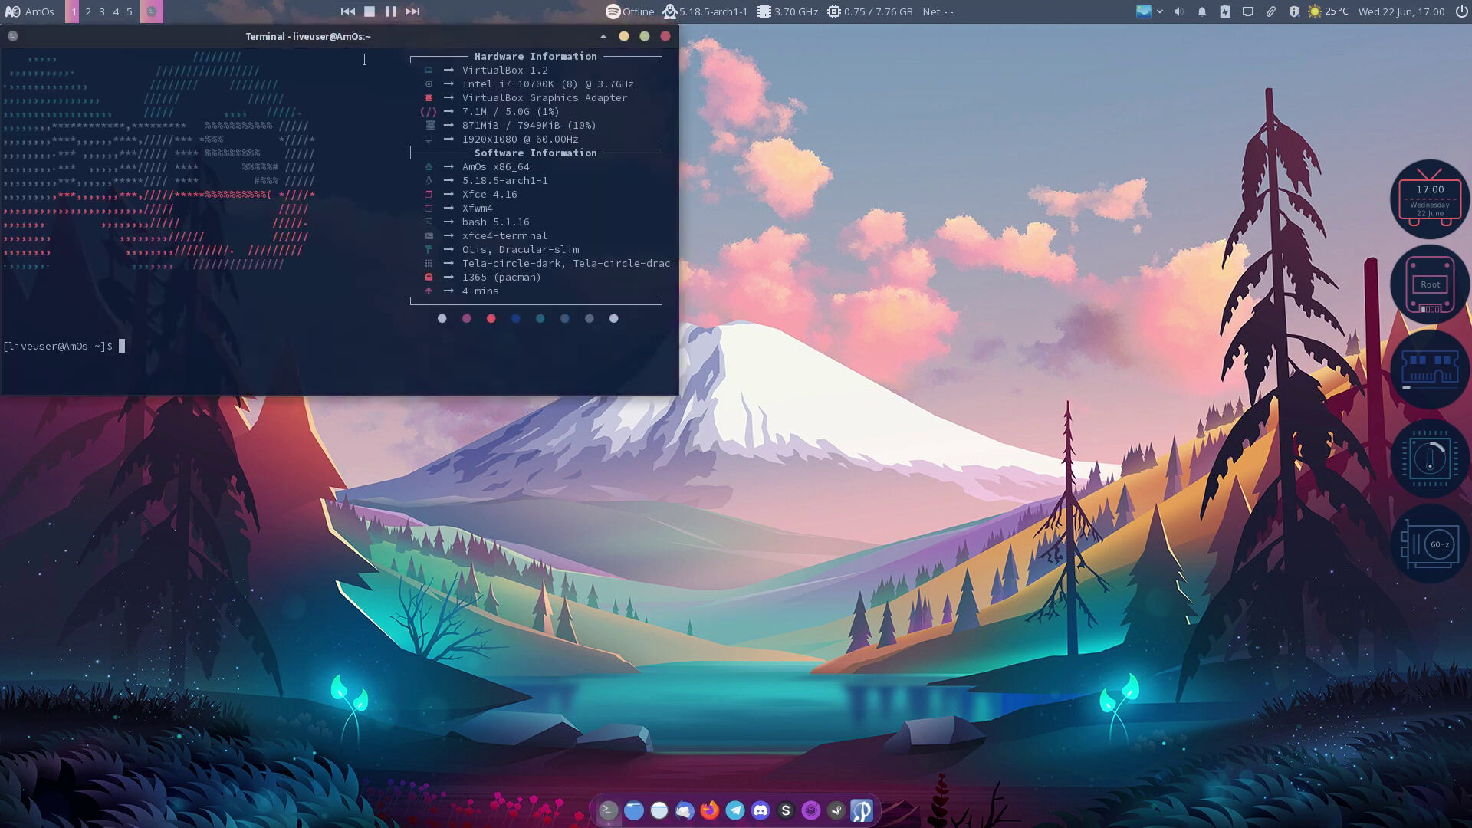
pyautogui.moveTo(352, 37); pyautogui.dragTo(491, 205)
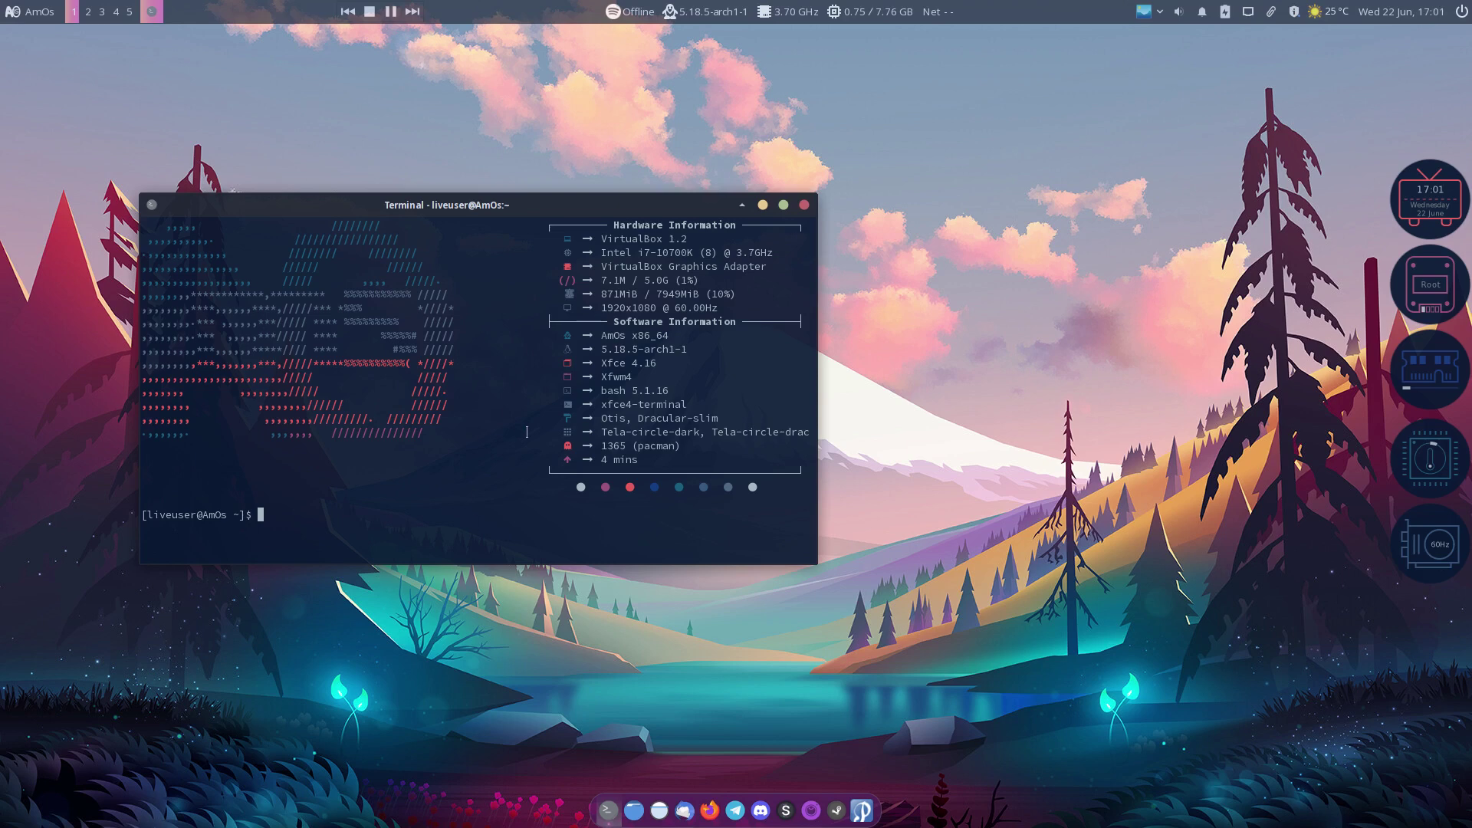
pyautogui.moveTo(594, 404); pyautogui.dragTo(693, 405)
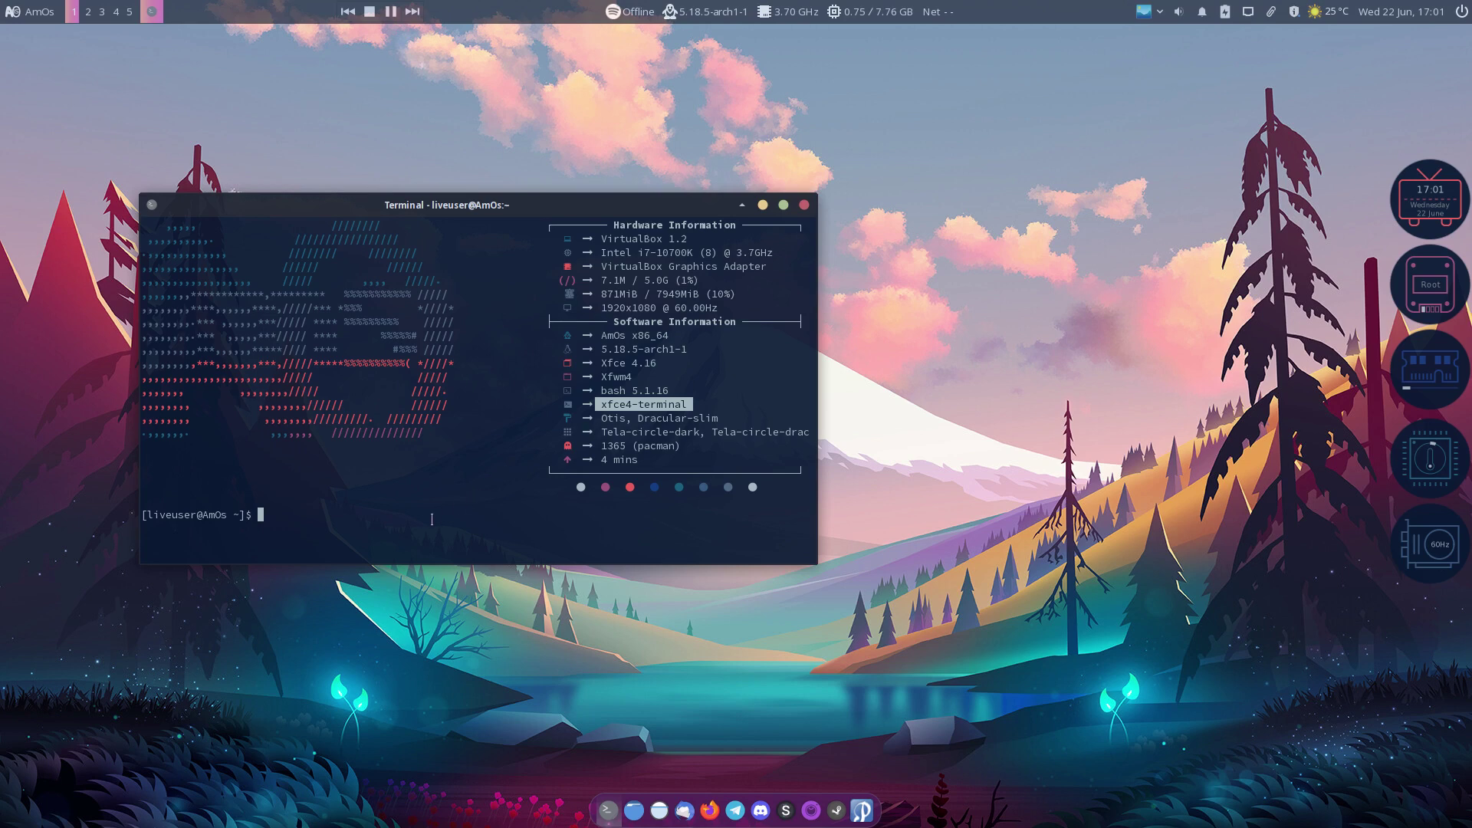
pyautogui.click(396, 533)
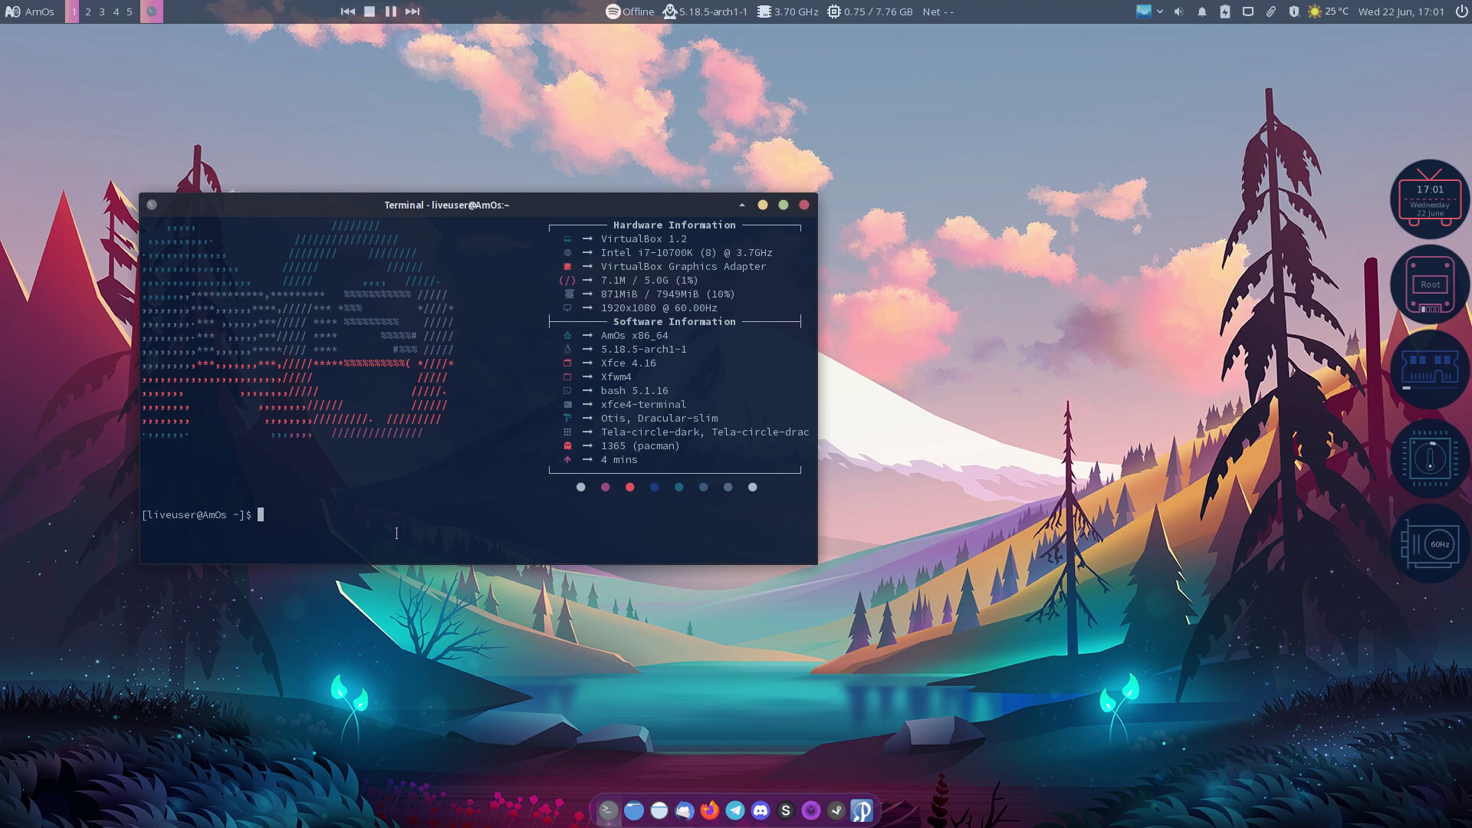
# Step: Run 'pkexec calamares -d' to relaunch the AmOs installer in debug mode
pyautogui.write('sudo')
pyautogui.press('BackSpace')
pyautogui.press('BackSpace')
pyautogui.press('BackSpace')
pyautogui.press('BackSpace')
pyautogui.write('pkexec')
pyautogui.press('BackSpace')
pyautogui.press('BackSpace')
pyautogui.press('BackSpace')
pyautogui.press('BackSpace')
pyautogui.press('BackSpace')
pyautogui.press('BackSpace')
pyautogui.press('BackSpace')
pyautogui.write('cal')
pyautogui.press('BackSpace')
pyautogui.press('BackSpace')
pyautogui.write('als')
pyautogui.press('BackSpace')
pyautogui.press('Tab')
pyautogui.press('Tab')
pyautogui.press('BackSpace')
pyautogui.press('BackSpace')
pyautogui.press('BackSpace')
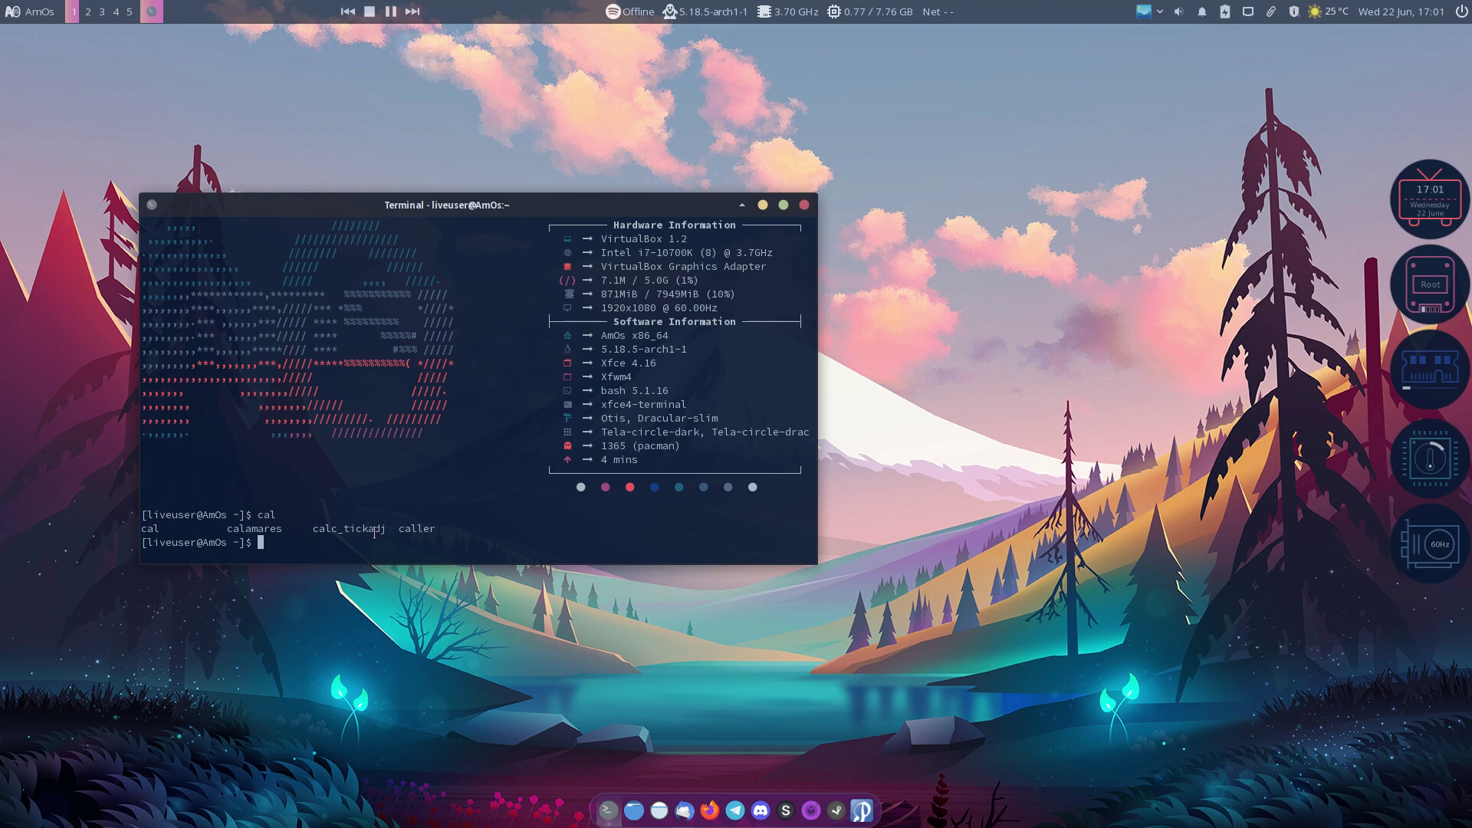
pyautogui.write('pkdxec calama&res')
pyautogui.press('BackSpace')
pyautogui.press('BackSpace')
pyautogui.press('BackSpace')
pyautogui.press('BackSpace')
pyautogui.write('res -d')
pyautogui.press('Return')
pyautogui.press('Return')
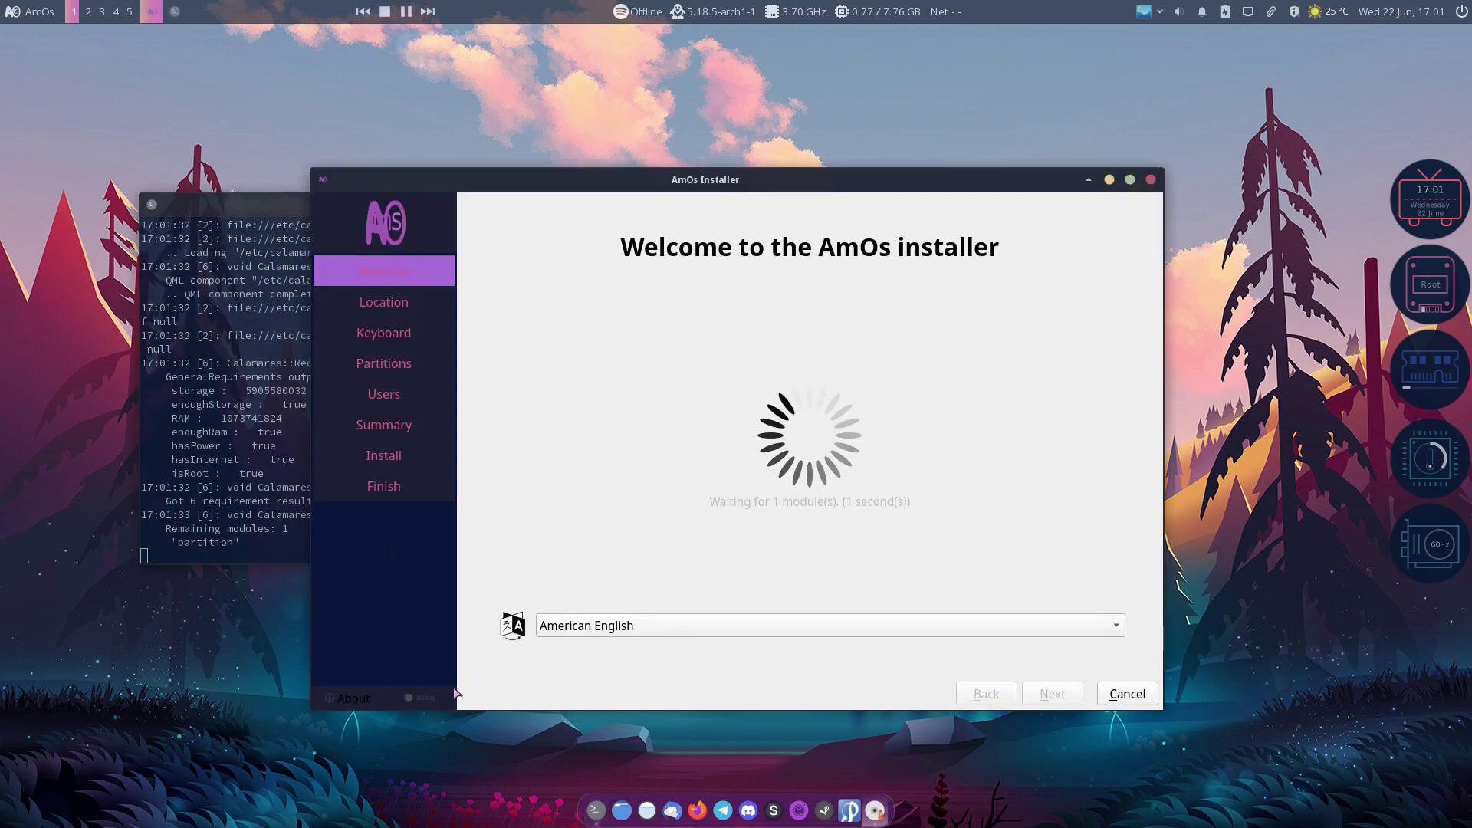
# Step: Check the debug info, then place the installer upper right beside a left-half terminal
pyautogui.click(410, 696)
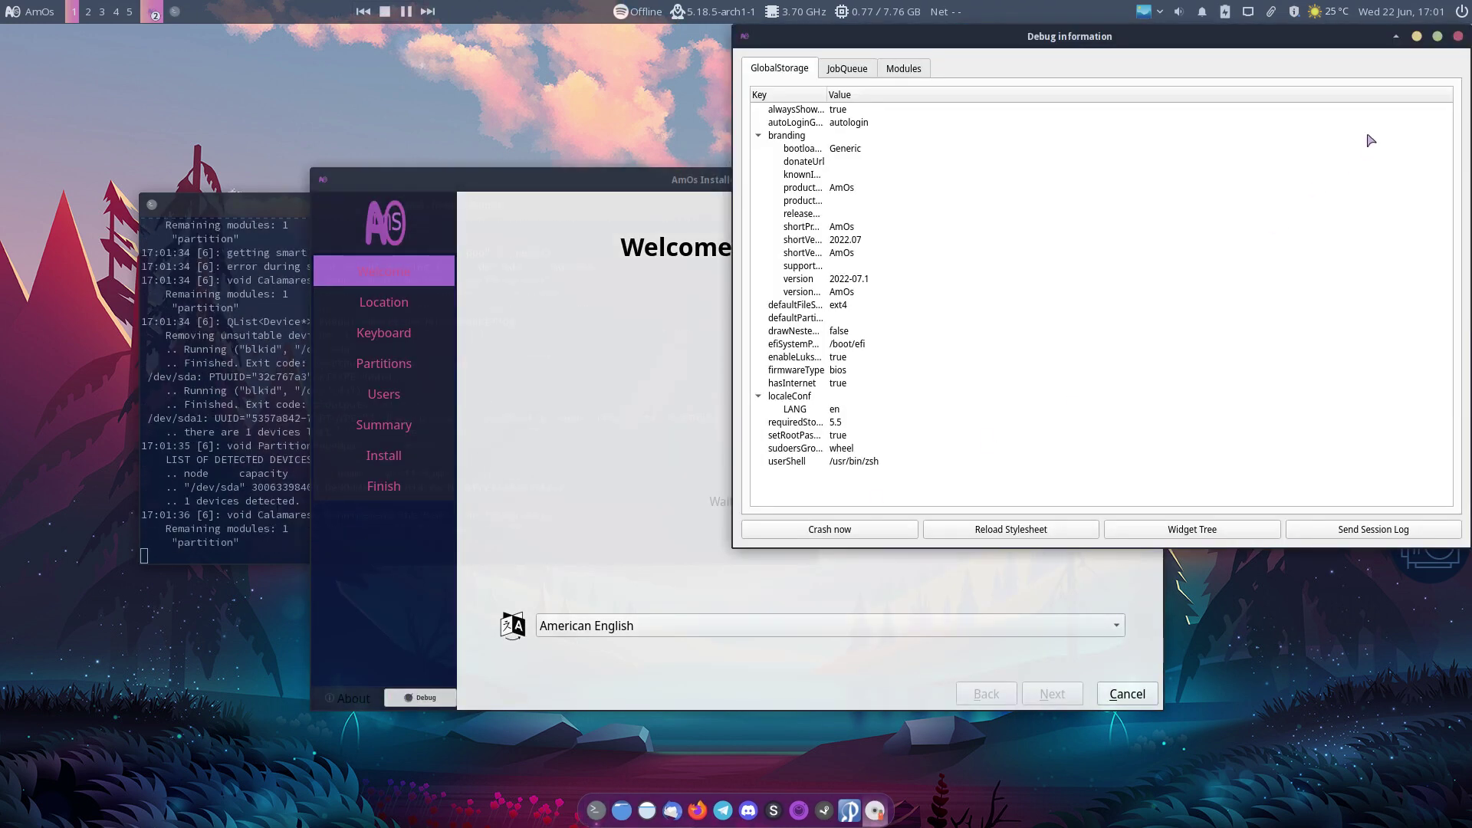
pyautogui.click(1458, 36)
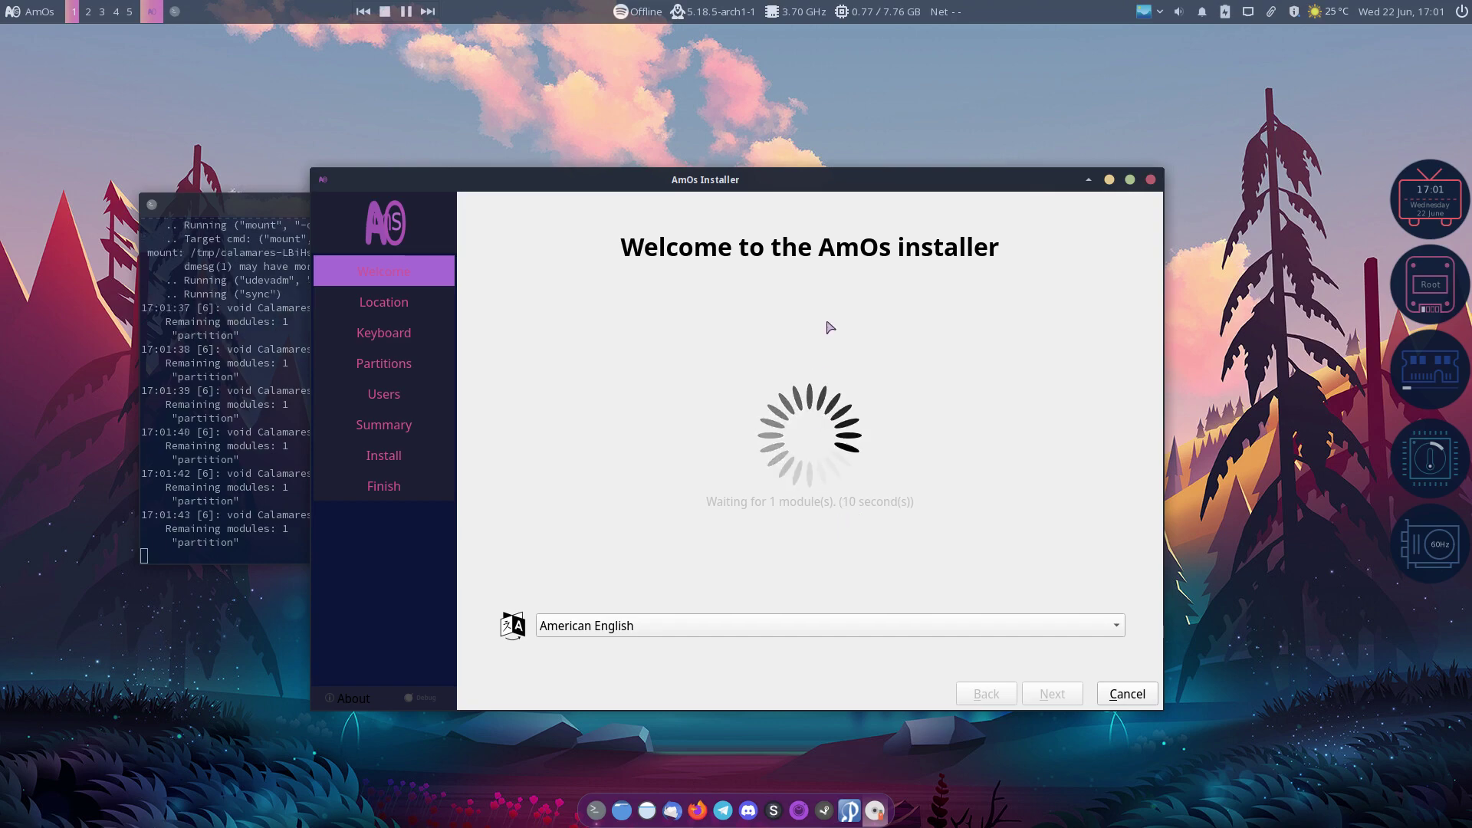
pyautogui.moveTo(812, 182); pyautogui.dragTo(1085, 81)
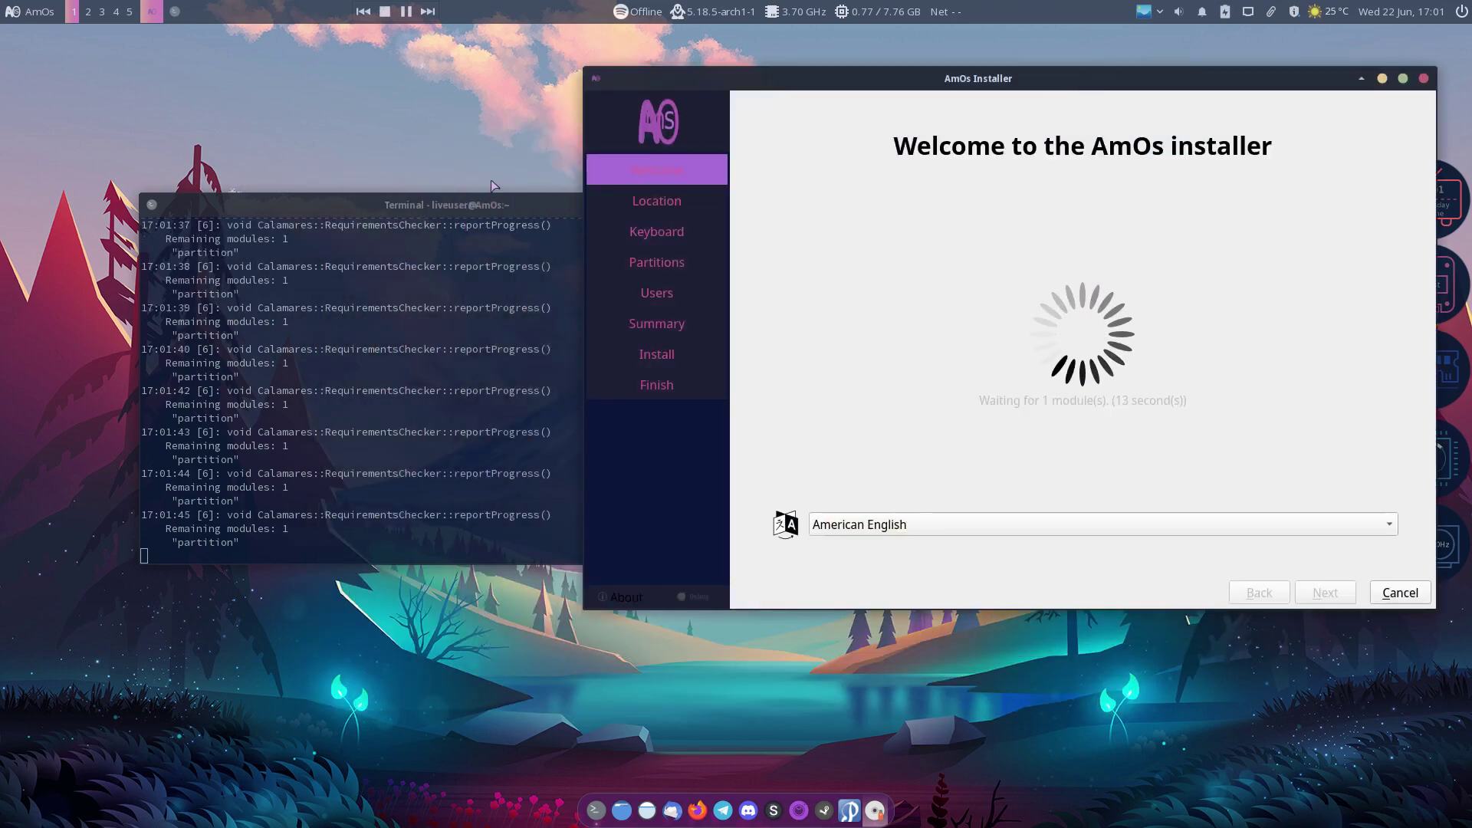
pyautogui.moveTo(460, 204); pyautogui.dragTo(4, 371)
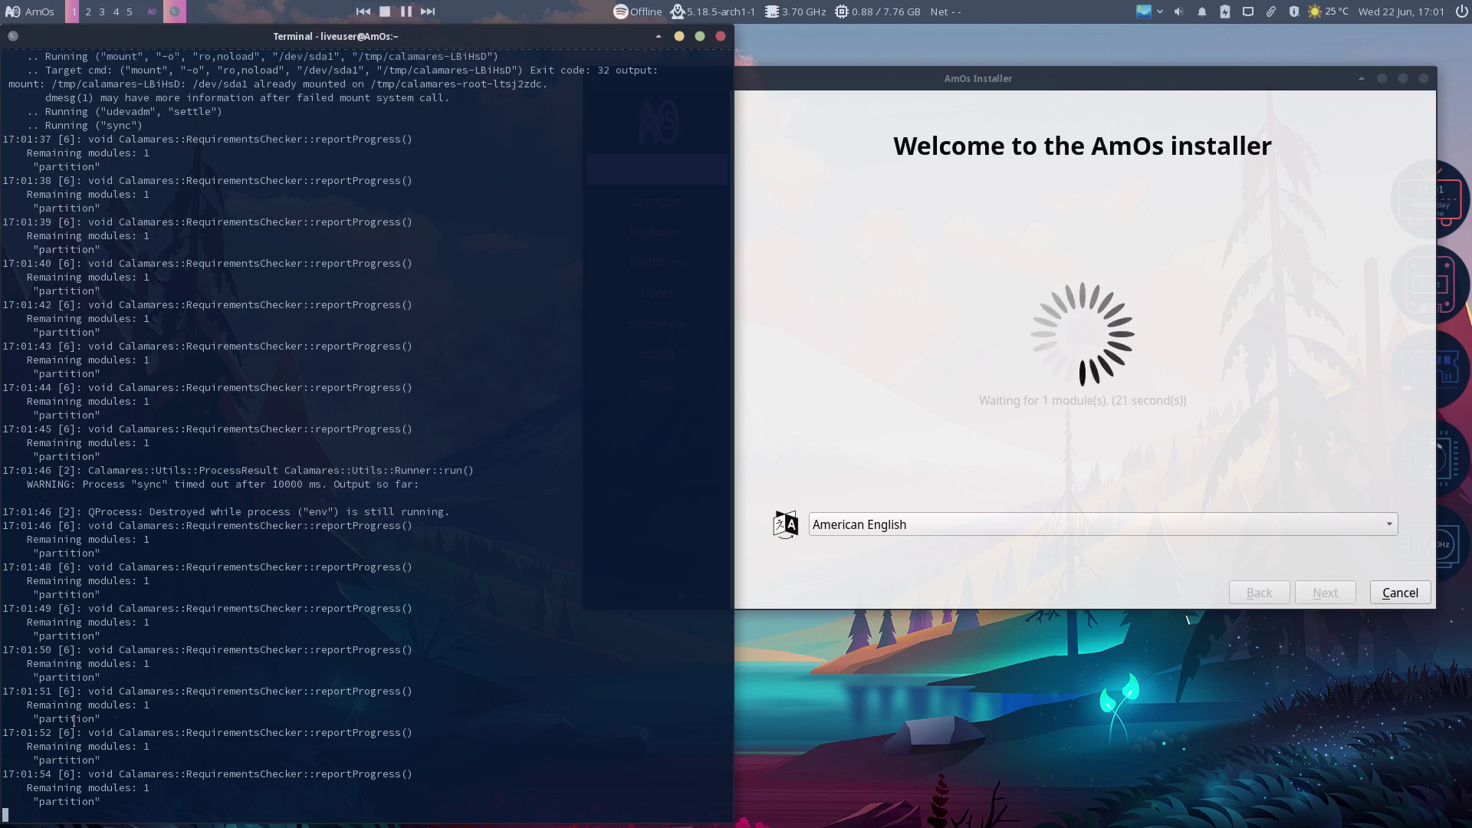
pyautogui.click(910, 491)
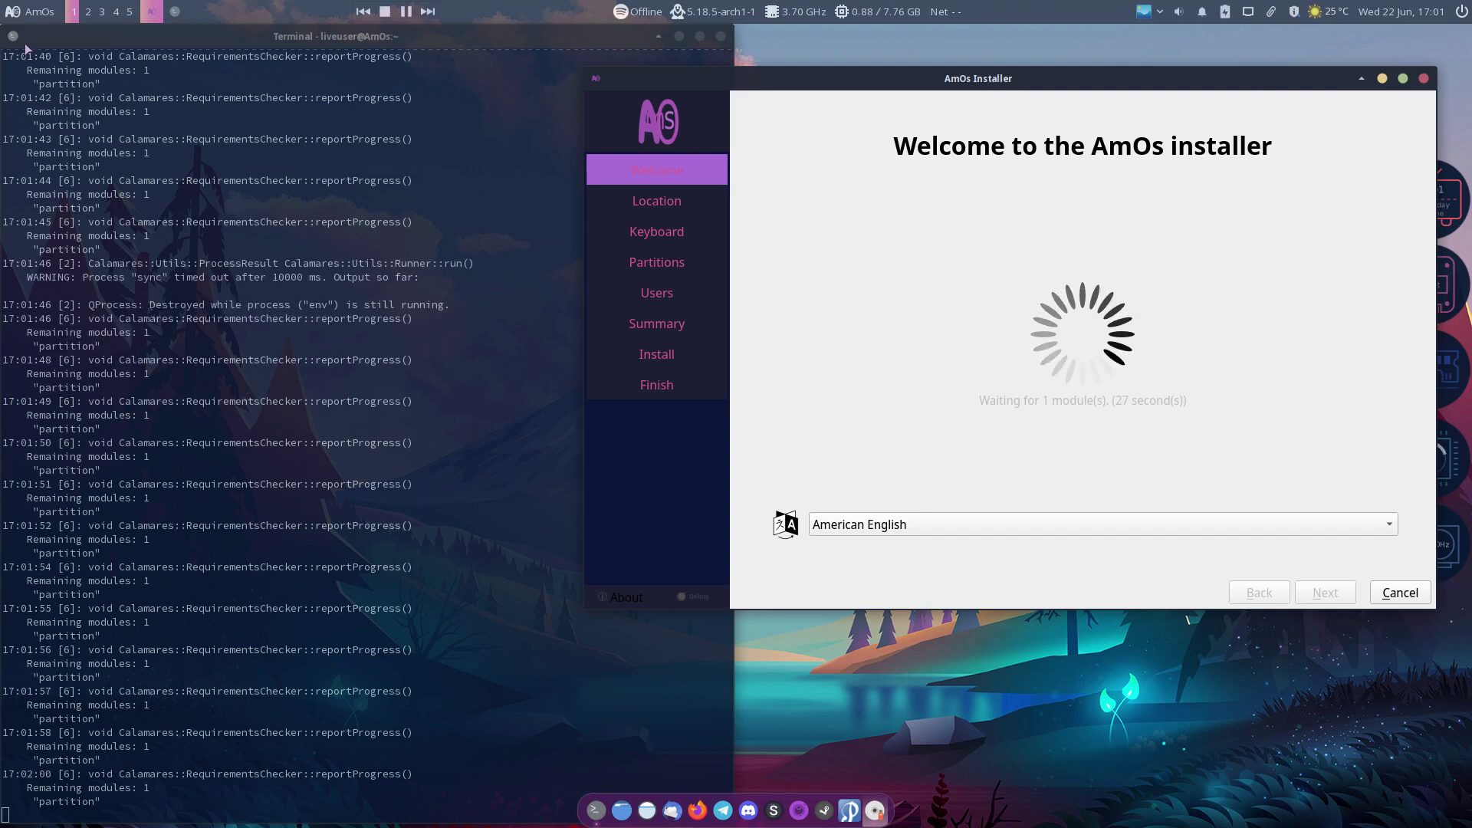
pyautogui.click(29, 12)
# Step: Launch GParted, confirm /dev/sda1 is a 28 GiB ext4 partition, and close it
pyautogui.write('gimp')
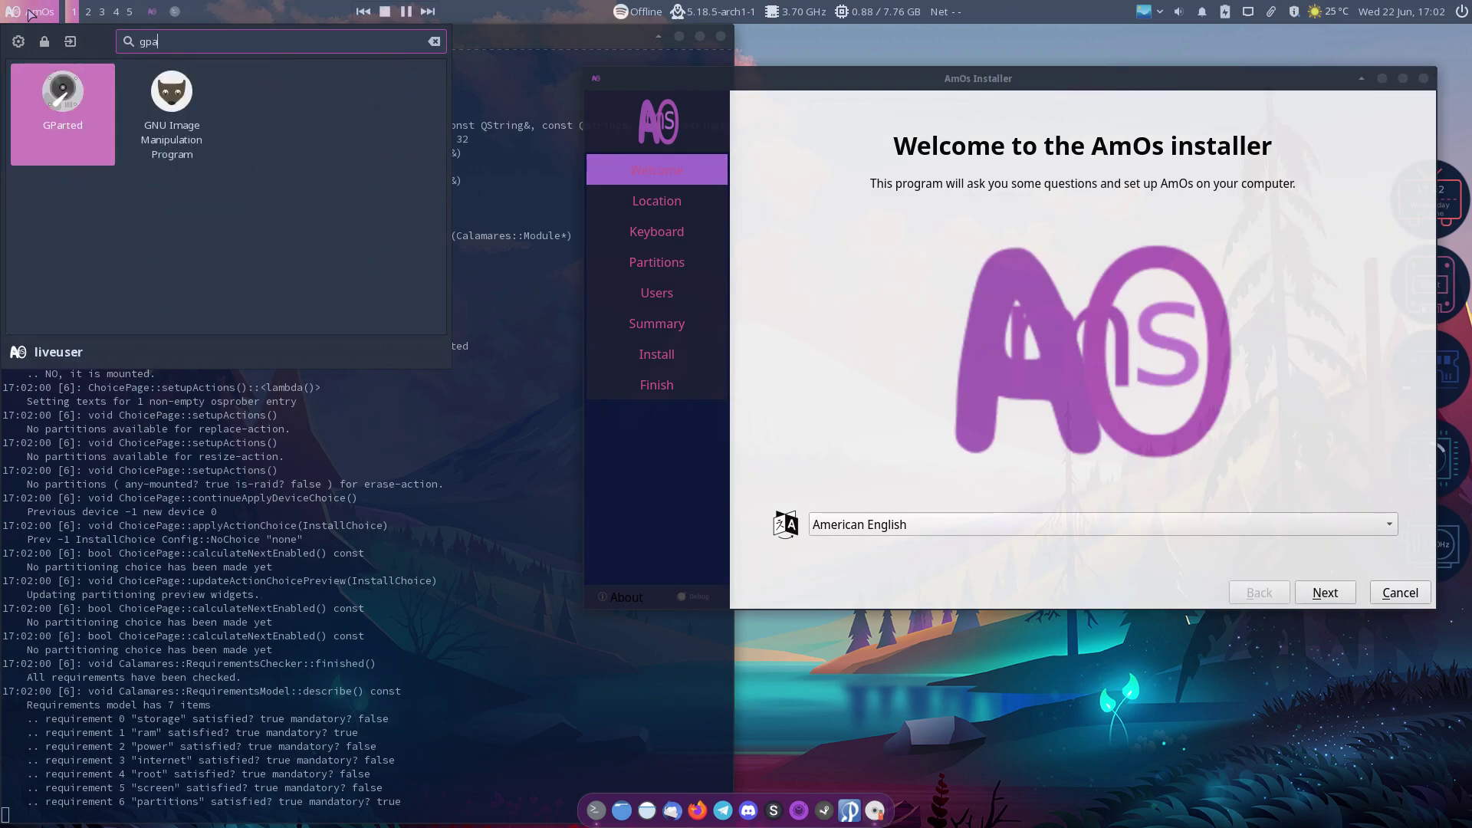
pyautogui.press('Return')
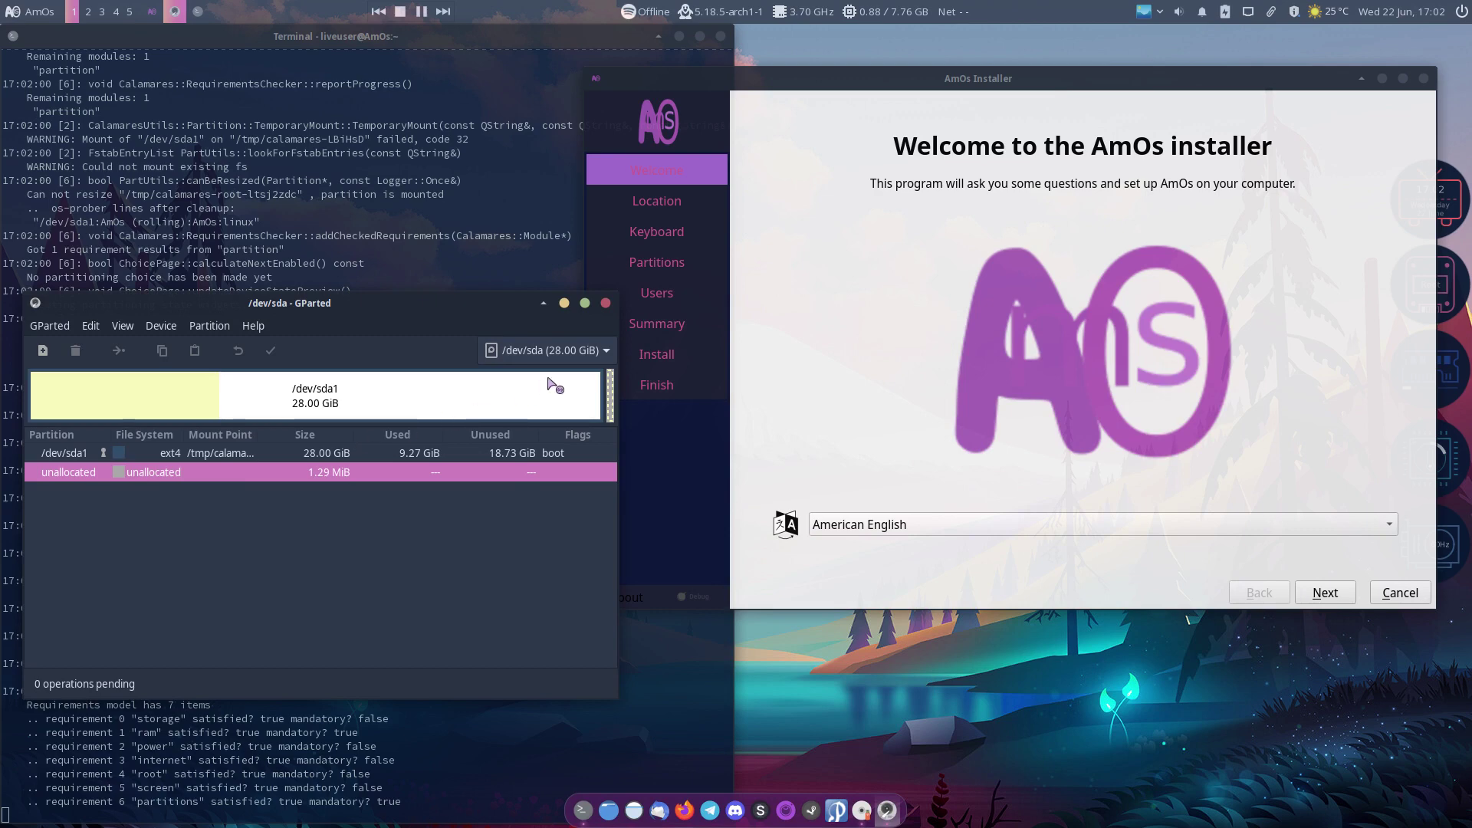
pyautogui.click(605, 303)
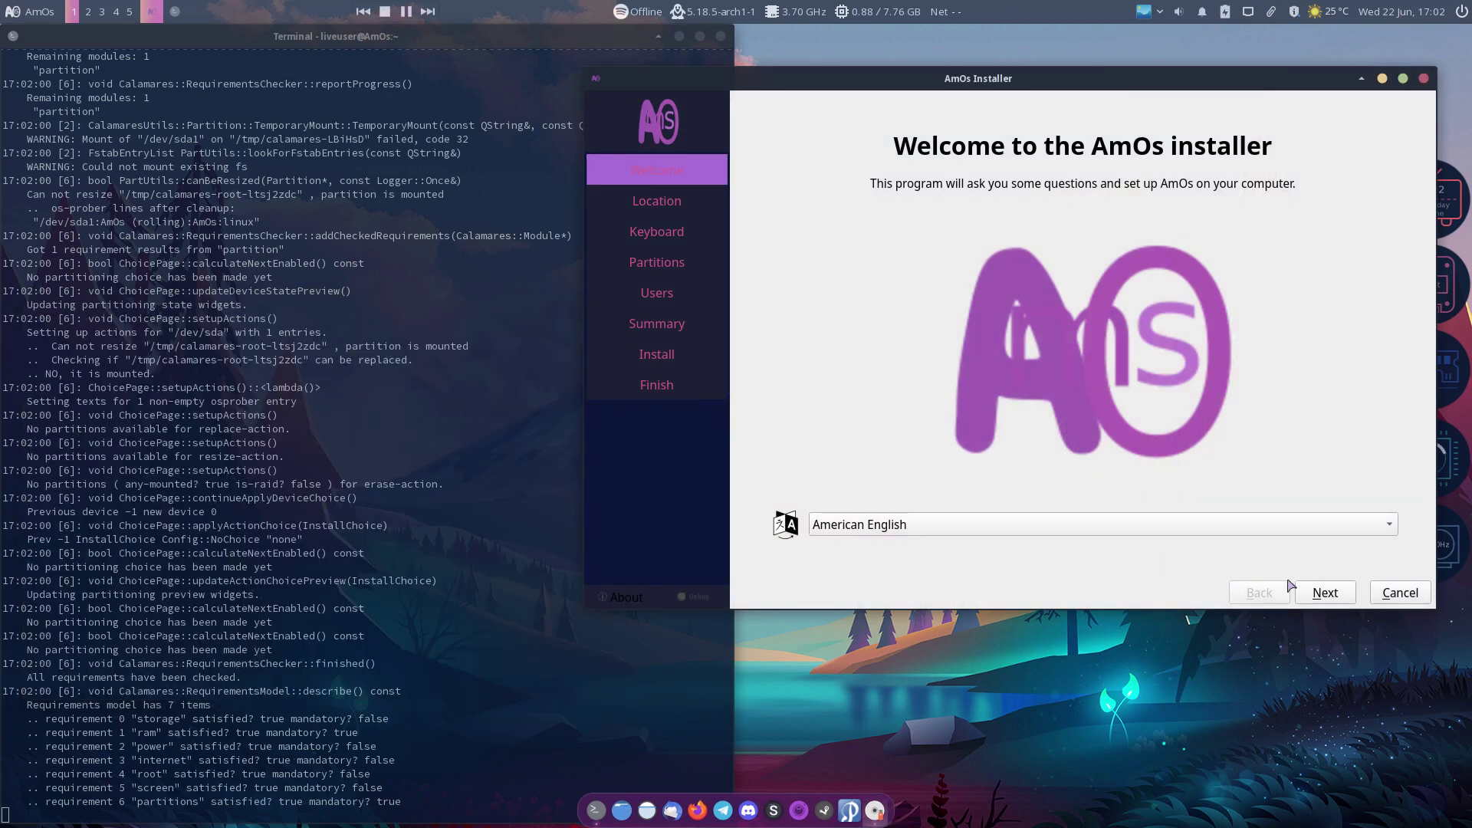
# Step: Advance to the Partitions page, choose manual partitioning and delete /dev/sda1
pyautogui.click(1327, 592)
pyautogui.click(1327, 592)
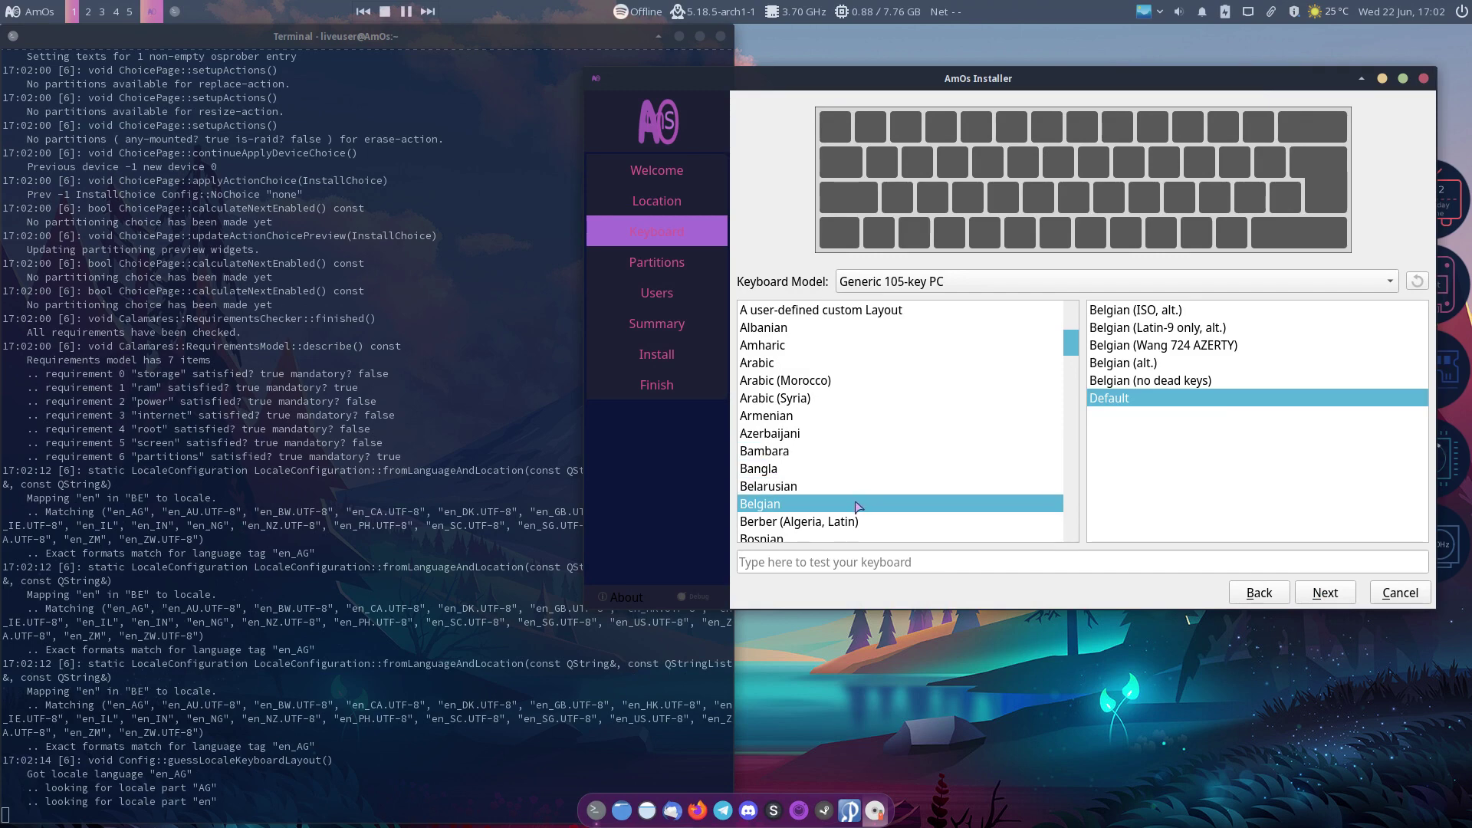
pyautogui.click(1341, 595)
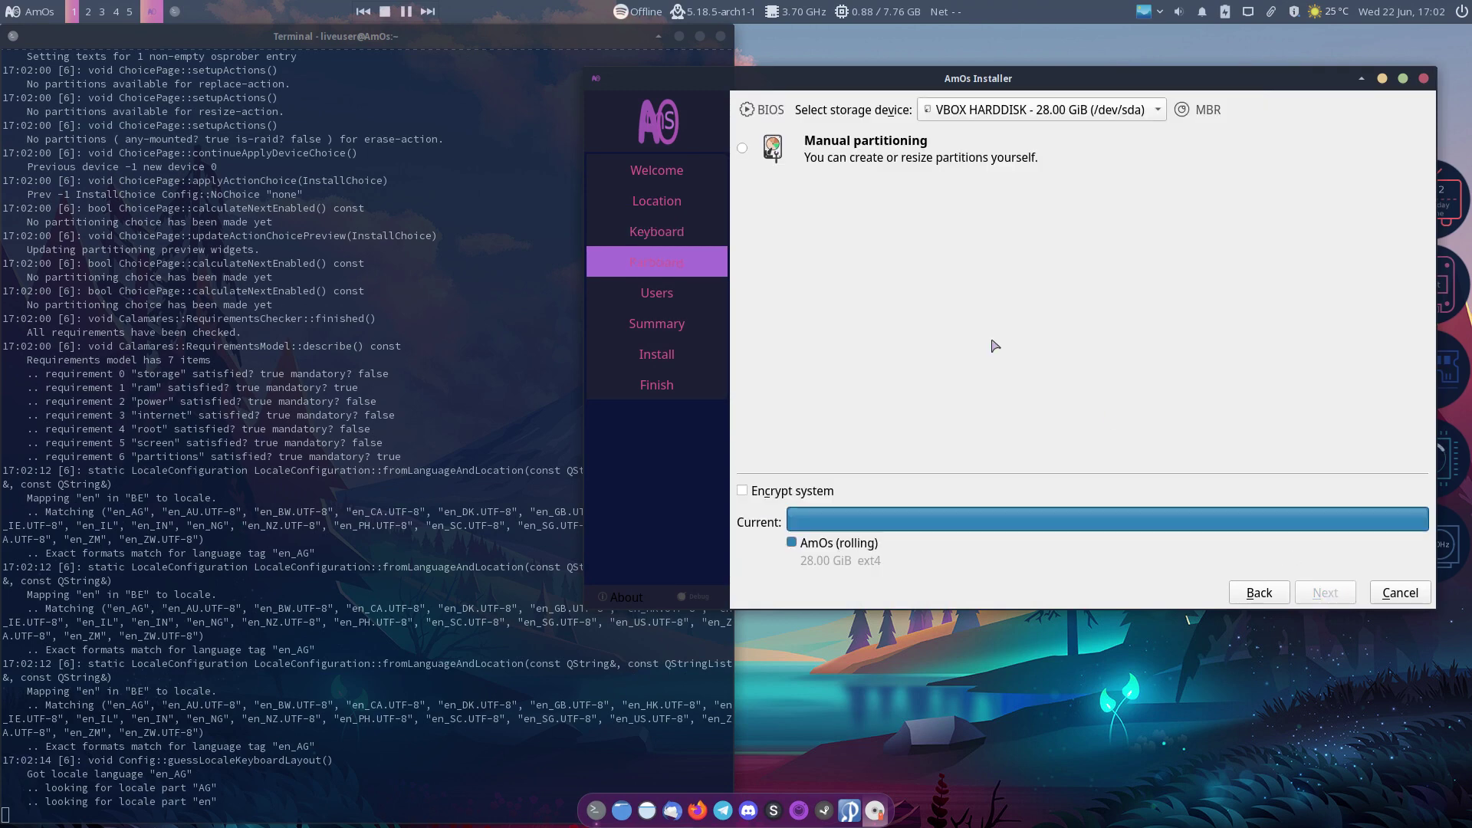
pyautogui.click(1320, 592)
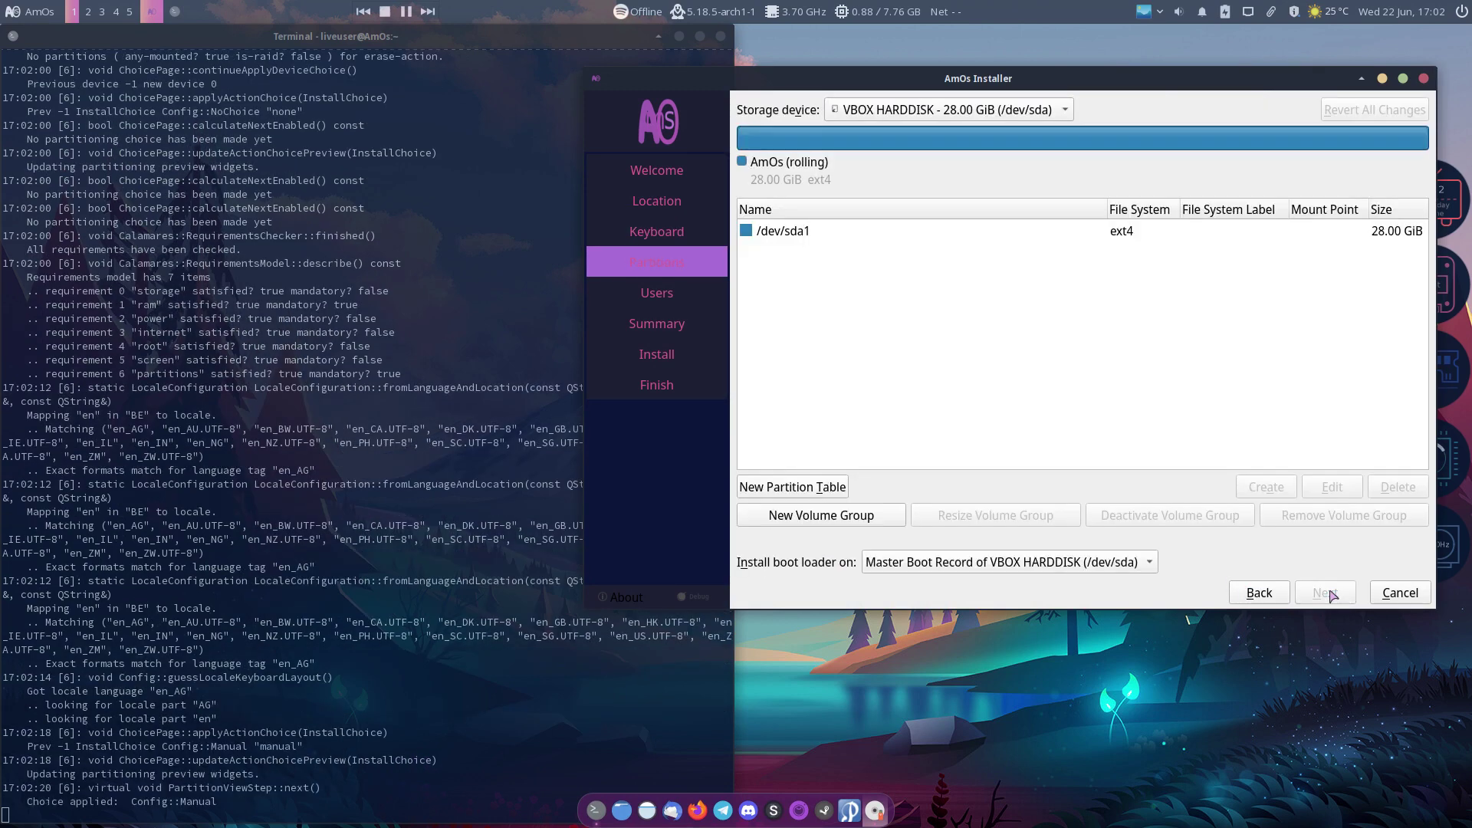
pyautogui.click(822, 229)
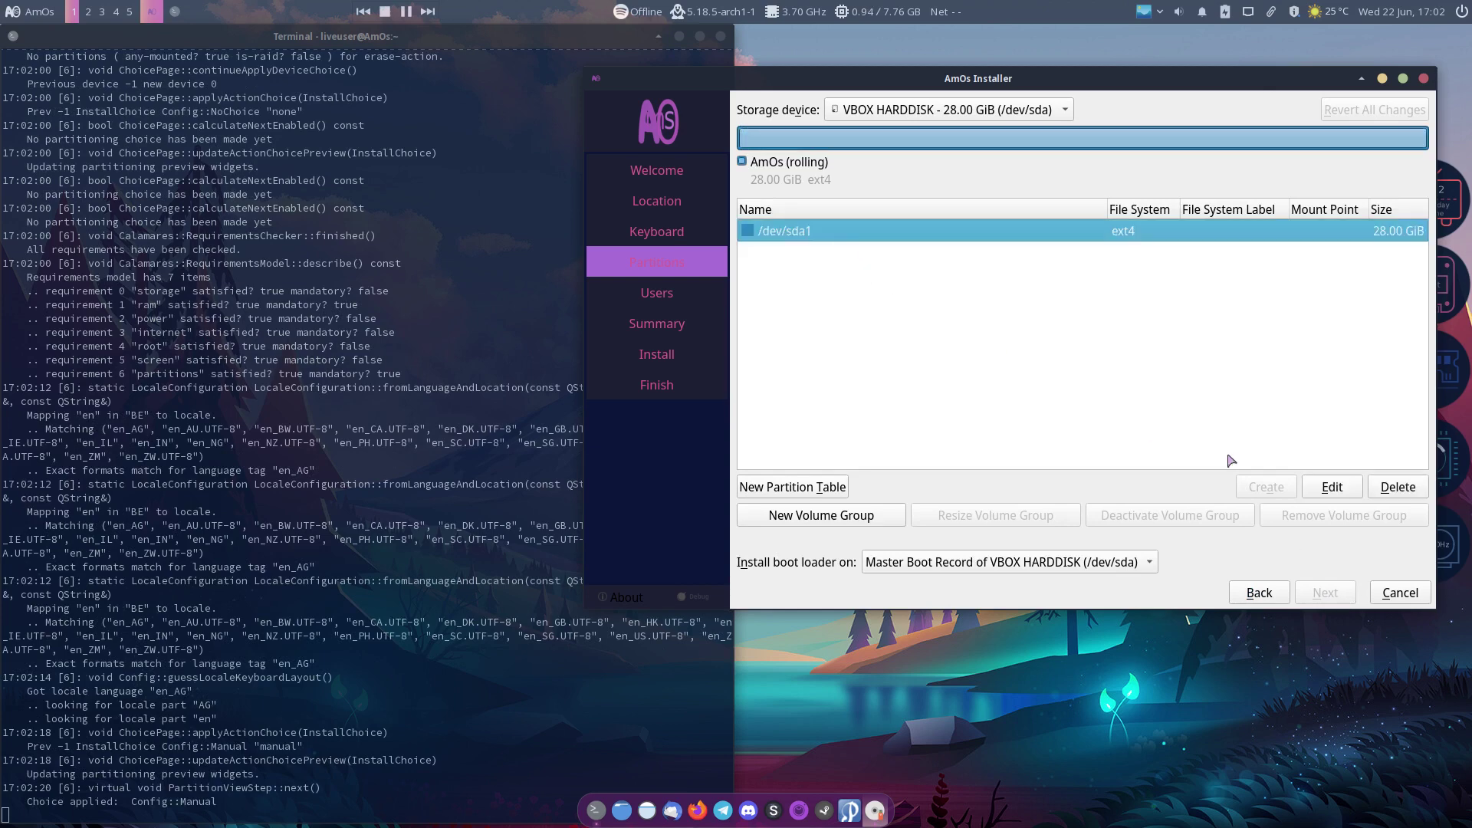
pyautogui.click(1399, 491)
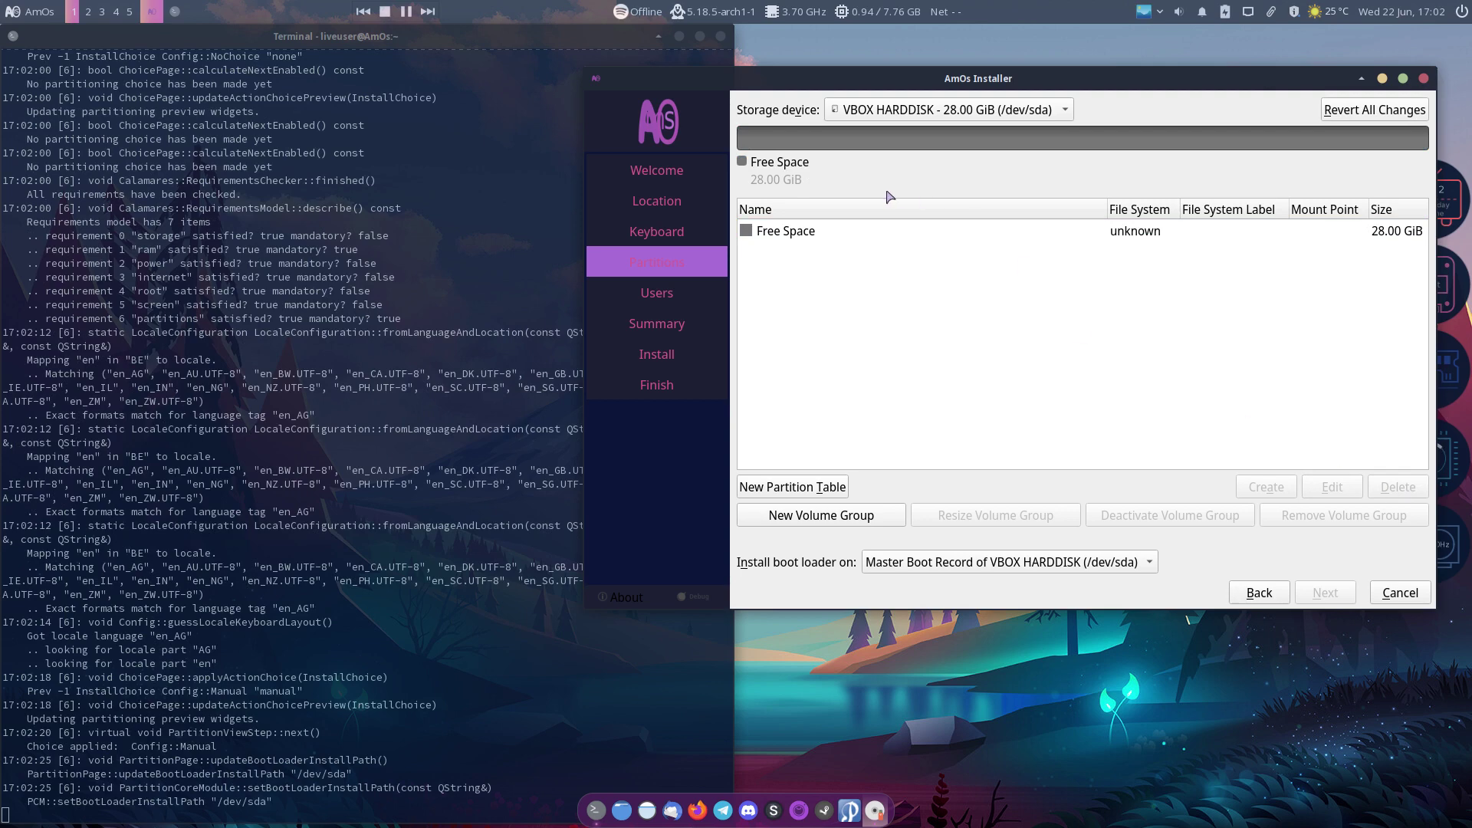
# Step: Create a 28 GiB ext4 partition in the free space mounted at / with the boot flag
pyautogui.click(843, 236)
pyautogui.click(1279, 491)
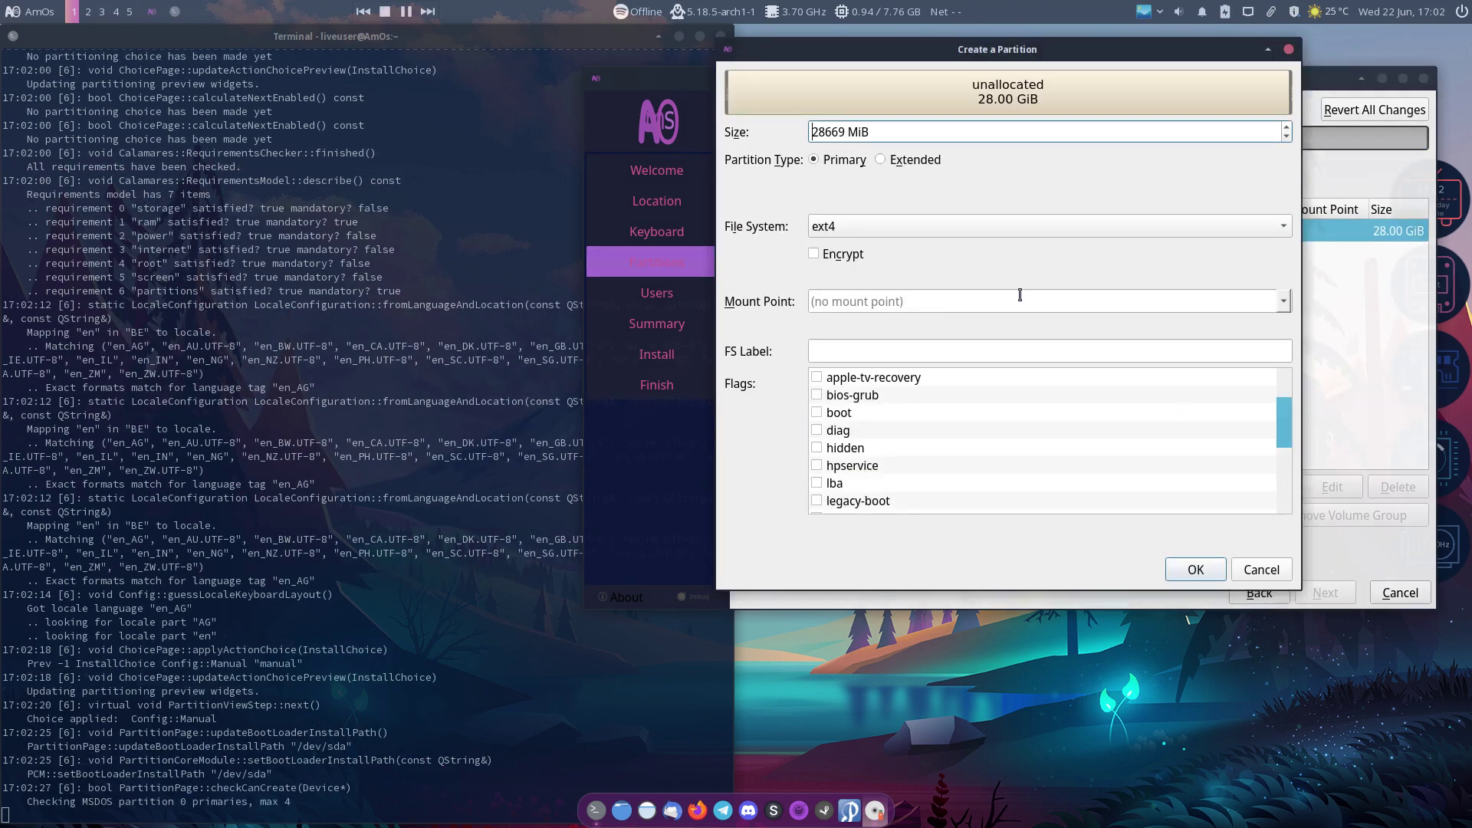
pyautogui.click(1283, 301)
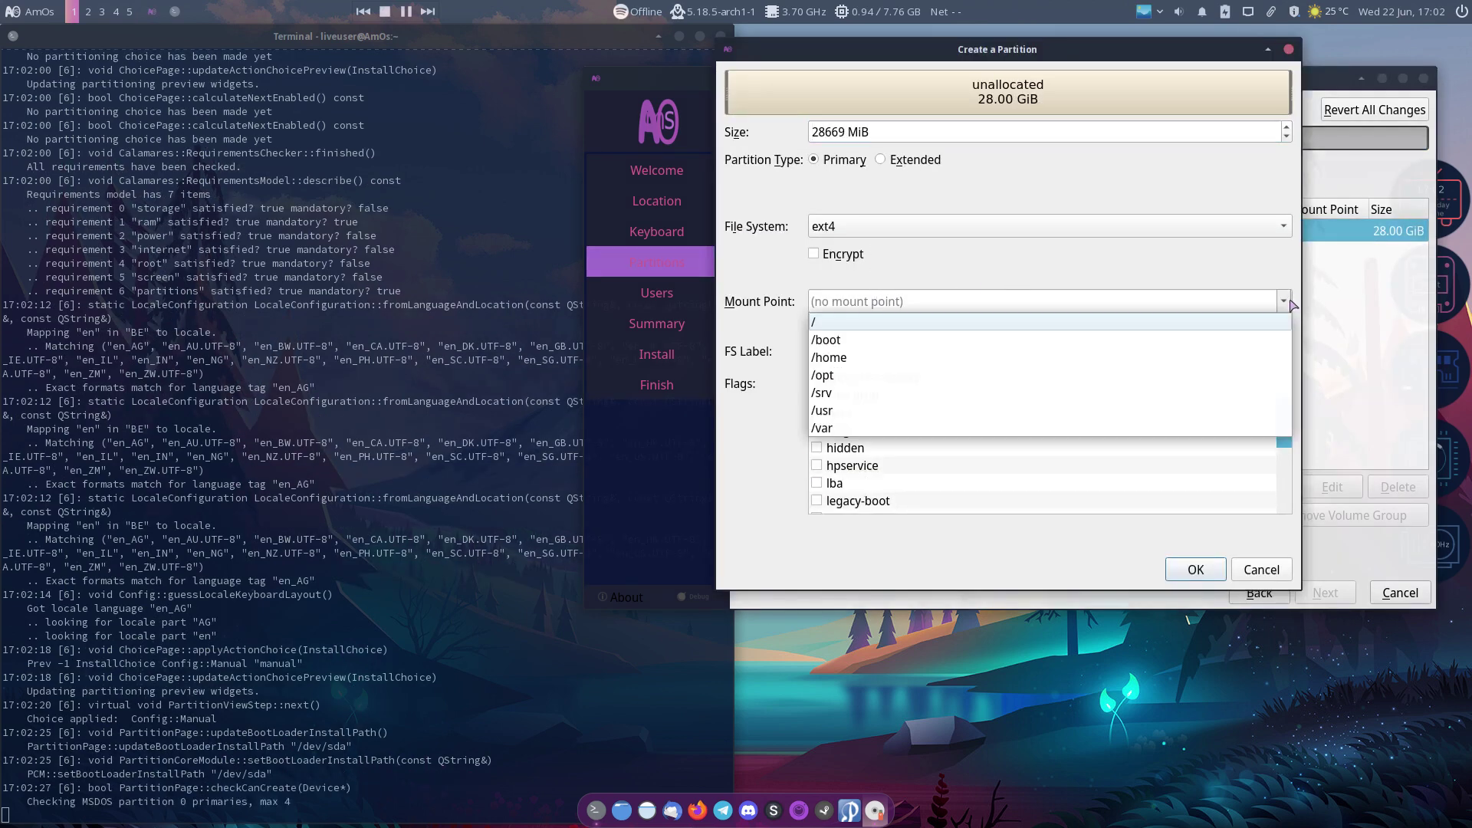
pyautogui.click(889, 326)
pyautogui.click(891, 413)
pyautogui.click(816, 415)
pyautogui.click(1195, 570)
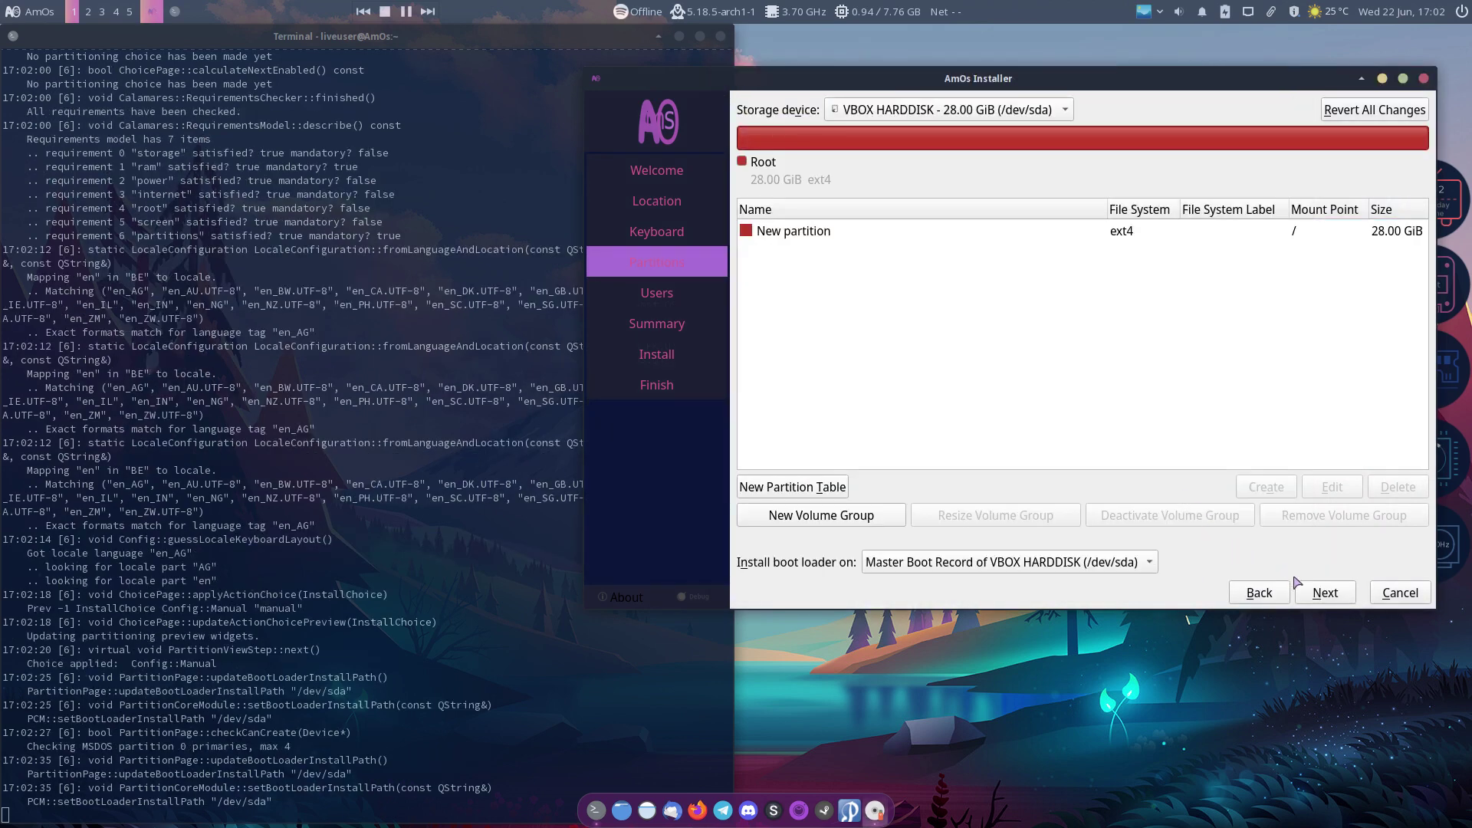
pyautogui.click(1324, 593)
# Step: Dismiss the GPT-on-BIOS warning, enter the user's name and password, and confirm Install now
pyautogui.click(1169, 423)
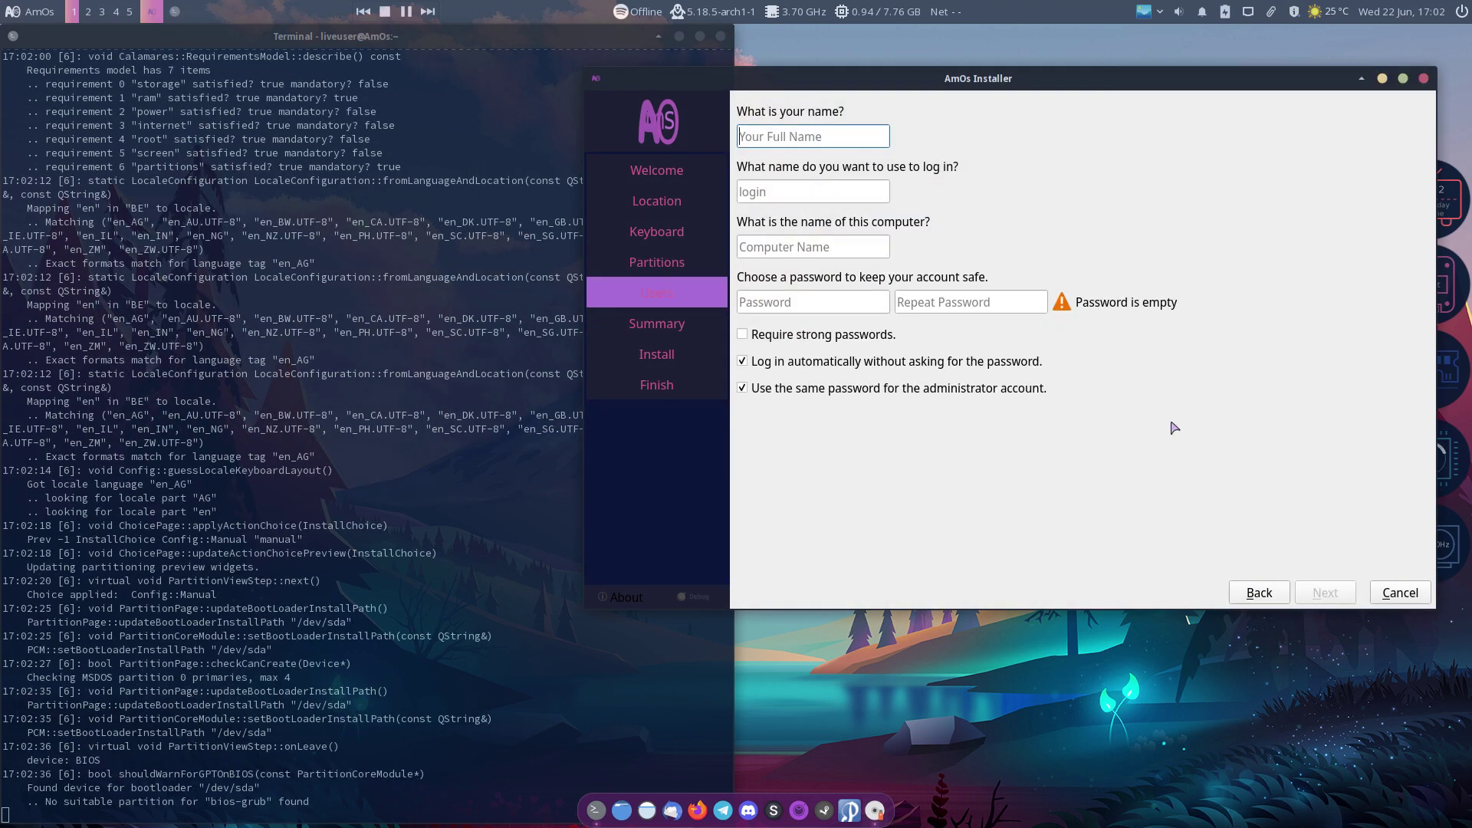
pyautogui.press('Tab')
pyautogui.press('Tab')
pyautogui.press('Tab')
pyautogui.press('Tab')
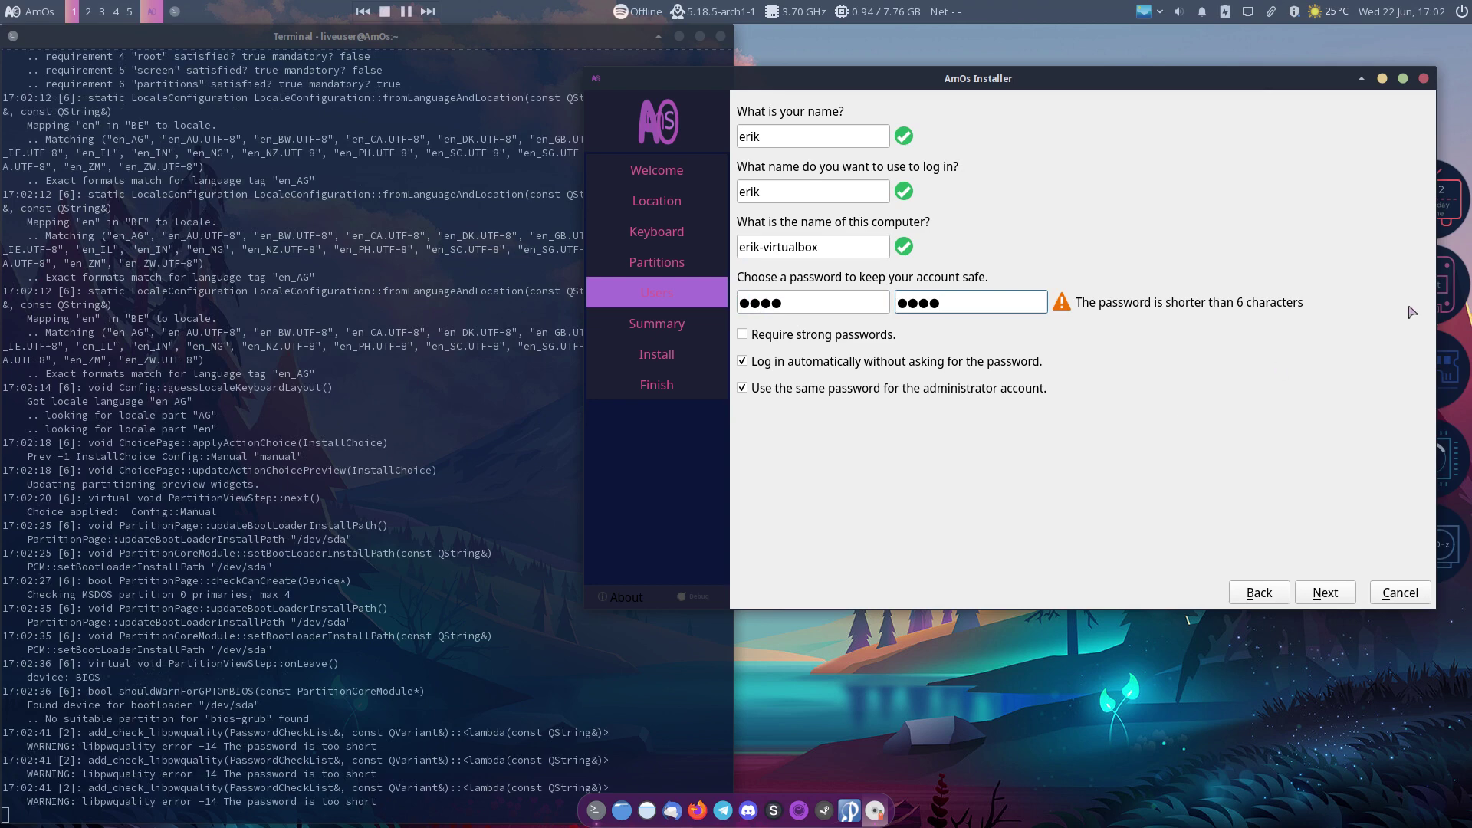
pyautogui.click(1326, 592)
pyautogui.click(1338, 611)
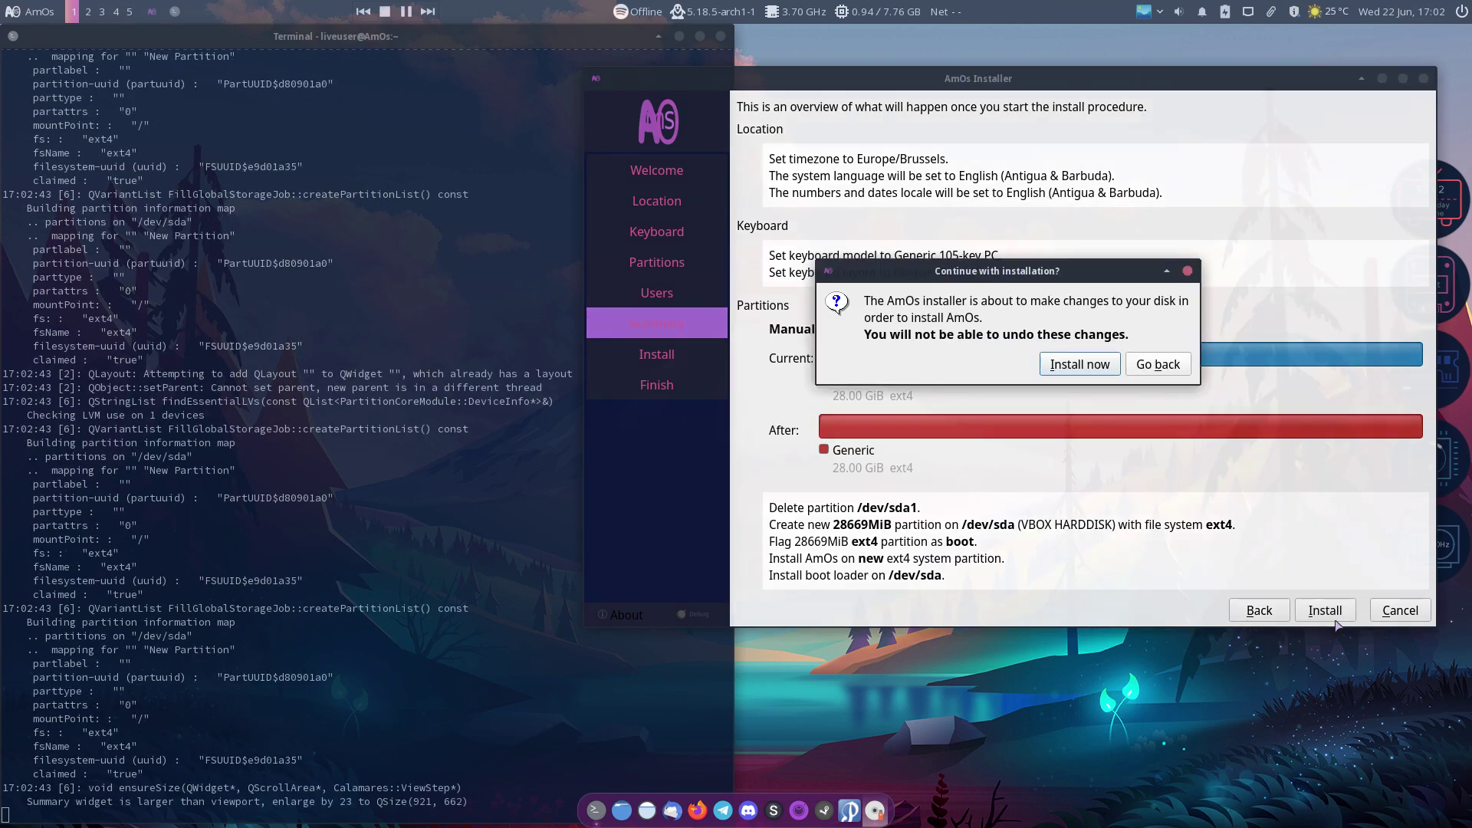
pyautogui.click(1081, 367)
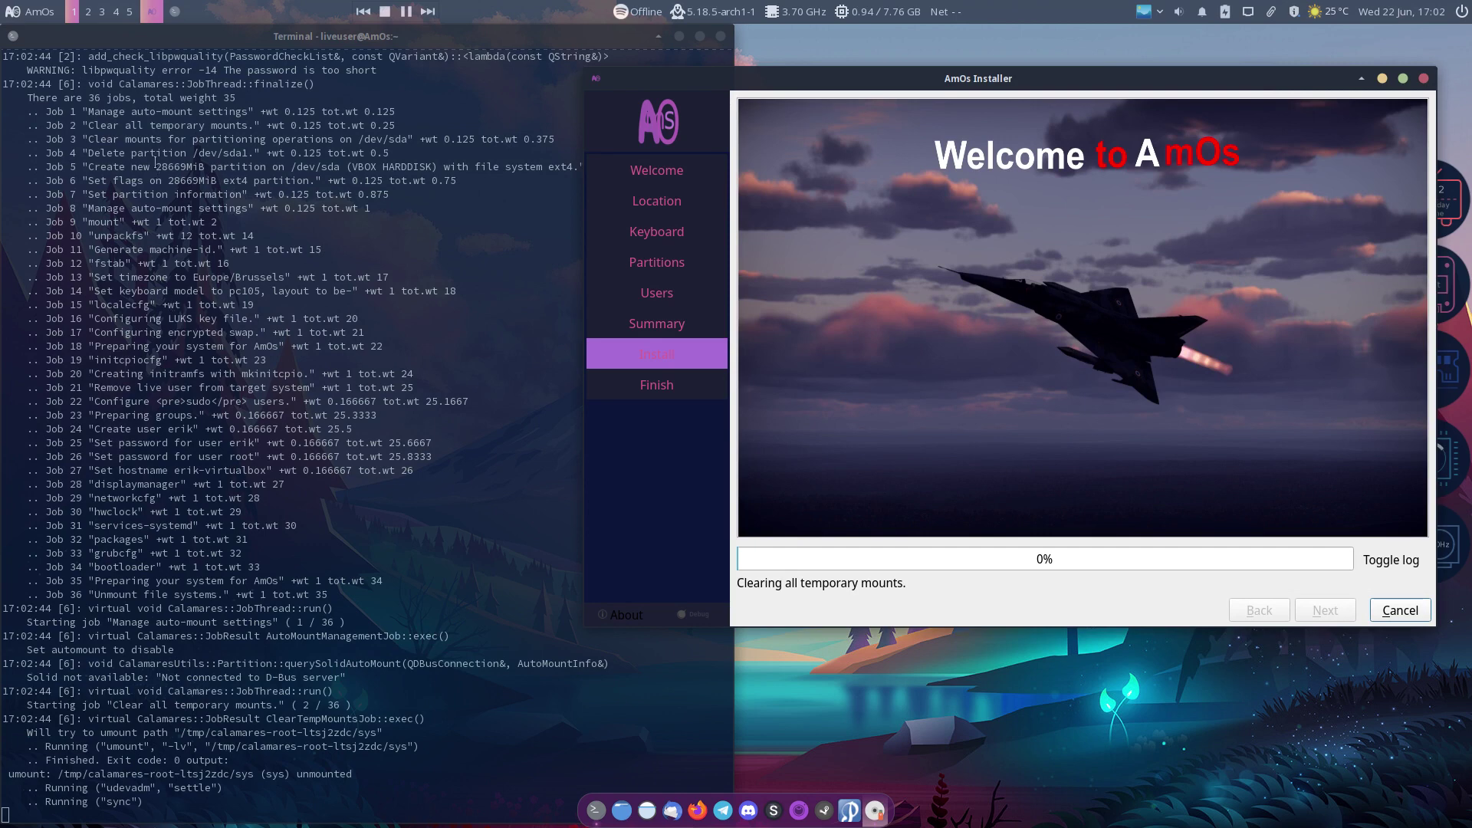
# Step: Highlight the 36-jobs total, bootloader, Unmount and password job lines in the install log
pyautogui.click(82, 100)
pyautogui.moveTo(82, 100); pyautogui.dragTo(242, 98)
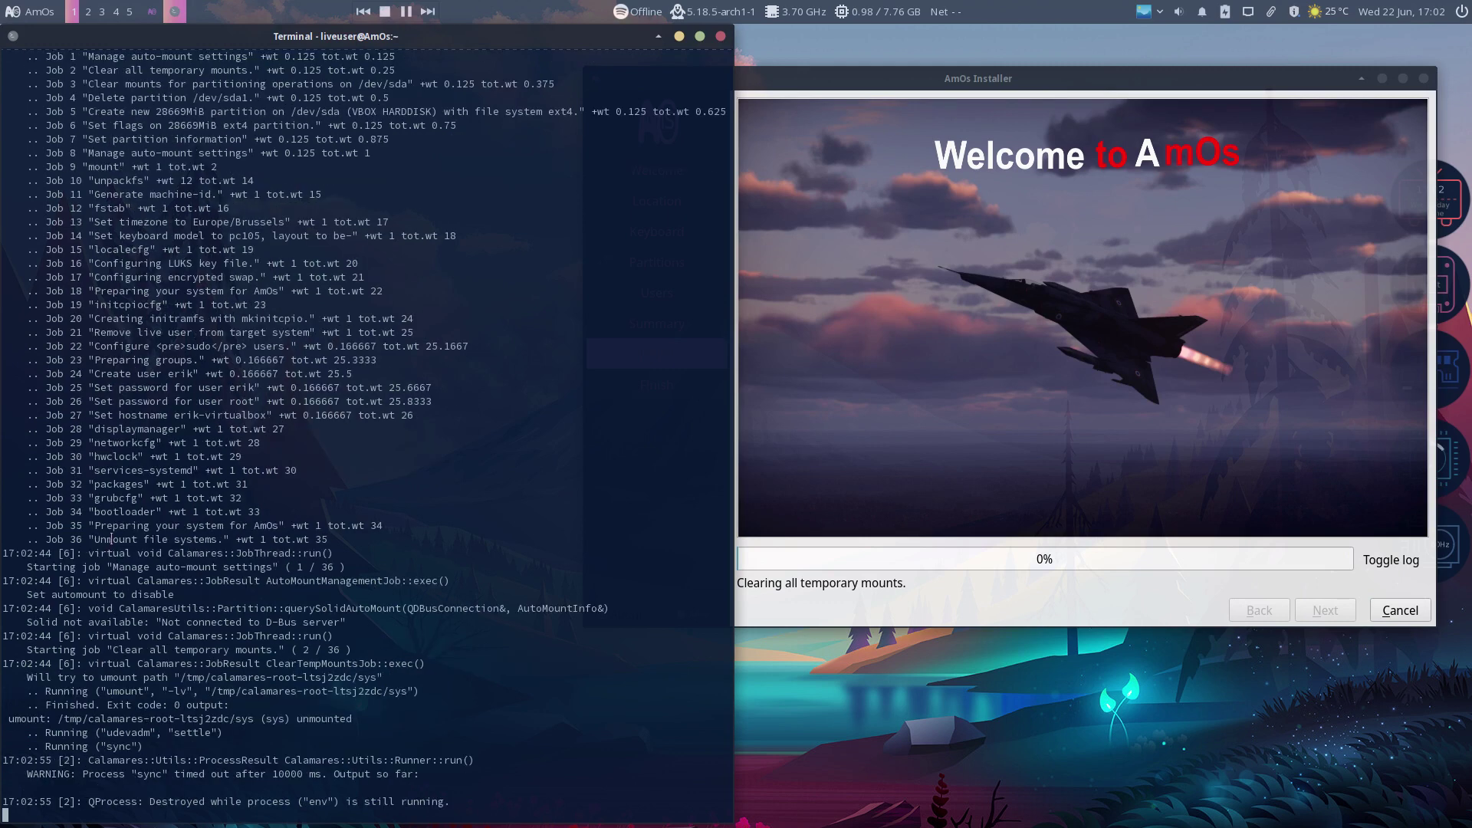
pyautogui.doubleClick(115, 517)
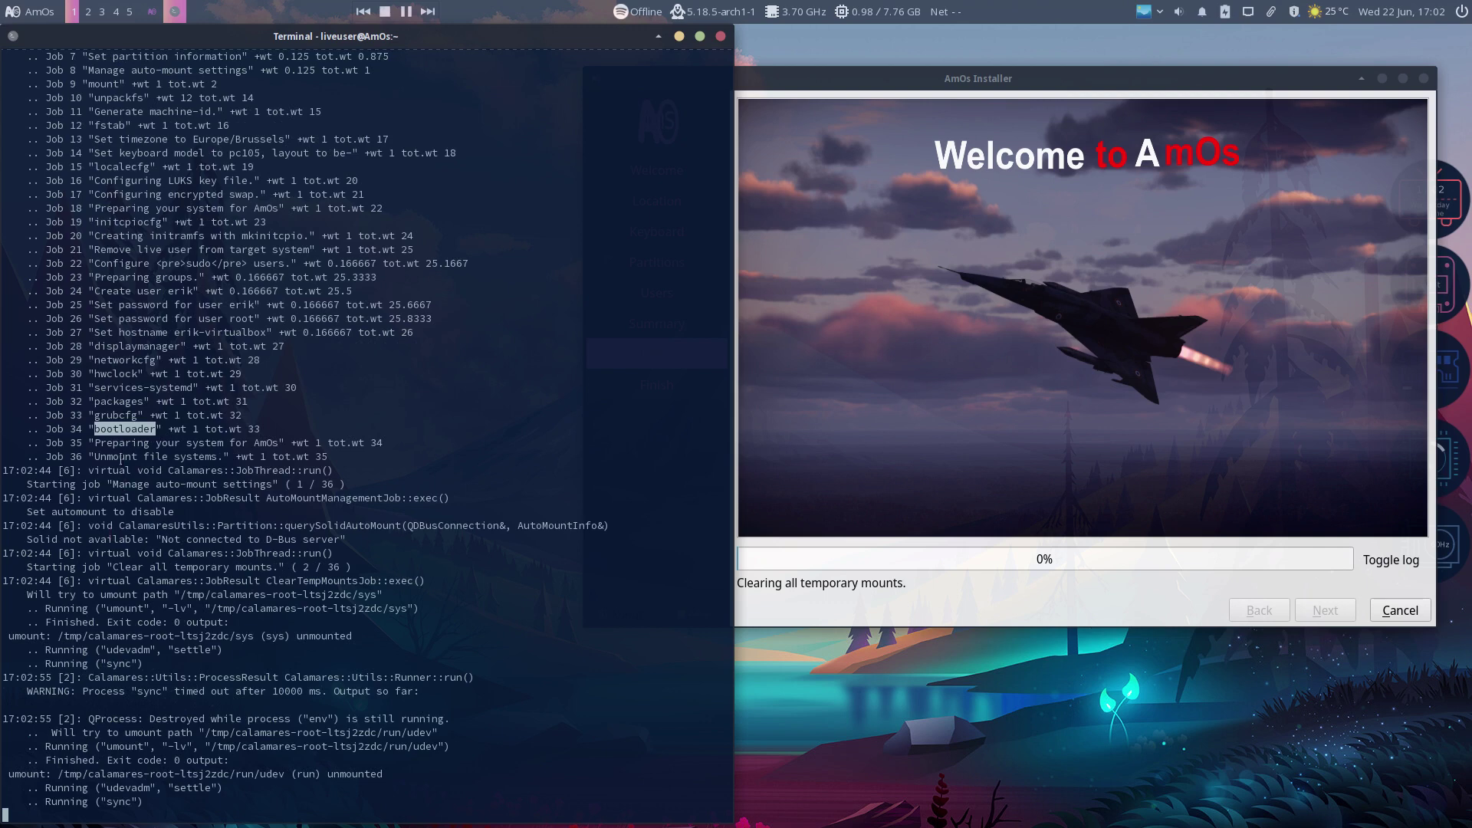
pyautogui.doubleClick(121, 456)
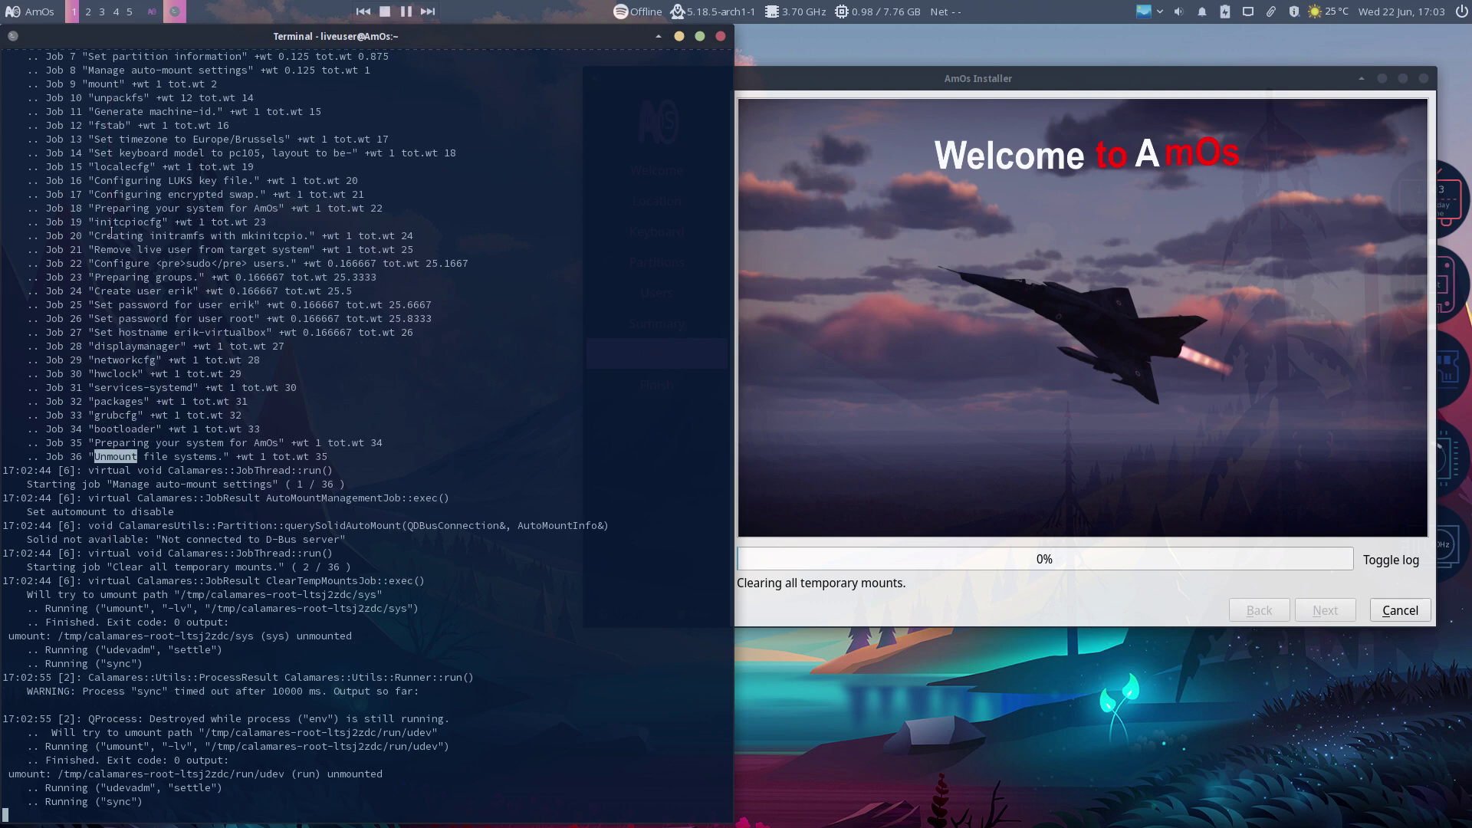
pyautogui.moveTo(202, 306); pyautogui.dragTo(296, 306)
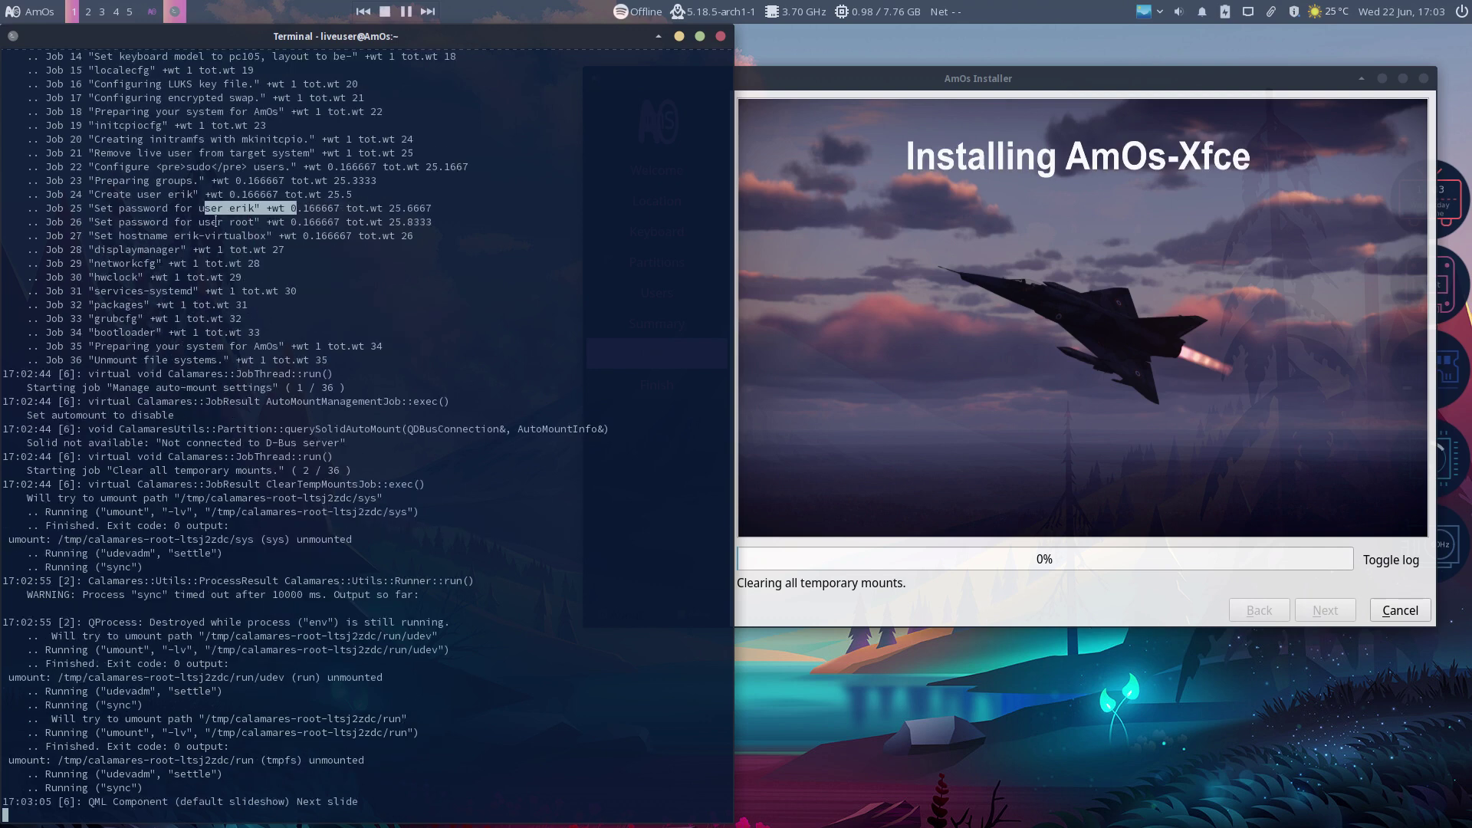
pyautogui.moveTo(217, 221); pyautogui.dragTo(278, 222)
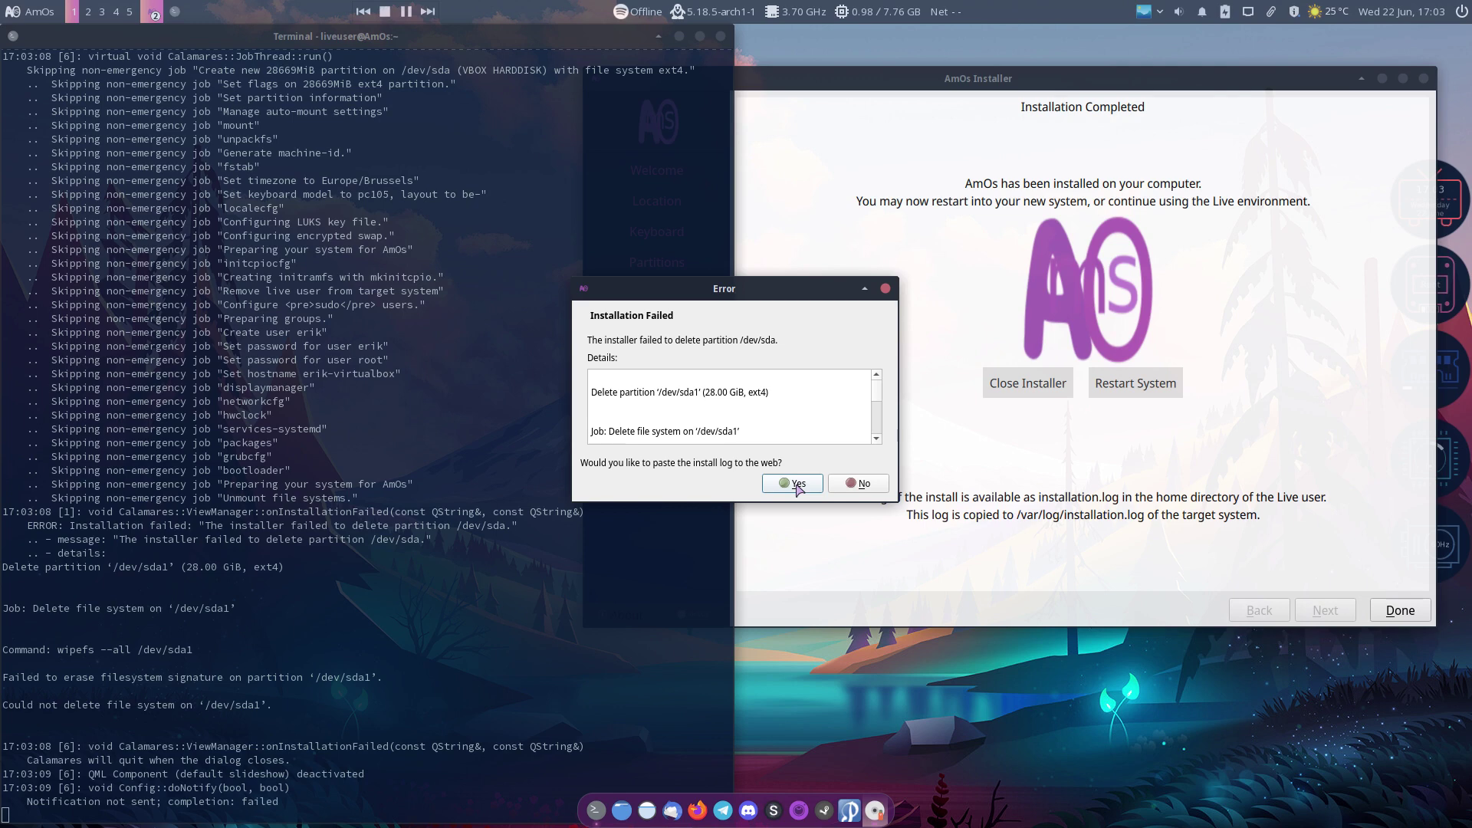
# Step: Upload the failed install log to termbin and close the installer
pyautogui.click(801, 489)
pyautogui.click(806, 483)
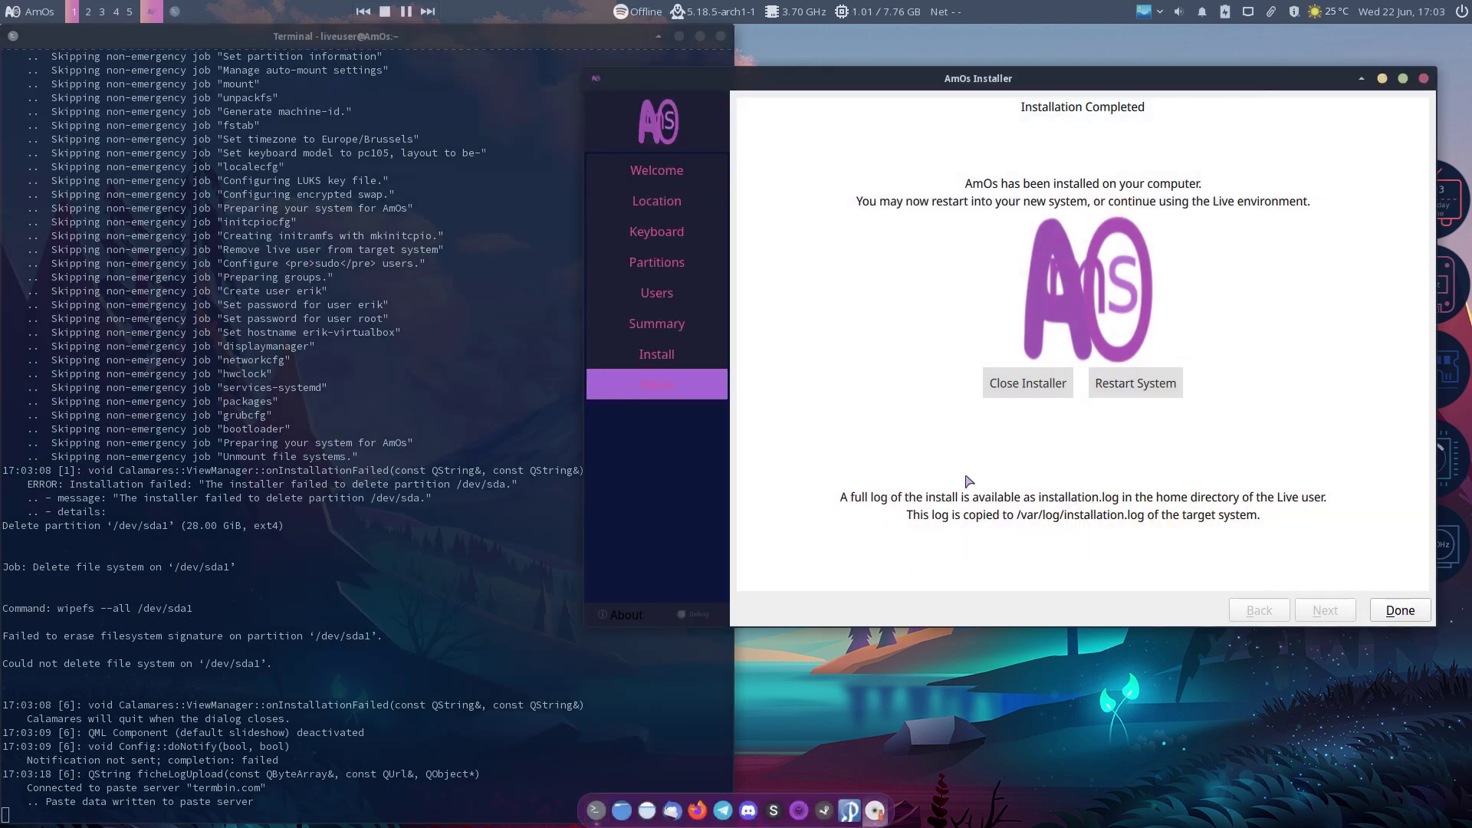
pyautogui.click(798, 437)
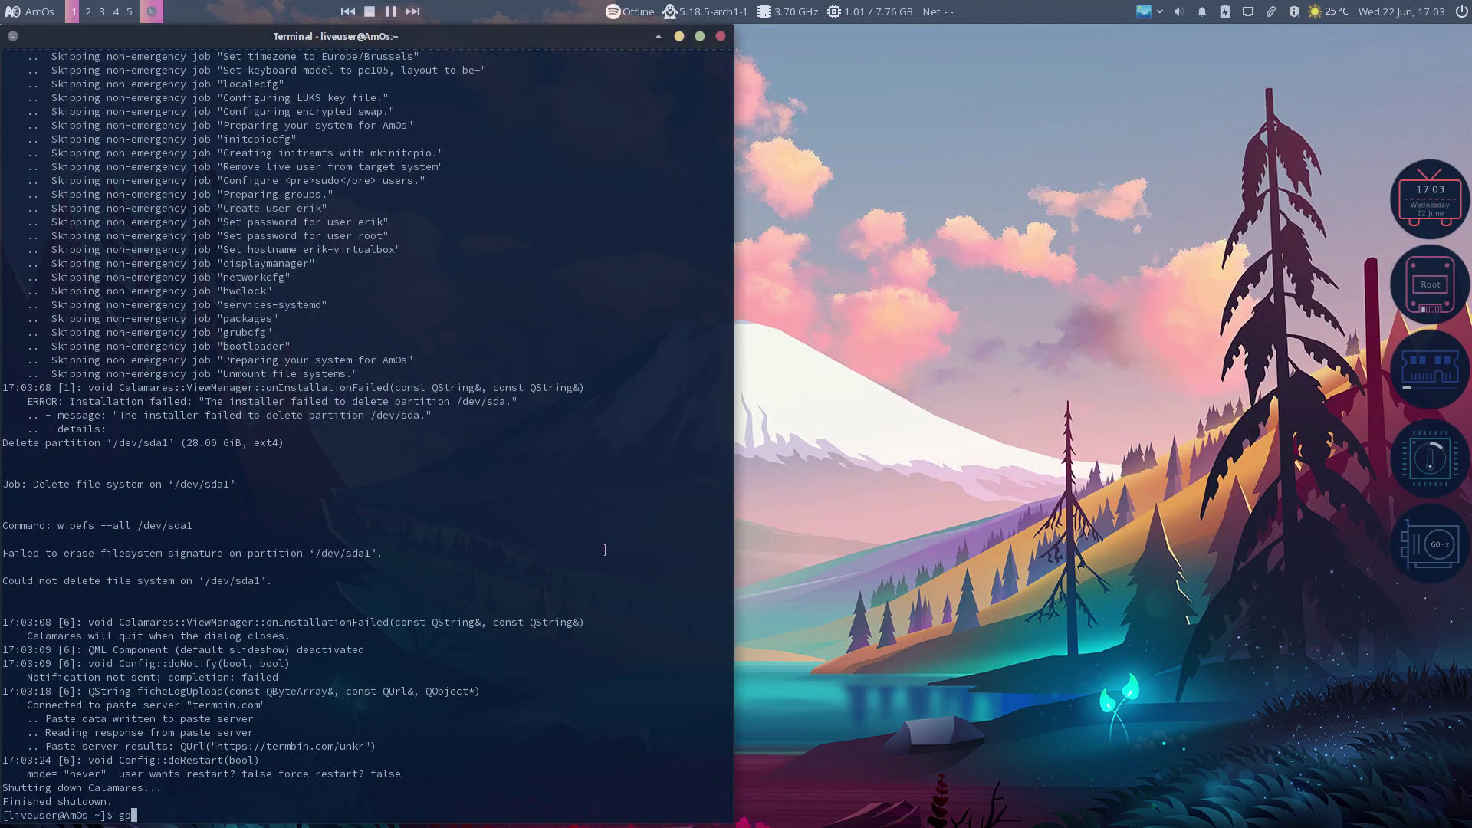
pyautogui.click(29, 13)
# Step: Launch GParted via a 'gpar' menu search and centre its window on screen
pyautogui.write('gpar')
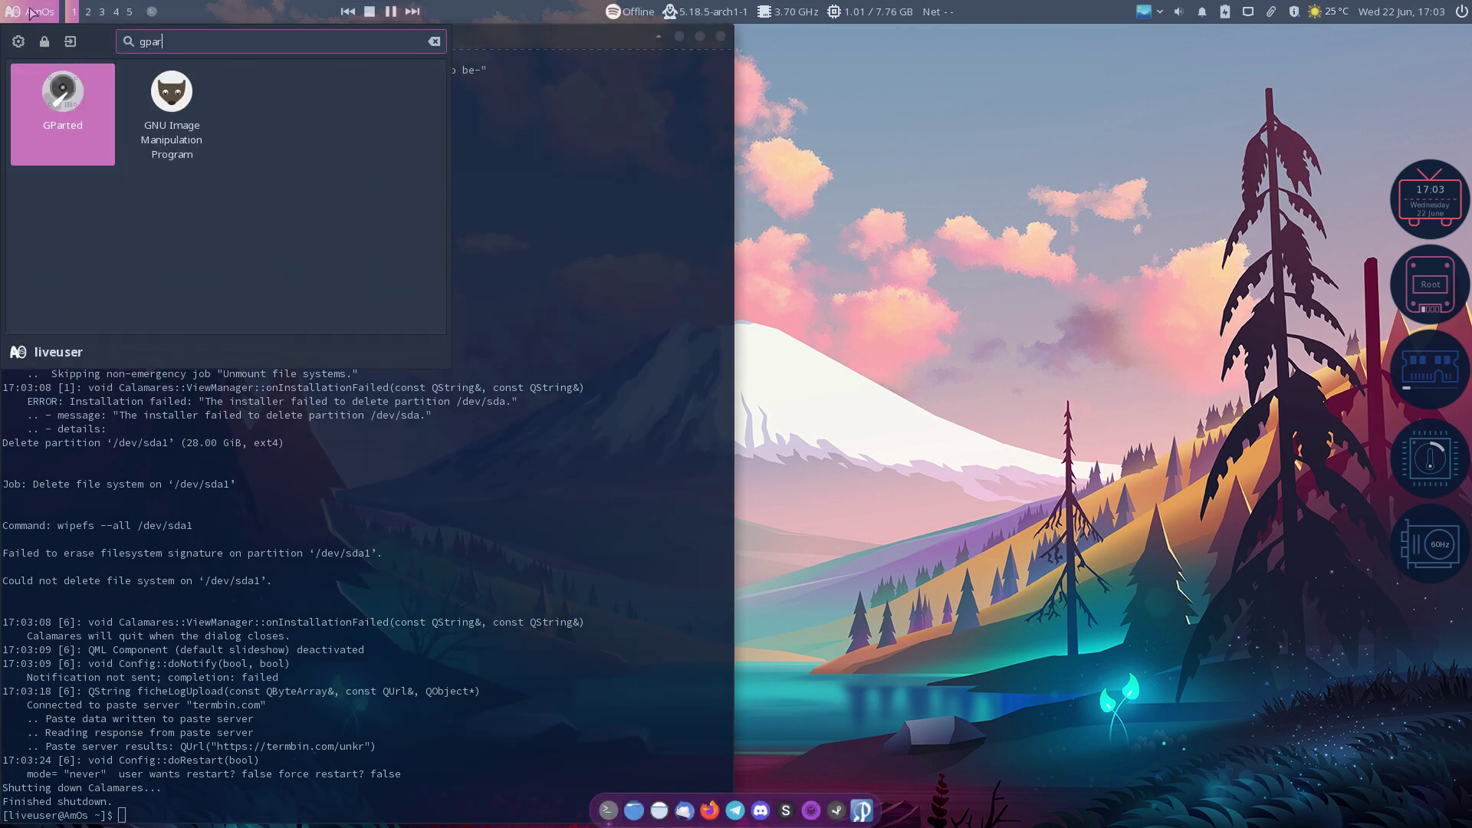
pyautogui.press('Return')
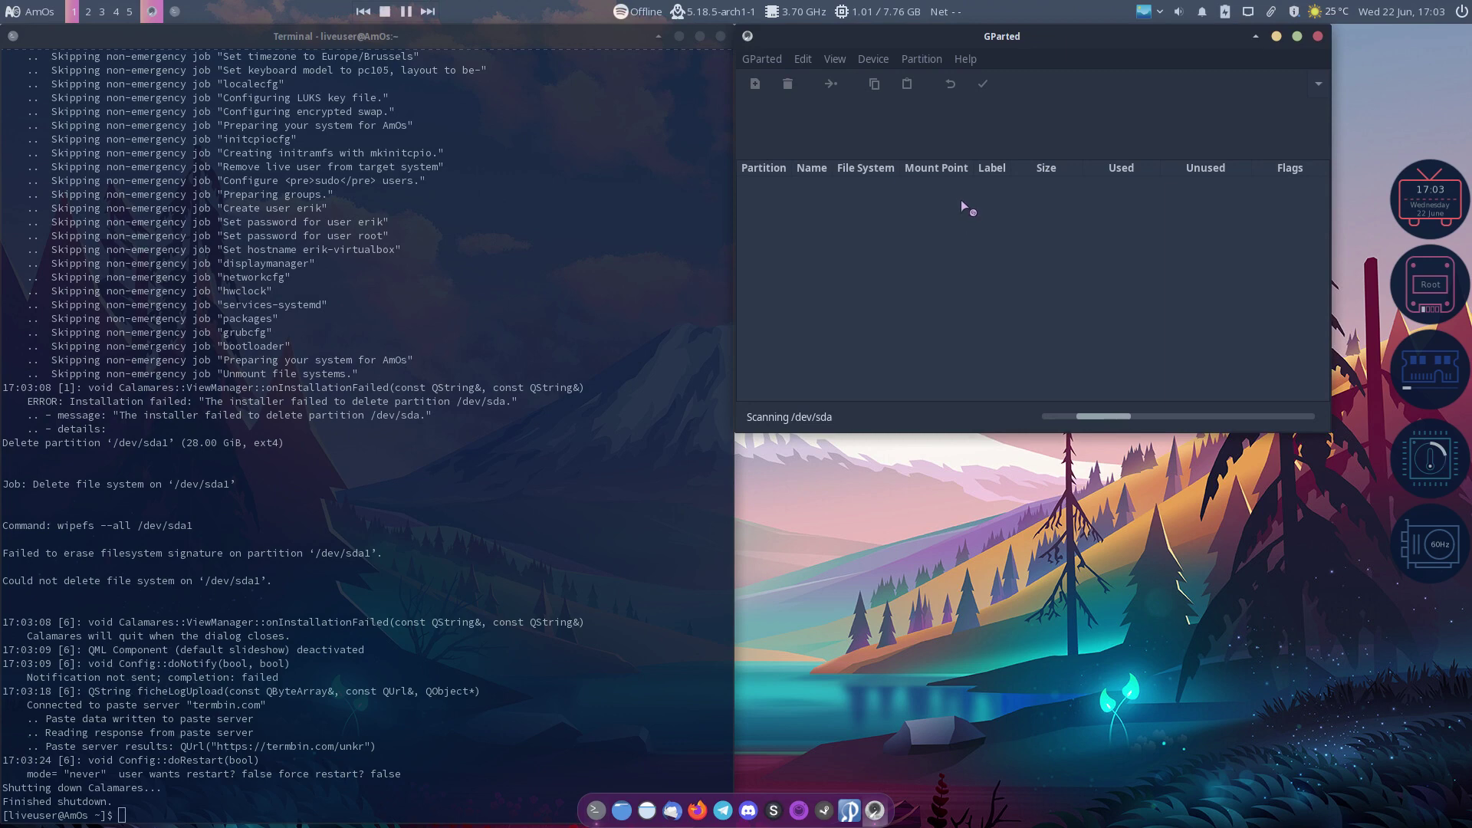
pyautogui.moveTo(1037, 45); pyautogui.dragTo(732, 192)
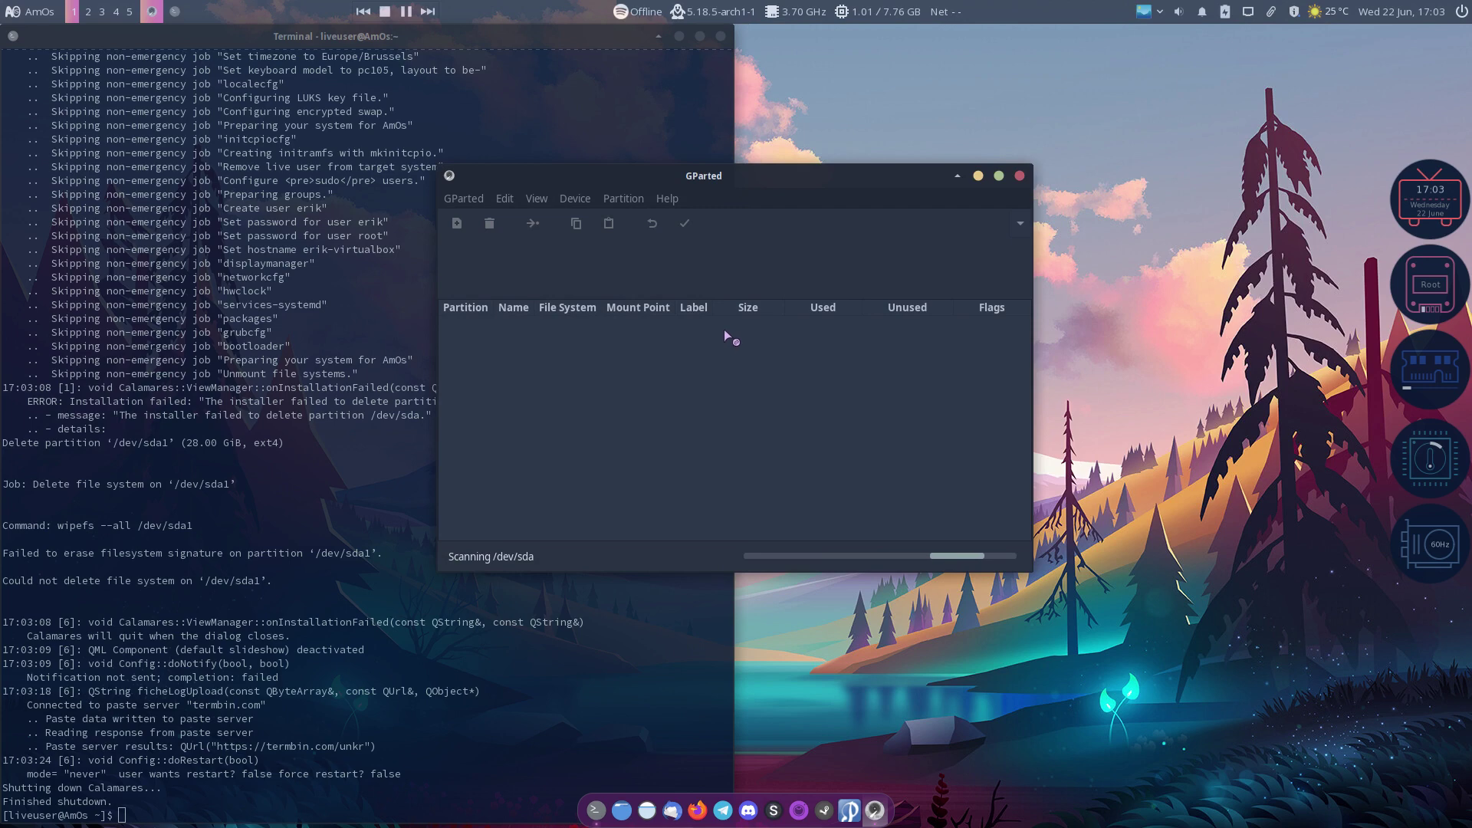
pyautogui.moveTo(725, 178); pyautogui.dragTo(733, 130)
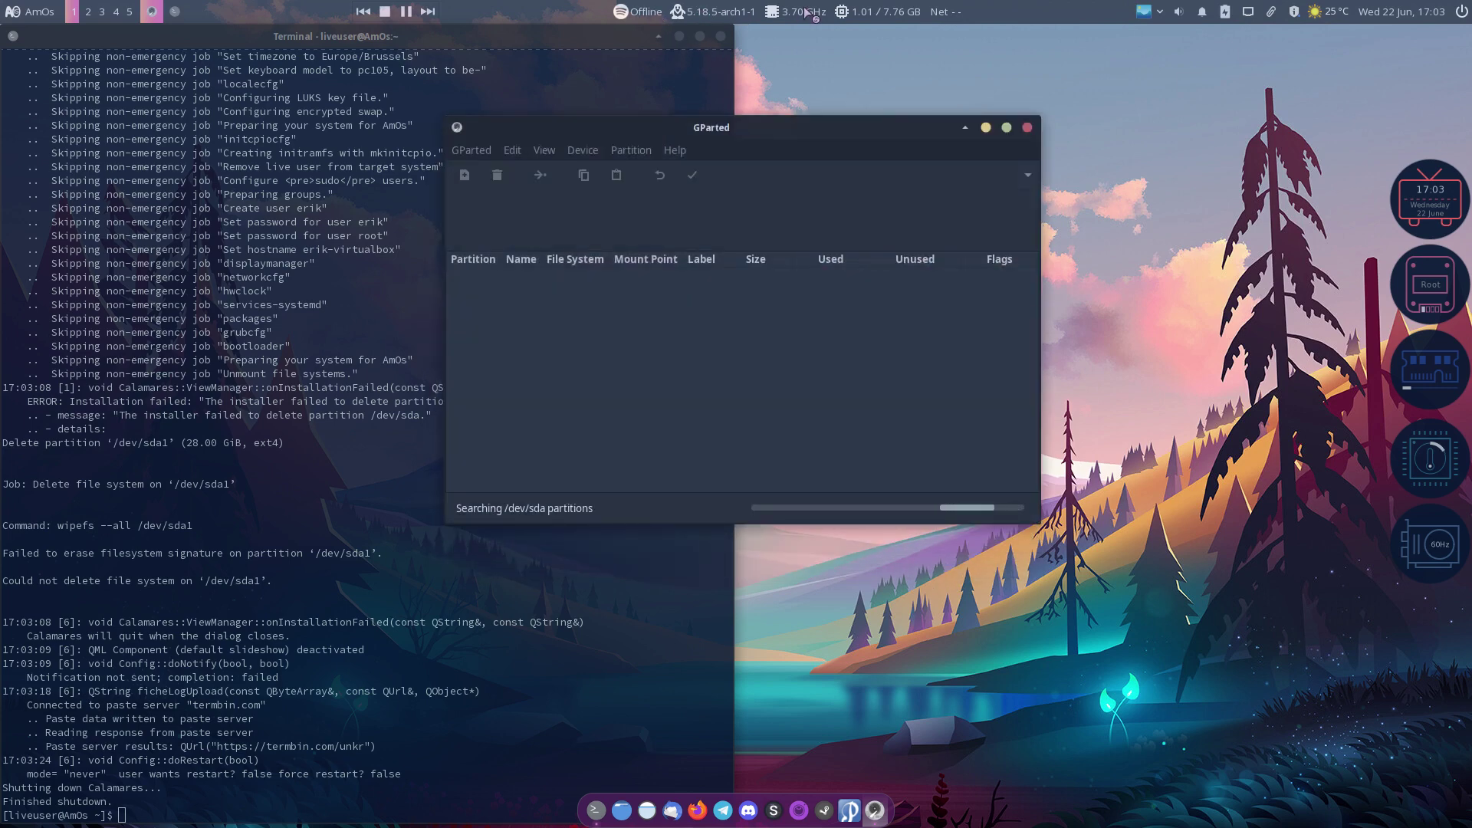
# Step: Check the top panel menus, then open and close the weather report
pyautogui.rightClick(830, 13)
pyautogui.click(877, 13)
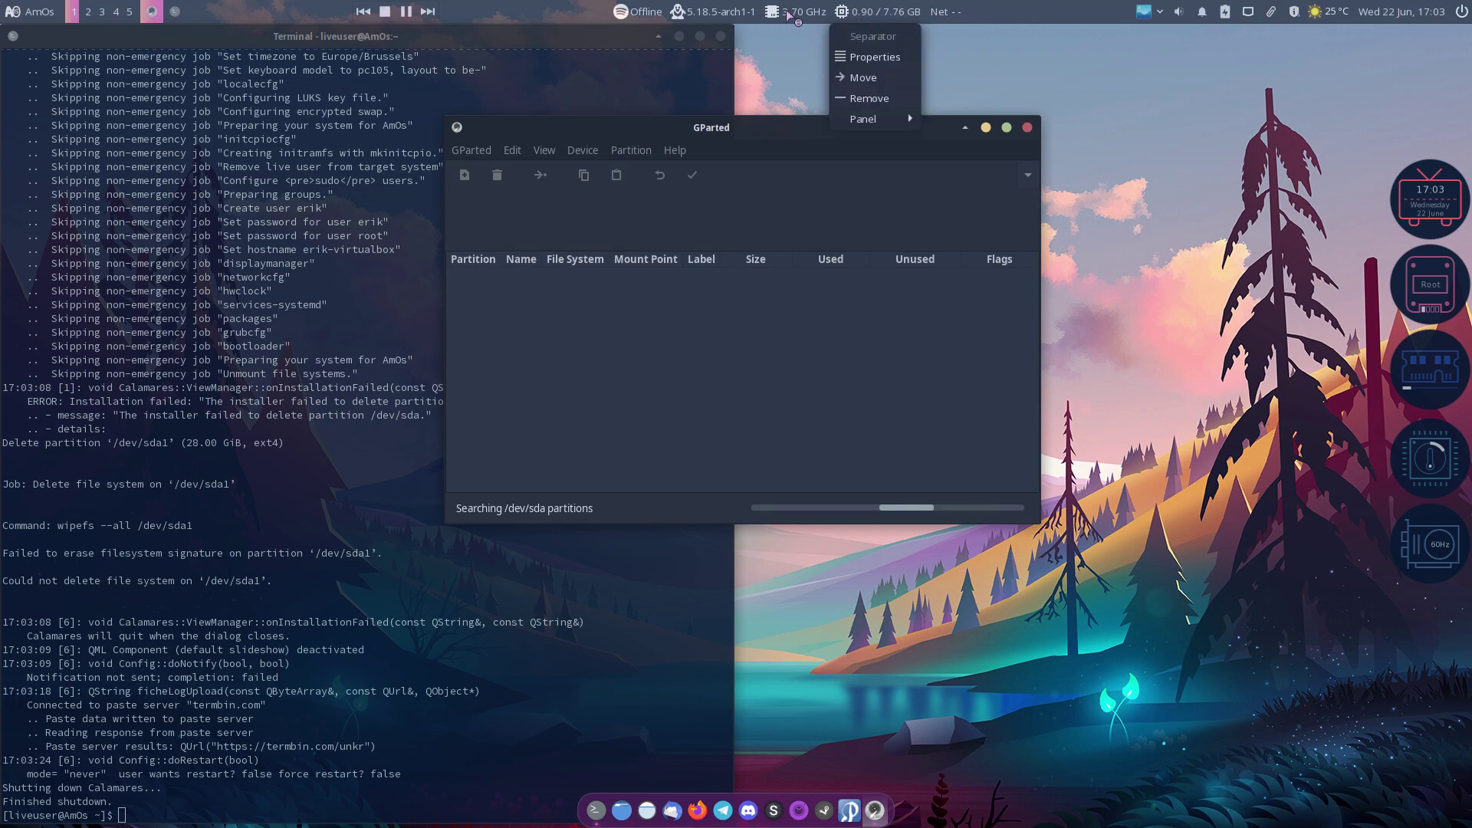
pyautogui.moveTo(789, 17)
pyautogui.rightClick(677, 13)
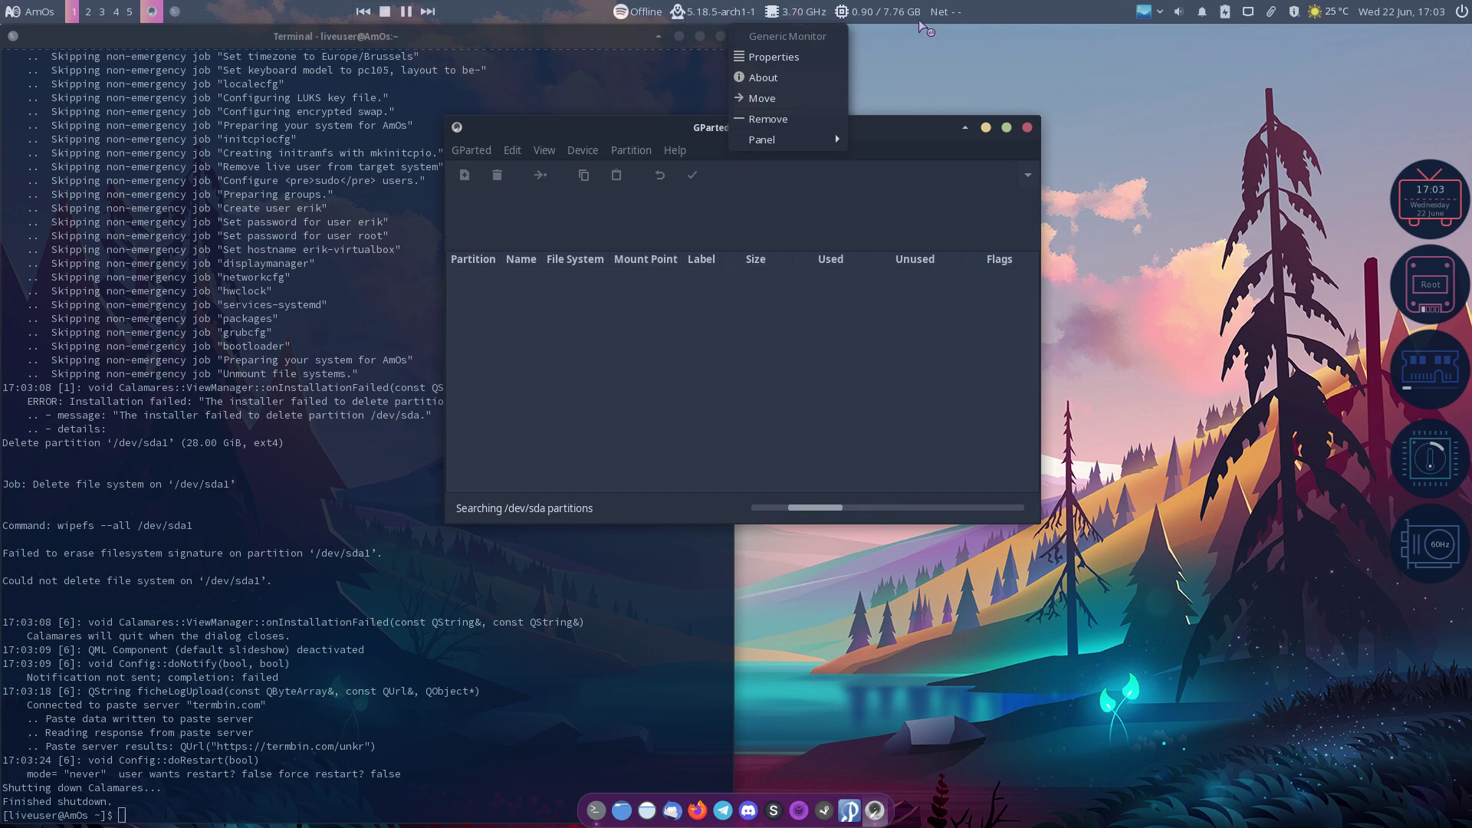
pyautogui.click(900, 405)
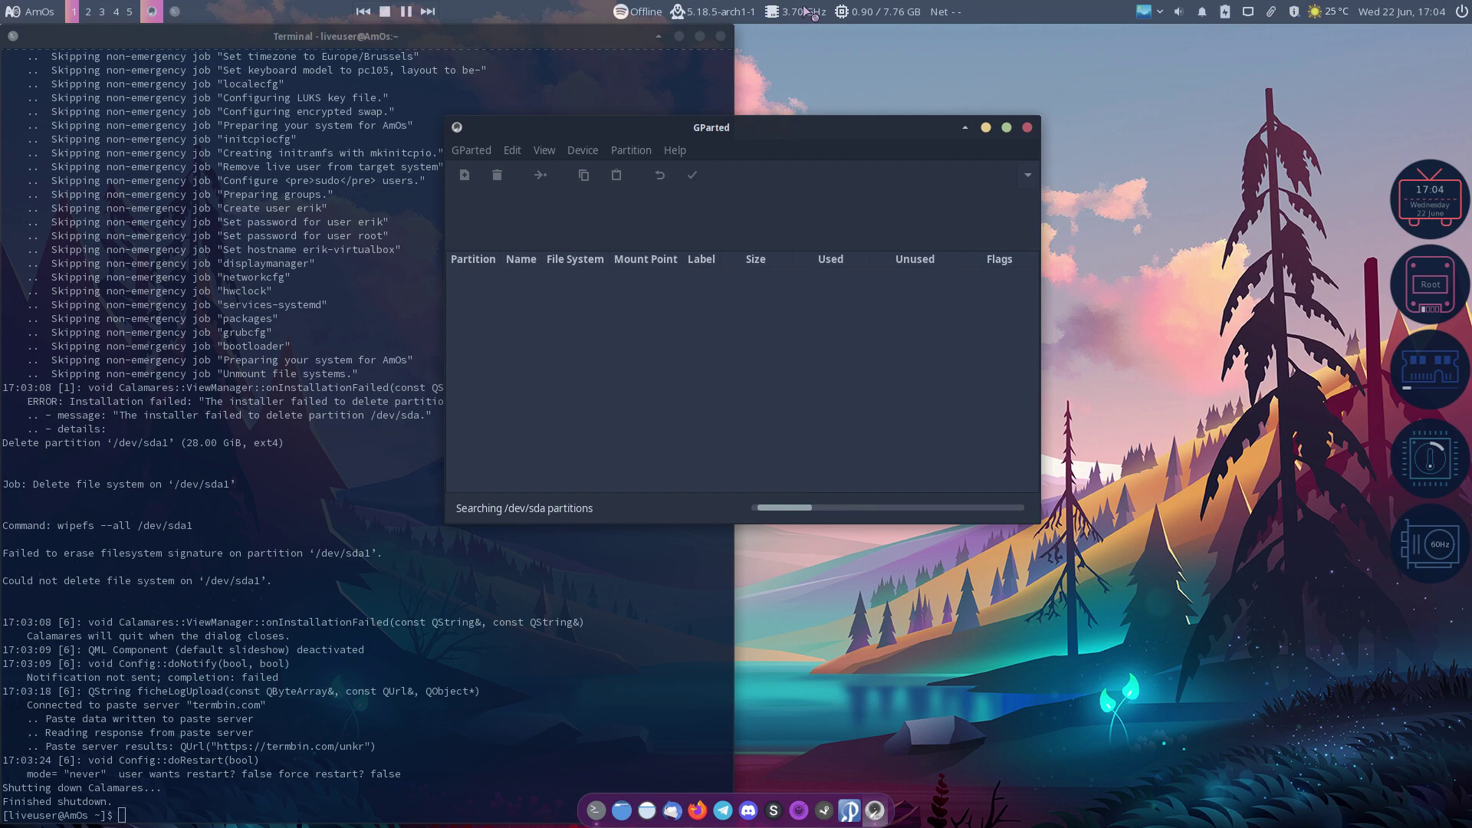
pyautogui.moveTo(803, 9)
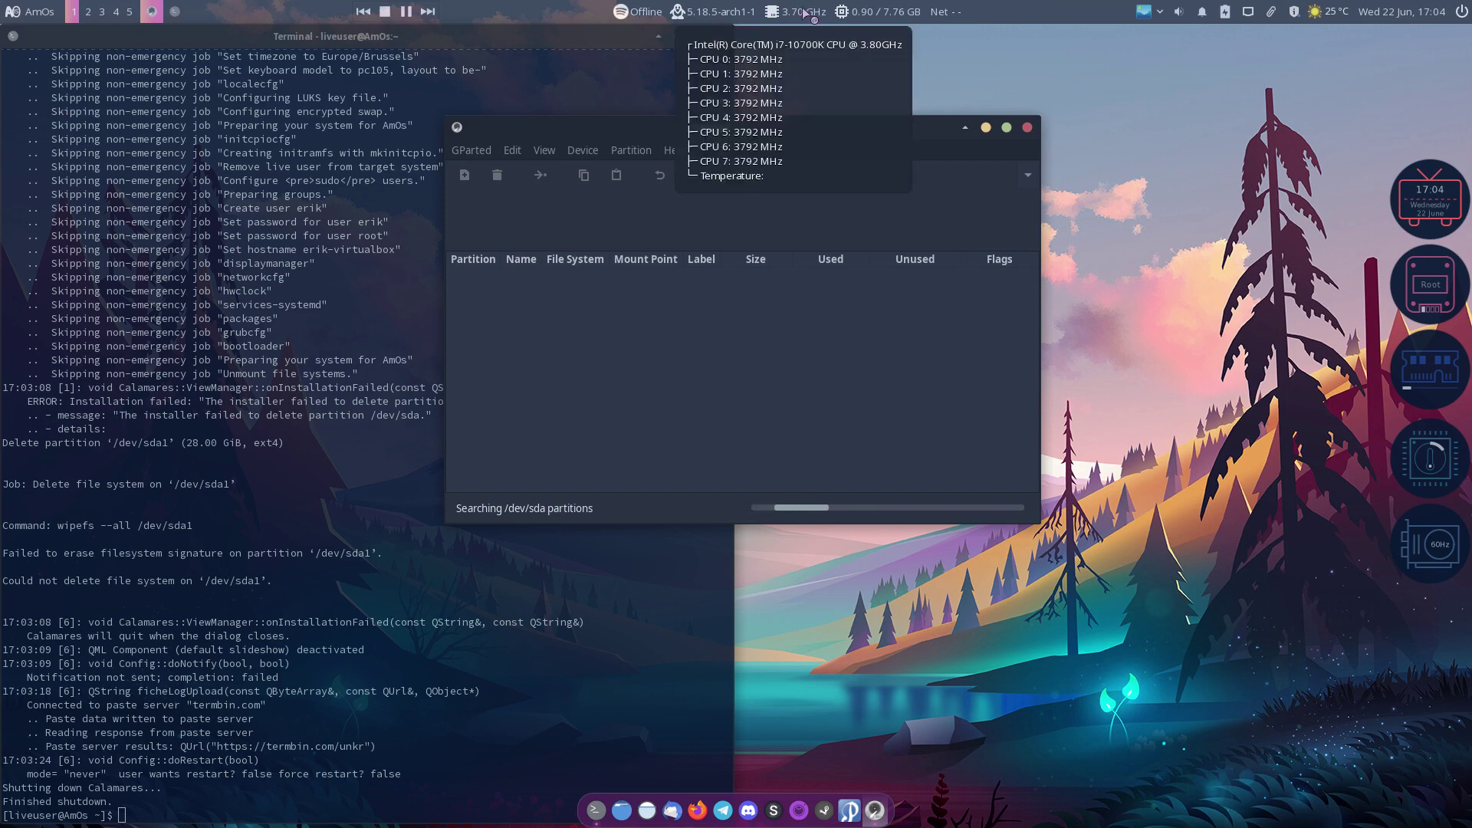
pyautogui.moveTo(918, 13)
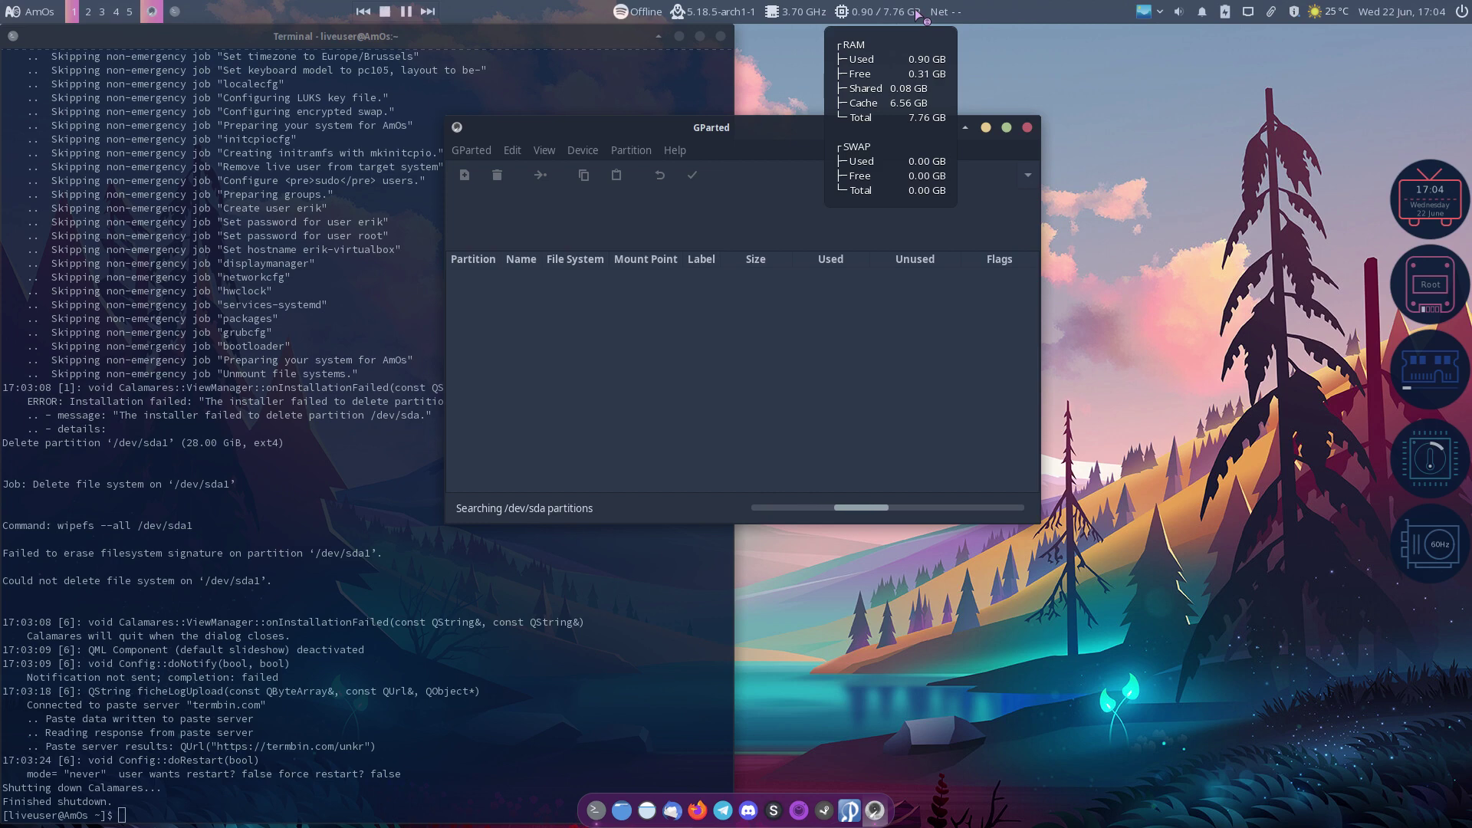
pyautogui.click(1326, 14)
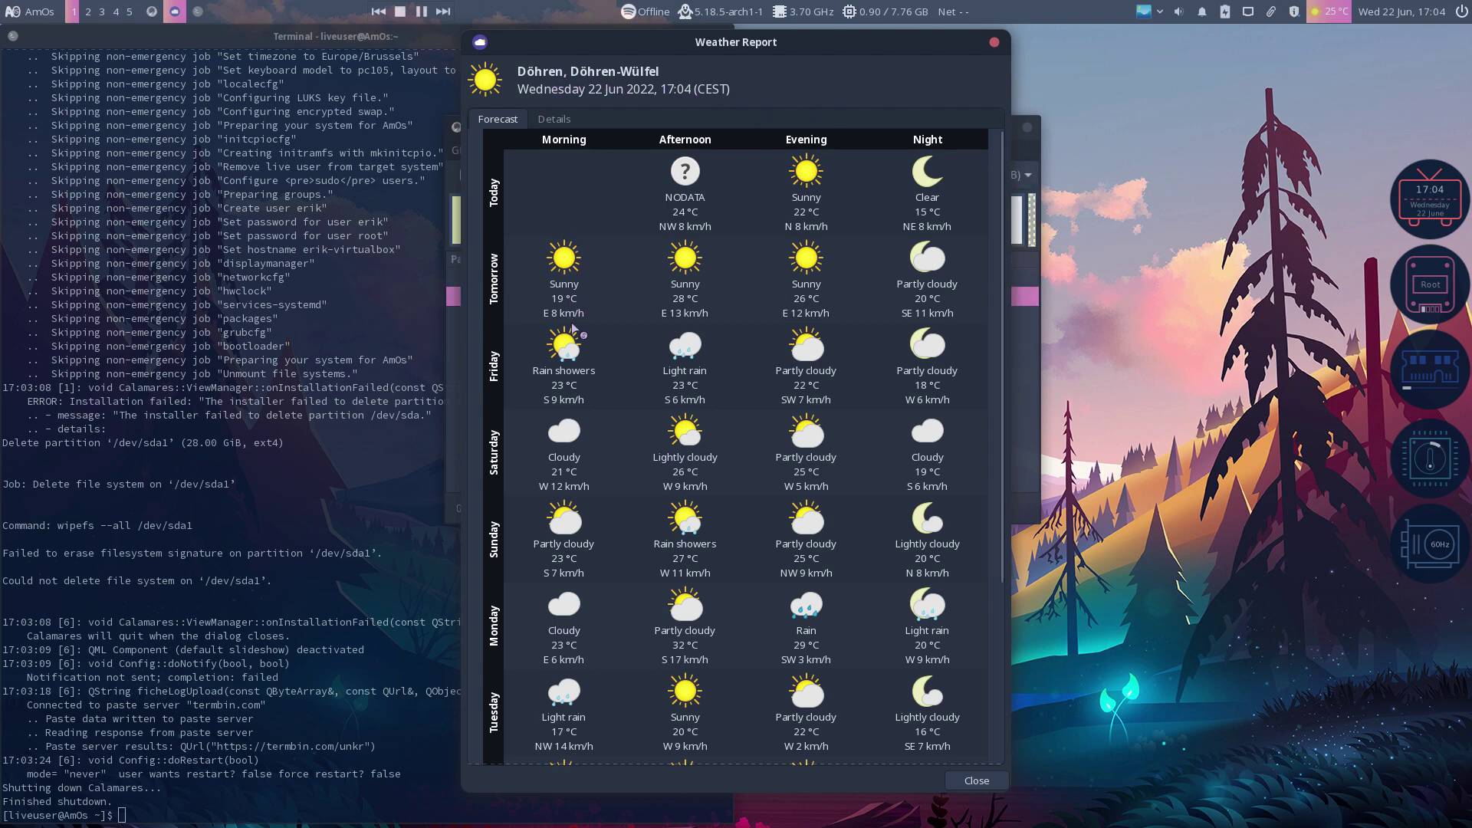
pyautogui.click(995, 42)
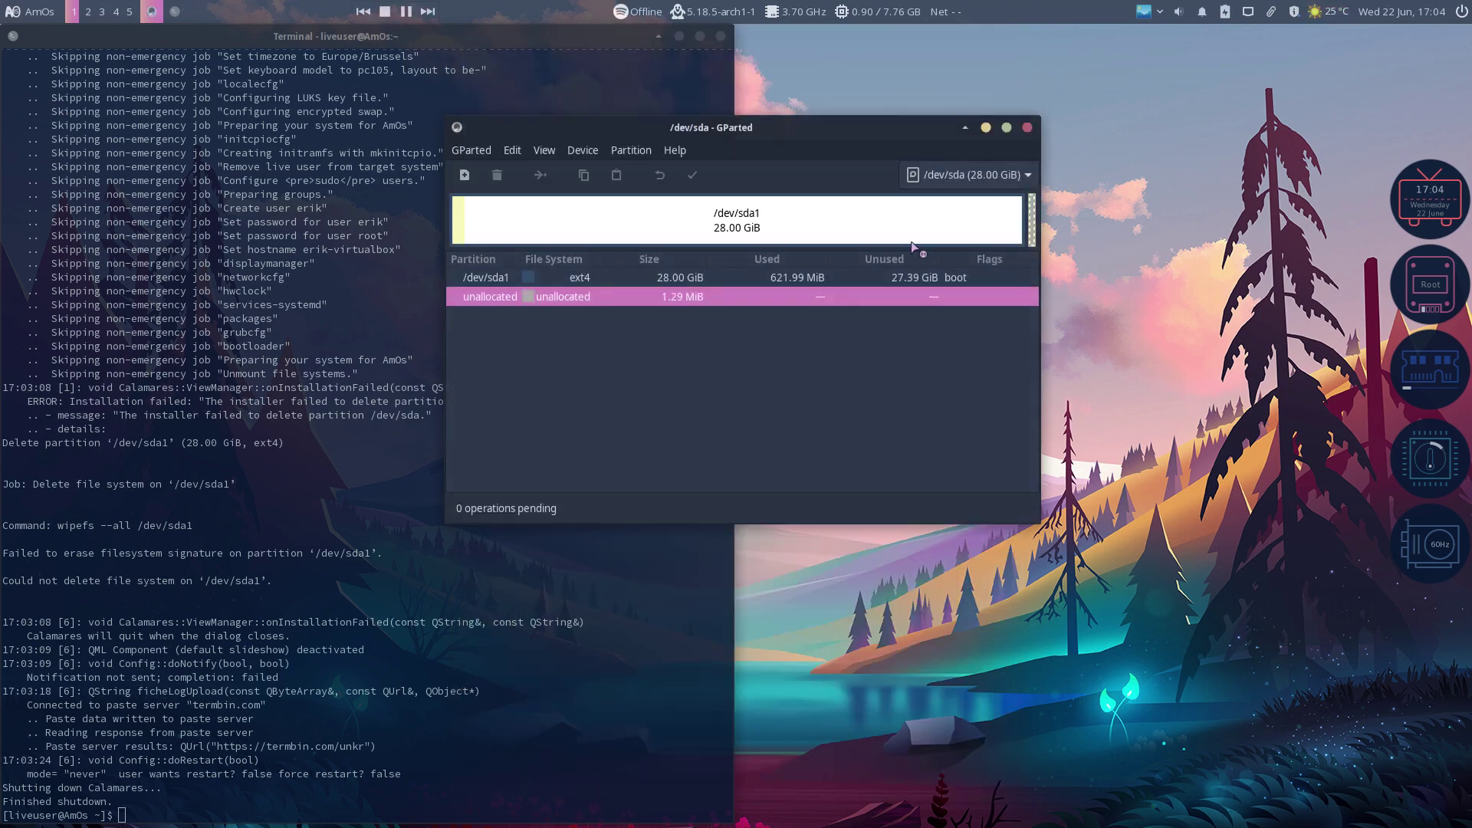
# Step: Queue deleting /dev/sda1 and confirm applying it despite data loss
pyautogui.rightClick(692, 302)
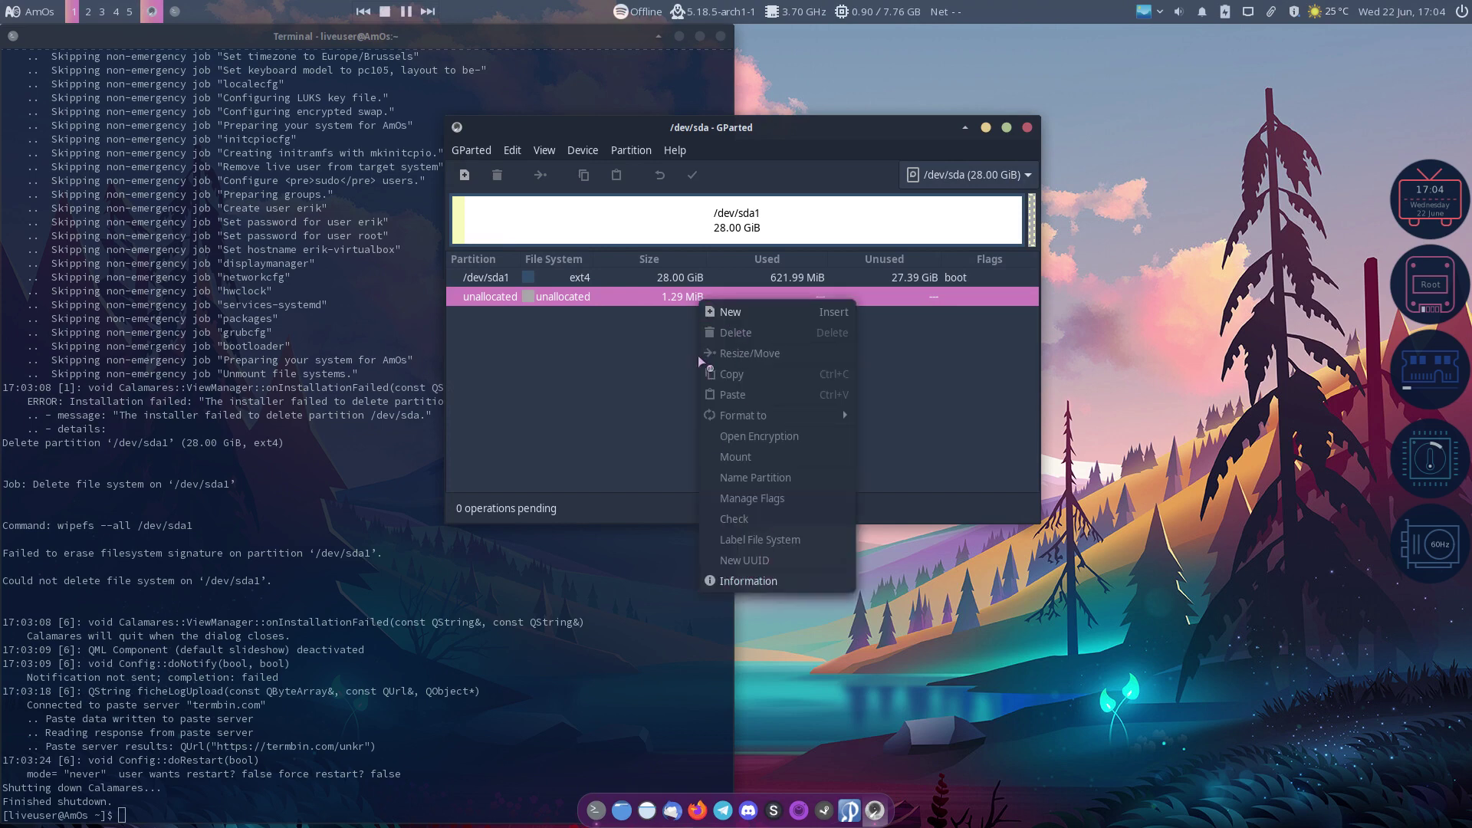
pyautogui.click(639, 230)
pyautogui.rightClick(641, 232)
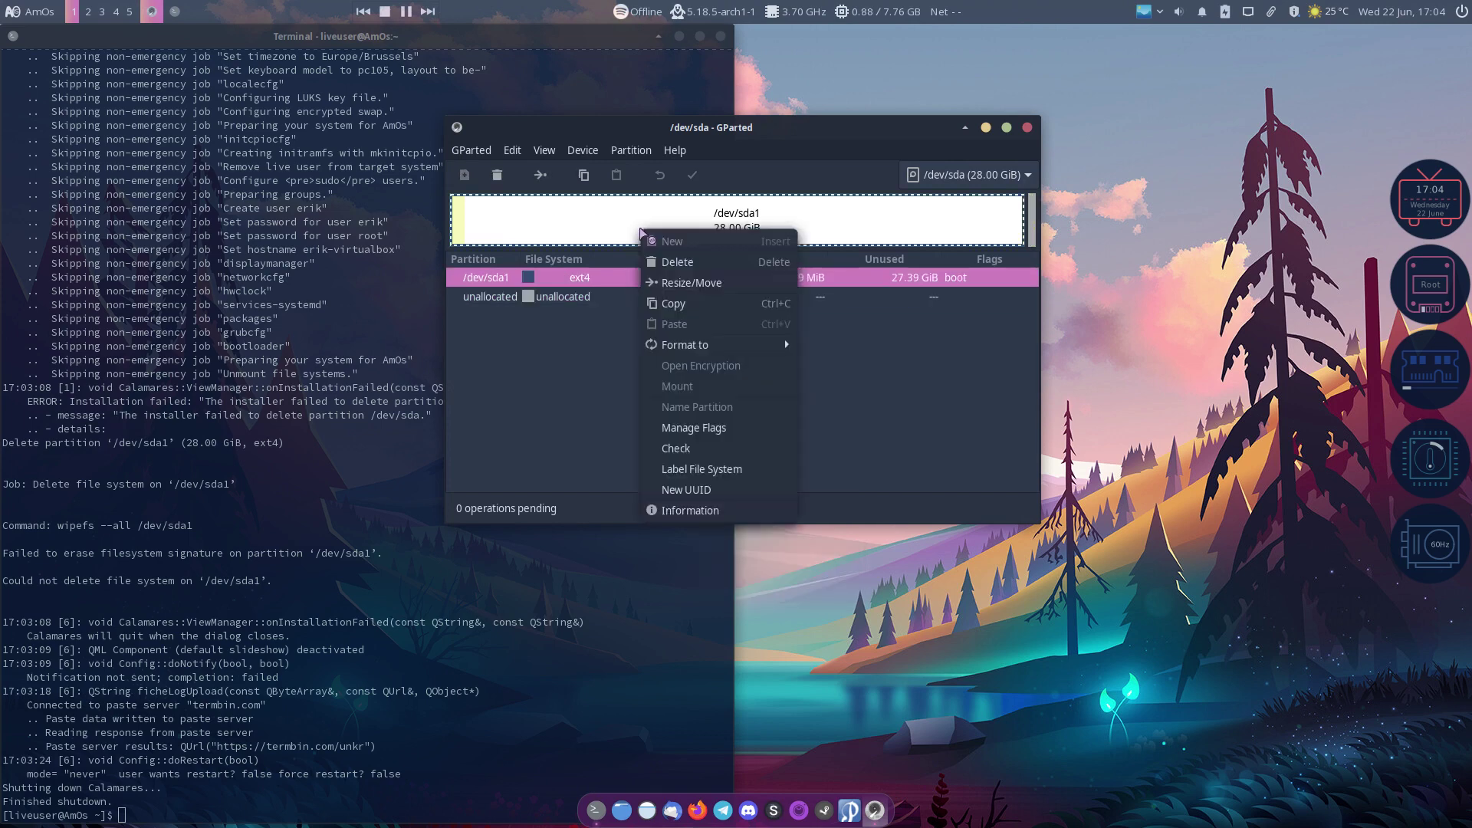
pyautogui.click(677, 262)
pyautogui.click(694, 179)
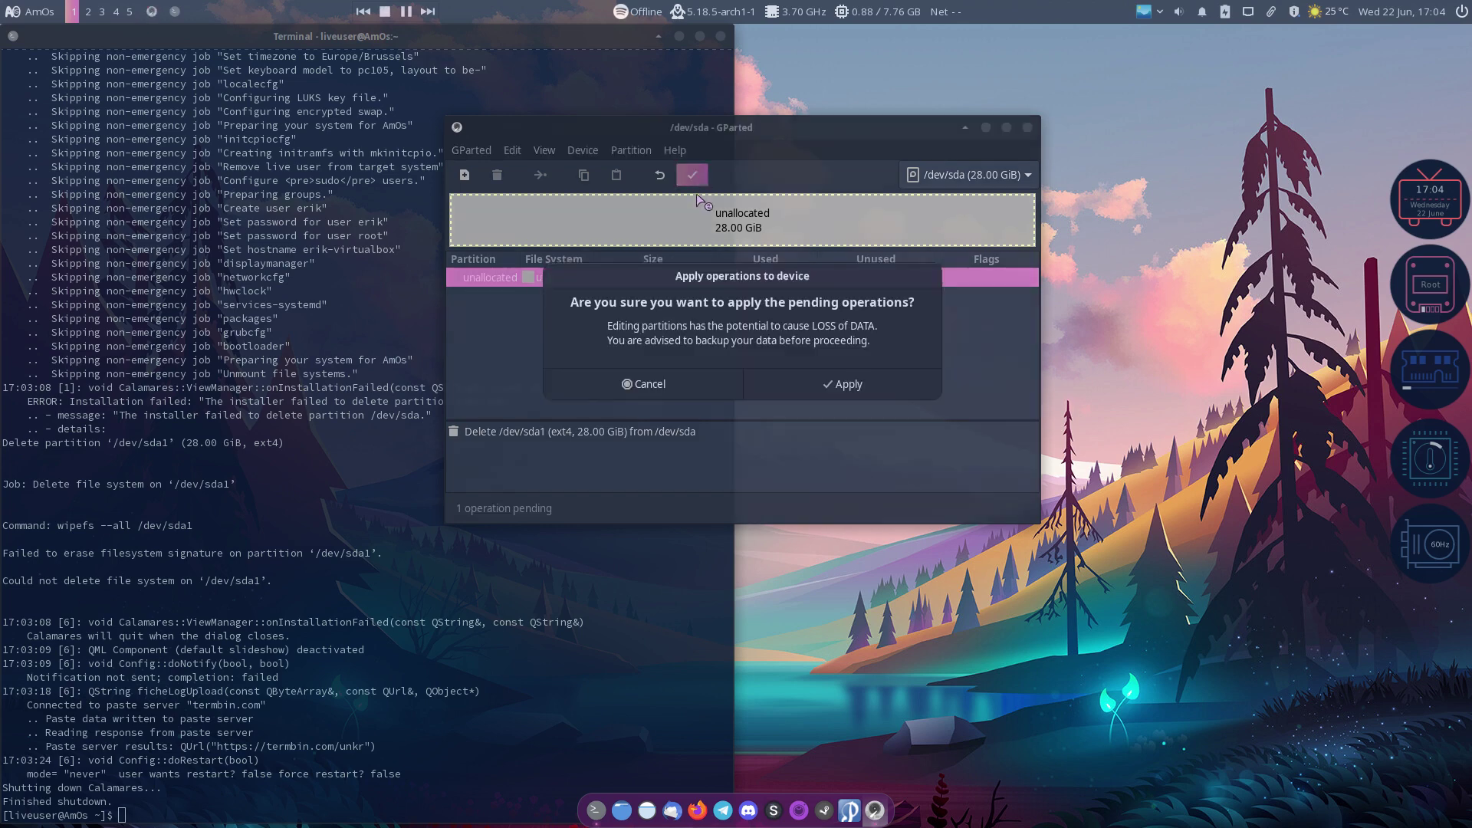
pyautogui.click(893, 390)
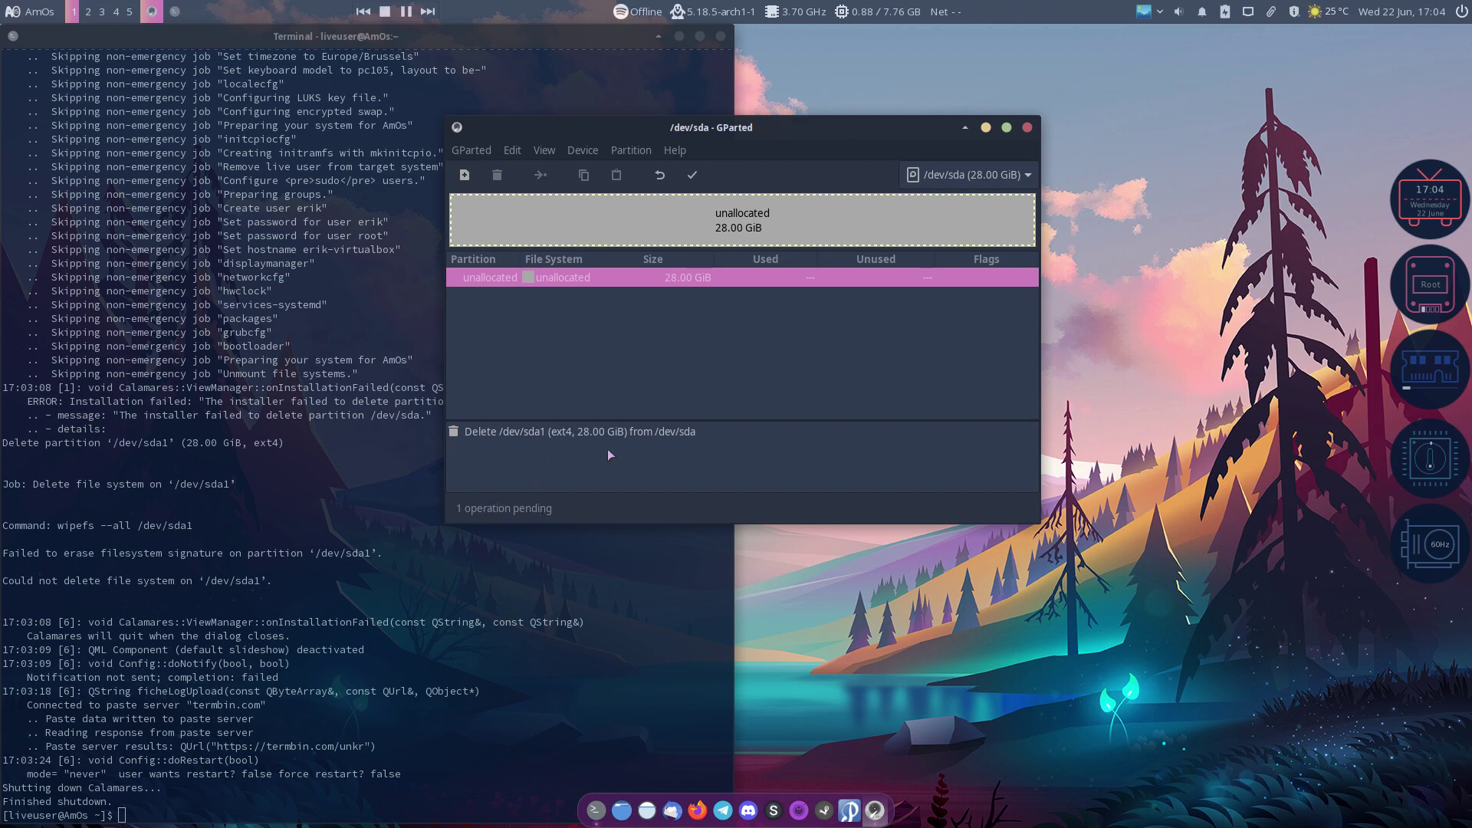
# Step: Close the terminal, apply the pending deletion, dismiss the report and quit GParted
pyautogui.moveTo(750, 137); pyautogui.dragTo(921, 111)
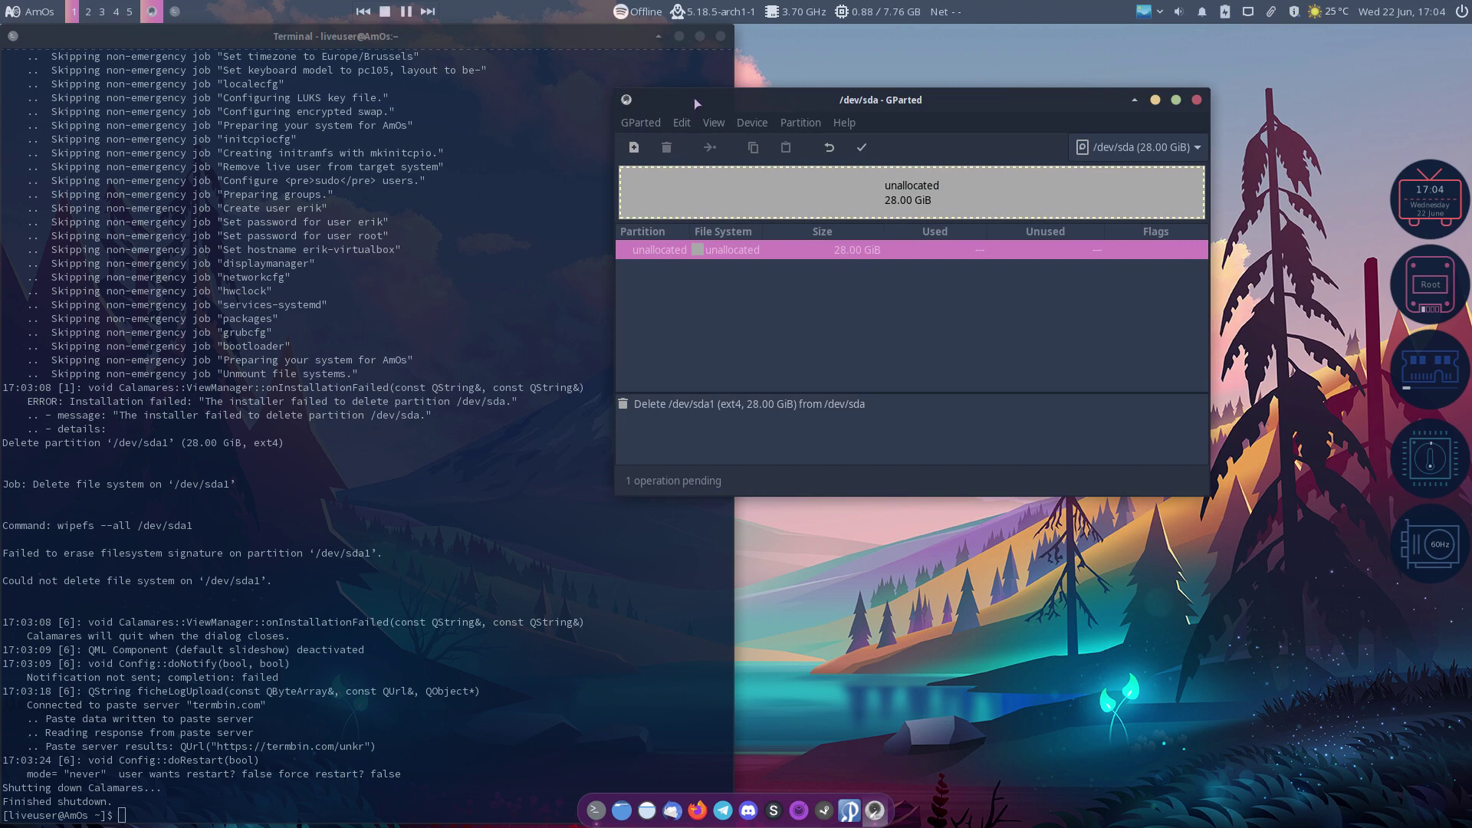
pyautogui.click(721, 36)
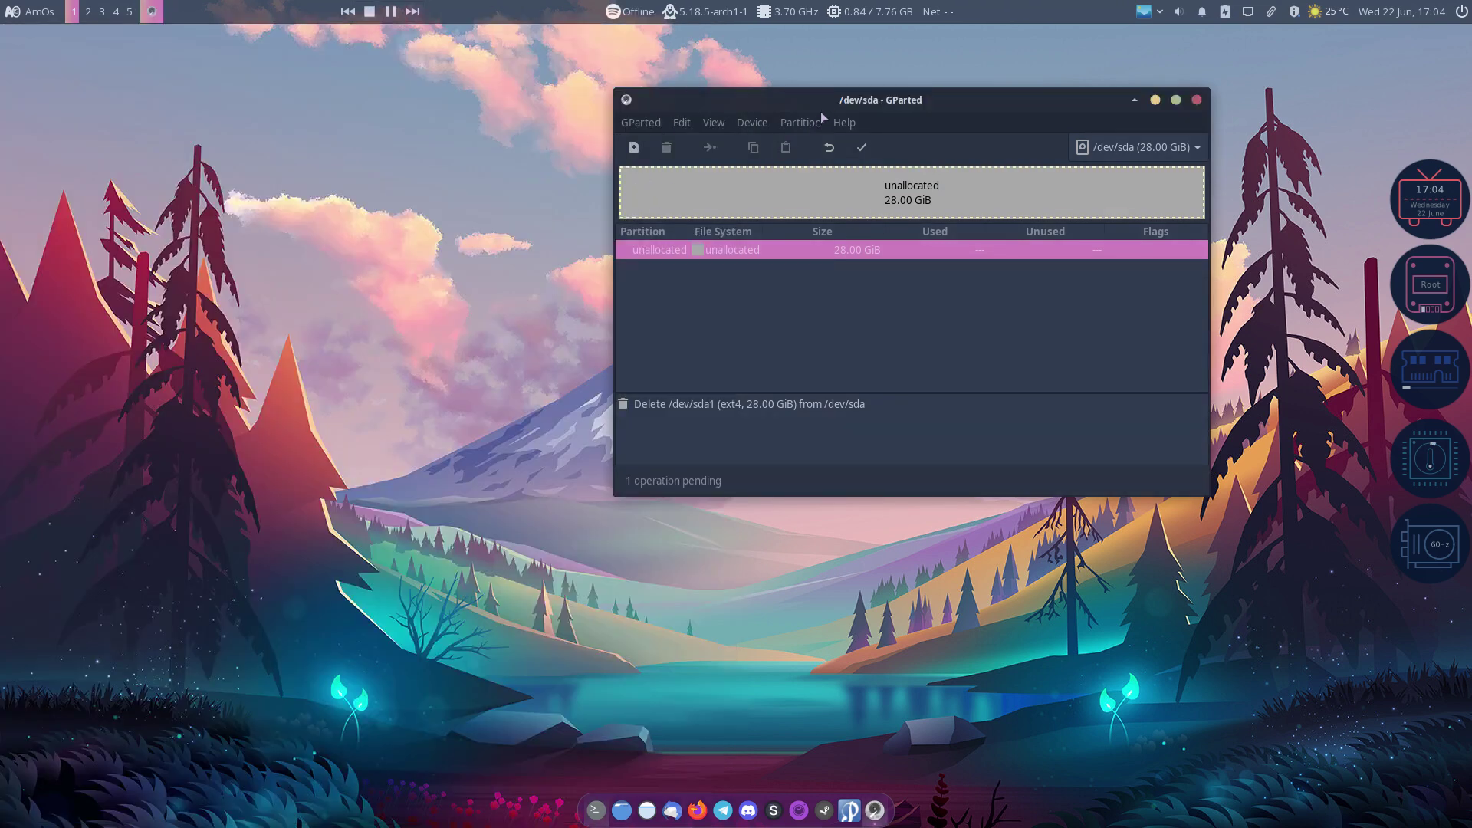
pyautogui.moveTo(836, 102); pyautogui.dragTo(466, 98)
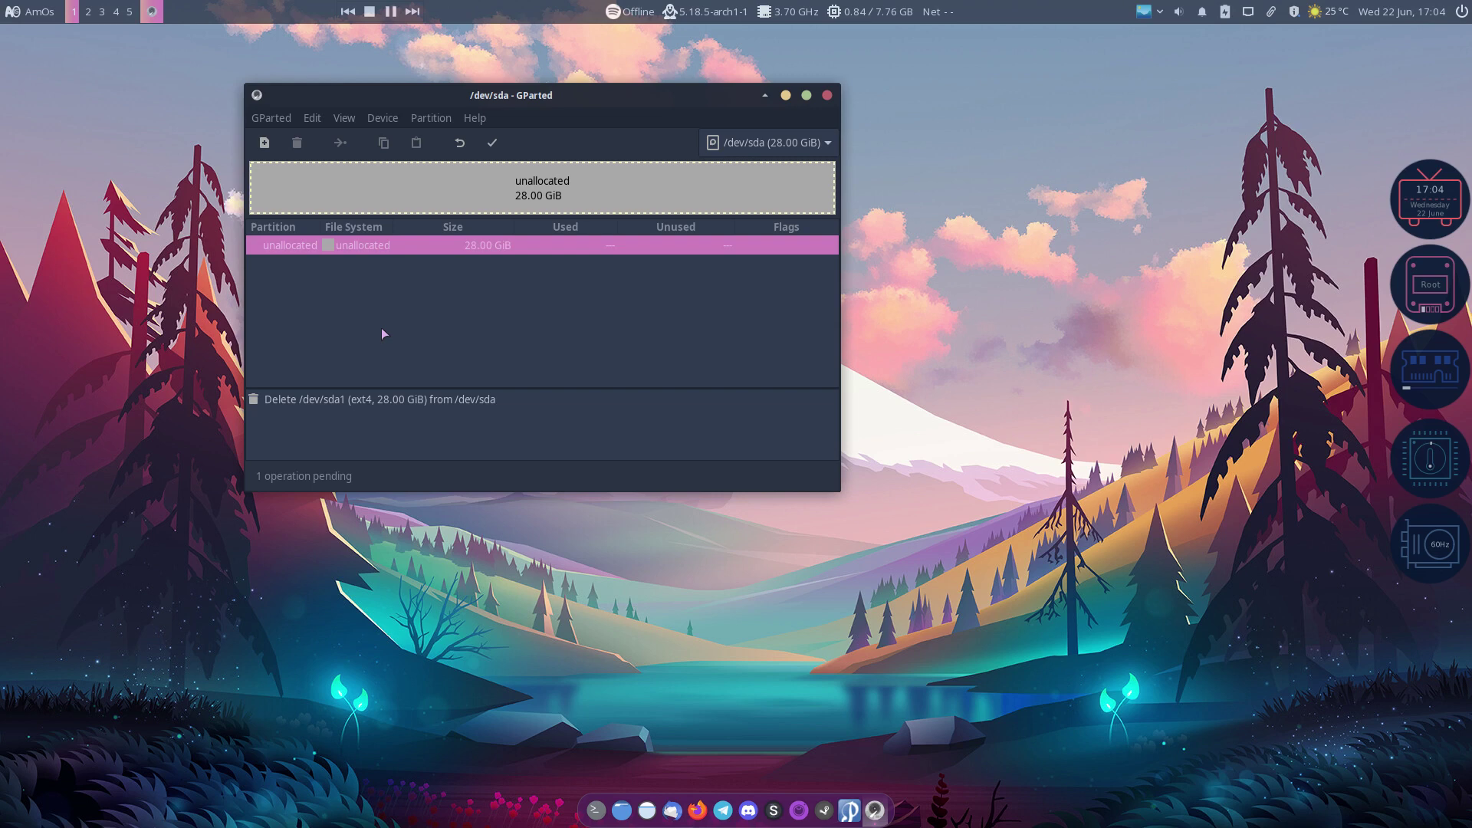
pyautogui.hotkey('ctrl', 'Return')
pyautogui.press('Return')
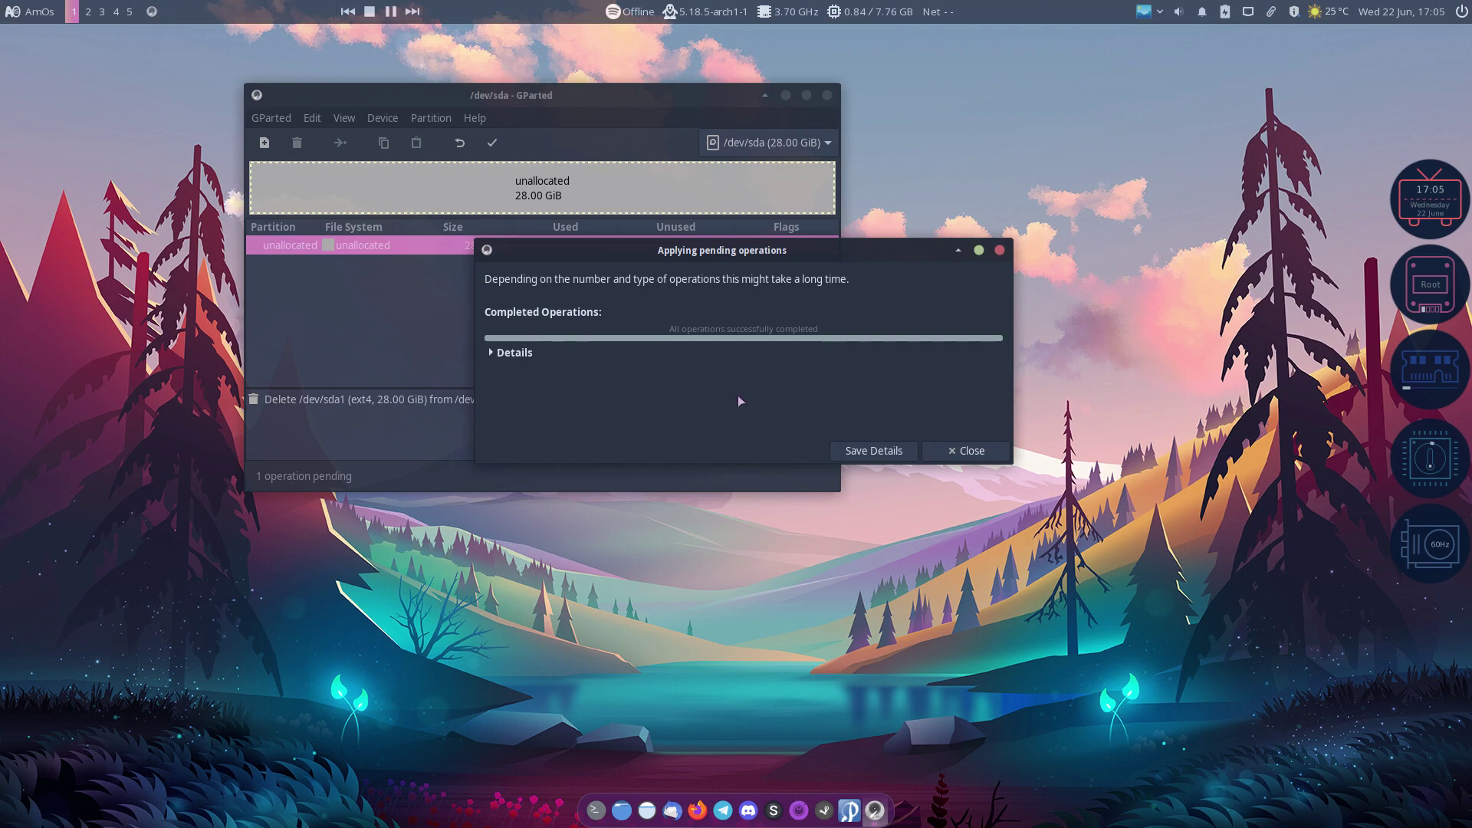
pyautogui.click(939, 452)
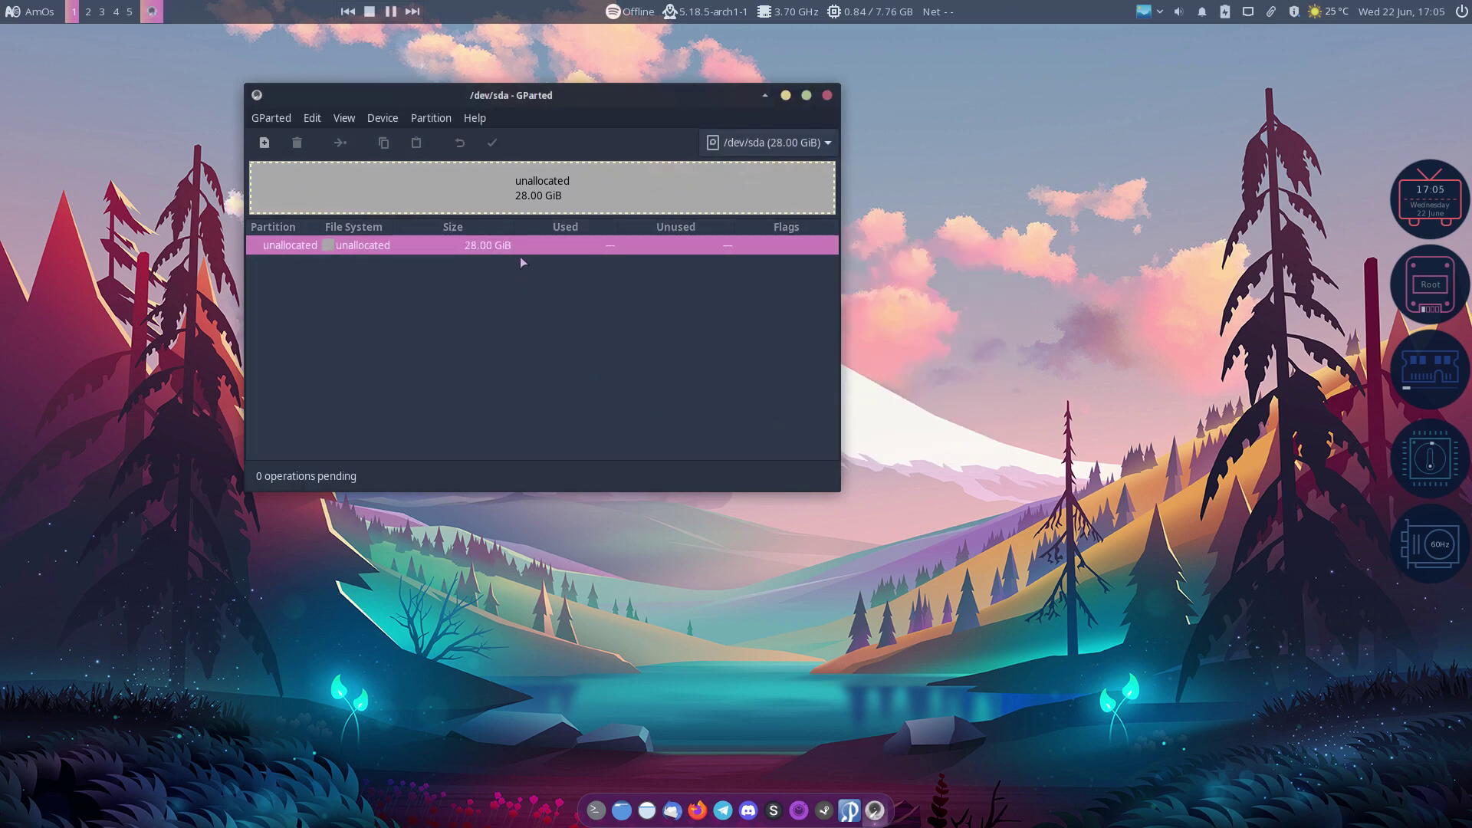
pyautogui.rightClick(488, 247)
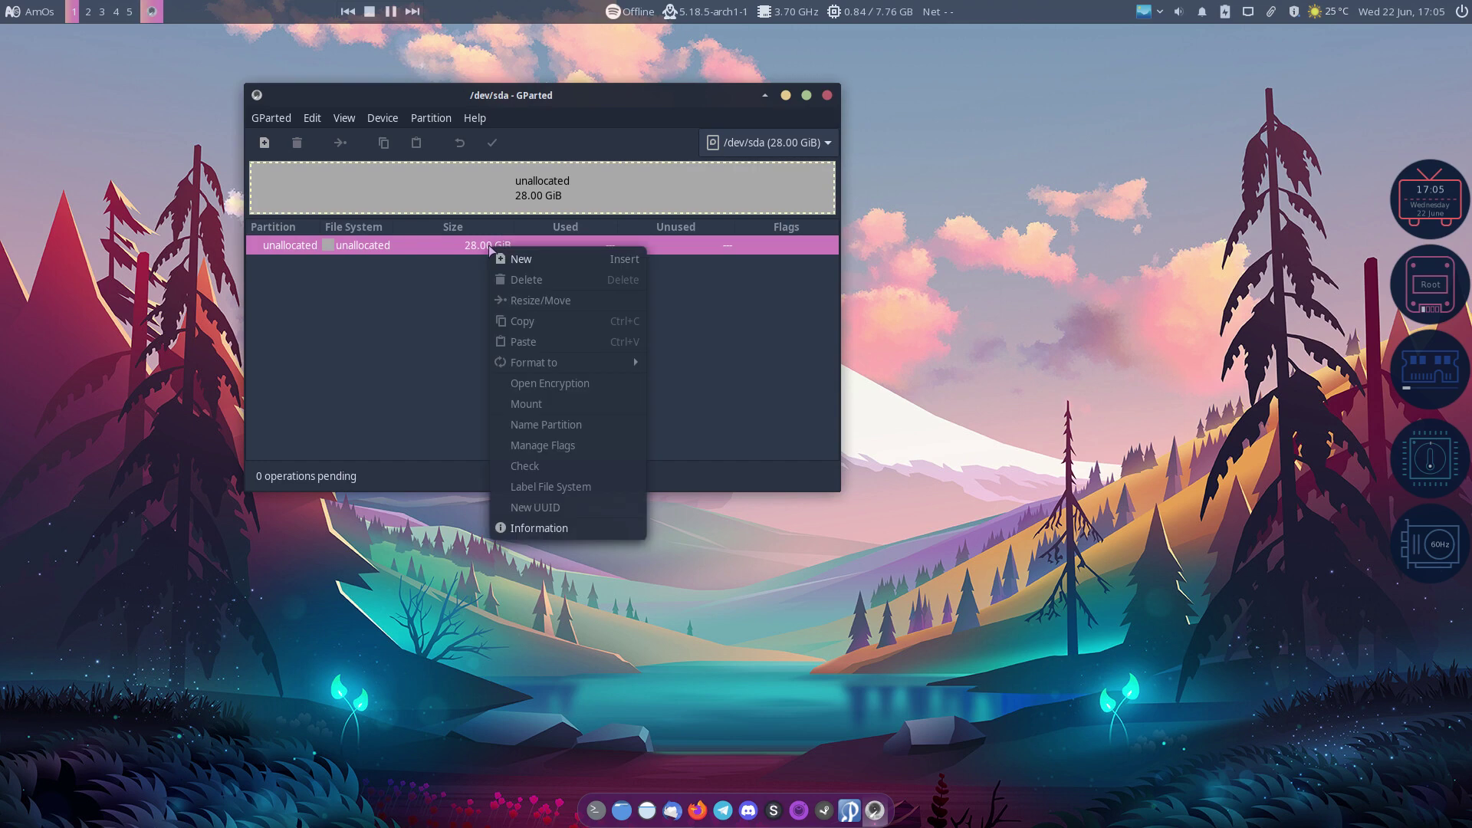
pyautogui.press('Escape')
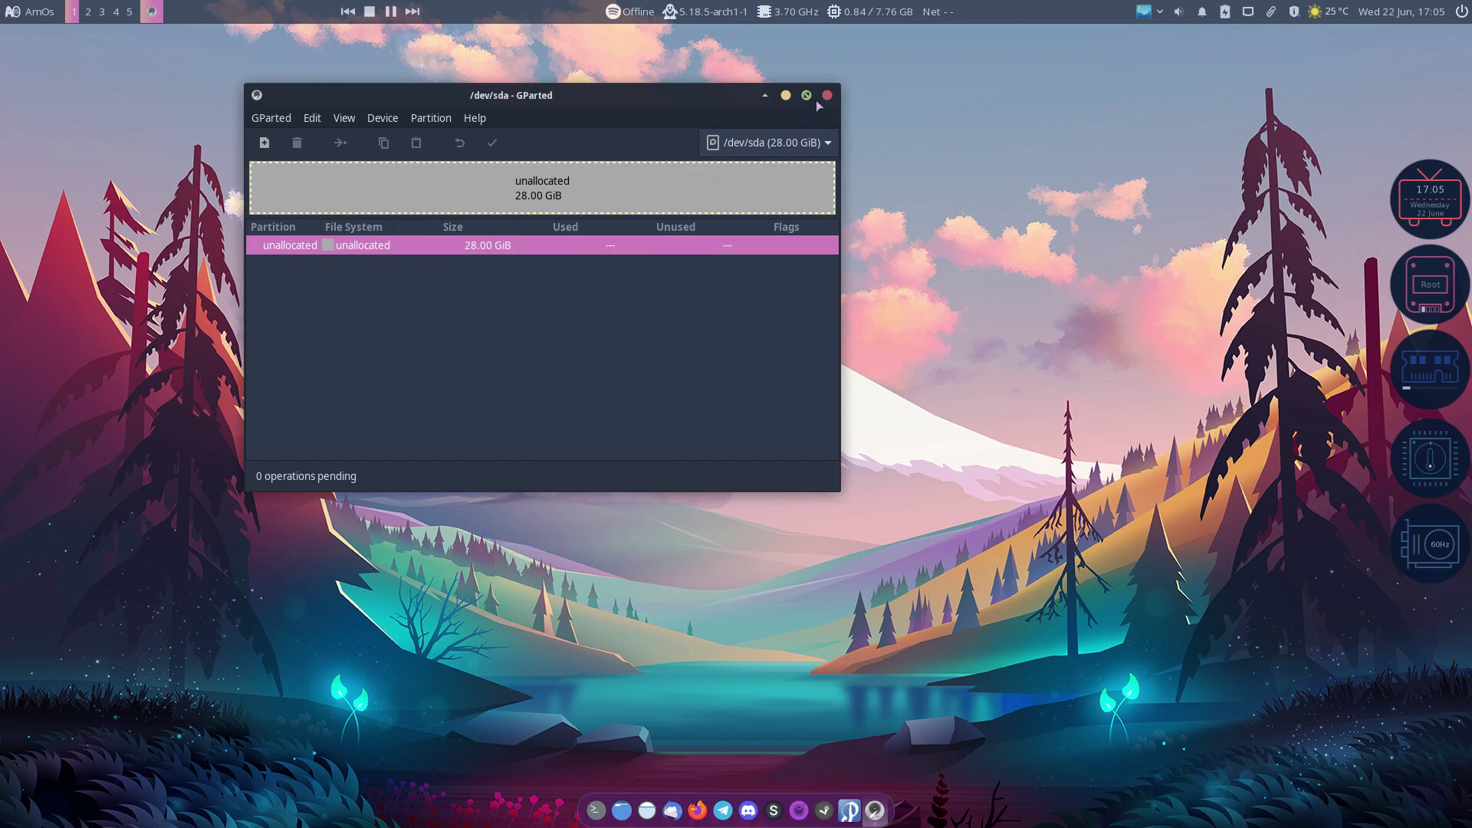
pyautogui.hotkey('ctrl', 'q')
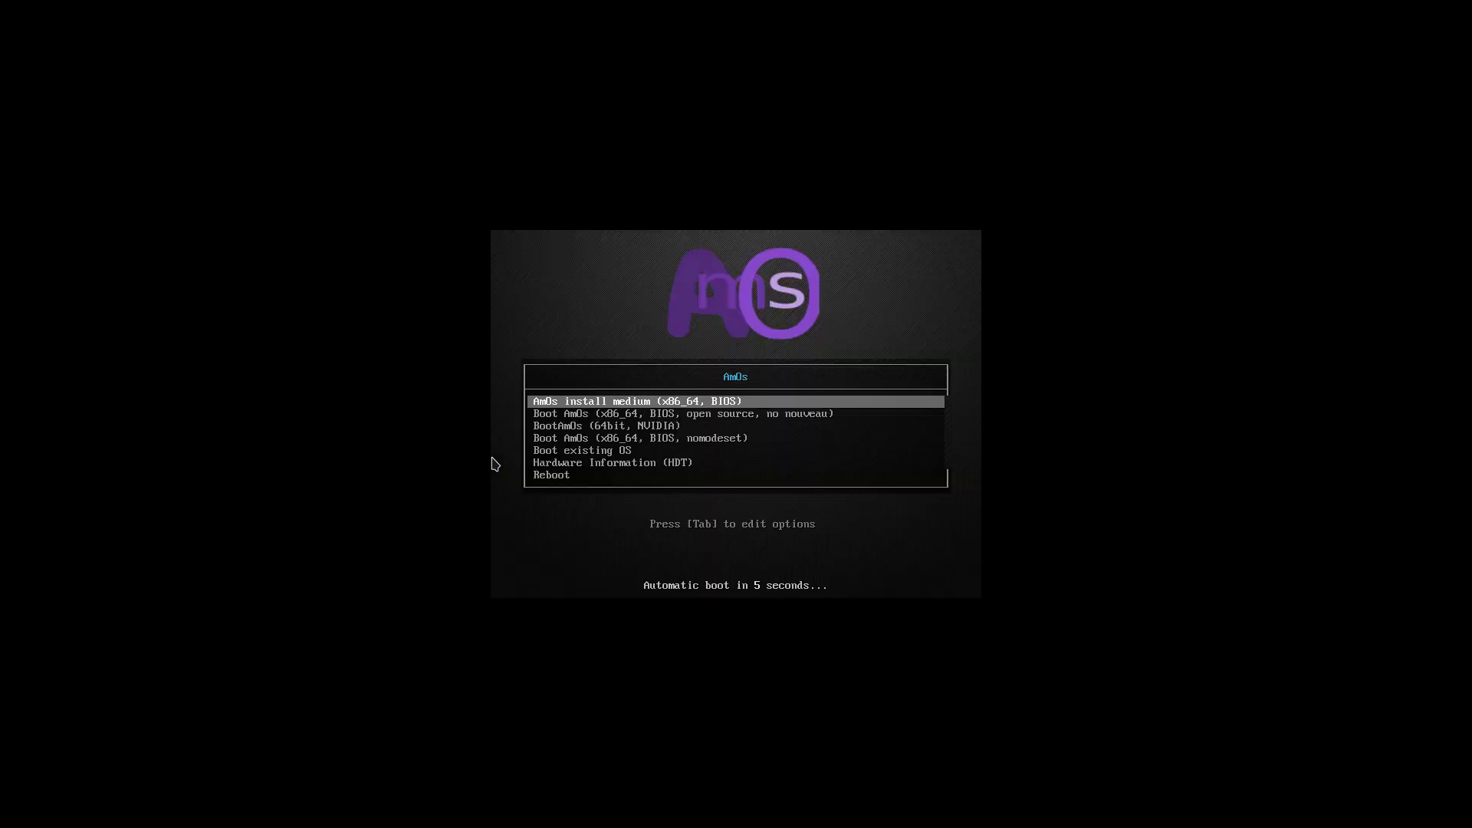
# Step: Restart and boot 'Boot AmOs (x86_64, BIOS, open source, no nouveau)'
pyautogui.press('Return')
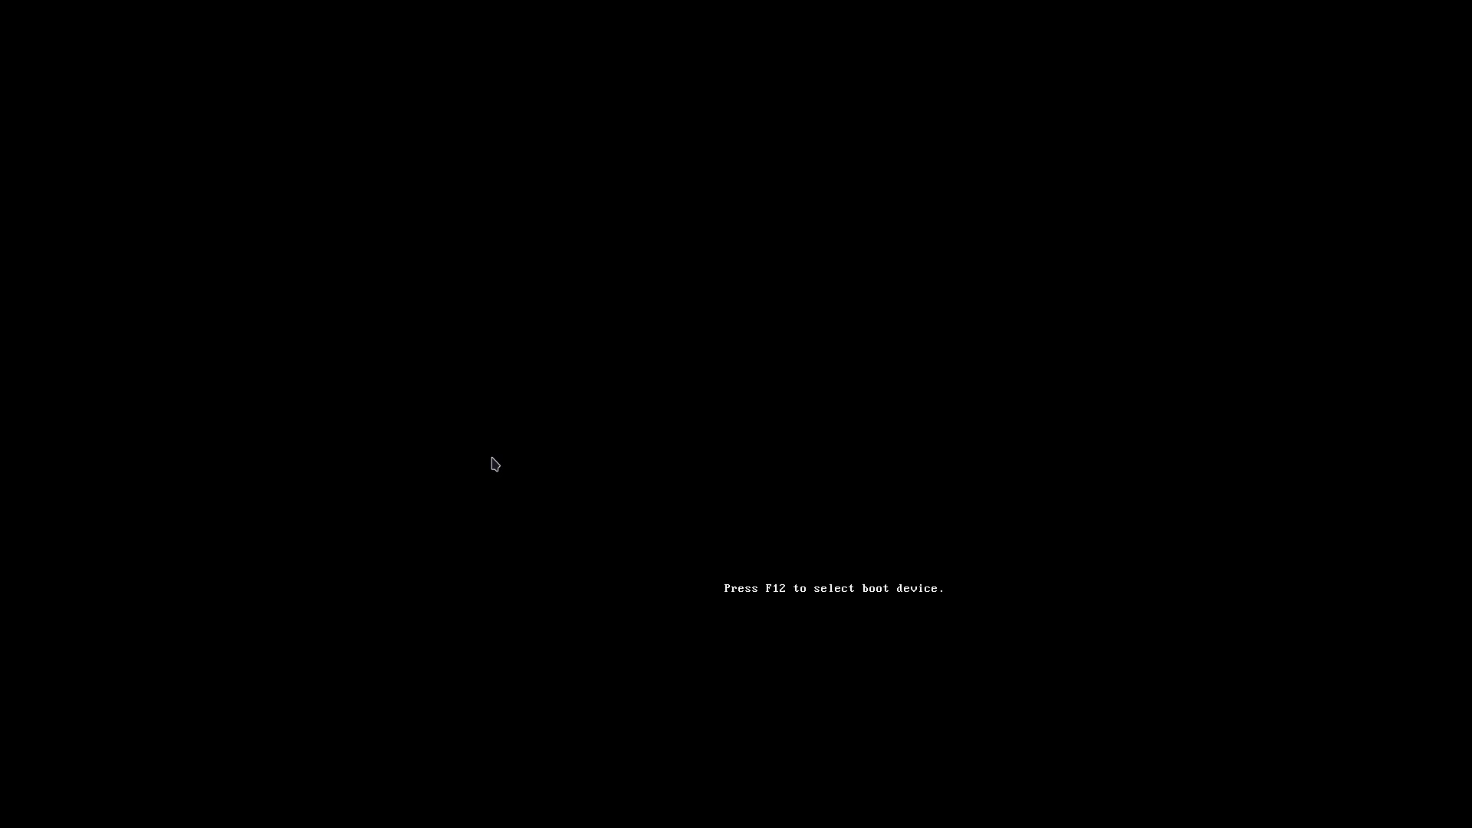
pyautogui.press('Down')
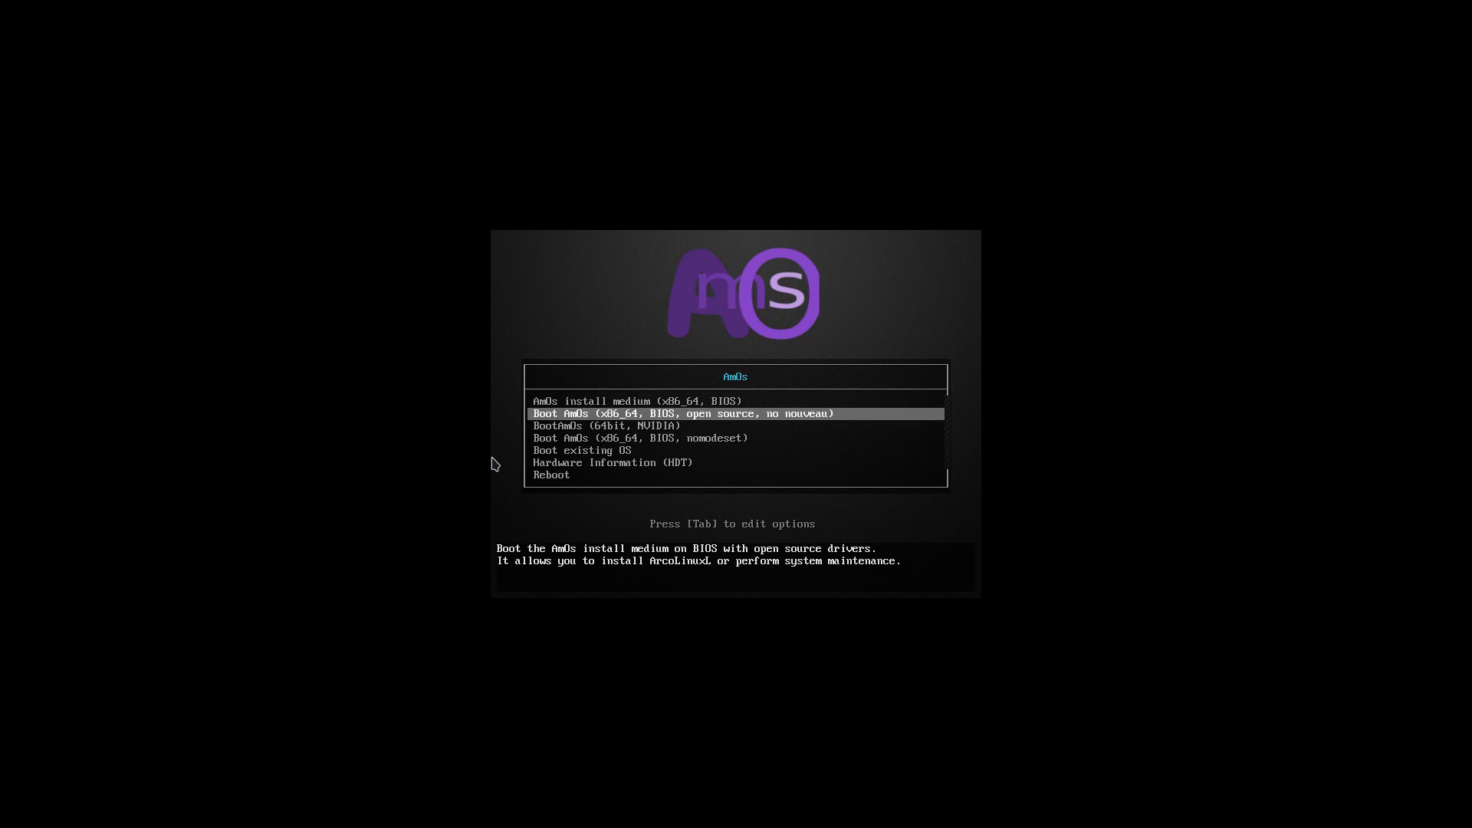
pyautogui.press('Return')
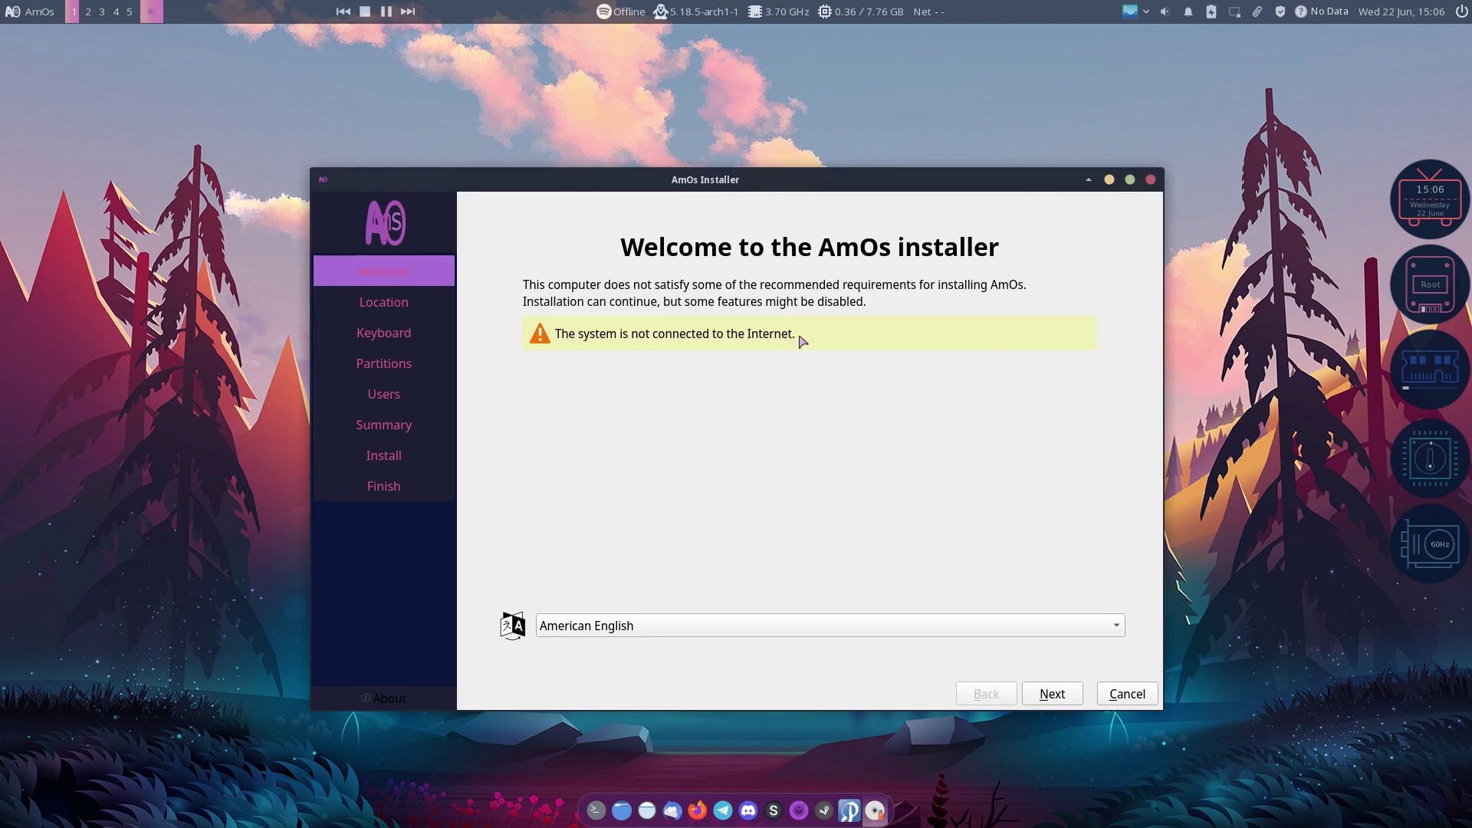
# Step: Set the Brussels timezone, a Belgian keyboard layout, and erase the whole disk
pyautogui.click(1055, 696)
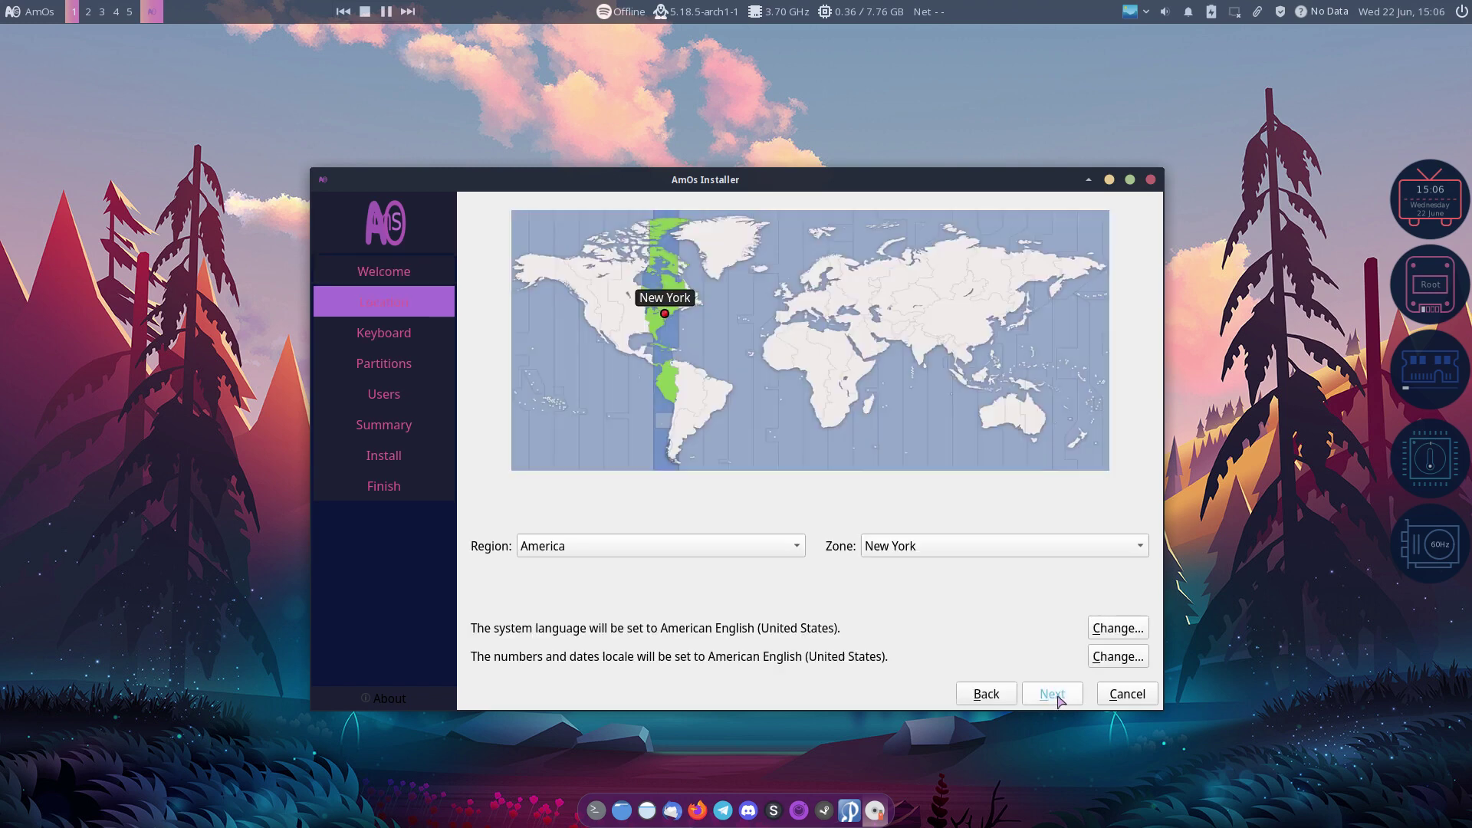
pyautogui.click(792, 305)
pyautogui.click(794, 301)
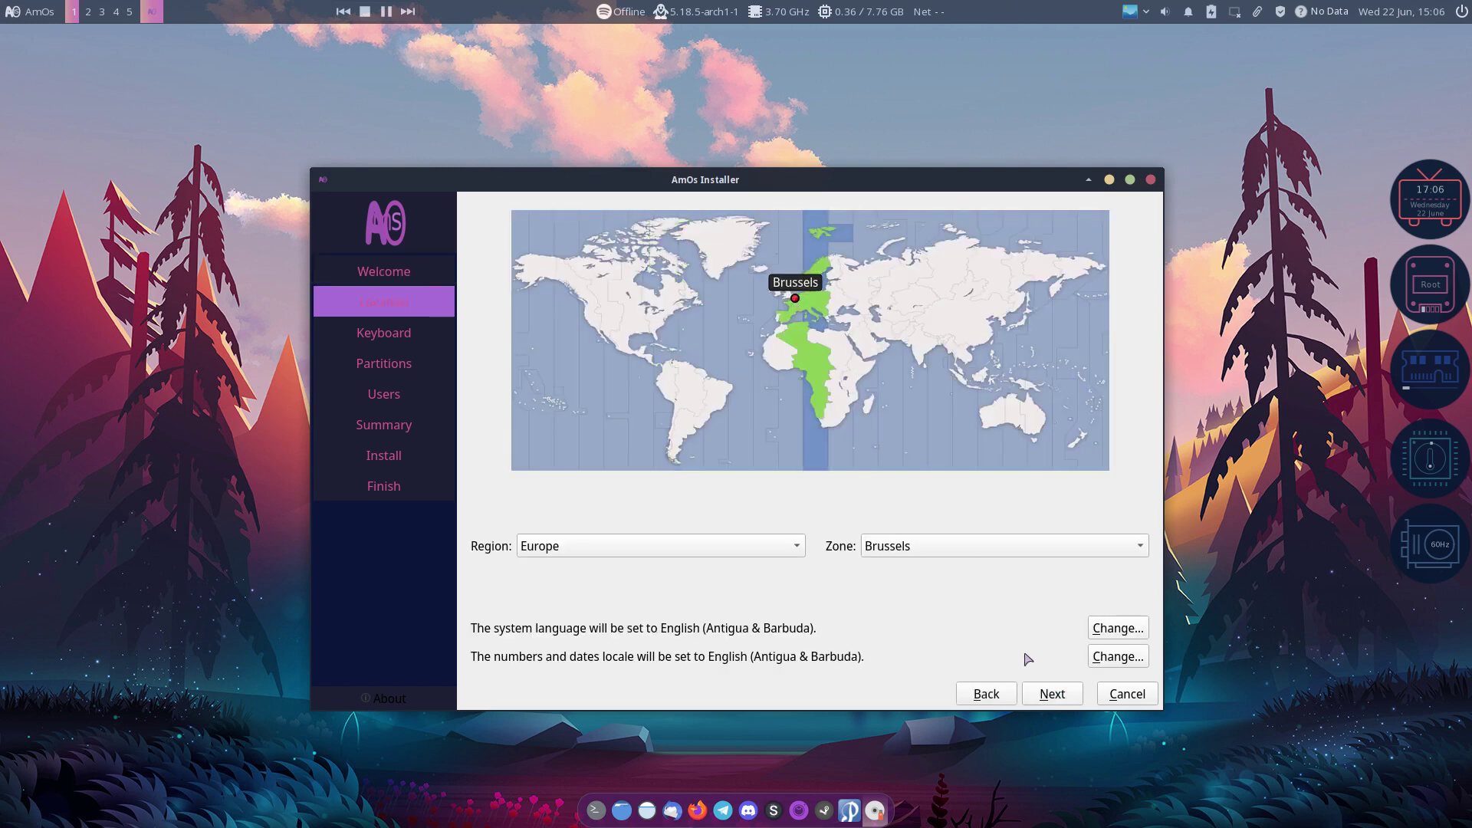
pyautogui.click(1053, 694)
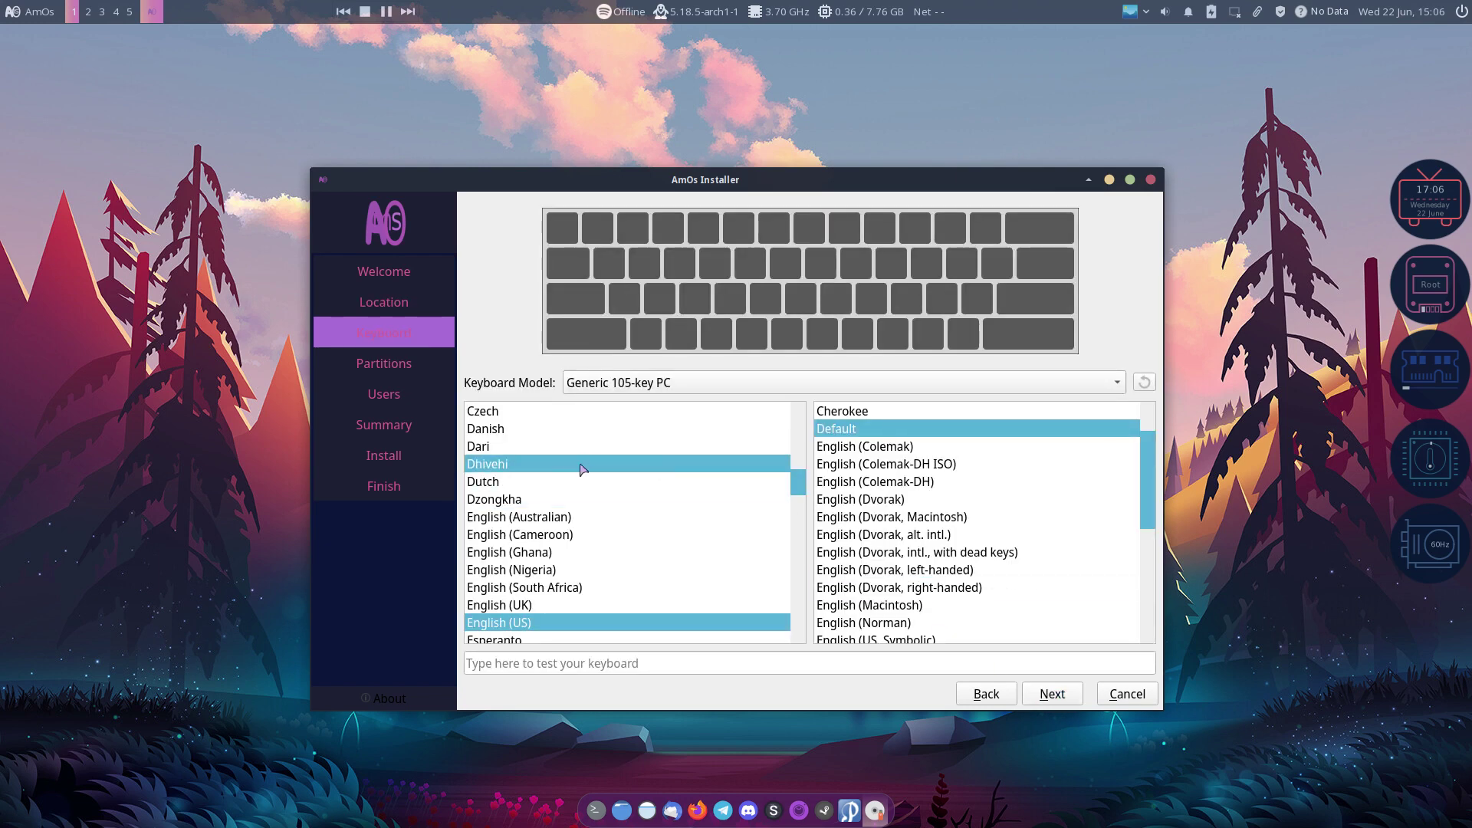
pyautogui.scroll(3, 536, 429)
pyautogui.click(506, 430)
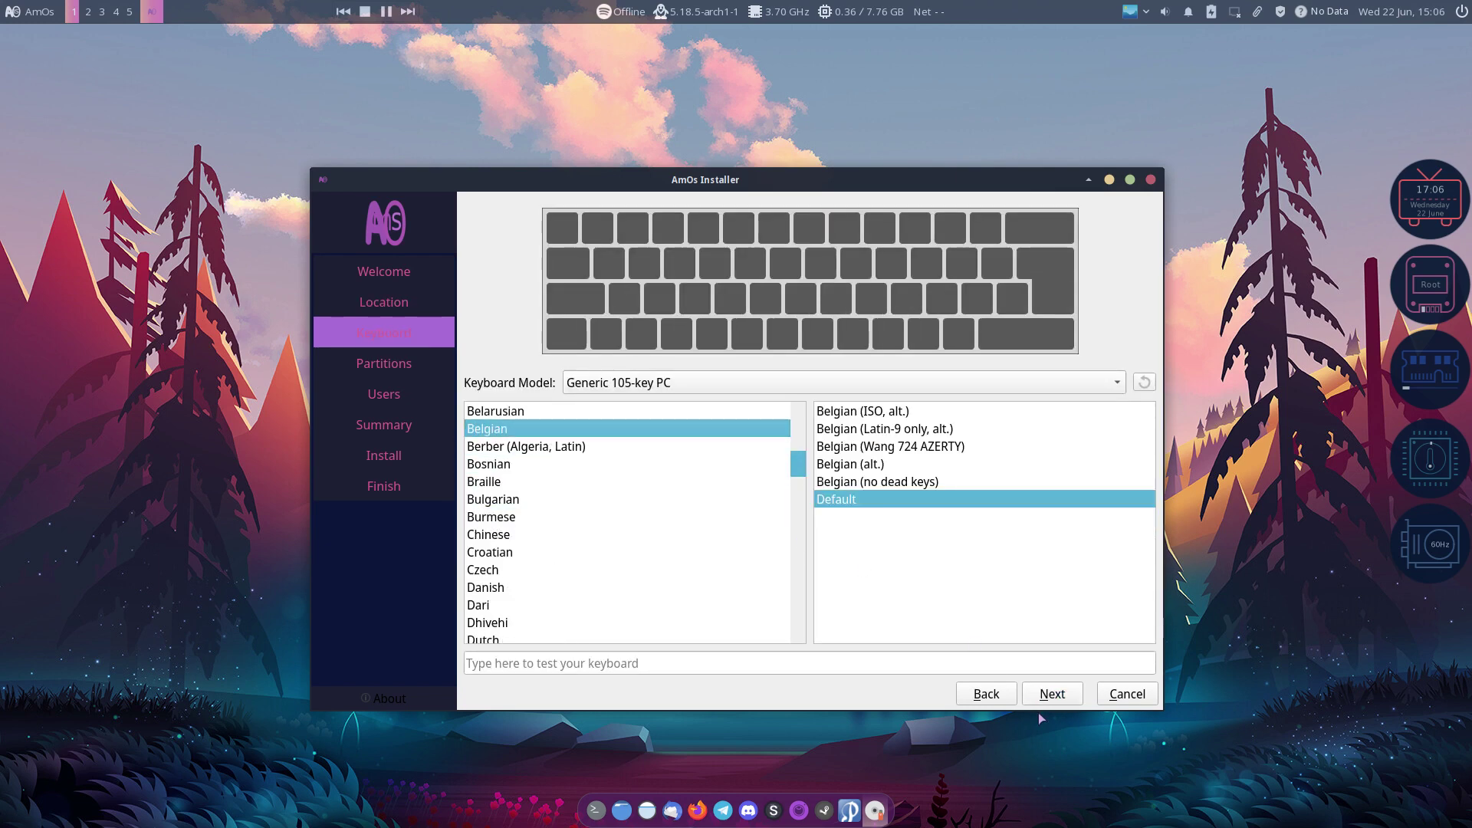
pyautogui.click(1052, 694)
pyautogui.click(605, 296)
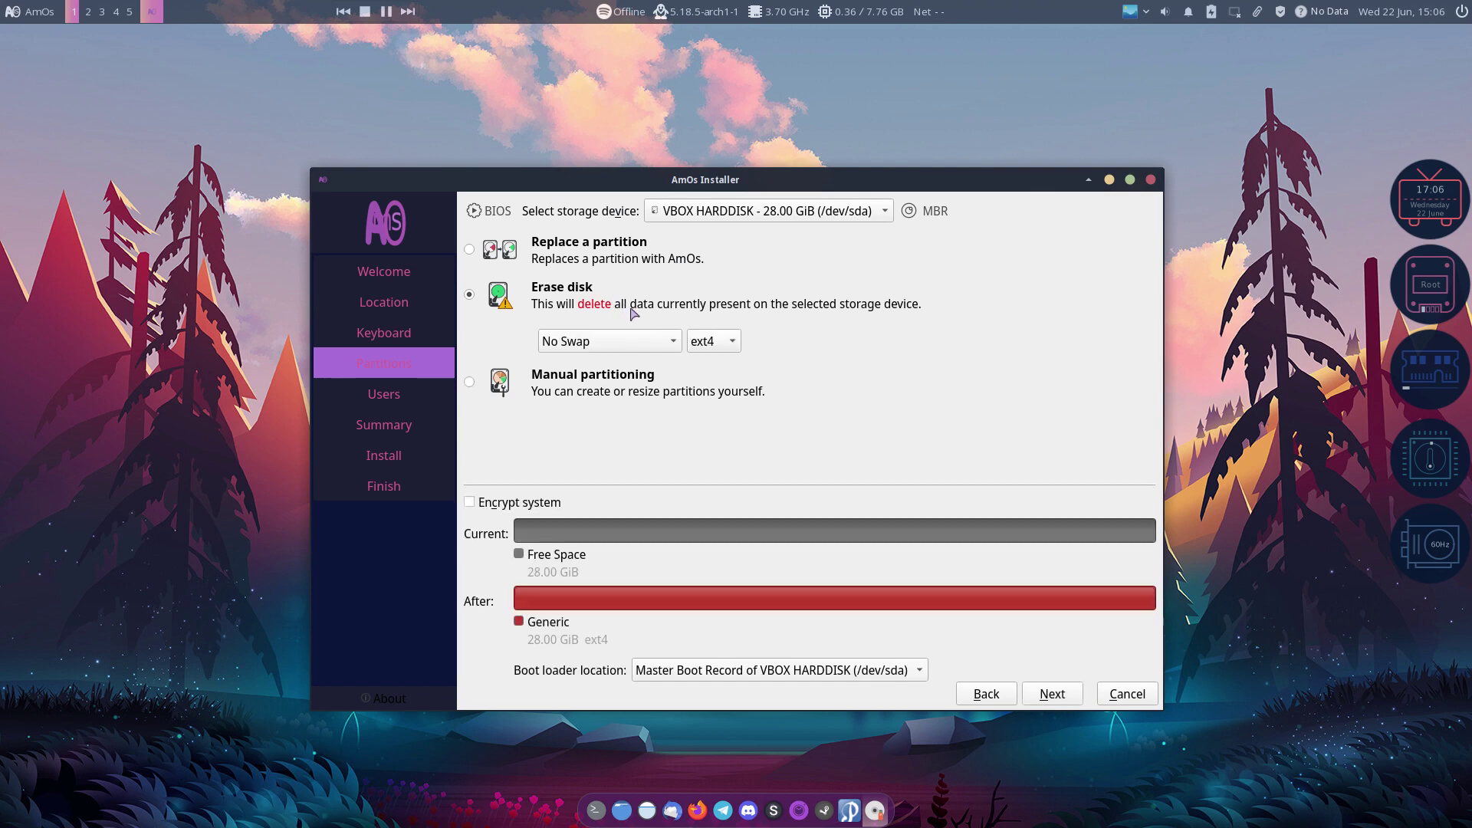
pyautogui.click(1050, 694)
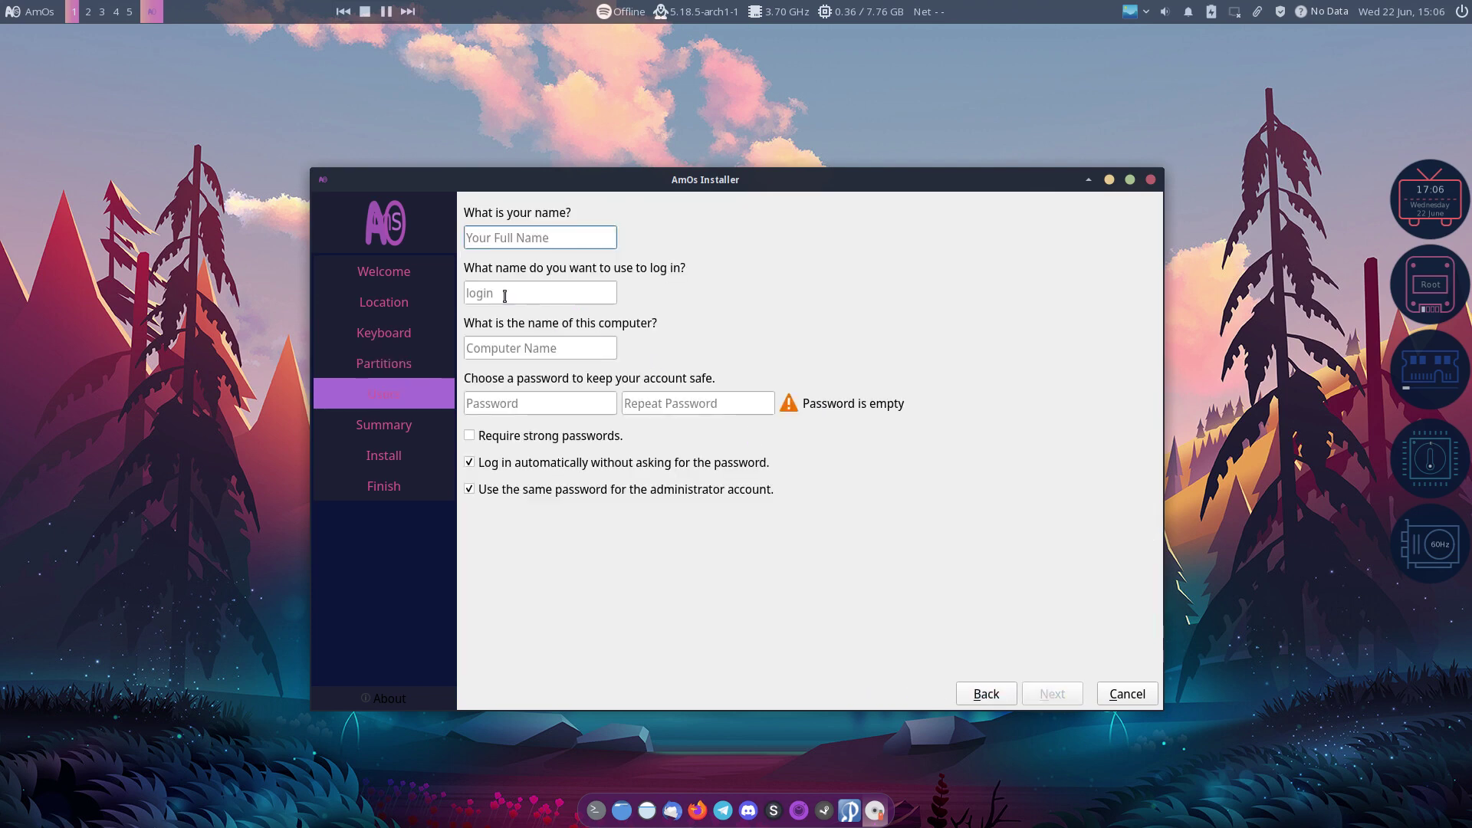
# Step: Enter the user name and password, disable strong passwords, and proceed to install
pyautogui.press('Tab')
pyautogui.press('Tab')
pyautogui.press('Tab')
pyautogui.press('Tab')
pyautogui.press('Tab')
pyautogui.press('space')
pyautogui.press('Tab')
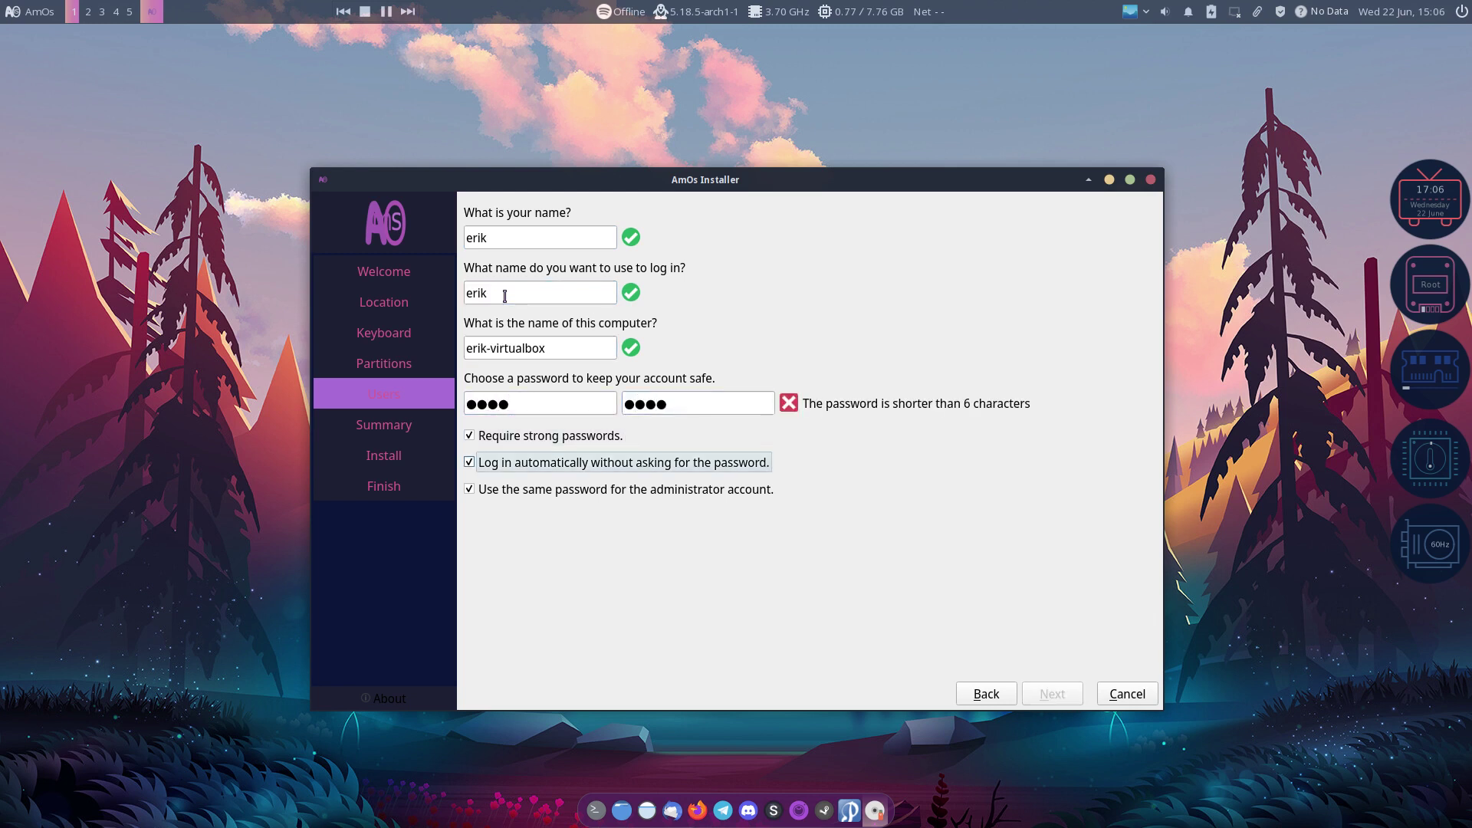
pyautogui.click(549, 441)
pyautogui.click(1024, 695)
pyautogui.click(1058, 713)
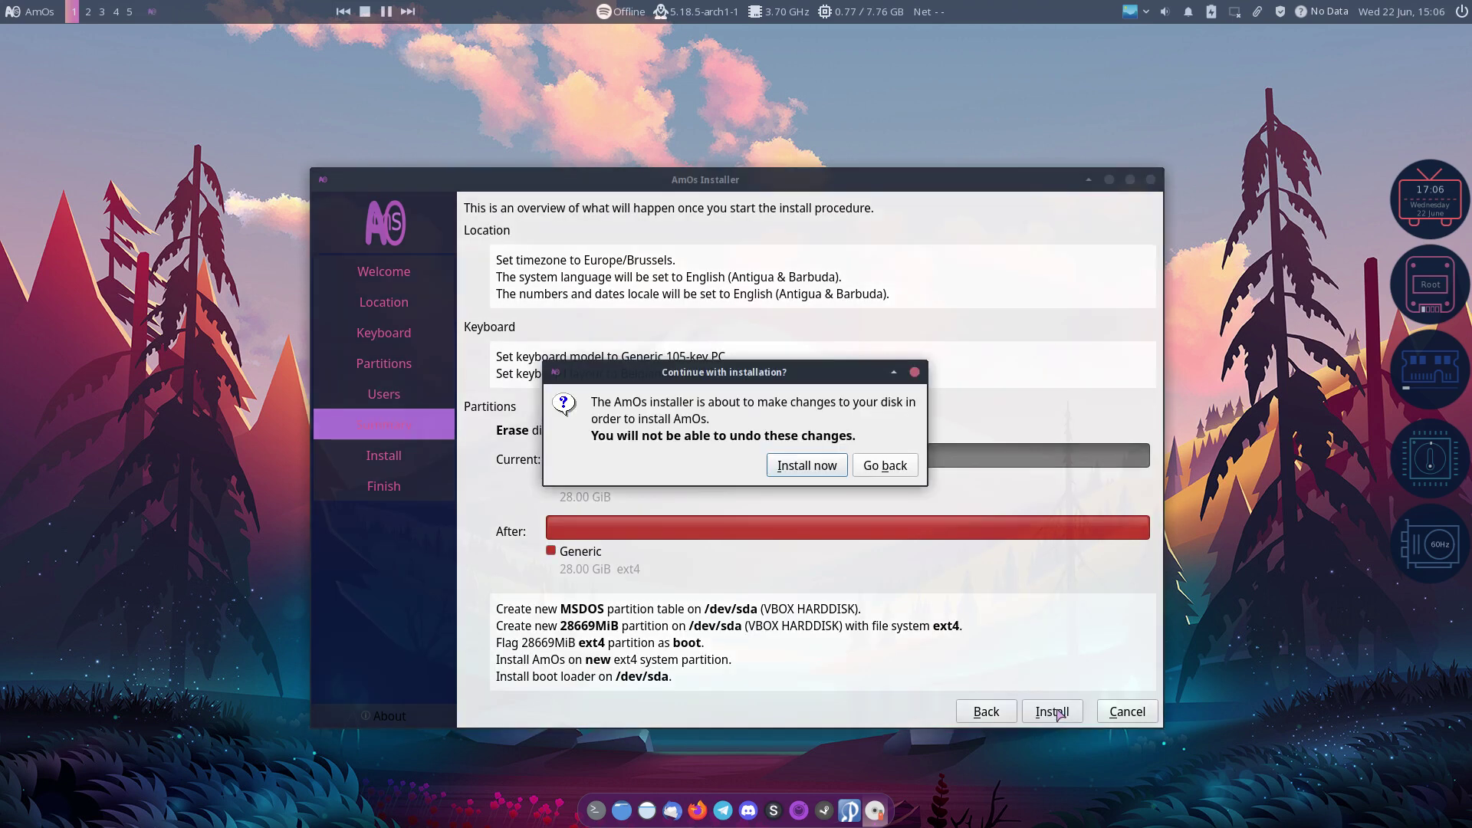
# Step: Confirm installing with a disk erase and move the installer window aside
pyautogui.click(828, 469)
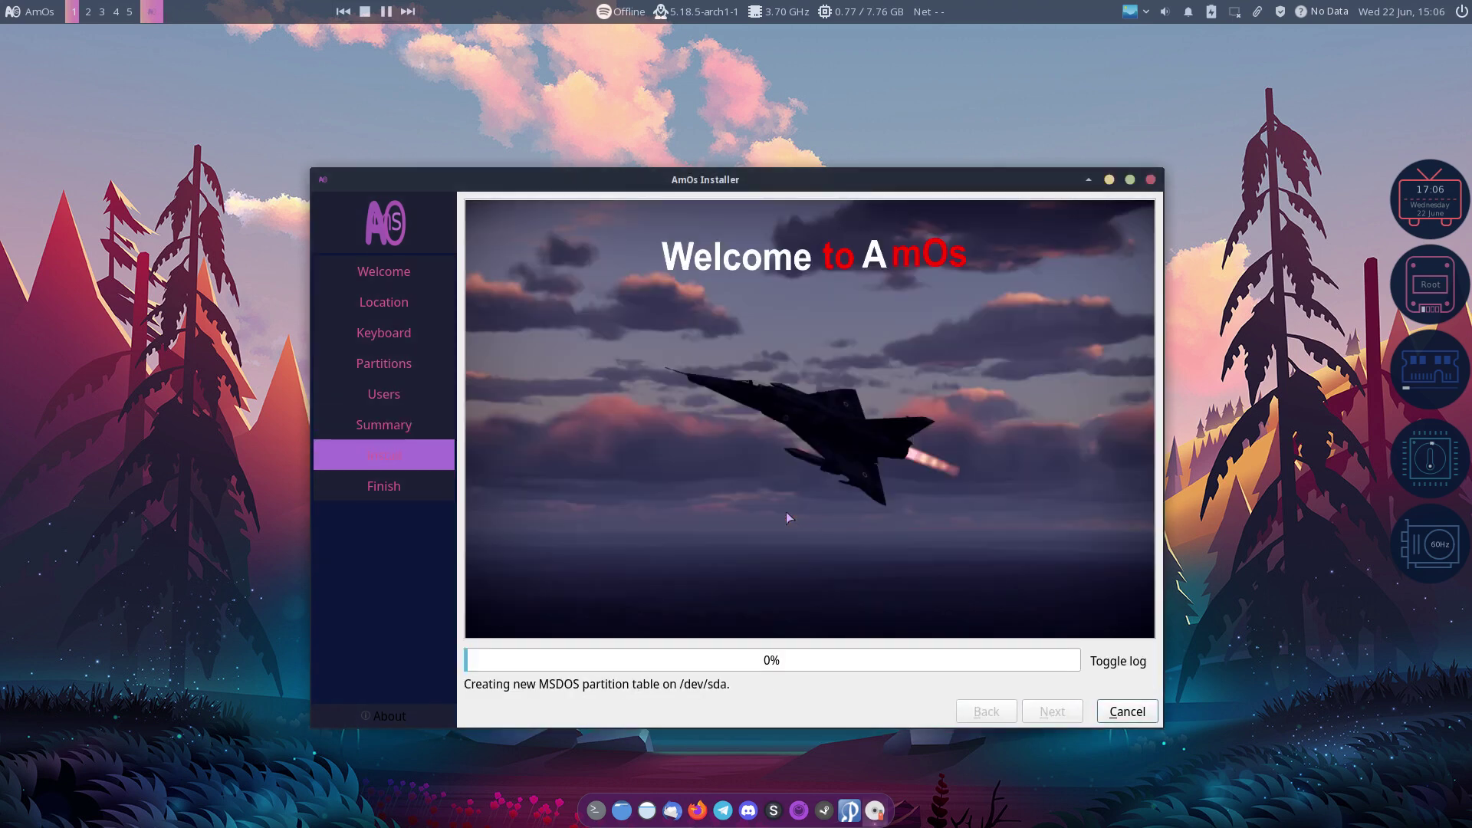
pyautogui.moveTo(937, 178); pyautogui.dragTo(777, 109)
pyautogui.rightClick(1198, 284)
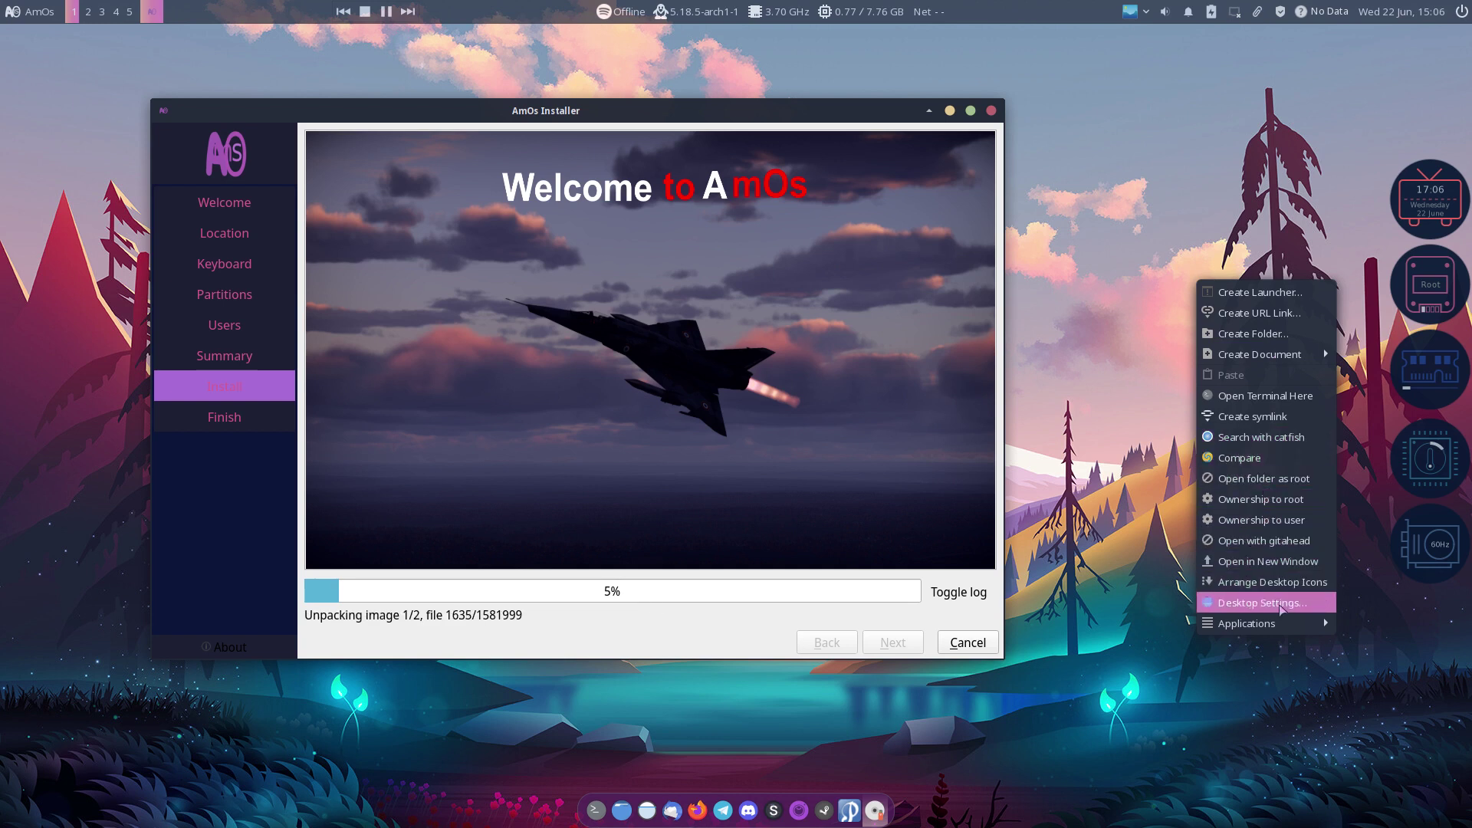
pyautogui.moveTo(1287, 632)
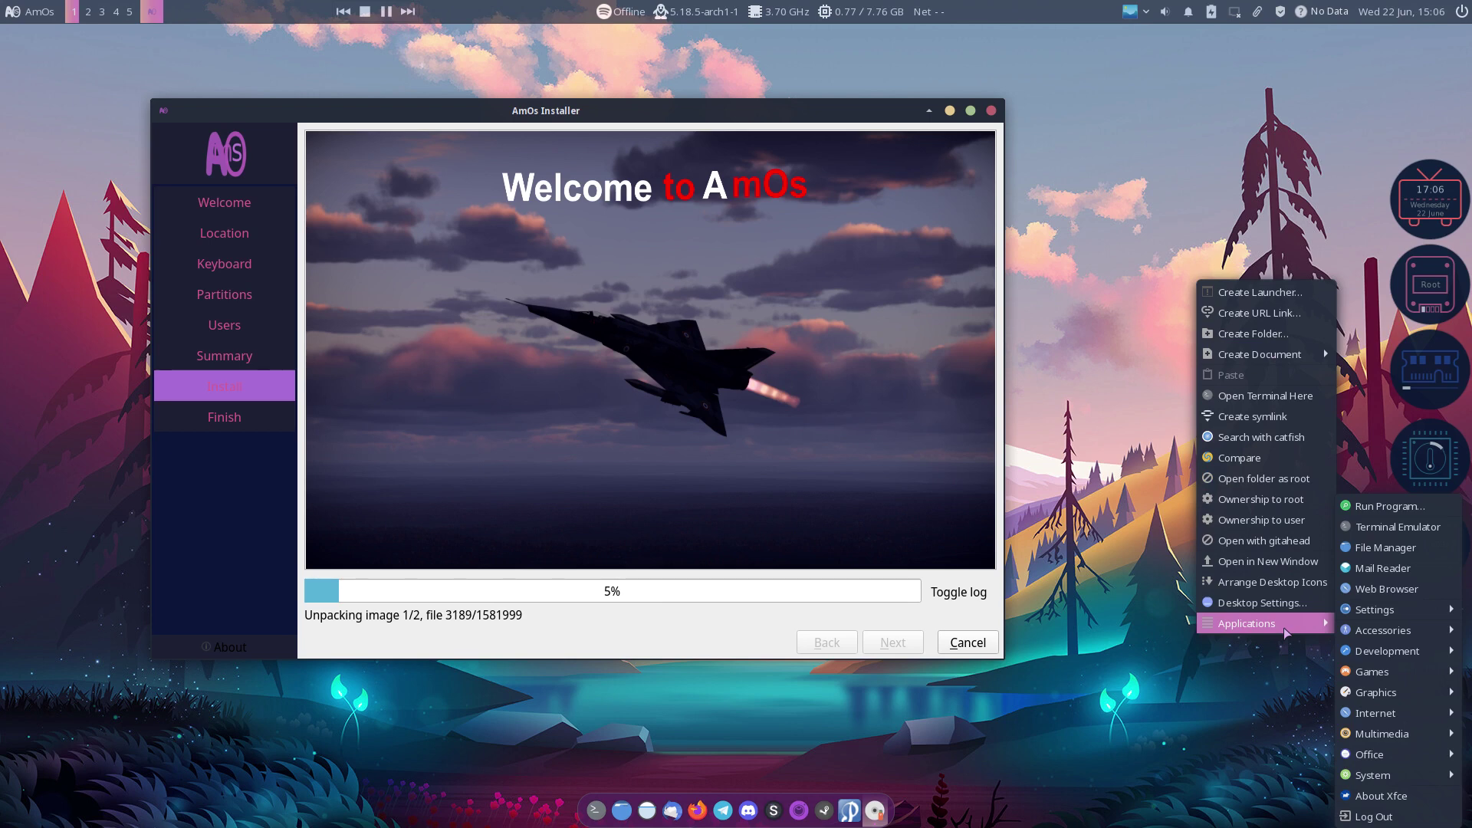
pyautogui.click(1128, 593)
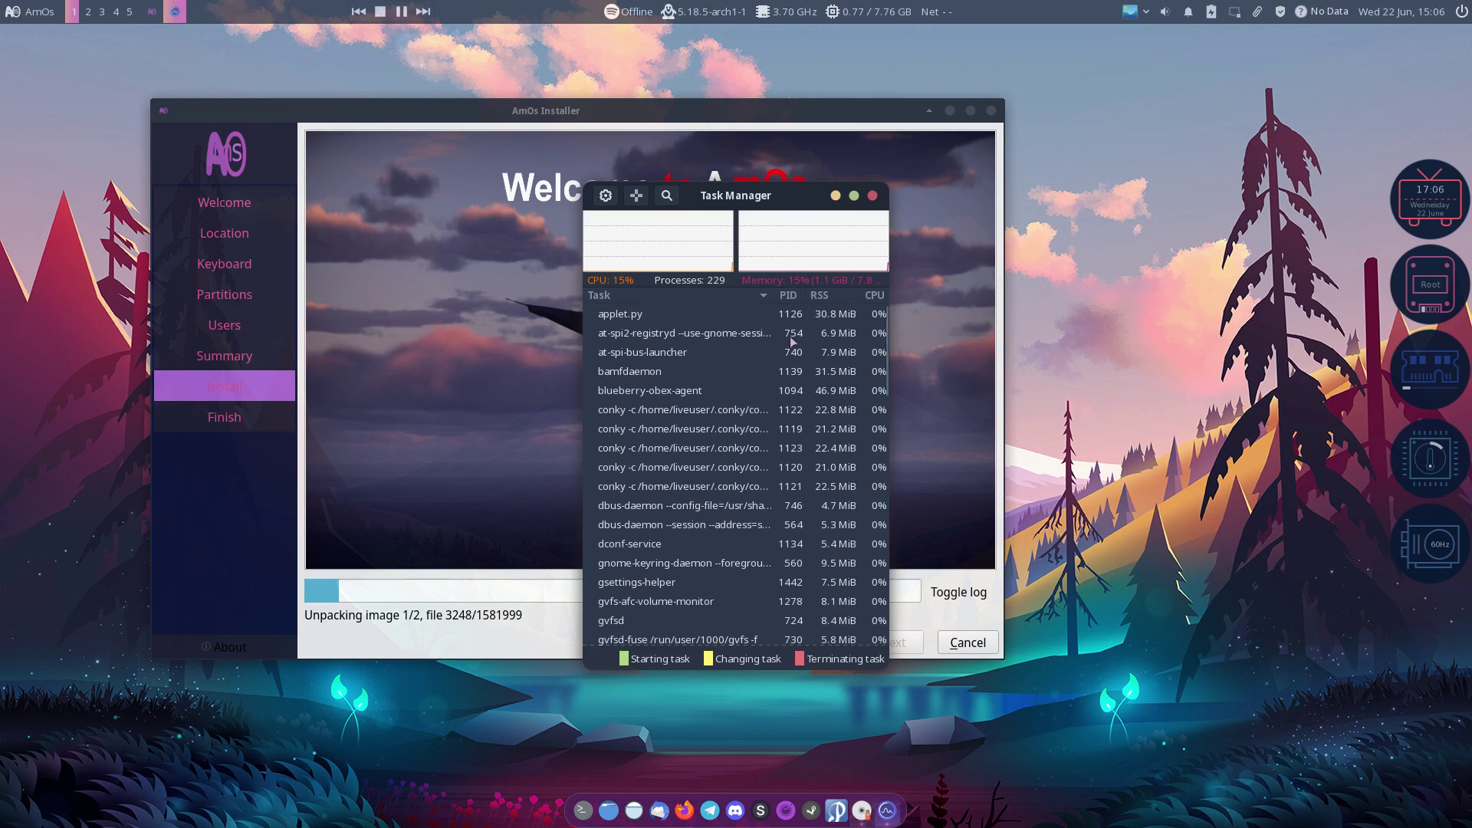
pyautogui.hotkey('ctrl', 'f')
pyautogui.write('conk')
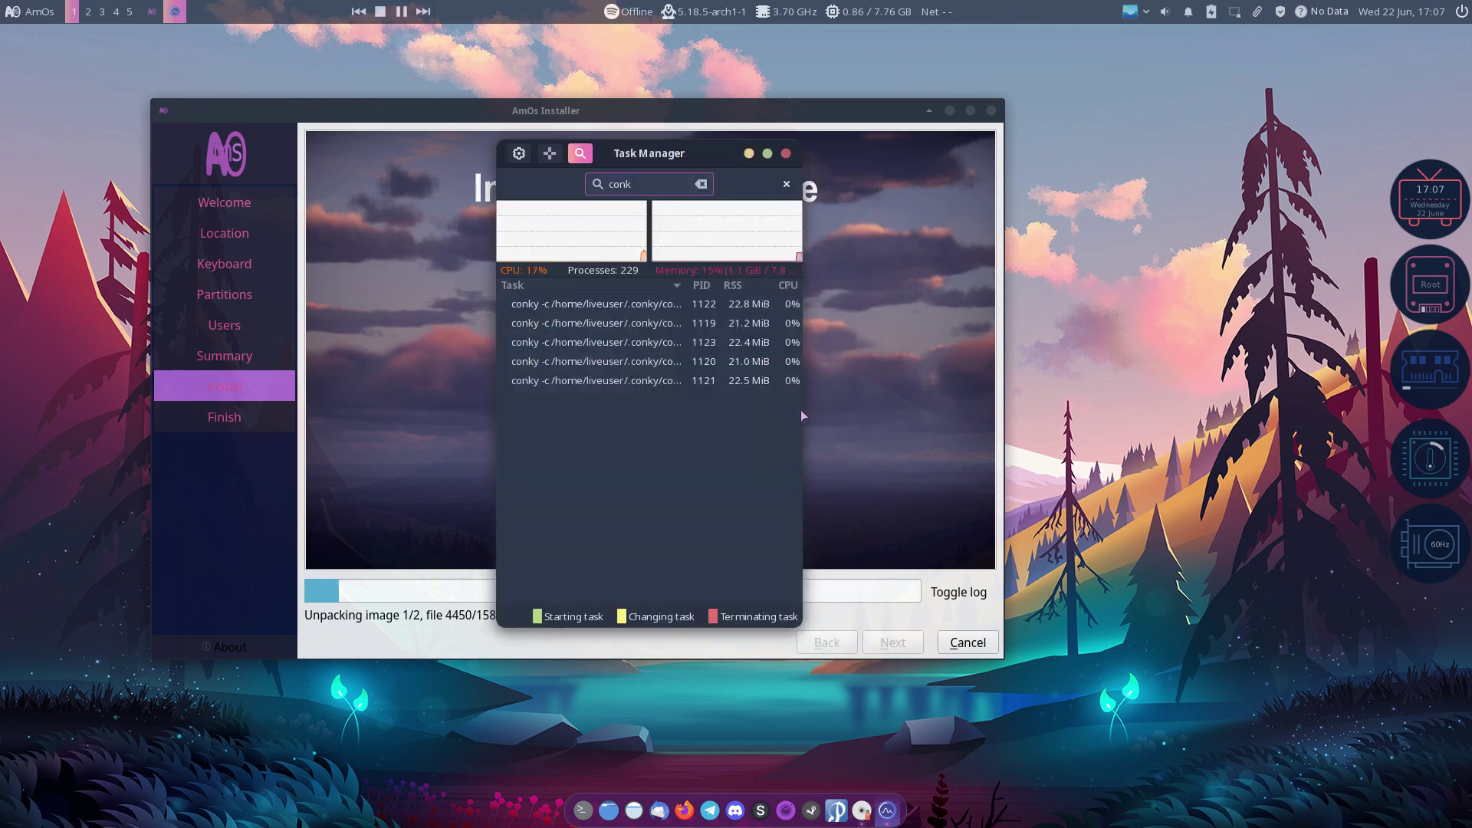
pyautogui.moveTo(802, 409); pyautogui.dragTo(1156, 429)
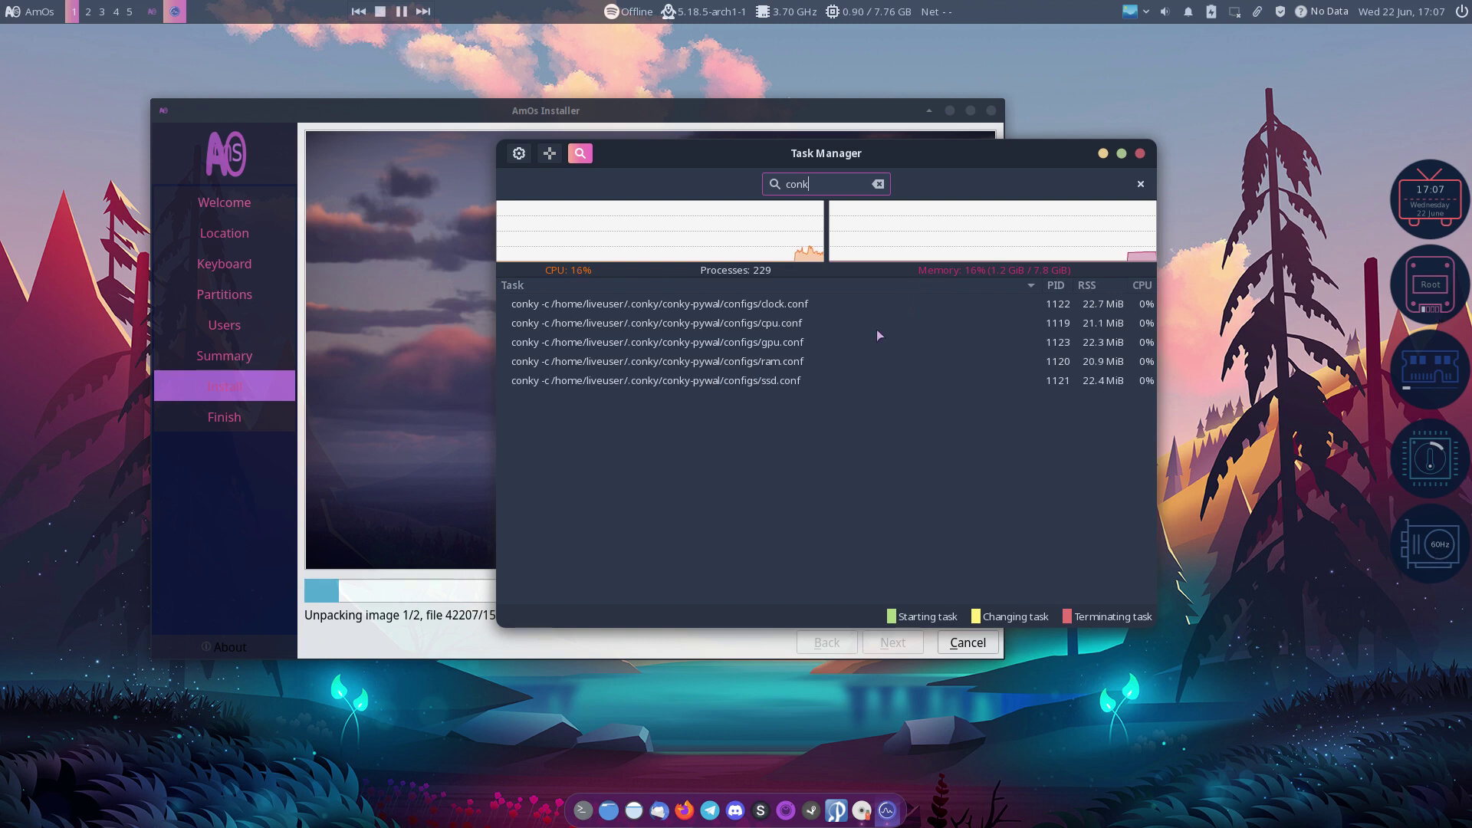
# Step: Close Task Manager and open Settings Manager, centred and enlarged to show every category
pyautogui.click(1140, 154)
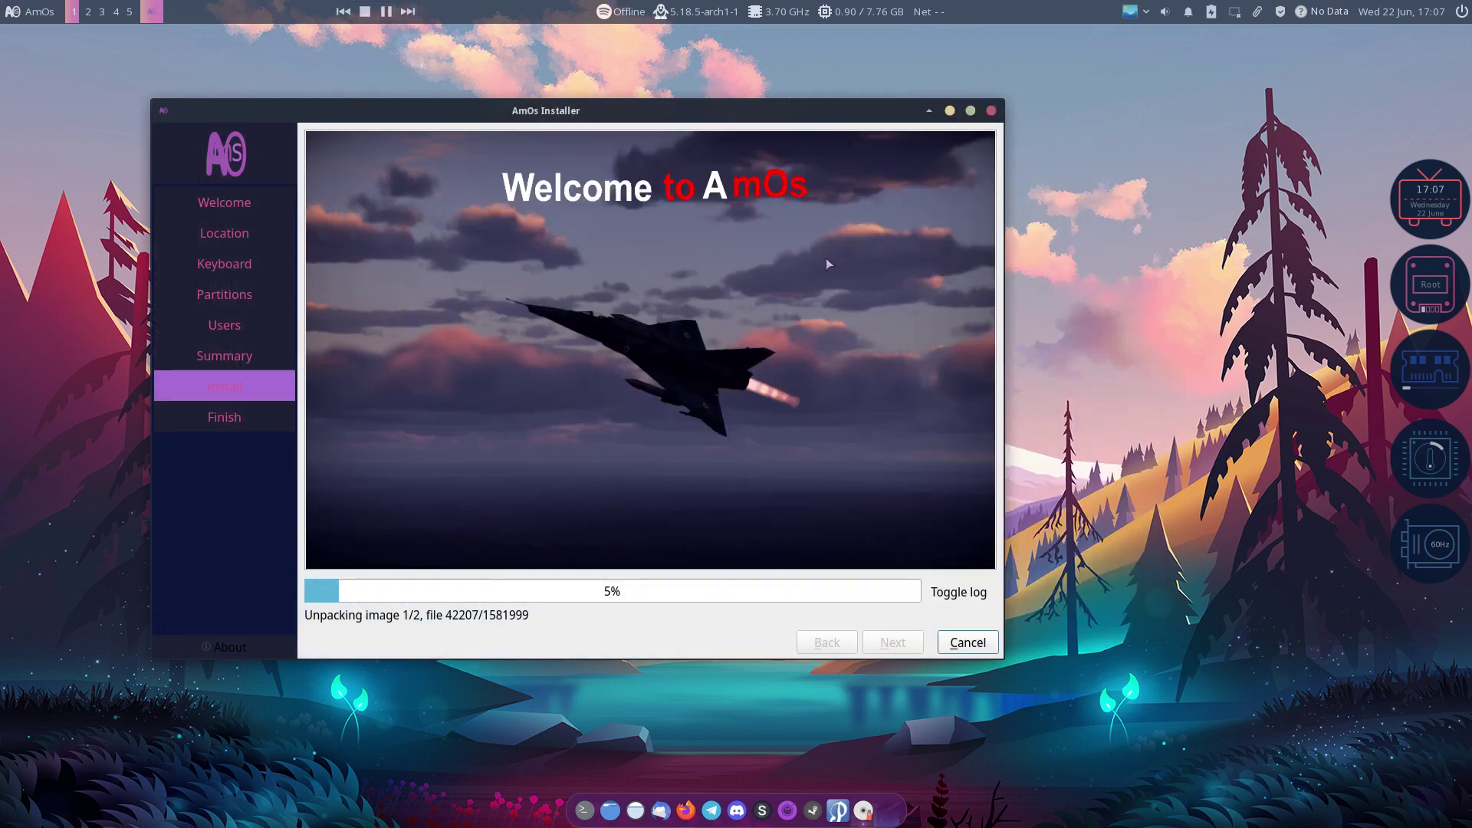
pyautogui.moveTo(566, 113); pyautogui.dragTo(566, 113)
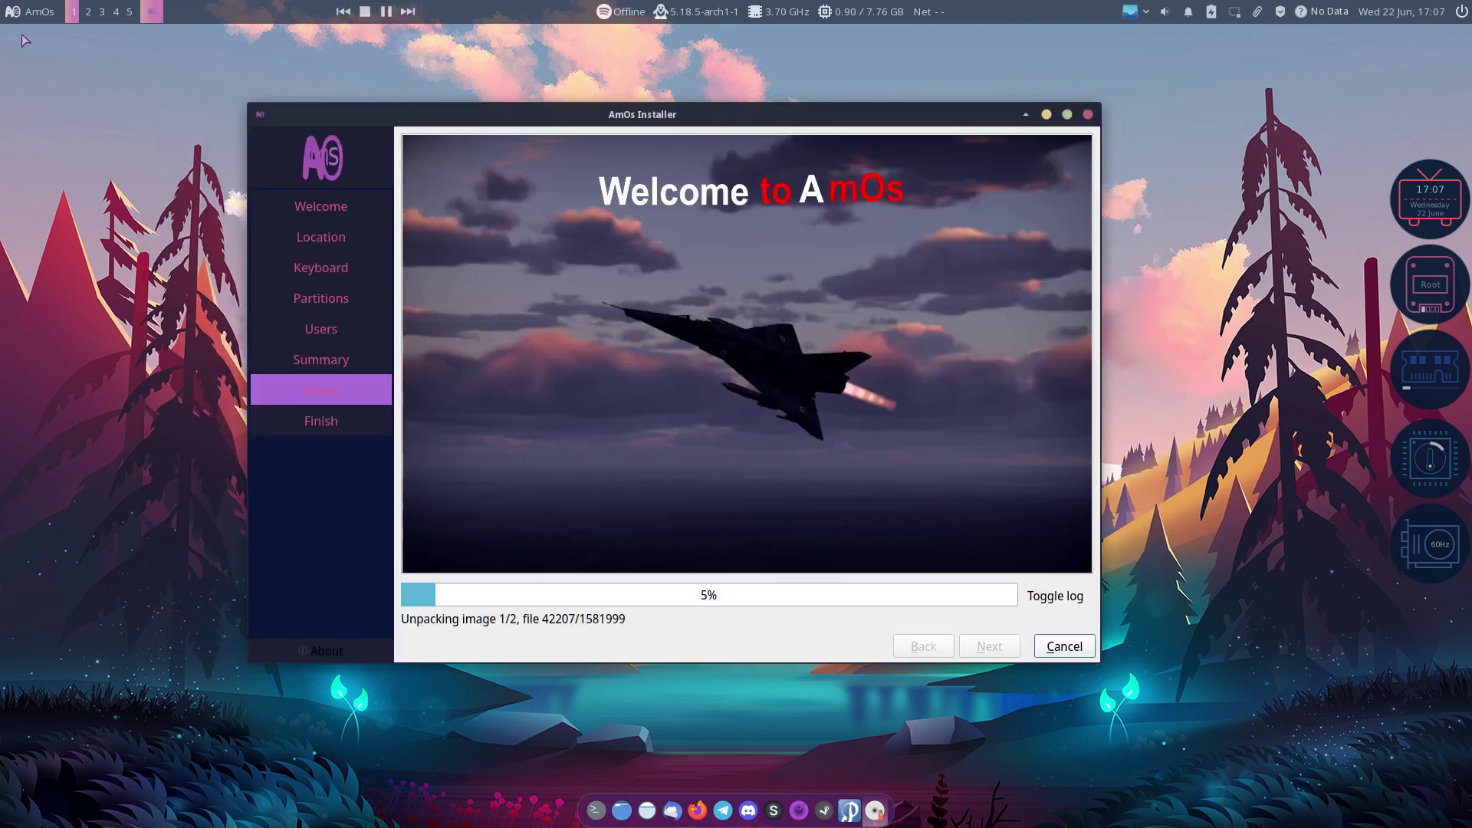
pyautogui.click(31, 11)
pyautogui.click(28, 73)
pyautogui.click(389, 173)
pyautogui.moveTo(1220, 283); pyautogui.dragTo(743, 182)
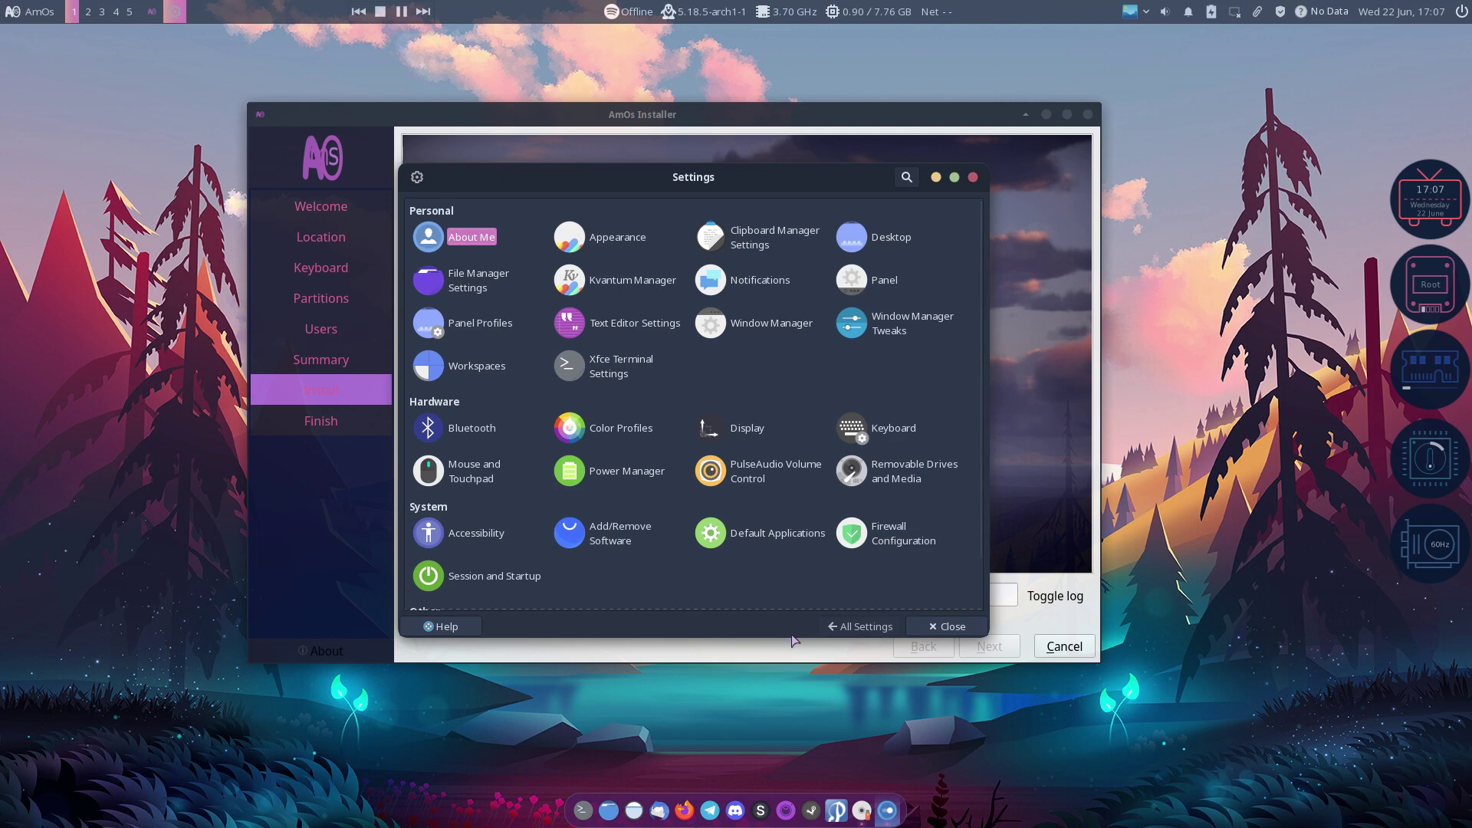
pyautogui.moveTo(795, 636); pyautogui.dragTo(806, 753)
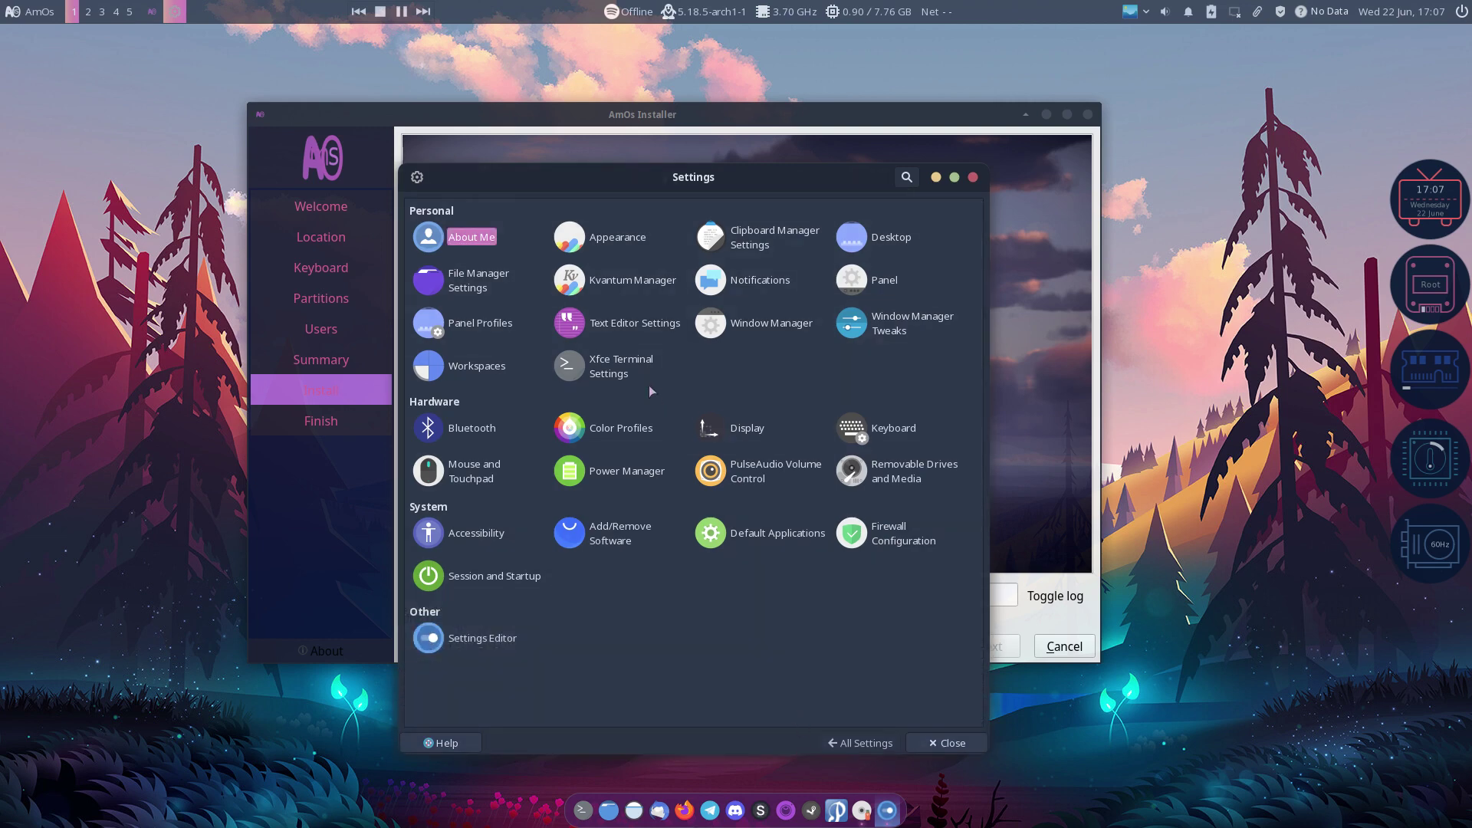
# Step: Open Appearance and scroll through the available icon themes
pyautogui.click(583, 242)
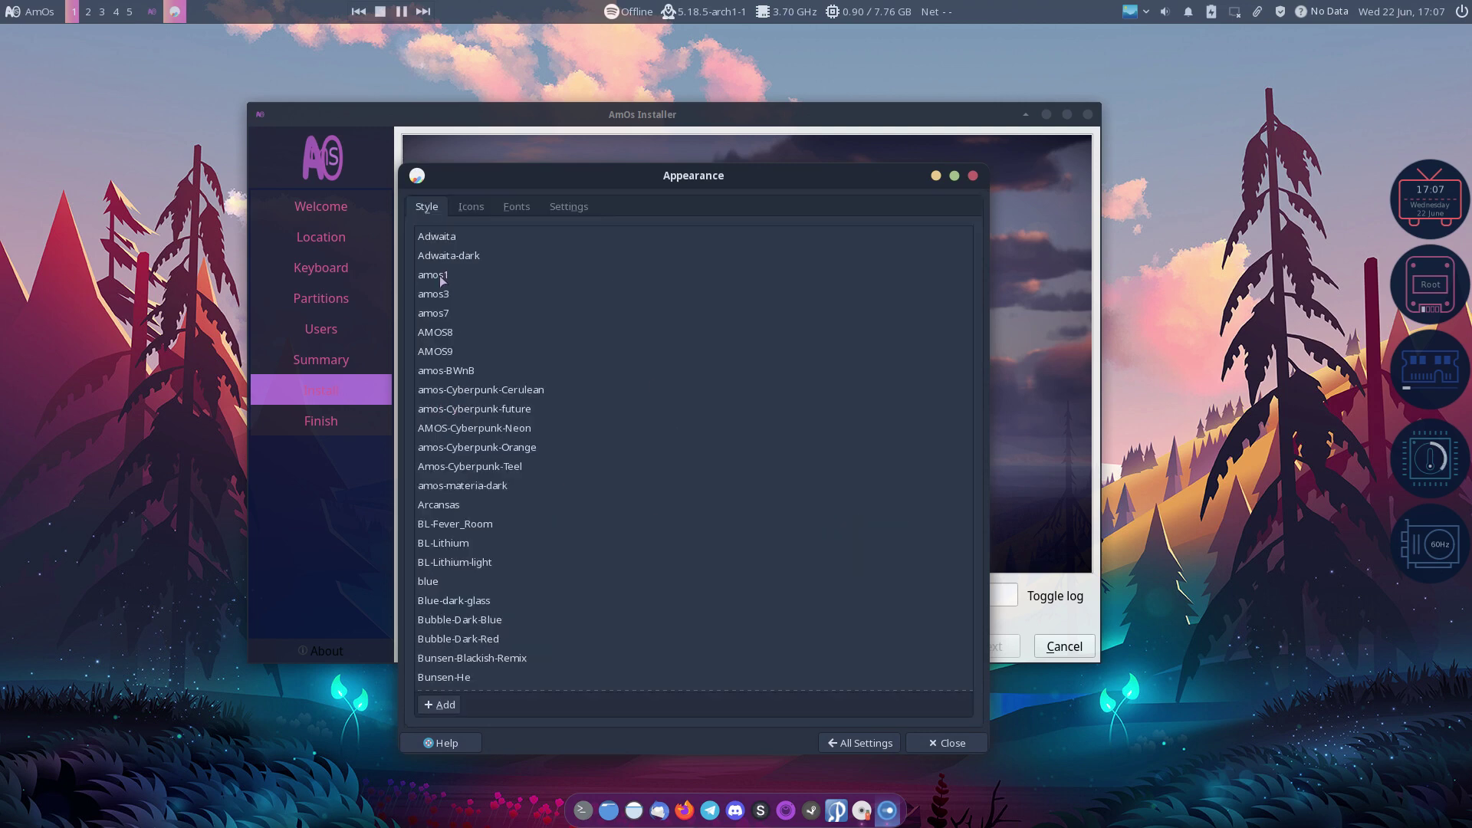
pyautogui.click(471, 207)
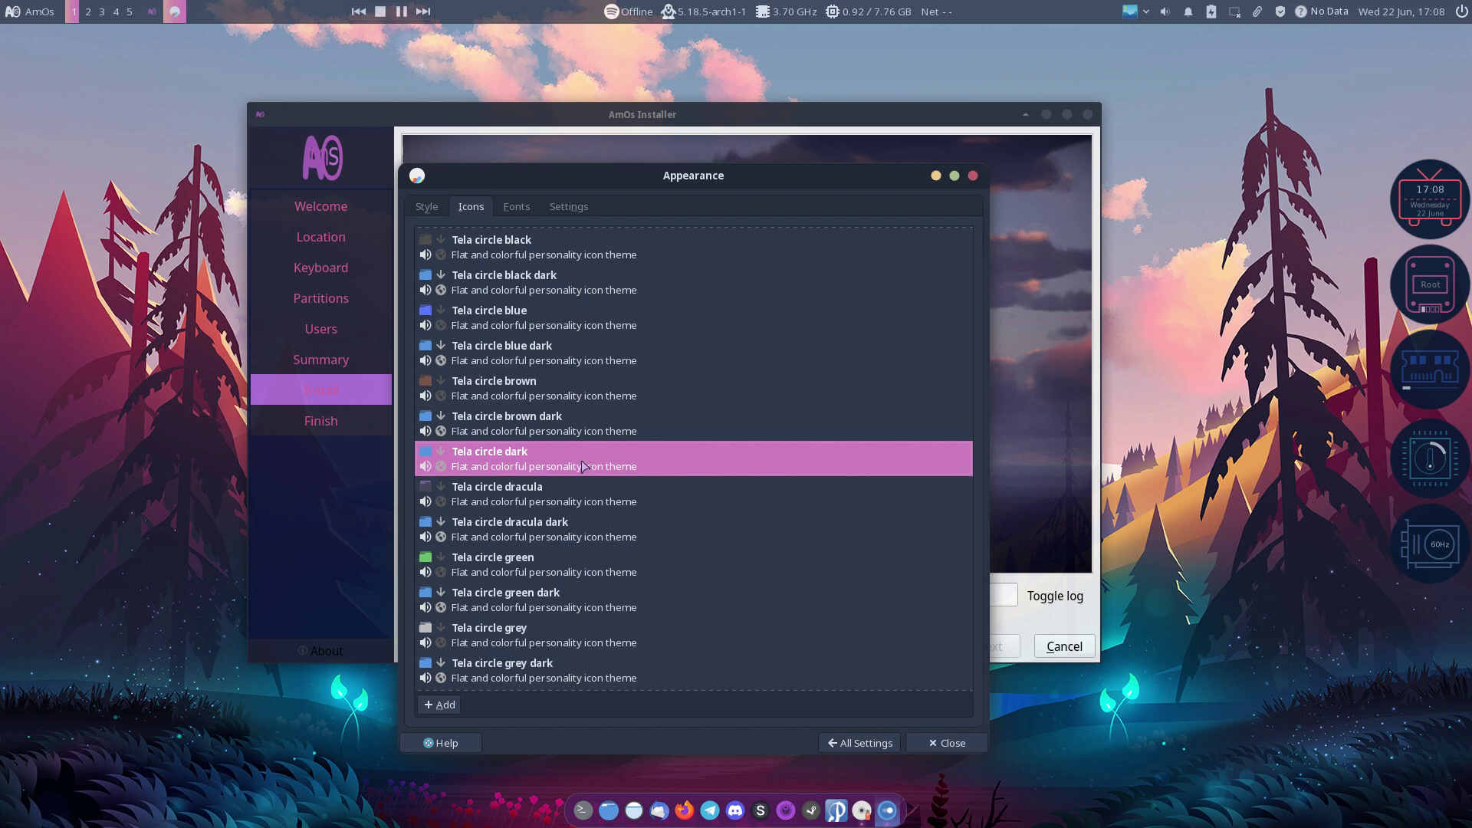
pyautogui.scroll(2, 583, 465)
pyautogui.scroll(4, 583, 465)
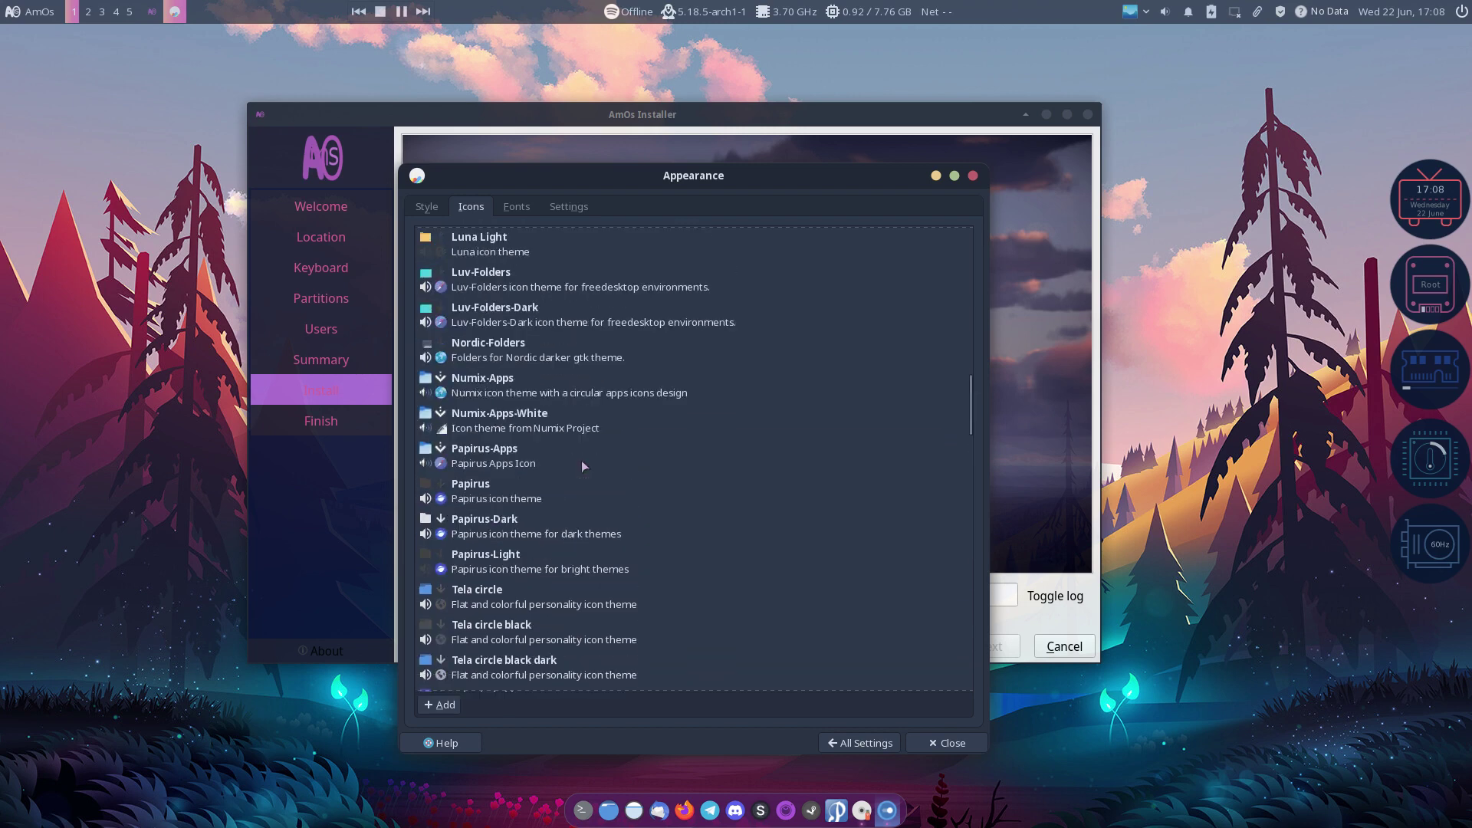
pyautogui.scroll(15, 582, 460)
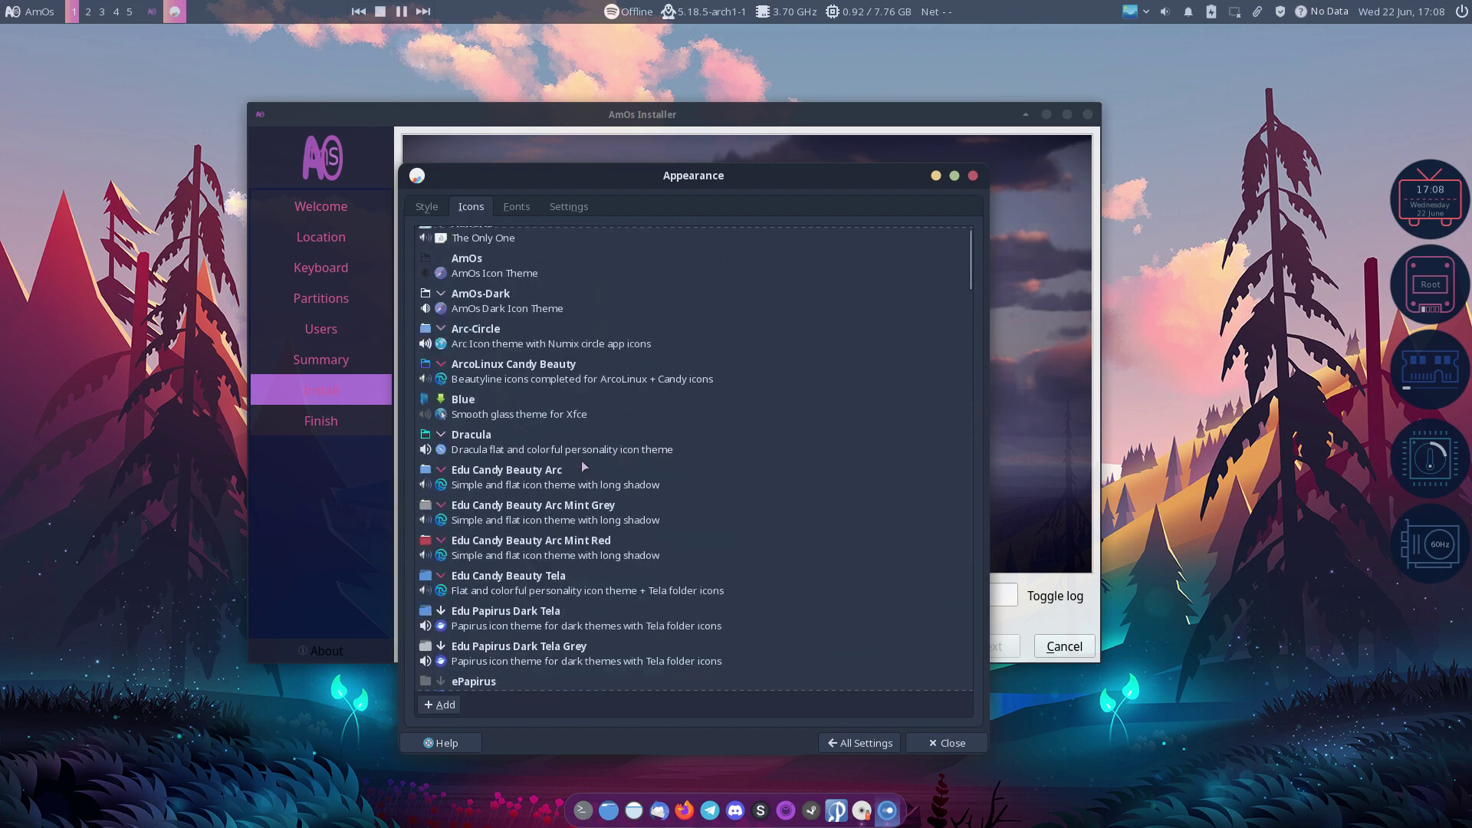
pyautogui.scroll(1, 581, 460)
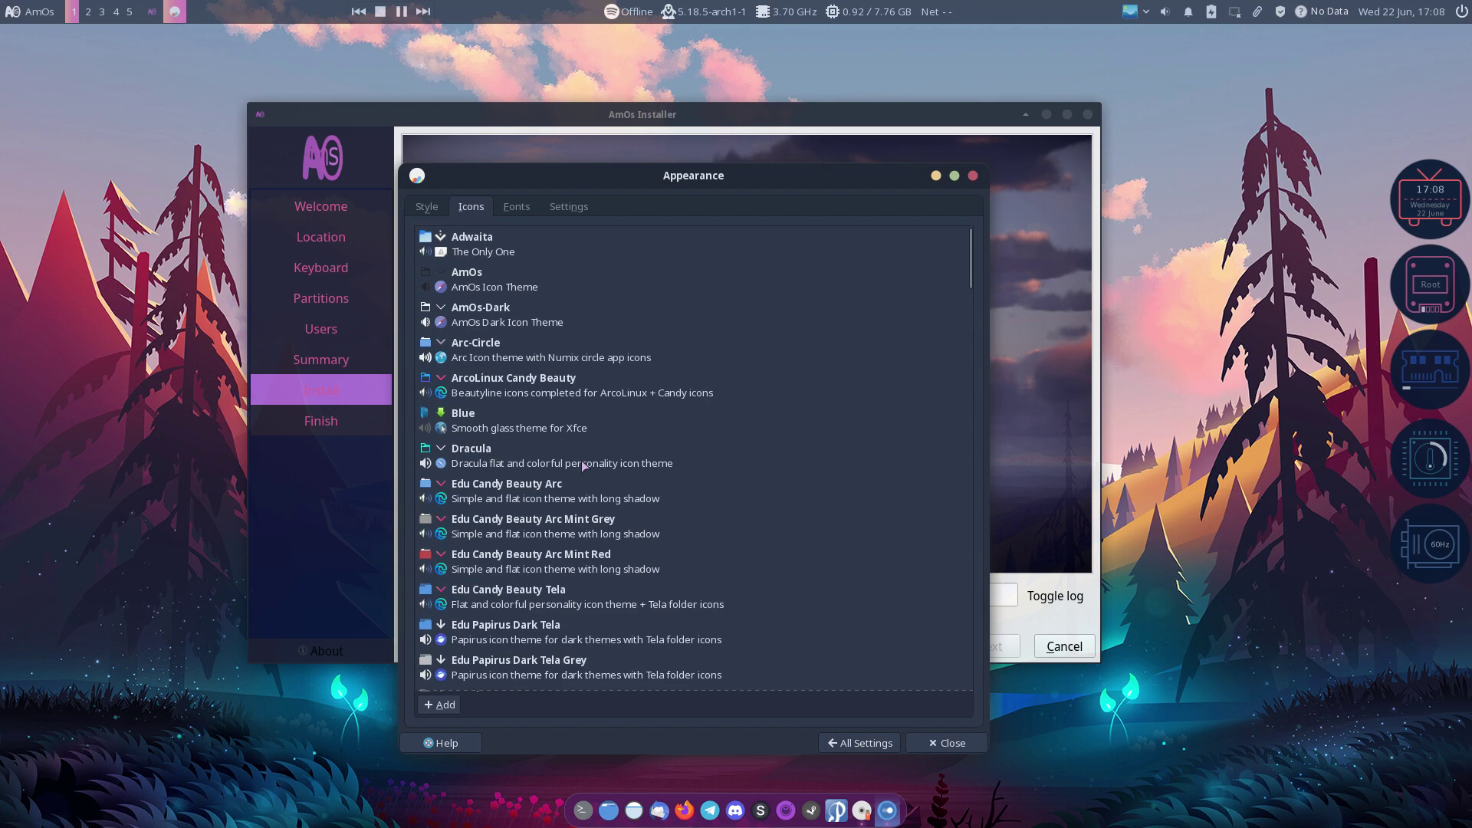
pyautogui.scroll(-15, 583, 465)
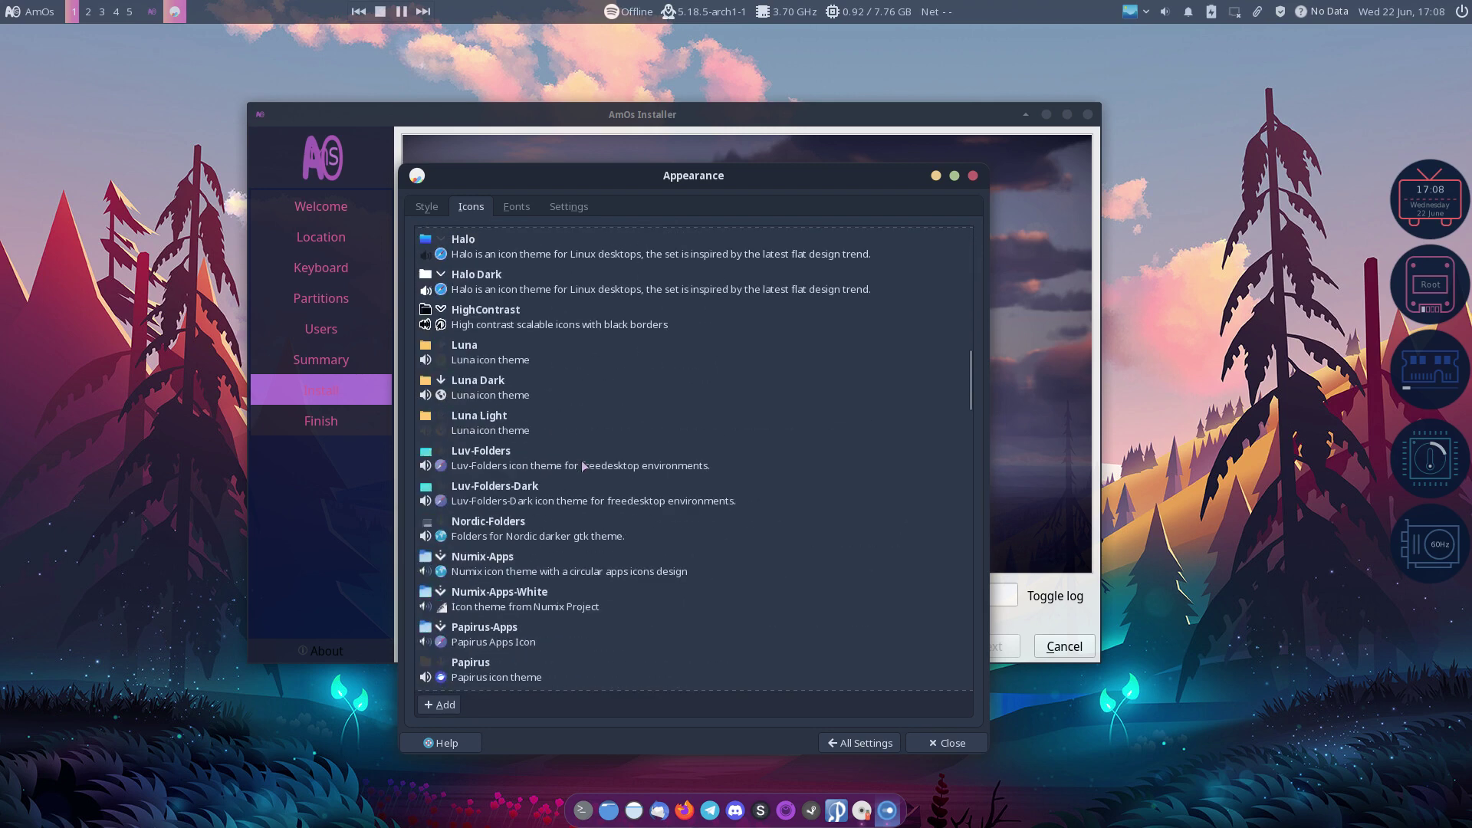
pyautogui.scroll(-15, 581, 460)
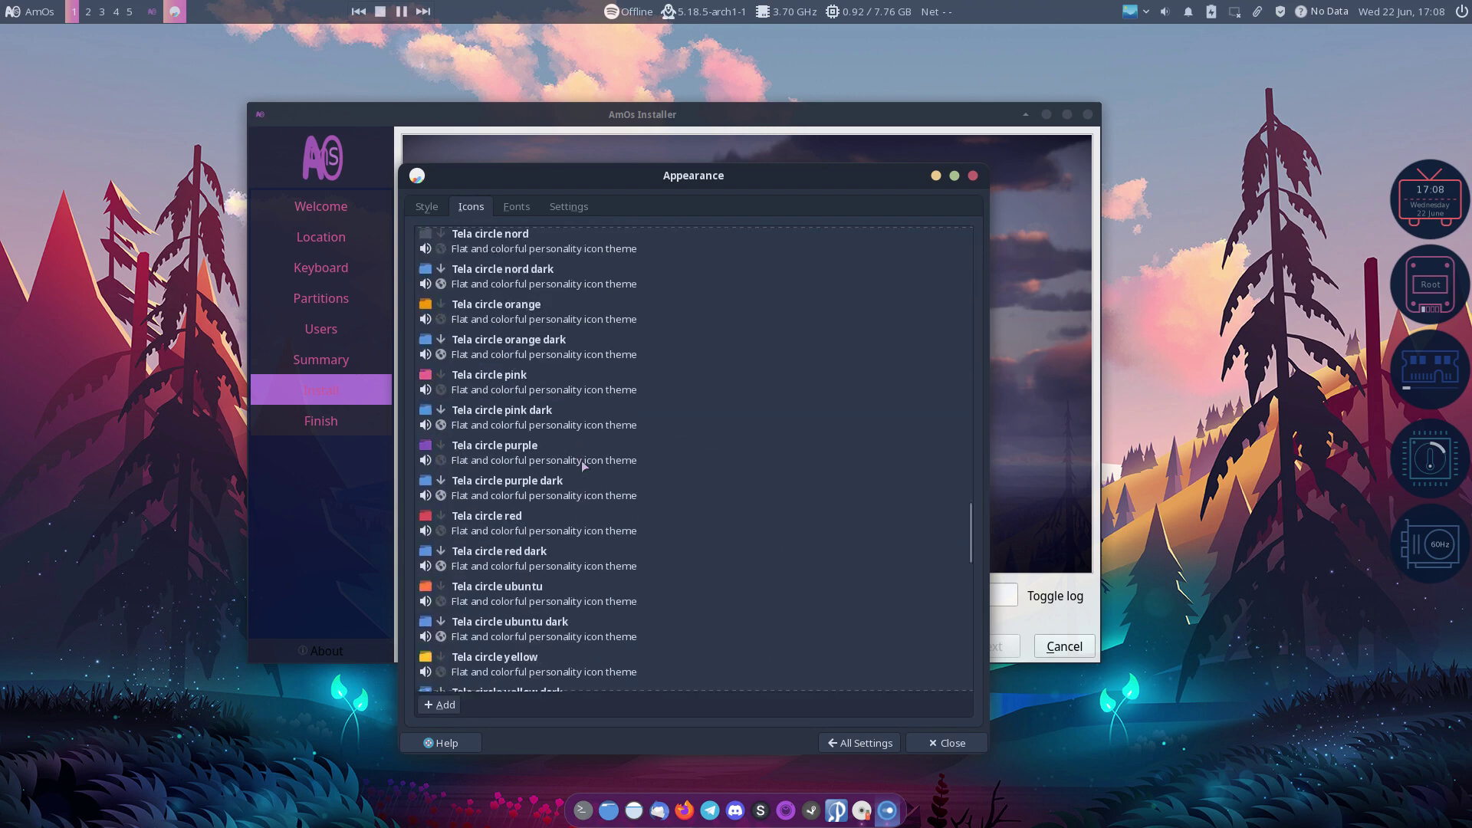
pyautogui.scroll(-10, 581, 460)
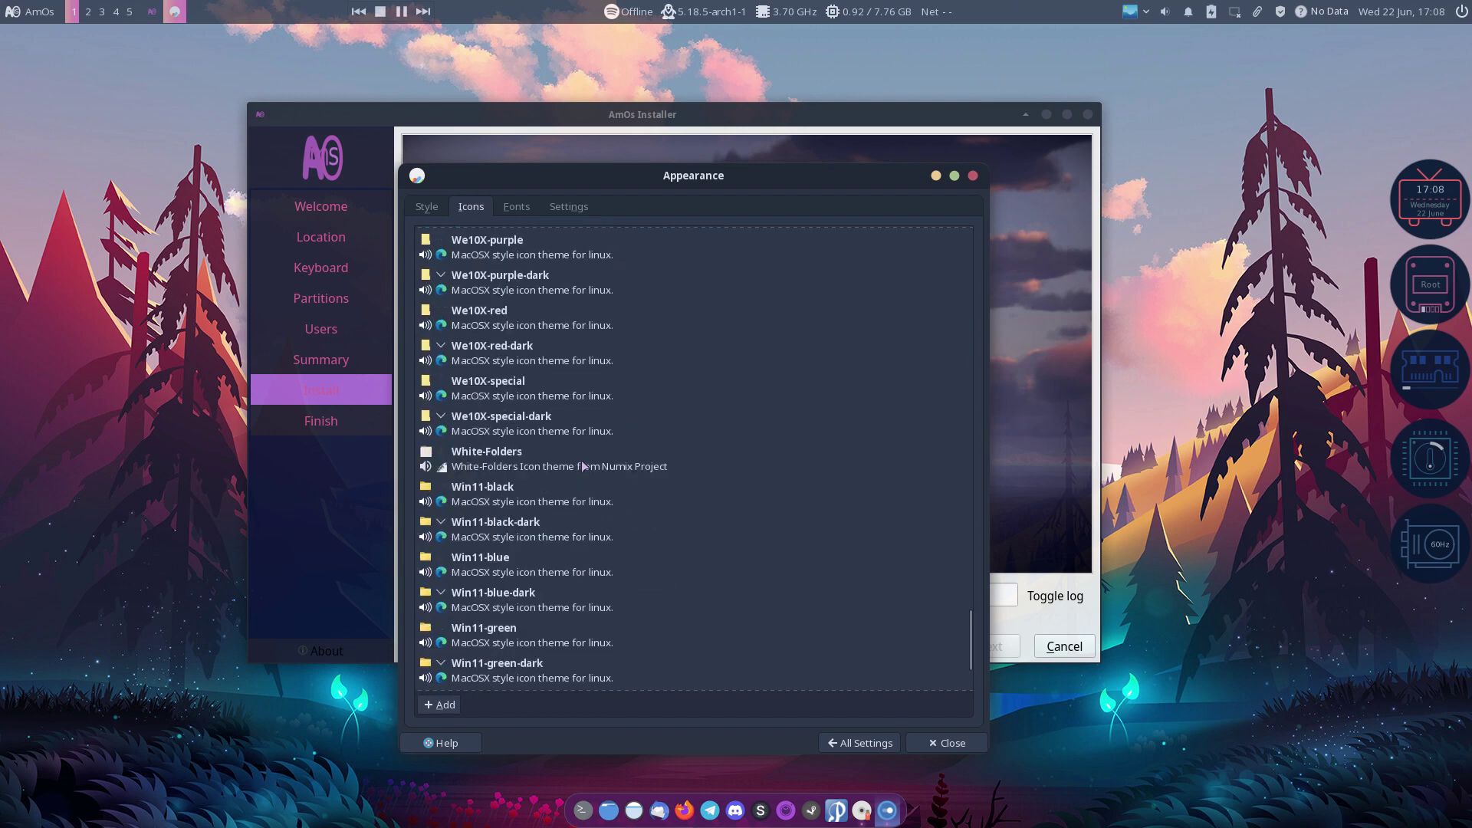
pyautogui.scroll(-4, 583, 466)
pyautogui.scroll(10, 583, 465)
# Step: Scroll through the list of GTK style themes
pyautogui.click(430, 210)
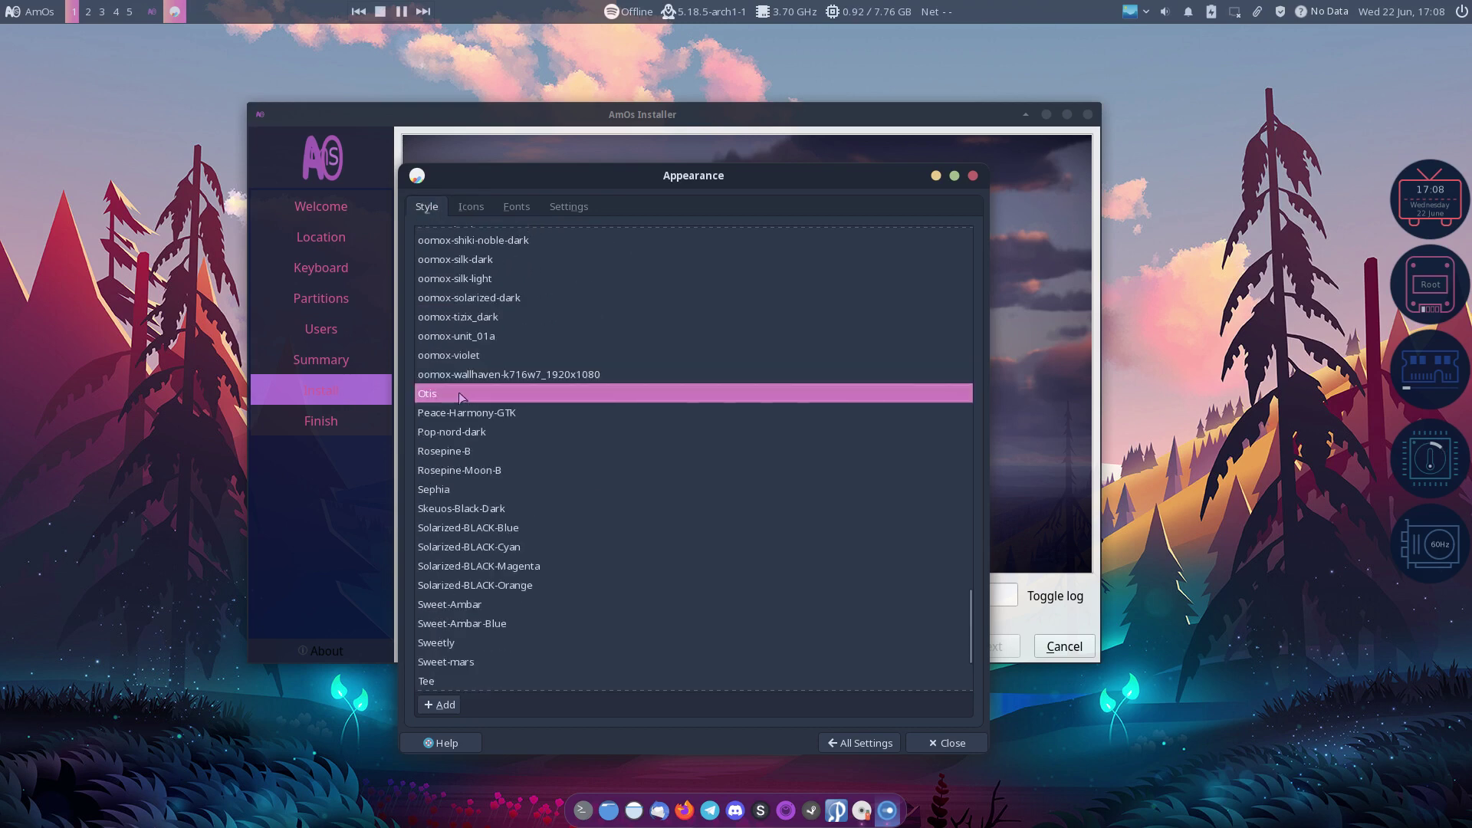
pyautogui.scroll(-4, 472, 435)
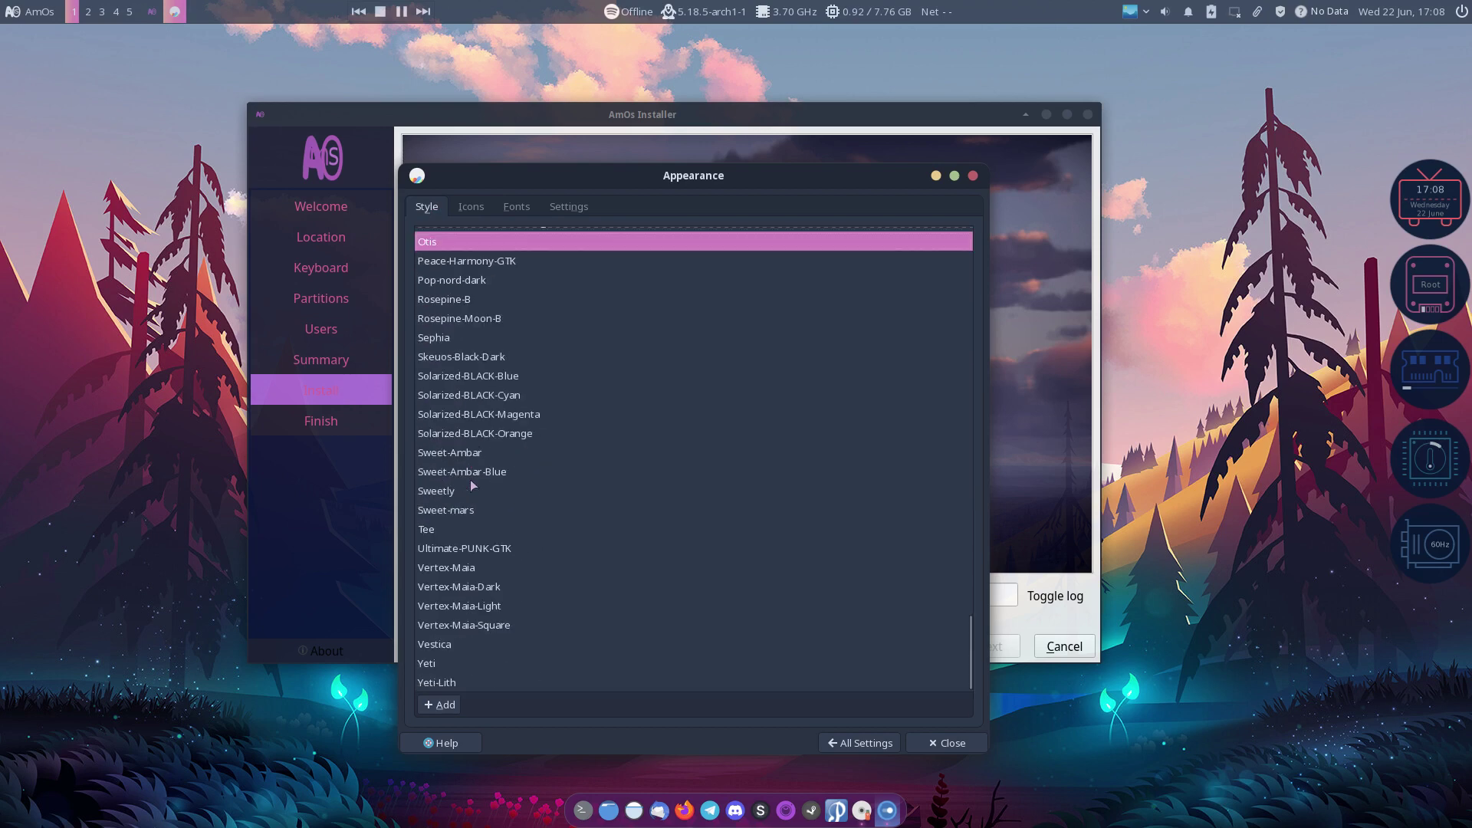
pyautogui.scroll(10, 473, 486)
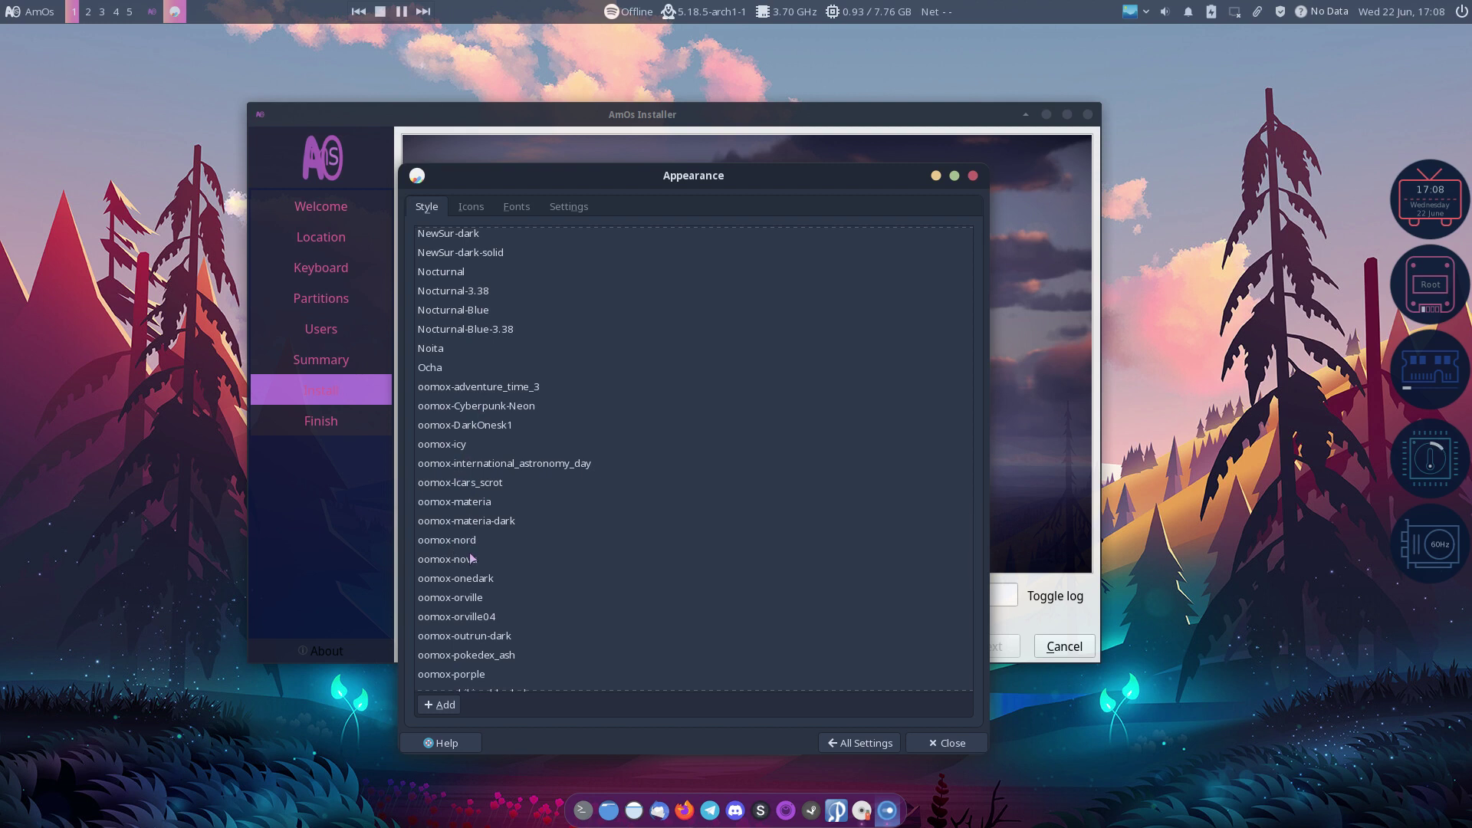
pyautogui.scroll(3, 468, 537)
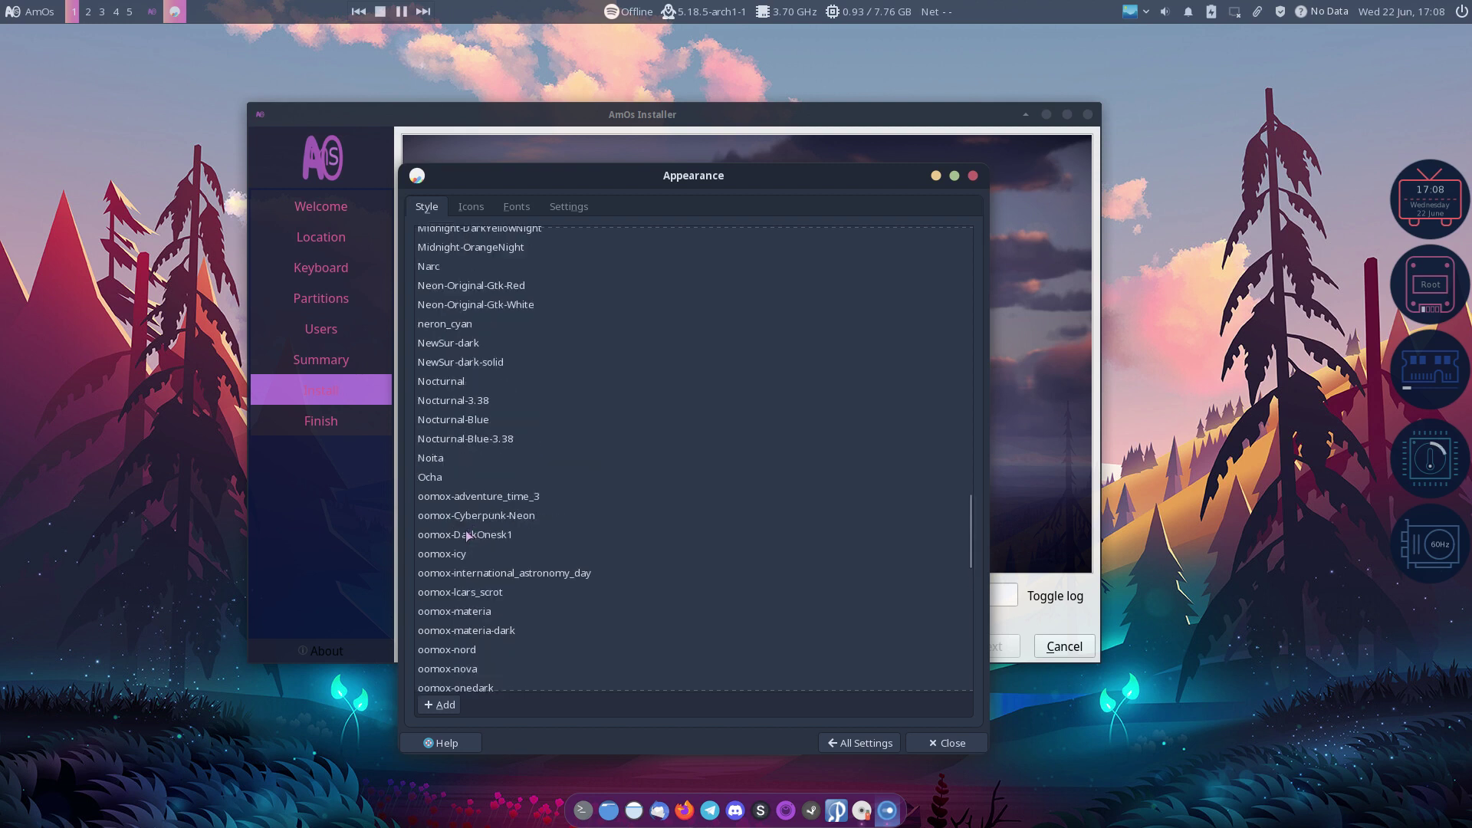
pyautogui.scroll(3, 452, 475)
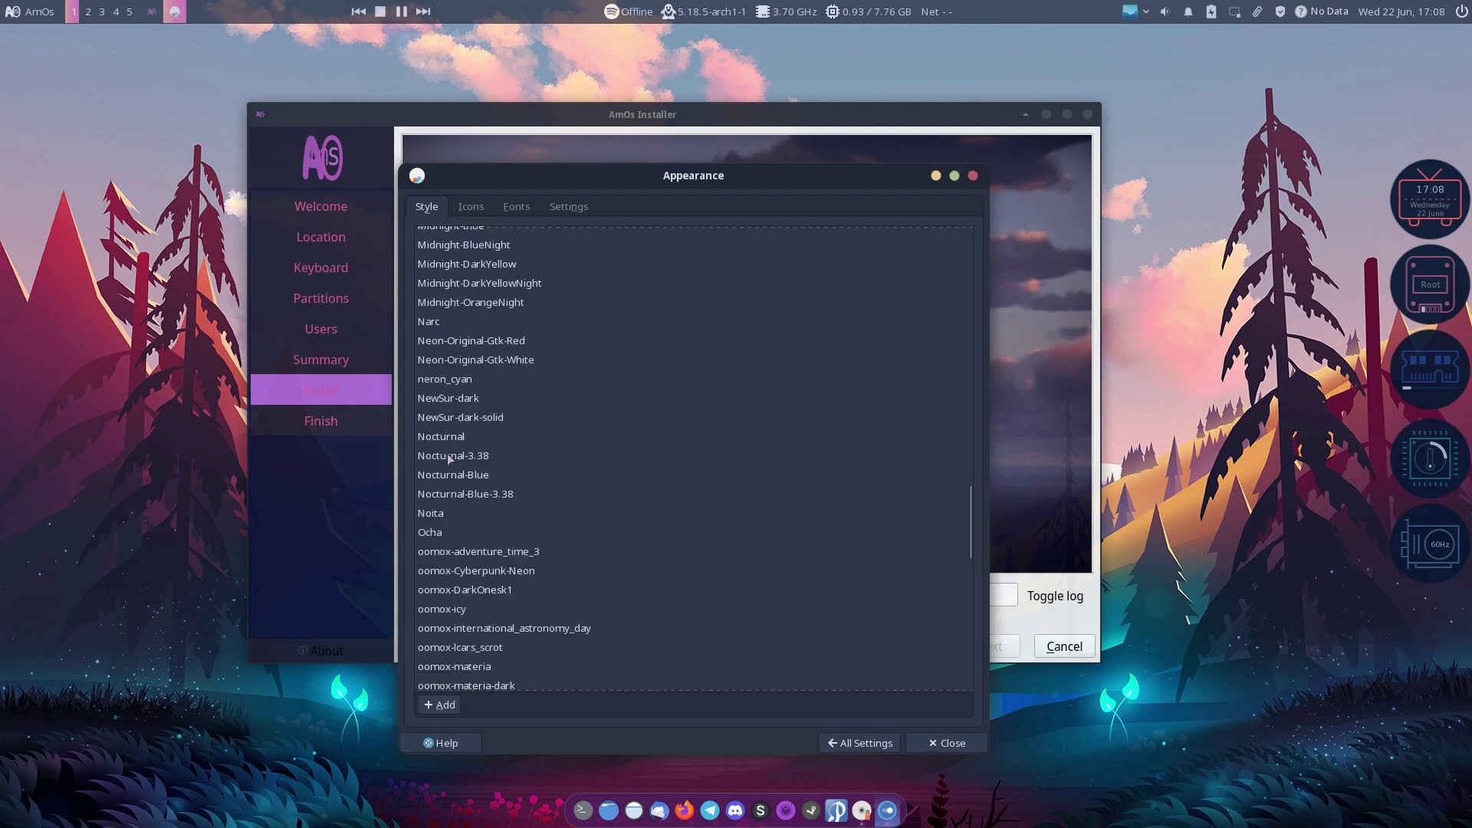
pyautogui.scroll(2, 450, 458)
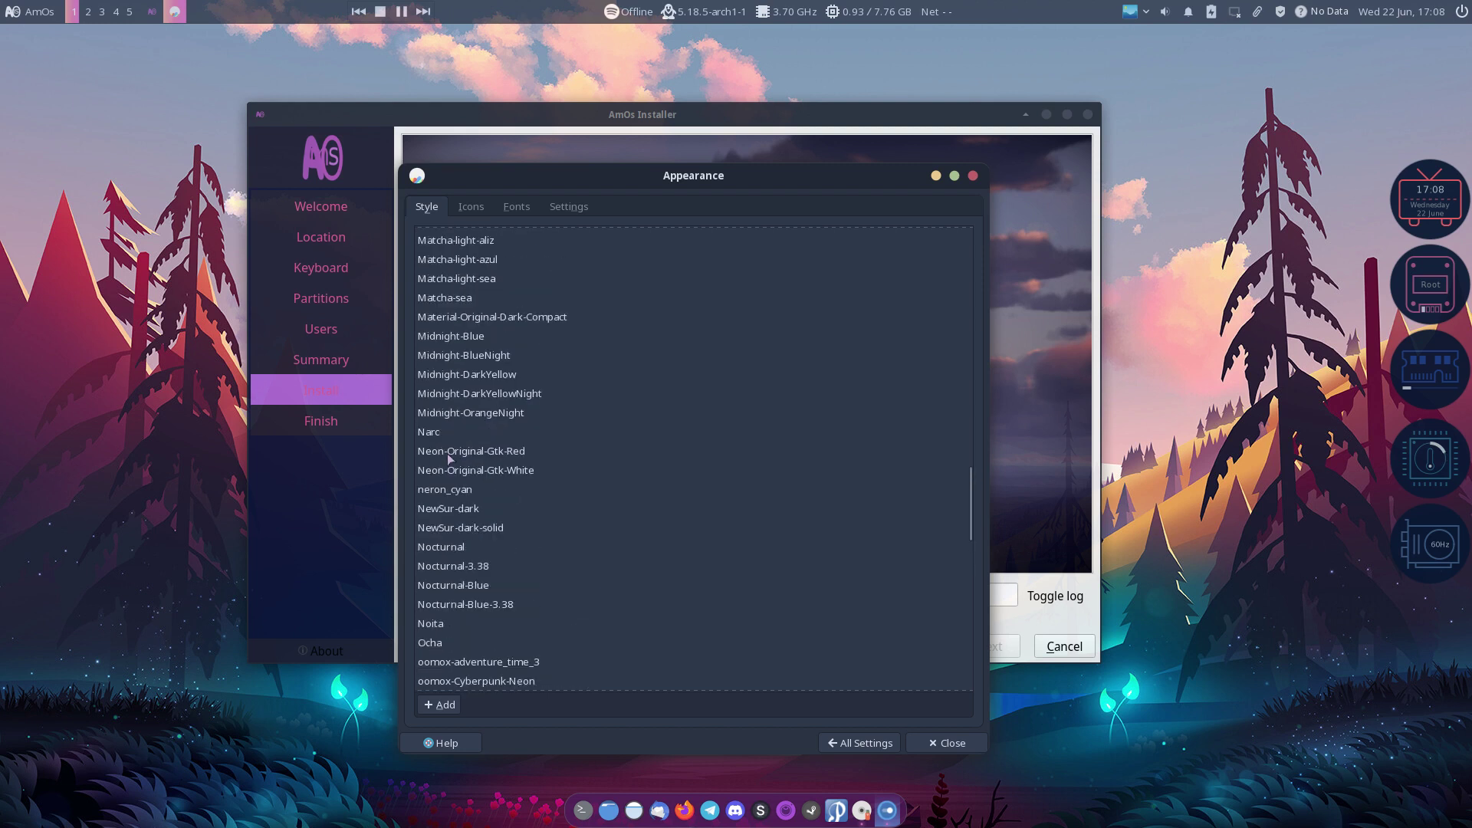
pyautogui.scroll(6, 454, 455)
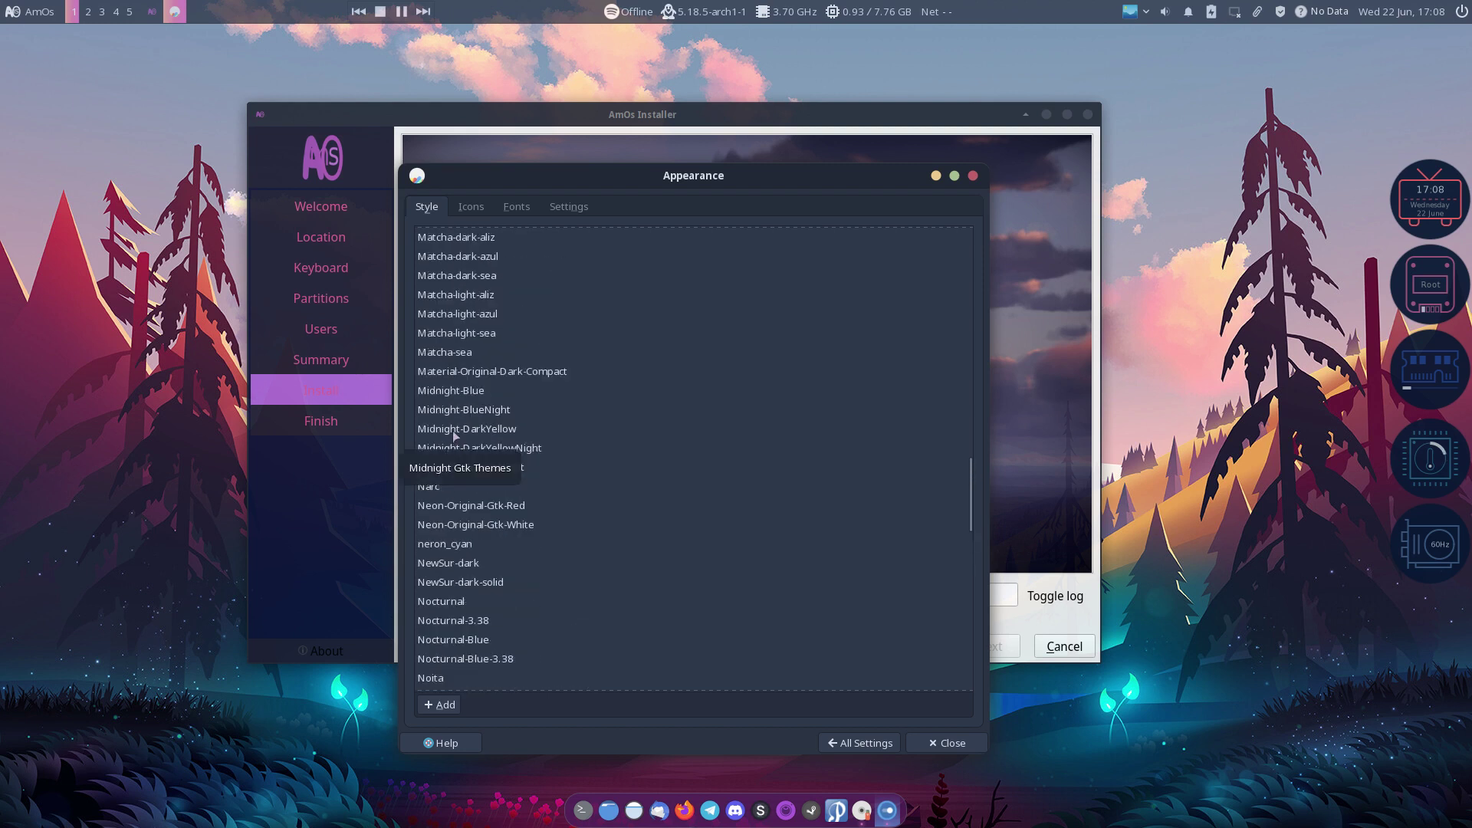
pyautogui.scroll(12, 455, 437)
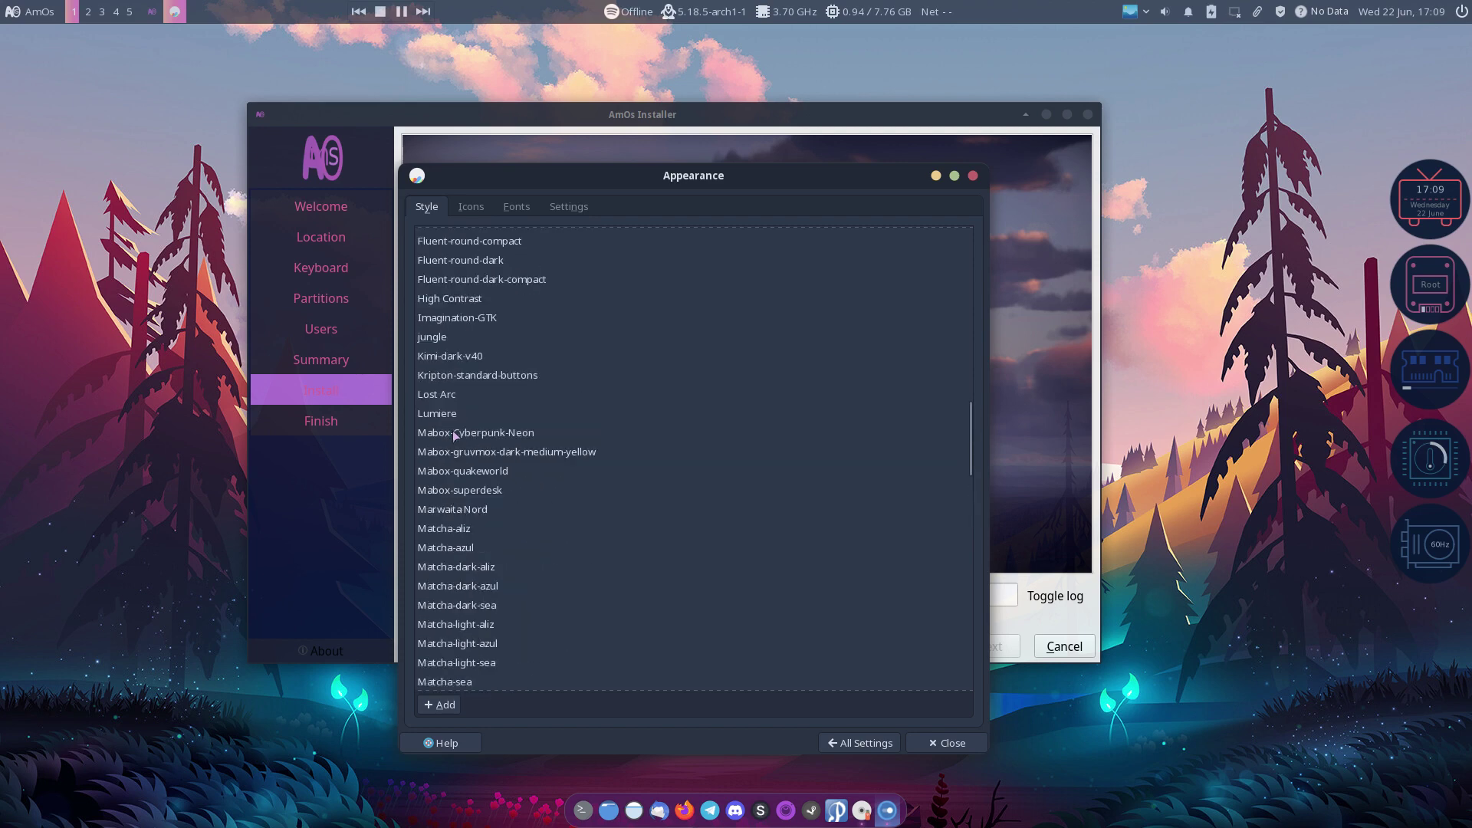
pyautogui.scroll(6, 454, 437)
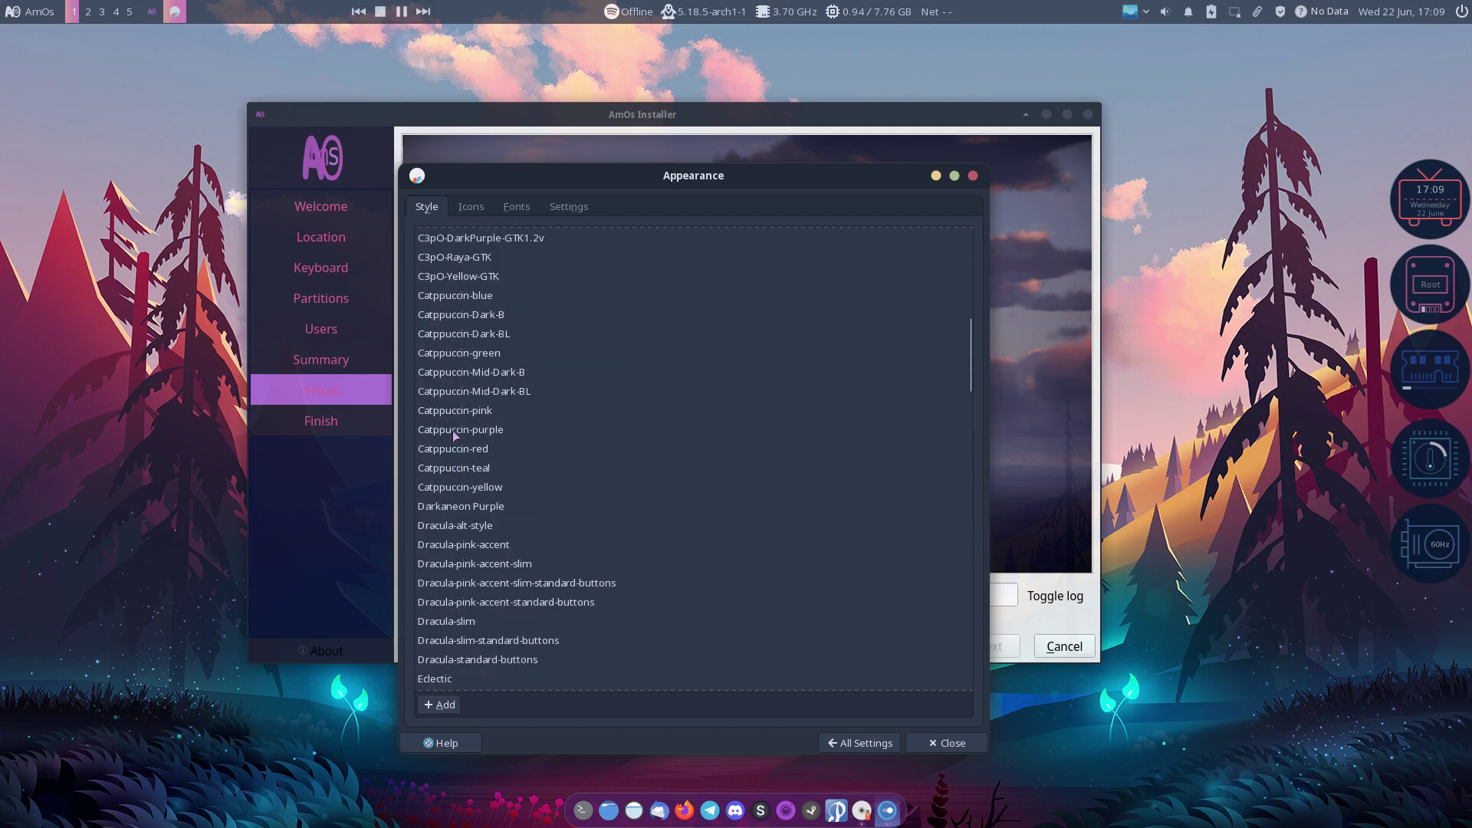
pyautogui.scroll(9, 454, 437)
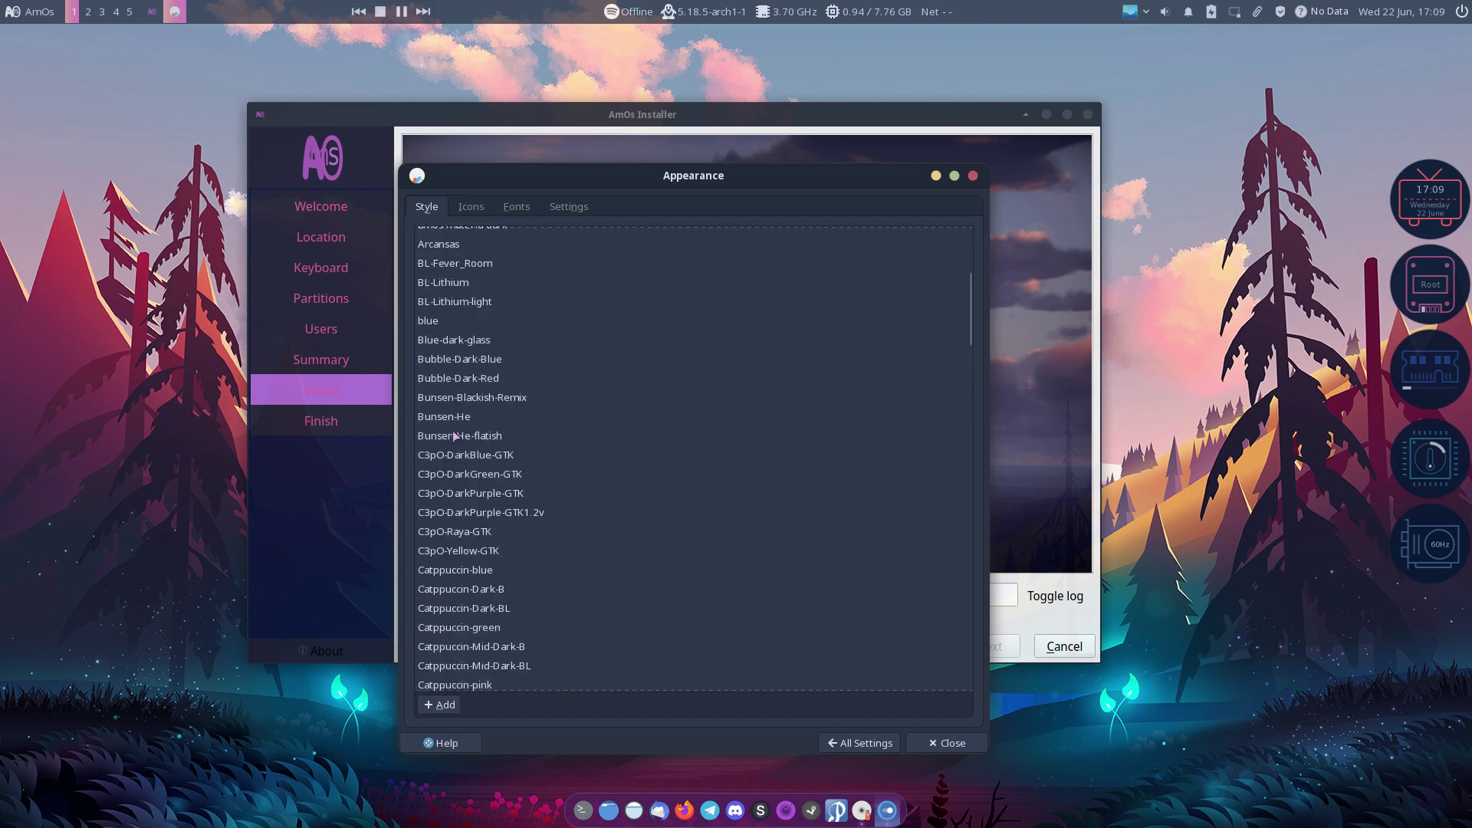
pyautogui.scroll(6, 455, 437)
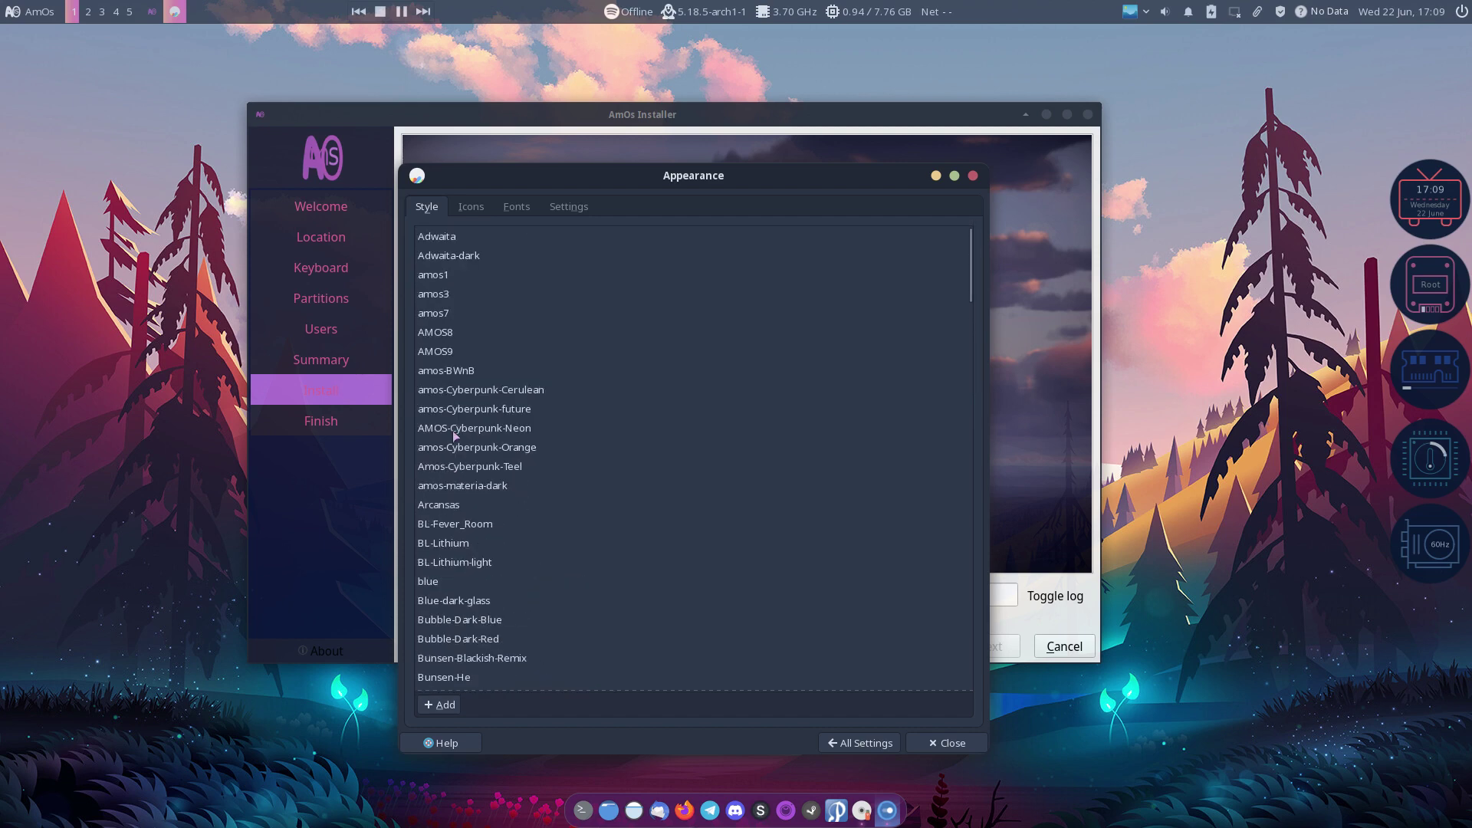
# Step: Glance at the Icons, Fonts and Settings tabs, then return to All Settings
pyautogui.click(475, 208)
pyautogui.click(507, 207)
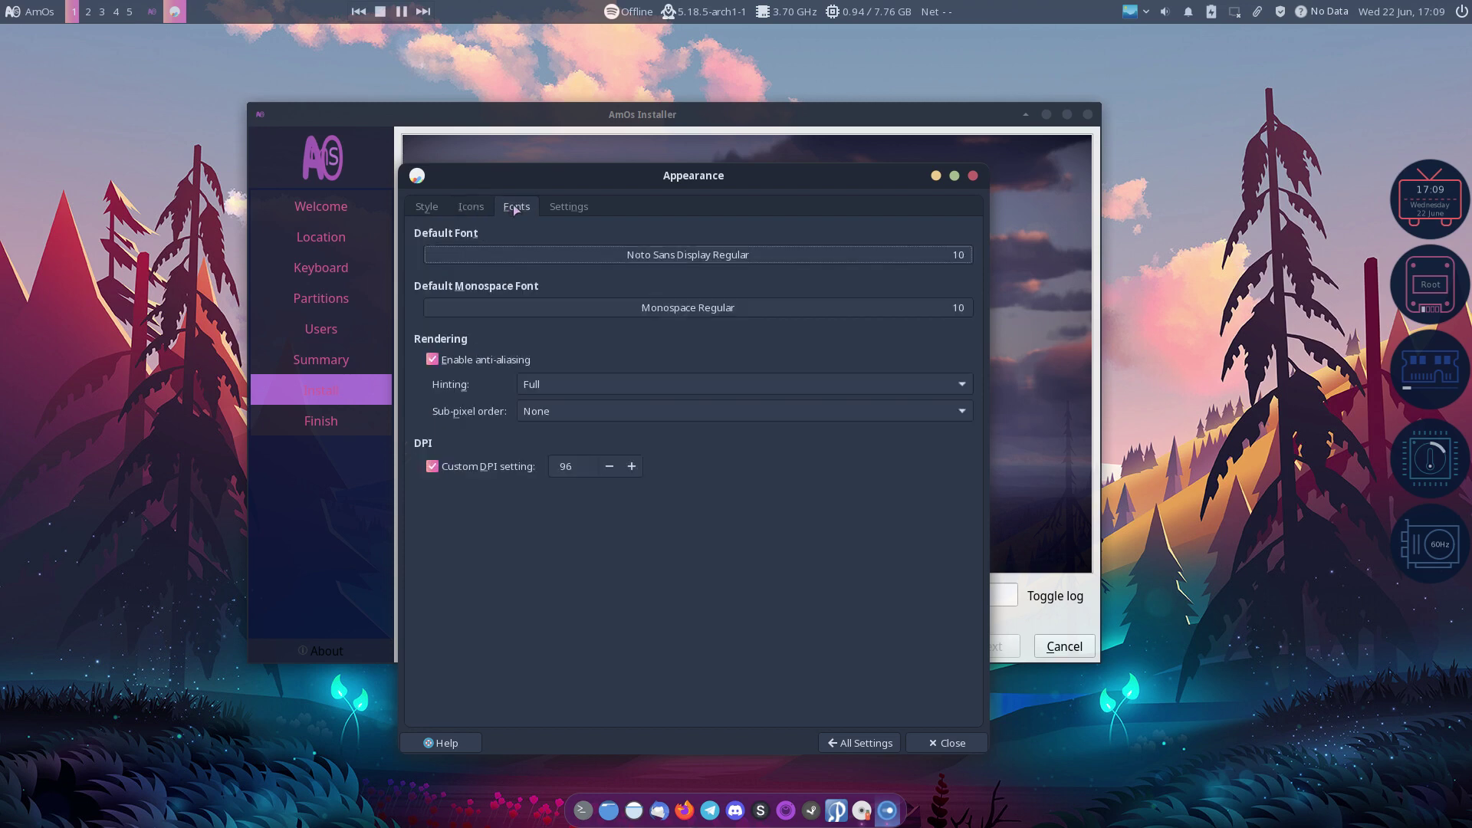
pyautogui.click(559, 204)
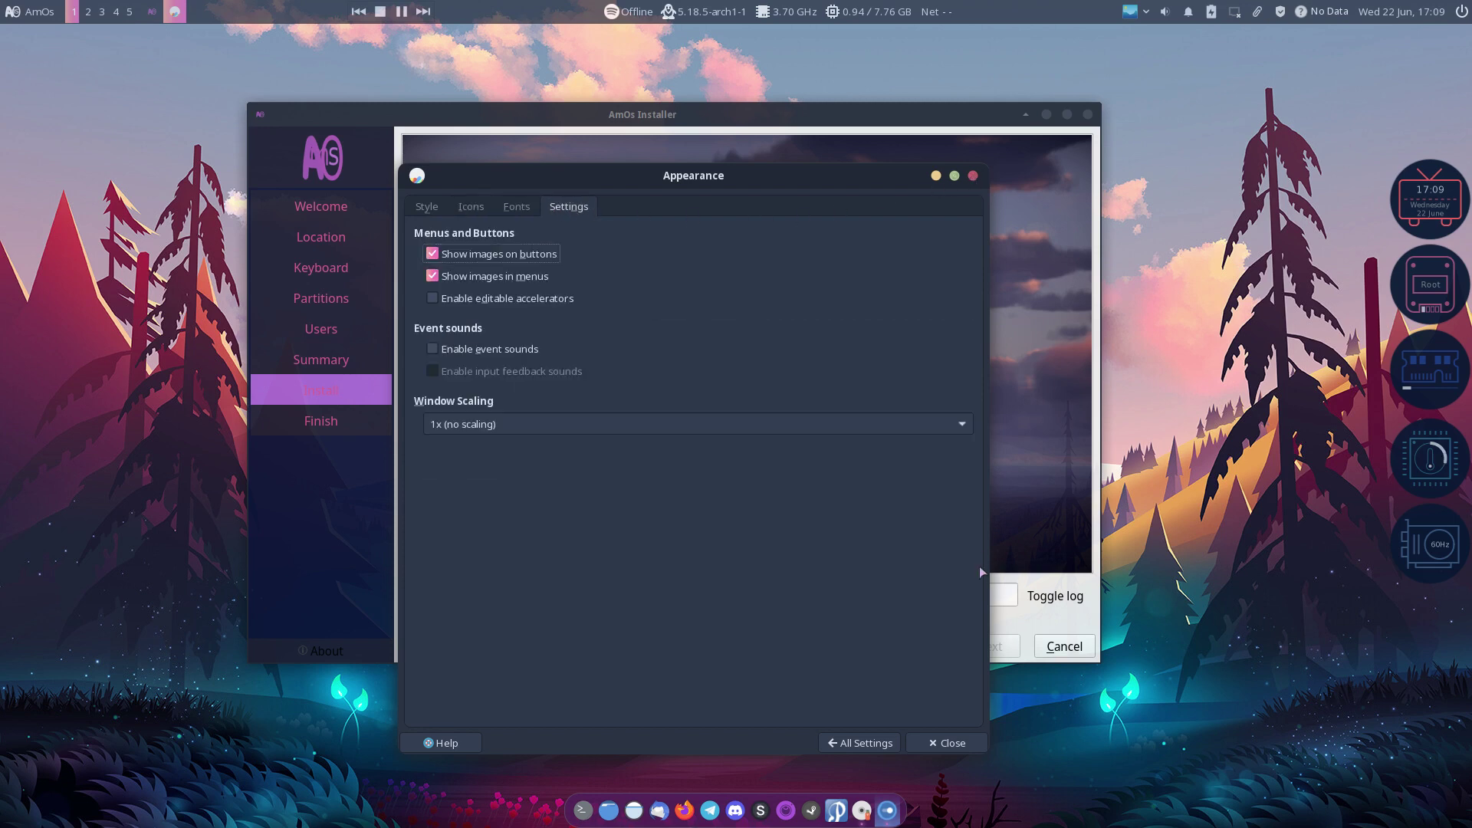
pyautogui.click(846, 748)
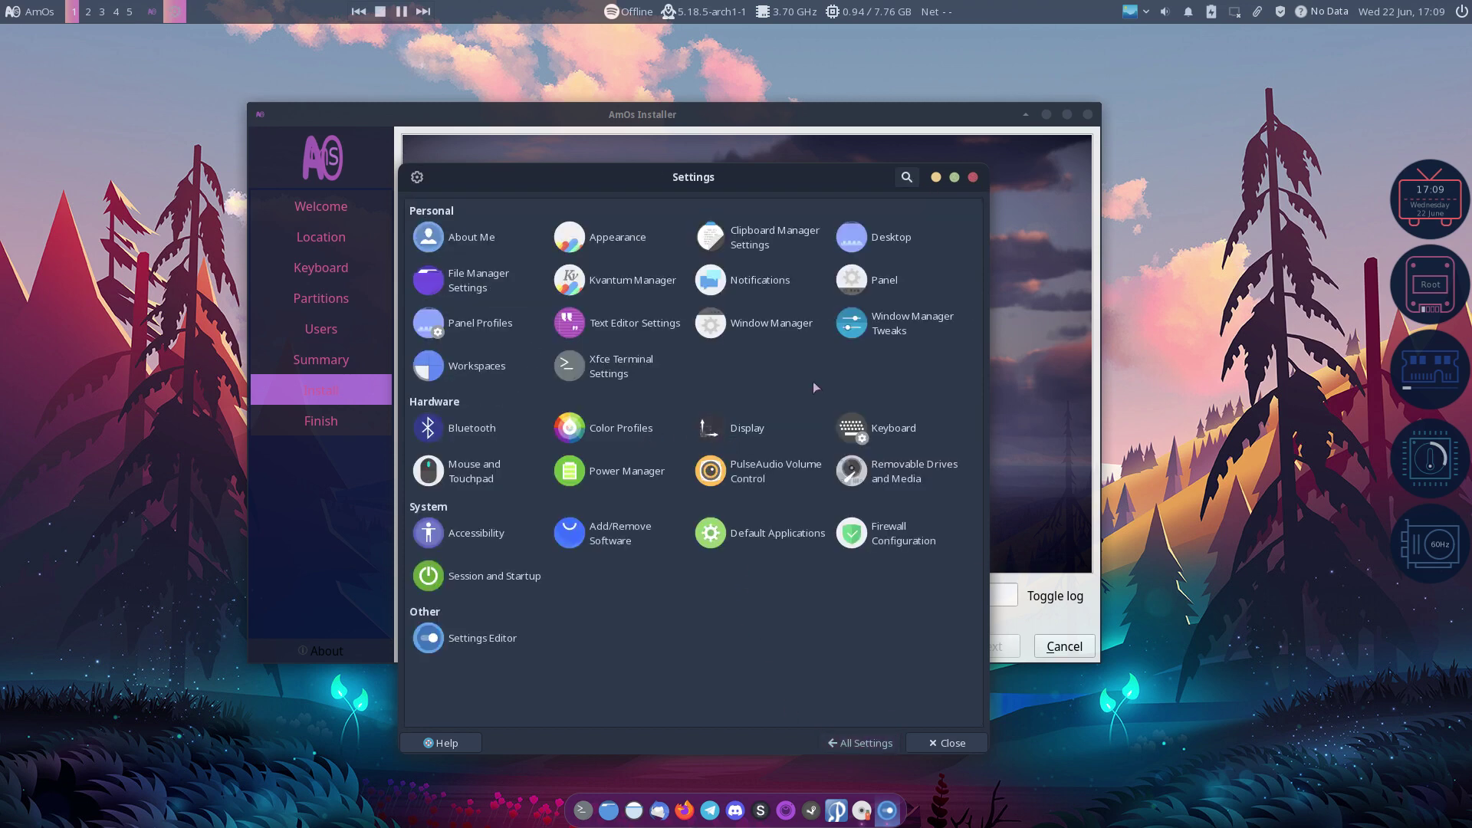
# Step: Preview several Catppuccin cursor themes, then apply Bibata-Rainbow-Original and close Mouse settings
pyautogui.click(493, 474)
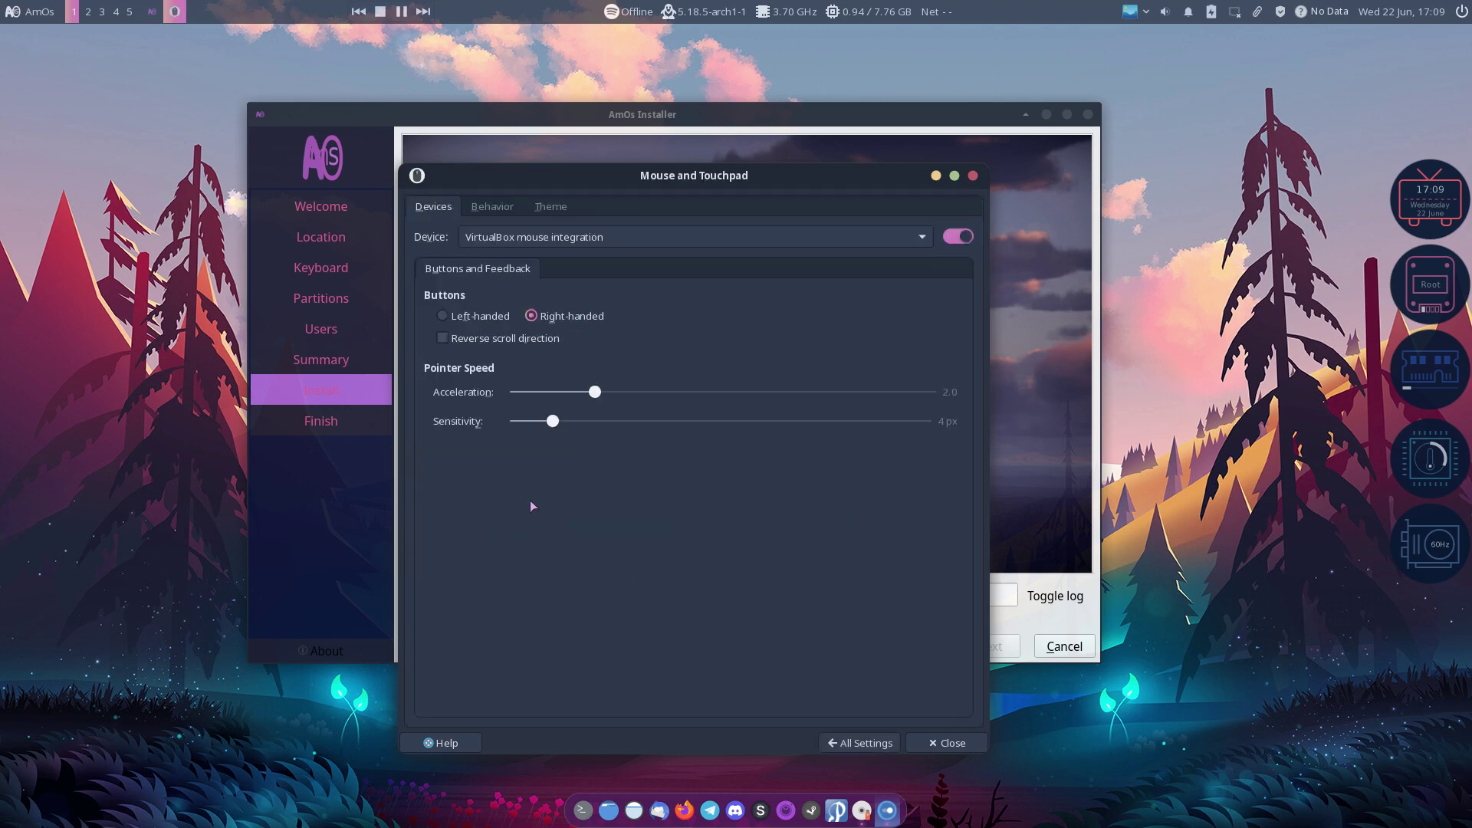
pyautogui.click(550, 206)
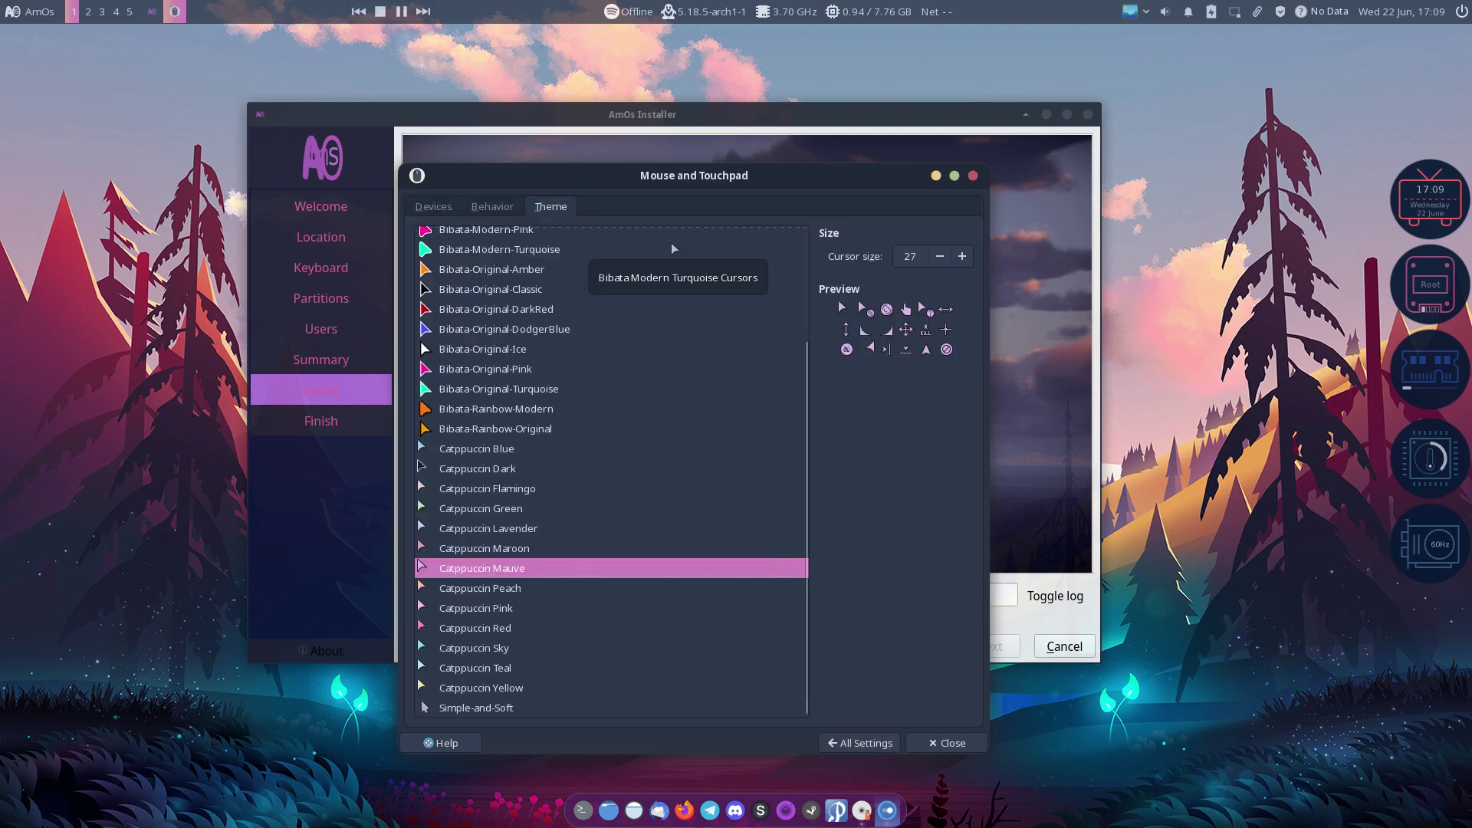
pyautogui.click(625, 590)
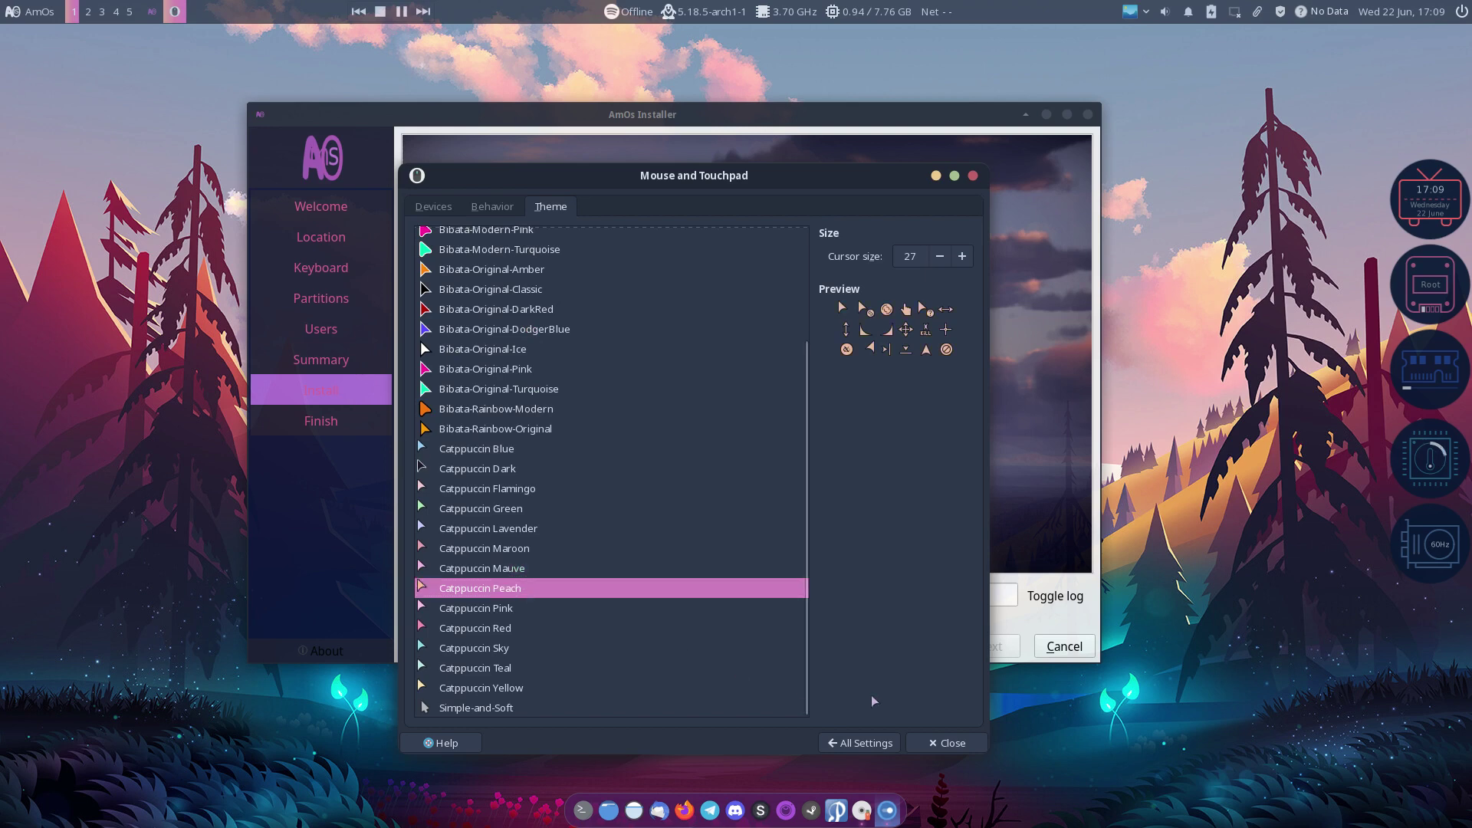
pyautogui.click(545, 565)
pyautogui.click(544, 548)
pyautogui.click(544, 529)
pyautogui.click(542, 509)
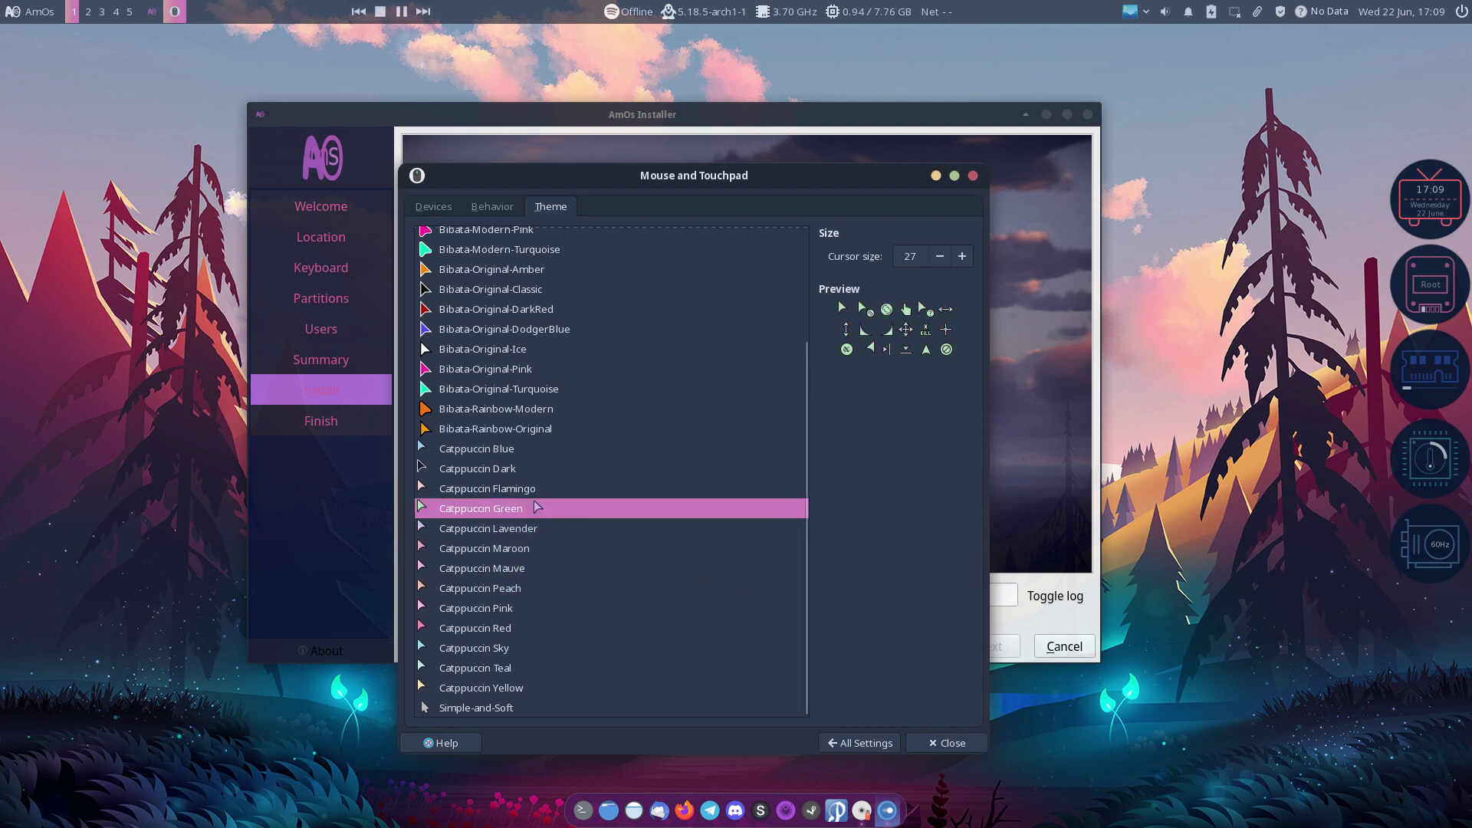
pyautogui.click(543, 492)
pyautogui.click(546, 510)
pyautogui.click(528, 433)
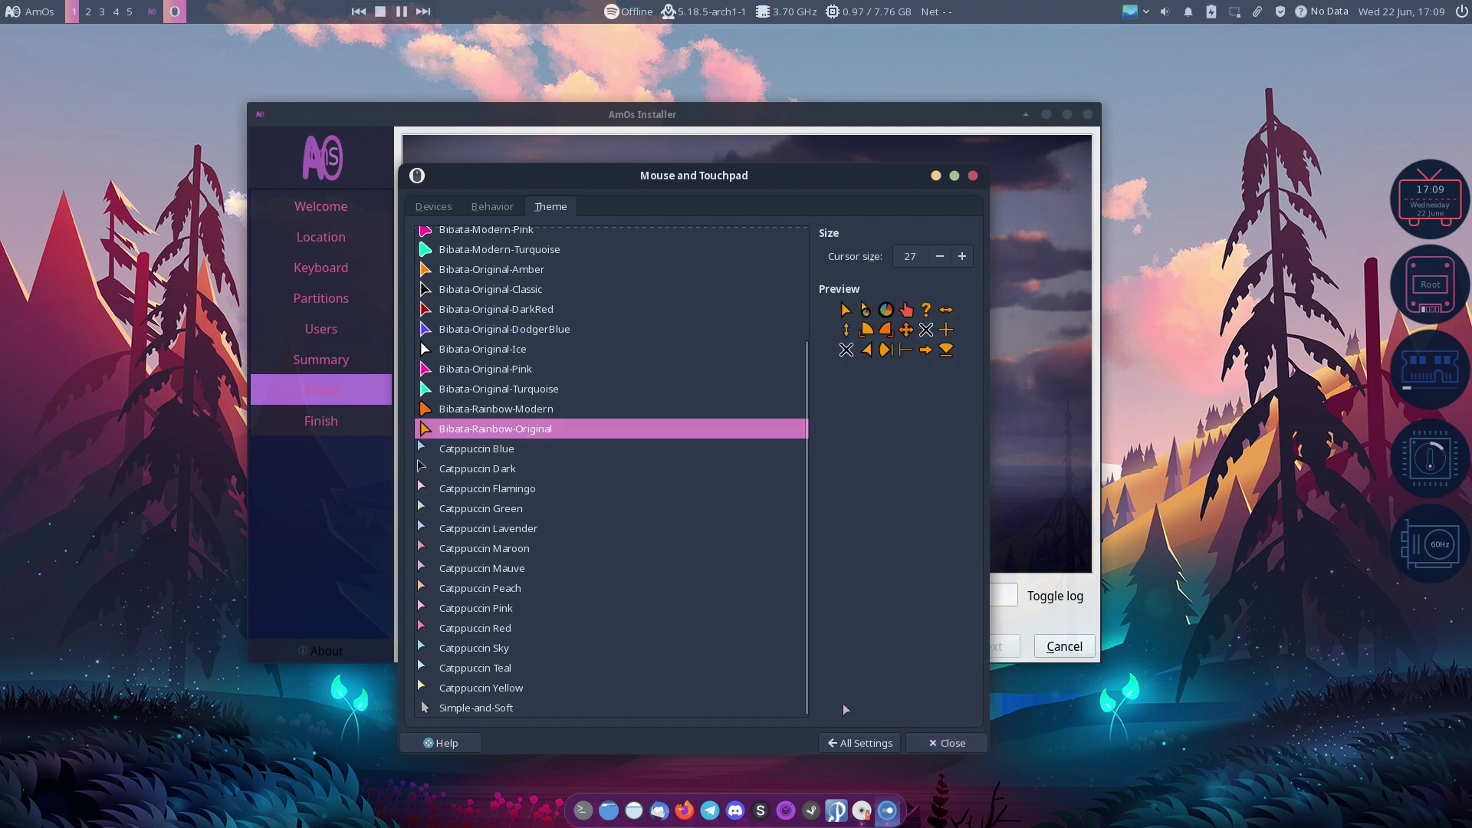
pyautogui.click(947, 743)
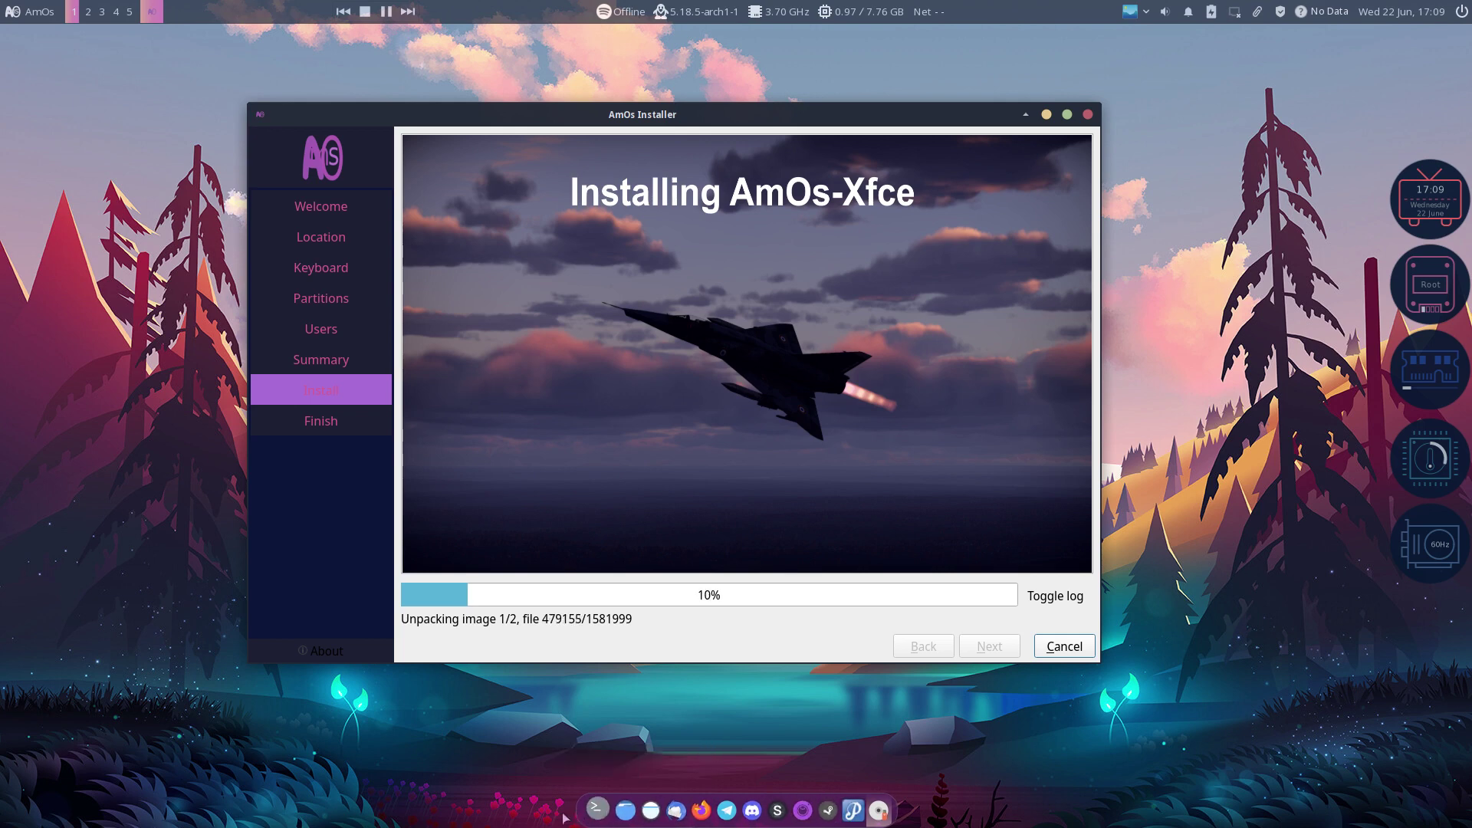
# Step: Open Plank preferences and pick Catppuccin-frappe from the dock Theme list
pyautogui.rightClick(686, 824)
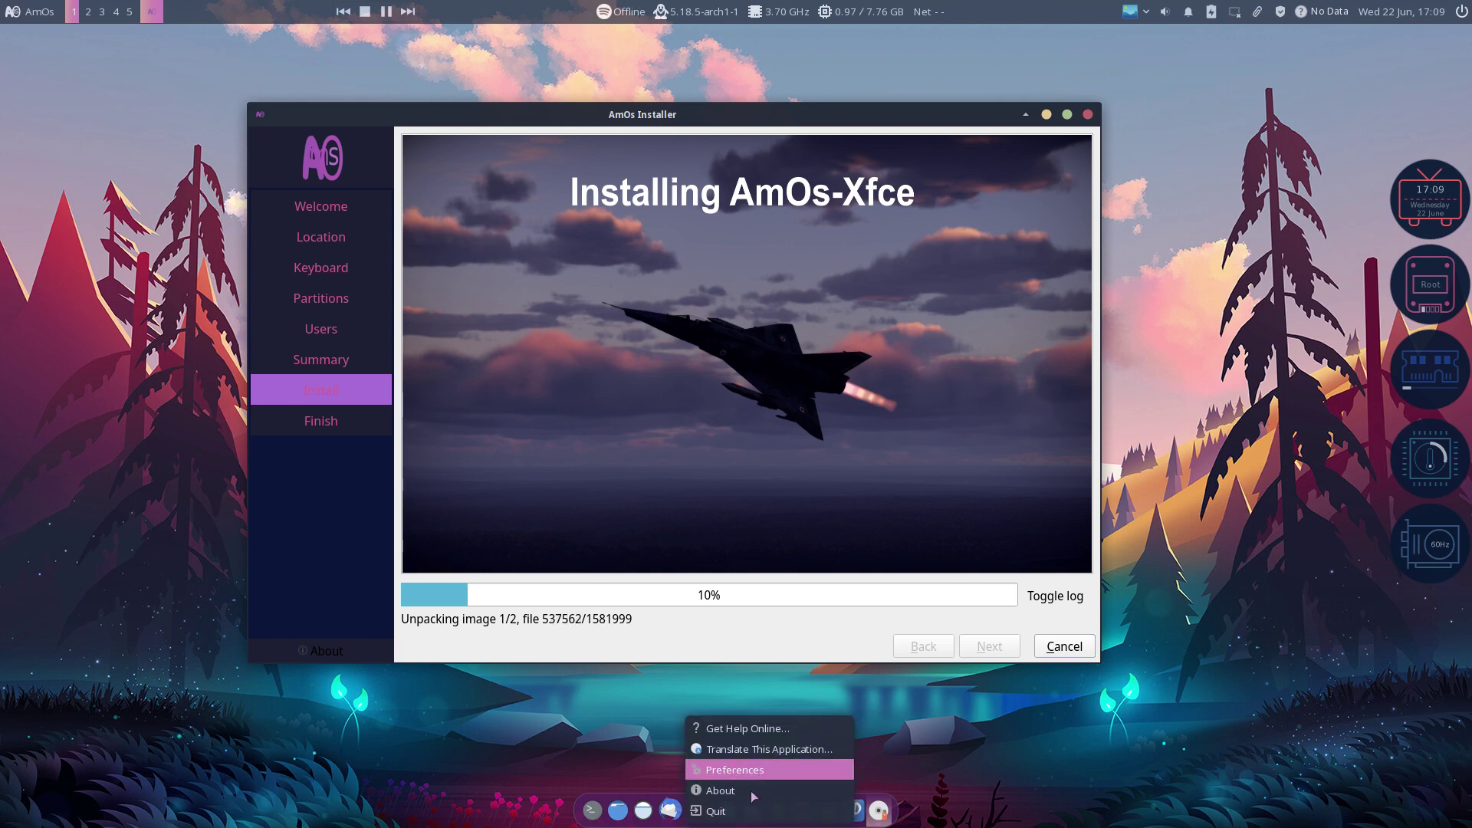
pyautogui.click(959, 730)
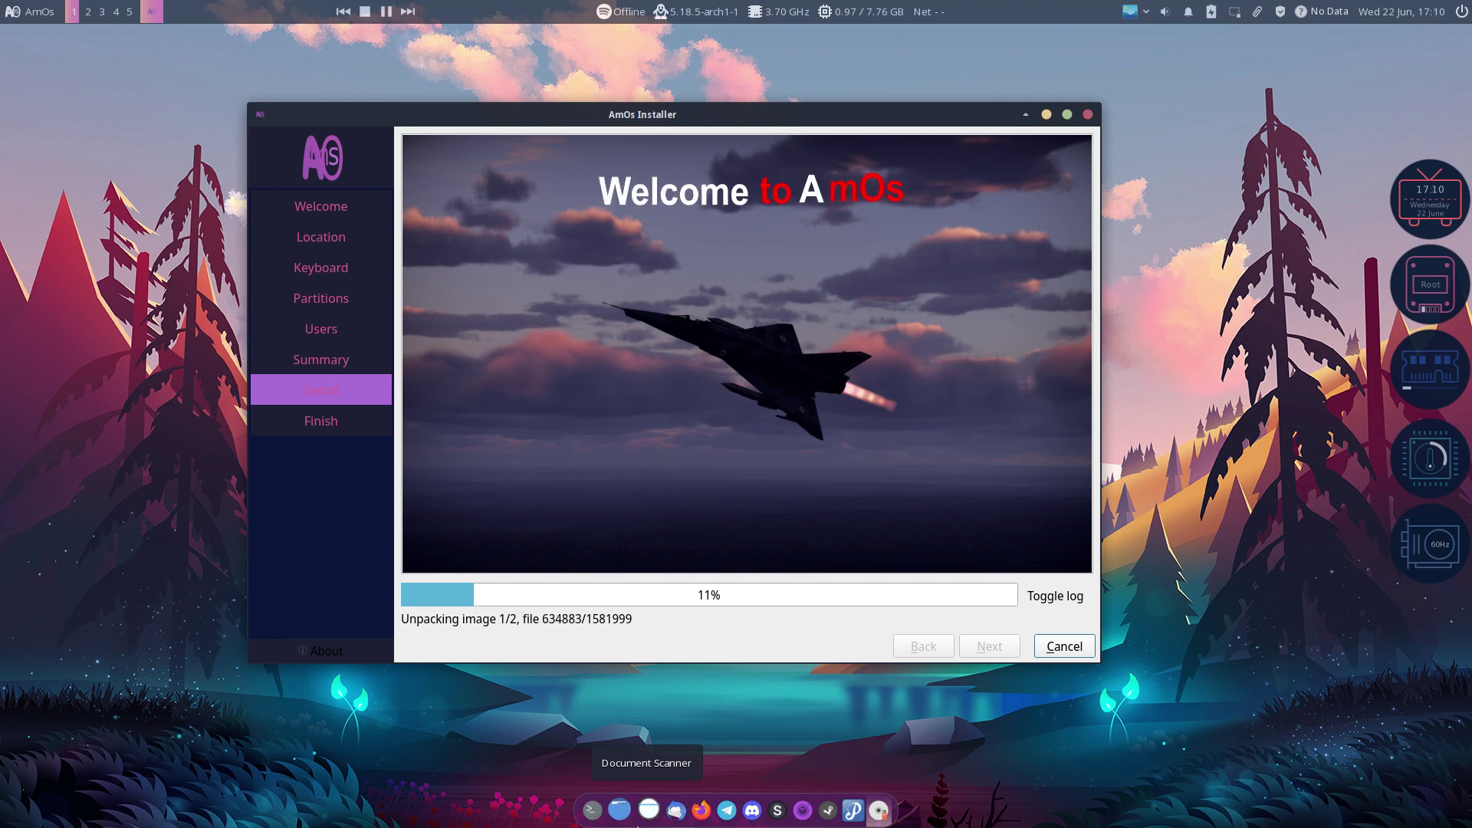
pyautogui.rightClick(637, 825)
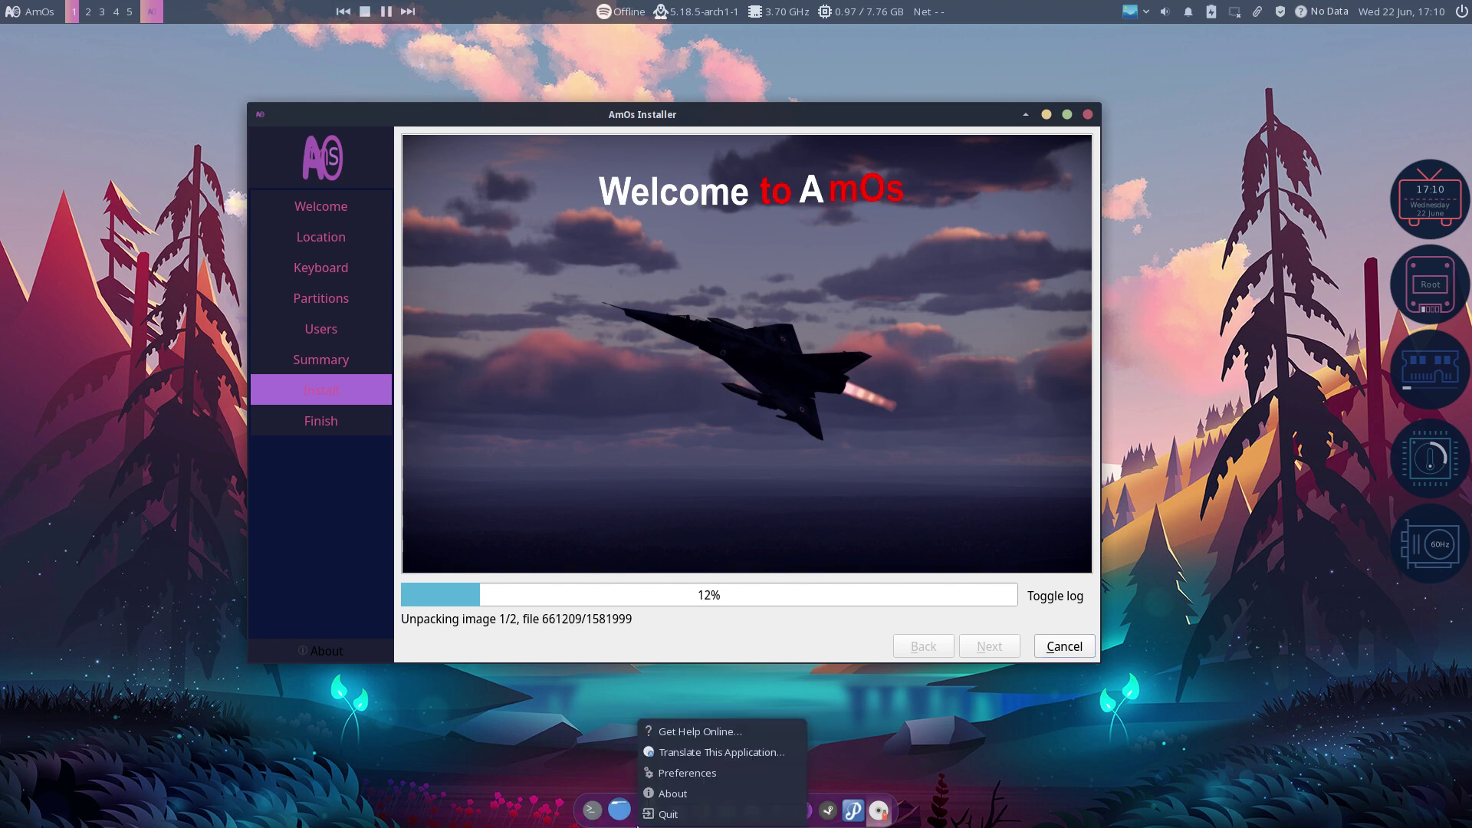
pyautogui.click(700, 775)
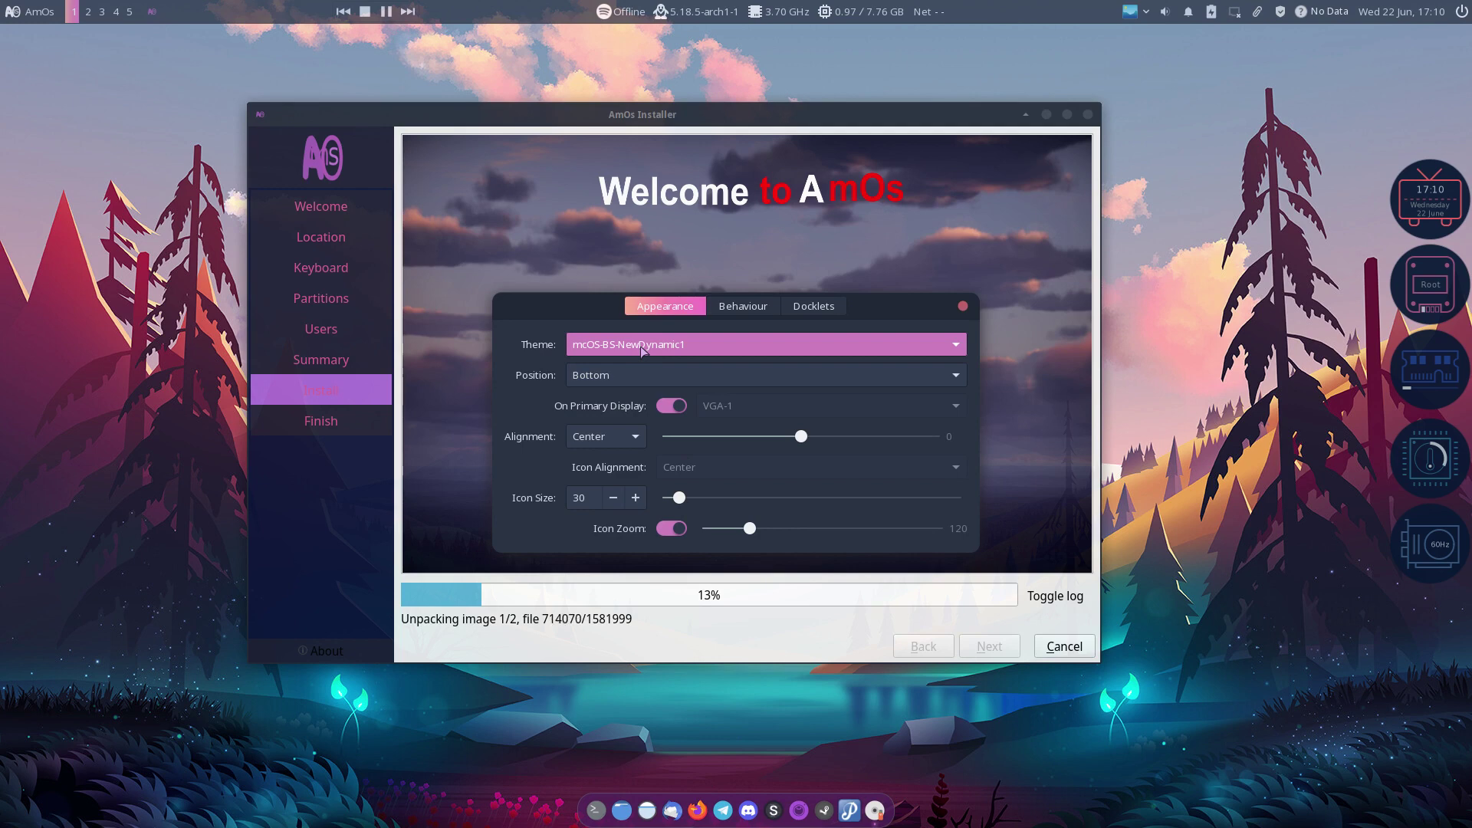
pyautogui.click(666, 347)
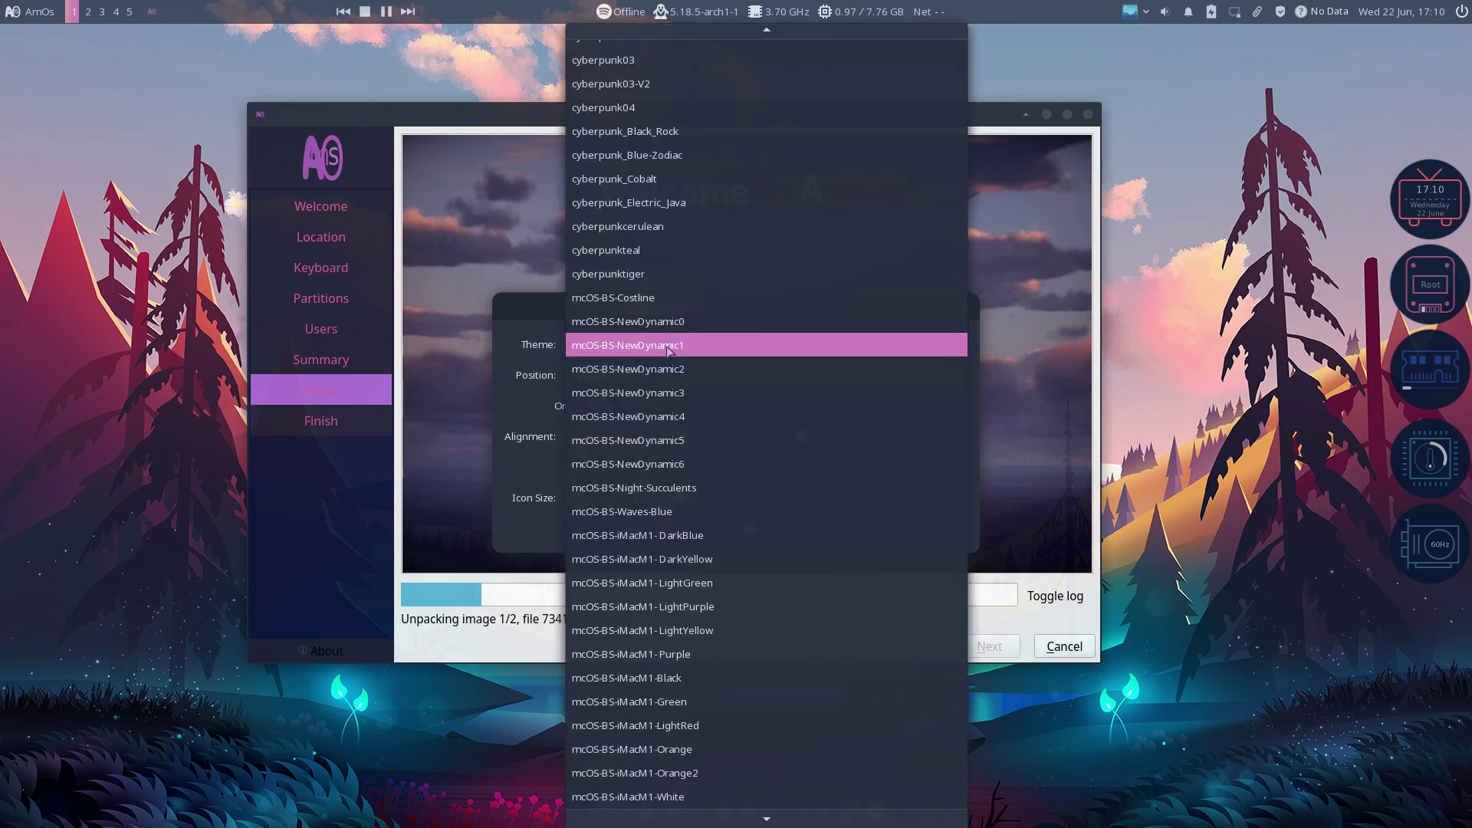
pyautogui.scroll(-4, 667, 349)
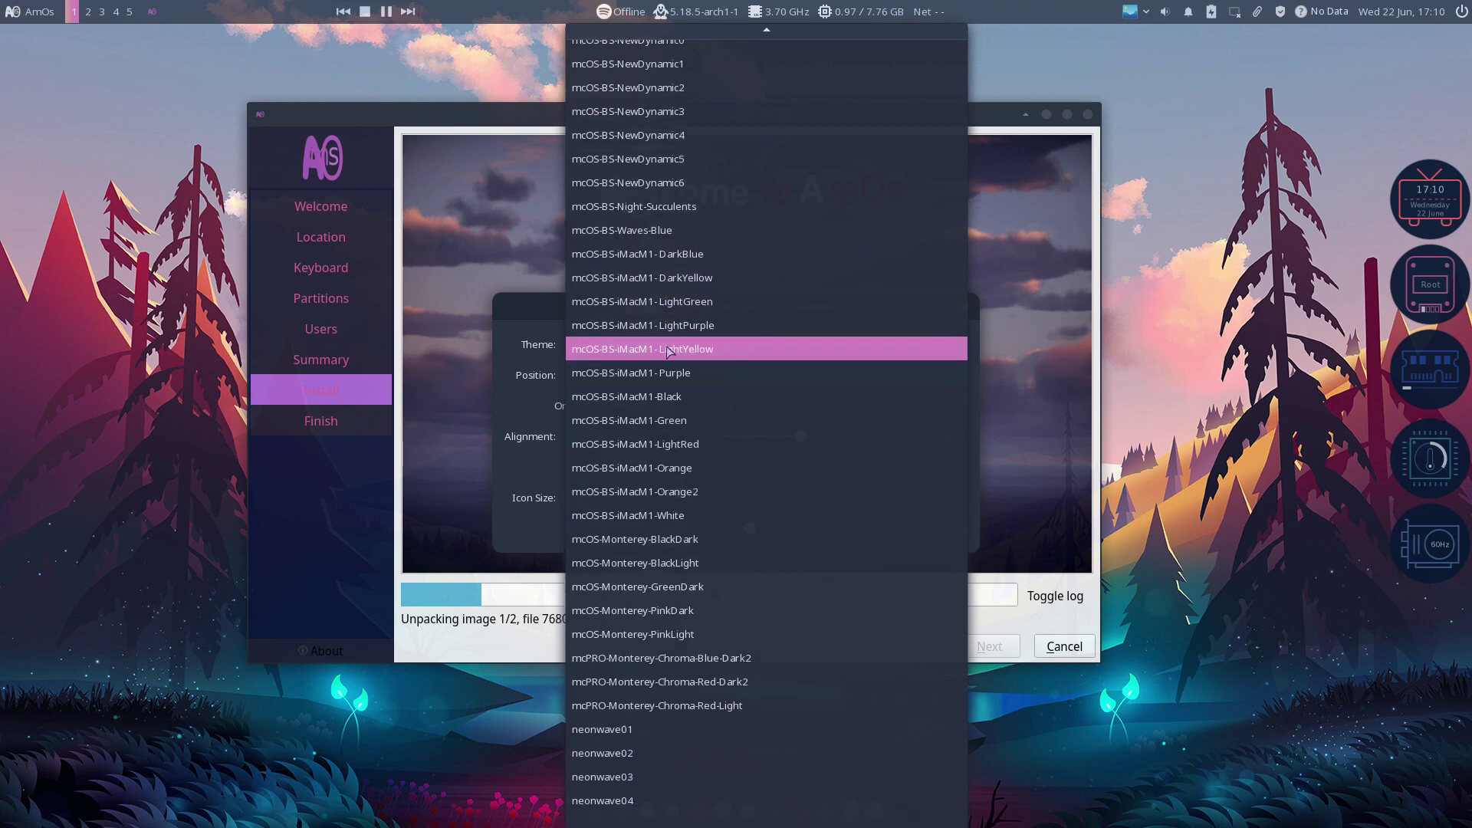
pyautogui.scroll(10, 675, 449)
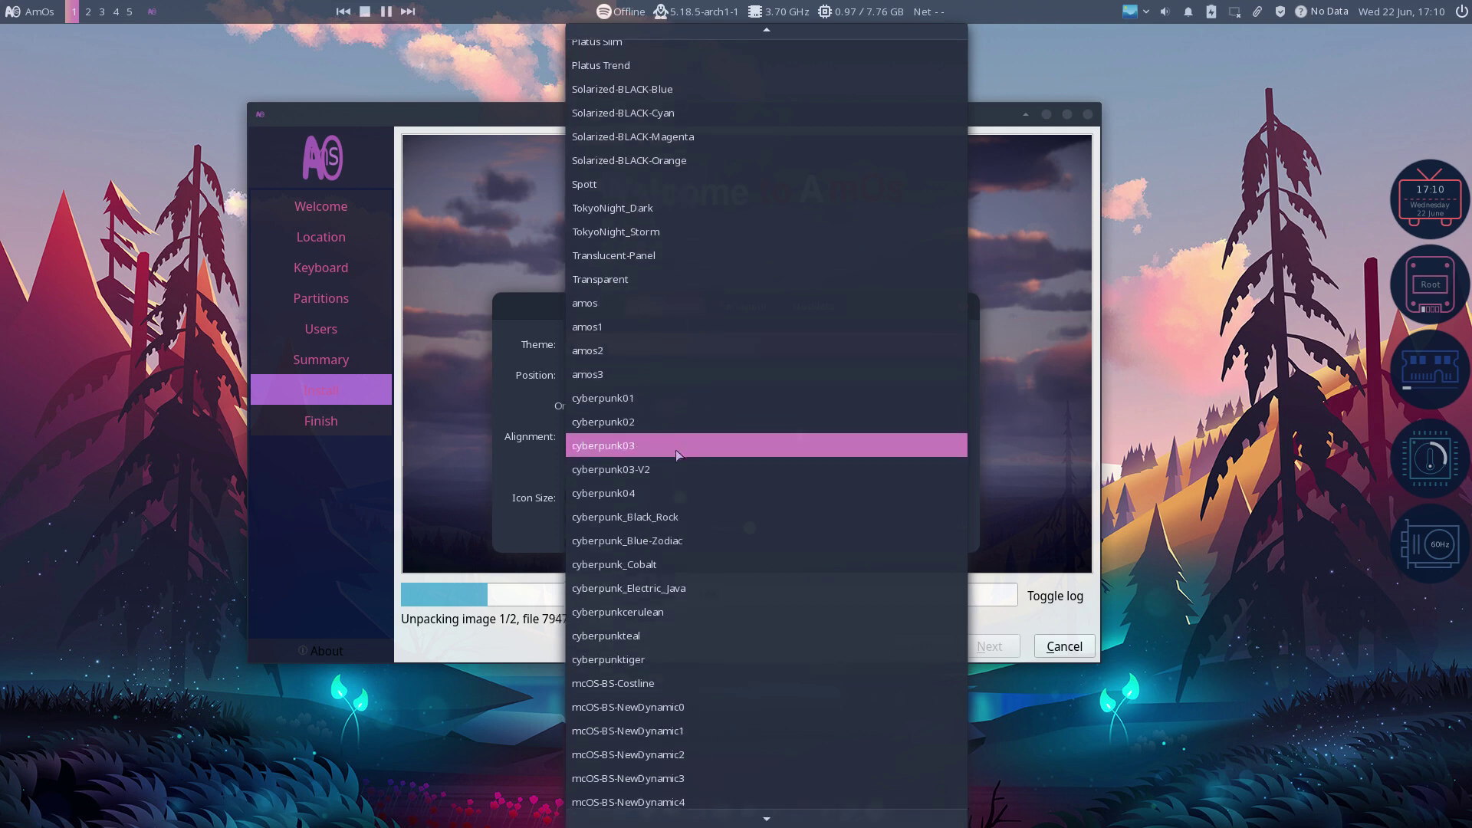
pyautogui.scroll(13, 675, 450)
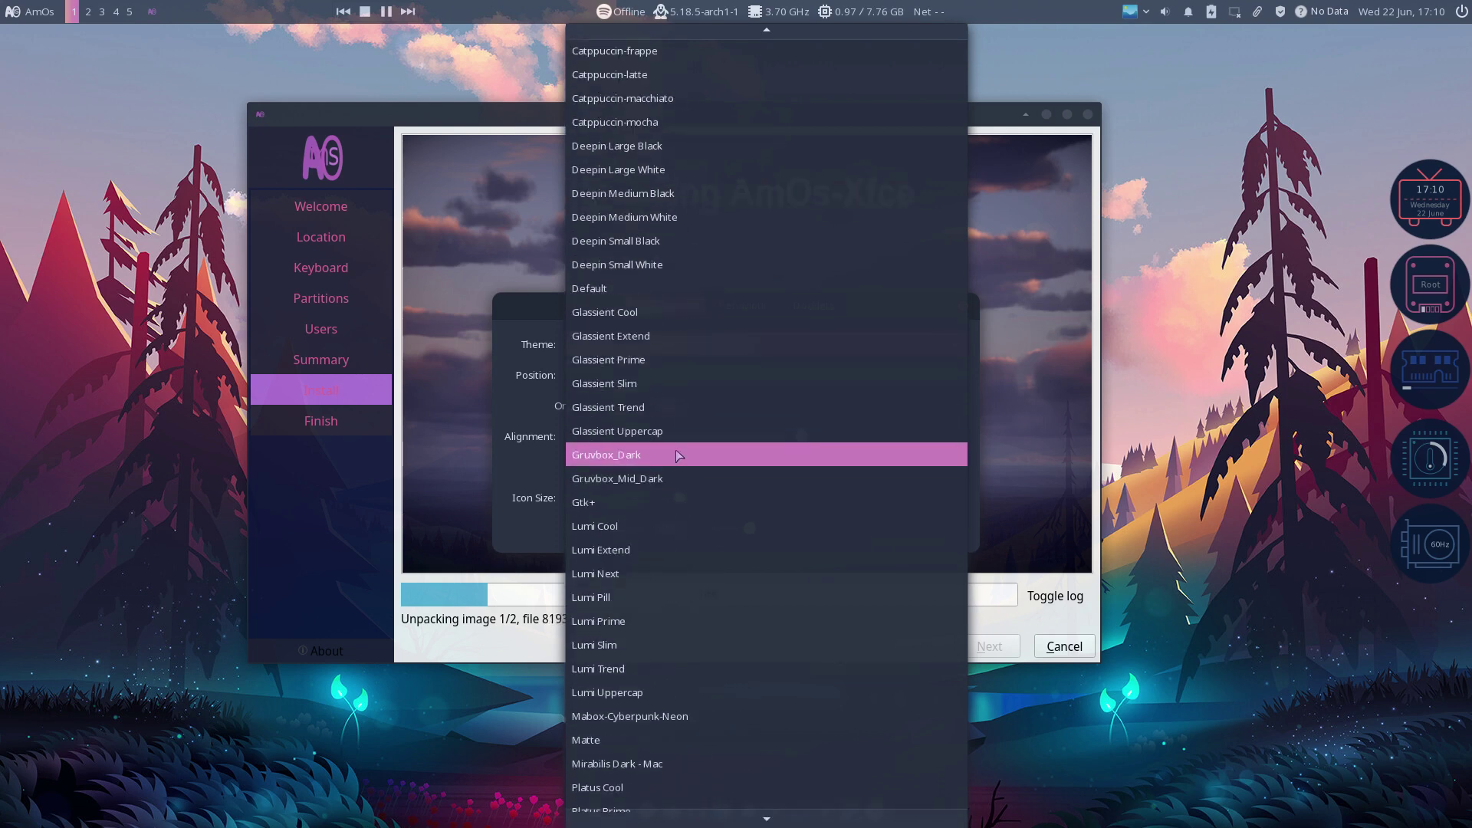
pyautogui.scroll(3, 677, 455)
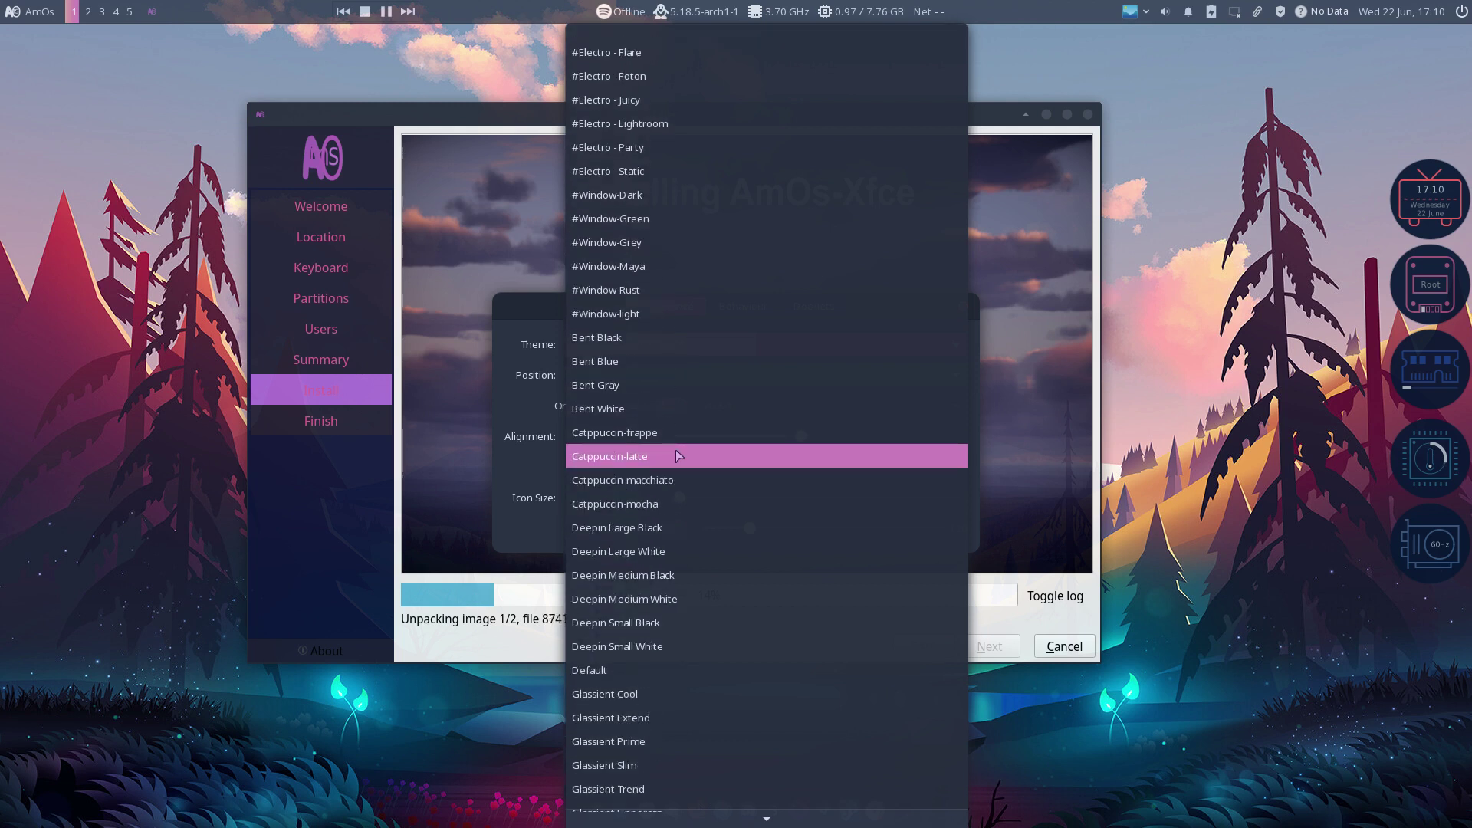
pyautogui.scroll(-1, 674, 449)
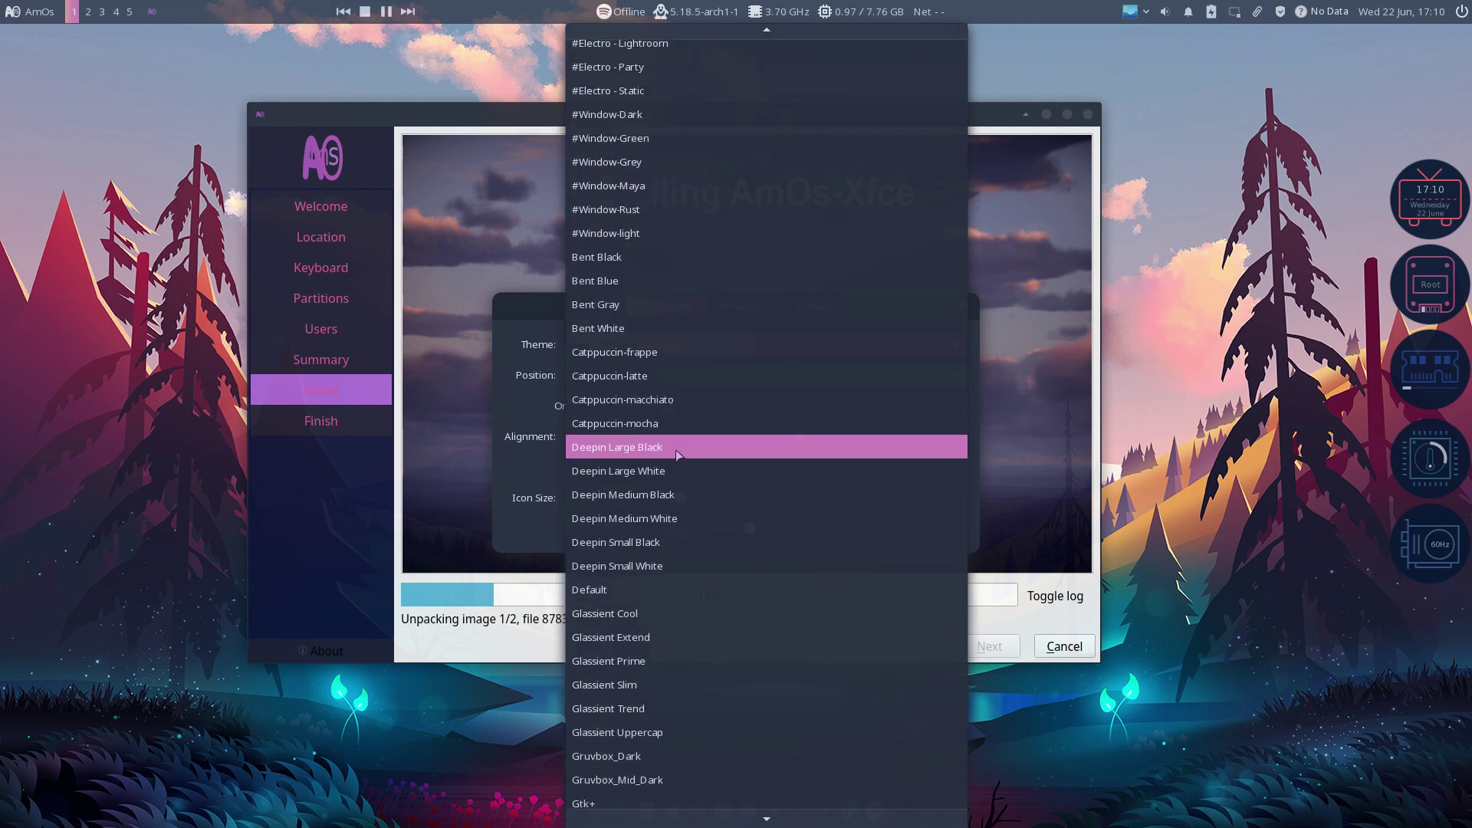
pyautogui.click(665, 355)
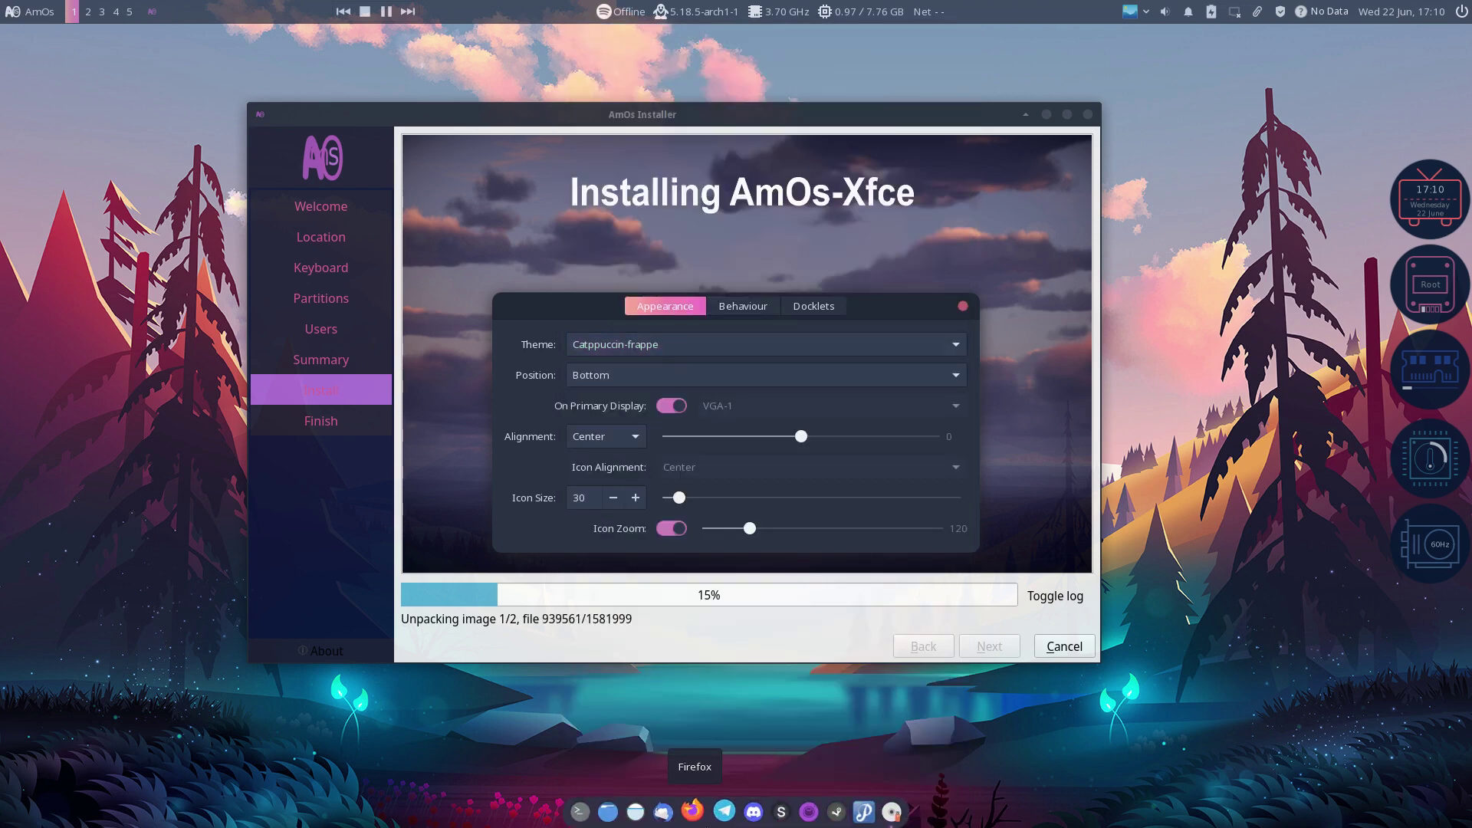
pyautogui.rightClick(707, 812)
# Step: Raise the dock's icon zoom magnification and set the dock icon size to 36
pyautogui.click(782, 777)
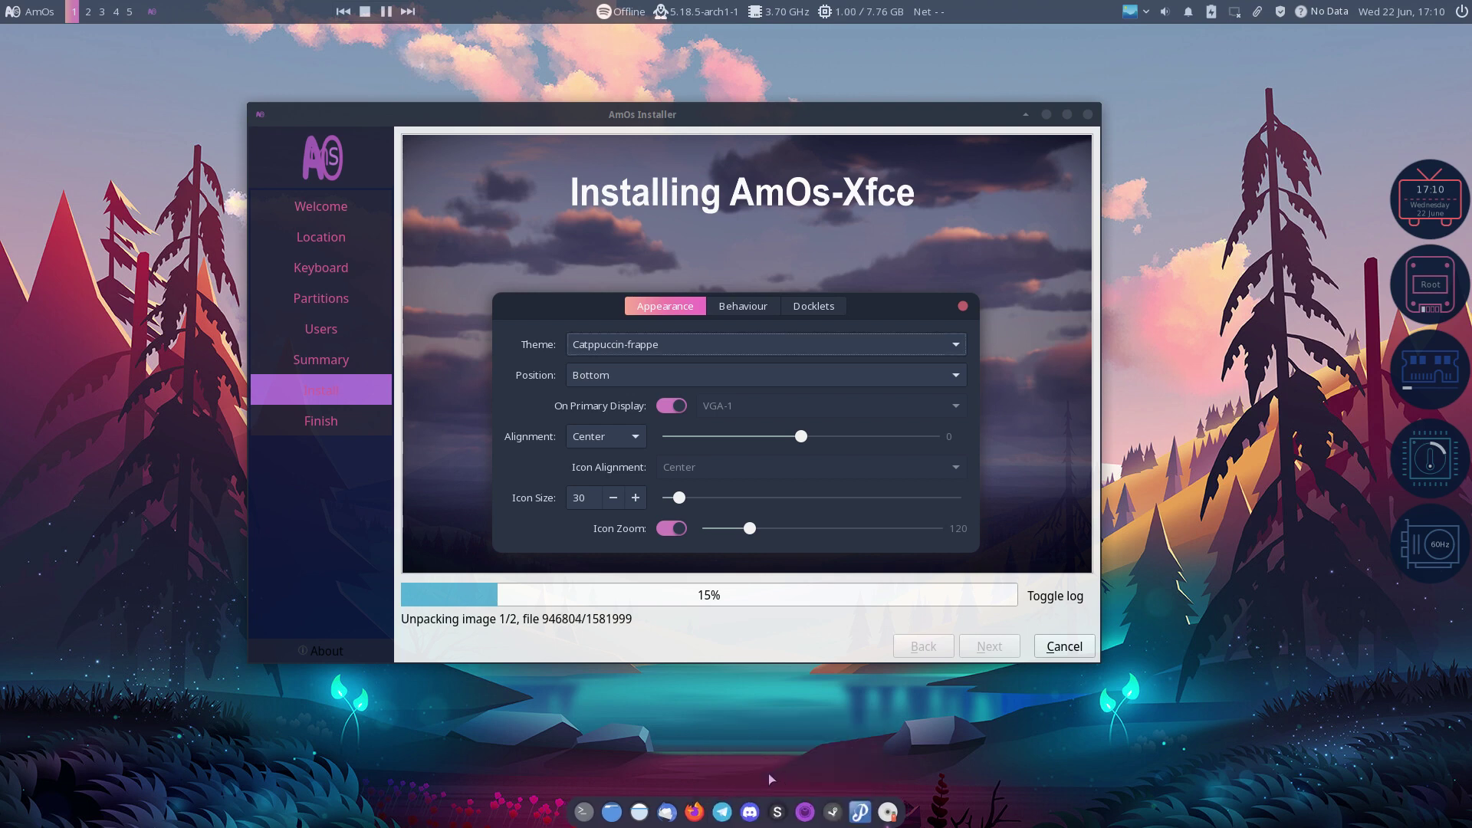
pyautogui.moveTo(751, 530); pyautogui.dragTo(820, 530)
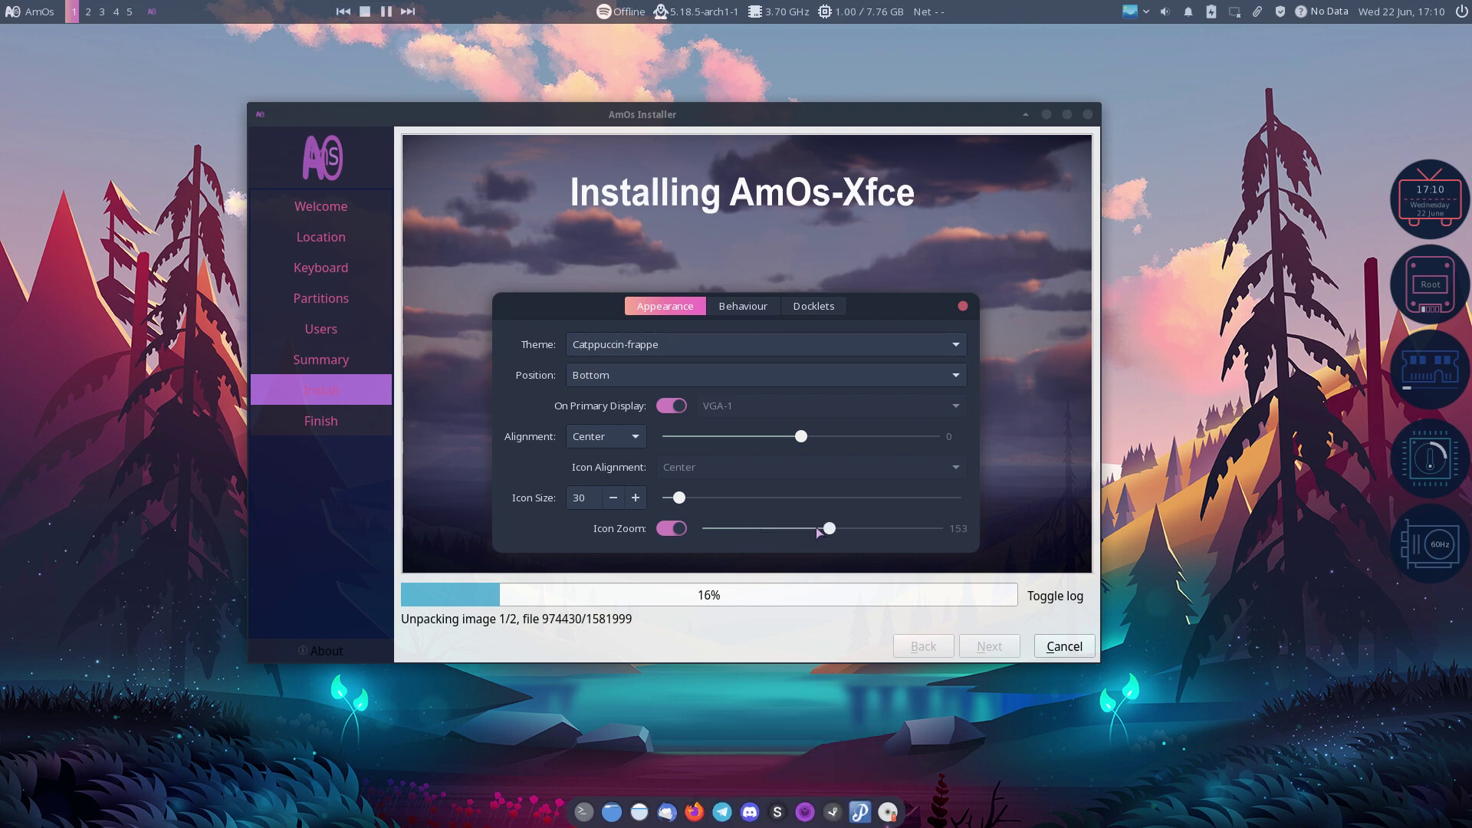
pyautogui.moveTo(694, 498); pyautogui.dragTo(719, 499)
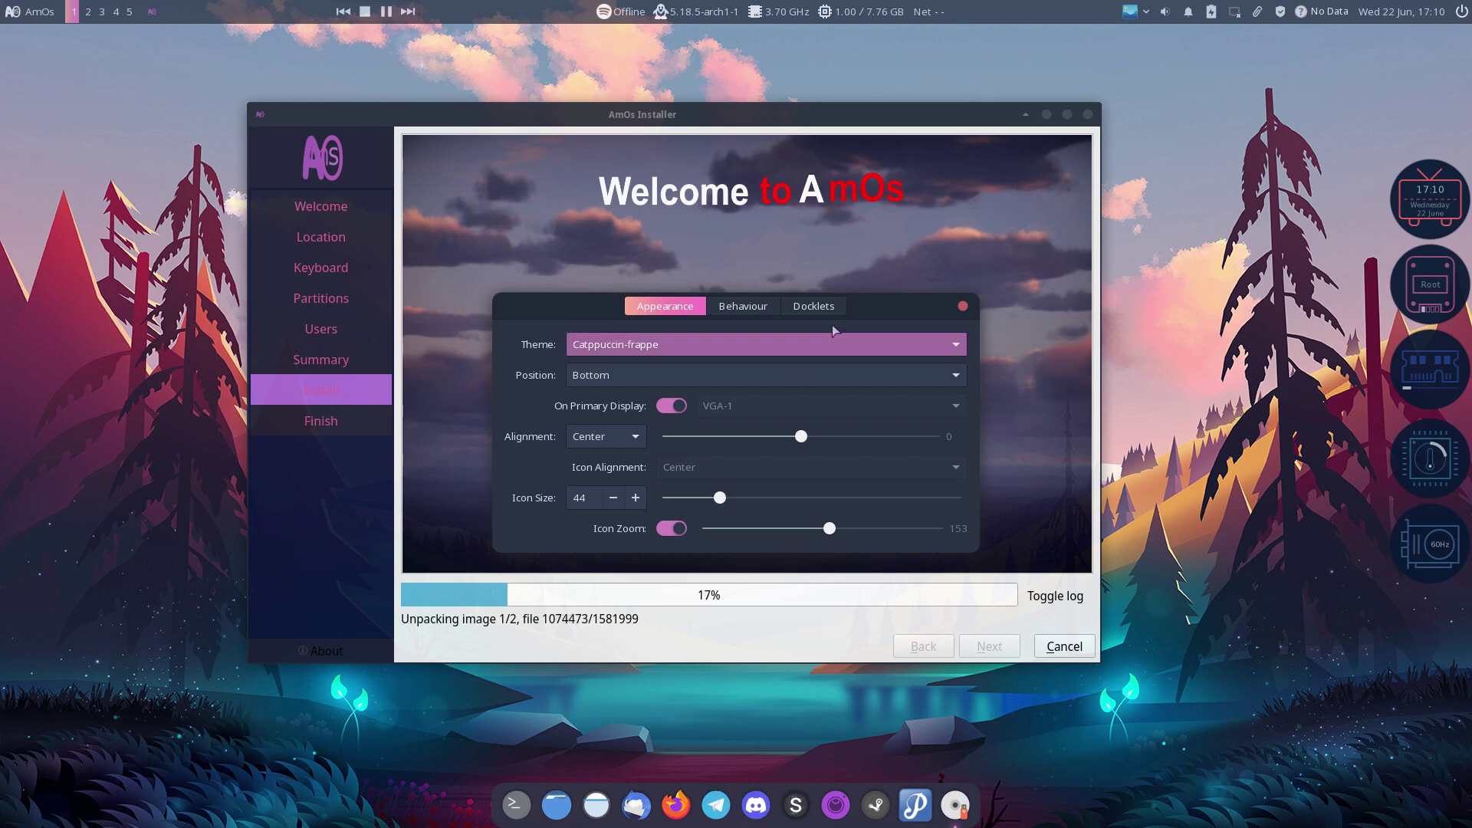
pyautogui.moveTo(880, 301); pyautogui.dragTo(474, 460)
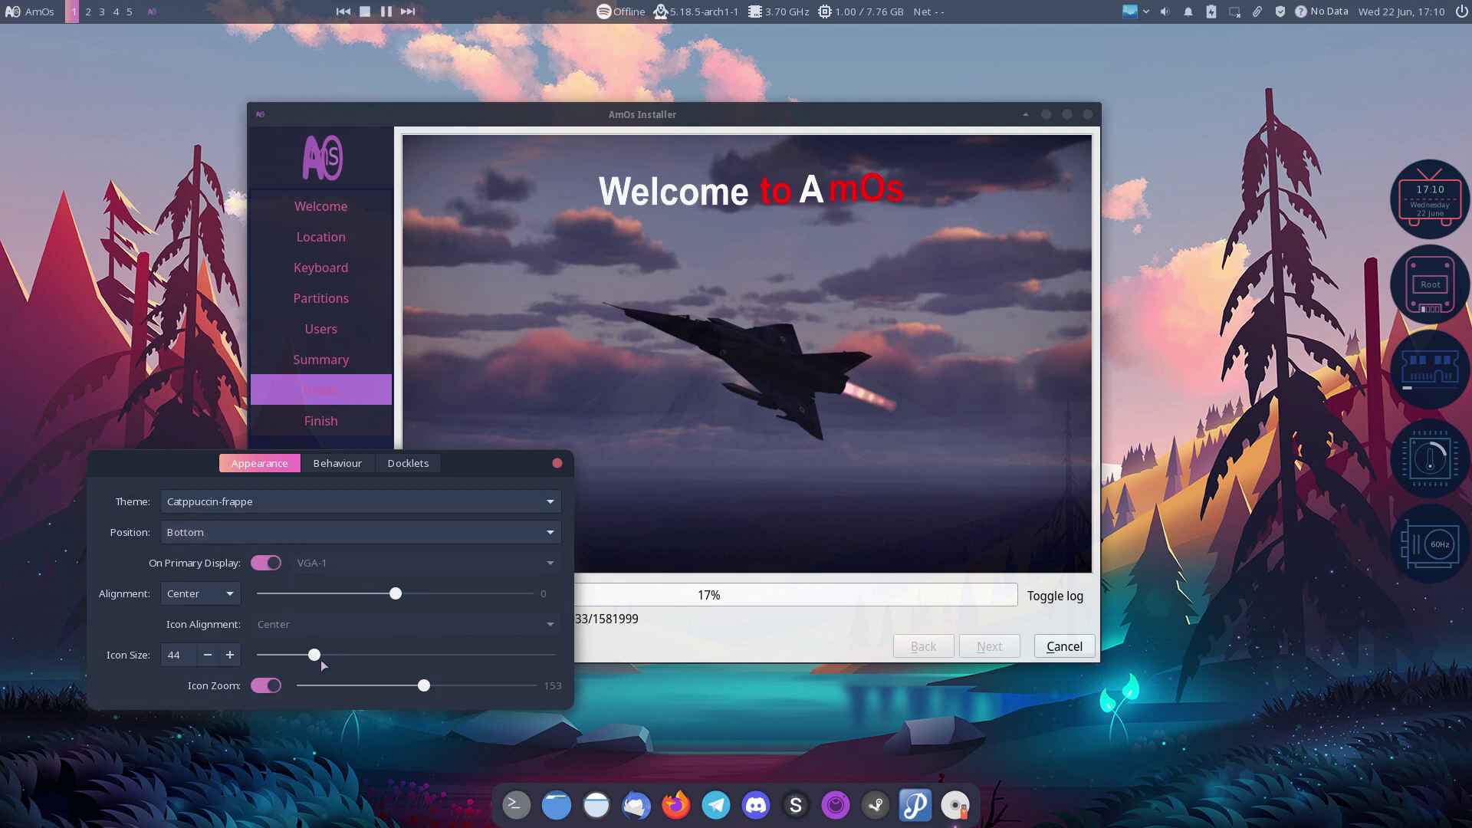
pyautogui.moveTo(321, 658); pyautogui.dragTo(298, 657)
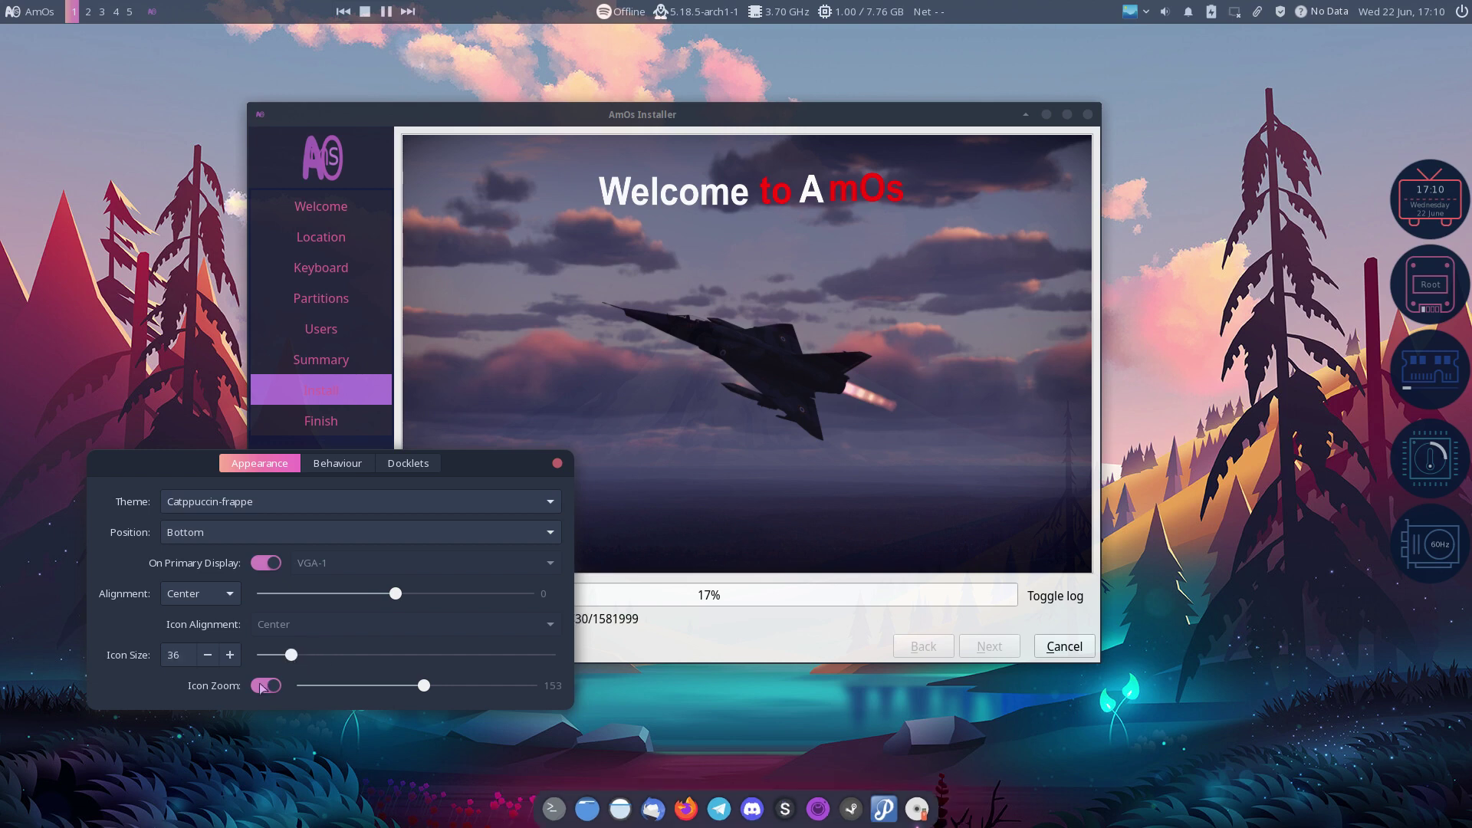
# Step: Preview dock themes from Bent White through Catppuccin, Platus and mcOS variants, ending on neonwave04
pyautogui.click(297, 502)
pyautogui.click(300, 488)
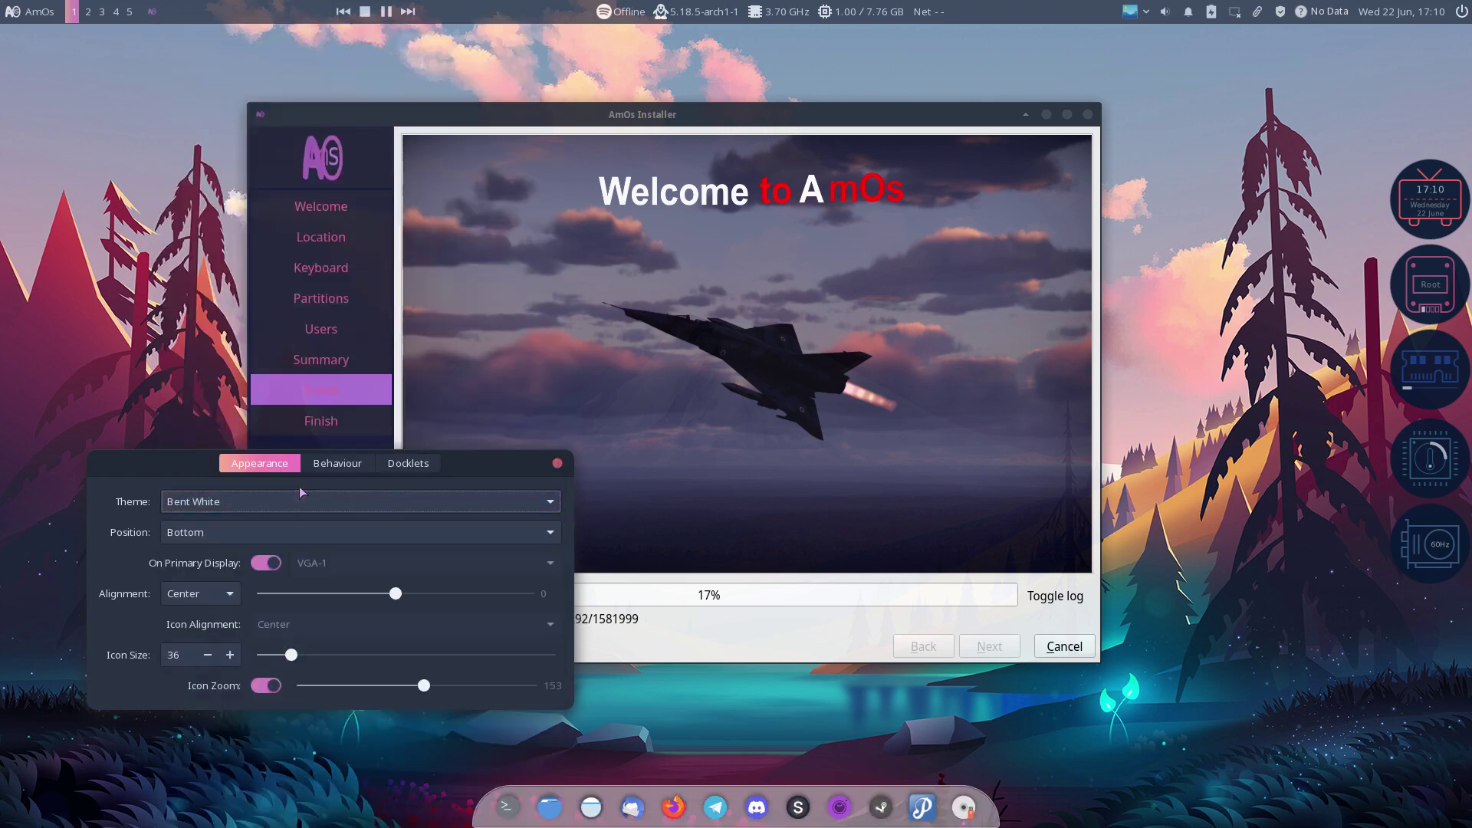
pyautogui.press('Up')
pyautogui.press('Up')
pyautogui.press('Up')
pyautogui.press('Up')
pyautogui.press('Up')
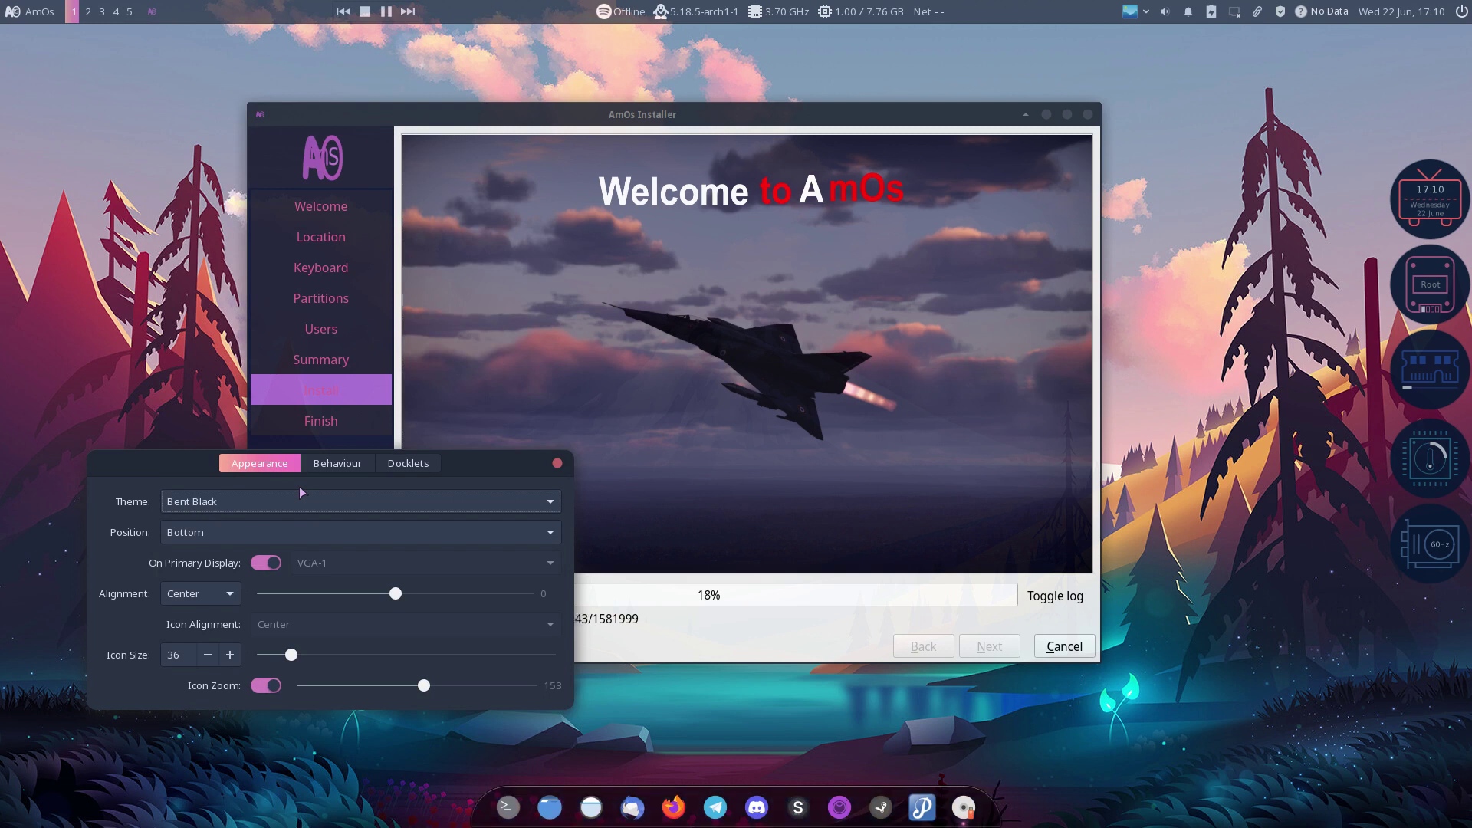
pyautogui.press('Up')
pyautogui.press('Up')
pyautogui.press('Up')
pyautogui.press('Up')
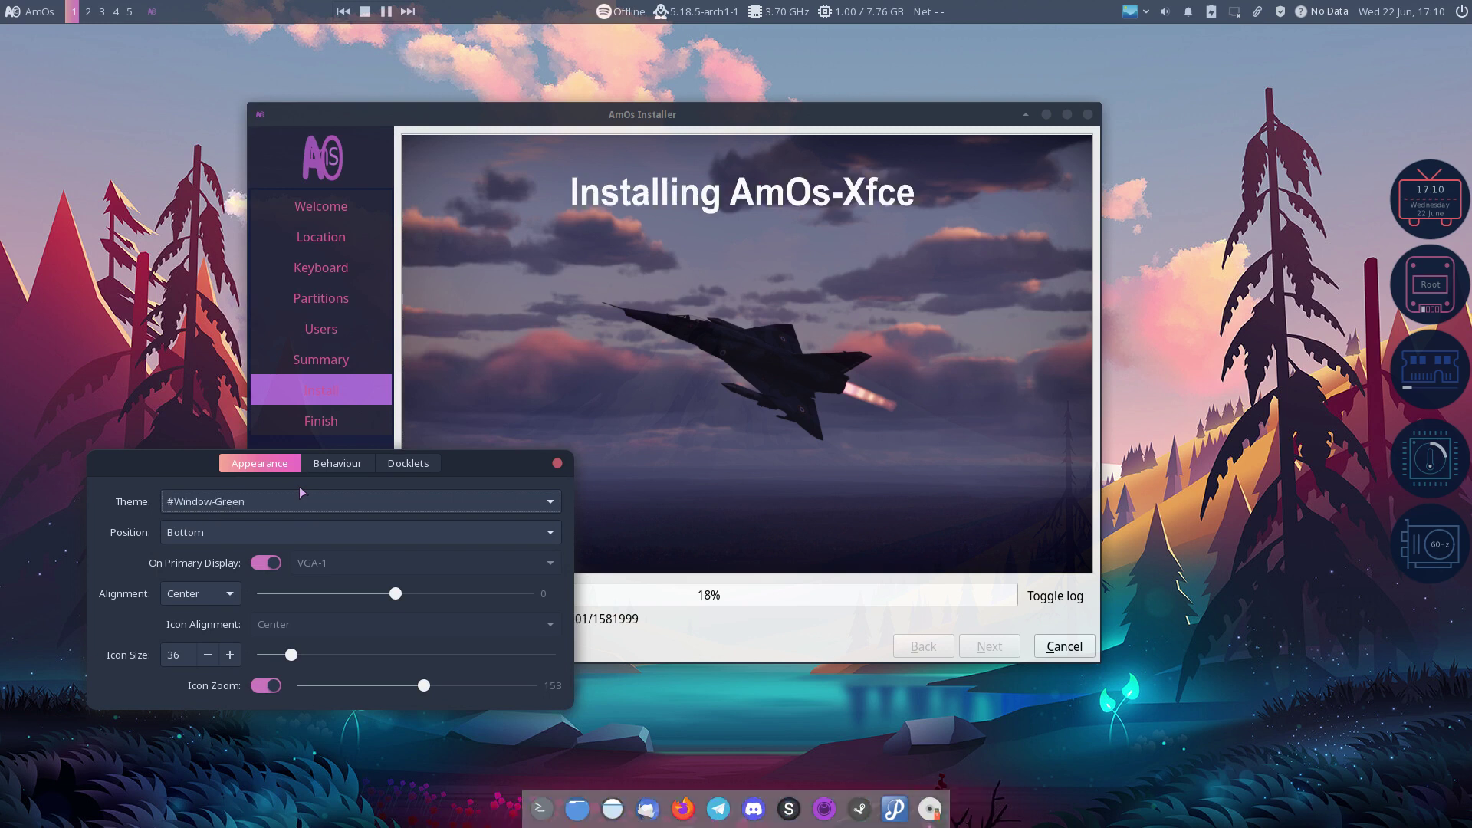
pyautogui.press('Up')
pyautogui.press('Up')
pyautogui.press('Up')
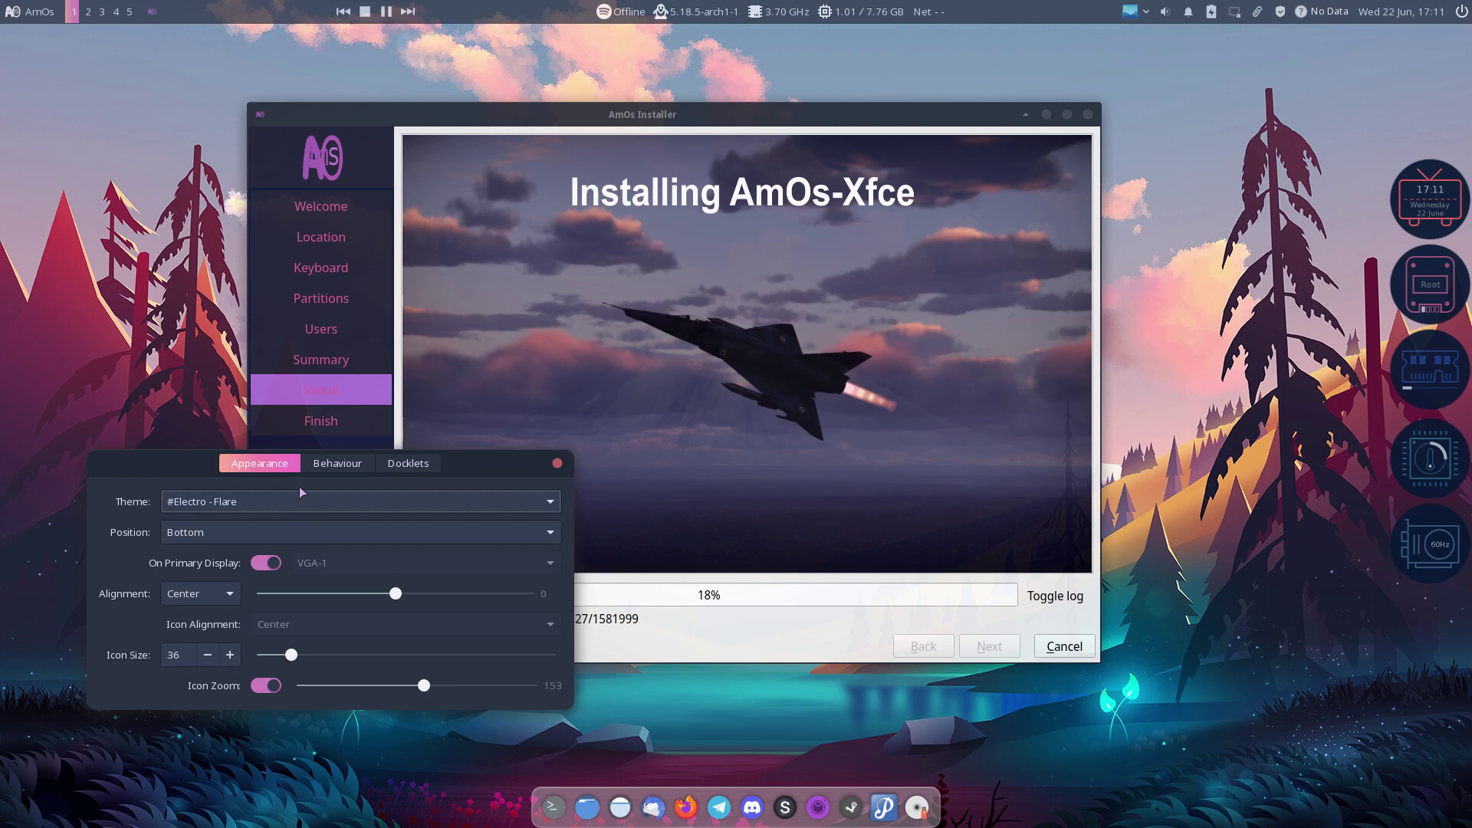
pyautogui.press('Down')
pyautogui.press('Down')
pyautogui.press('Down')
pyautogui.press('Down')
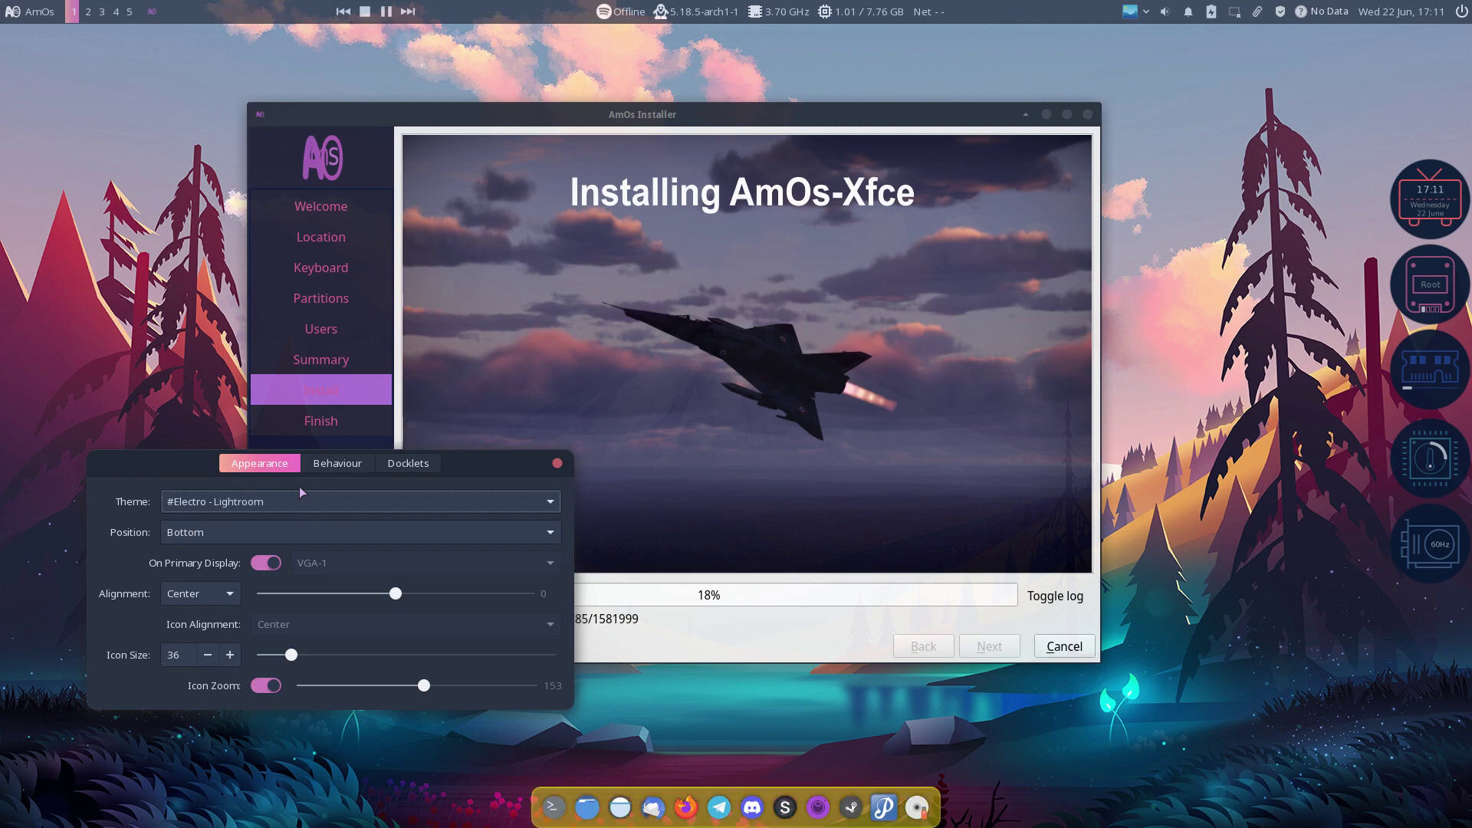
pyautogui.press('Down')
pyautogui.press('Down')
pyautogui.press('Down')
pyautogui.press('Down')
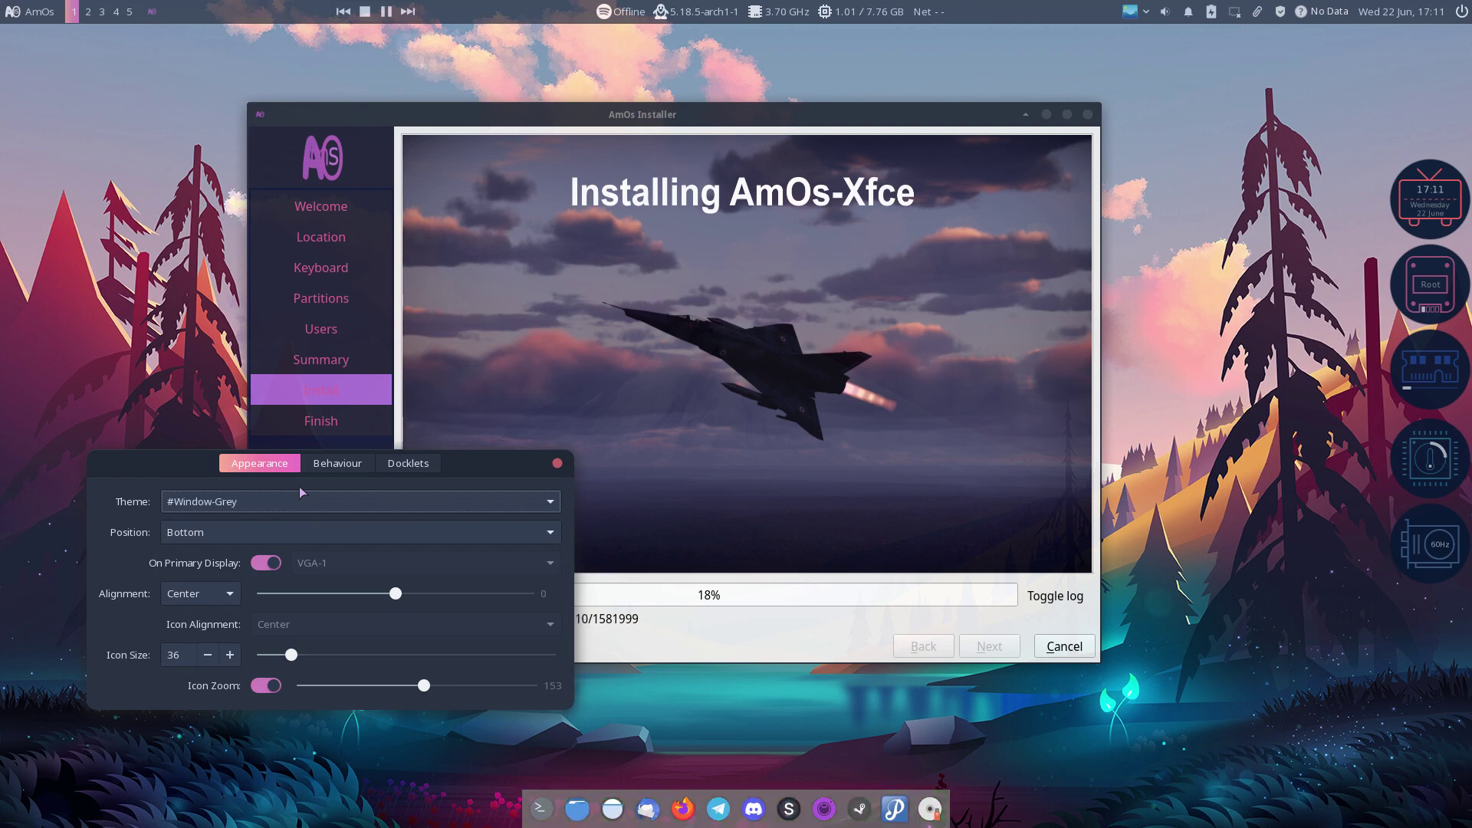
pyautogui.press('Down')
pyautogui.press('Down')
pyautogui.press('Down')
pyautogui.press('Down')
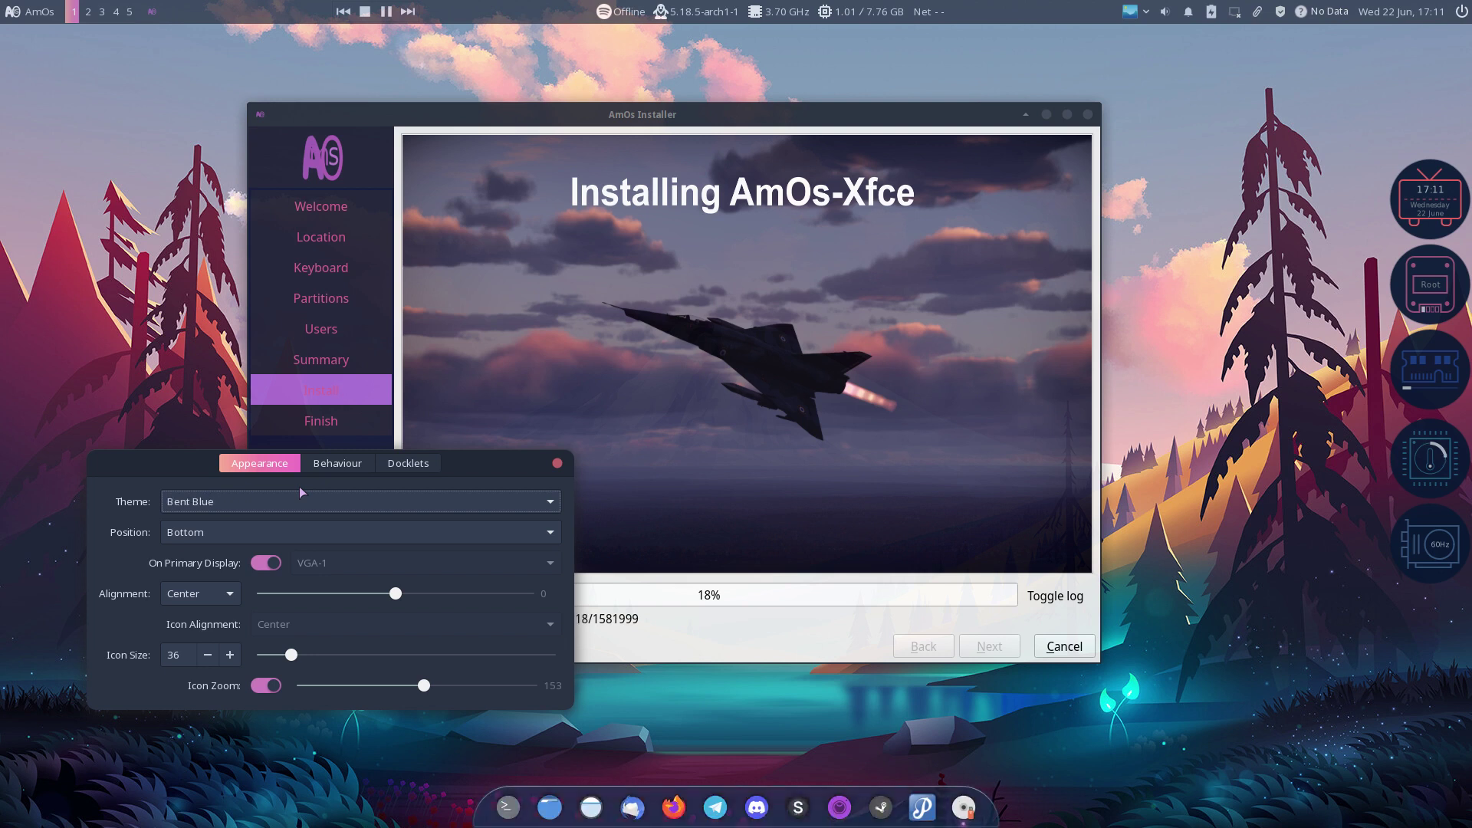
pyautogui.press('Down')
pyautogui.press('Down')
pyautogui.press('Down')
pyautogui.press('Down')
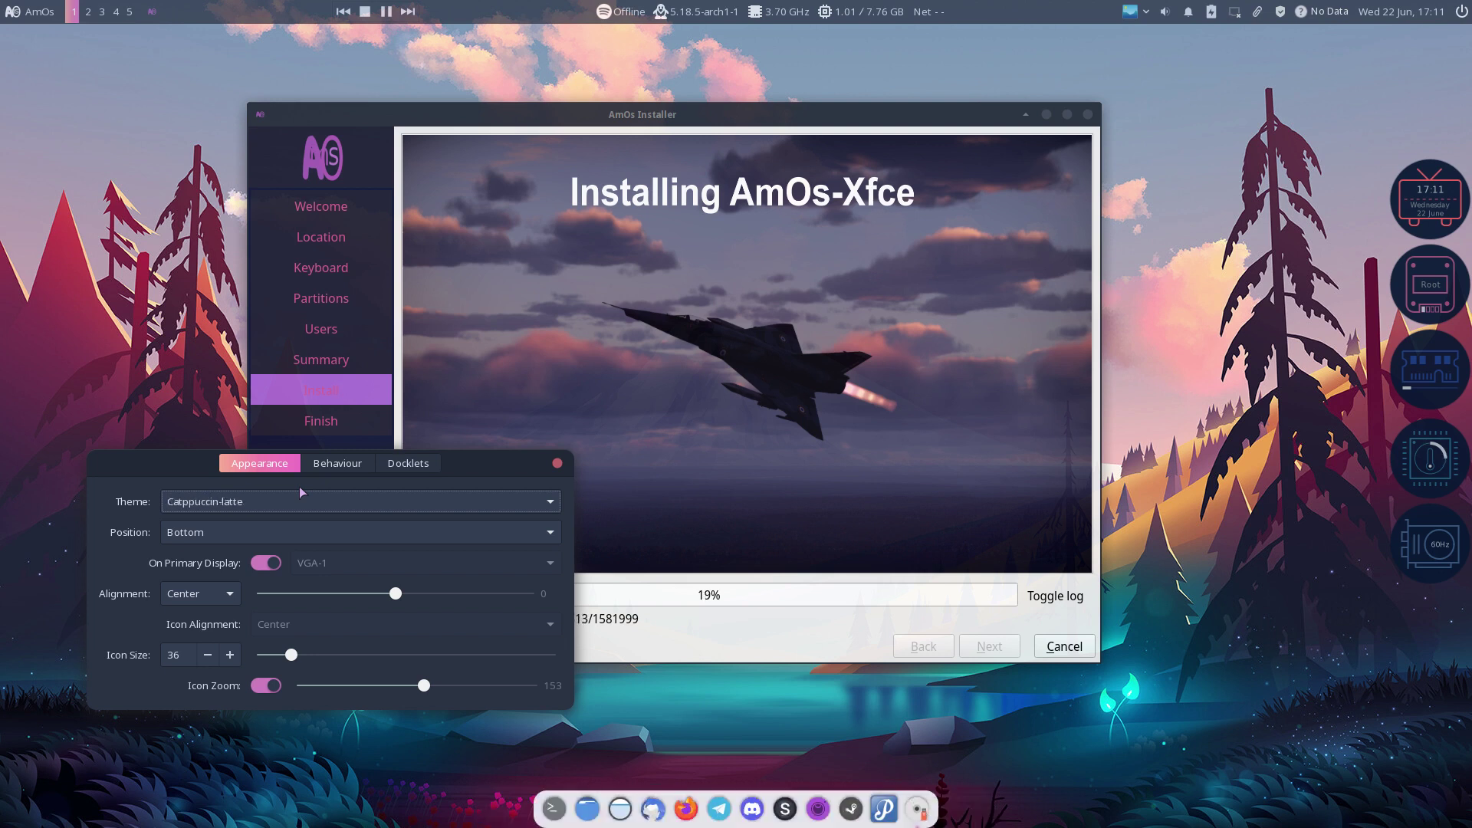
pyautogui.press('Down')
pyautogui.press('Down')
pyautogui.press('Down')
pyautogui.press('Down')
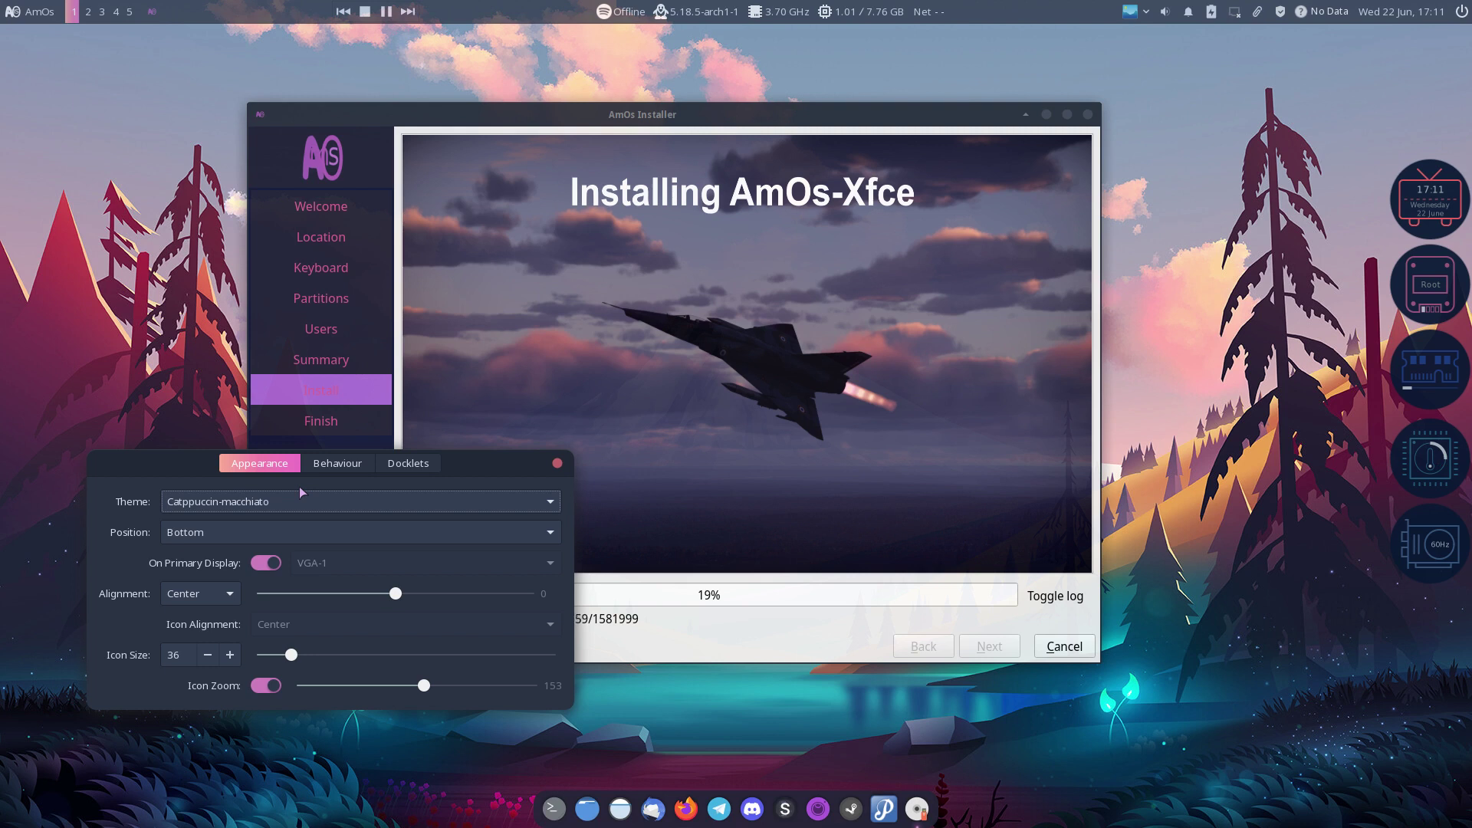
pyautogui.press('Down')
pyautogui.press('Down')
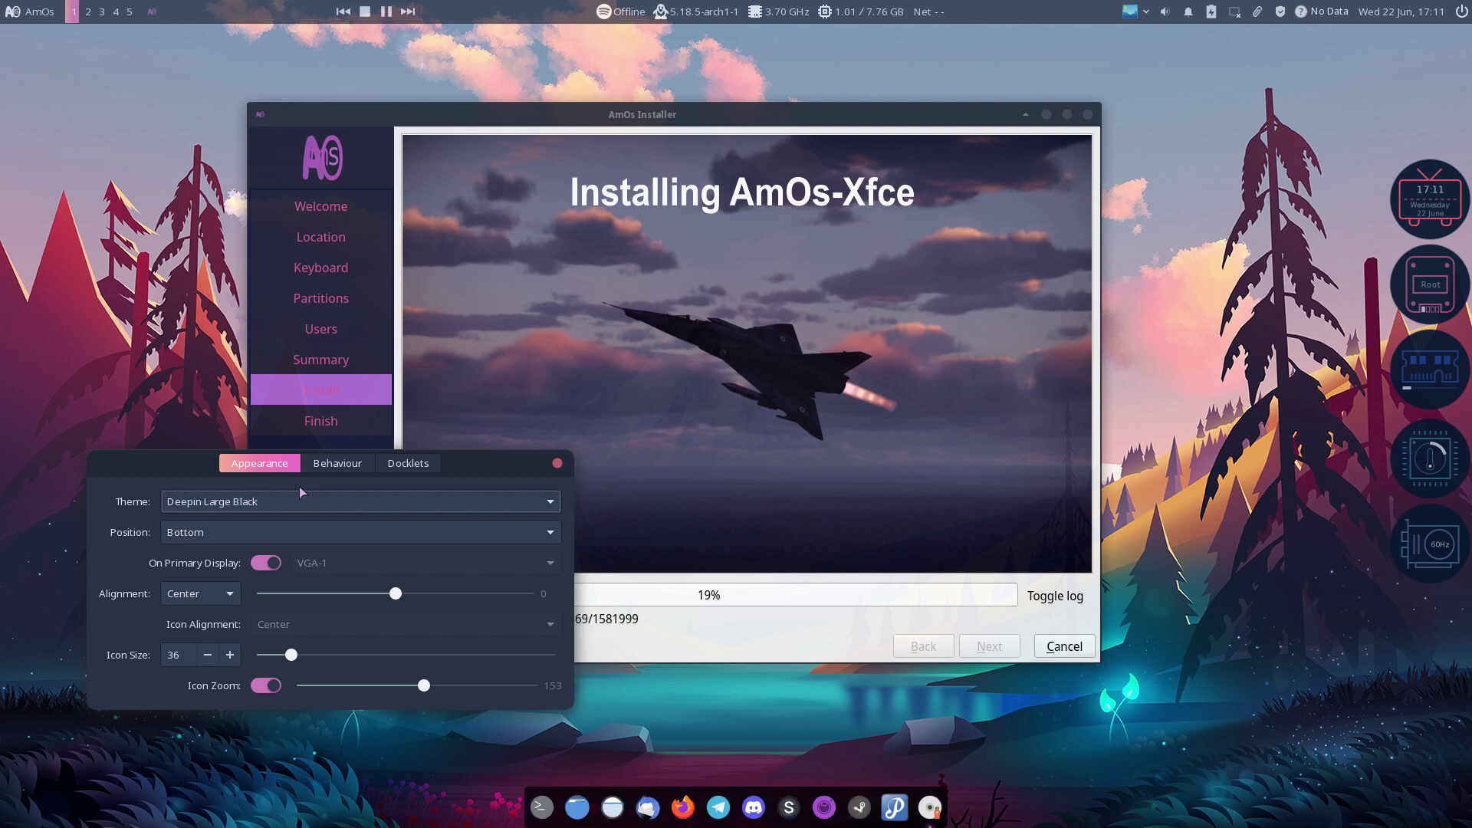
pyautogui.press('Down')
pyautogui.press('Down')
pyautogui.press('Down')
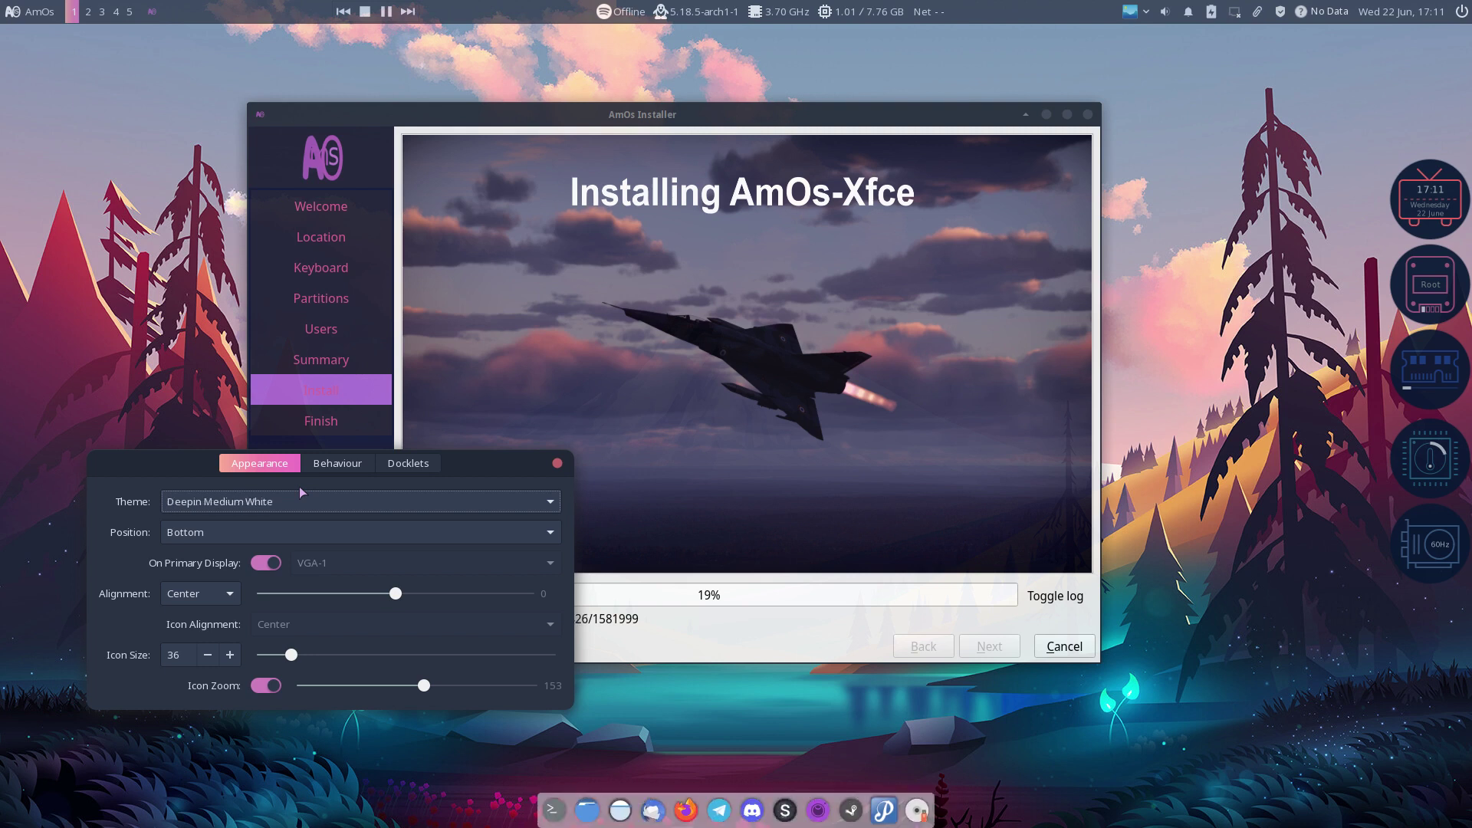
pyautogui.press('Down')
pyautogui.press('Down')
pyautogui.press('Down')
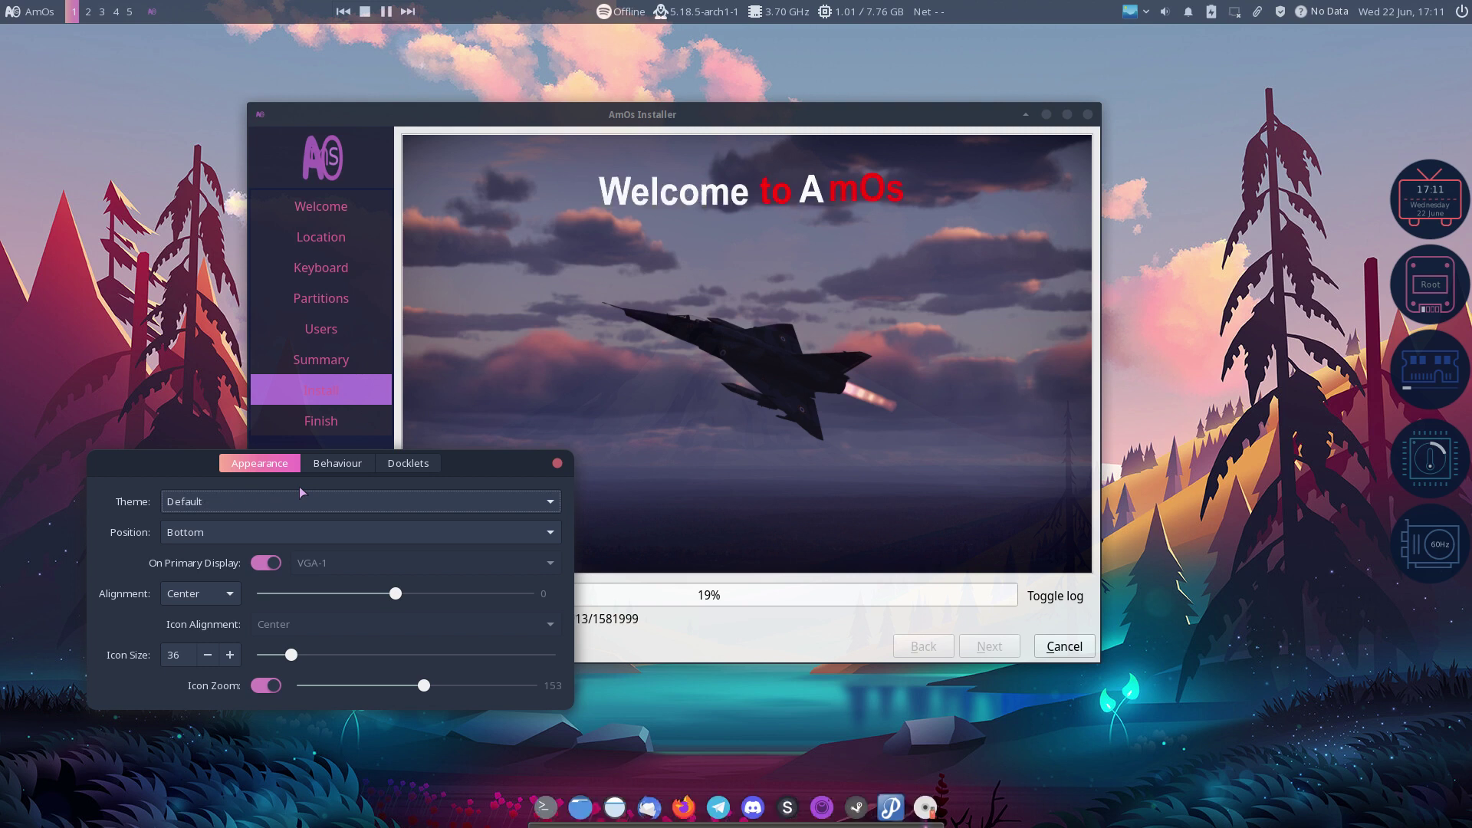
pyautogui.press('Down')
pyautogui.press('Down')
pyautogui.press('Down')
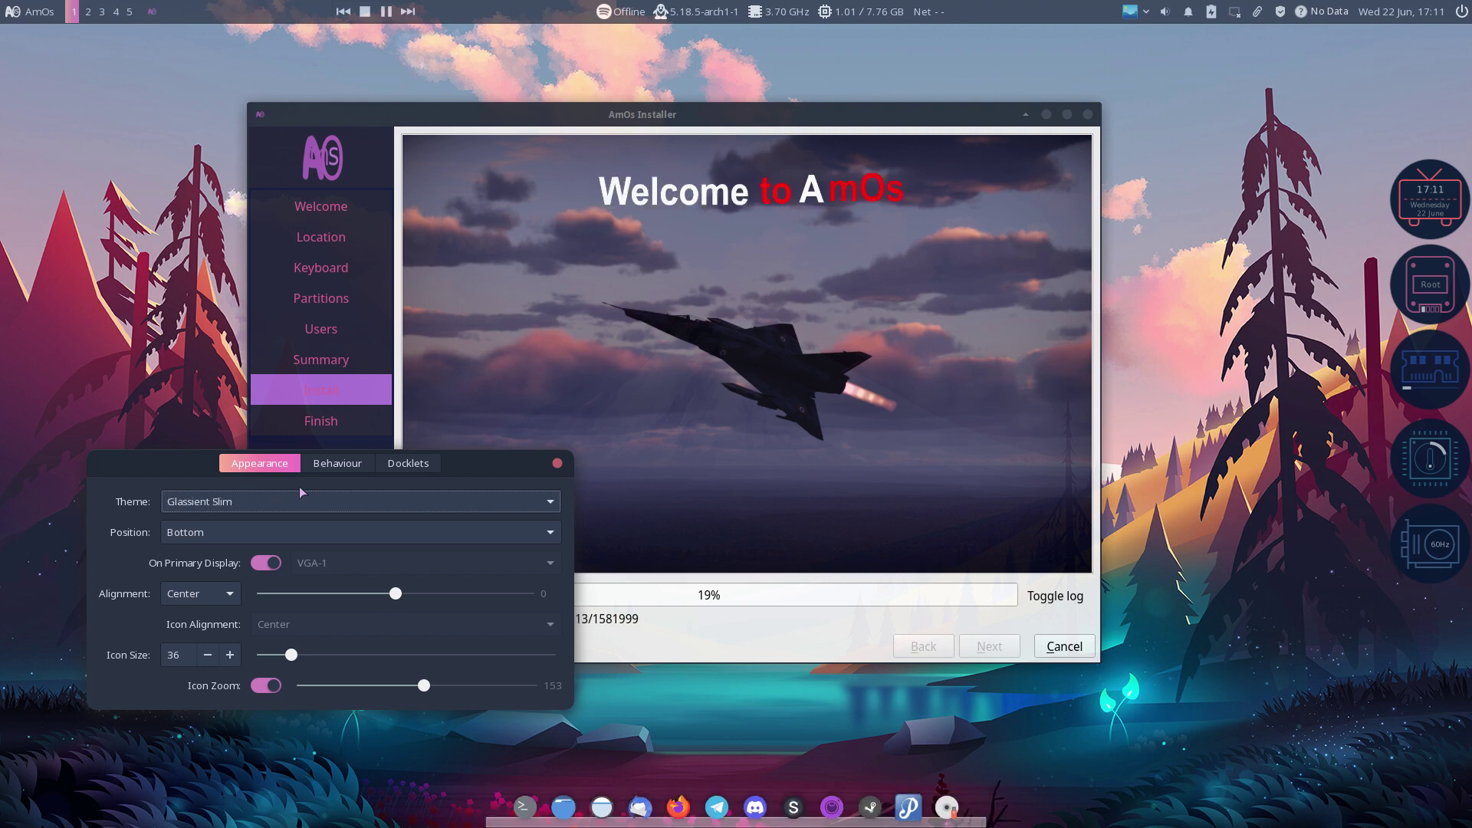
pyautogui.press('Down')
pyautogui.press('Down')
pyautogui.press('Down')
pyautogui.press('Down')
pyautogui.press('Down')
pyautogui.press('Down')
pyautogui.press('Down')
pyautogui.press('Down')
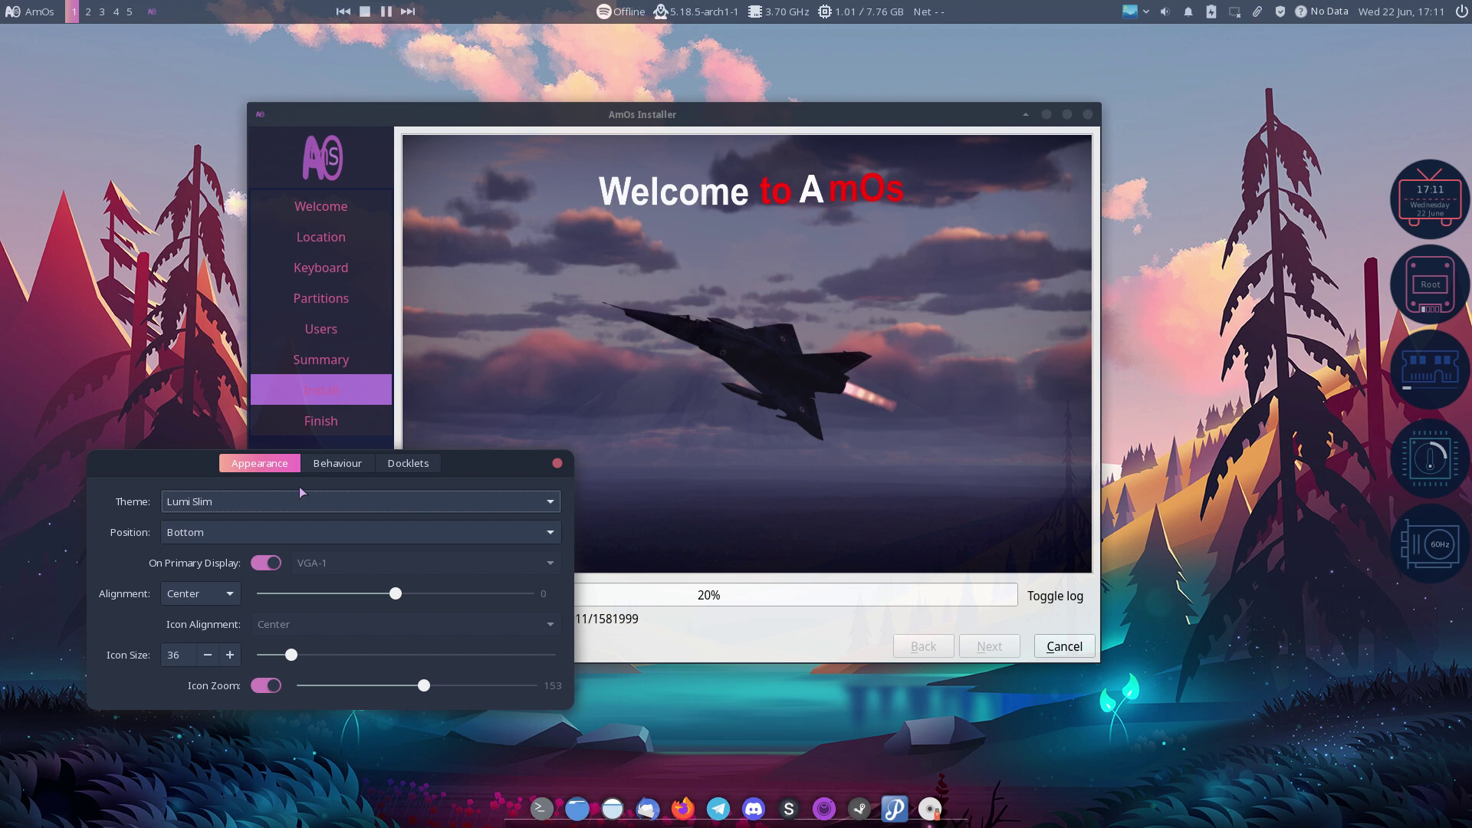
pyautogui.press('Down')
pyautogui.press('Down')
pyautogui.press('Down')
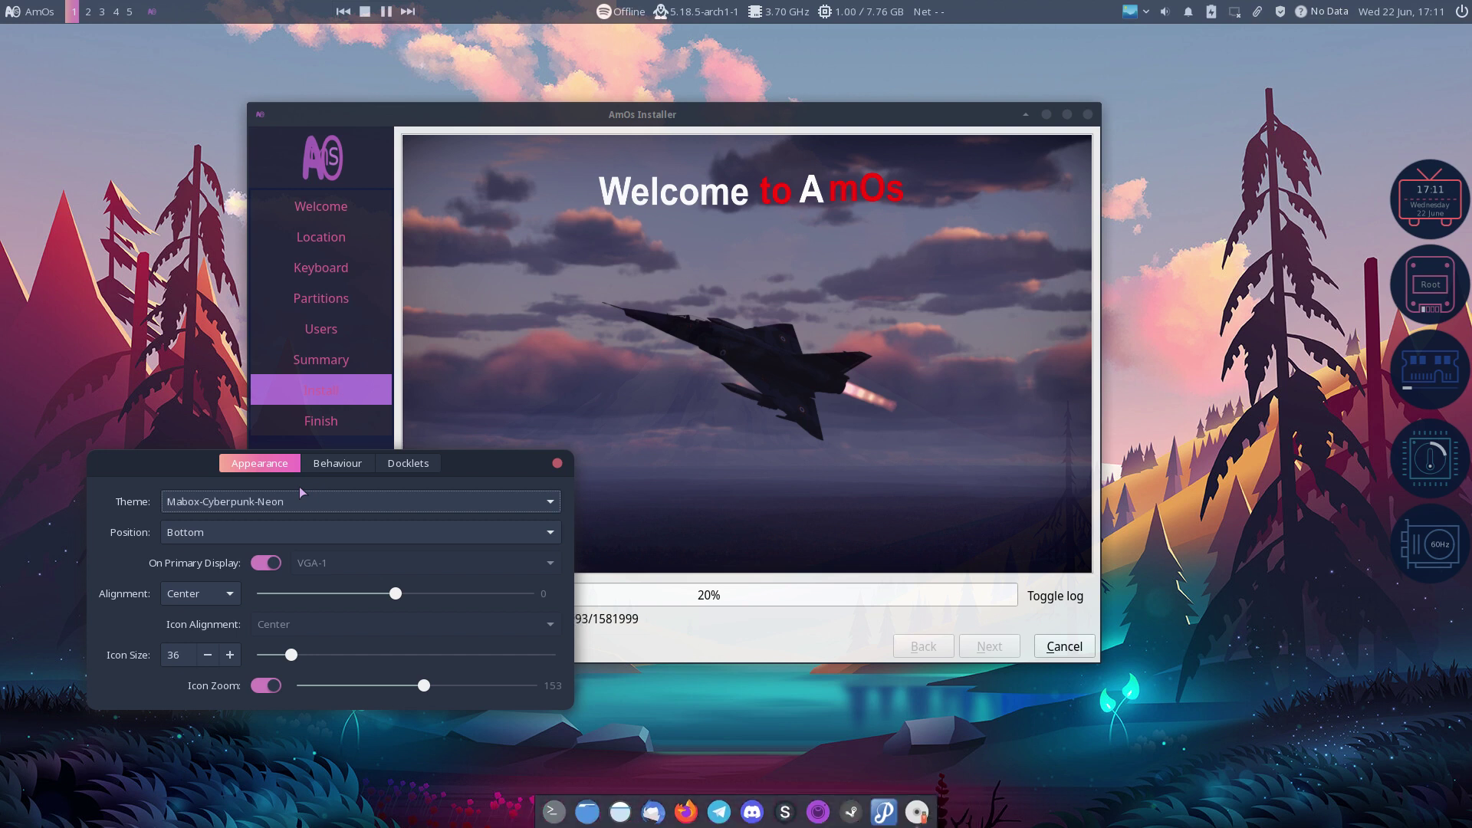
pyautogui.press('Down')
pyautogui.press('Down')
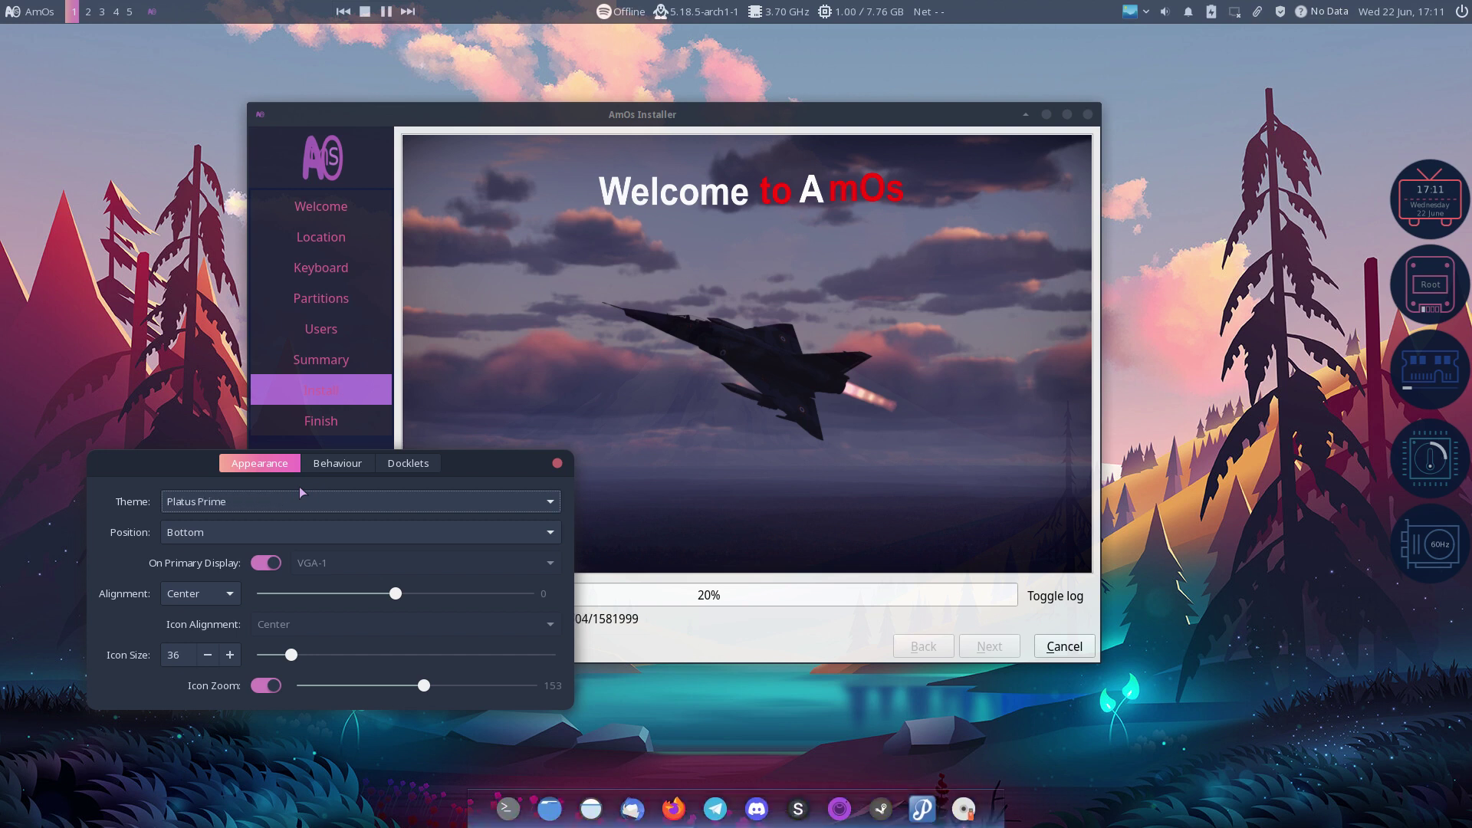
pyautogui.press('Down')
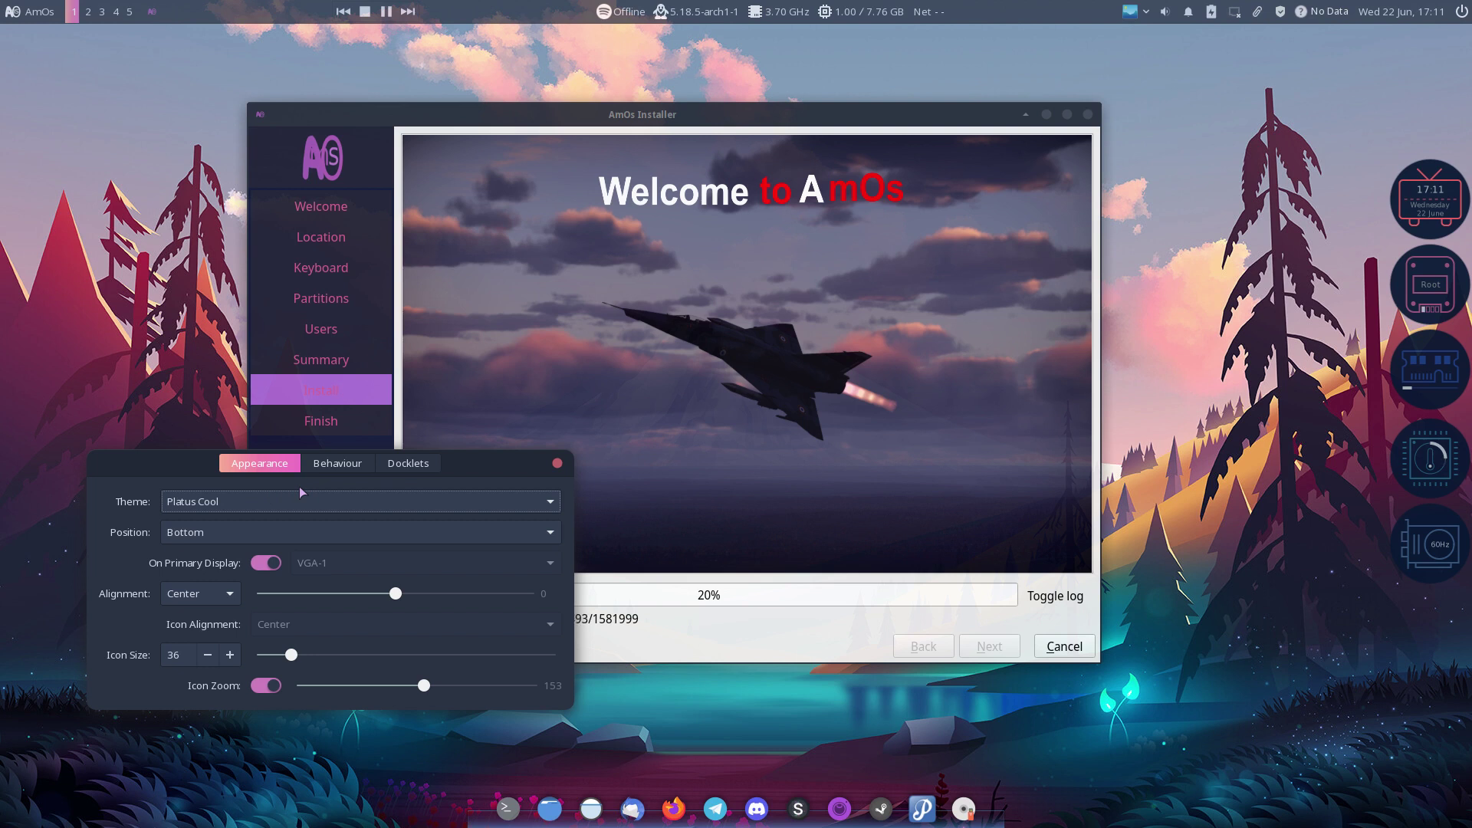
pyautogui.press('Down')
pyautogui.press('Down')
pyautogui.press('Down')
pyautogui.press('Down')
pyautogui.press('Down')
pyautogui.press('Down')
pyautogui.press('Down')
pyautogui.press('Down')
pyautogui.press('Down')
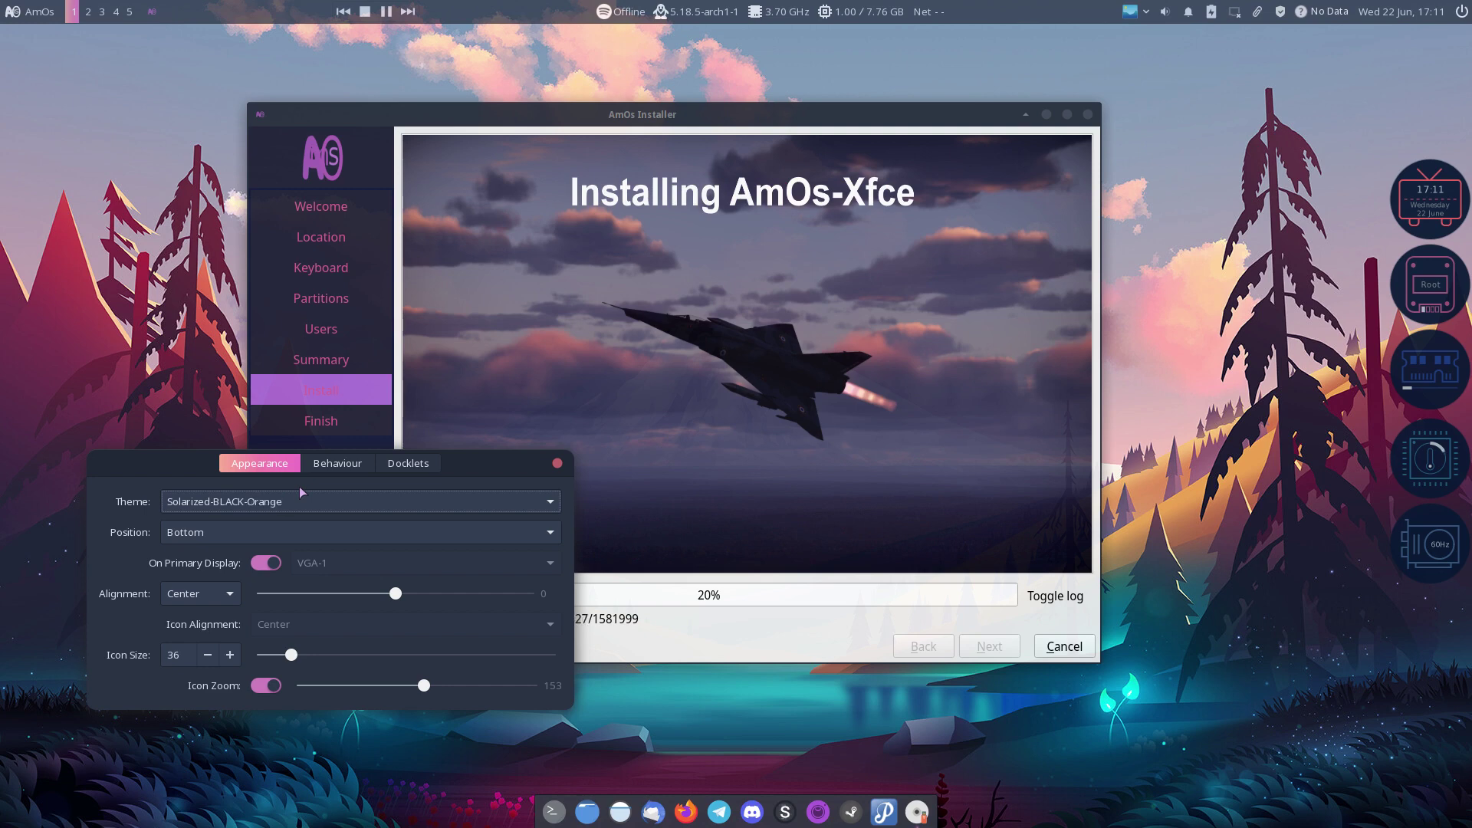
pyautogui.press('Down')
pyautogui.press('Down')
pyautogui.press('Down')
pyautogui.press('Down')
pyautogui.press('Down')
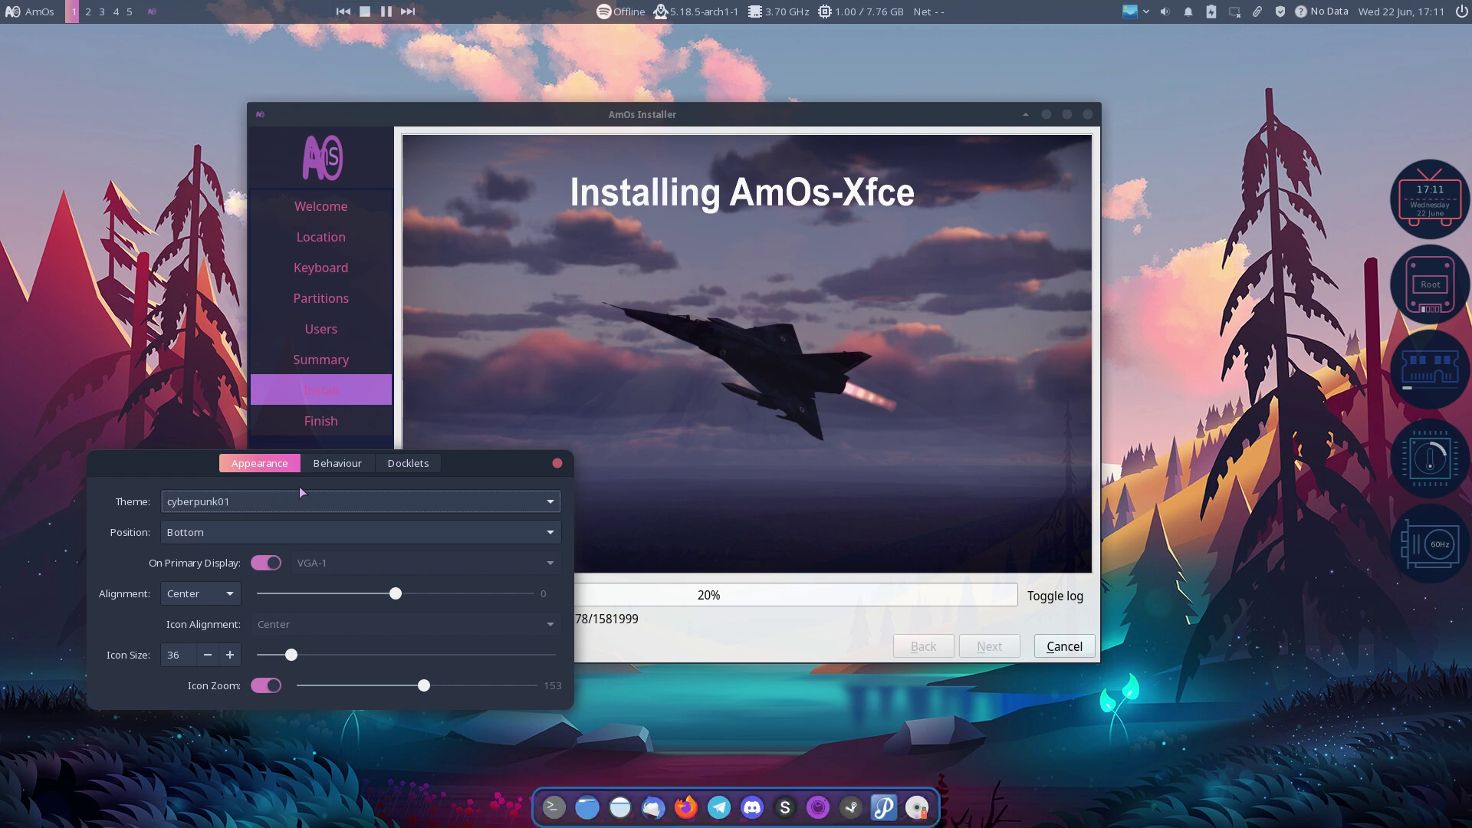
pyautogui.press('Down')
pyautogui.press('Down')
pyautogui.press('Down')
pyautogui.press('Down')
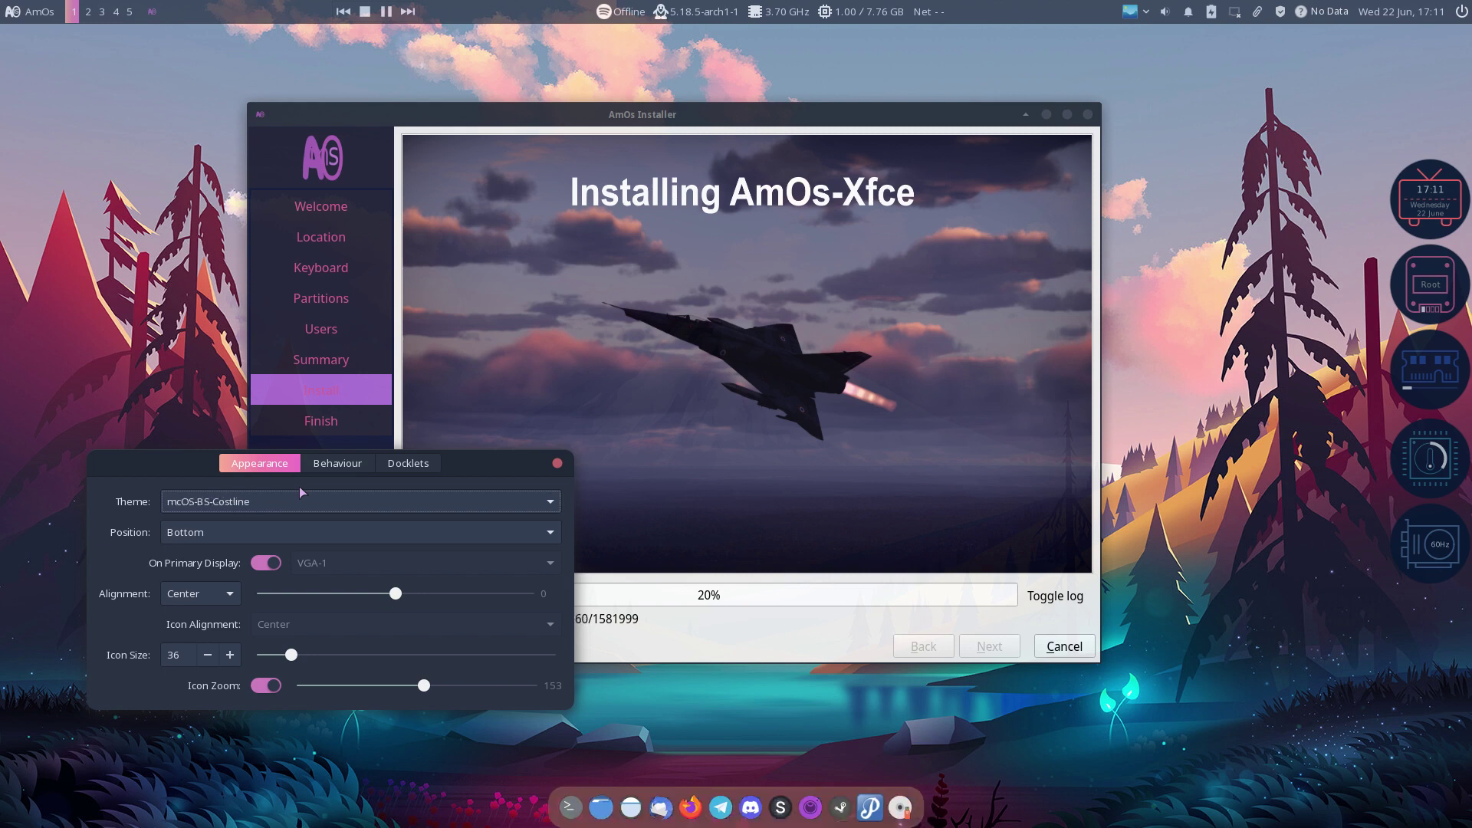
pyautogui.press('Down')
pyautogui.press('Down')
pyautogui.press('Down')
pyautogui.press('Down')
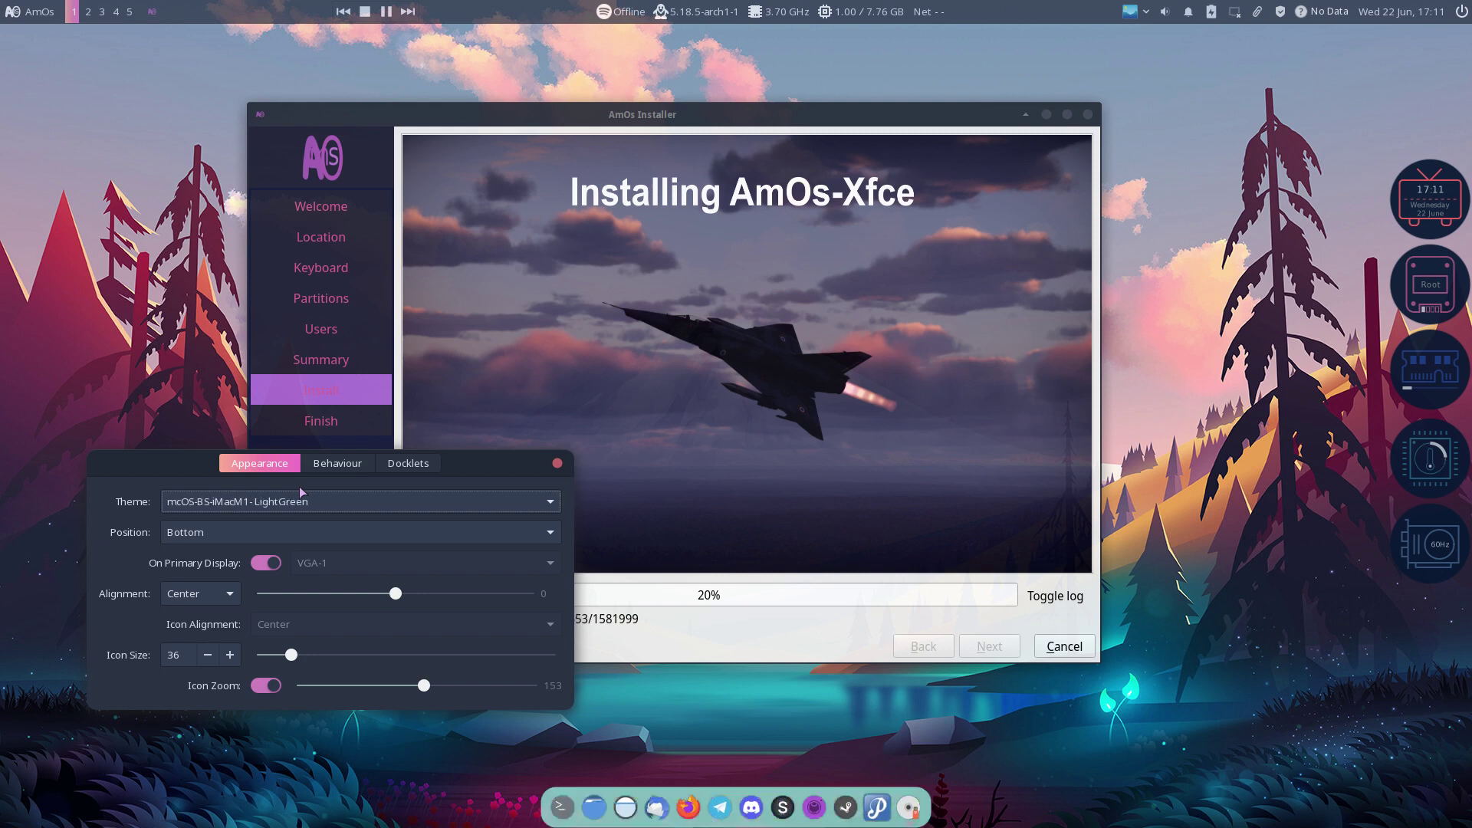
pyautogui.press('Down')
pyautogui.press('Down')
pyautogui.press('Down')
pyautogui.press('Down')
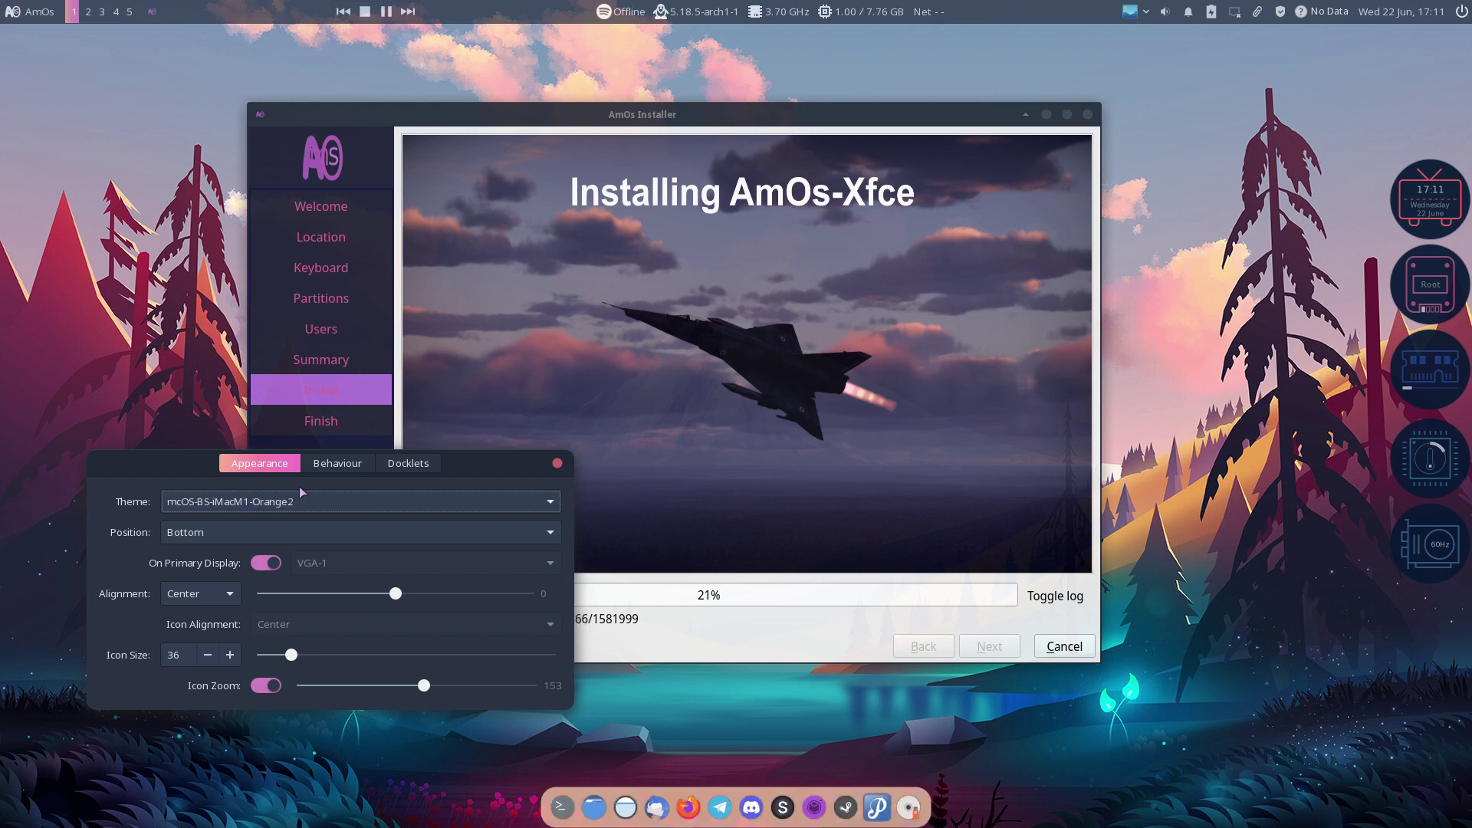
pyautogui.press('Down')
pyautogui.press('Down')
pyautogui.press('Down')
pyautogui.press('Down')
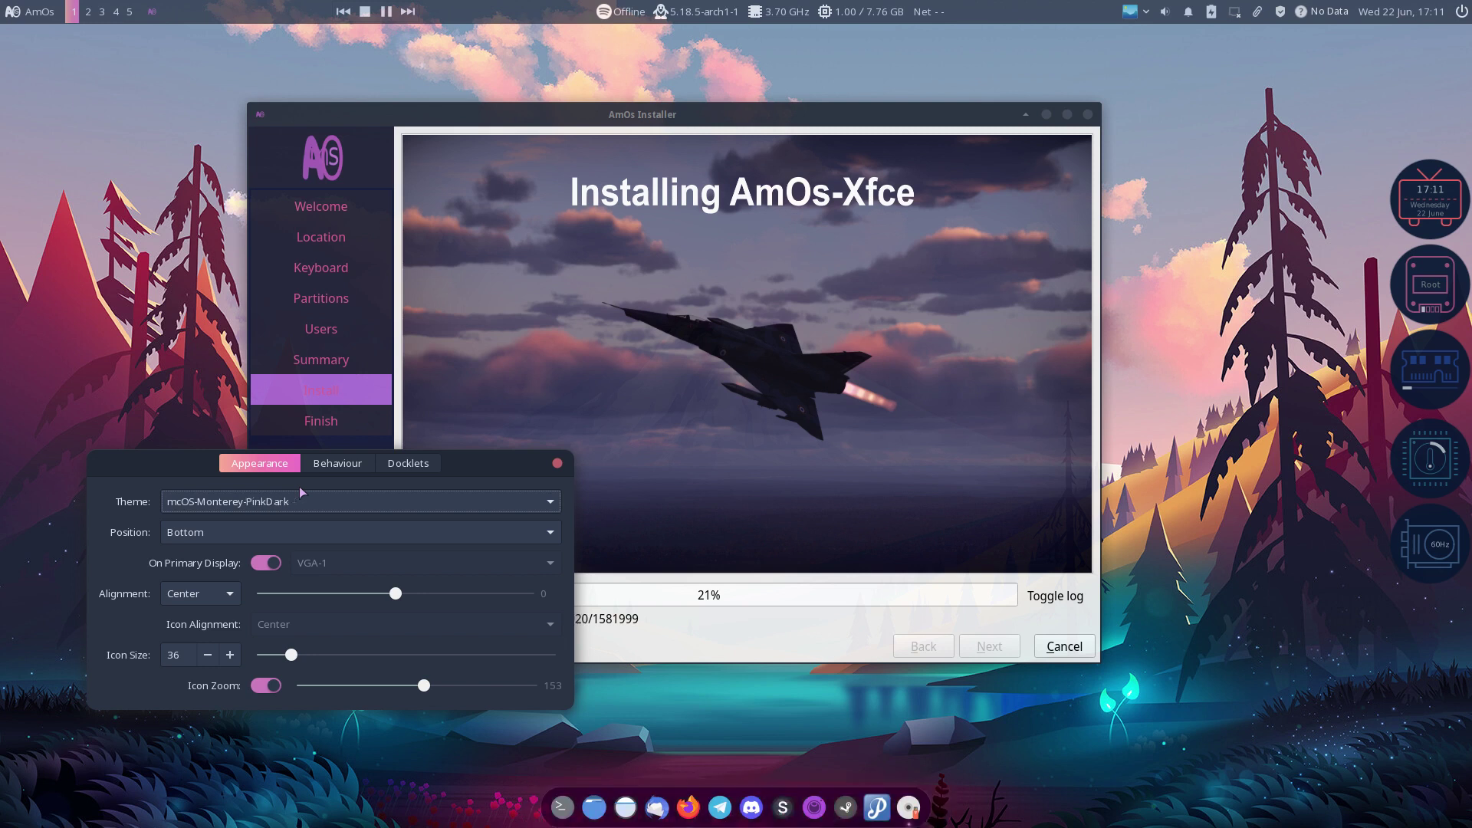
pyautogui.press('Down')
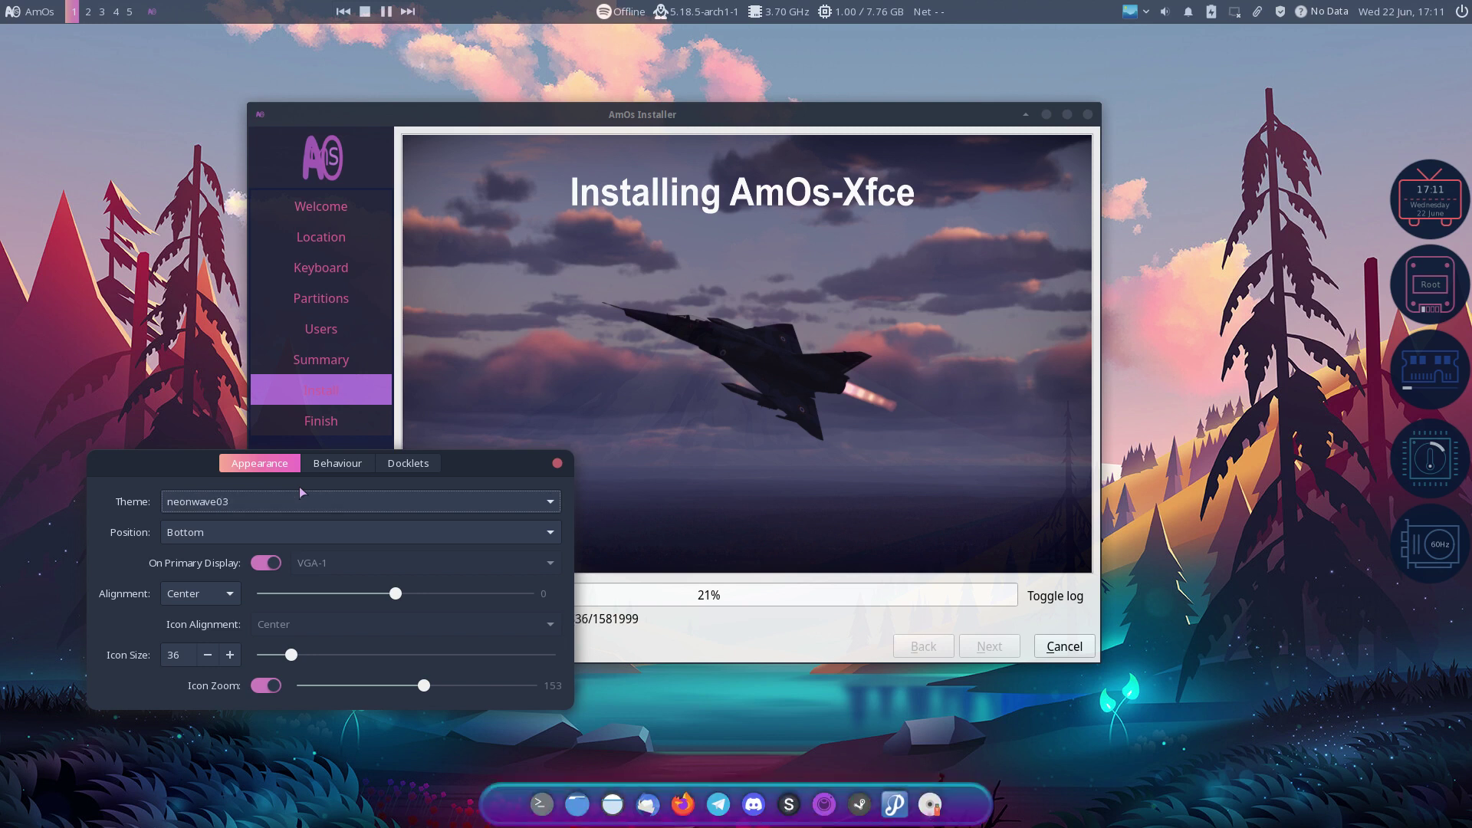
pyautogui.press('Down')
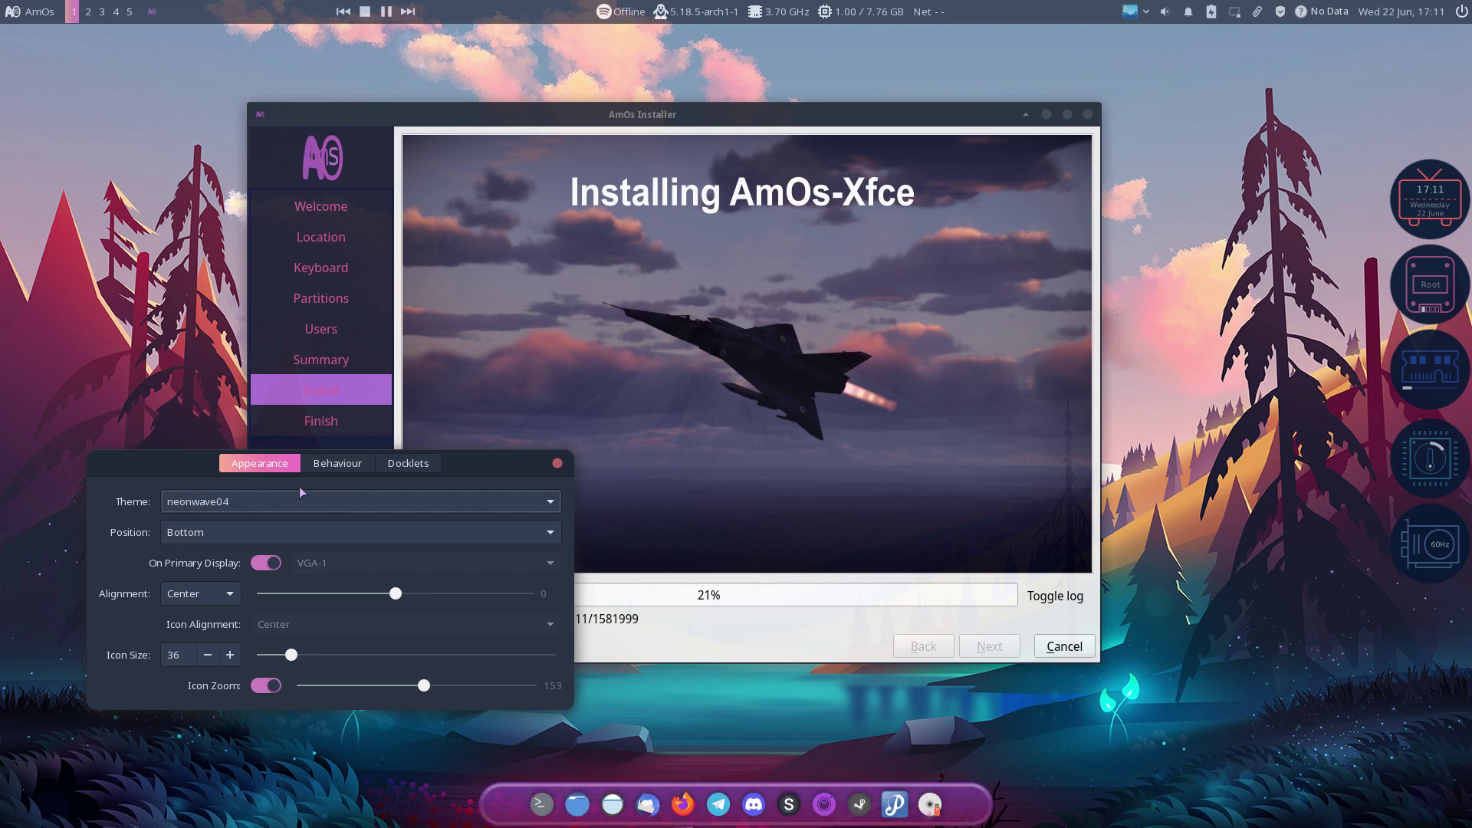
pyautogui.click(334, 467)
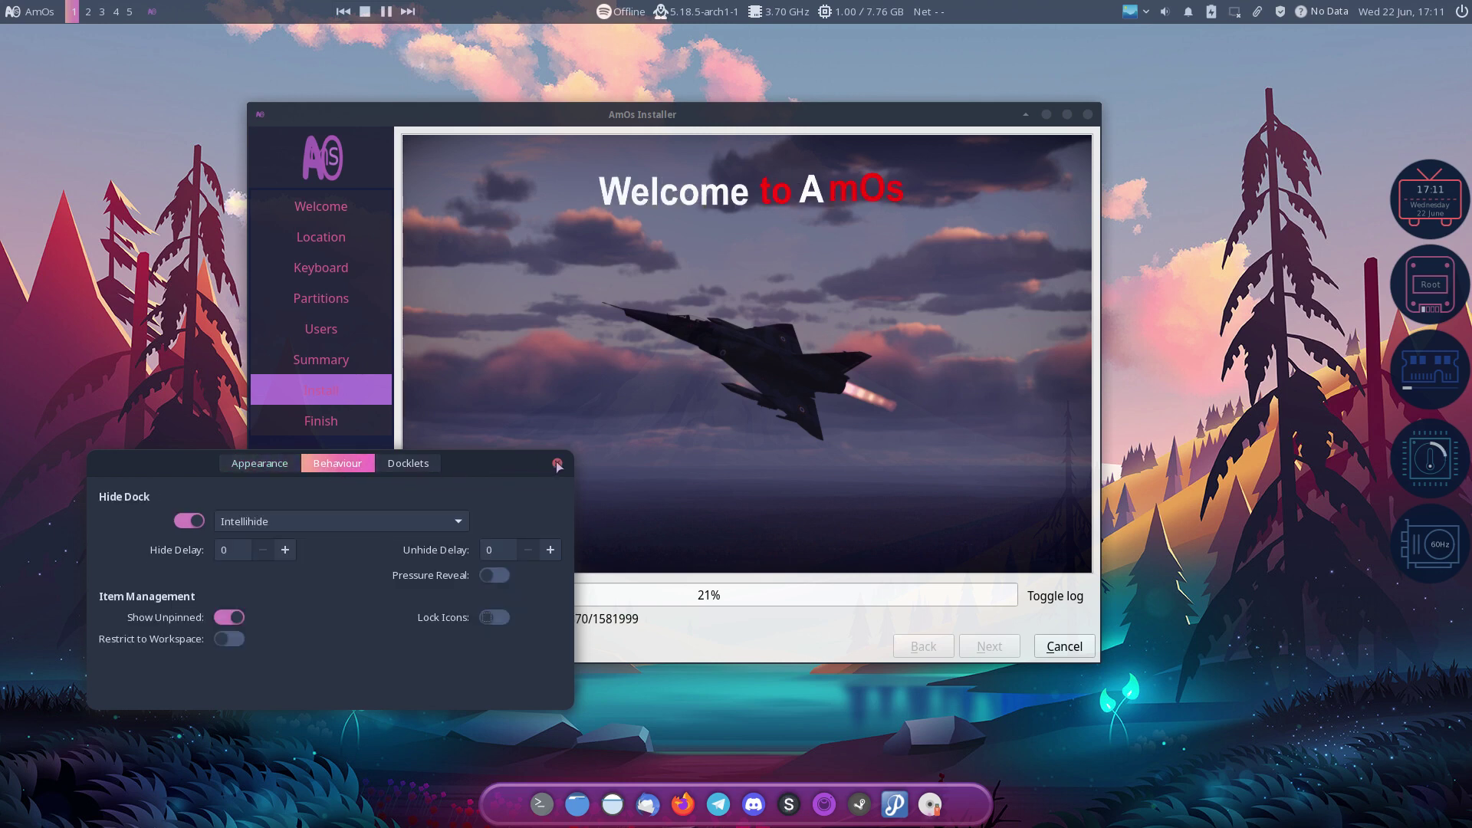
# Step: Close Plank preferences, briefly view the installer log, and dismiss the dock's context menu
pyautogui.click(557, 463)
pyautogui.click(1050, 598)
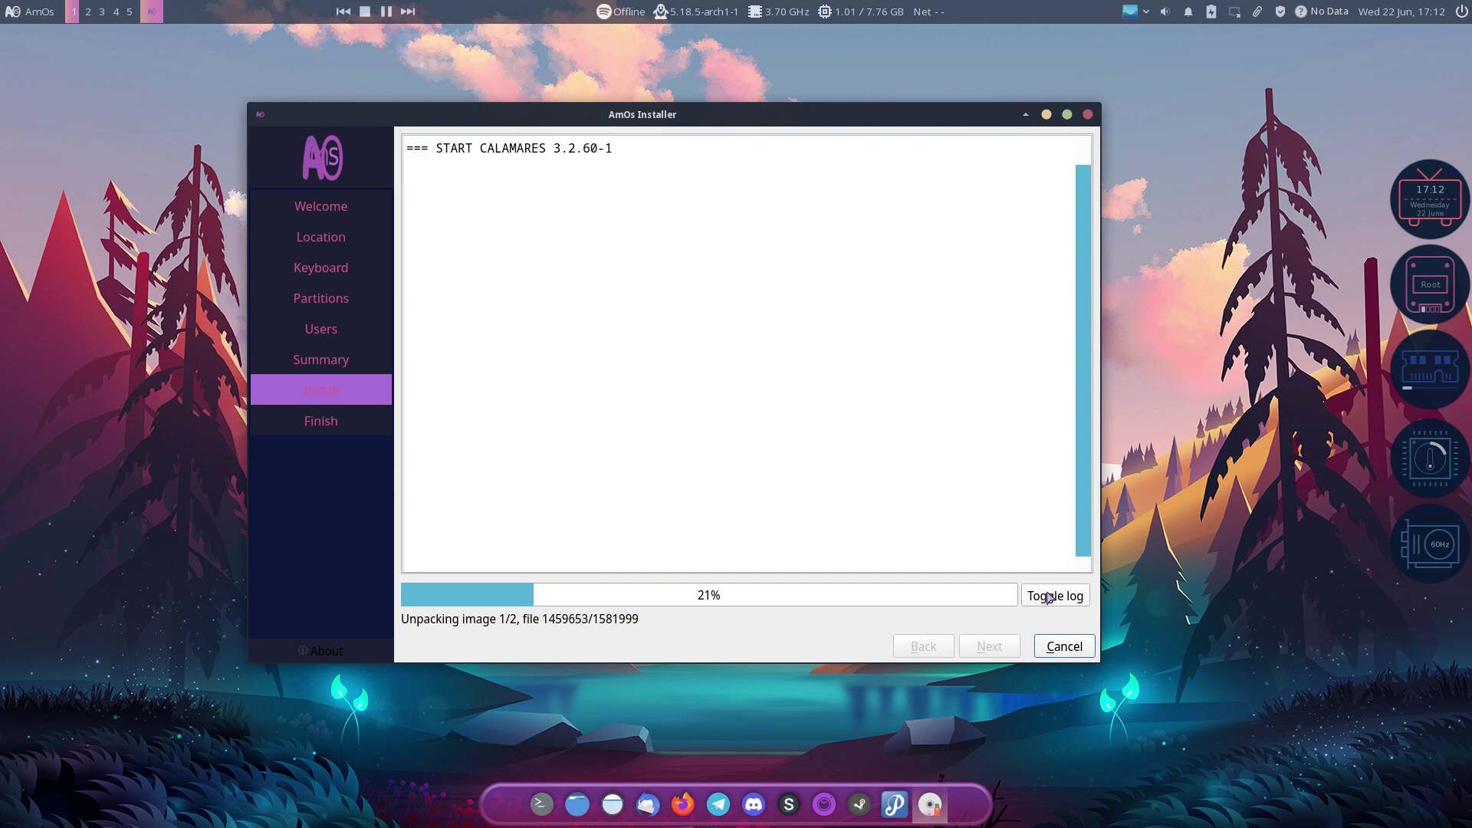
pyautogui.click(1055, 598)
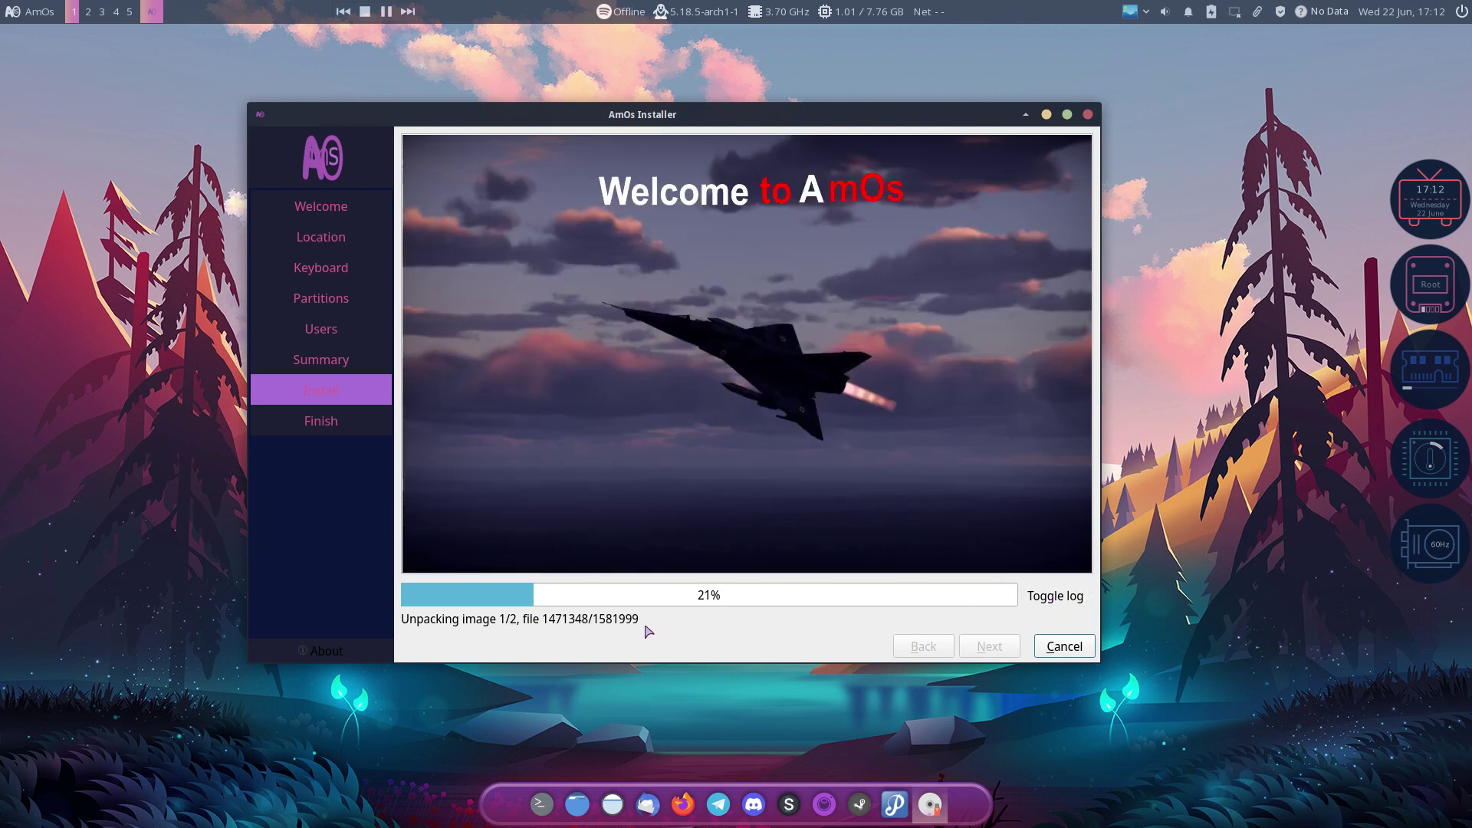
pyautogui.rightClick(514, 812)
pyautogui.click(420, 715)
pyautogui.press('super+e')
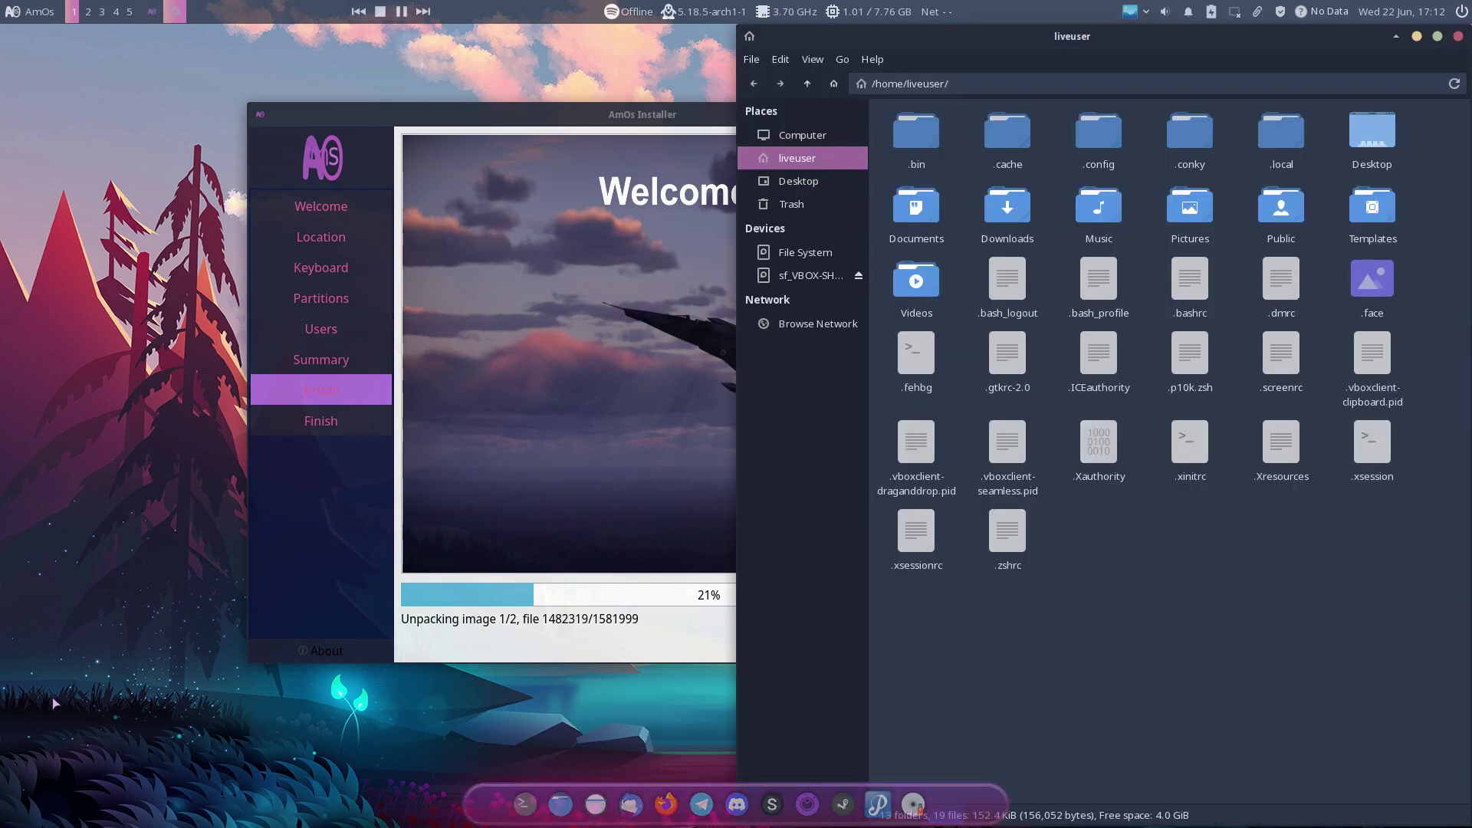
pyautogui.click(805, 253)
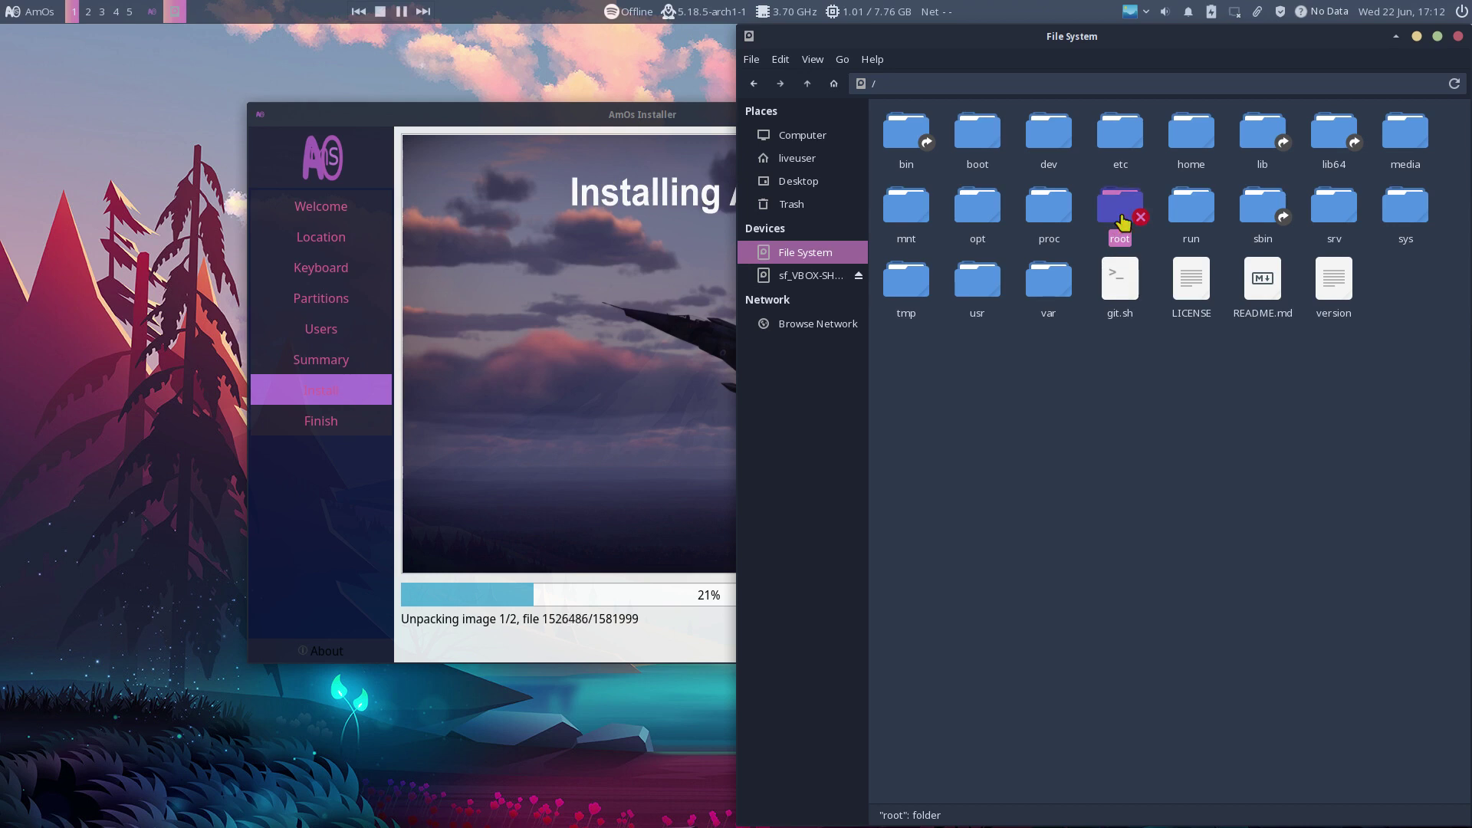
pyautogui.click(1119, 401)
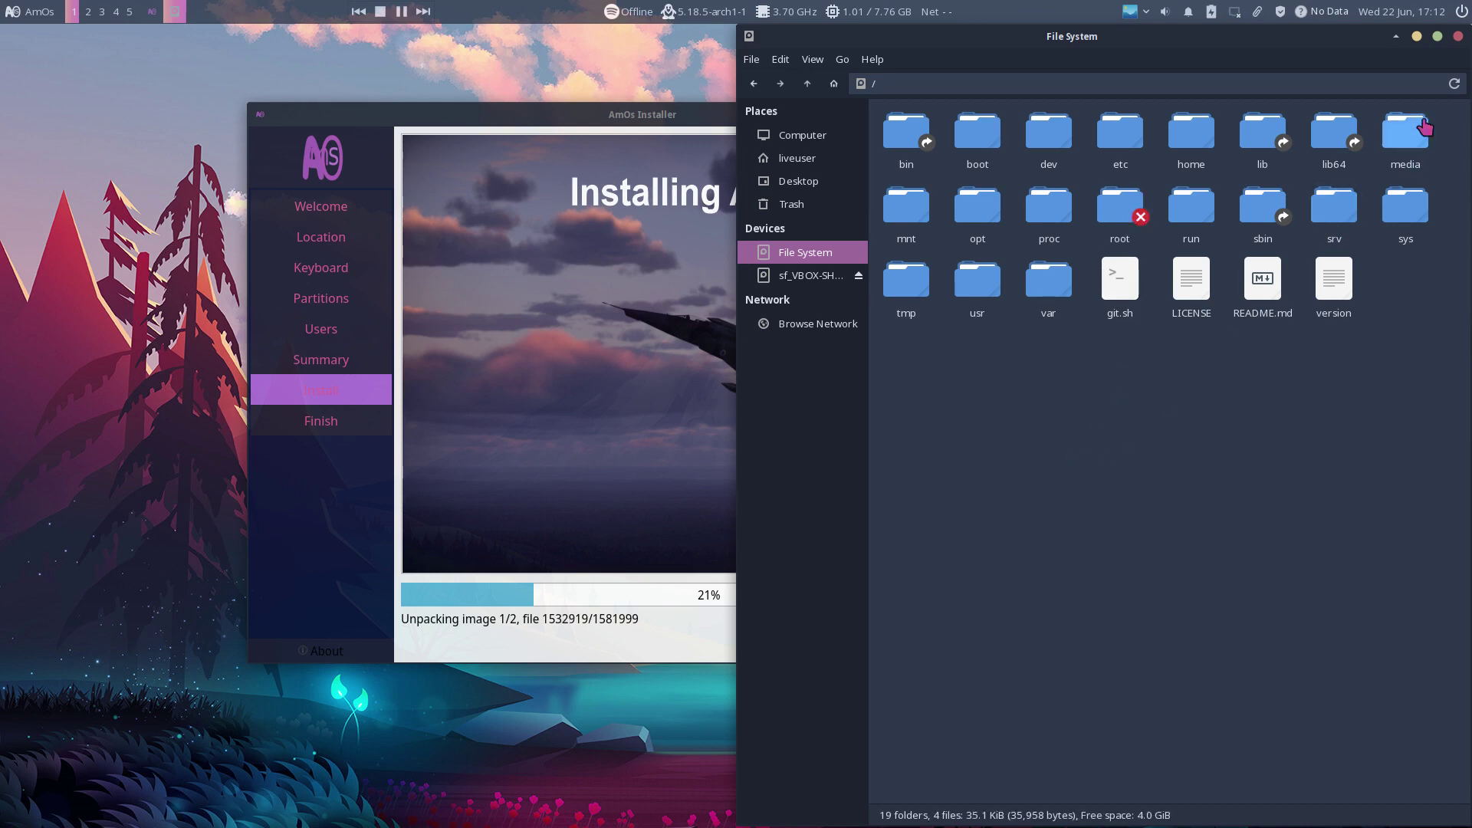
pyautogui.click(1459, 37)
# Step: Apply the Adwaita style in Xfce Appearance settings and launch the file manager to preview it
pyautogui.click(25, 12)
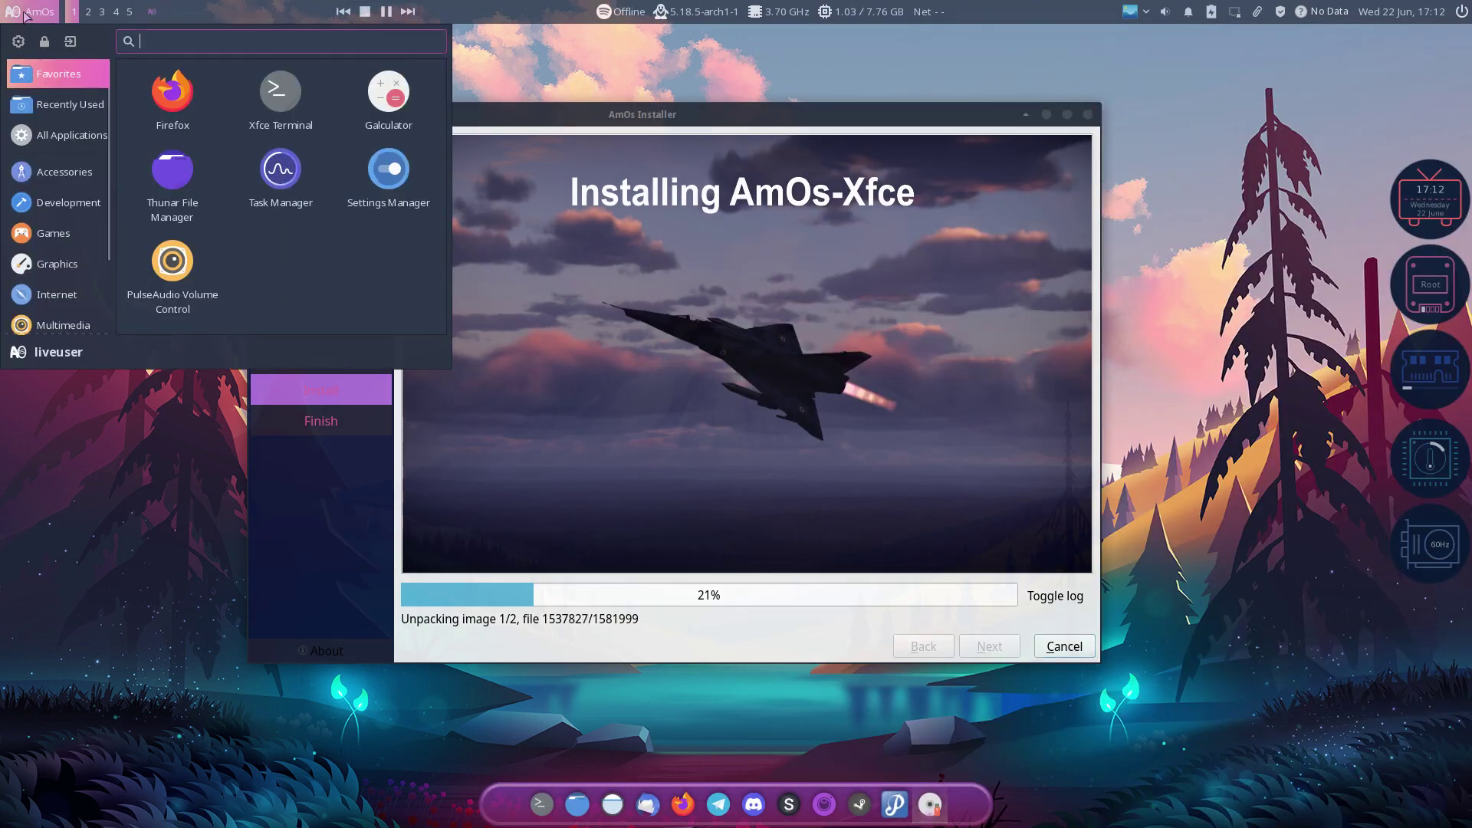
pyautogui.click(19, 41)
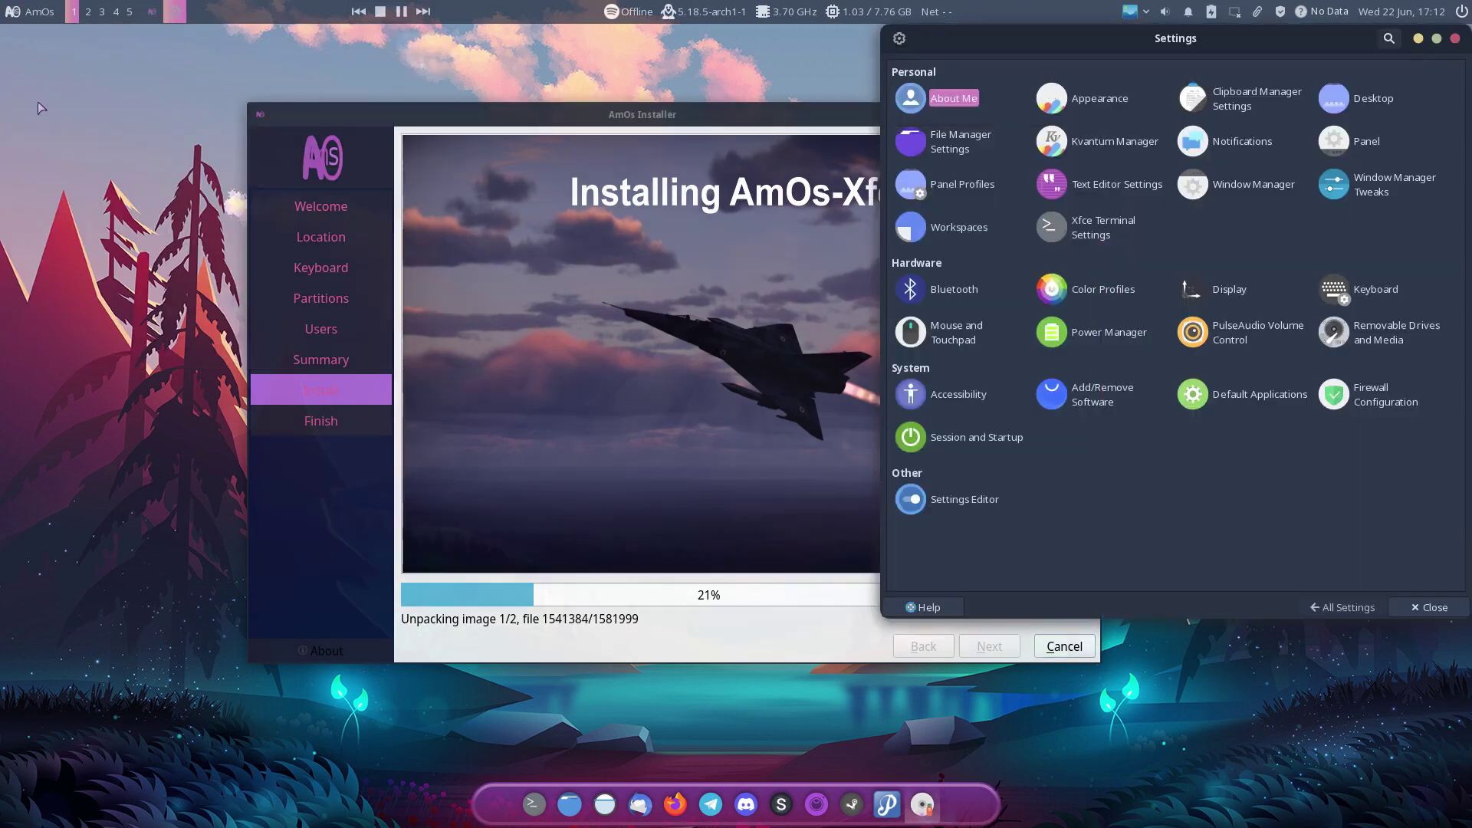
pyautogui.click(1101, 100)
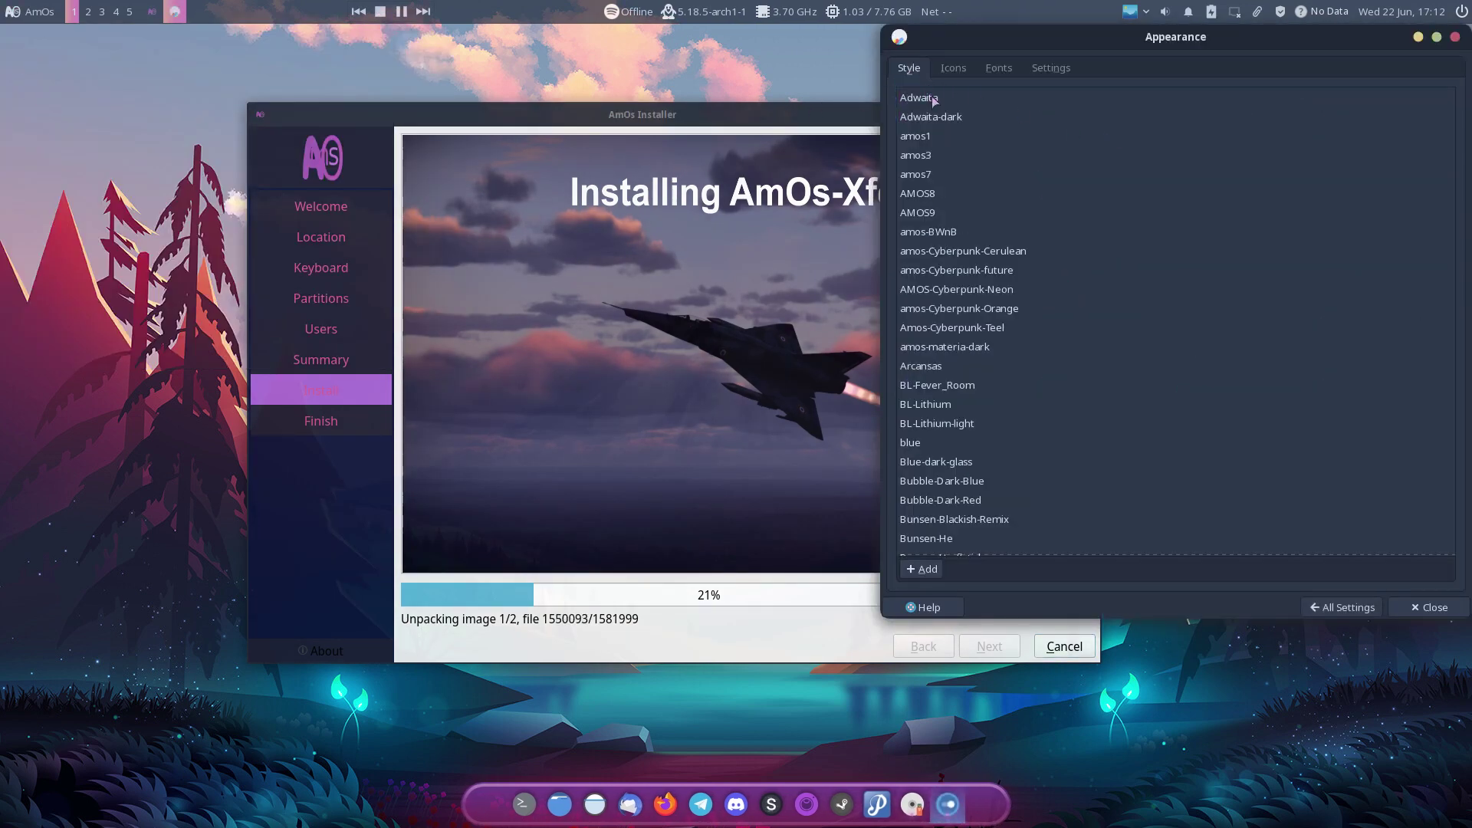
pyautogui.click(933, 101)
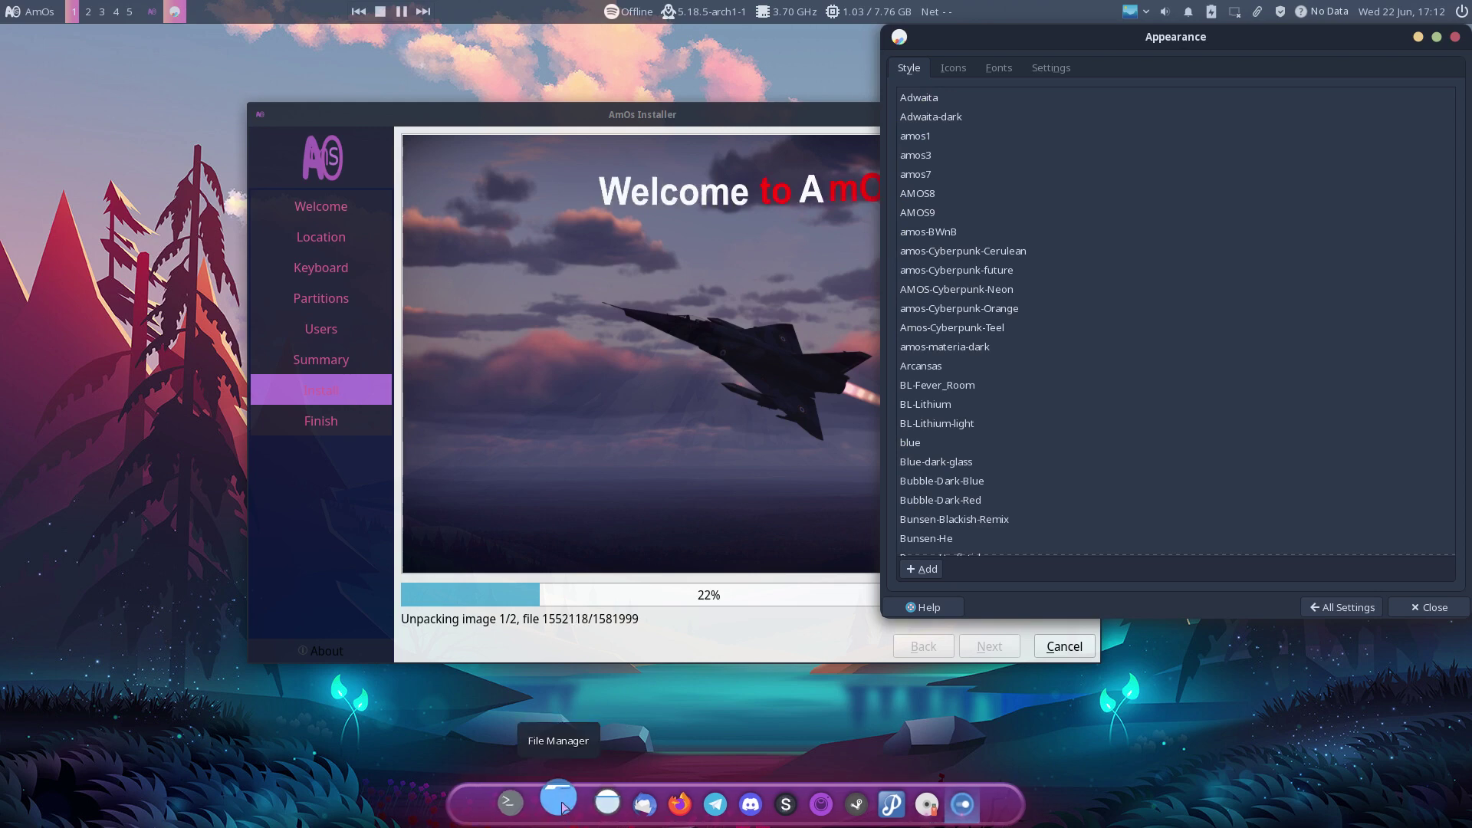
pyautogui.click(559, 804)
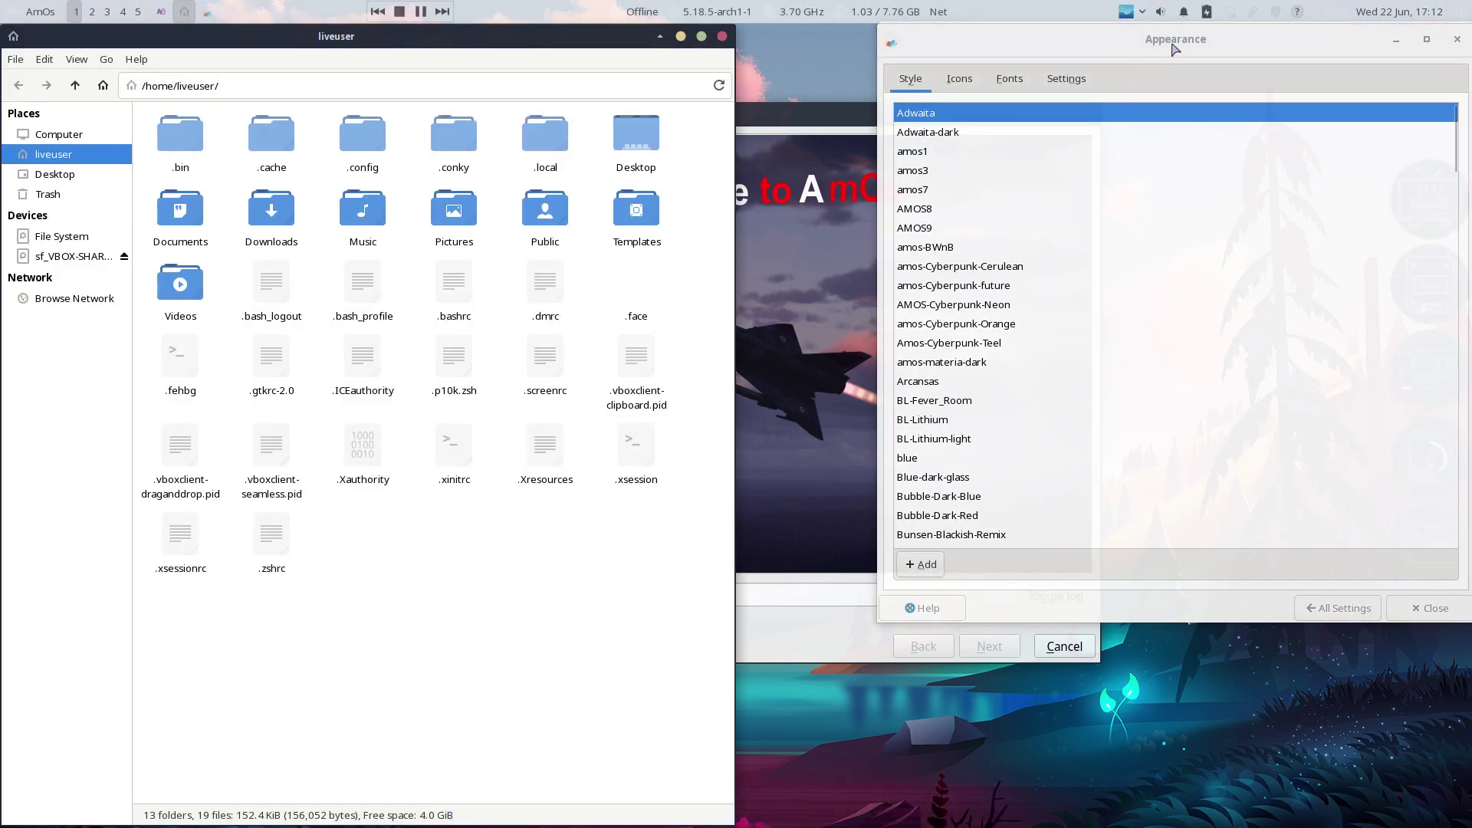
# Step: Cycle styles from Adwaita-dark and amos1 through Arcansas, BL-Lithium and Bubble themes to Bunsen-He
pyautogui.click(997, 132)
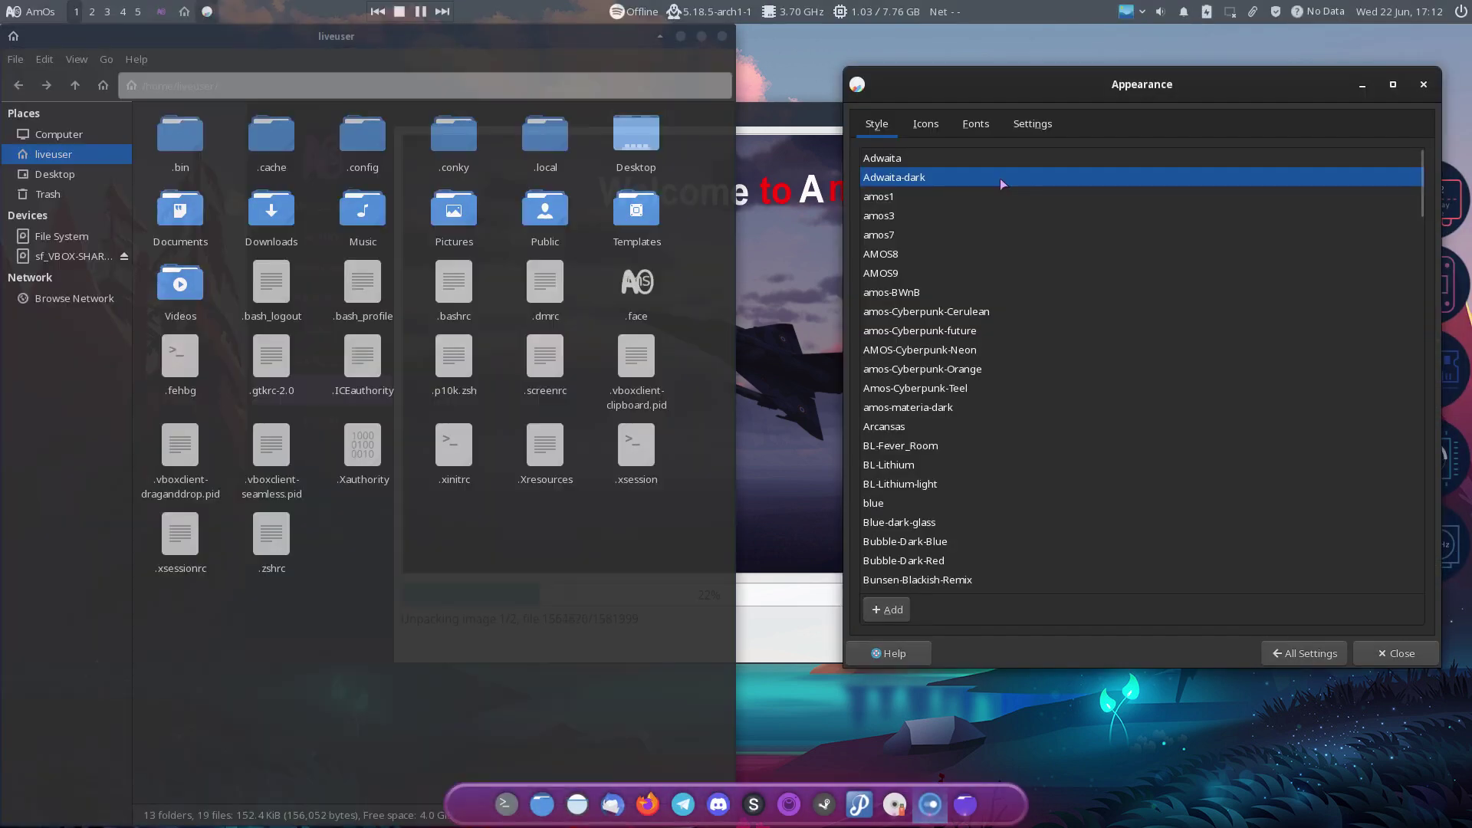
pyautogui.click(971, 195)
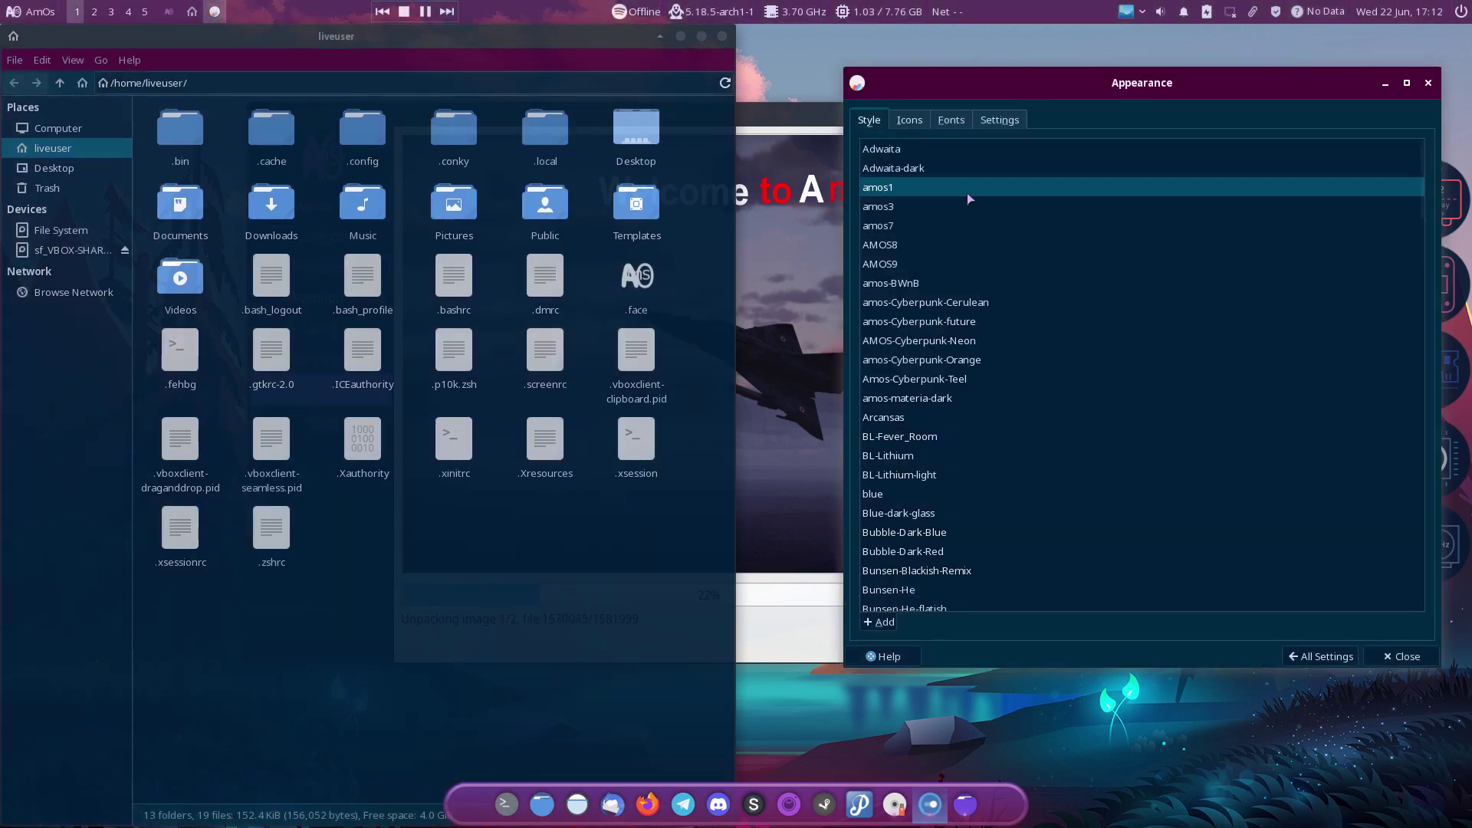
pyautogui.press('Down')
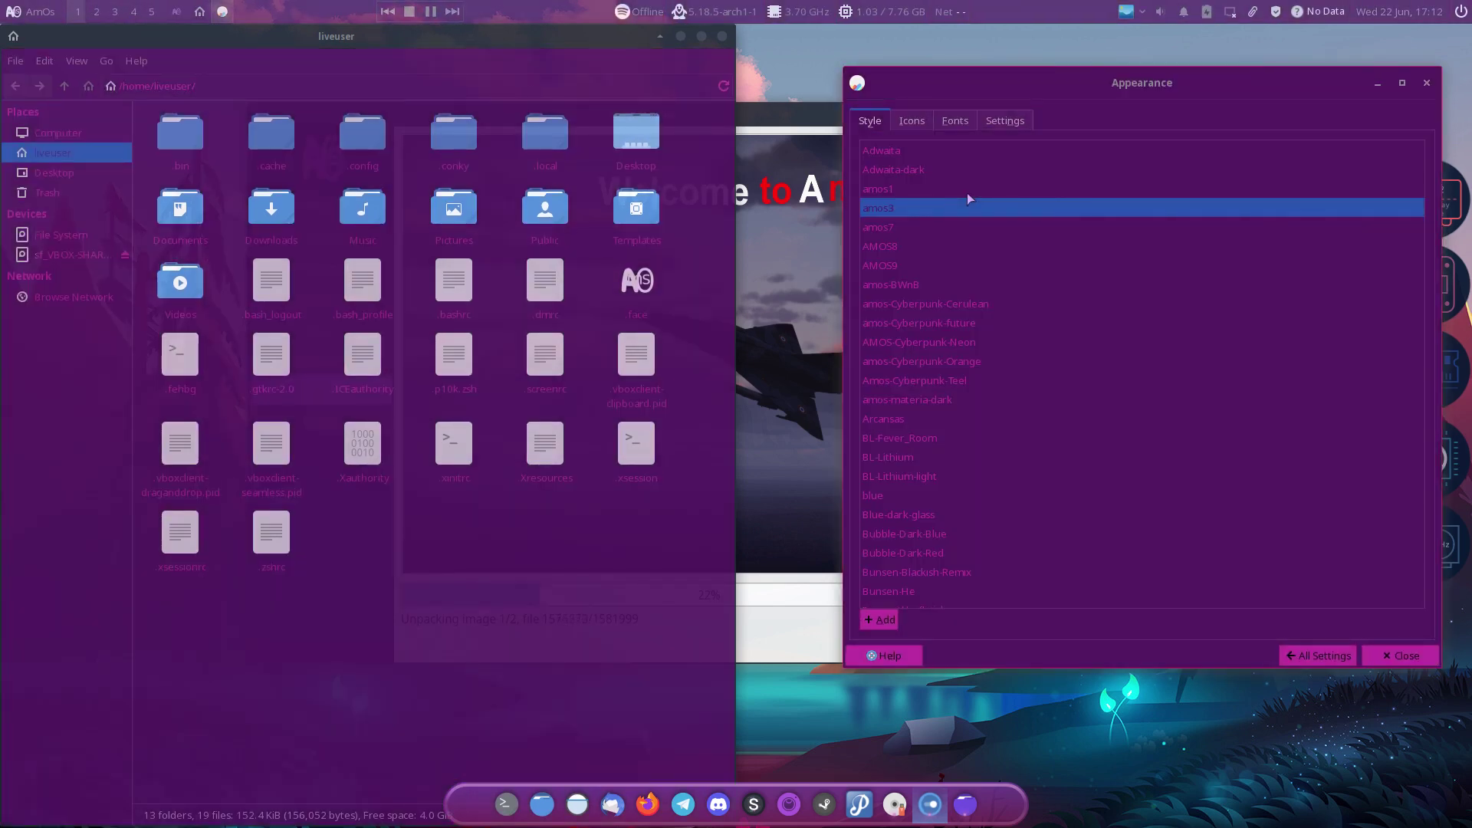
pyautogui.press('Down')
pyautogui.press('Down')
pyautogui.press('Down')
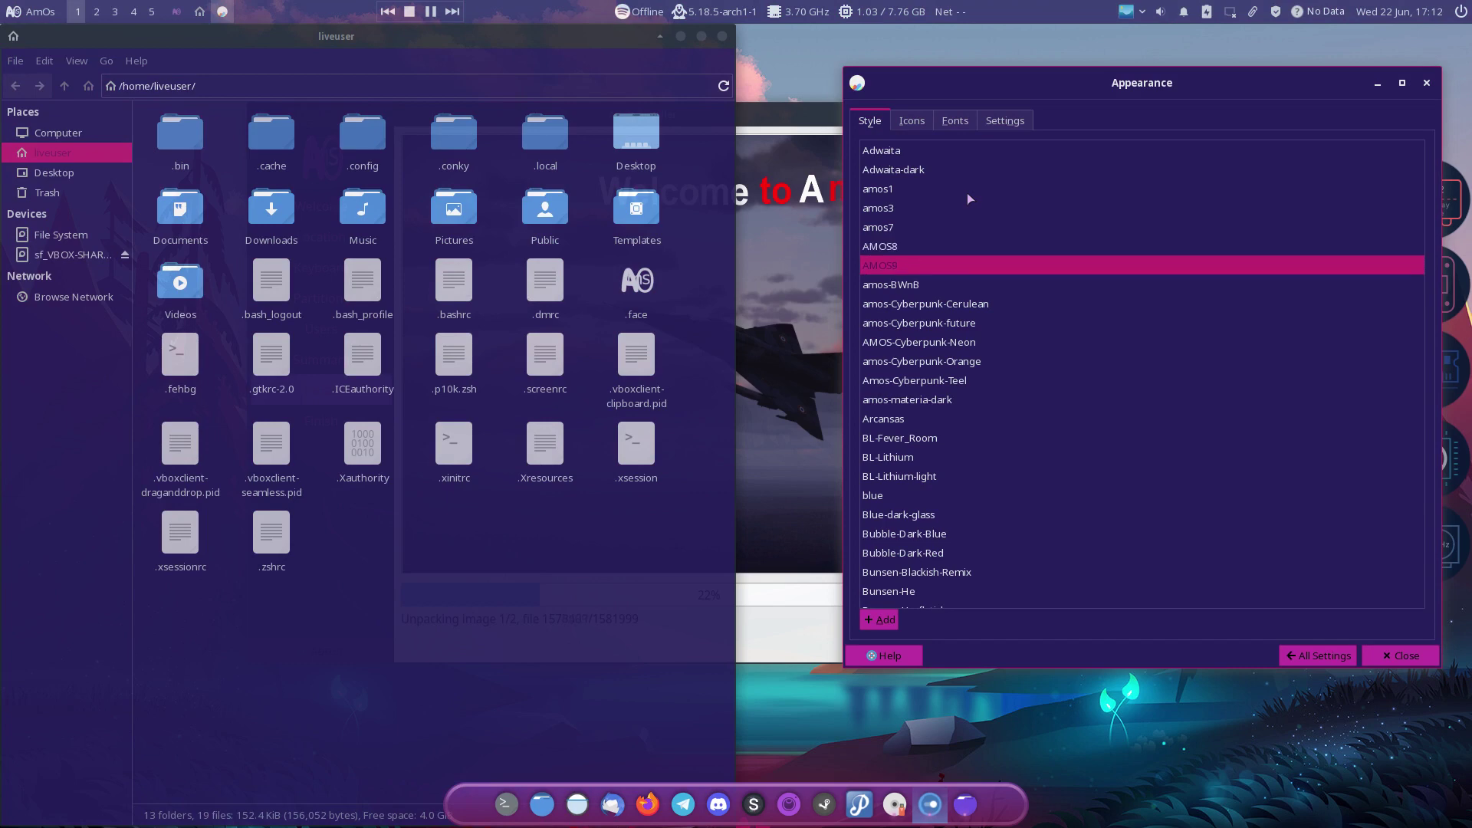
pyautogui.press('Down')
pyautogui.press('Down')
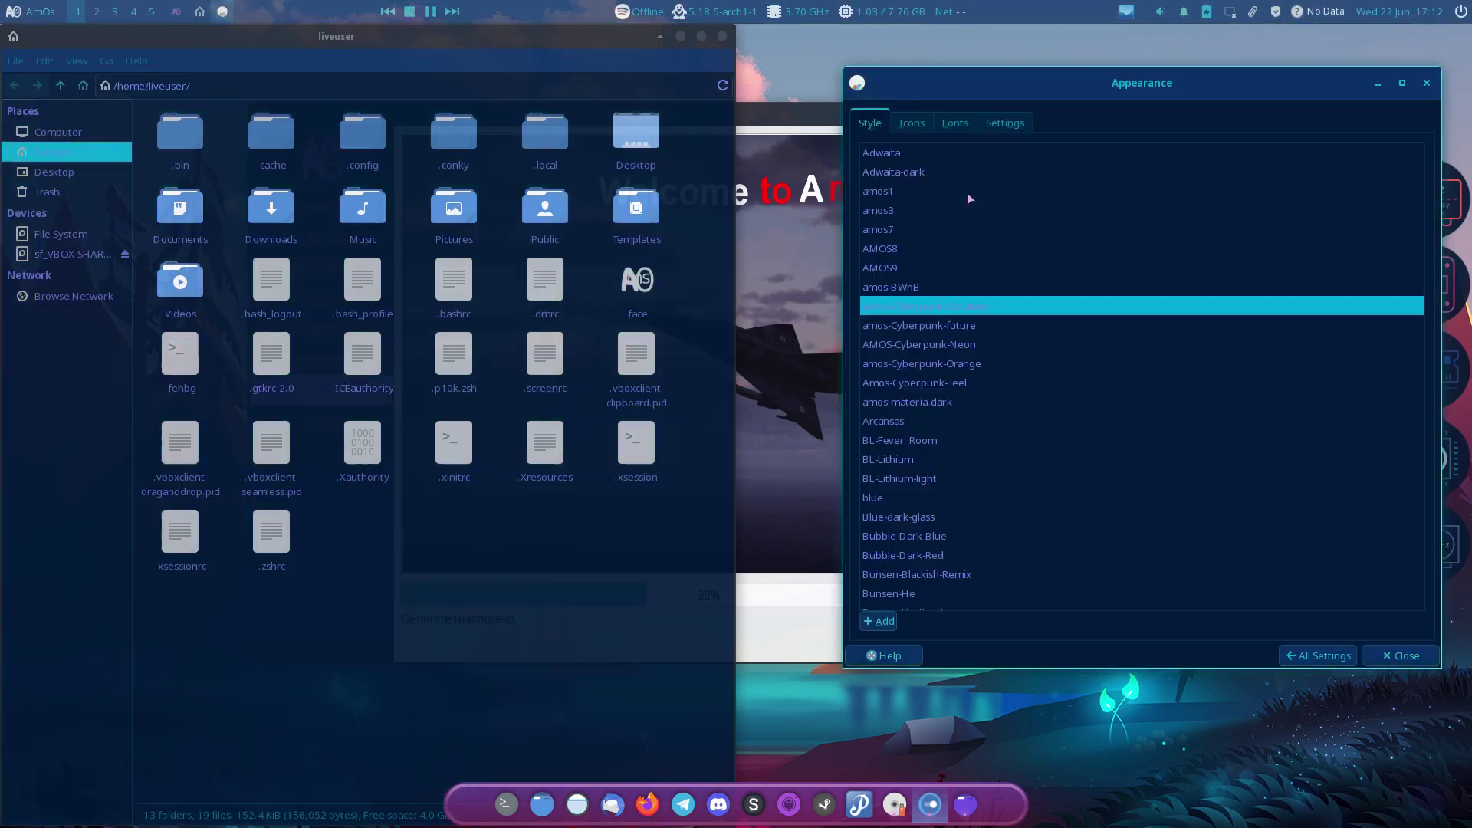
pyautogui.press('Down')
pyautogui.press('Down')
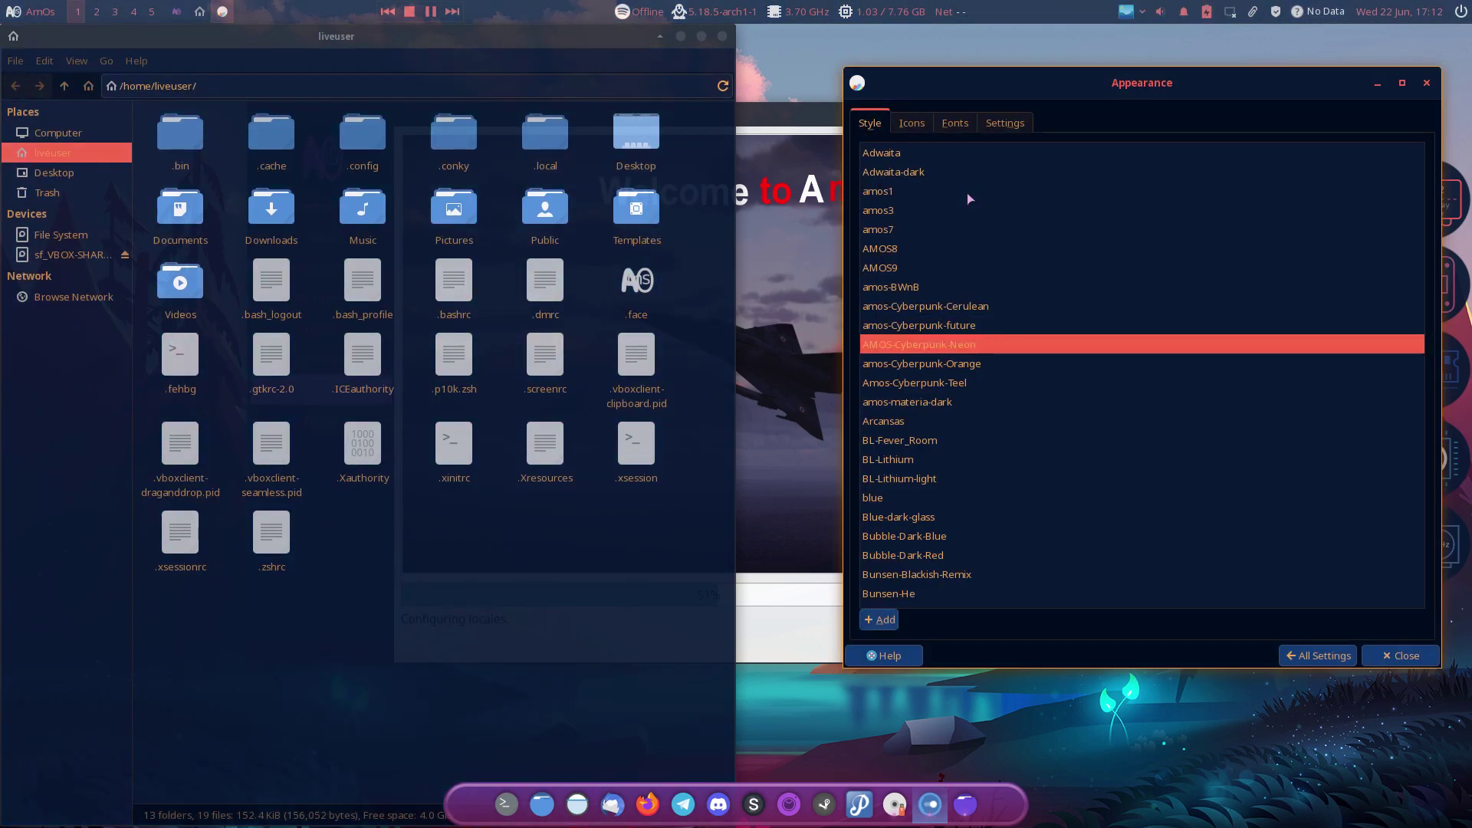
pyautogui.press('Down')
pyautogui.press('Down')
pyautogui.press('Down')
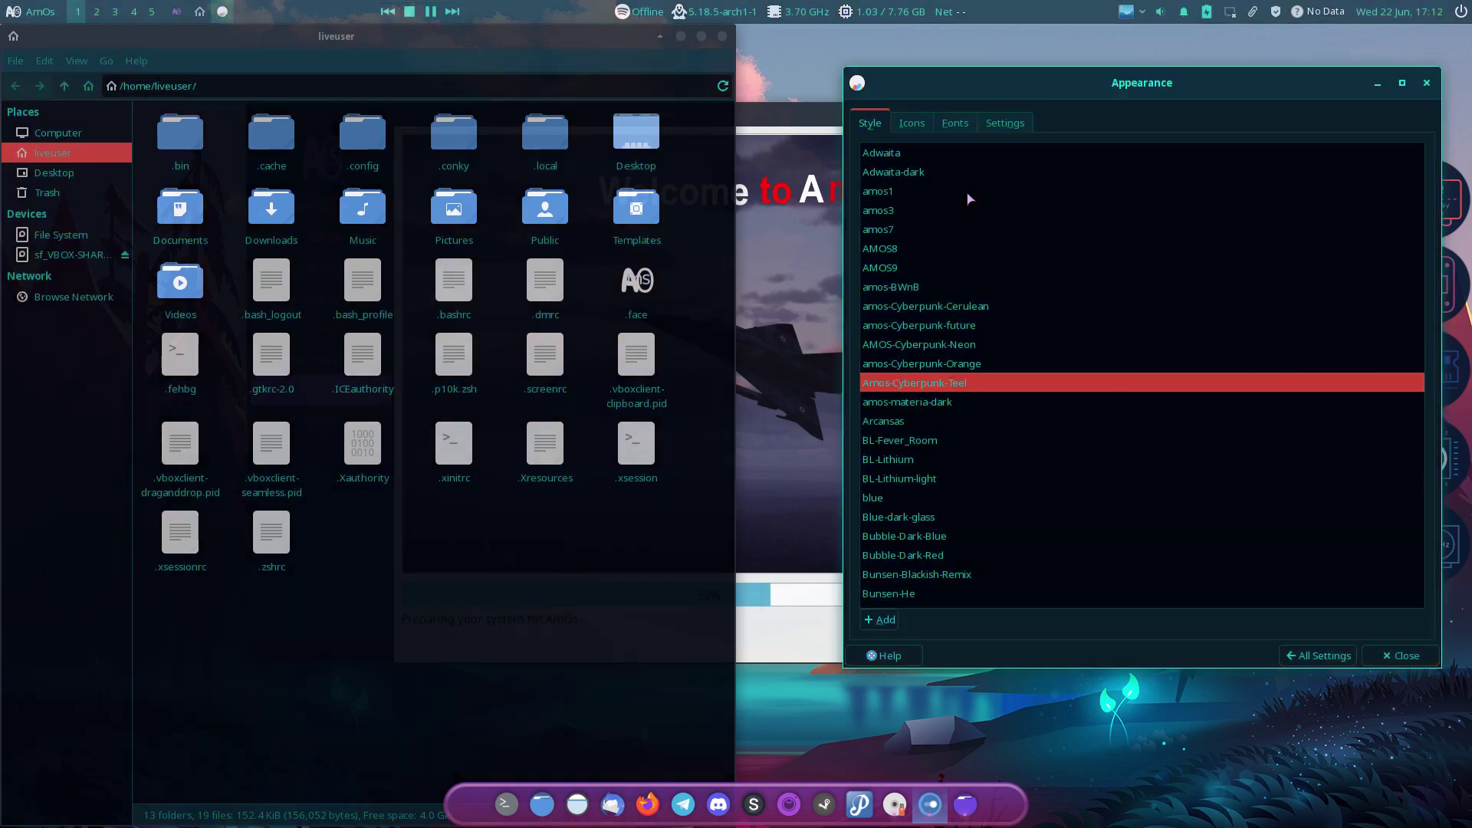
pyautogui.press('Down')
pyautogui.press('Down')
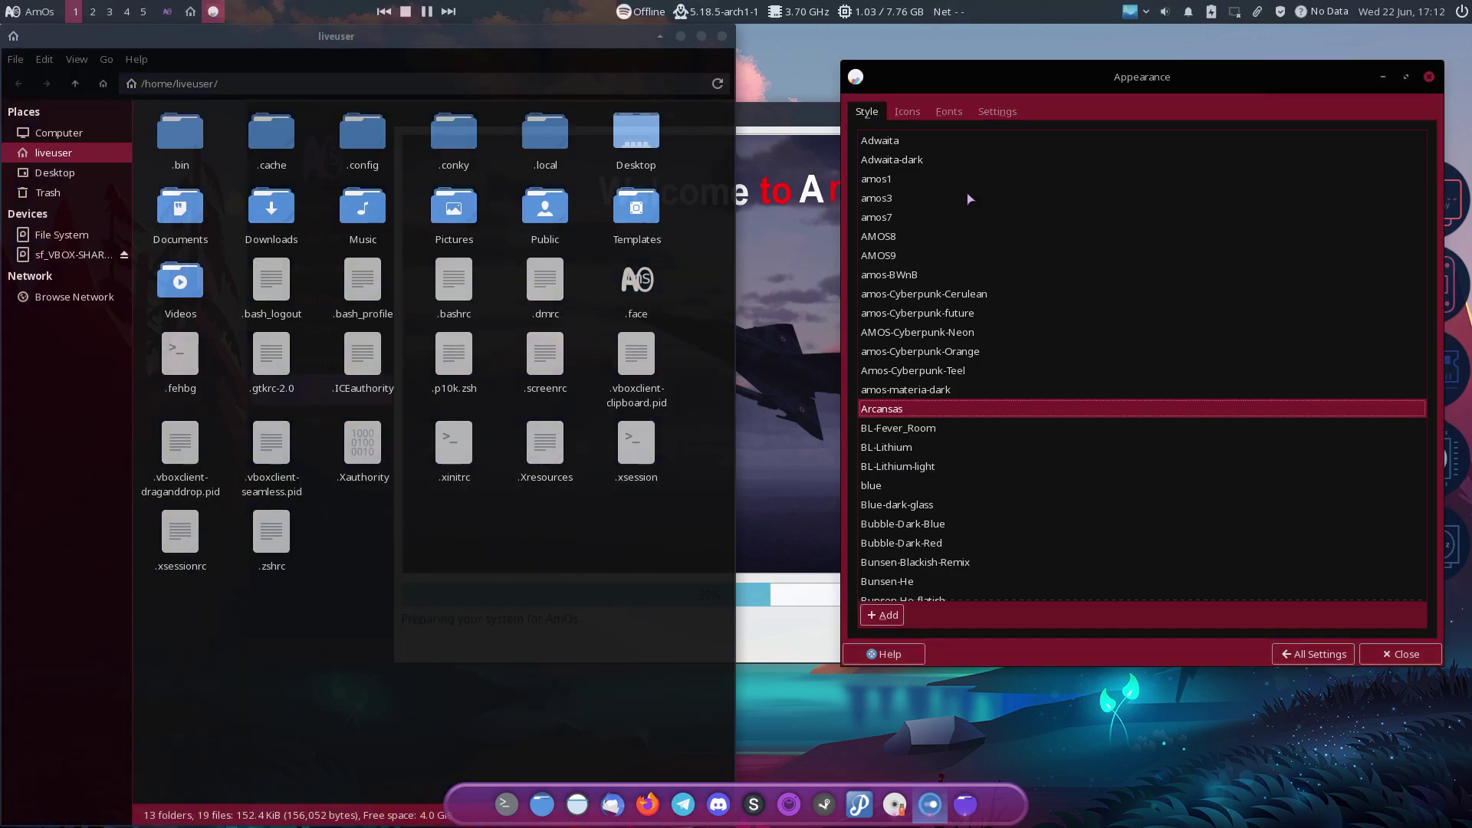
pyautogui.press('Down')
pyautogui.press('Down')
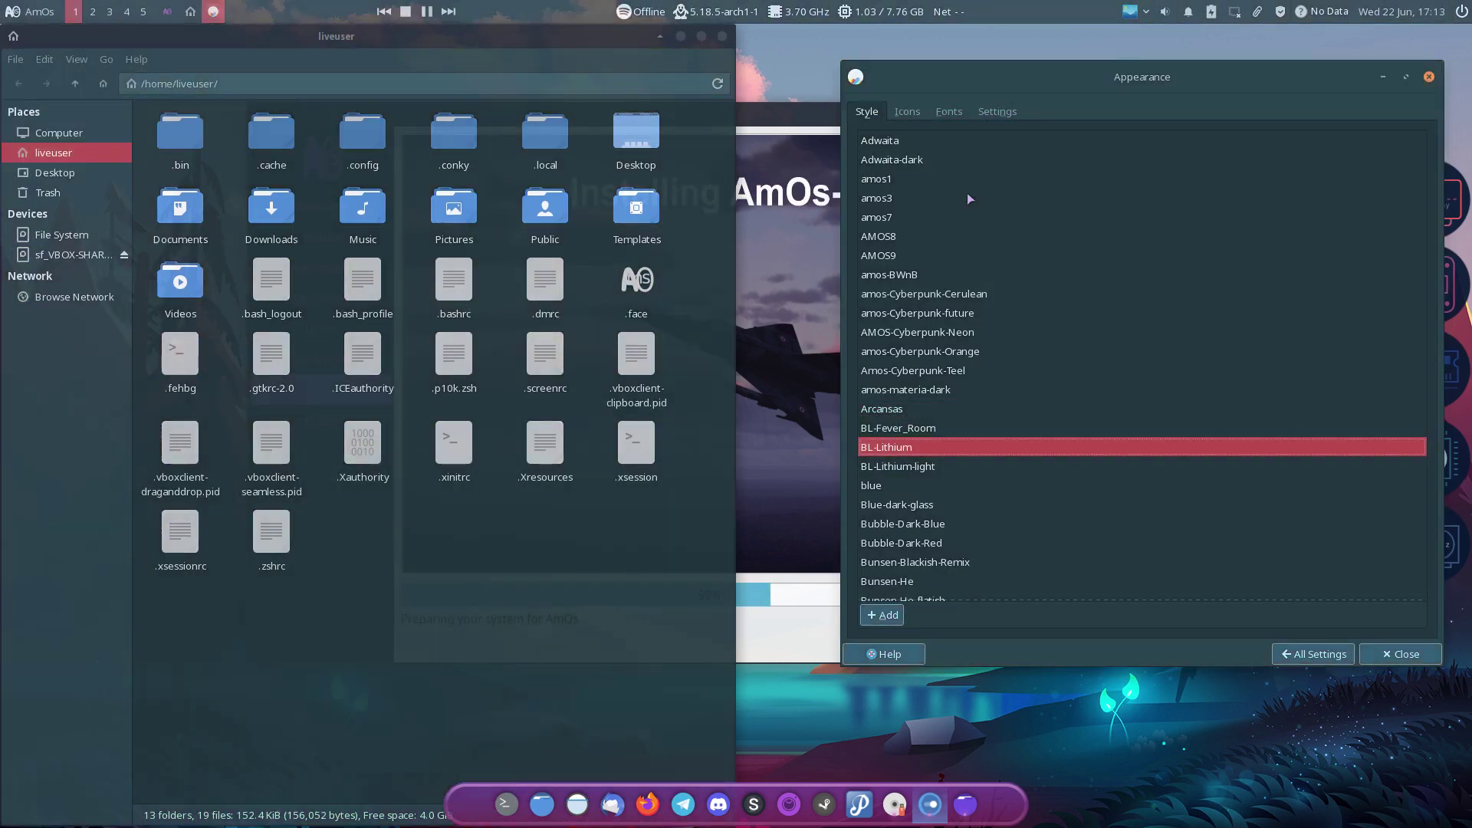
pyautogui.press('Down')
pyautogui.press('Down')
pyautogui.press('Down')
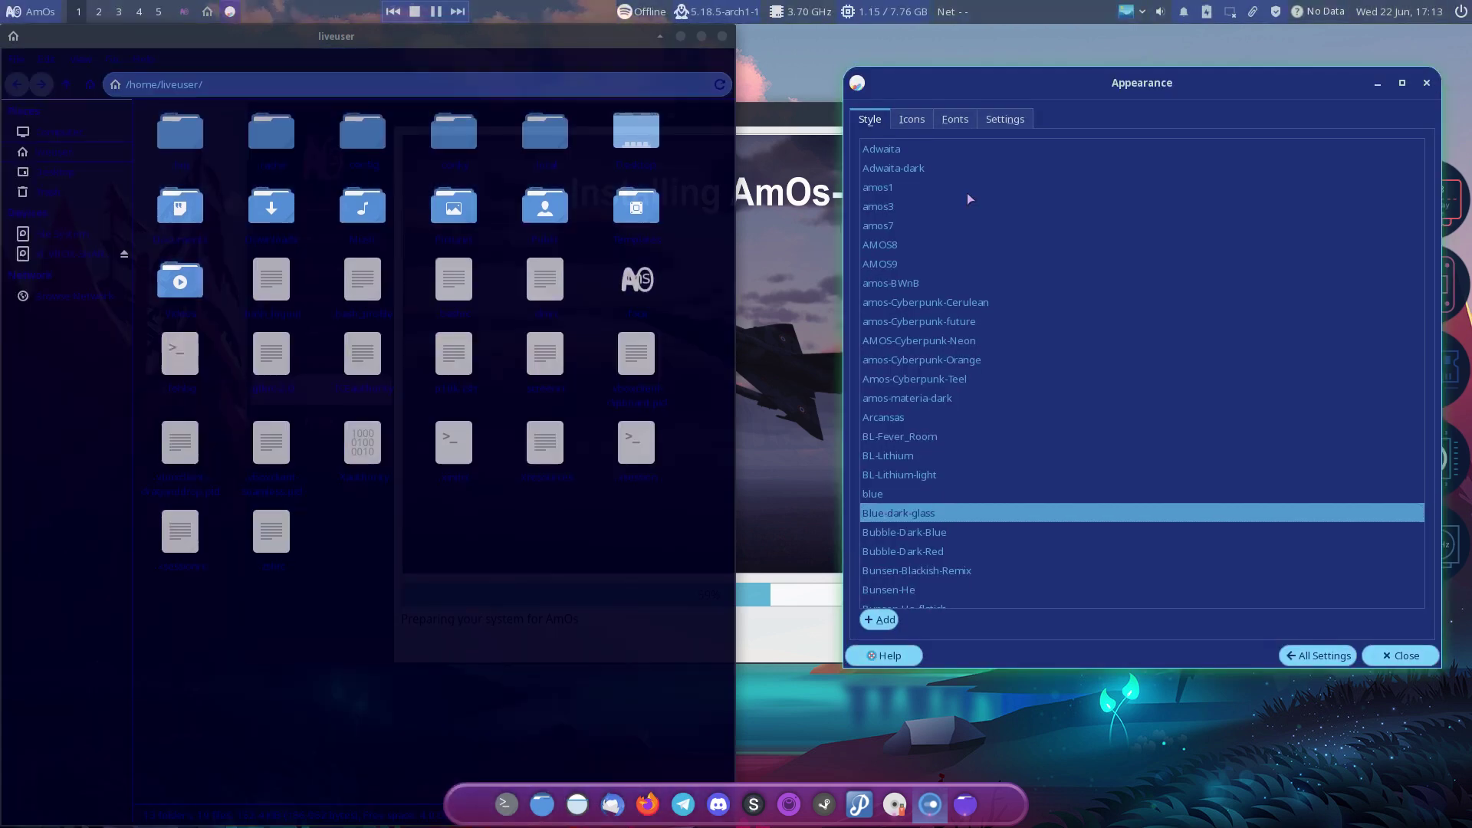
pyautogui.press('Down')
pyautogui.press('Down')
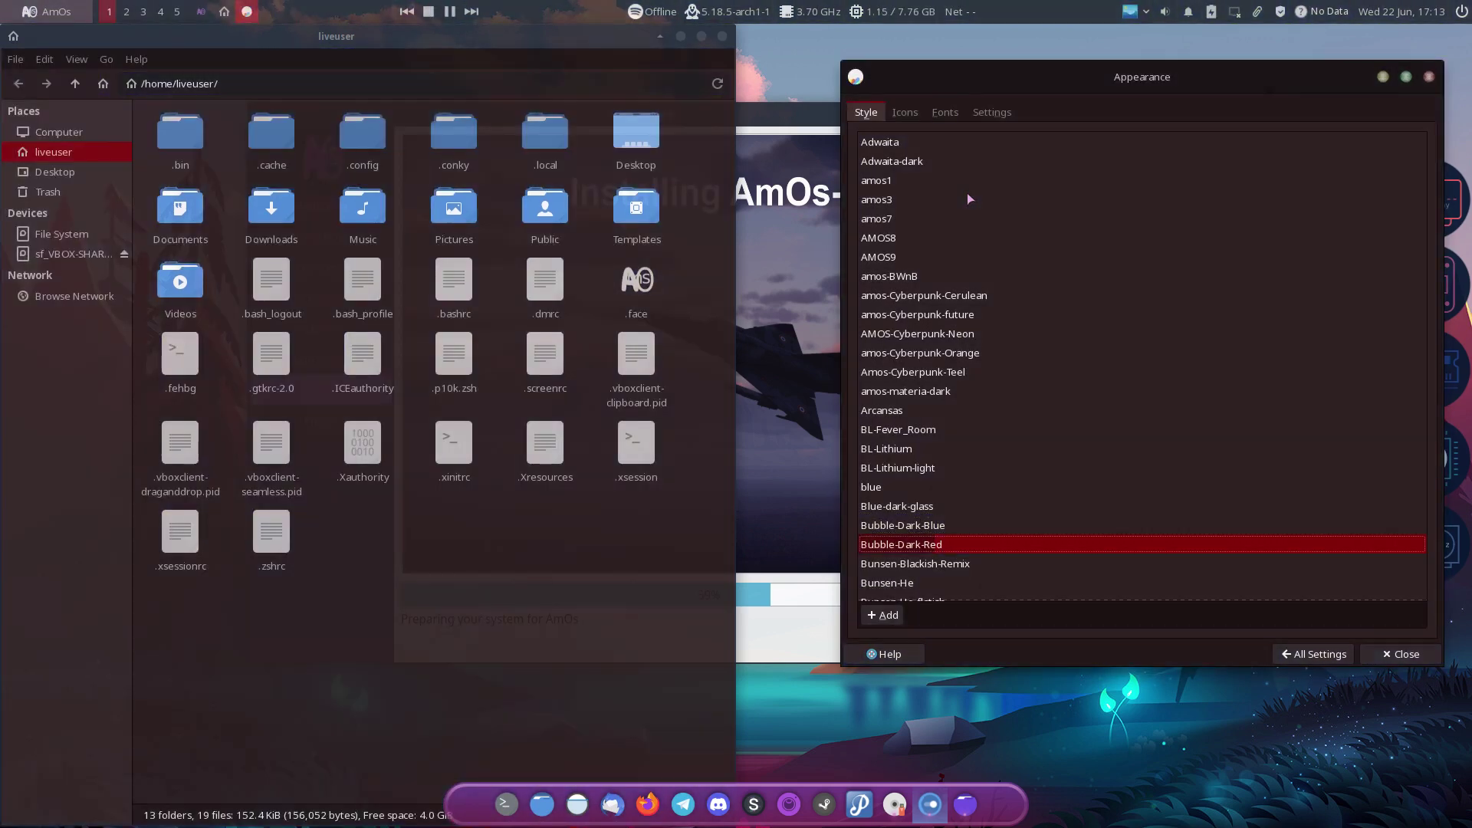
pyautogui.press('Down')
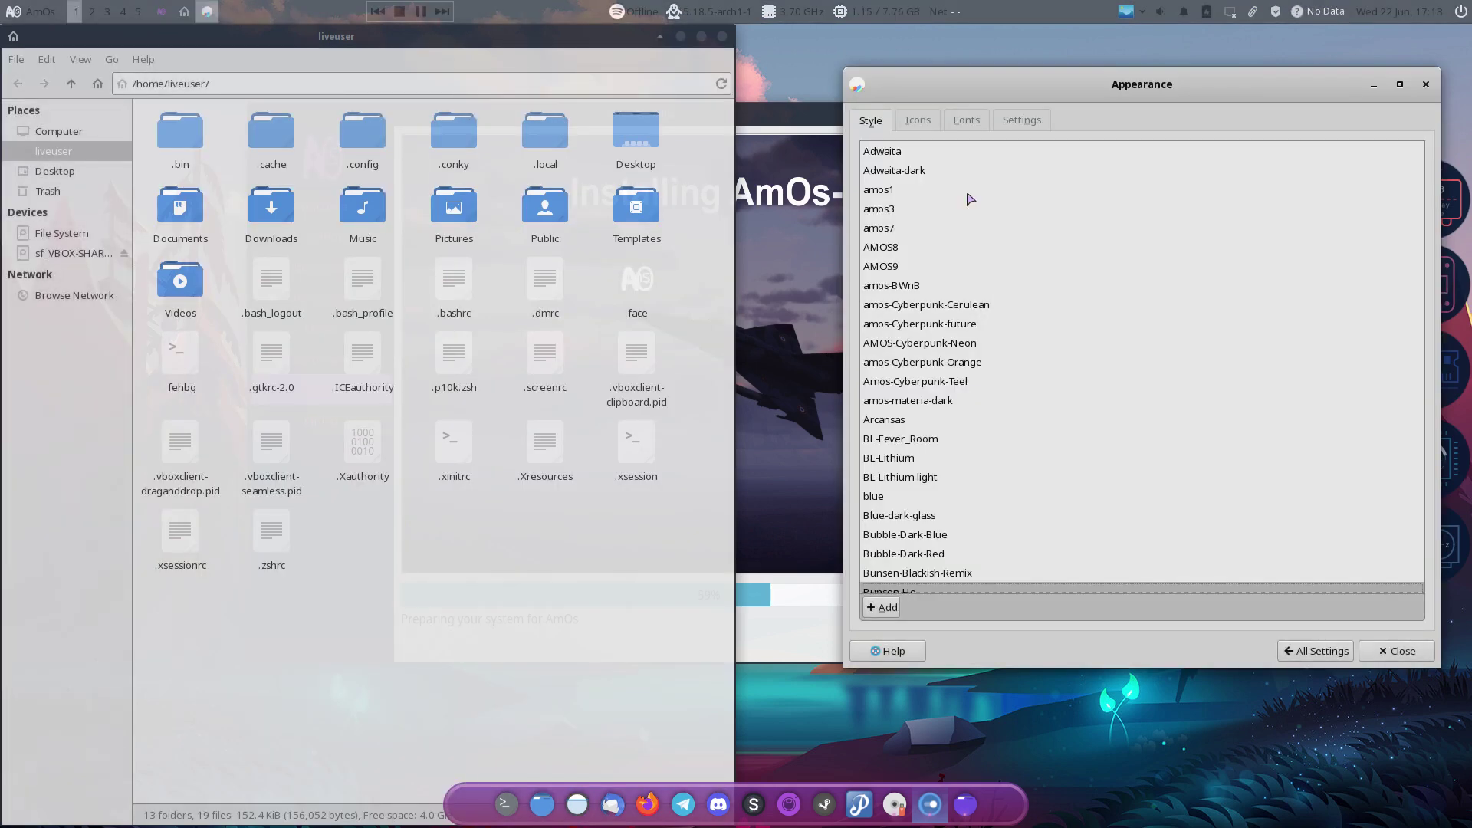
pyautogui.scroll(-3, 983, 187)
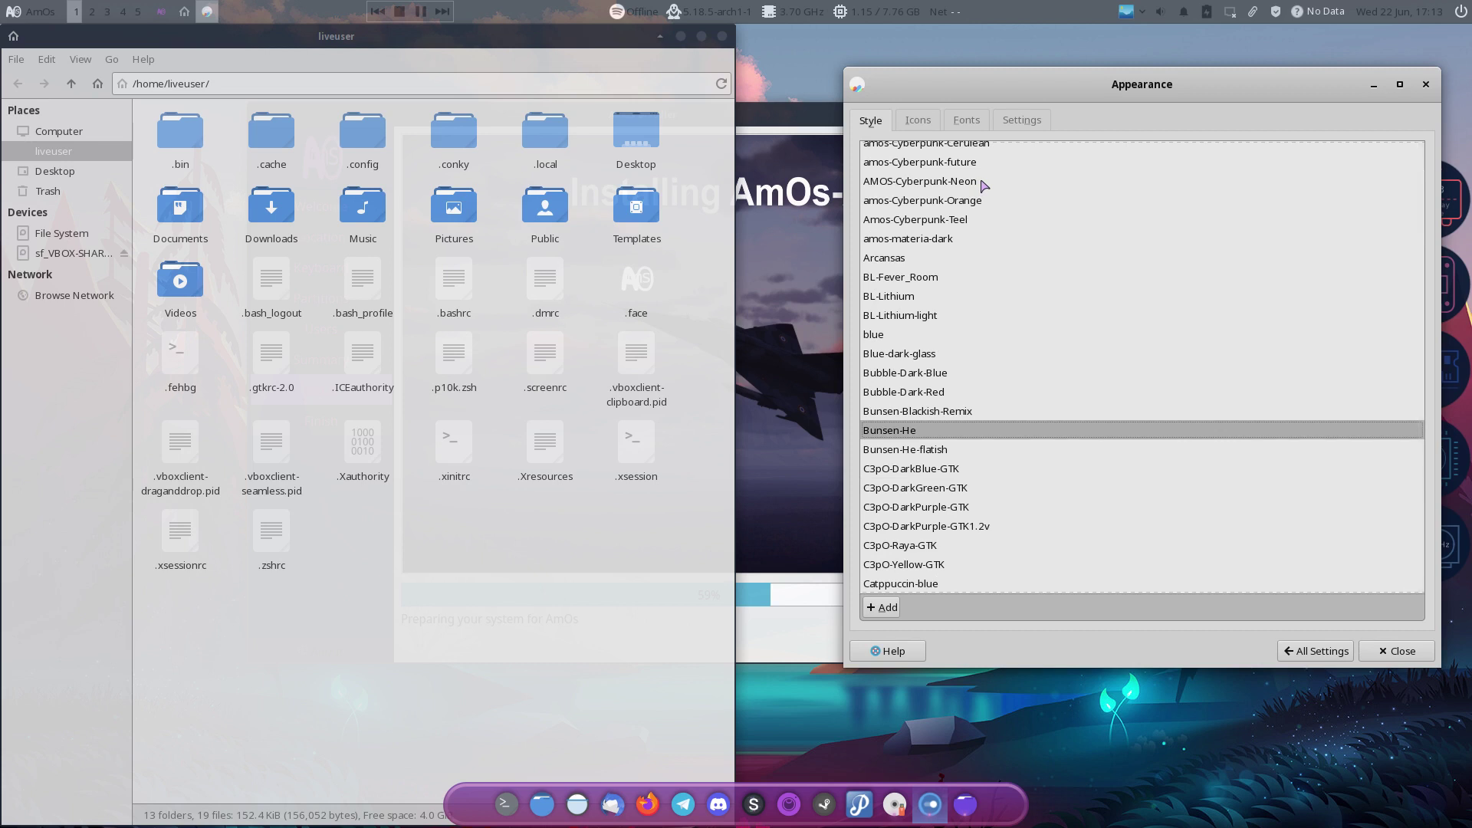
# Step: Preview Bunsen-He-flatish and the C3pO DarkGreen, DarkBlue, purple, Raya and Yellow styles, then apply Catppuccin-green
pyautogui.press('Down')
pyautogui.press('Down')
pyautogui.press('Down')
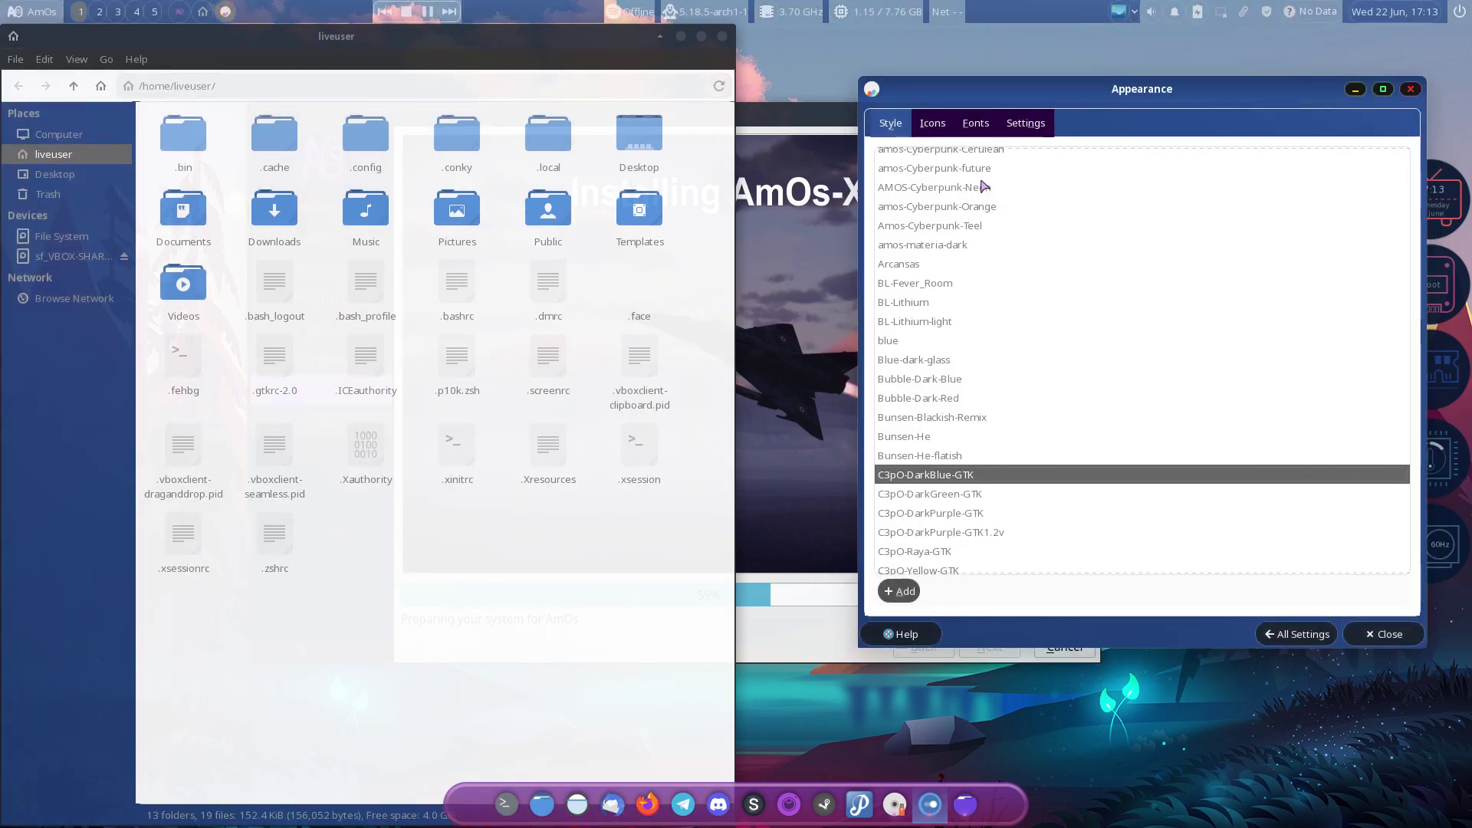
pyautogui.press('Down')
pyautogui.press('Up')
pyautogui.press('Up')
pyautogui.press('Down')
pyautogui.press('Down')
pyautogui.press('Down')
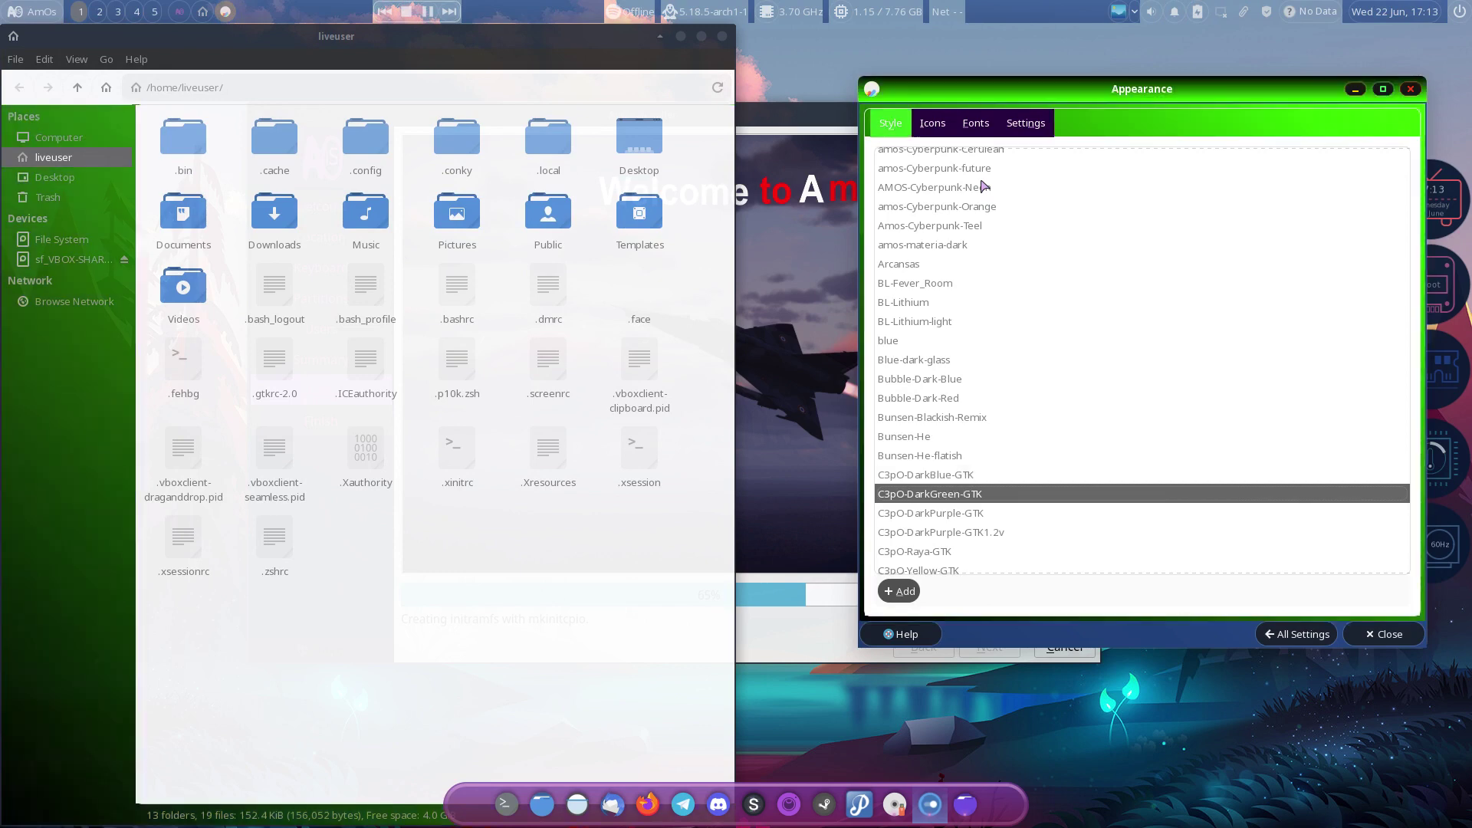
pyautogui.press('Down')
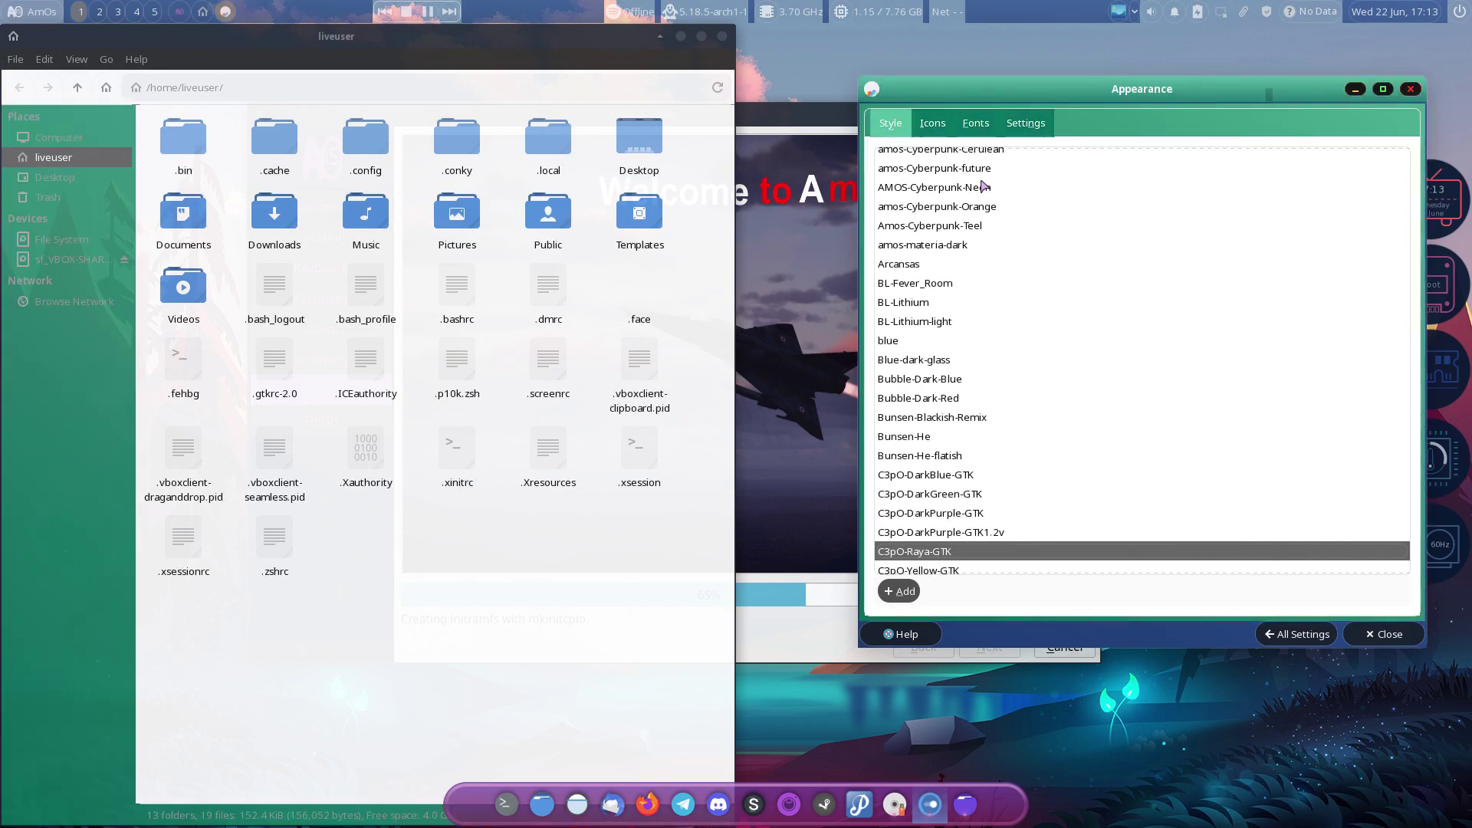
pyautogui.press('Down')
pyautogui.press('Down')
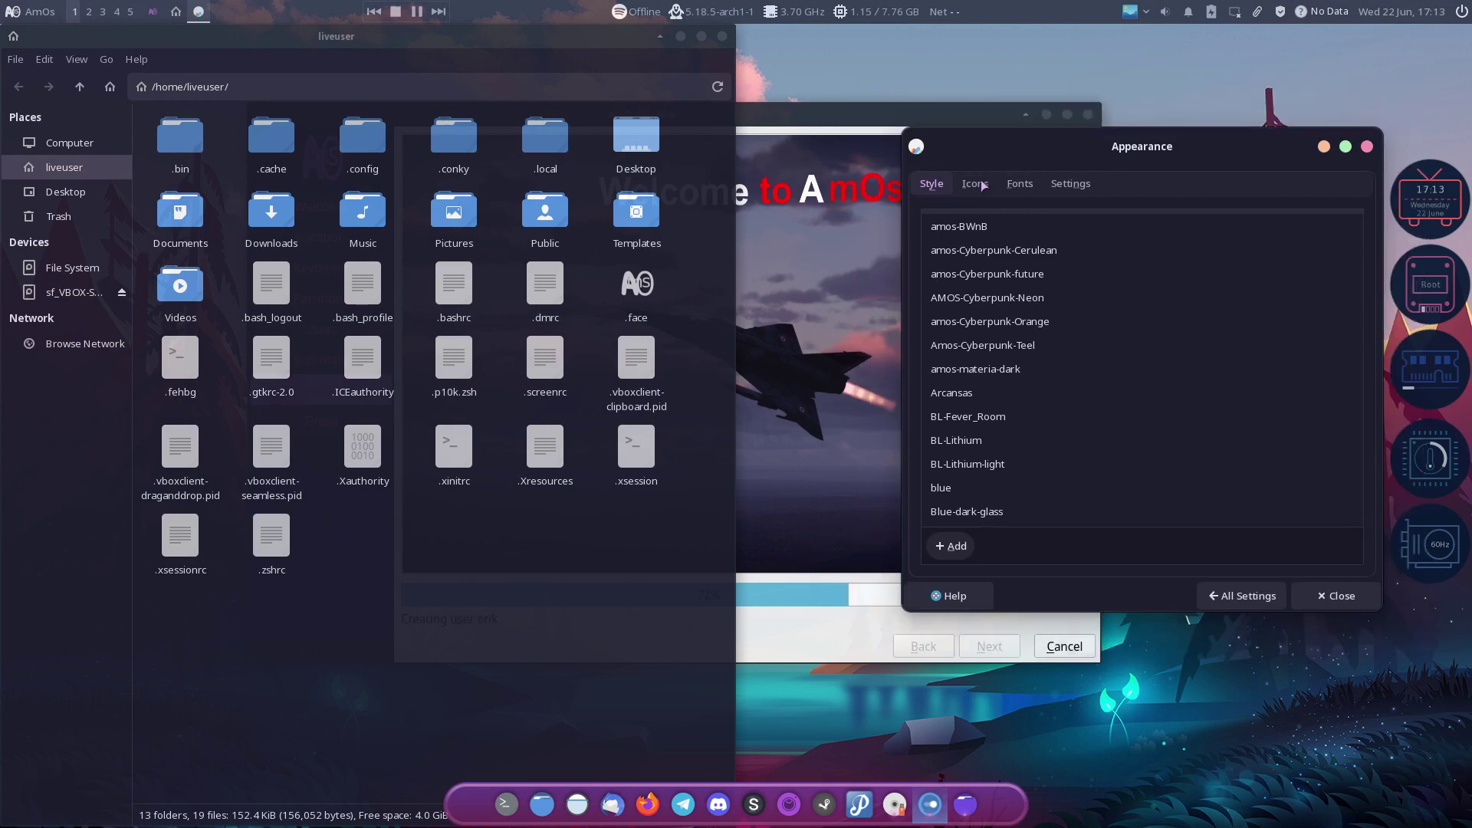
pyautogui.scroll(-6, 1247, 370)
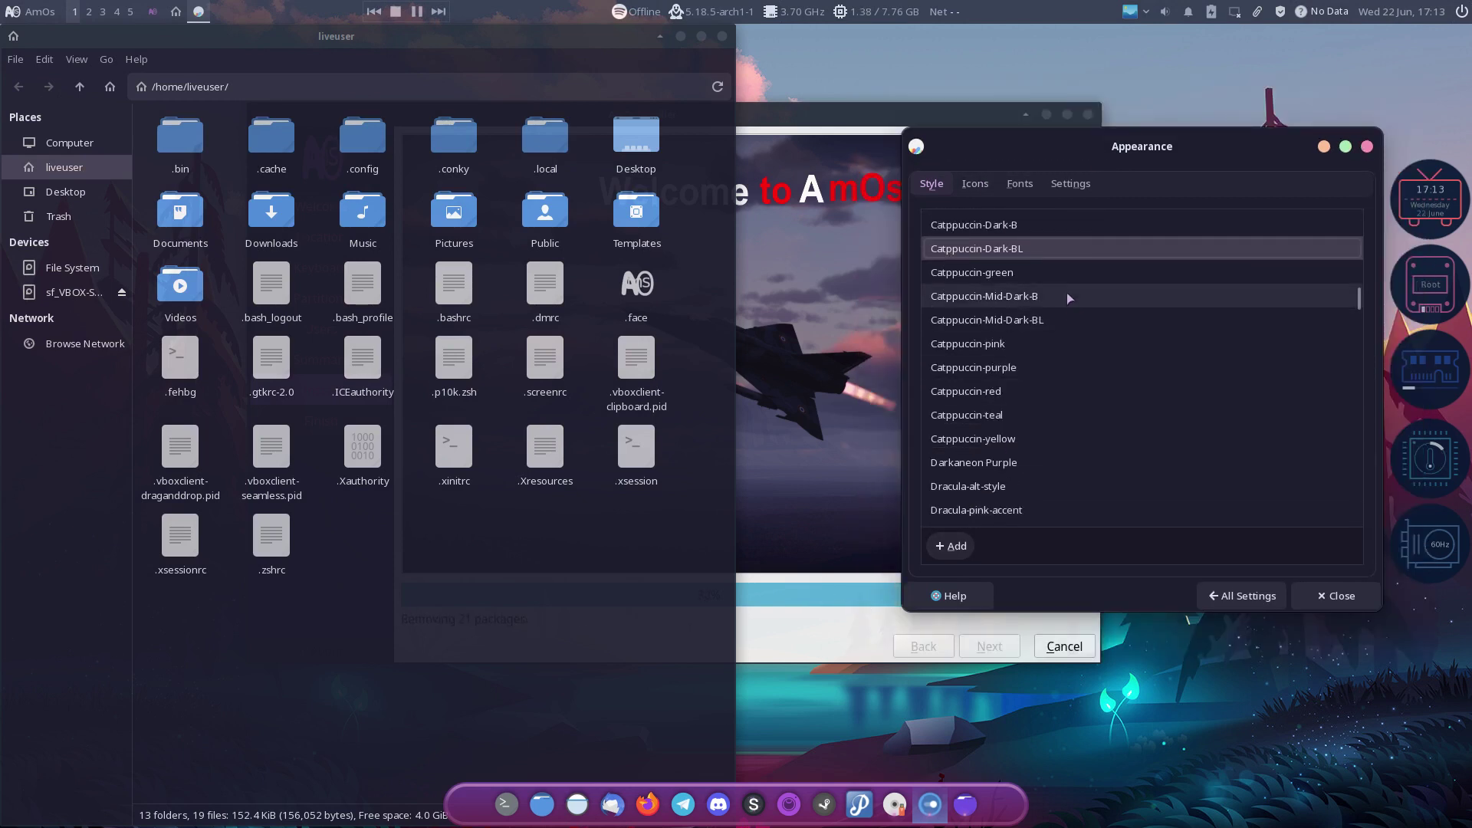
pyautogui.click(993, 269)
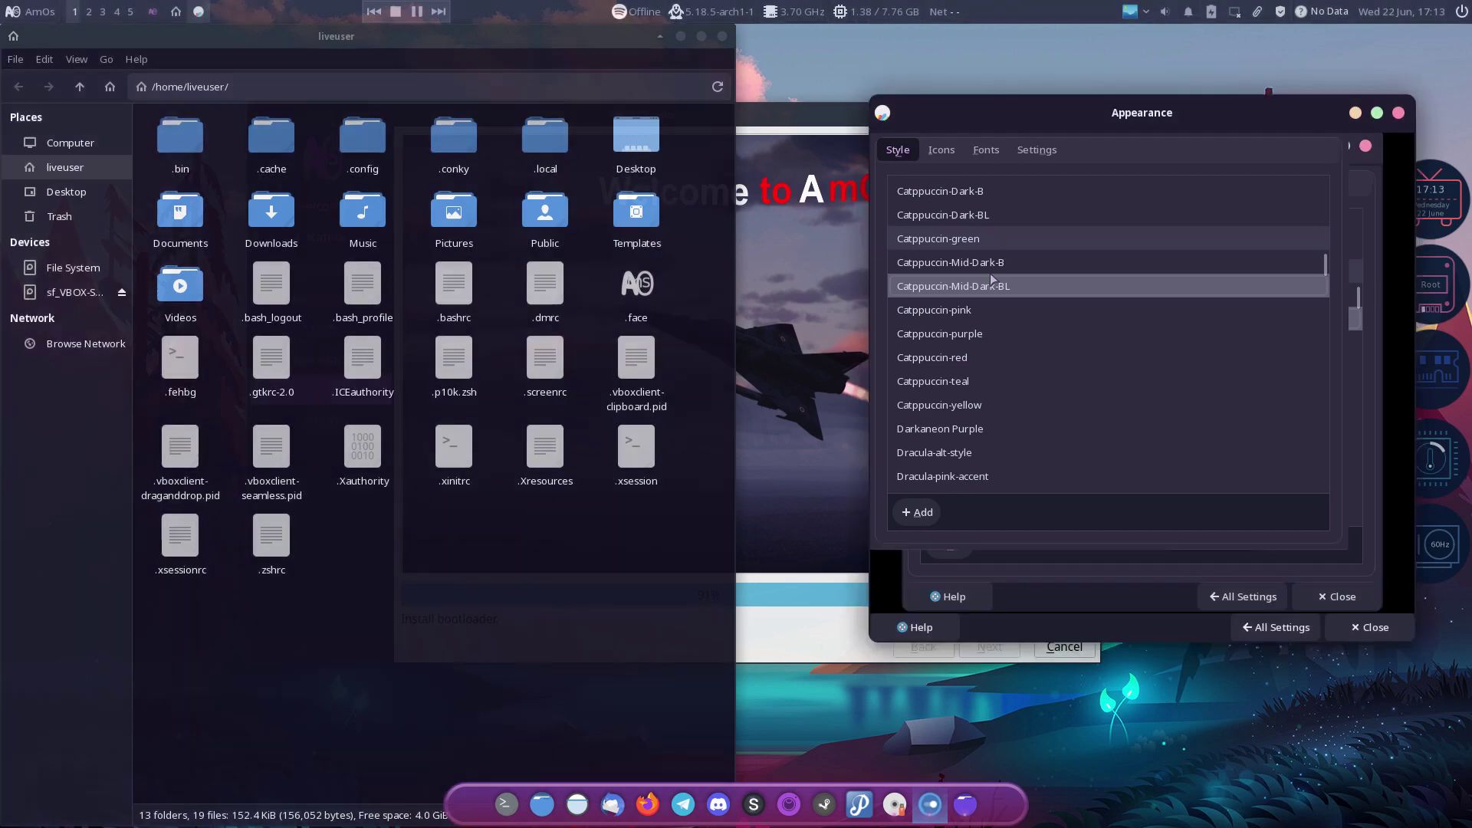
# Step: Step through Darkaneon Purple, Dracula, Eclectic, Fluent, Imagination, Kripton and Lost Arc styles to Lumiere
pyautogui.press('Down')
pyautogui.press('Down')
pyautogui.press('Down')
pyautogui.press('Down')
pyautogui.press('Down')
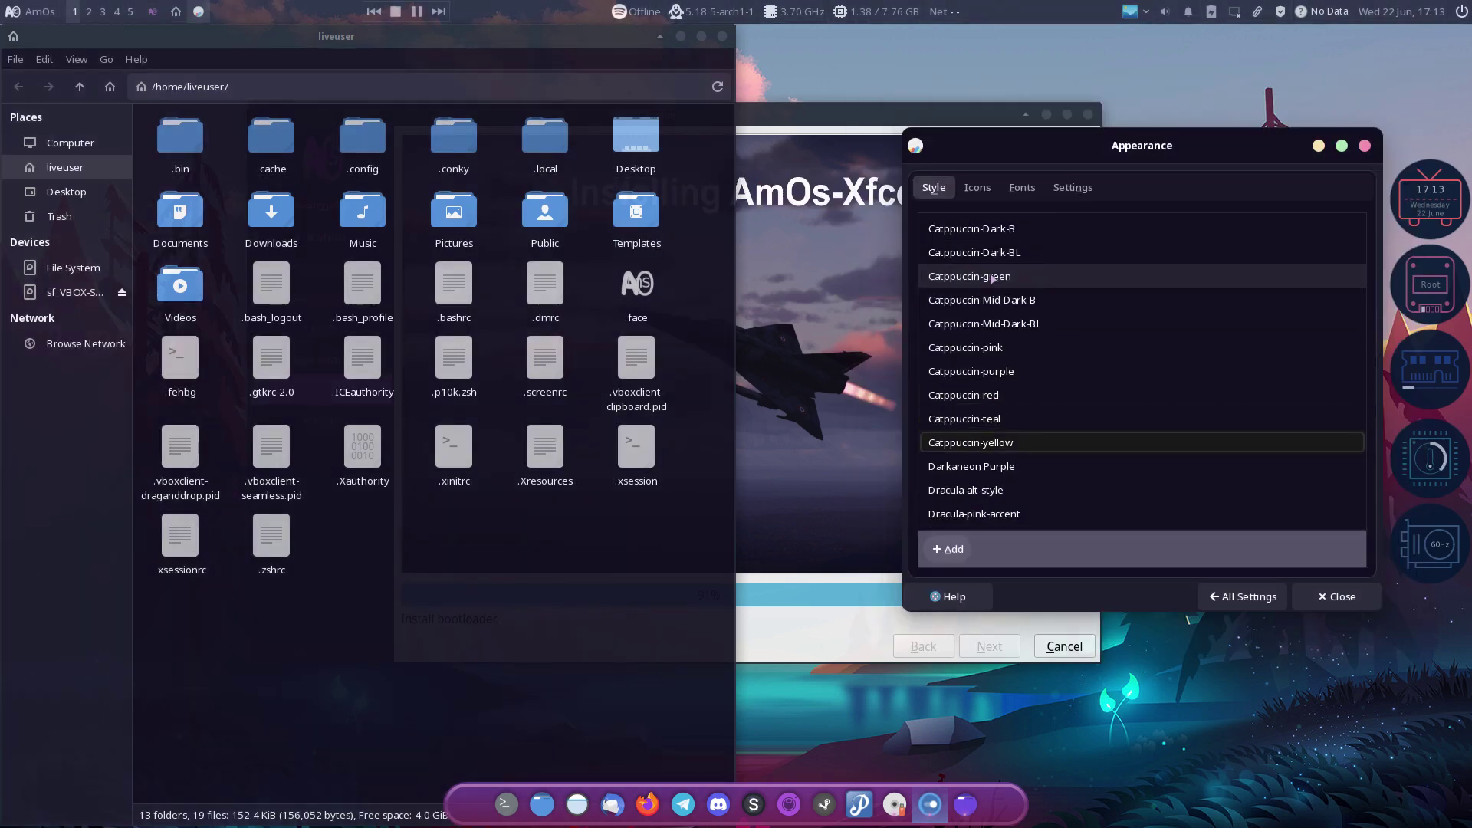
pyautogui.press('Down')
pyautogui.press('Down')
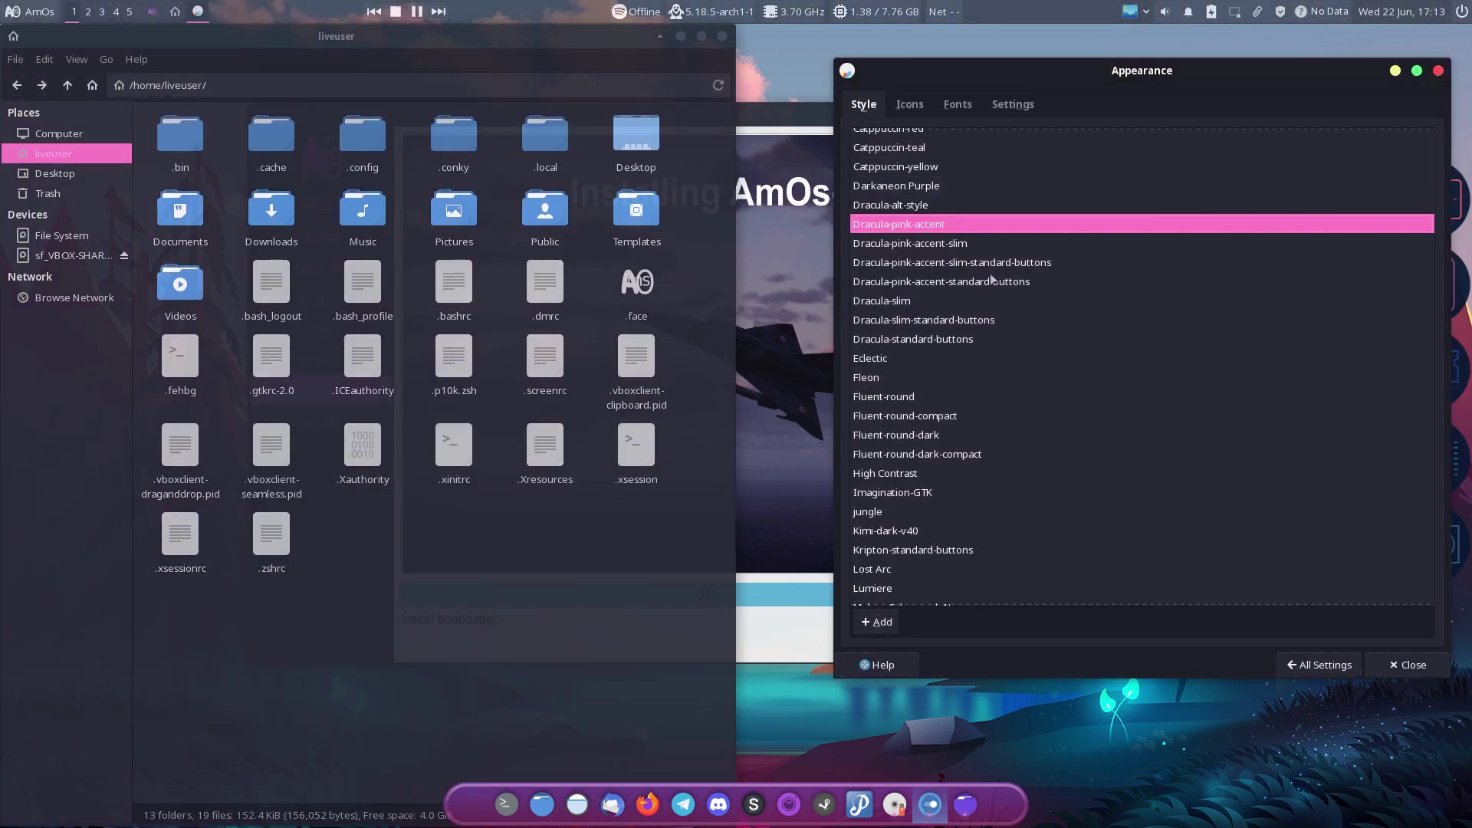
pyautogui.press('Down')
pyautogui.press('Down')
pyautogui.press('Down')
pyautogui.press('Down')
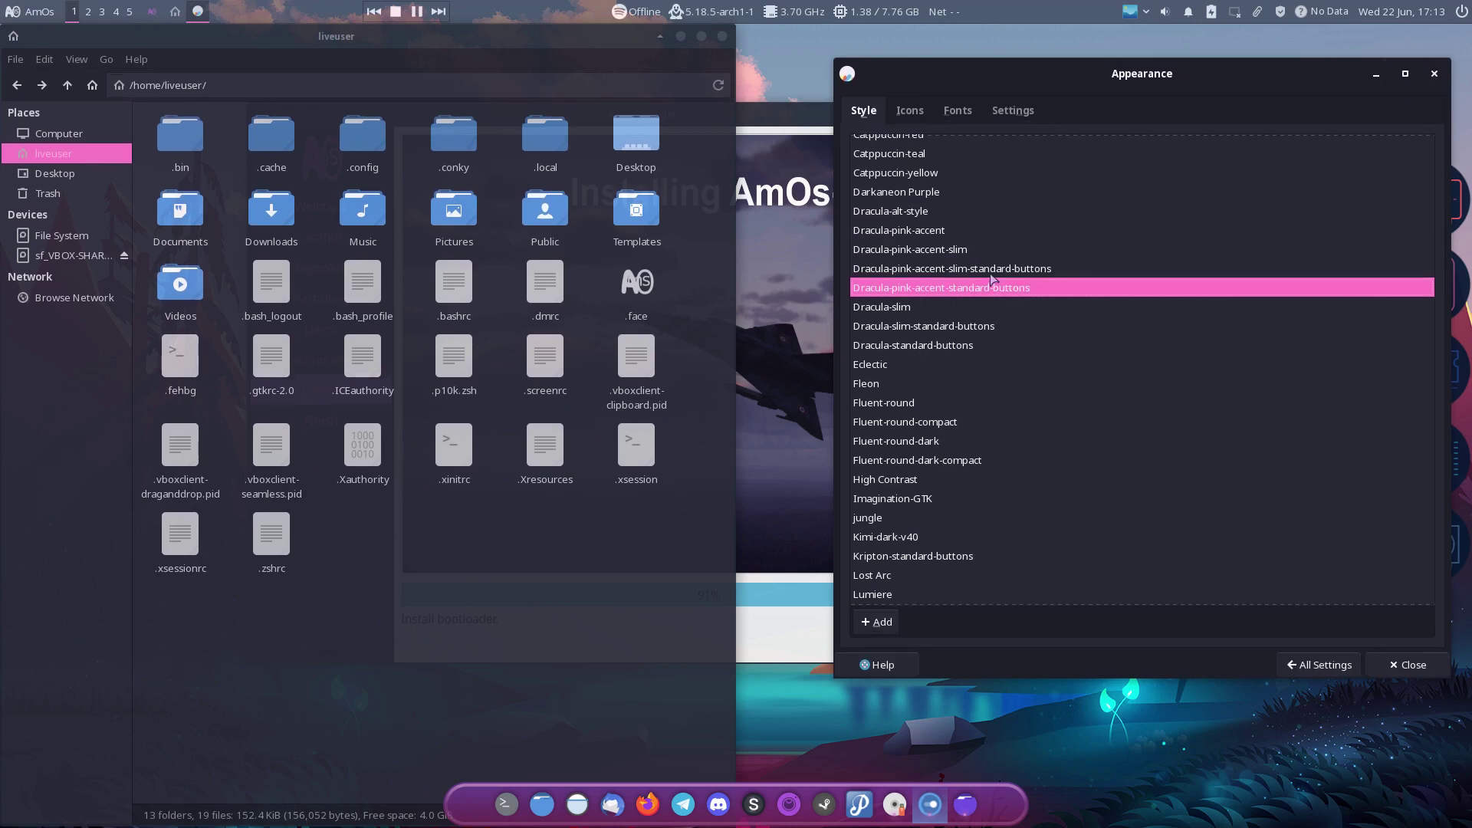
pyautogui.press('Down')
pyautogui.press('Down')
pyautogui.press('Down')
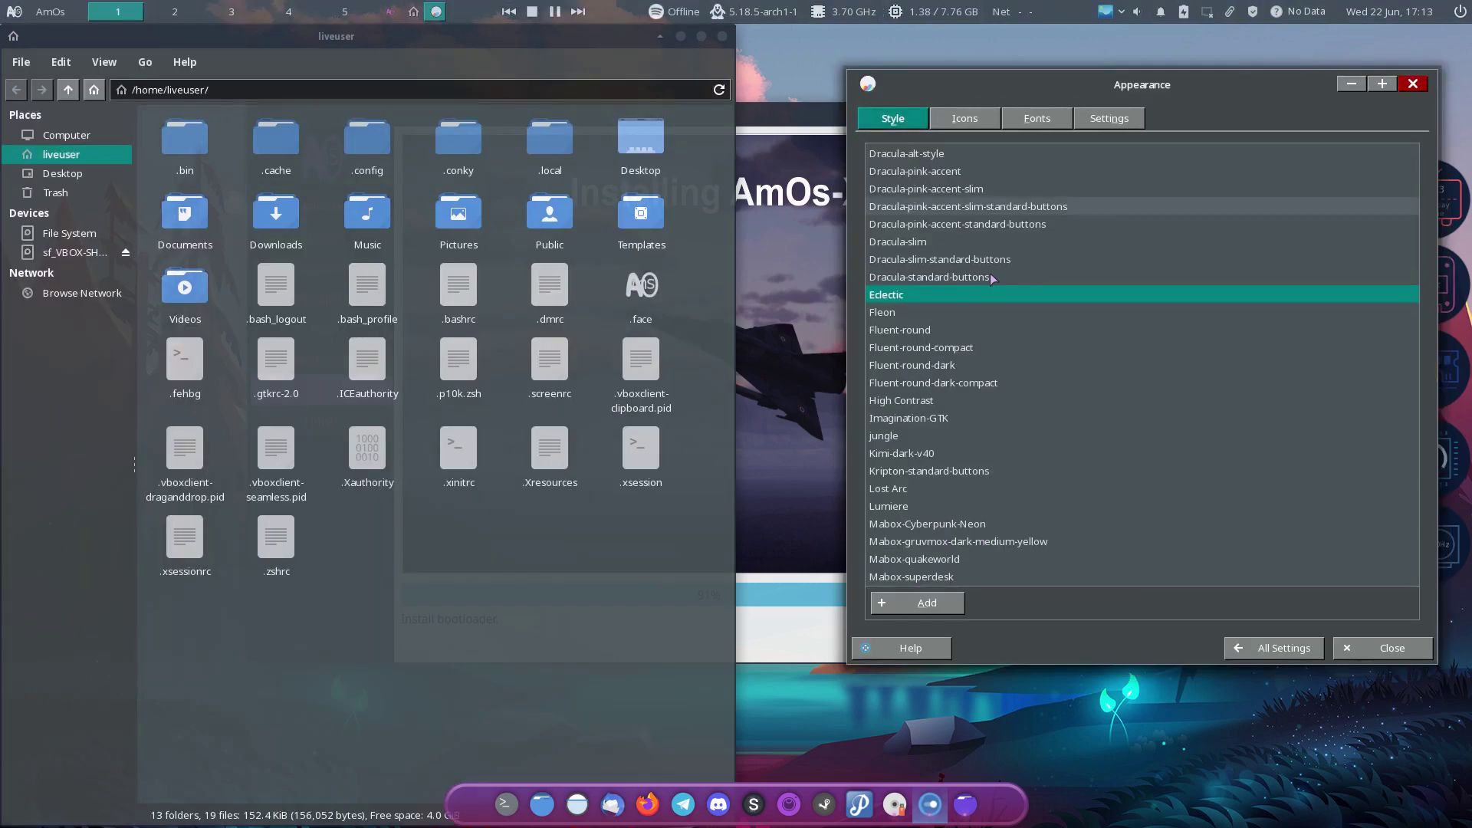
pyautogui.press('Down')
pyautogui.press('Down')
pyautogui.press('Down')
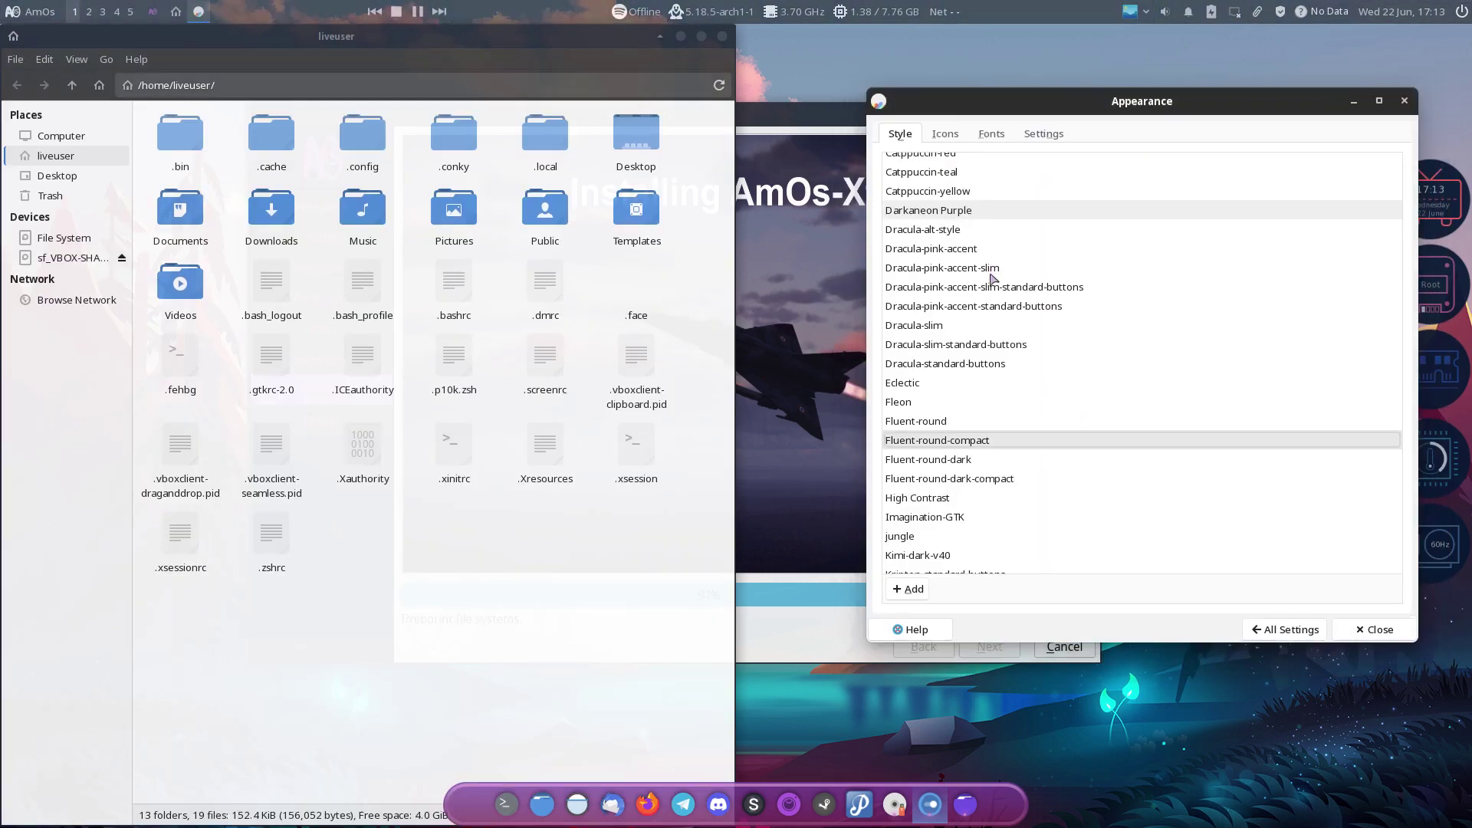
pyautogui.press('Down')
pyautogui.press('Down')
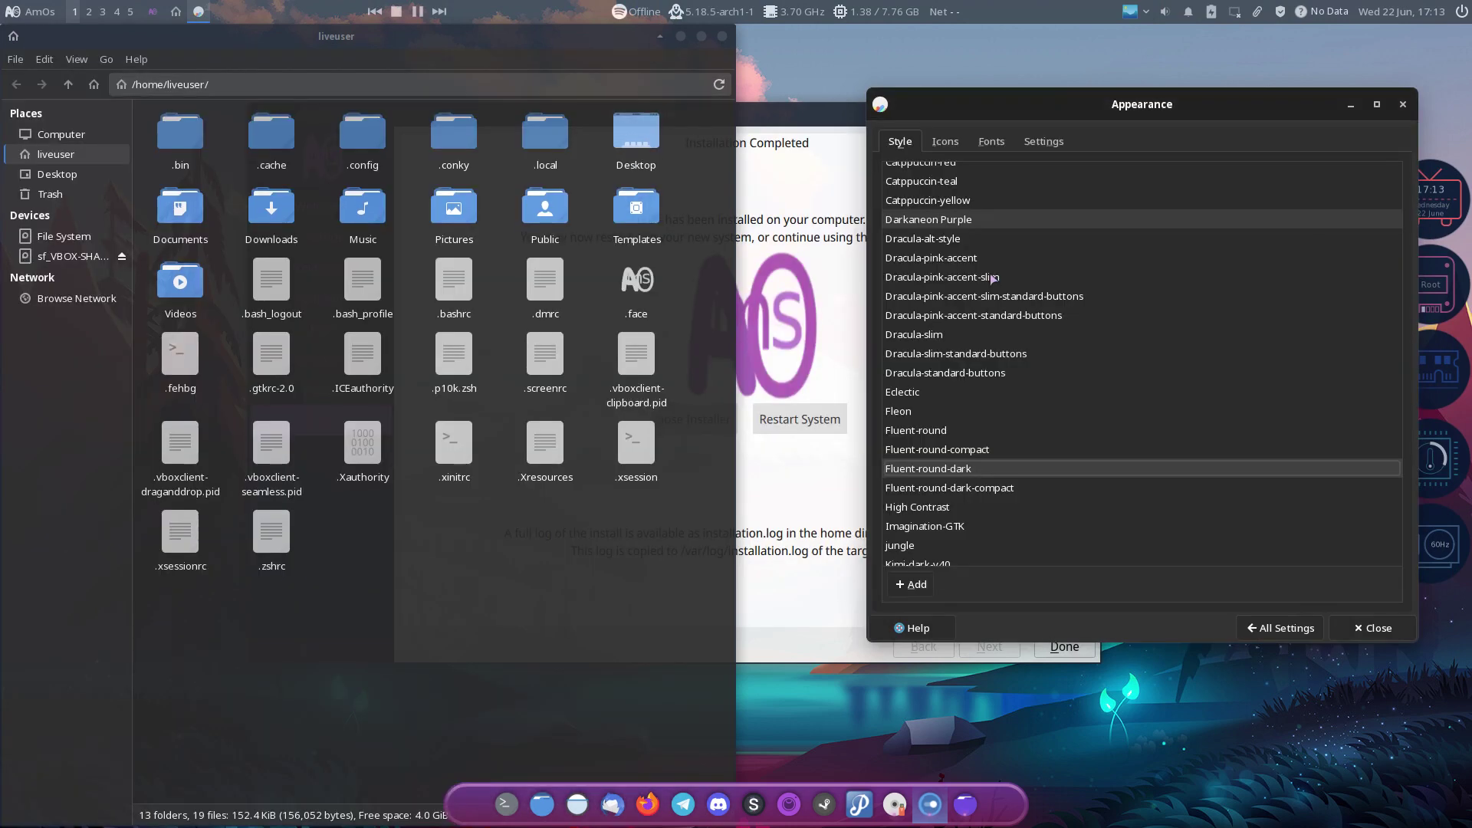
pyautogui.press('Down')
pyautogui.press('Down')
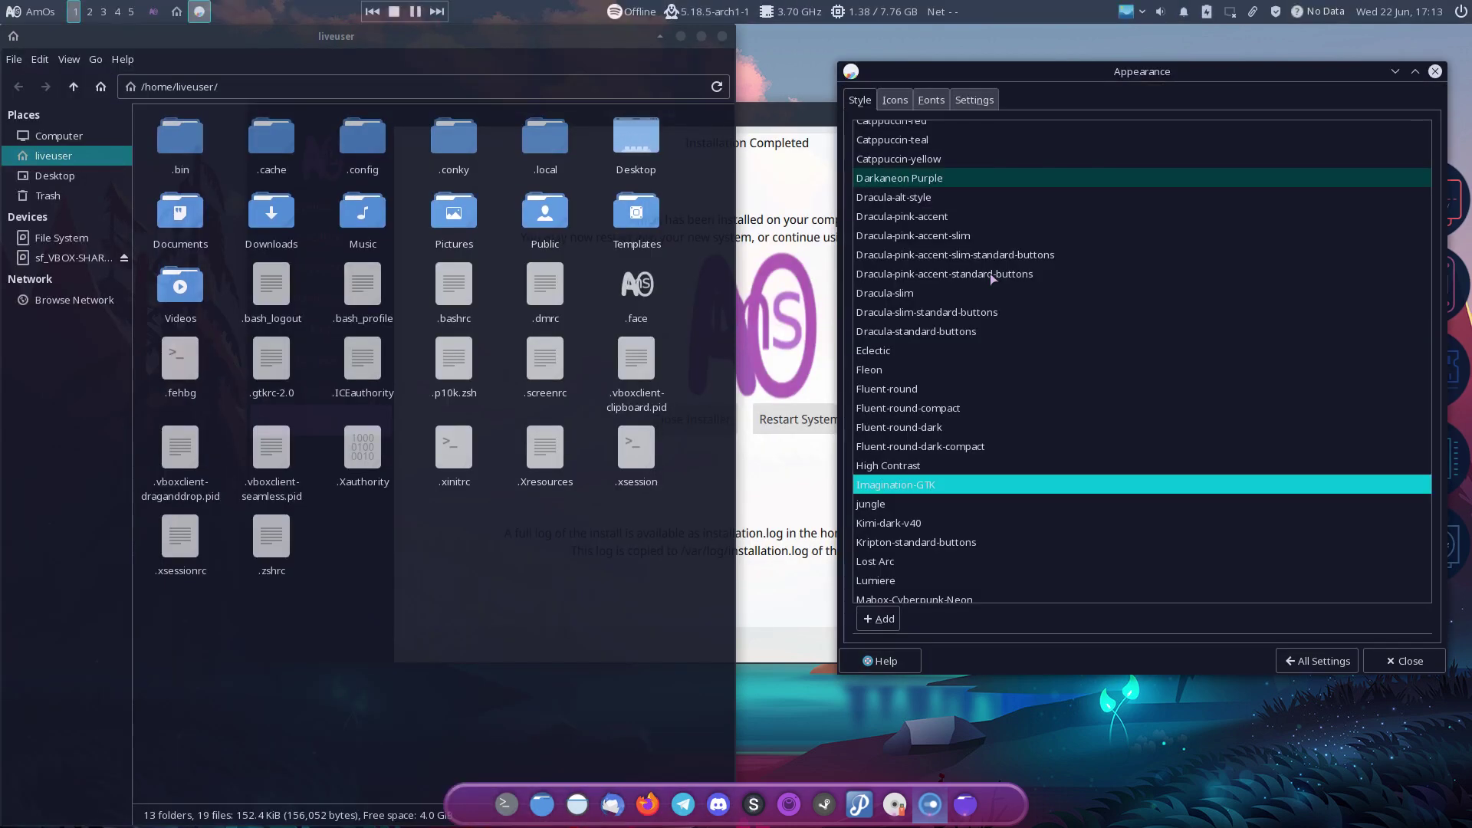
pyautogui.press('Down')
pyautogui.press('Down')
pyautogui.press('Down')
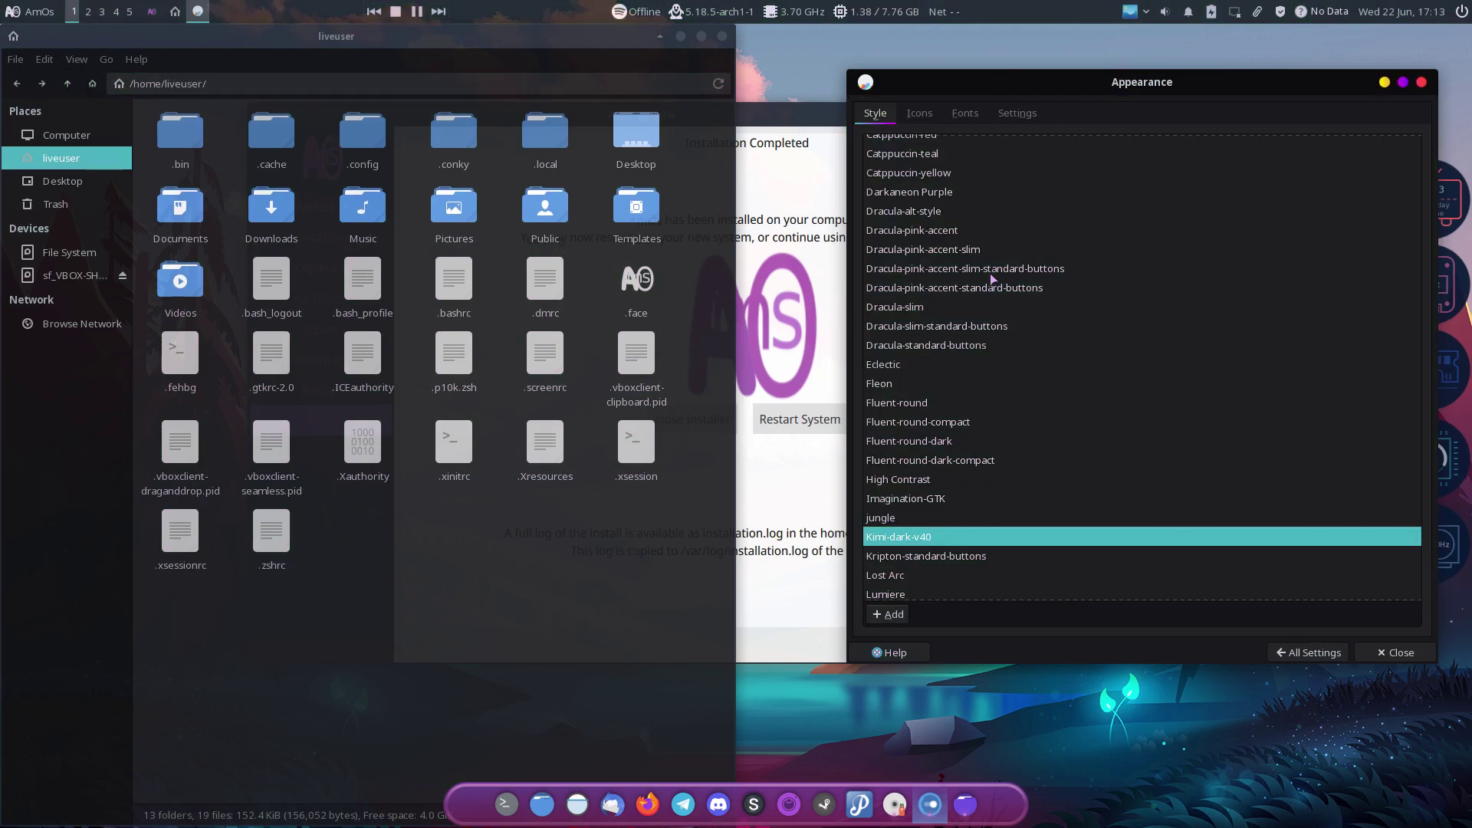
pyautogui.press('Down')
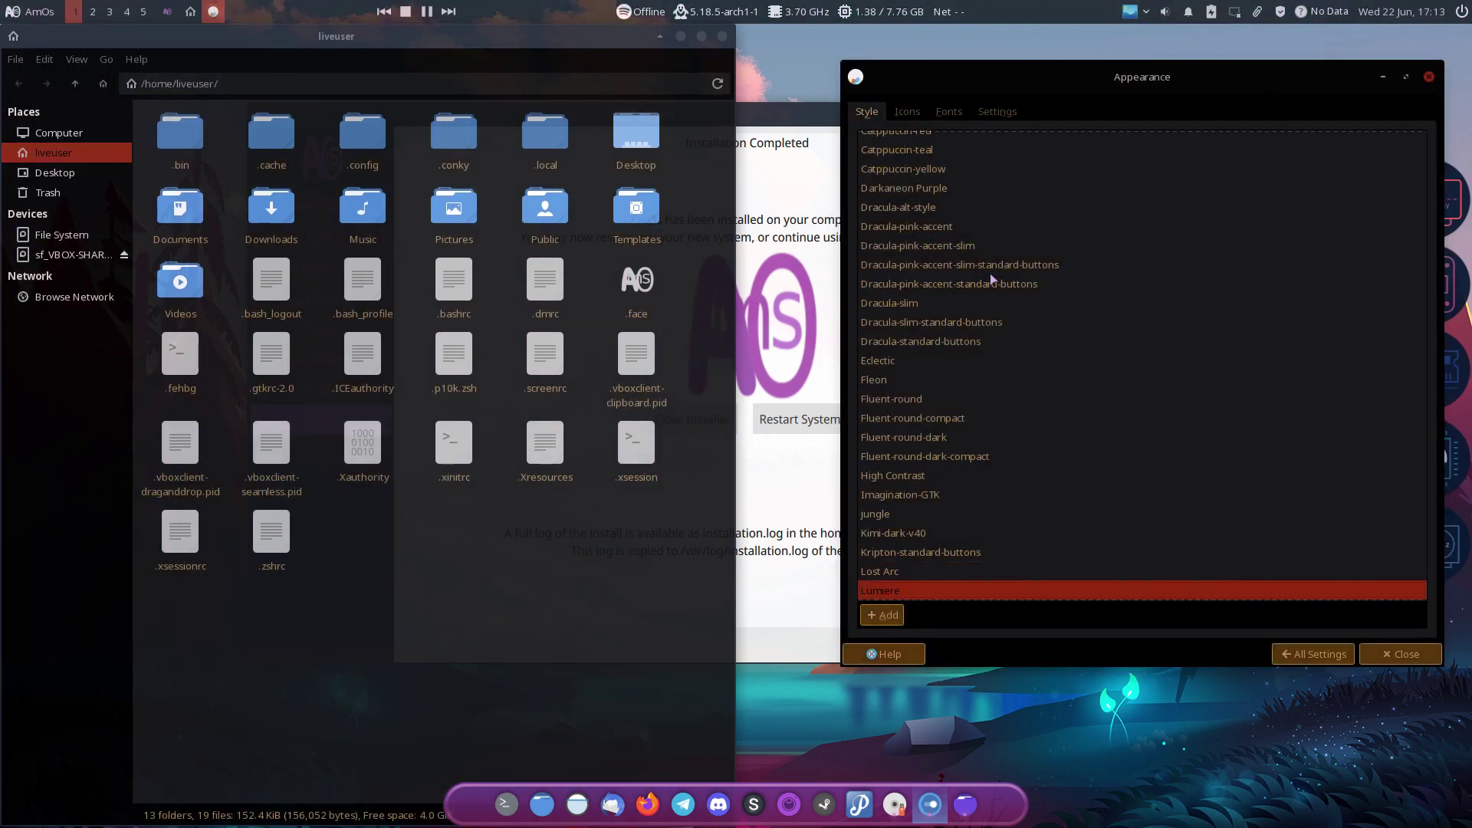
pyautogui.press('Down')
pyautogui.press('Down')
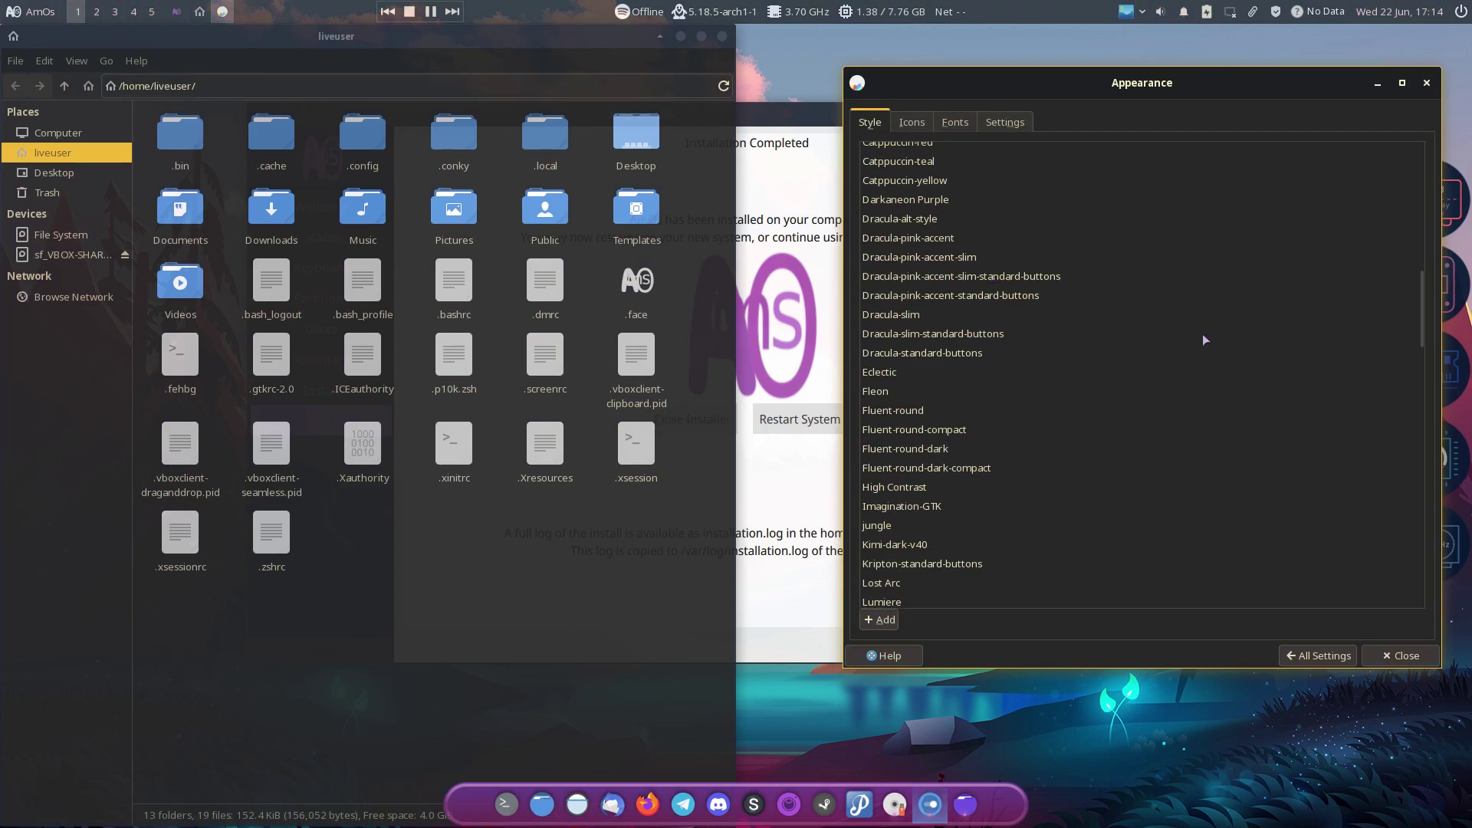
# Step: Preview Marwaita Nord and the Matcha azul, dark-azul, dark-sea, light-aliz and light-azul styles
pyautogui.scroll(-5, 1203, 333)
pyautogui.press('Down')
pyautogui.press('Down')
pyautogui.press('Down')
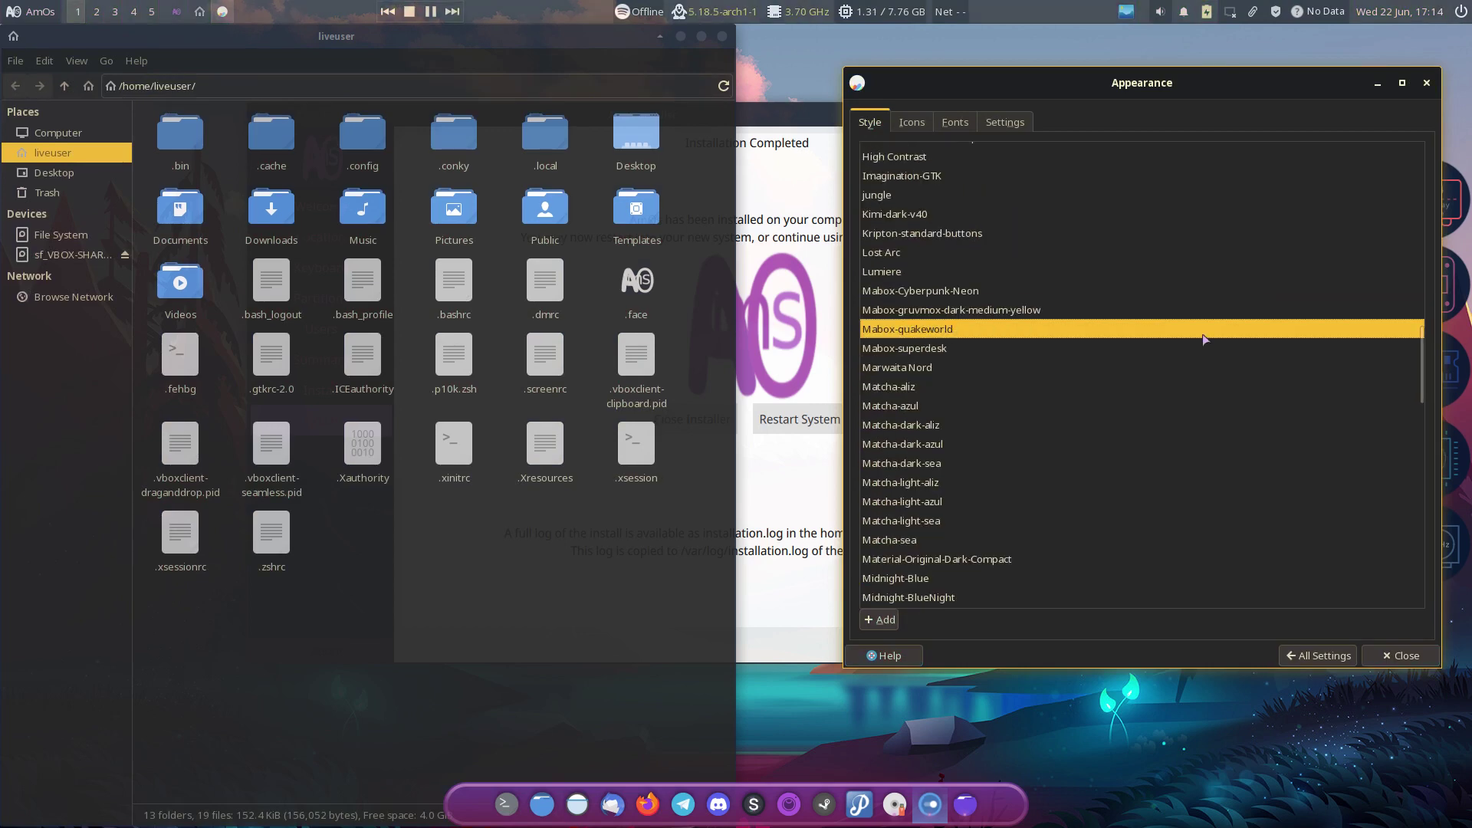
pyautogui.press('Down')
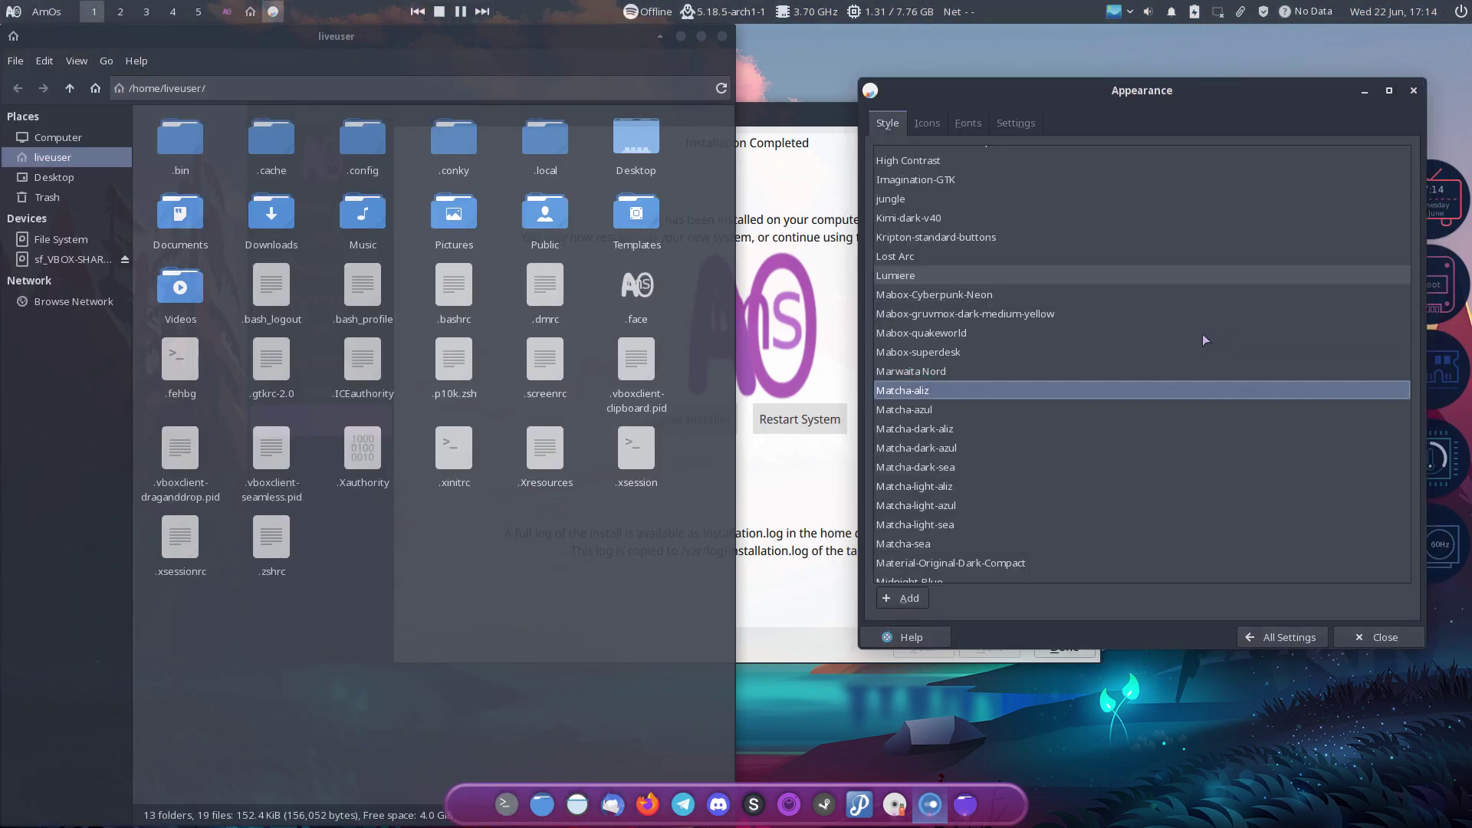
pyautogui.press('Down')
pyautogui.press('Down')
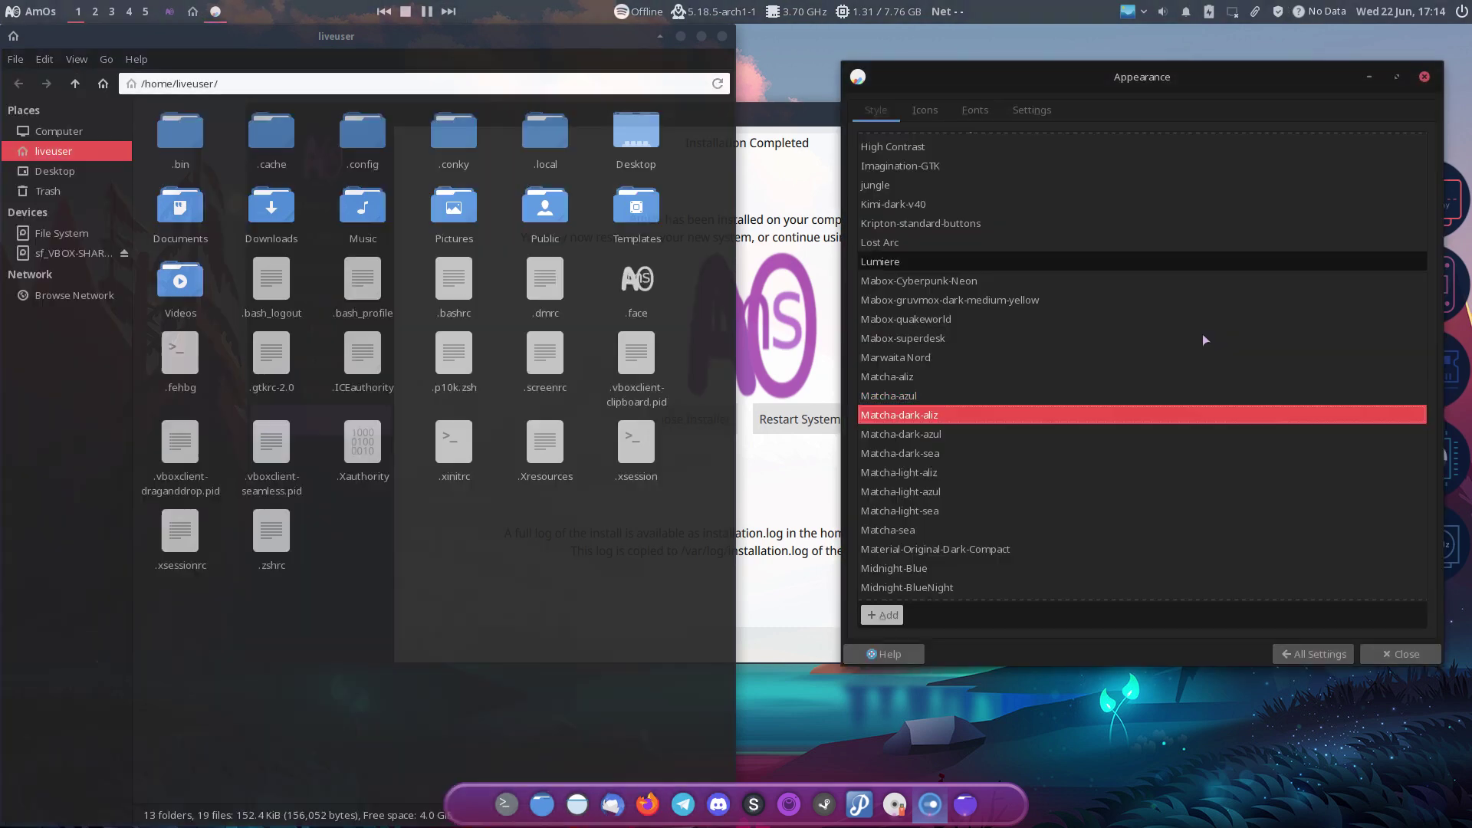
pyautogui.press('Down')
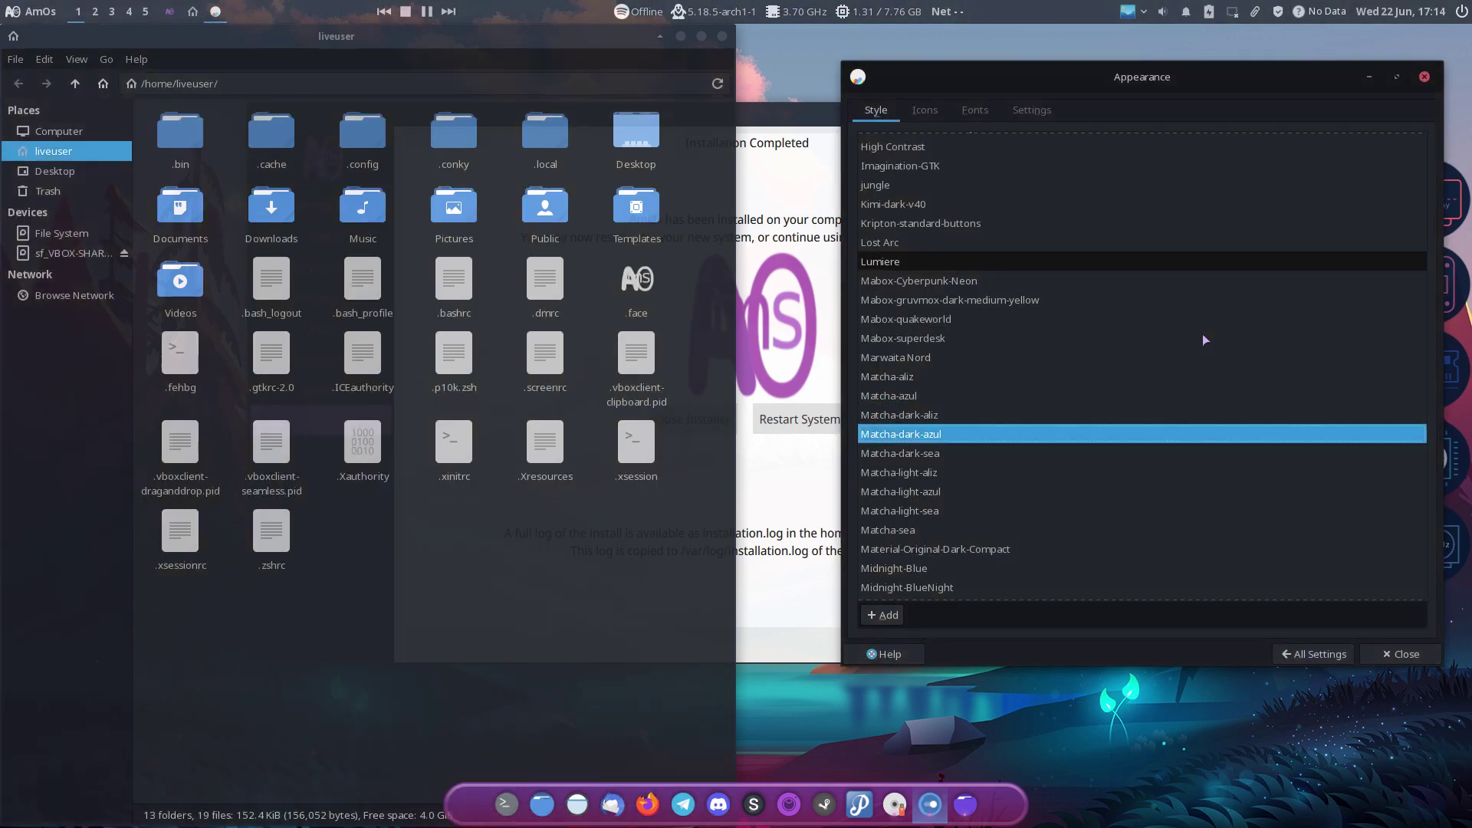
pyautogui.press('Down')
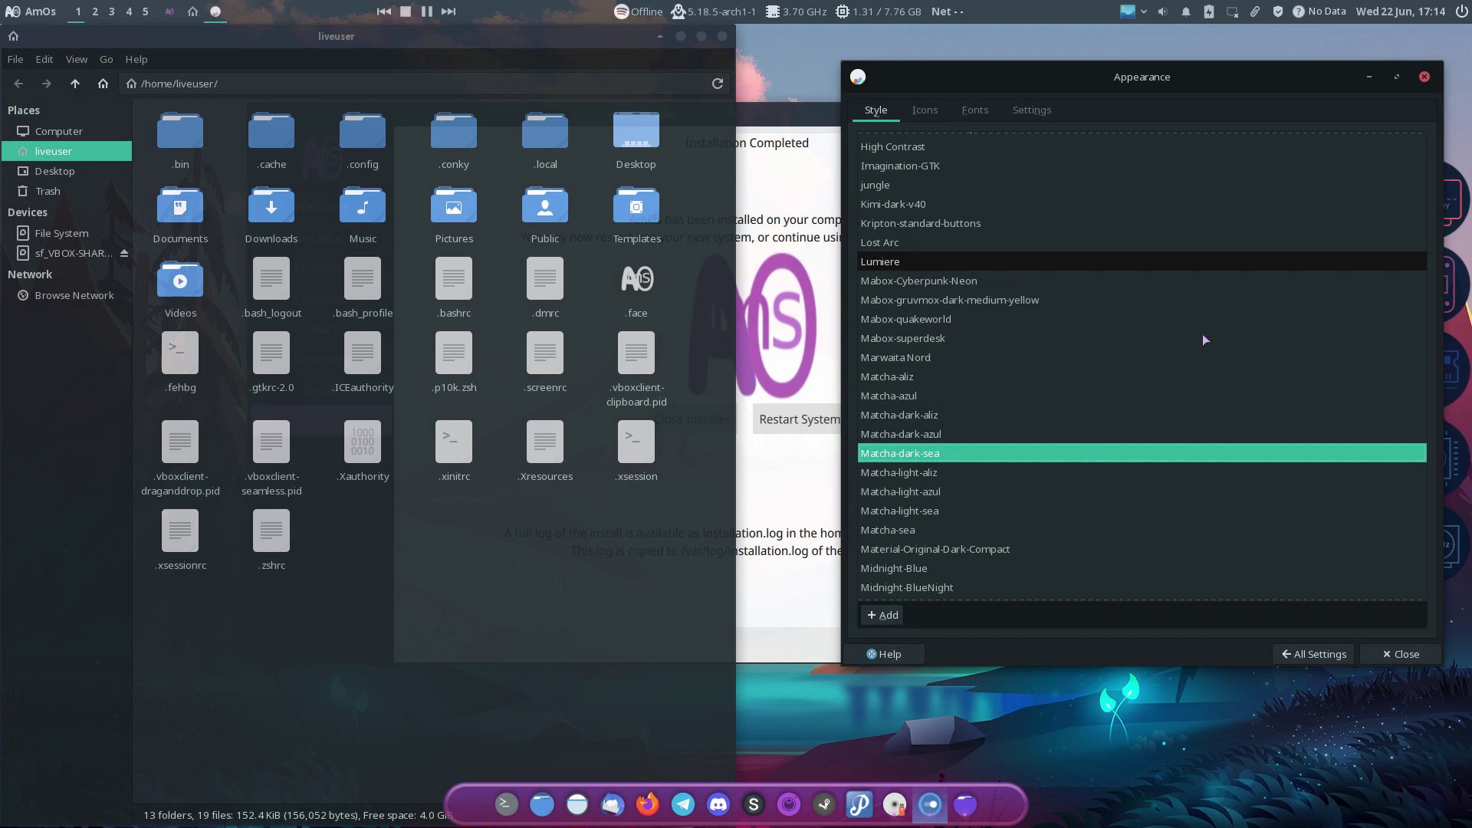
pyautogui.press('Down')
pyautogui.press('Down')
pyautogui.press('Up')
pyautogui.press('Down')
pyautogui.press('Down')
pyautogui.press('Down')
# Step: Step past Material-Original-Dark-Compact, NewSur-dark-solid and Nocturnal-Blue, ending on oomox-orville
pyautogui.press('Down')
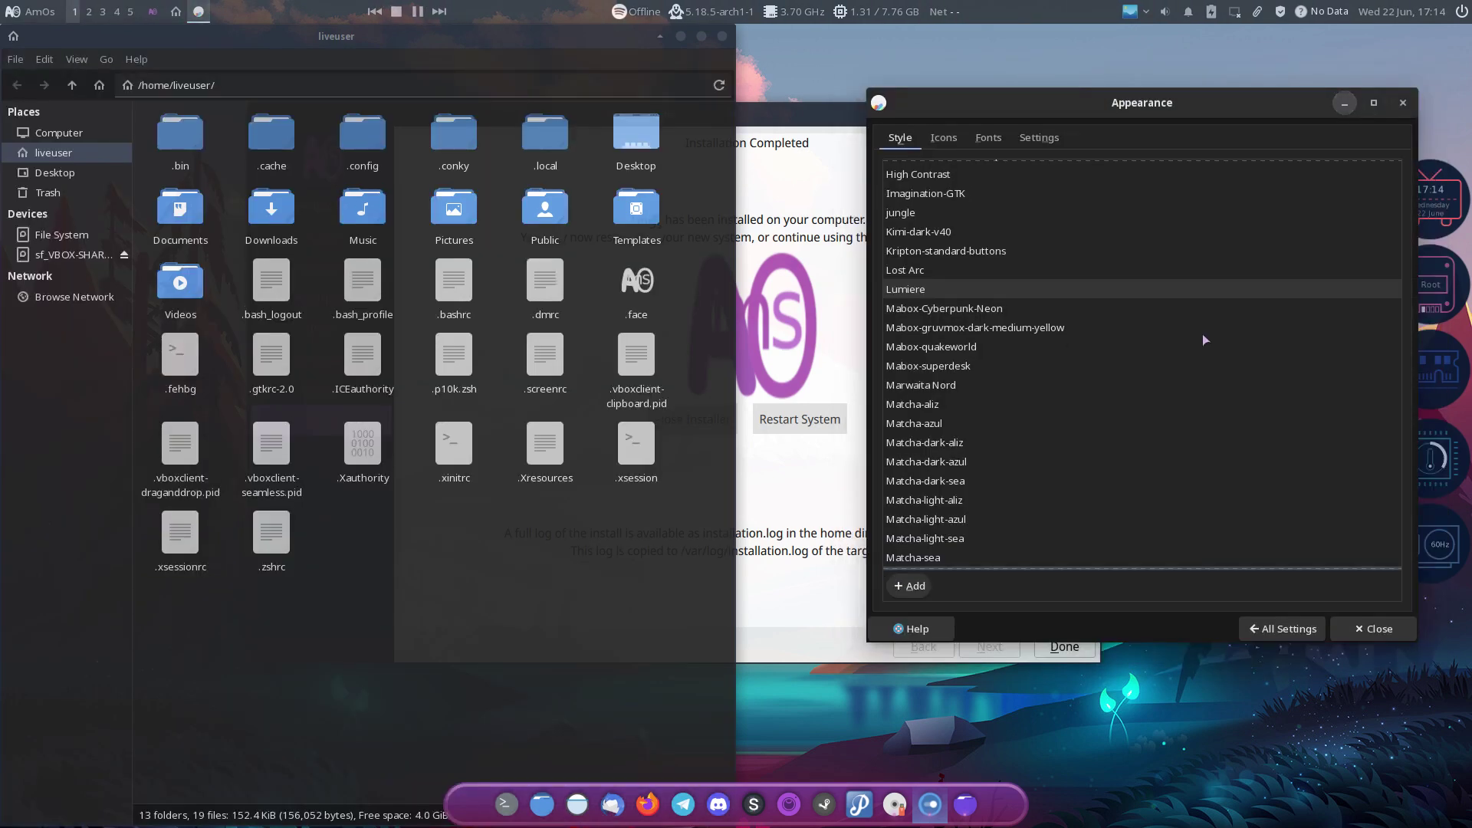
pyautogui.press('Down')
pyautogui.press('Down')
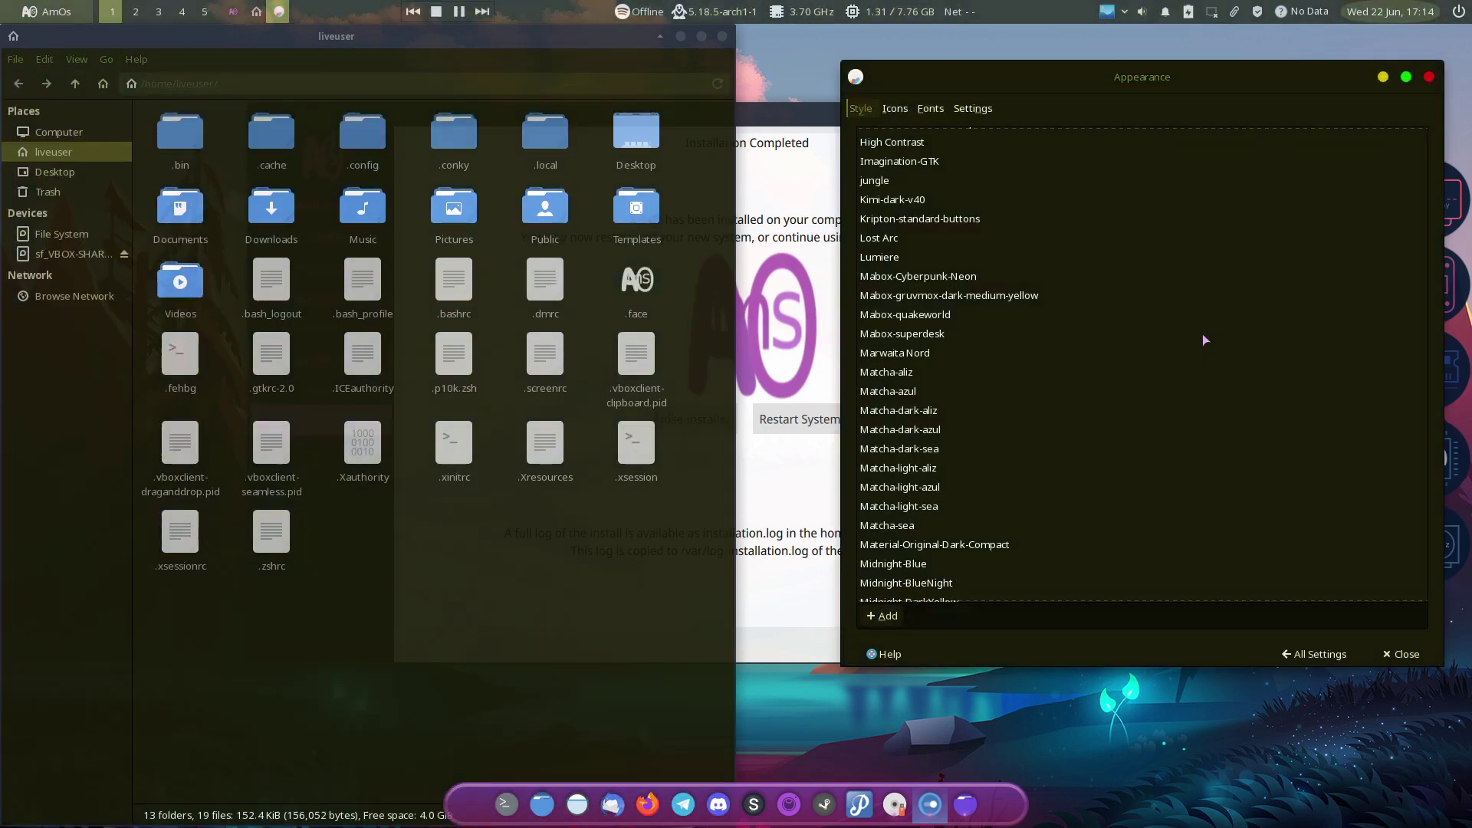
pyautogui.scroll(-10, 1202, 340)
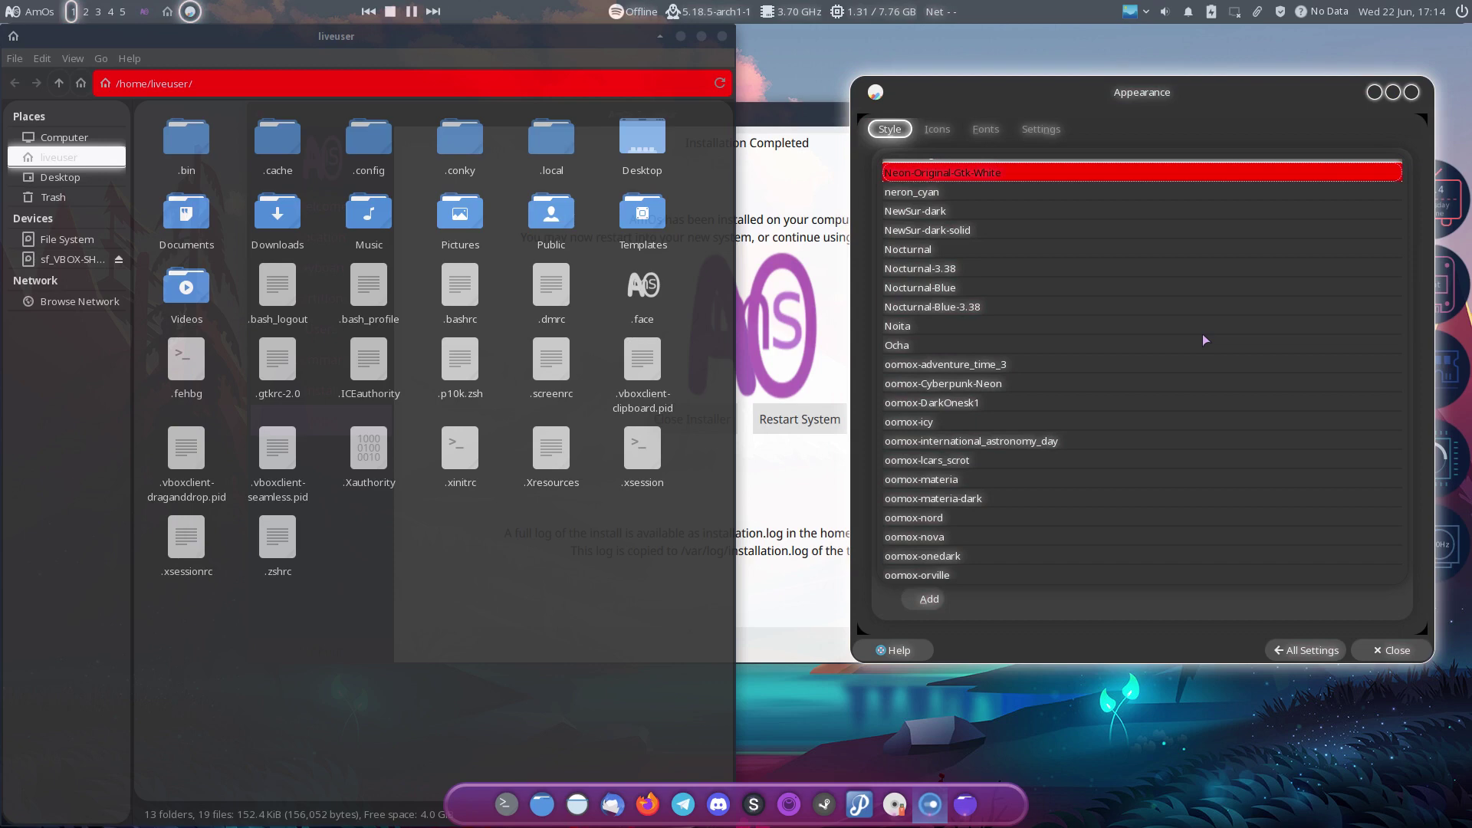
pyautogui.press('Down')
pyautogui.press('Down')
pyautogui.press('Down')
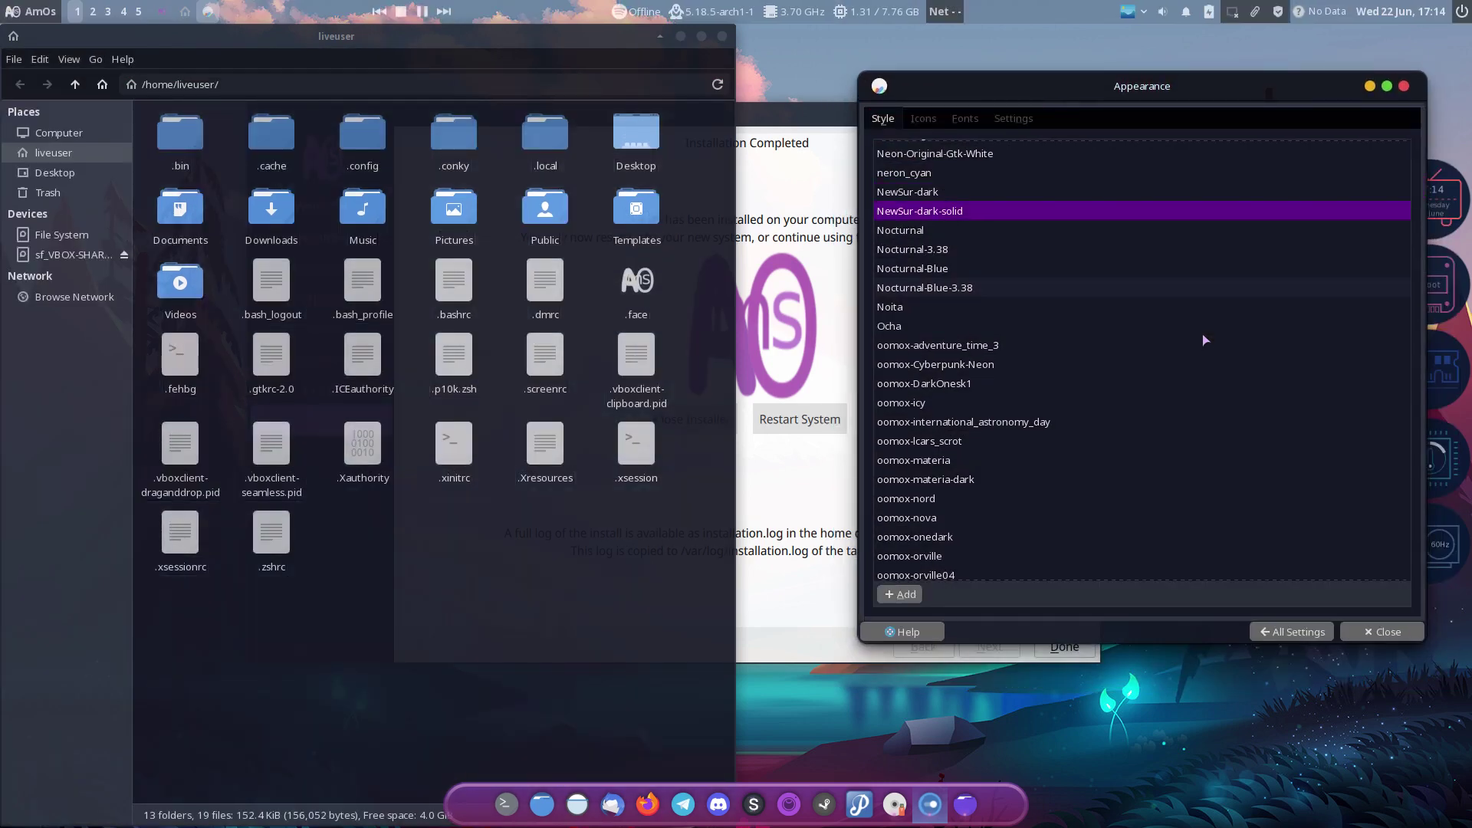
pyautogui.press('Down')
pyautogui.press('Down')
pyautogui.press('Down')
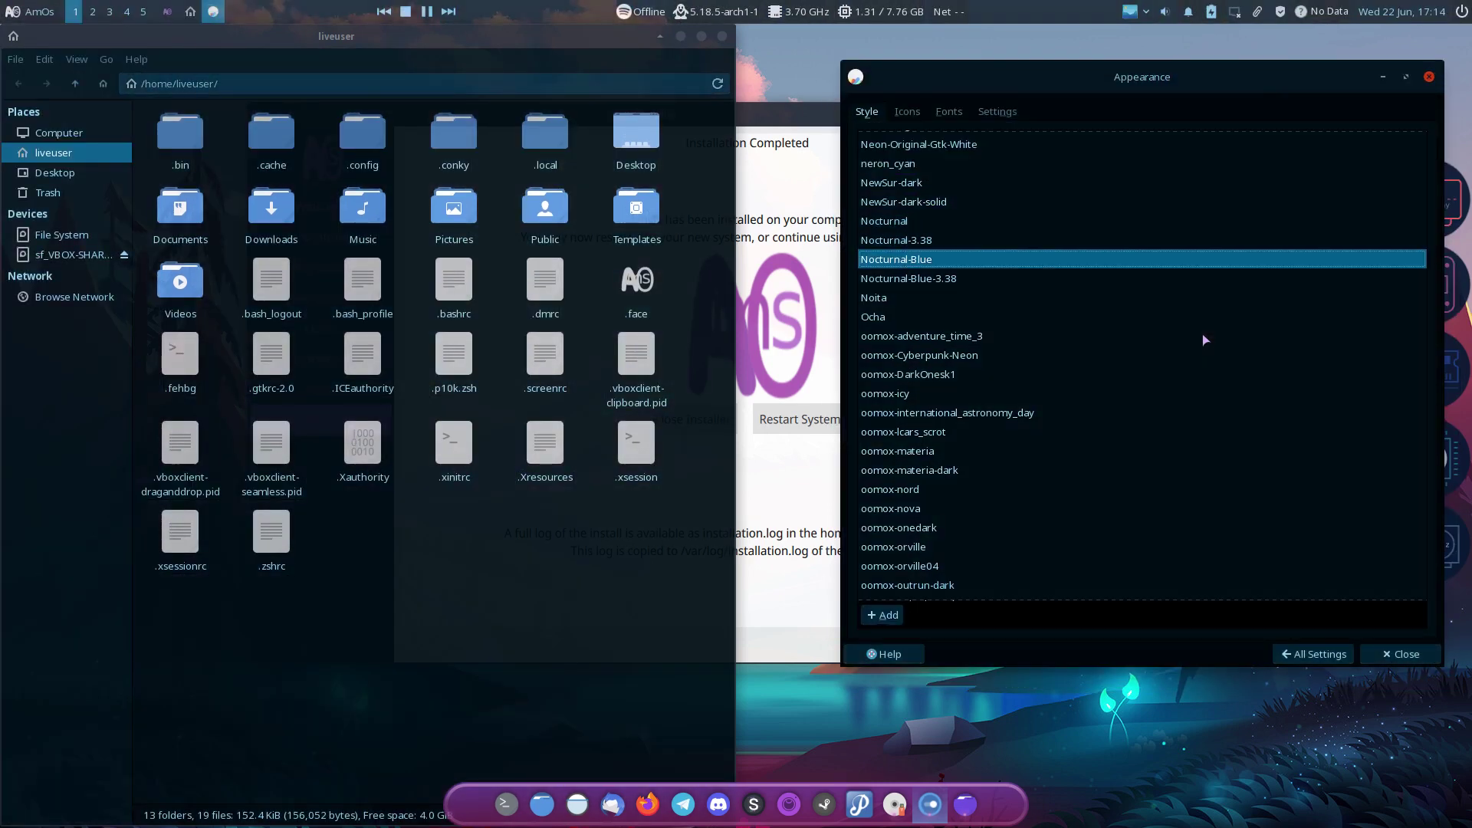
pyautogui.press('Down')
pyautogui.press('Down')
pyautogui.press('Down')
pyautogui.press('Down')
pyautogui.press('Down')
pyautogui.press('Down')
pyautogui.press('Down')
pyautogui.press('Down')
pyautogui.press('Down')
pyautogui.press('Down')
pyautogui.press('Down')
pyautogui.press('Down')
pyautogui.press('Down')
pyautogui.press('Down')
pyautogui.press('Down')
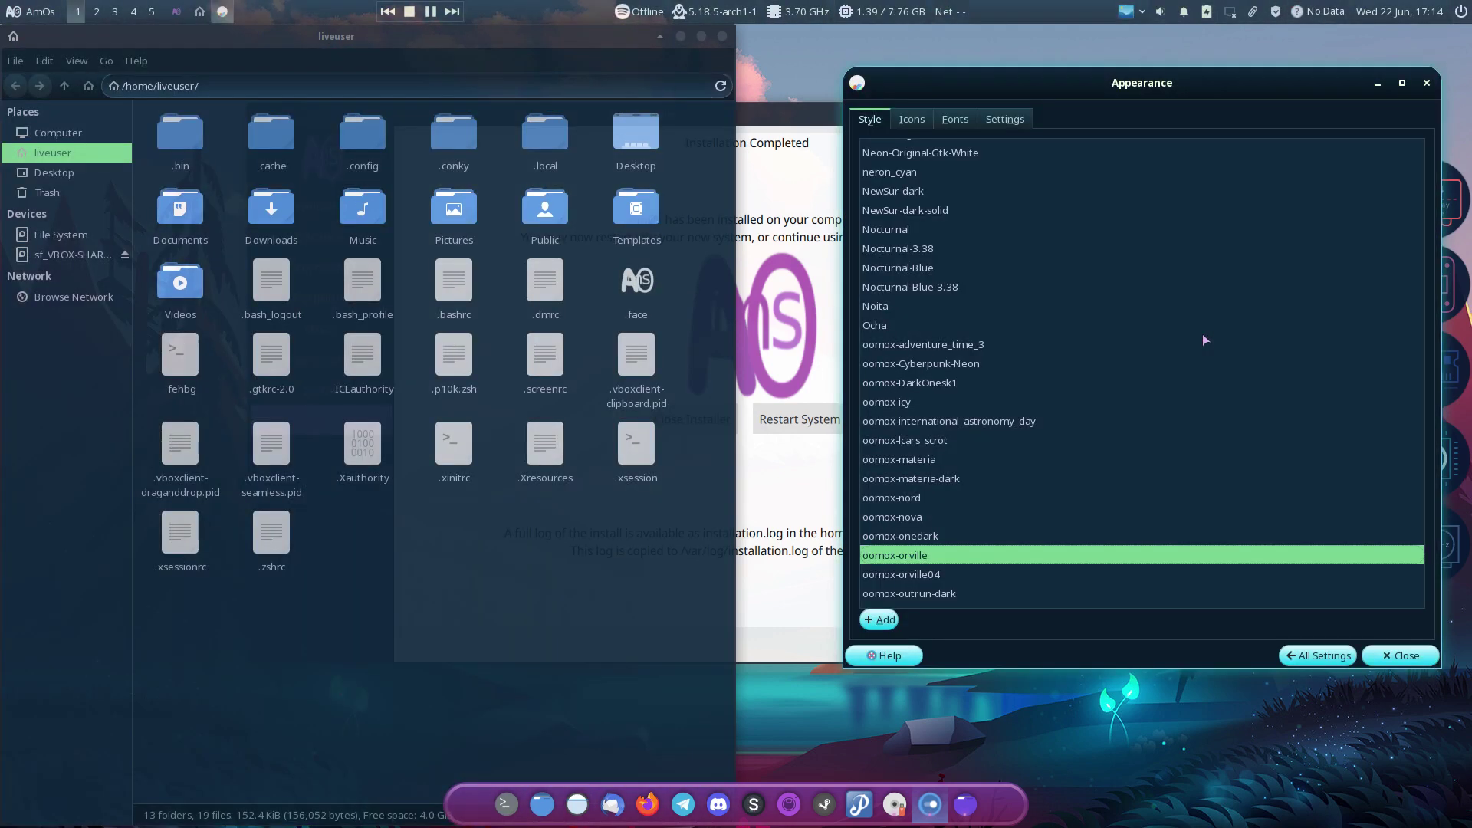
# Step: Preview oomox outrun-dark, silk-dark, solarized-dark and violet, Otis, Pop-nord-dark, then jump to Rosepine-Moon-B
pyautogui.press('Down')
pyautogui.press('Down')
pyautogui.press('Down')
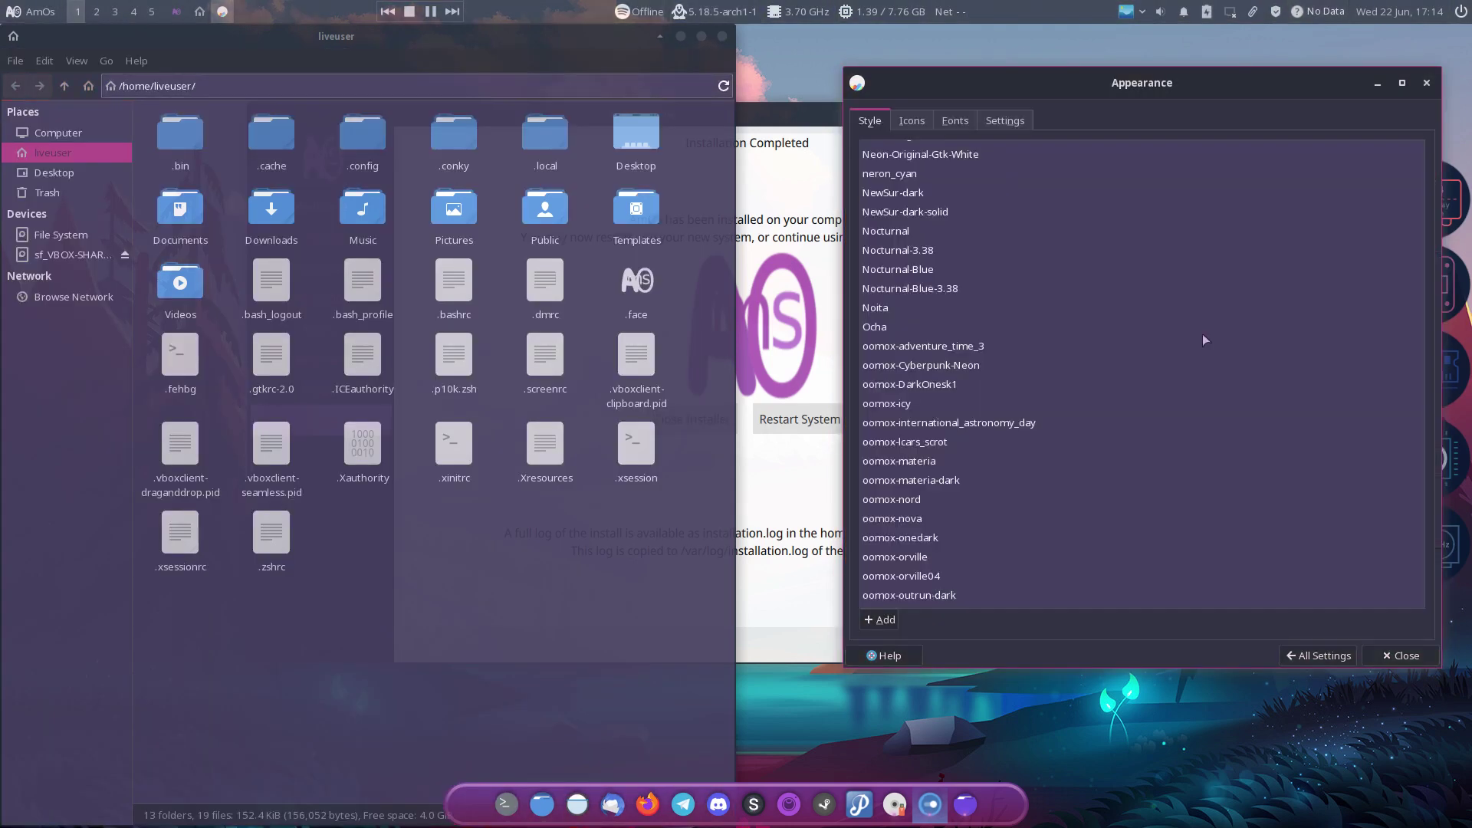
pyautogui.press('Down')
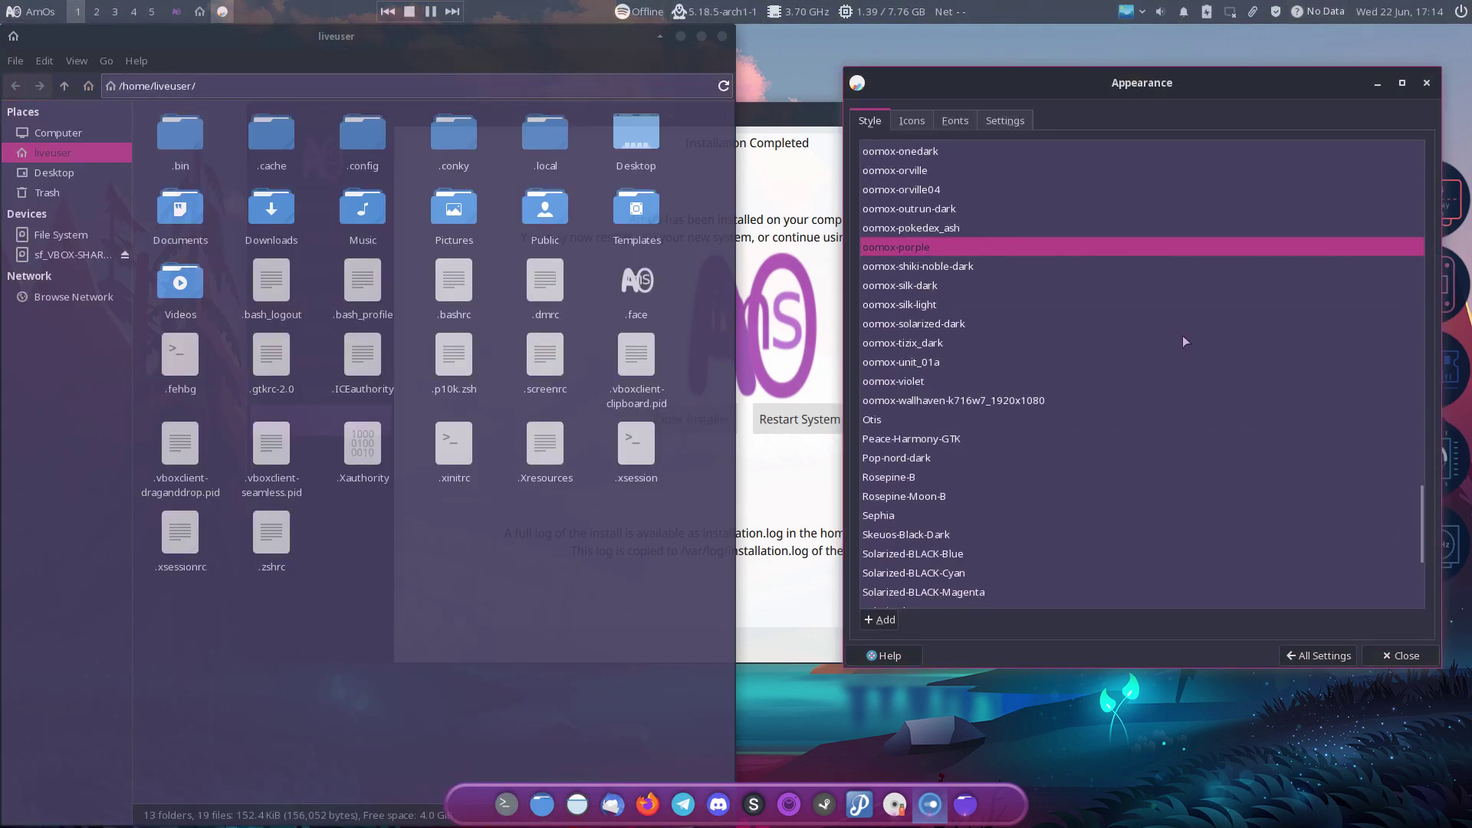
pyautogui.press('Down')
pyautogui.press('Down')
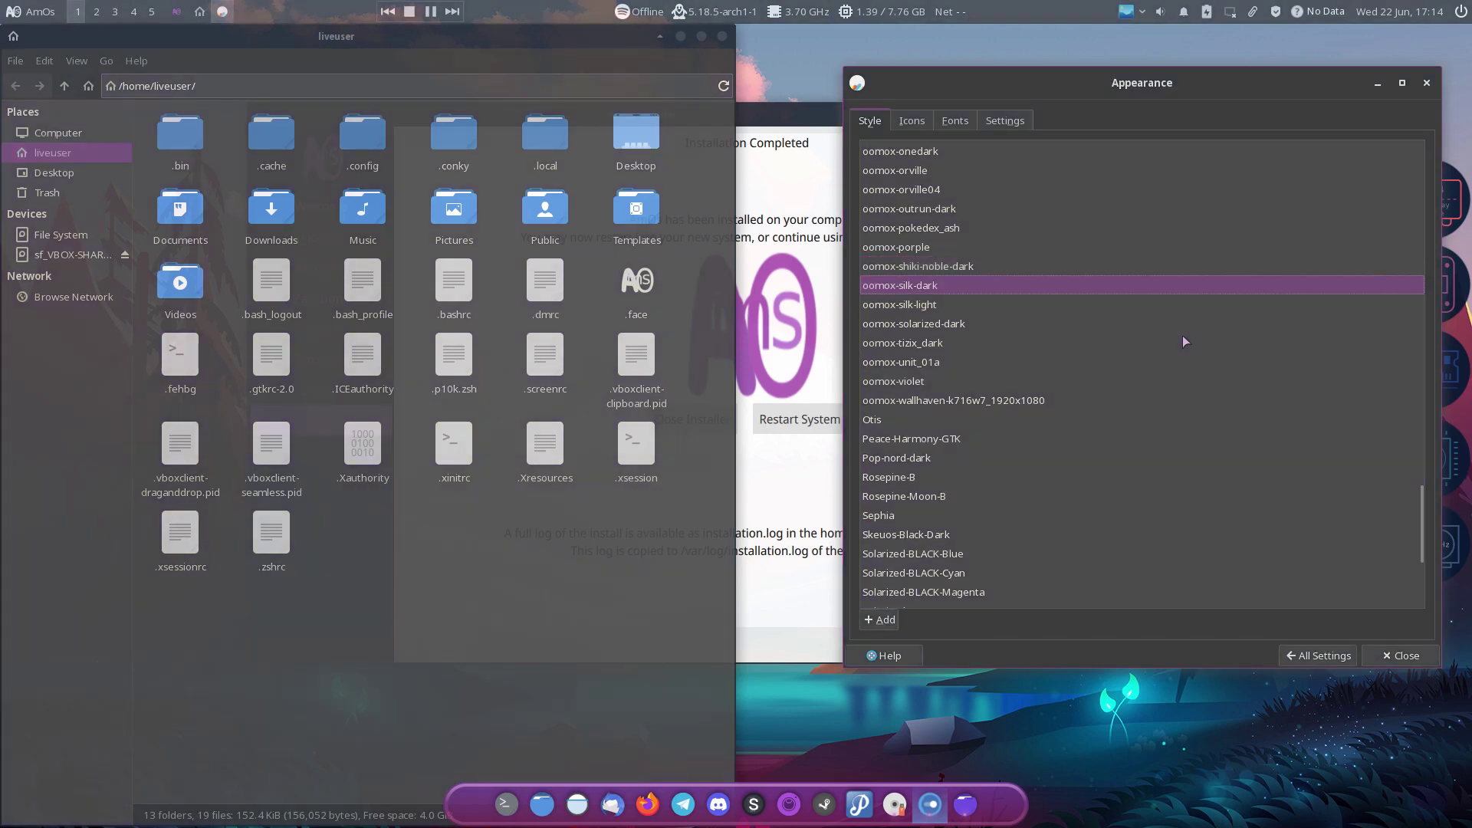
pyautogui.press('Down')
pyautogui.press('Down')
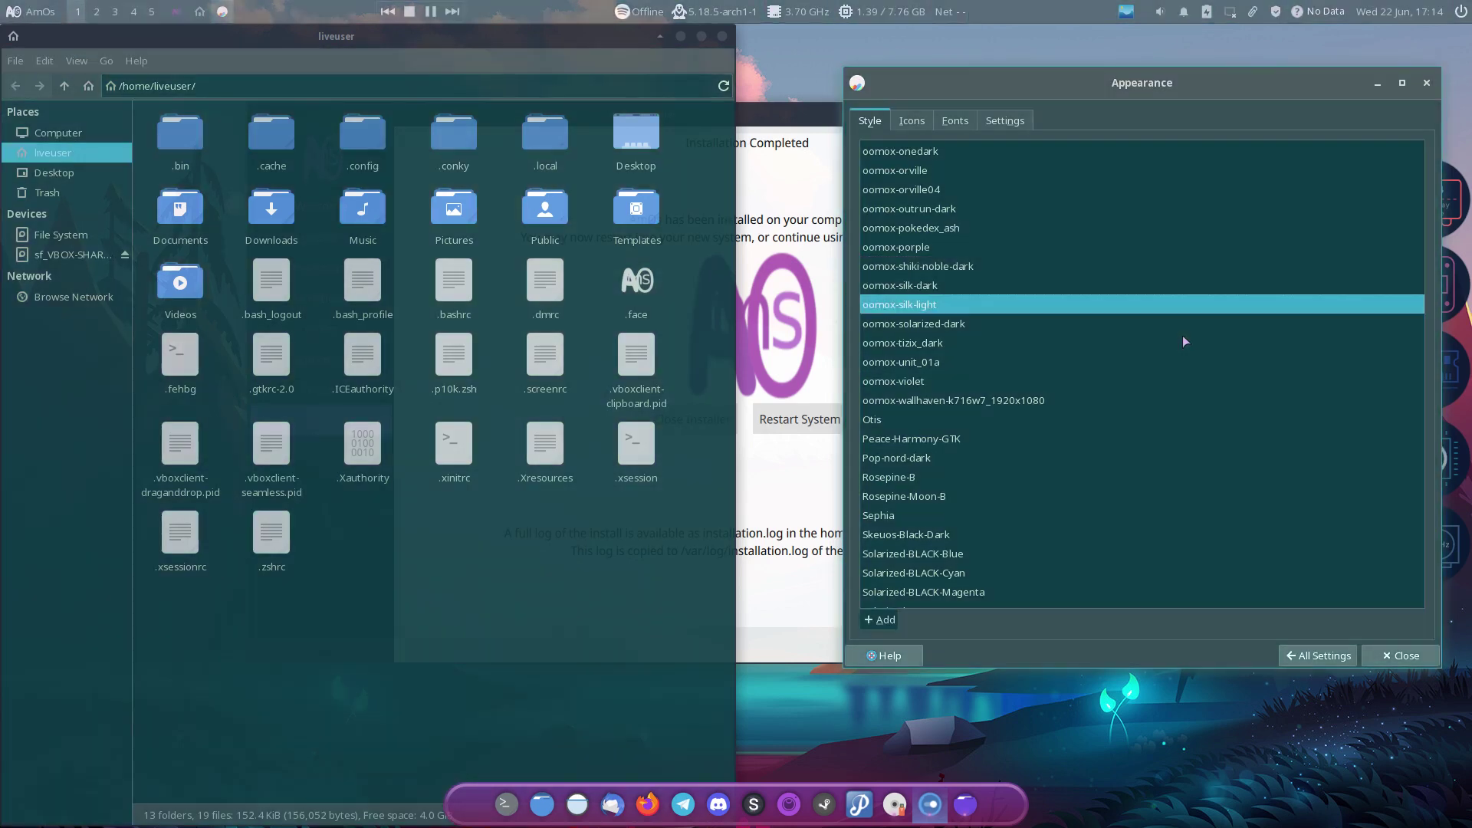
pyautogui.press('Down')
pyautogui.press('Down')
pyautogui.press('Down')
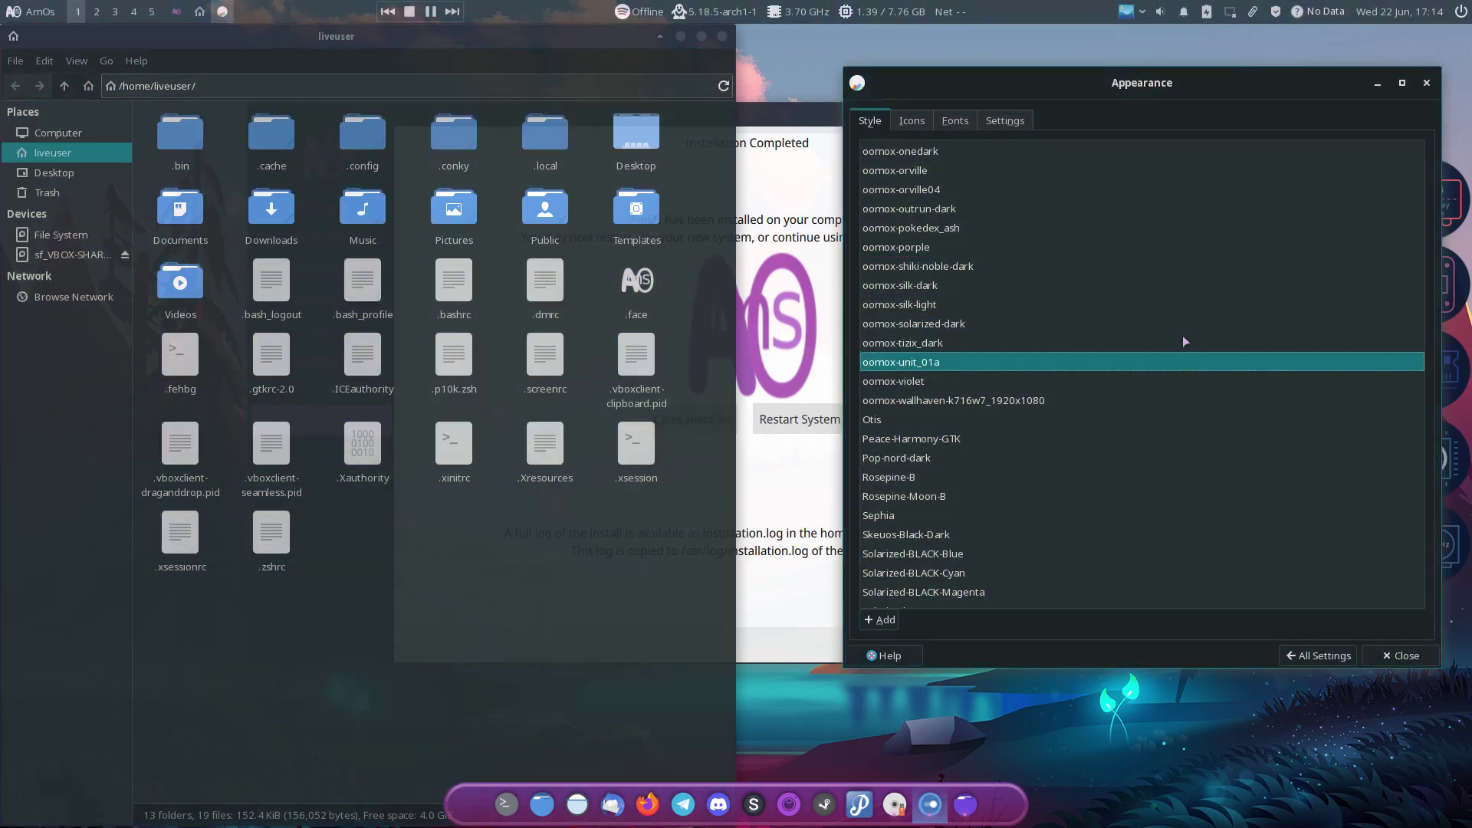
pyautogui.press('Down')
pyautogui.press('Down')
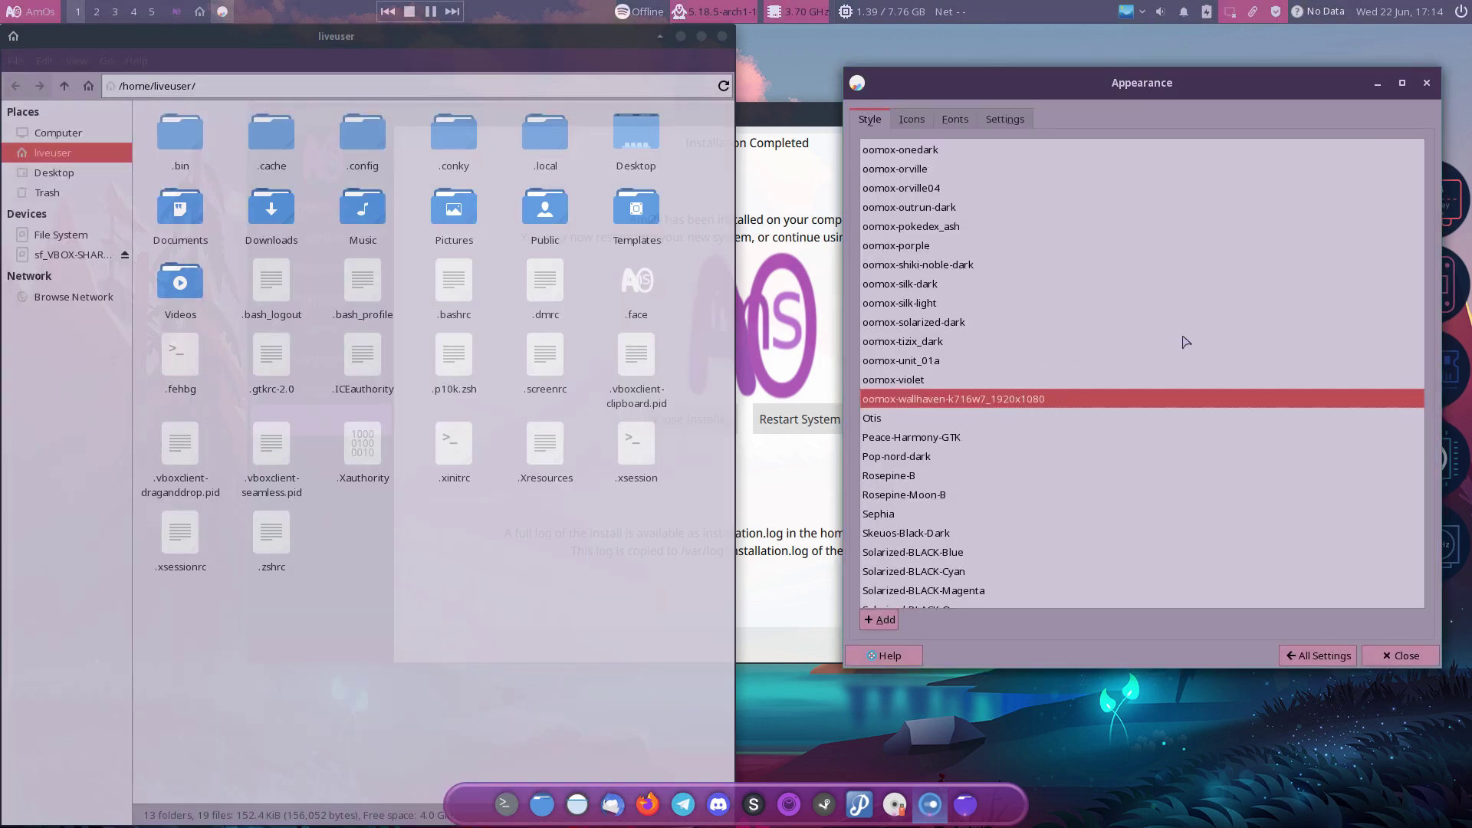
pyautogui.press('Down')
pyautogui.press('Down')
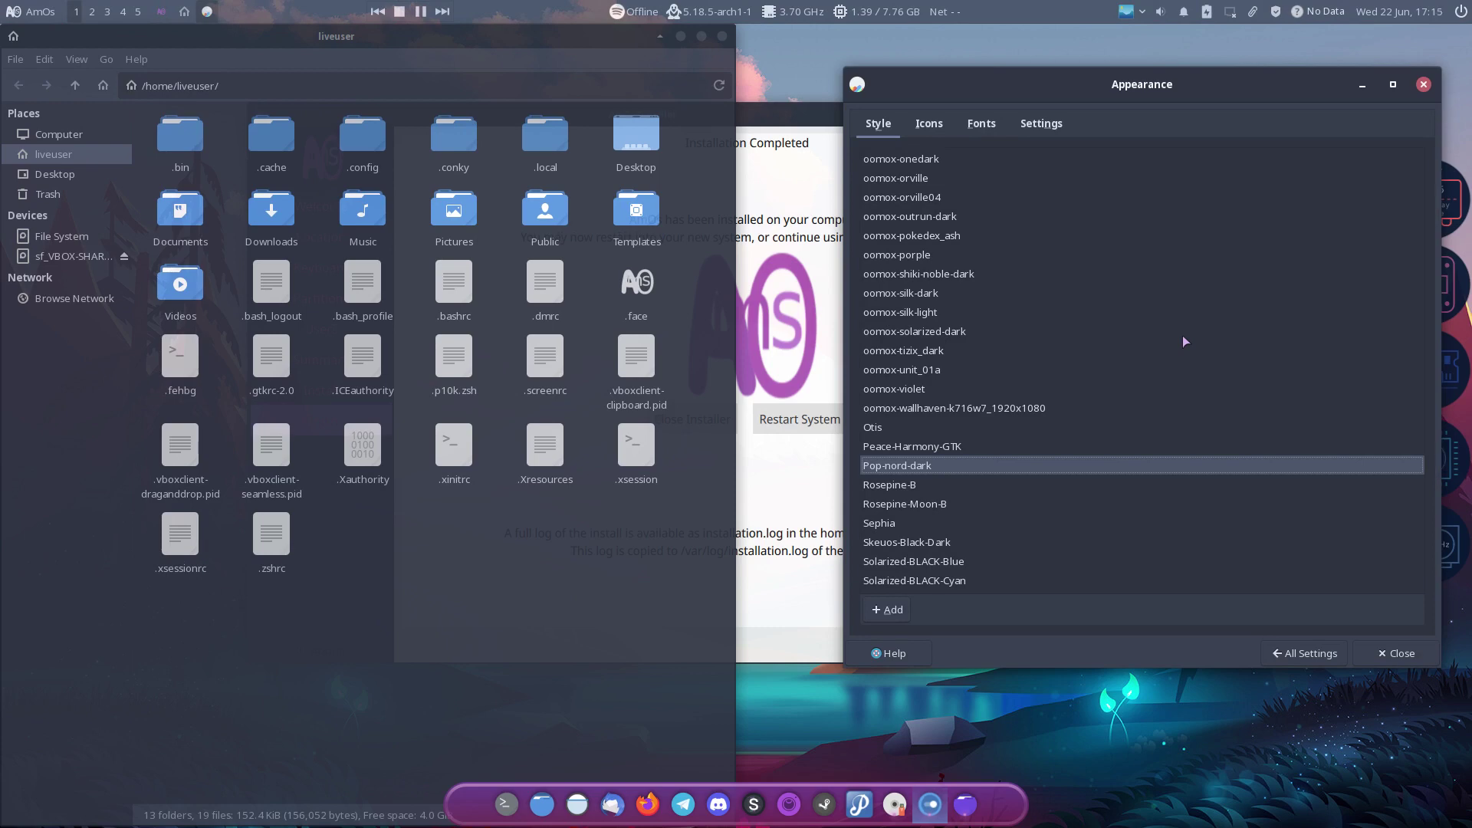
pyautogui.press('pageup')
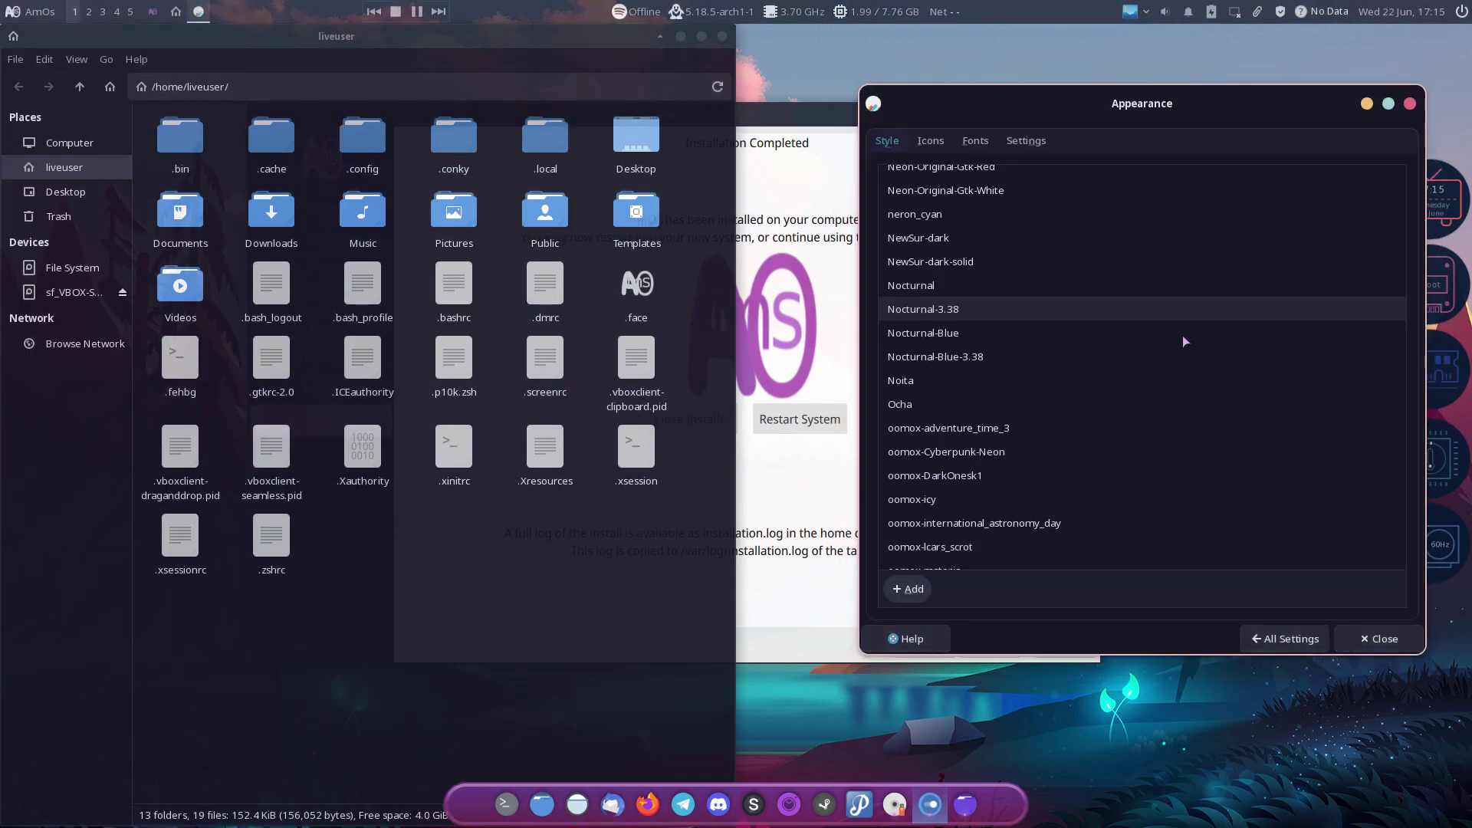
pyautogui.press('pagedown')
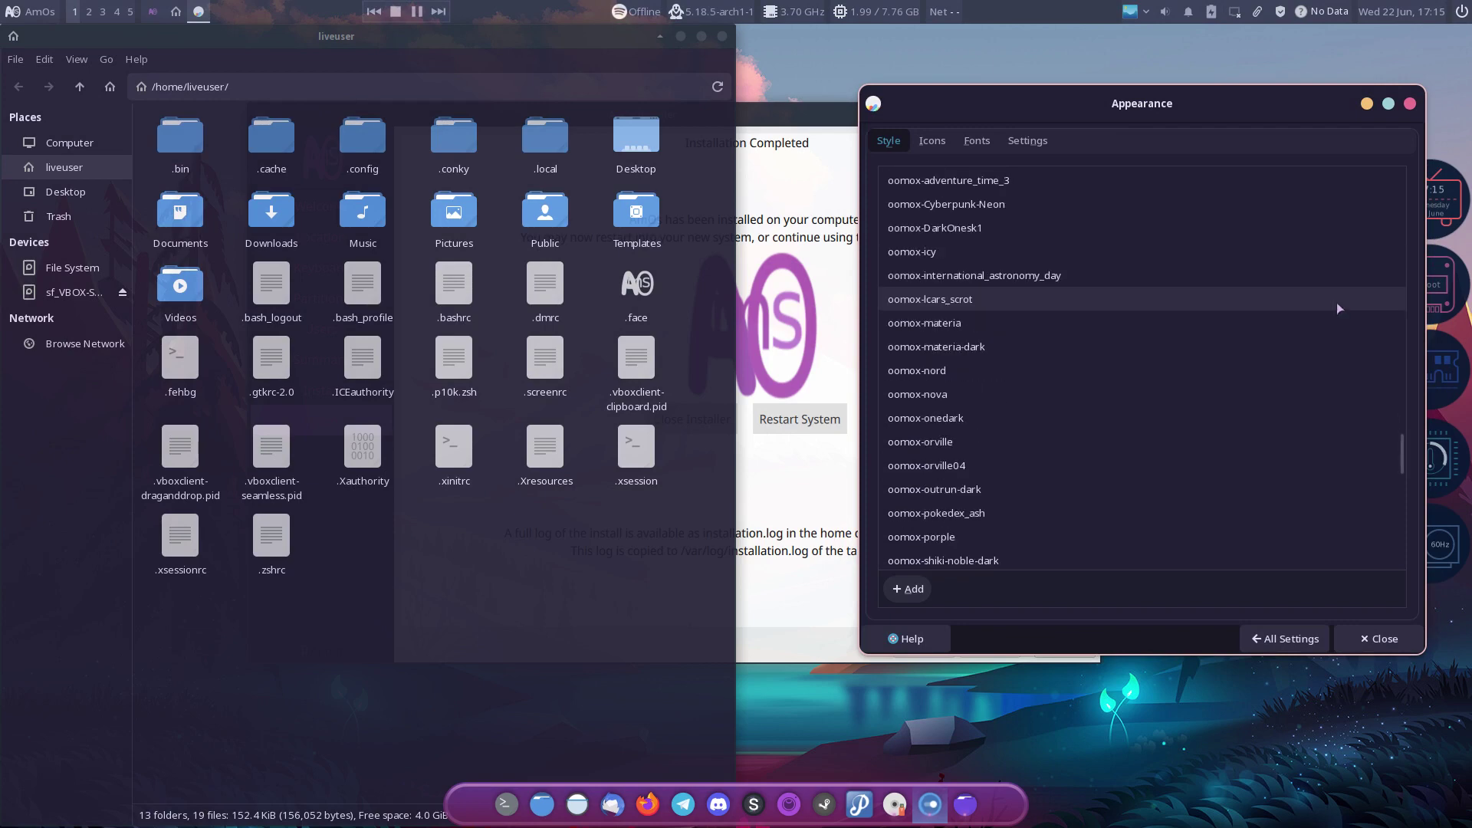
# Step: Continue through Sephia, Solarized-BLACK-Cyan, Sweet, Vertex-Maia and Vestica down to Yeti-Lith
pyautogui.press('Down')
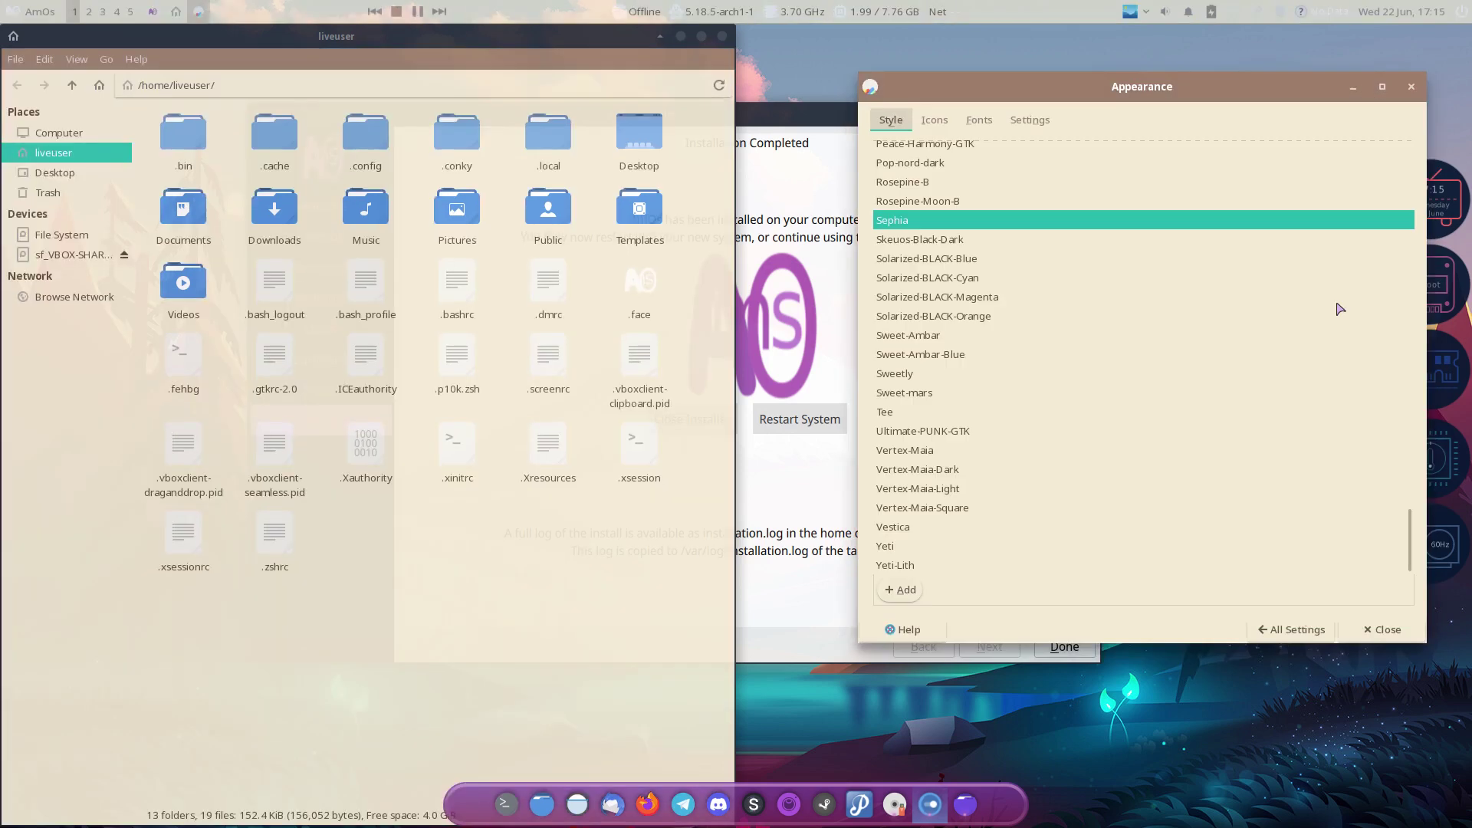
pyautogui.press('Down')
pyautogui.press('Down')
pyautogui.press('Down')
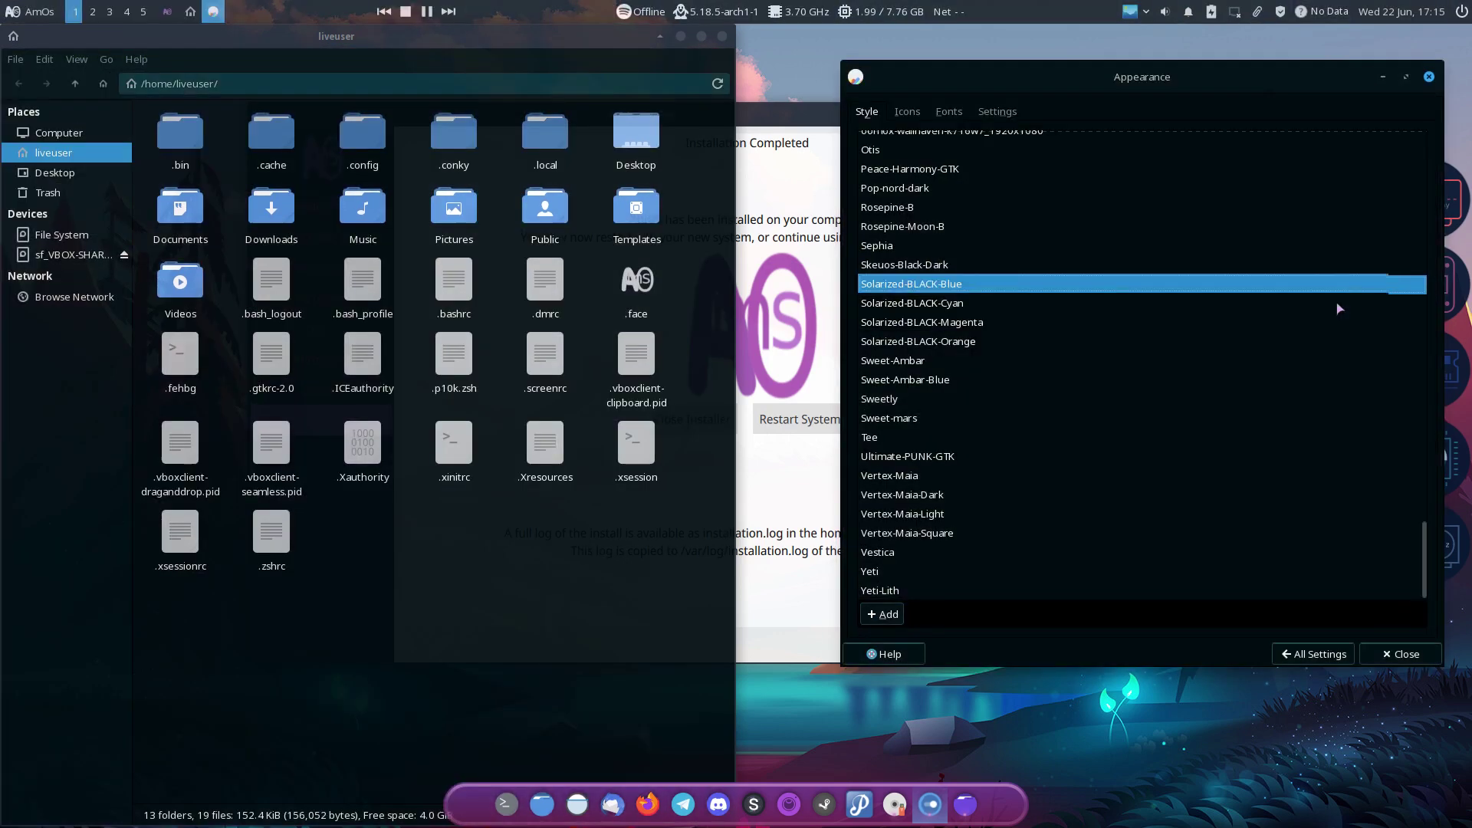
pyautogui.press('Down')
pyautogui.press('Down')
pyautogui.press('Down')
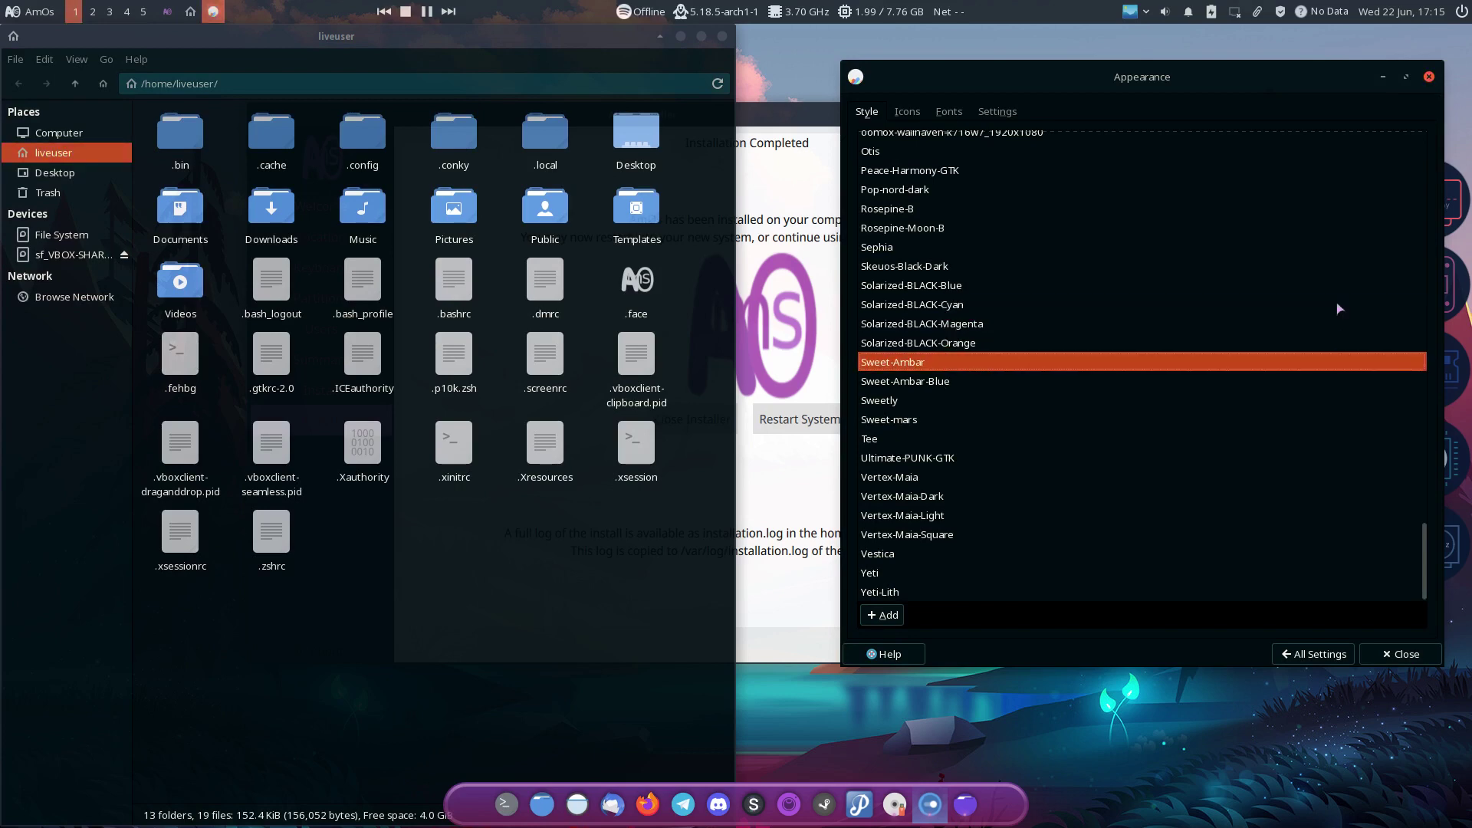
pyautogui.press('Down')
pyautogui.press('Down')
pyautogui.press('Down')
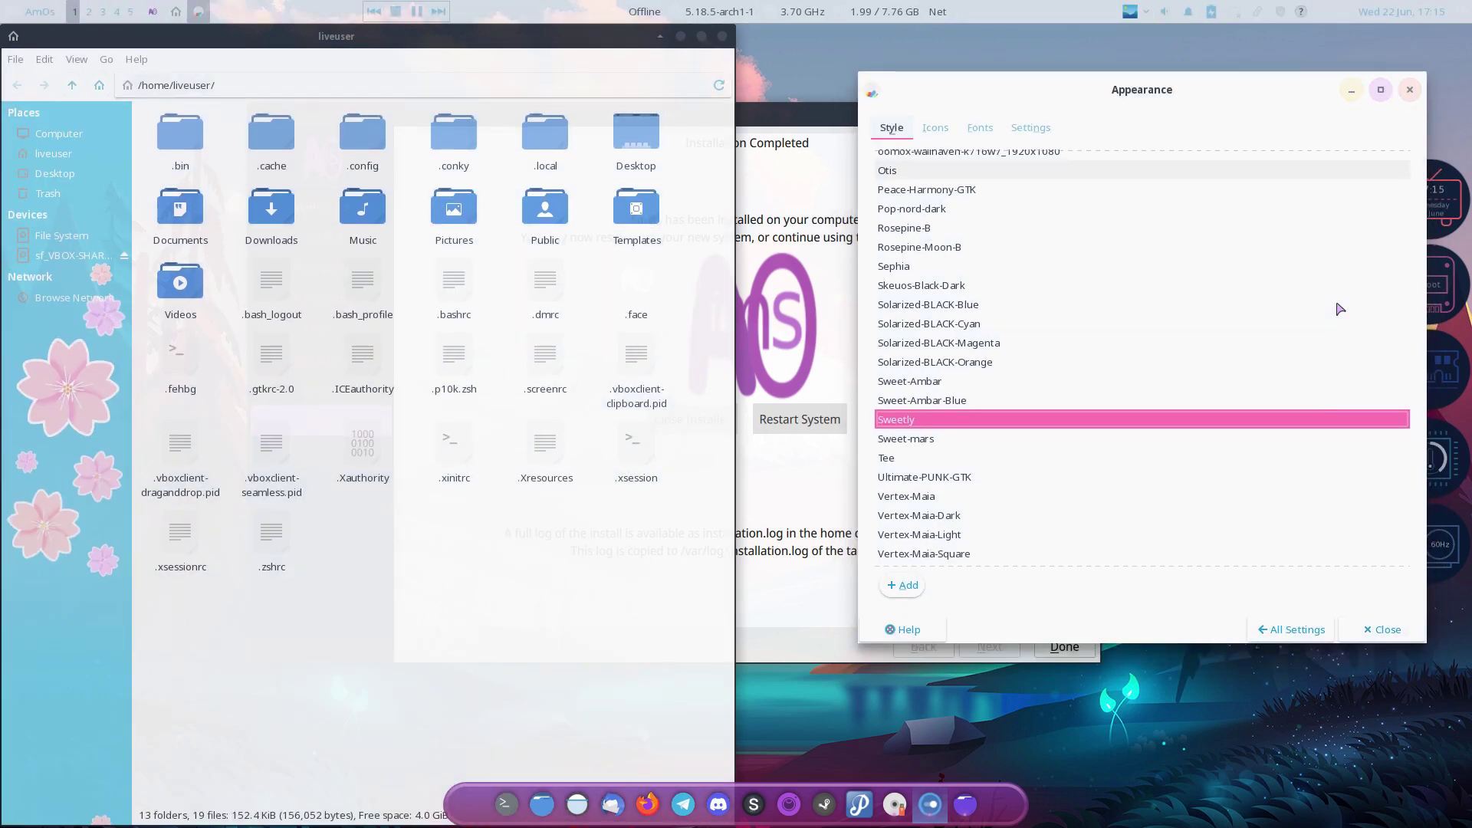
pyautogui.press('Down')
pyautogui.press('Down')
pyautogui.press('Down')
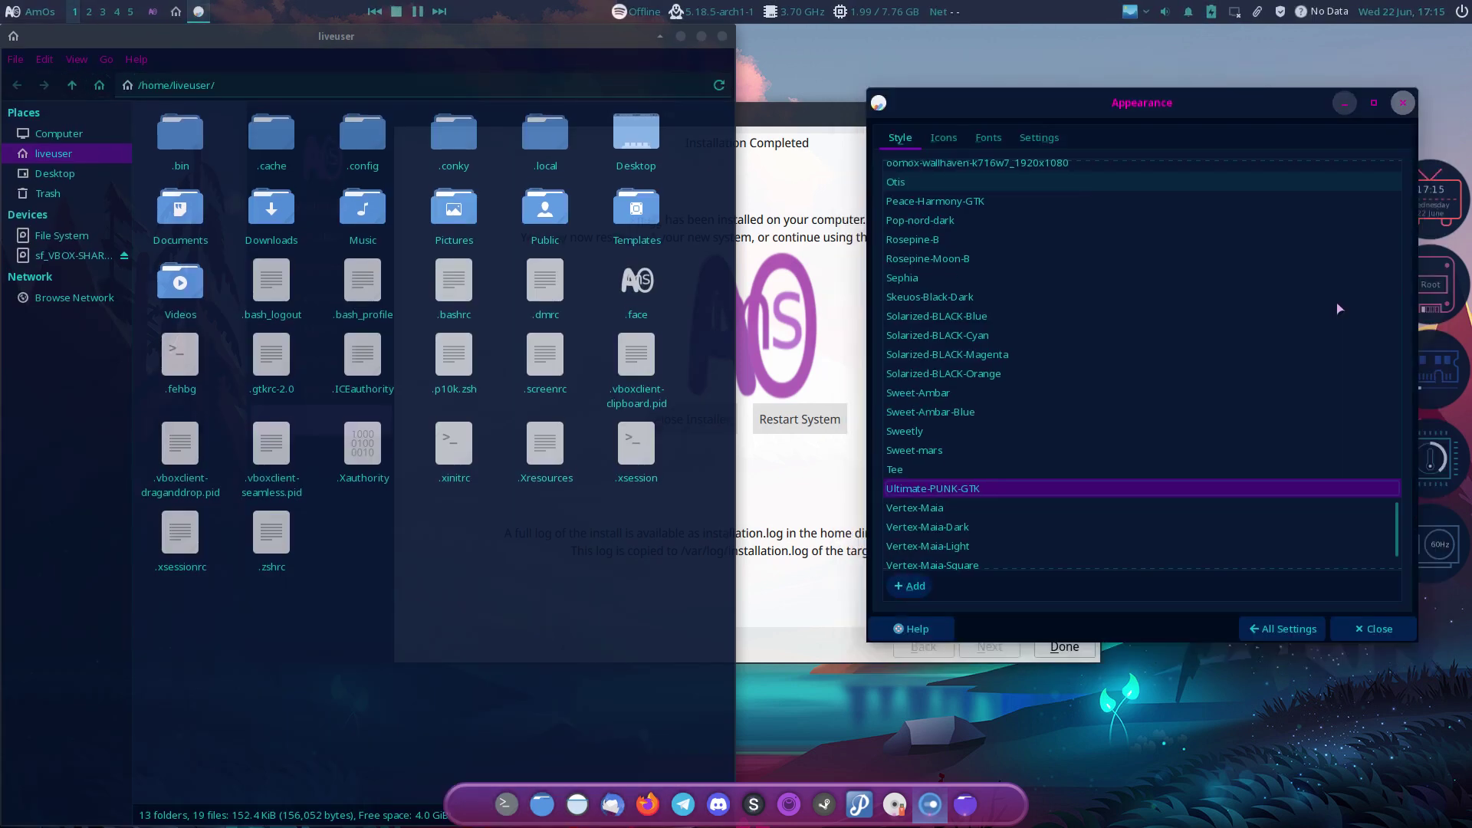
pyautogui.press('Down')
pyautogui.press('Down')
pyautogui.press('Down')
pyautogui.press('Down')
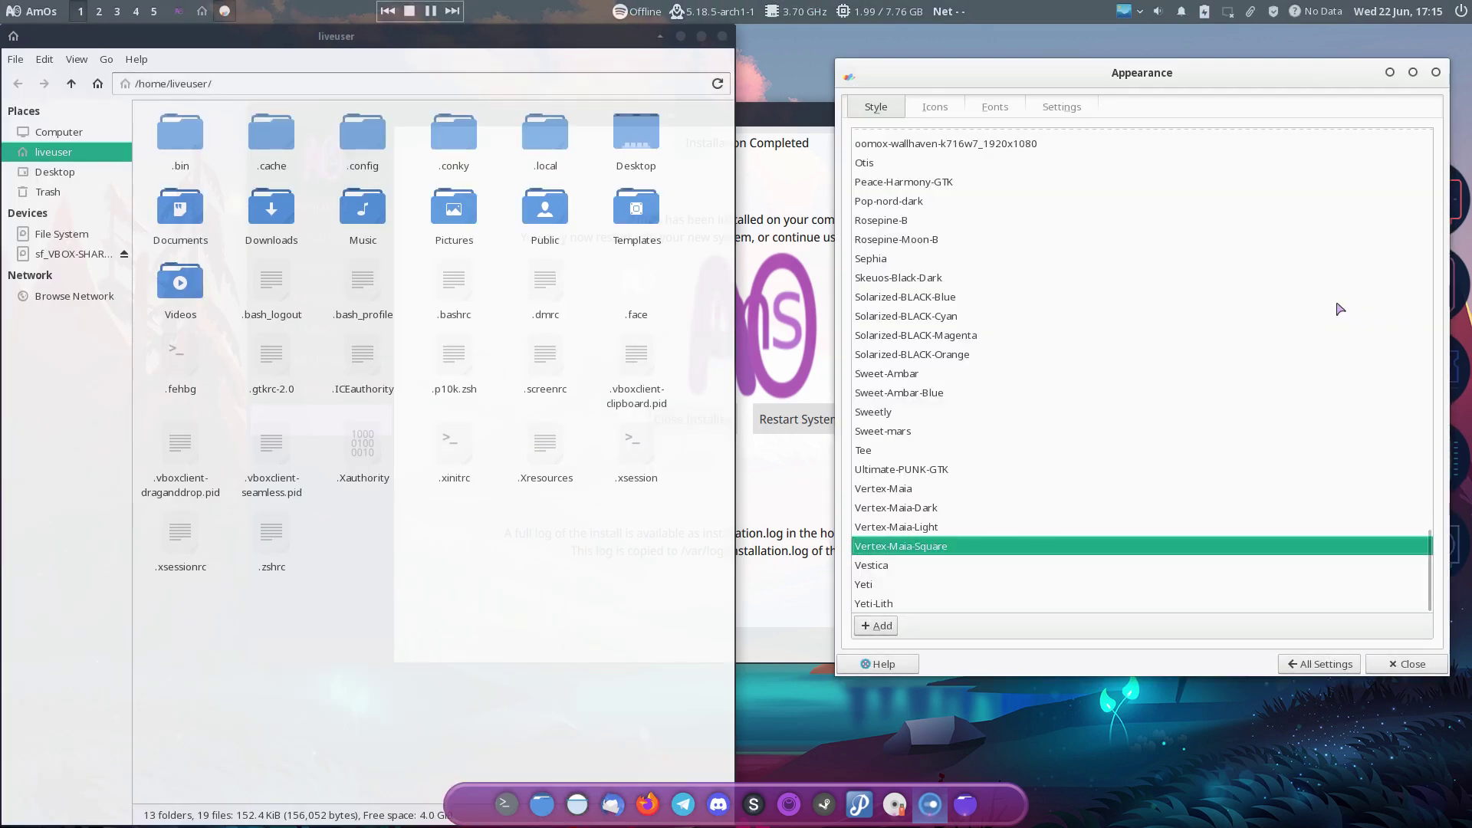
pyautogui.press('Down')
pyautogui.press('Down')
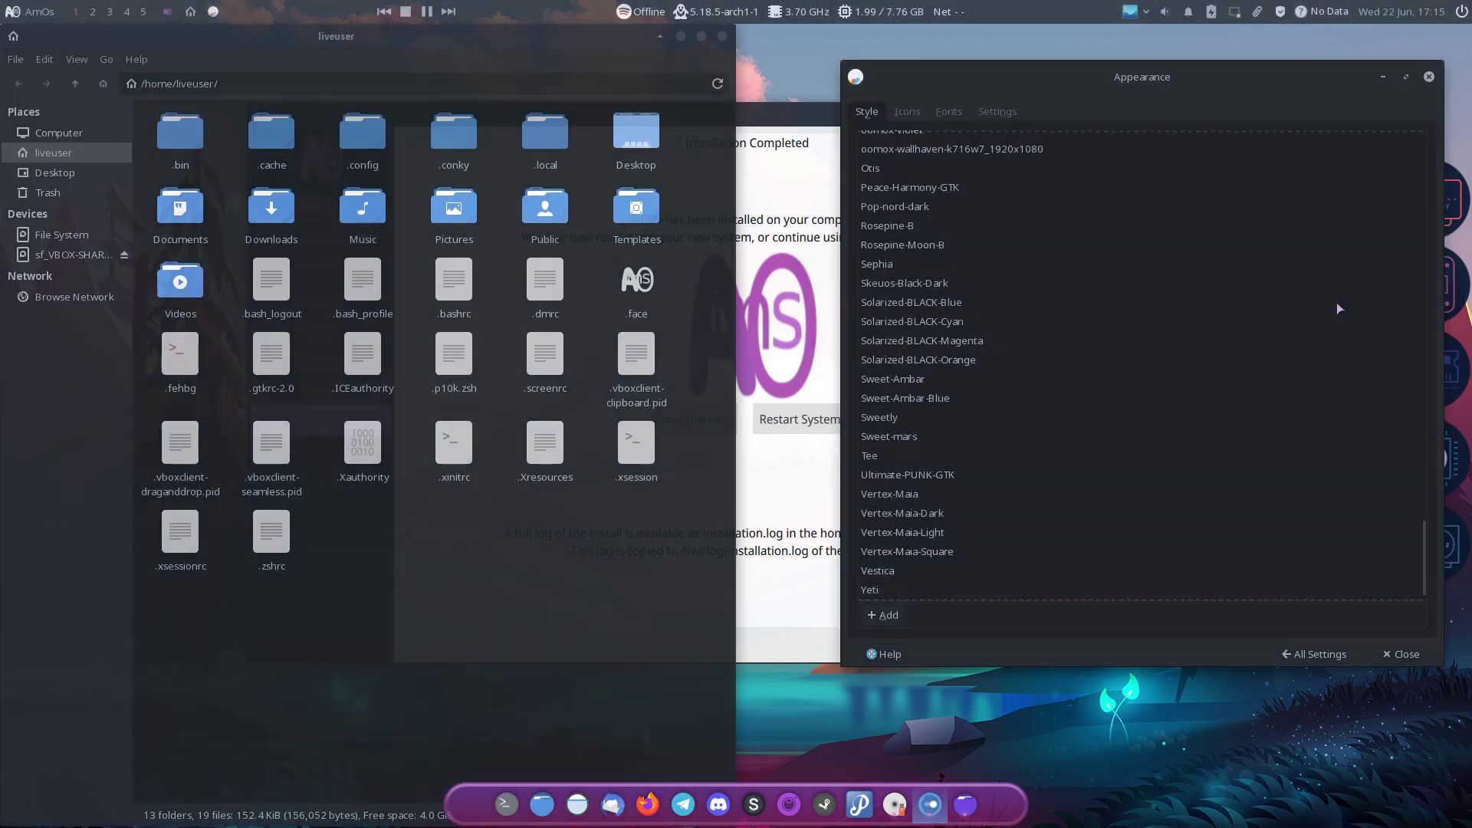
pyautogui.scroll(-1, 1085, 348)
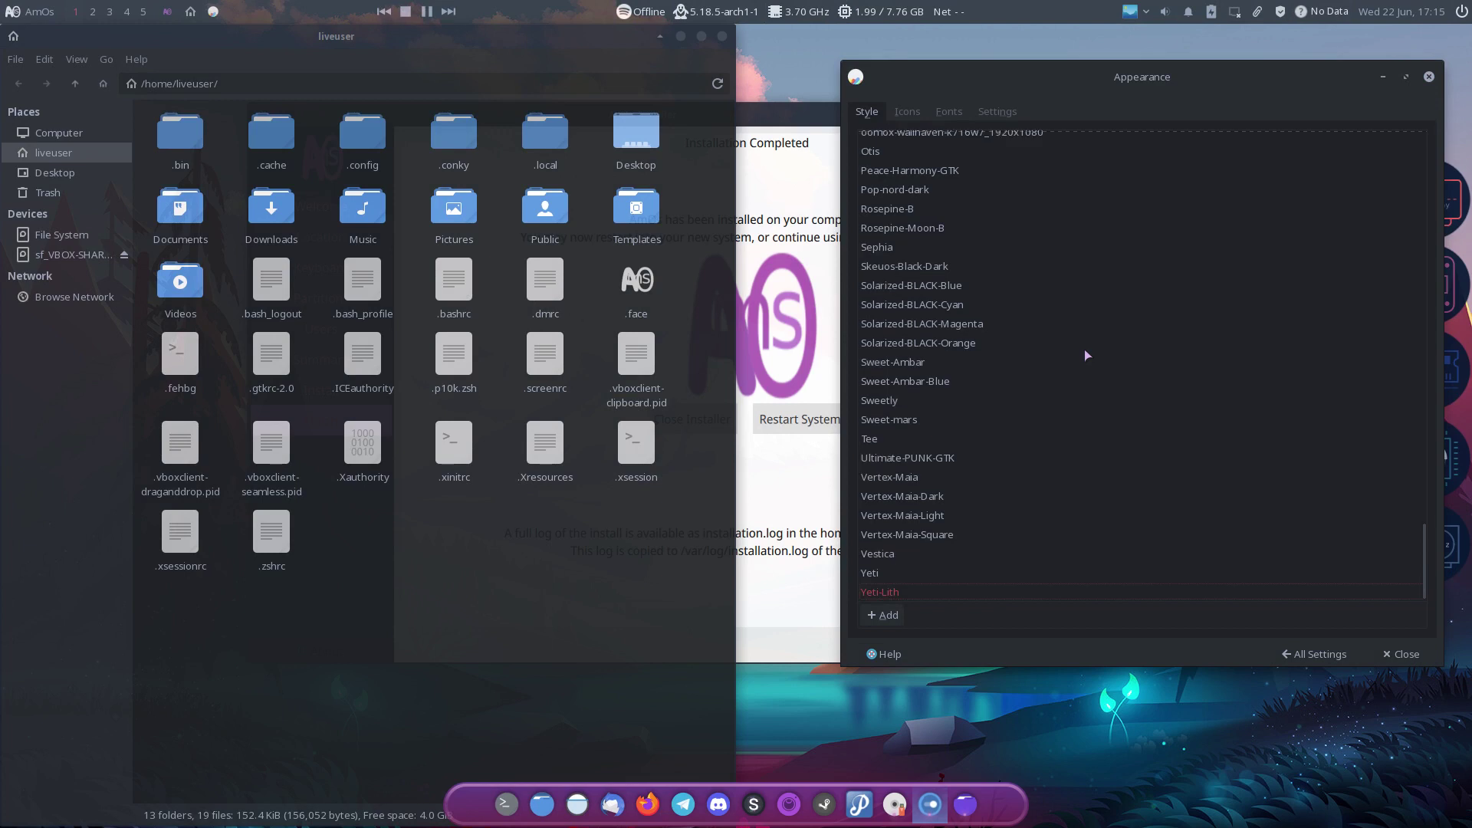
# Step: Apply Tela circle brown dark icons, then preview Tela circle, Papirus, Numix, HighContrast and Luna icons
pyautogui.click(920, 124)
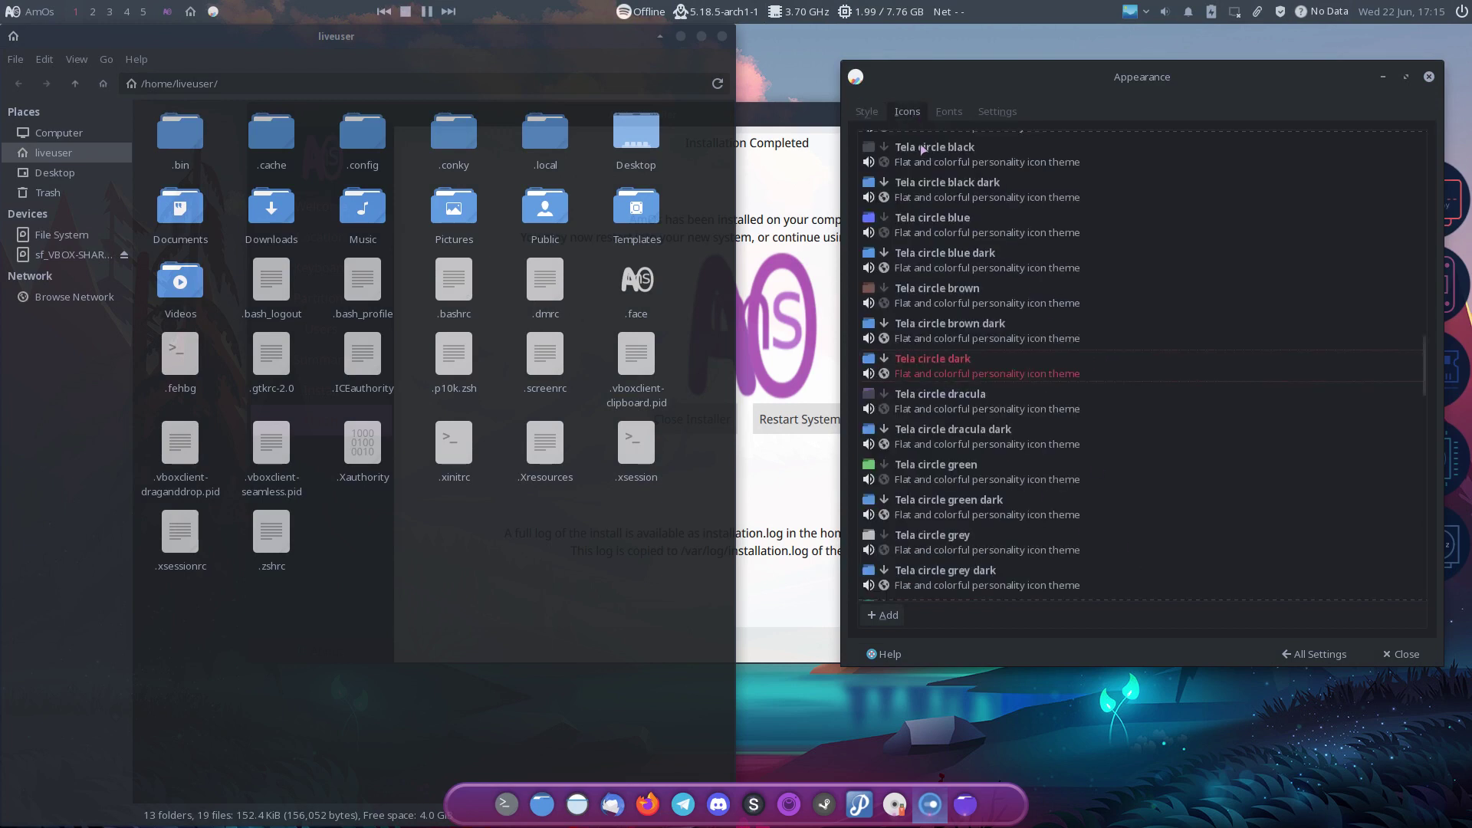
pyautogui.click(984, 340)
pyautogui.press('Up')
pyautogui.press('Up')
pyautogui.press('Up')
pyautogui.press('Up')
pyautogui.press('Up')
pyautogui.press('Up')
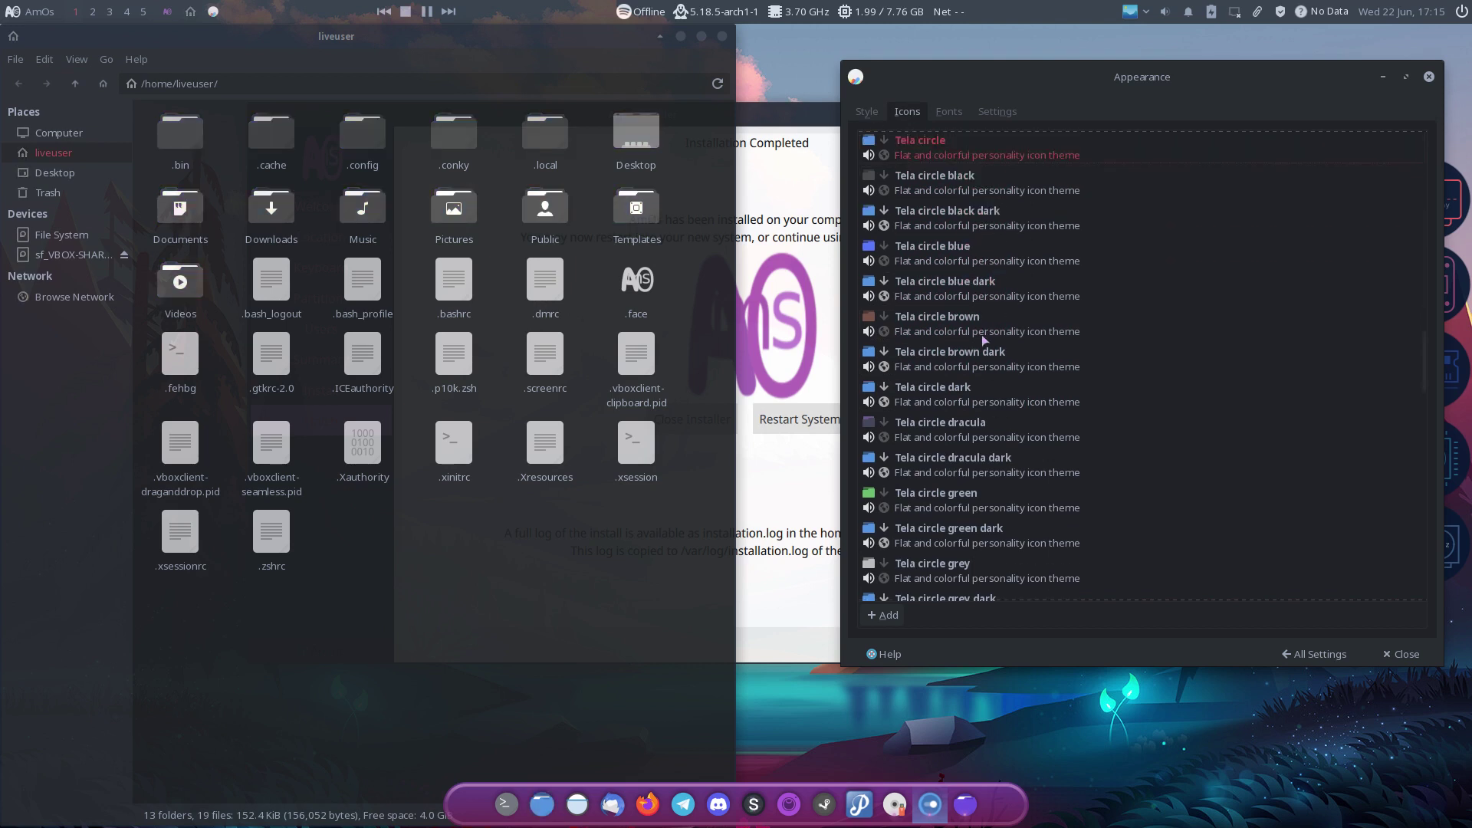
pyautogui.press('Up')
pyautogui.press('Up')
pyautogui.press('Up')
pyautogui.press('Up')
pyautogui.press('Up')
pyautogui.press('Up')
pyautogui.press('Up')
pyautogui.press('Up')
pyautogui.press('Up')
pyautogui.press('Up')
pyautogui.press('Up')
pyautogui.press('Up')
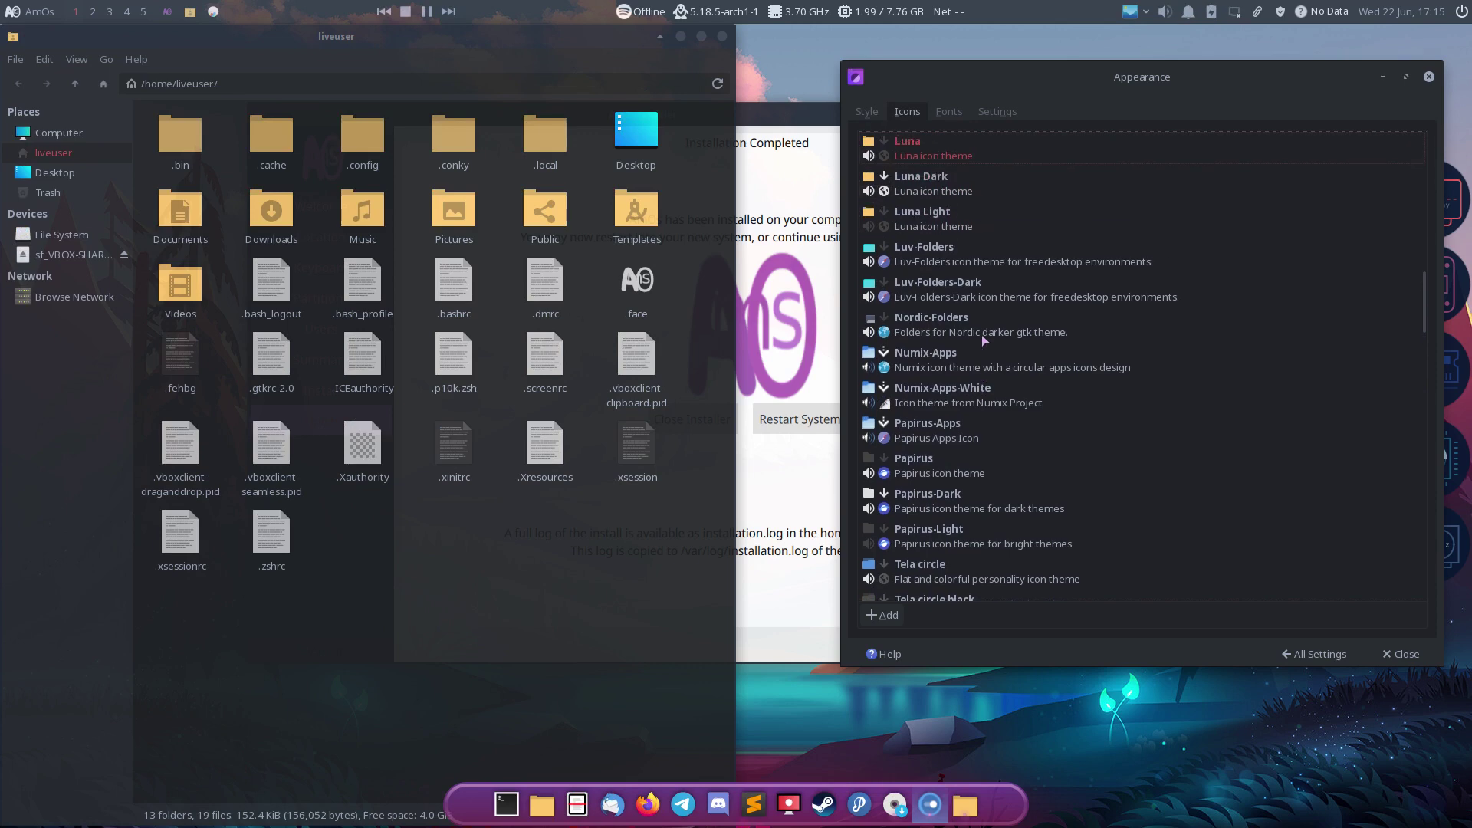
pyautogui.press('Up')
pyautogui.press('Down')
pyautogui.press('Down')
pyautogui.press('Down')
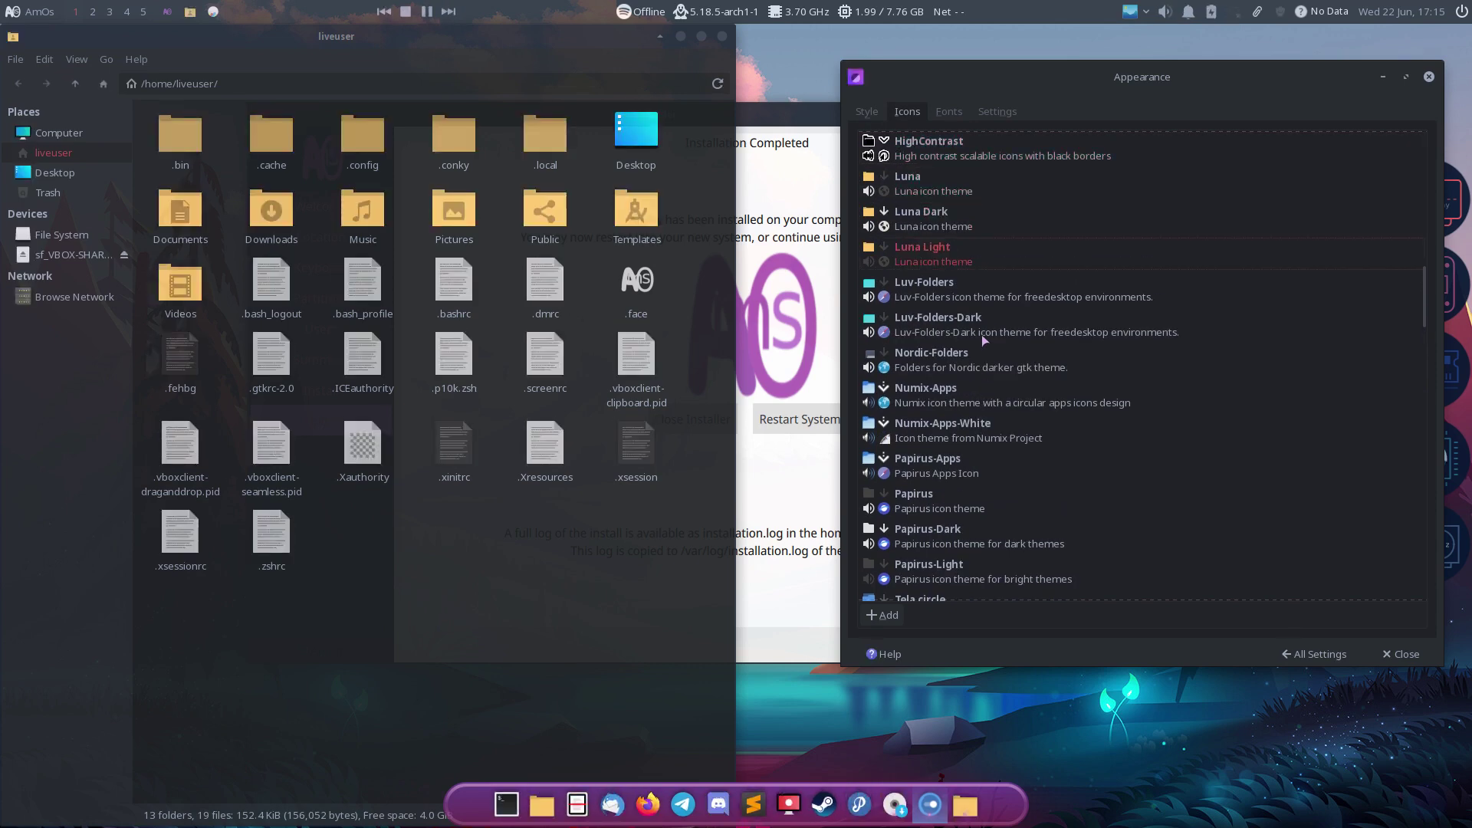
pyautogui.press('Up')
pyautogui.press('Up')
pyautogui.press('Up')
pyautogui.press('Up')
# Step: Preview Fluent red, Edu, Dracula, ArcoLinux Candy Beauty and AmOs-Dark icons up to Adwaita
pyautogui.press('Up')
pyautogui.press('Up')
pyautogui.press('Up')
pyautogui.press('Up')
pyautogui.press('Up')
pyautogui.press('Up')
pyautogui.press('Up')
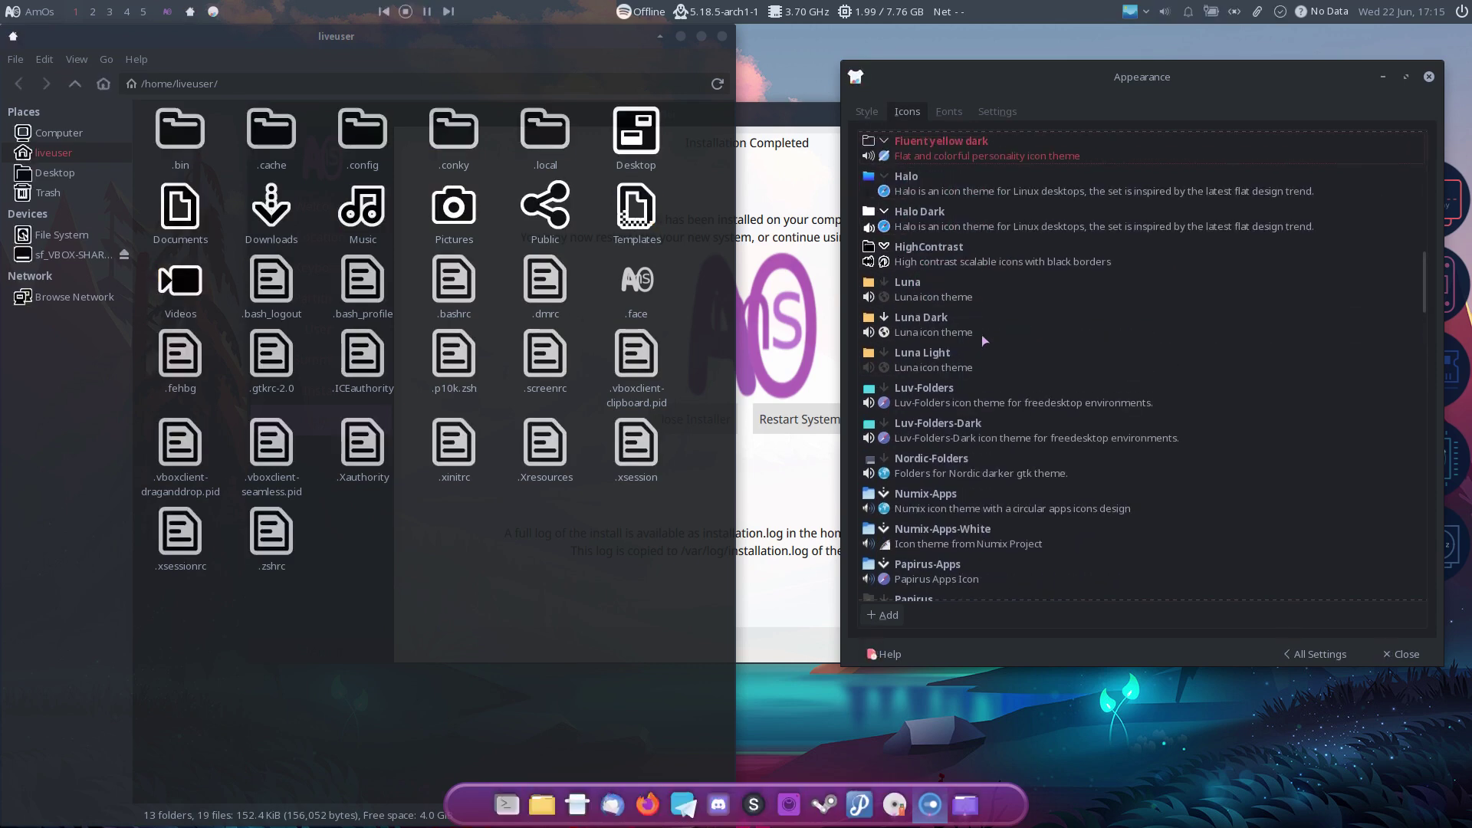
pyautogui.press('Up')
pyautogui.press('Up')
pyautogui.press('Up')
pyautogui.press('Up')
pyautogui.press('Up')
pyautogui.press('Up')
pyautogui.press('Up')
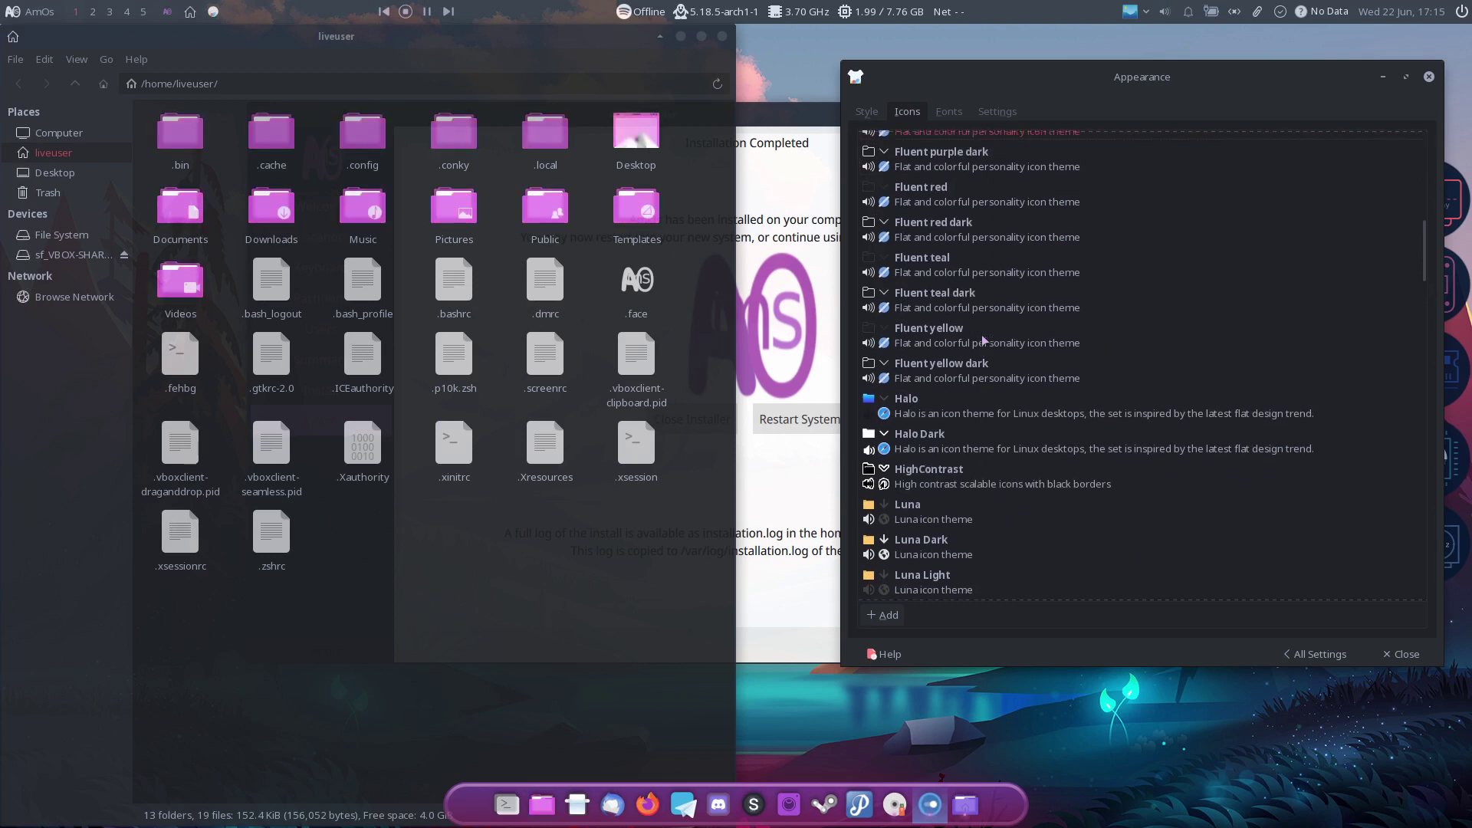
pyautogui.press('Up')
pyautogui.press('Up')
pyautogui.press('Up')
pyautogui.press('Up')
pyautogui.press('Up')
pyautogui.press('Up')
pyautogui.press('Up')
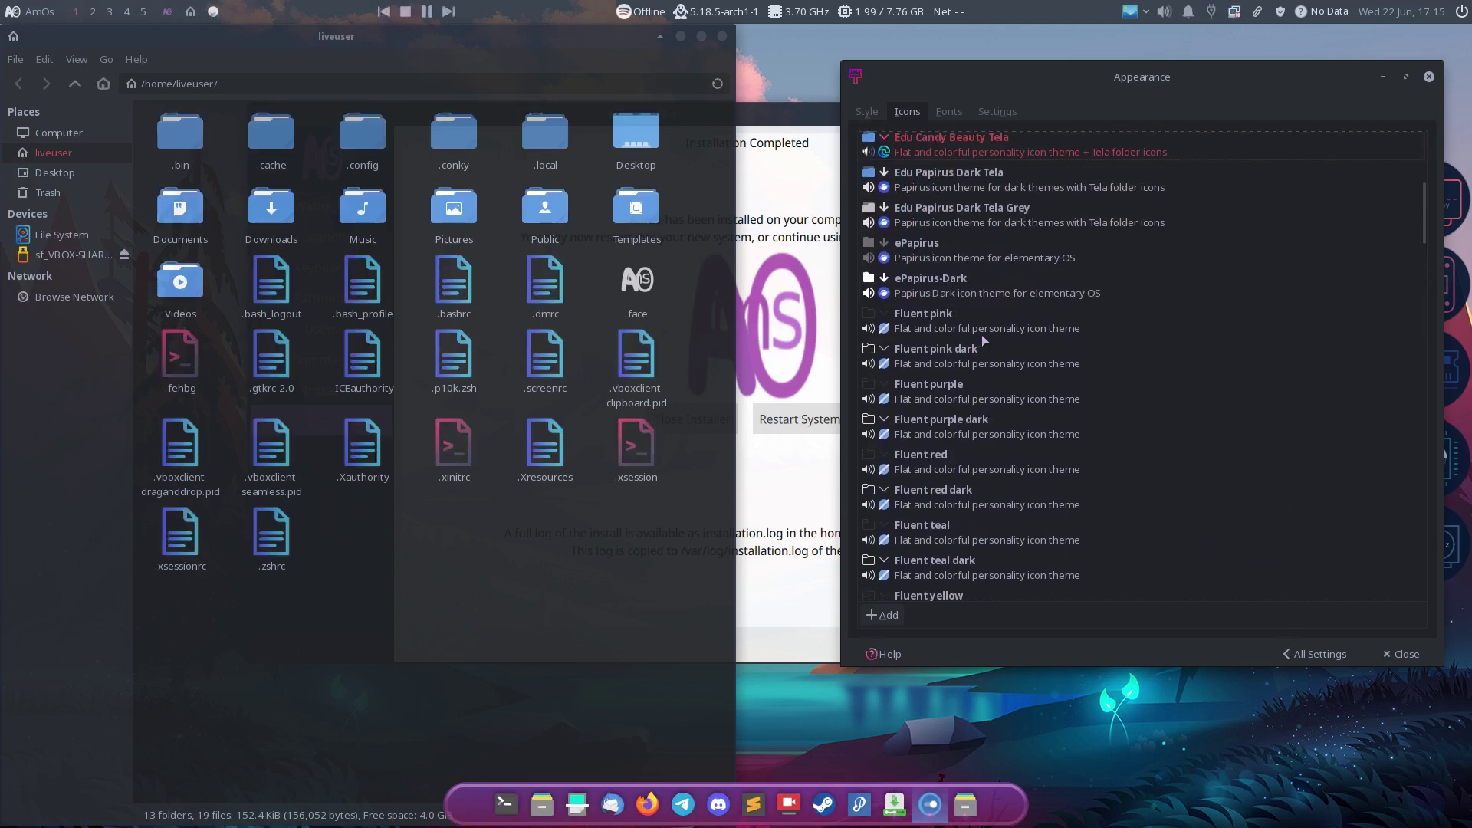
pyautogui.press('Up')
pyautogui.press('Down')
pyautogui.press('Down')
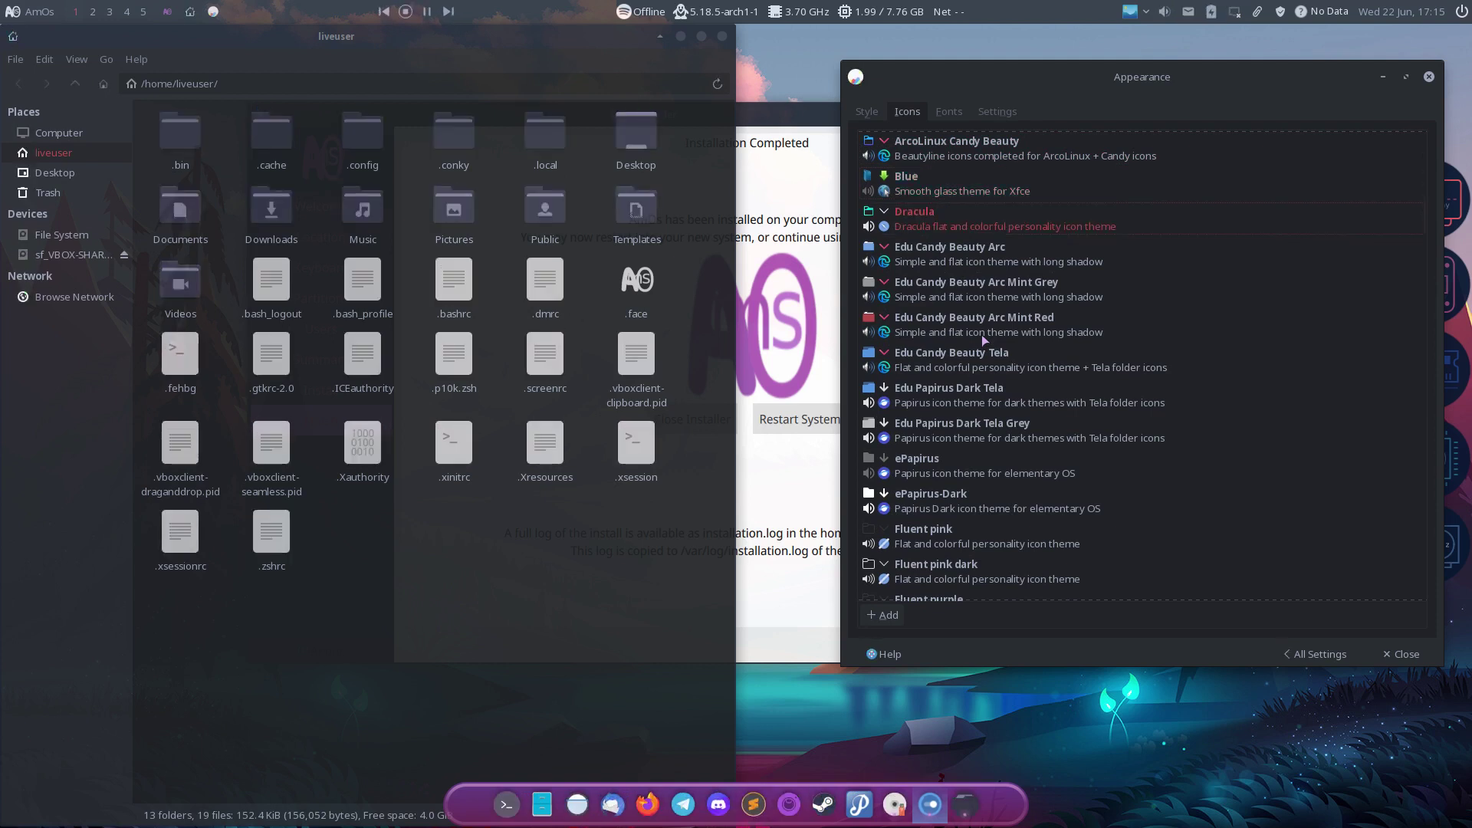
pyautogui.press('Up')
pyautogui.press('Up')
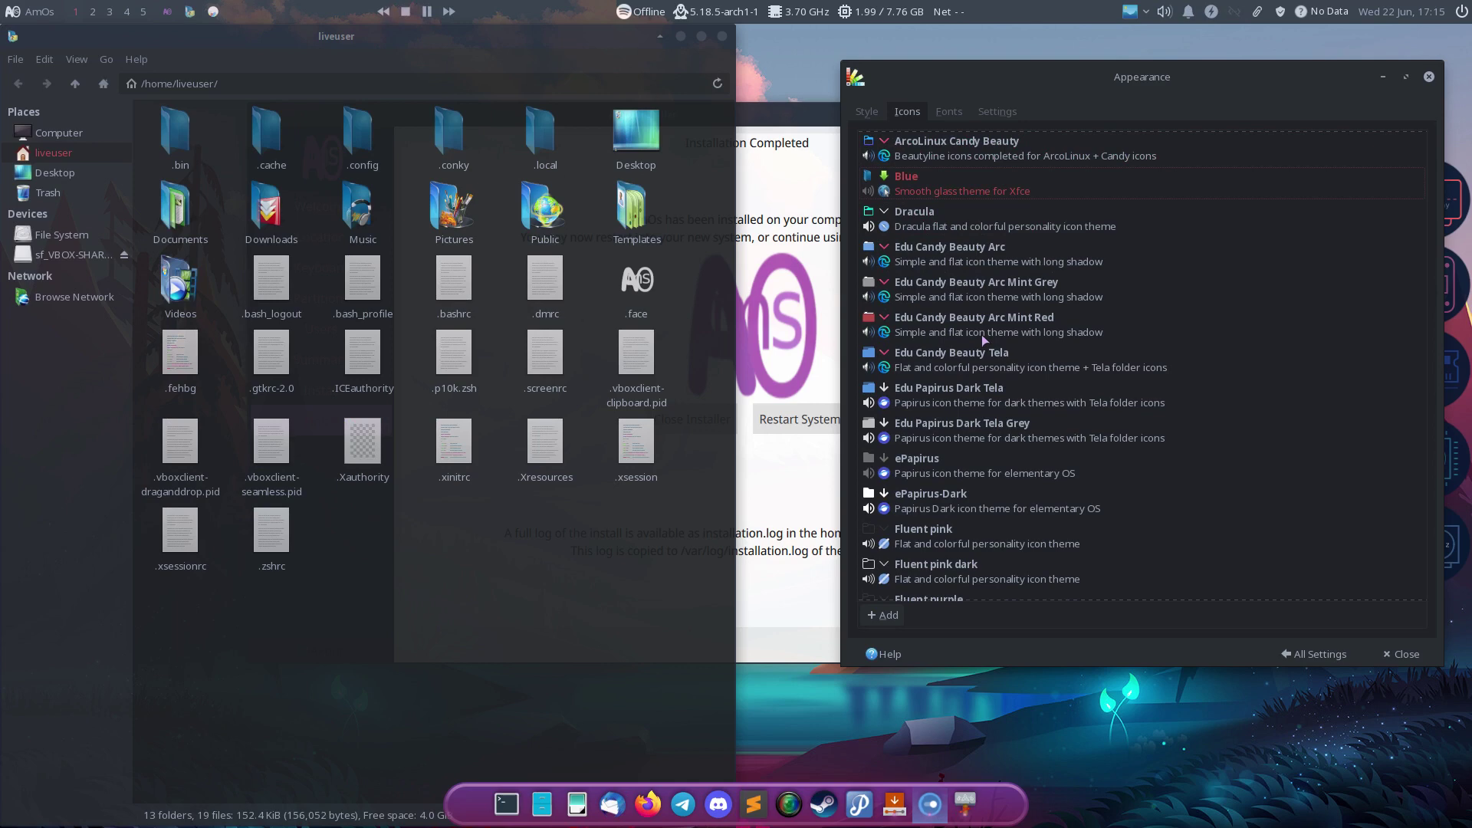
pyautogui.press('Up')
pyautogui.press('Up')
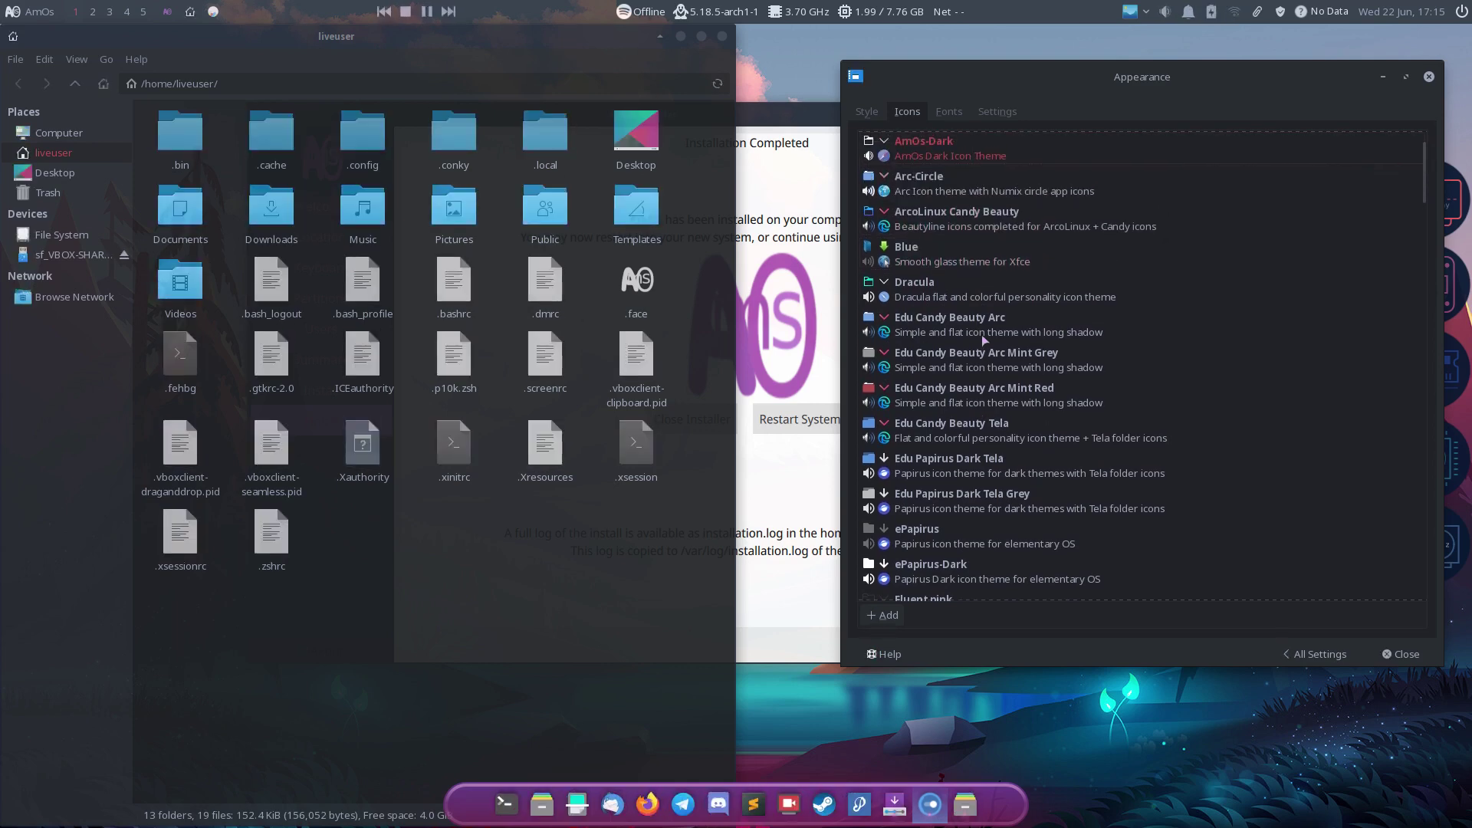
pyautogui.press('Up')
pyautogui.press('Up')
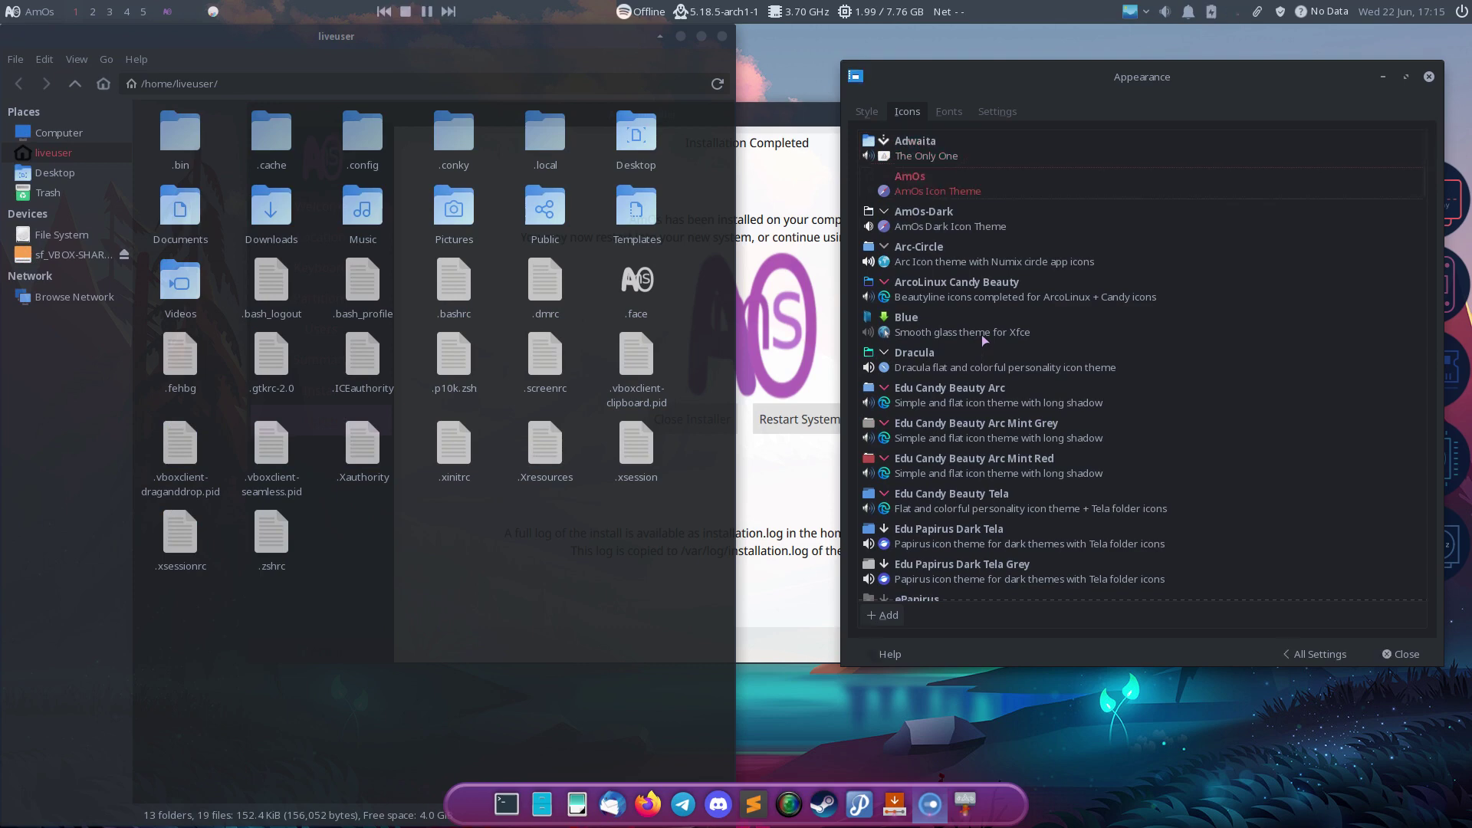
pyautogui.scroll(-20, 1052, 309)
# Step: Apply Win11-red-dark icons, then preview Win11 green, black, blue and the We10X icon variants
pyautogui.scroll(-3, 1051, 314)
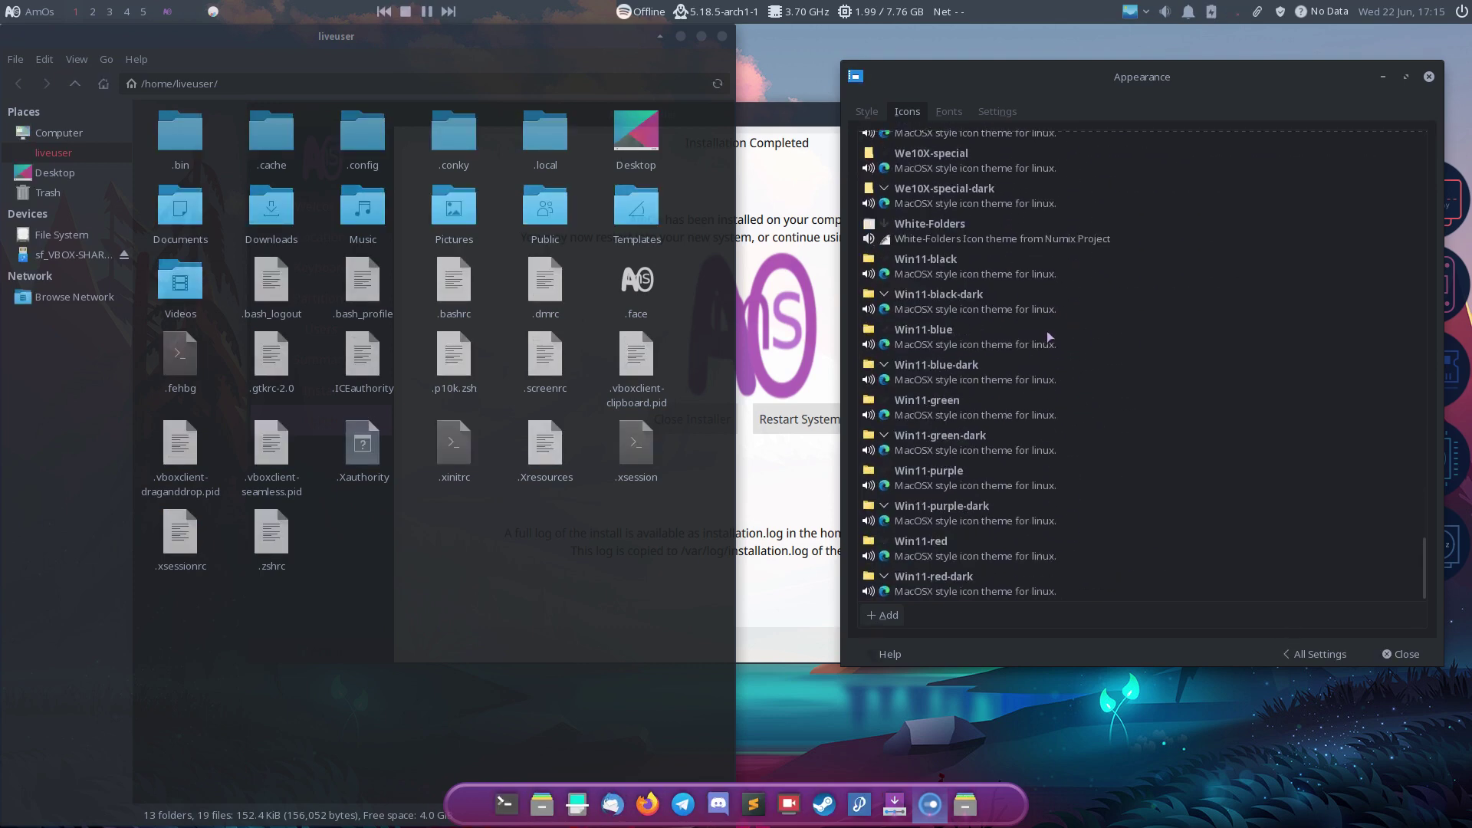
pyautogui.click(954, 573)
pyautogui.press('Up')
pyautogui.press('Up')
pyautogui.press('Up')
pyautogui.press('Up')
pyautogui.press('Up')
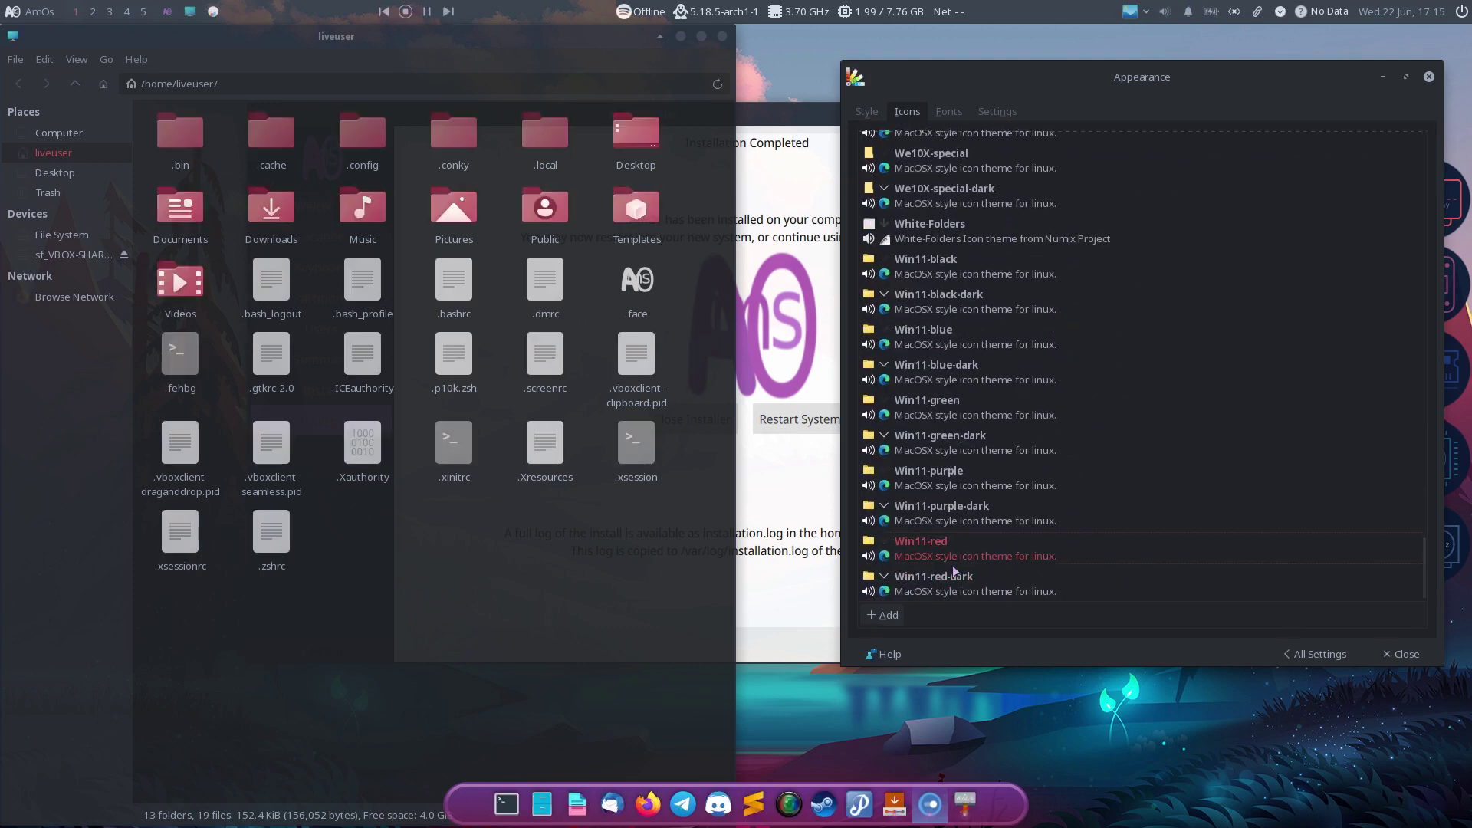
pyautogui.press('Up')
pyautogui.press('Up')
pyautogui.press('Up')
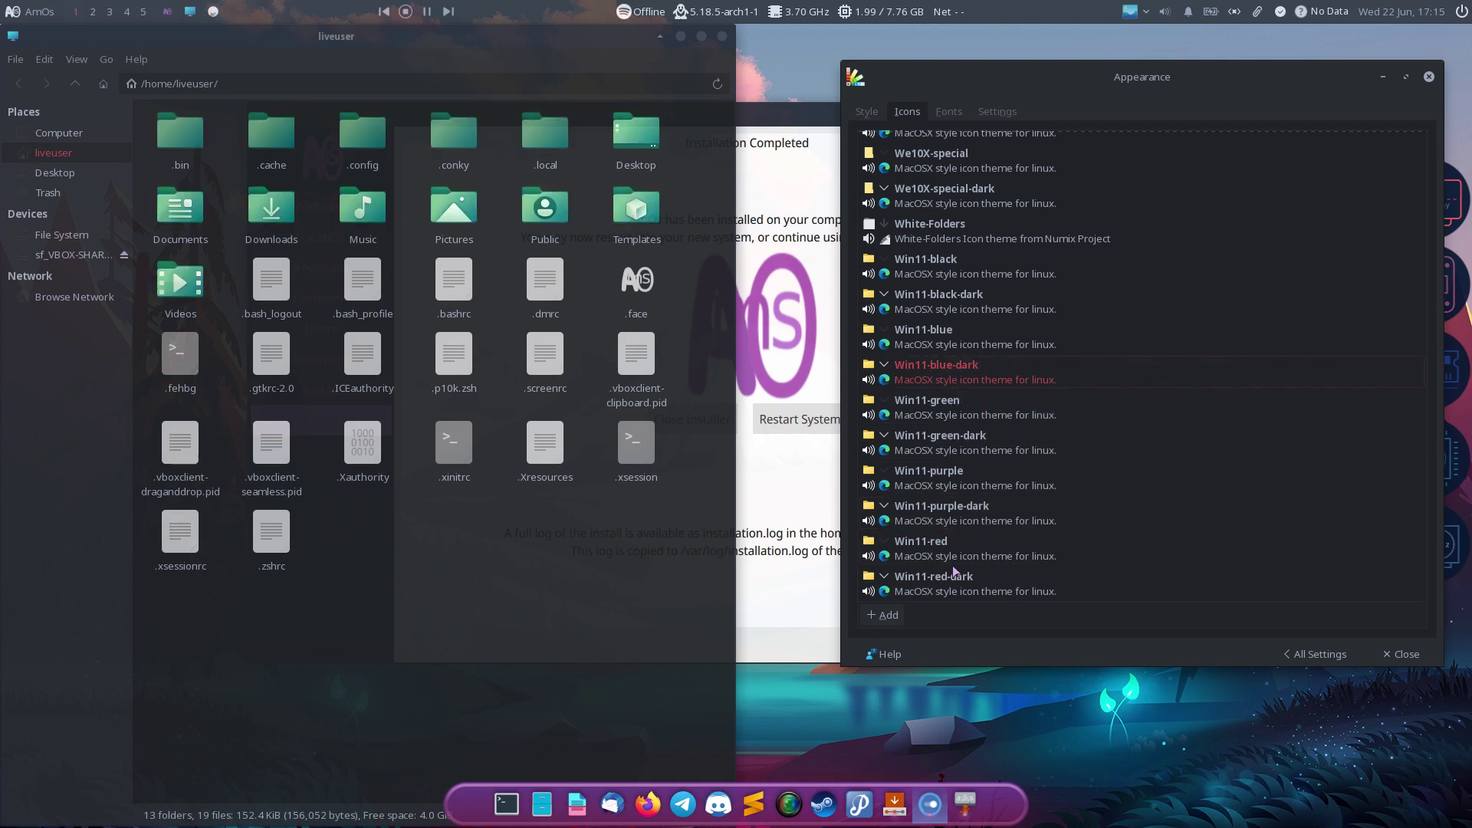
pyautogui.press('Down')
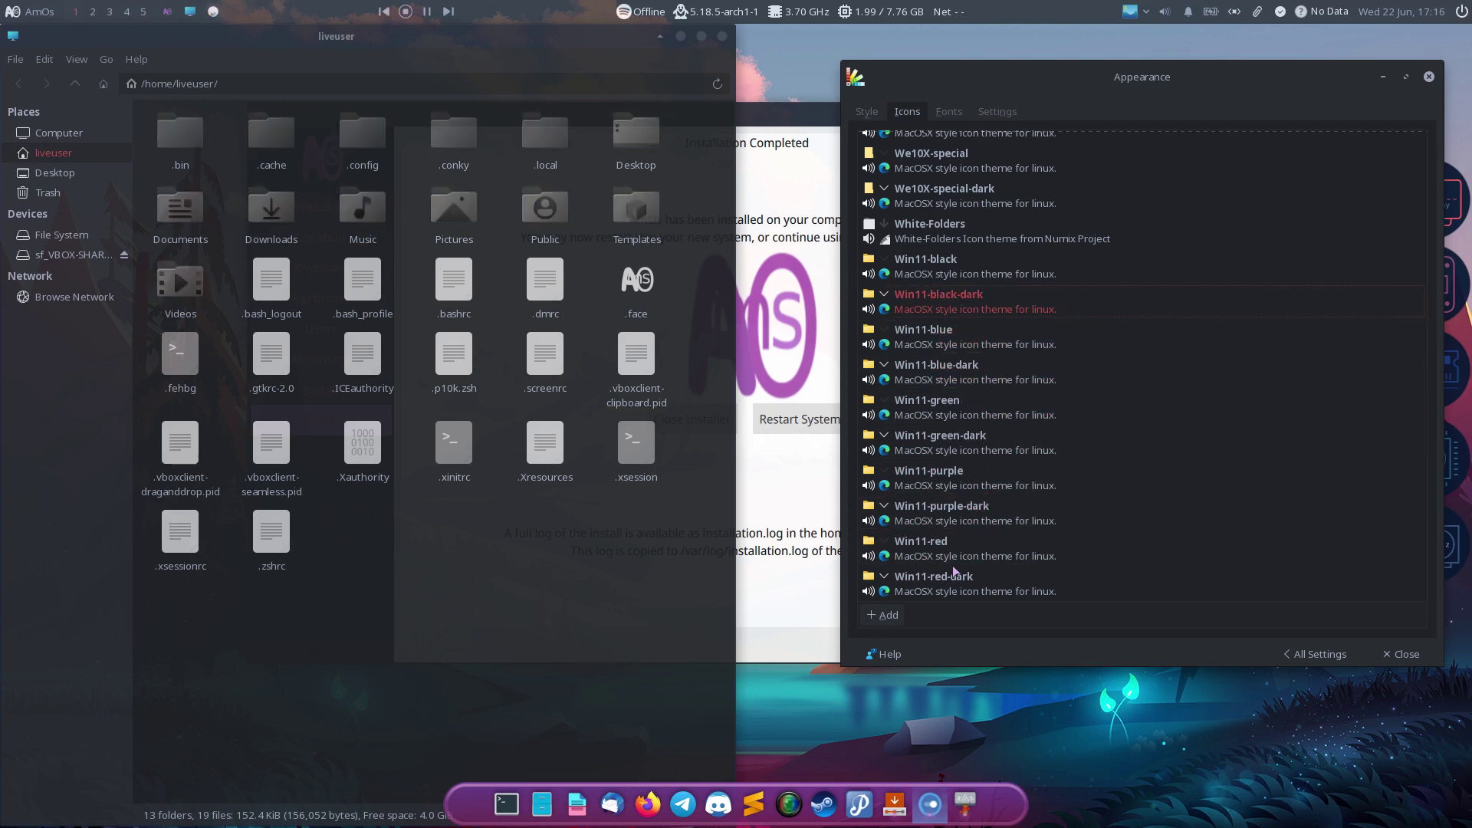
pyautogui.press('Up')
pyautogui.press('Up')
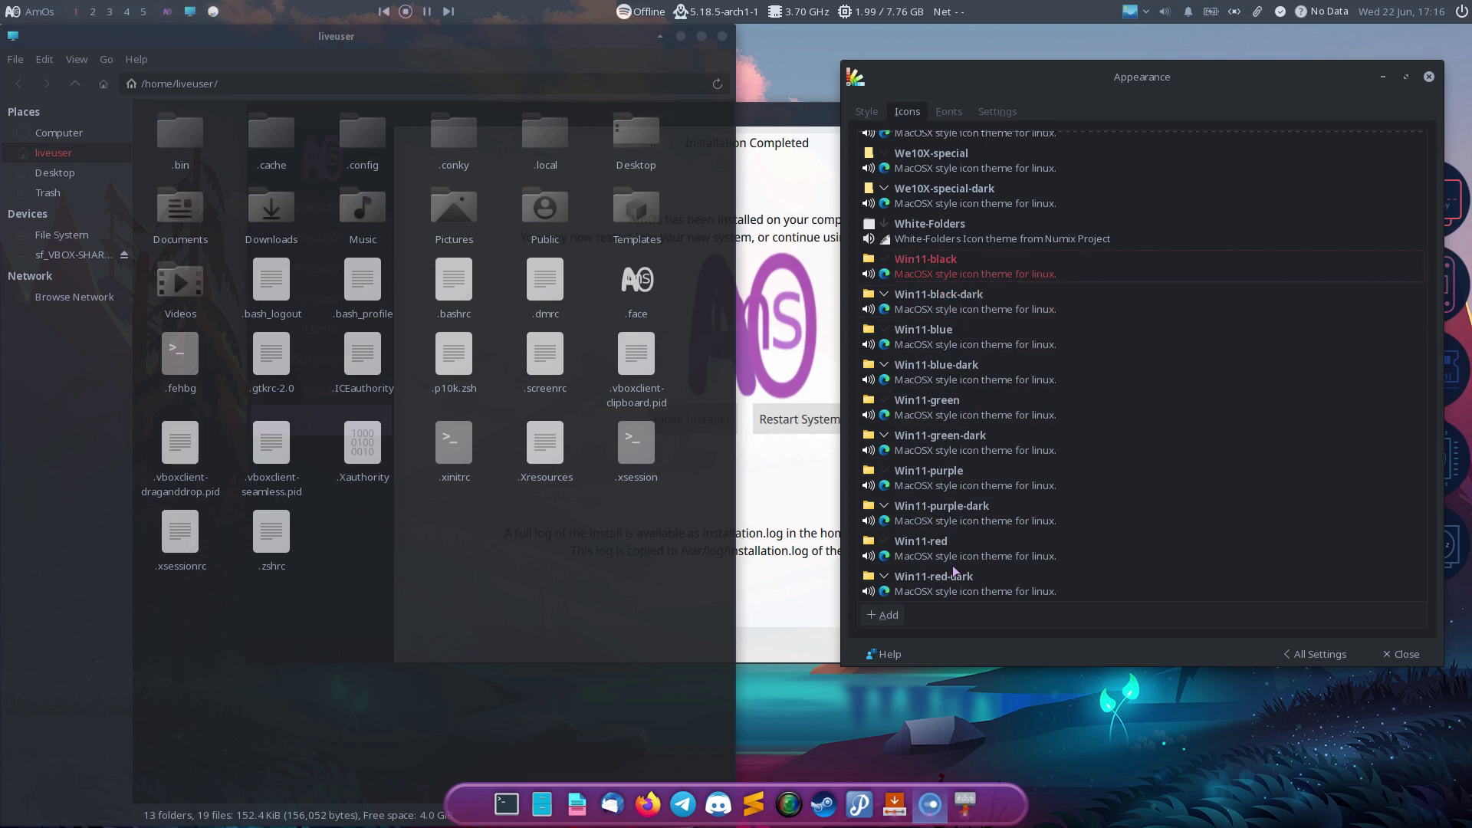
pyautogui.press('Up')
pyautogui.press('Up')
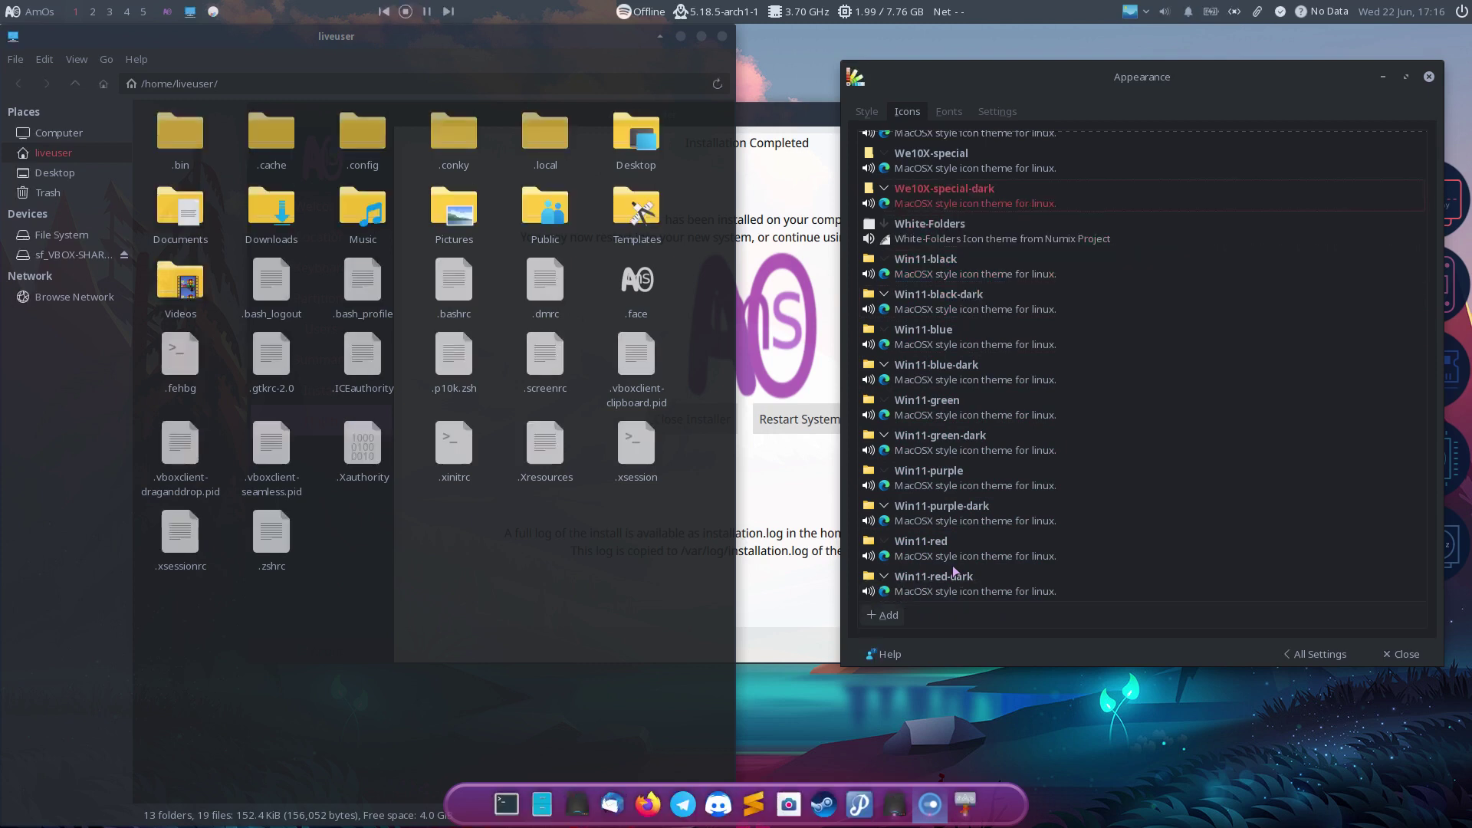
pyautogui.press('Up')
pyautogui.press('Up')
pyautogui.press('Up')
pyautogui.press('Up')
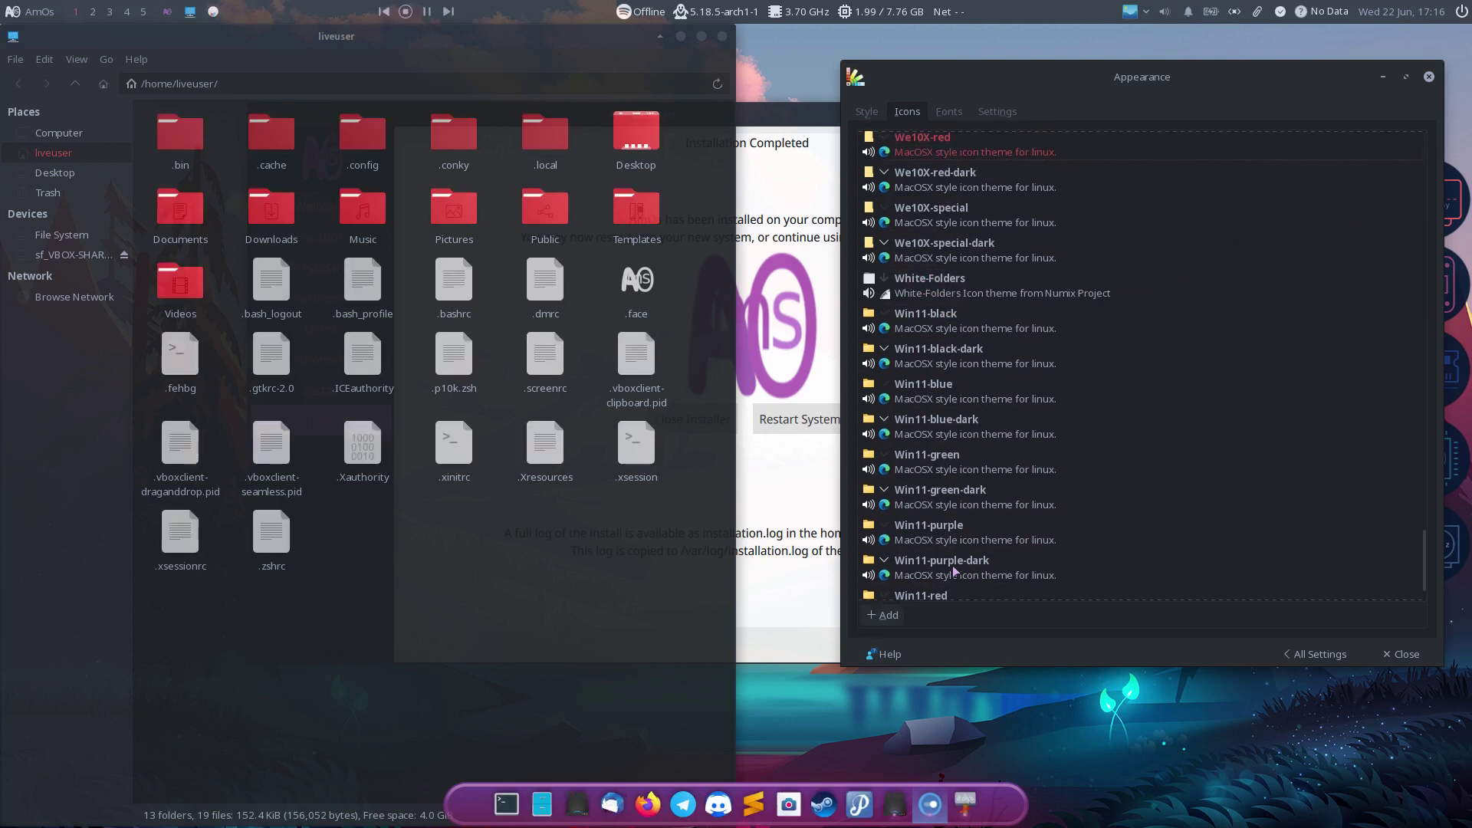
pyautogui.press('Up')
pyautogui.press('Up')
pyautogui.press('Up')
pyautogui.press('Up')
pyautogui.press('Up')
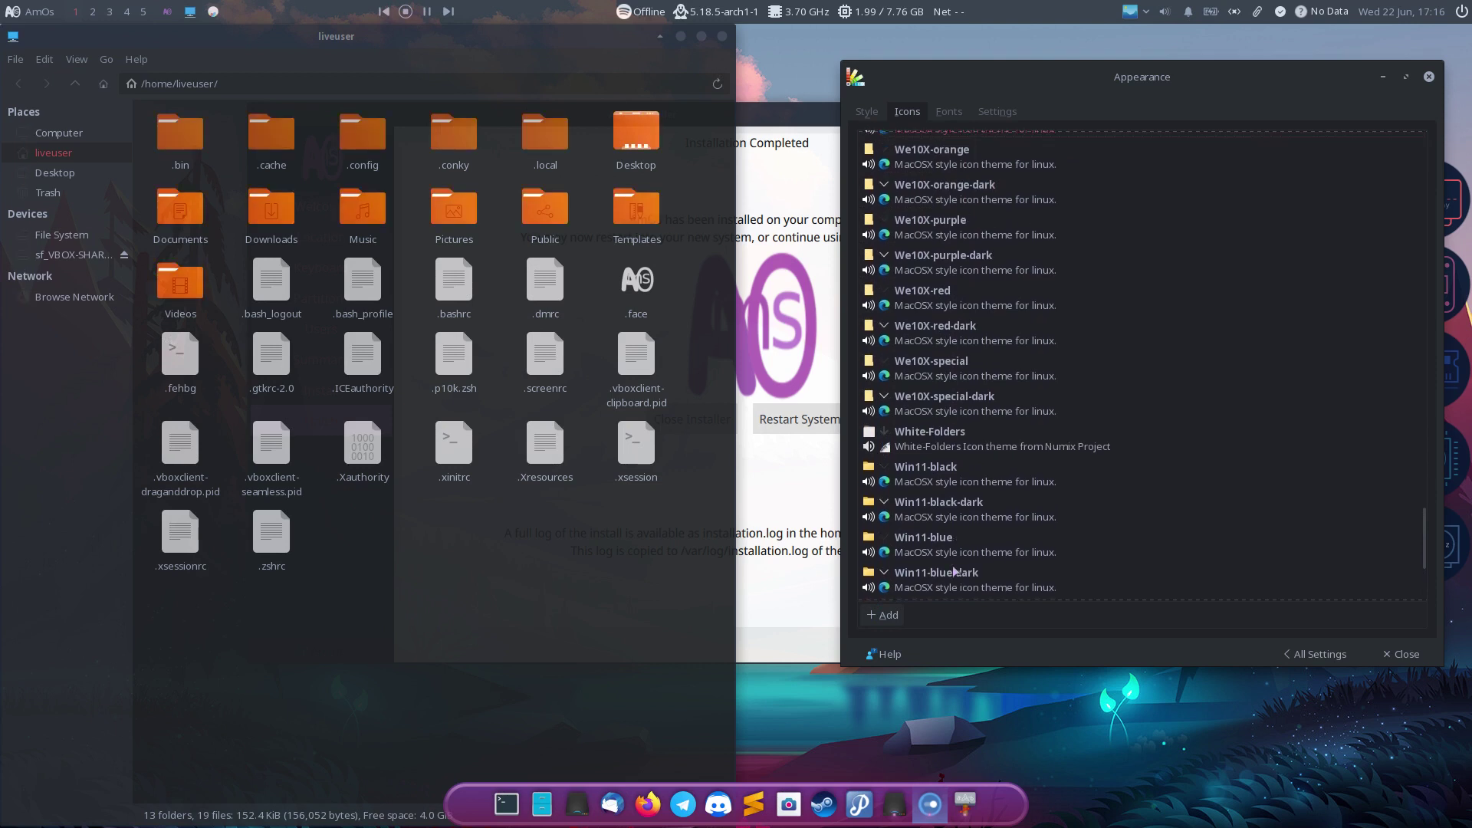
# Step: Step up through Tela circle, Papirus and Luna icons, settling on Halo, and close Appearance
pyautogui.press('Up')
pyautogui.press('Up')
pyautogui.press('Up')
pyautogui.press('Up')
pyautogui.press('Up')
pyautogui.press('Up')
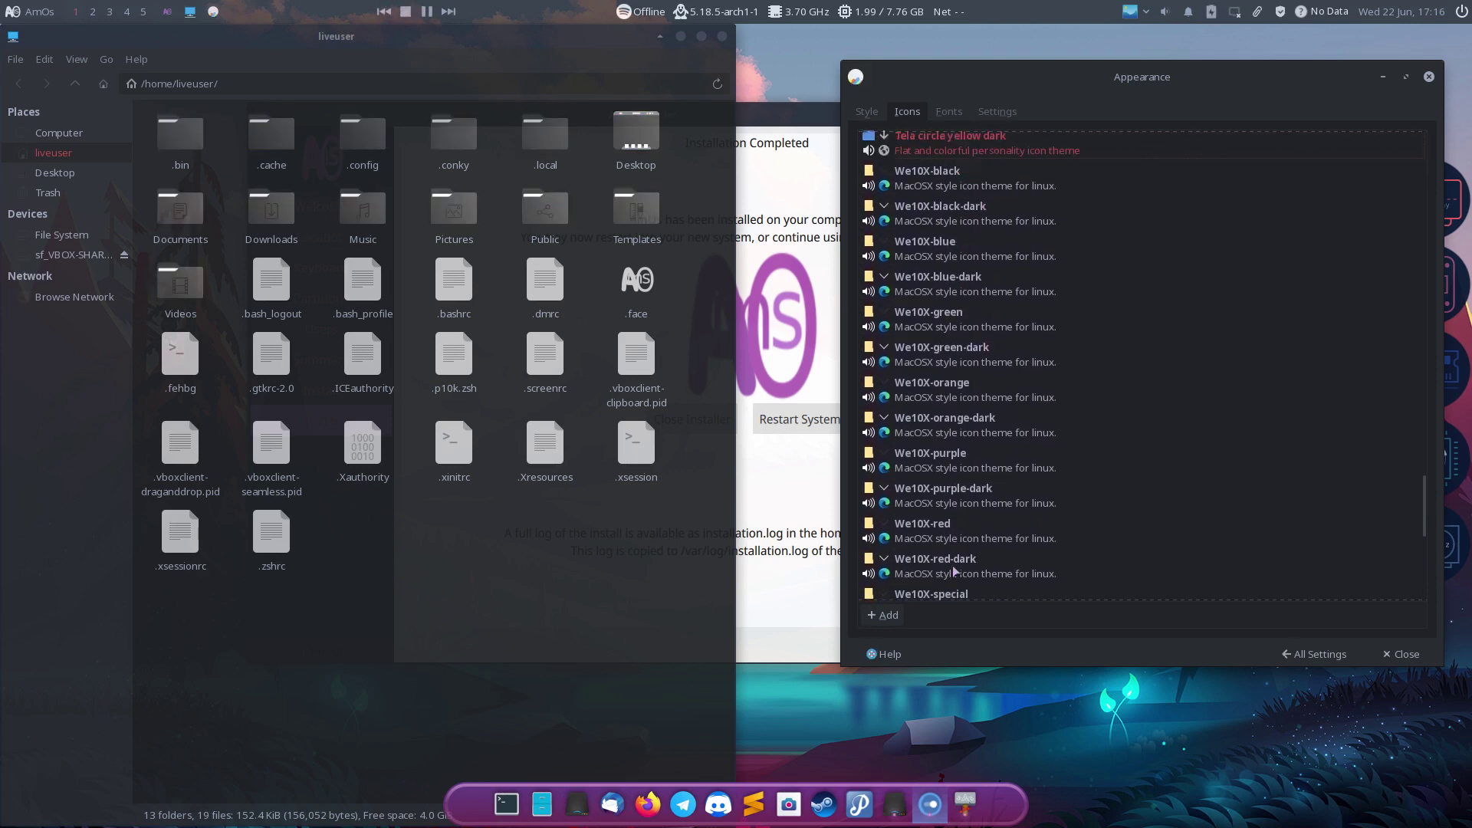
pyautogui.press('Up')
pyautogui.press('Up')
pyautogui.press('Up')
pyautogui.press('Up')
pyautogui.press('Up')
pyautogui.press('Up')
pyautogui.press('Up')
pyautogui.press('Up')
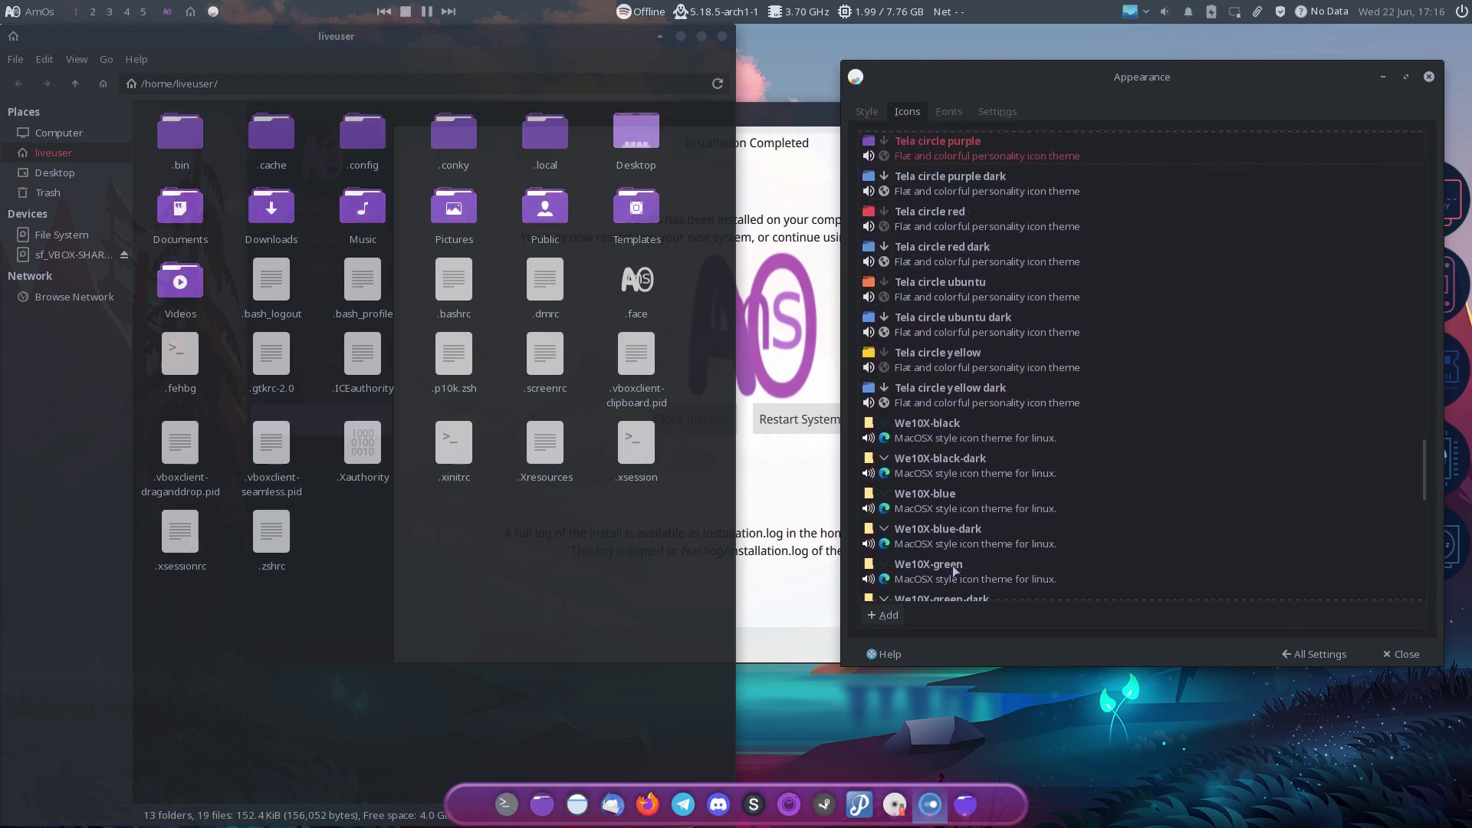
pyautogui.press('Up')
pyautogui.press('Up')
pyautogui.press('Up')
pyautogui.press('Up')
pyautogui.press('Up')
pyautogui.press('Up')
pyautogui.press('Up')
pyautogui.press('Up')
pyautogui.press('Up')
pyautogui.press('Up')
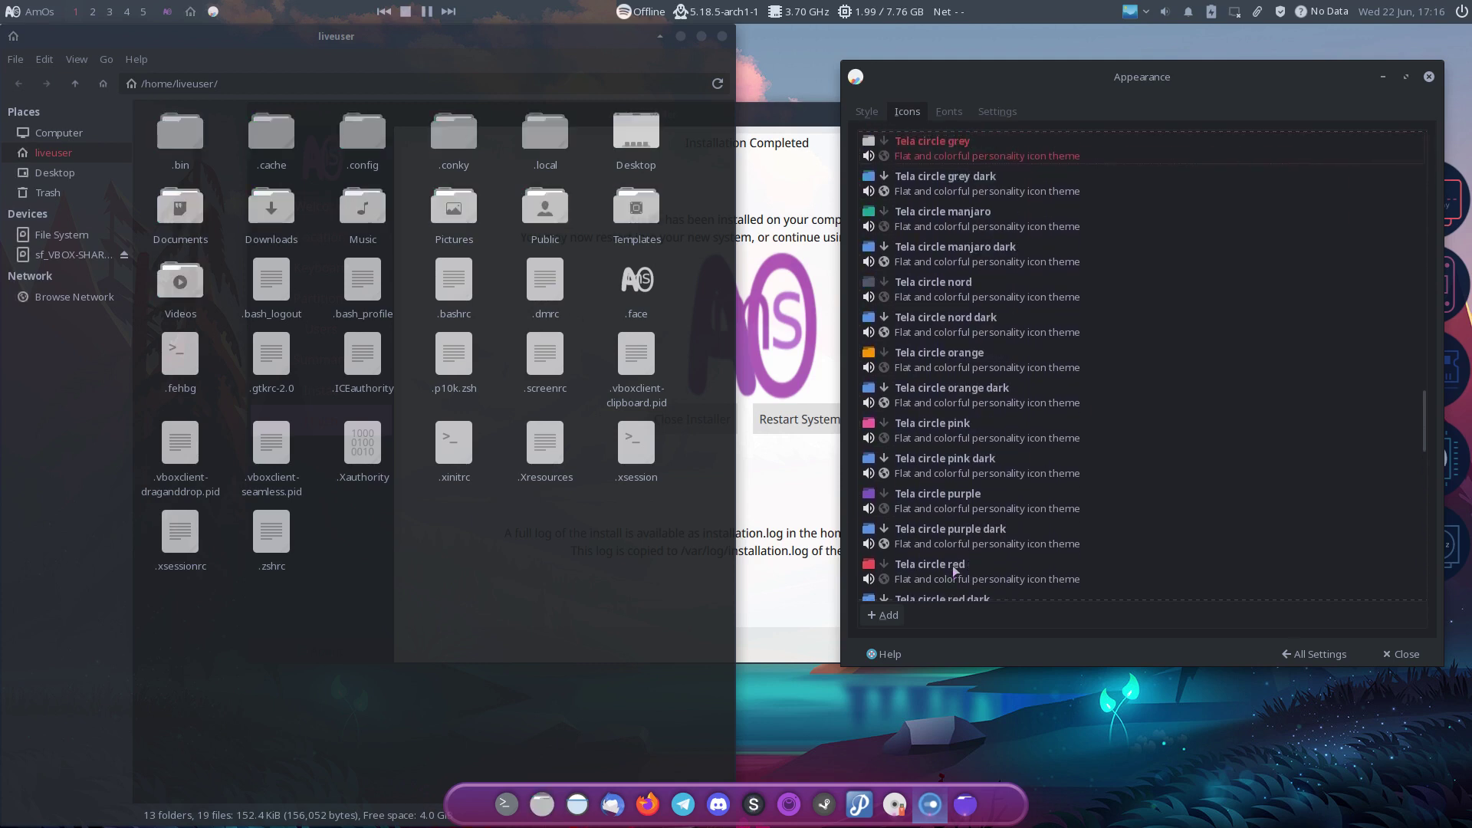
pyautogui.press('Up')
pyautogui.press('Up')
pyautogui.press('Up')
pyautogui.press('Up')
pyautogui.press('Up')
pyautogui.press('Up')
pyautogui.press('Up')
pyautogui.press('Up')
pyautogui.press('Up')
pyautogui.press('Up')
pyautogui.press('Up')
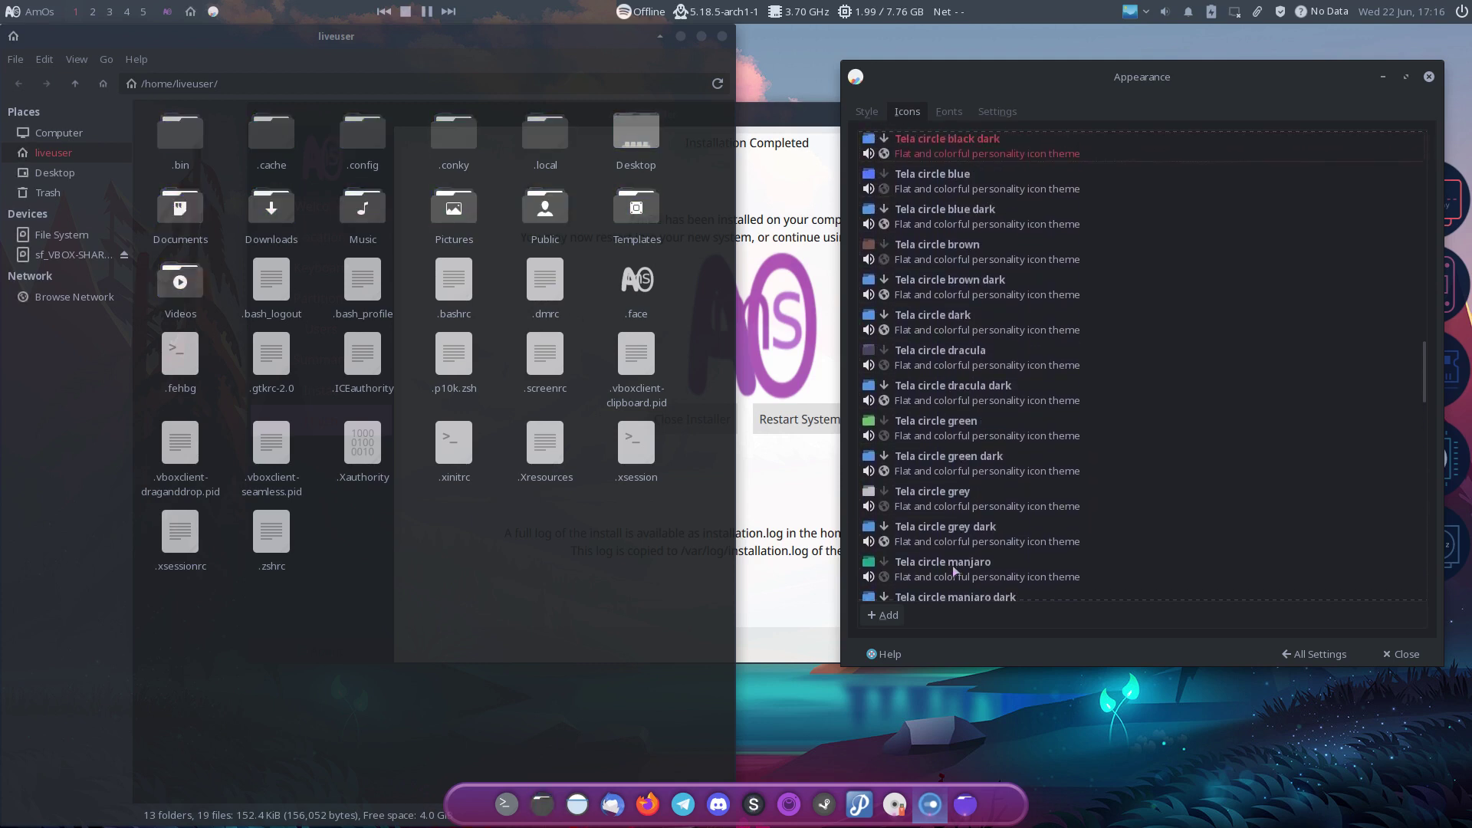
pyautogui.press('Up')
pyautogui.press('Up')
pyautogui.press('Up')
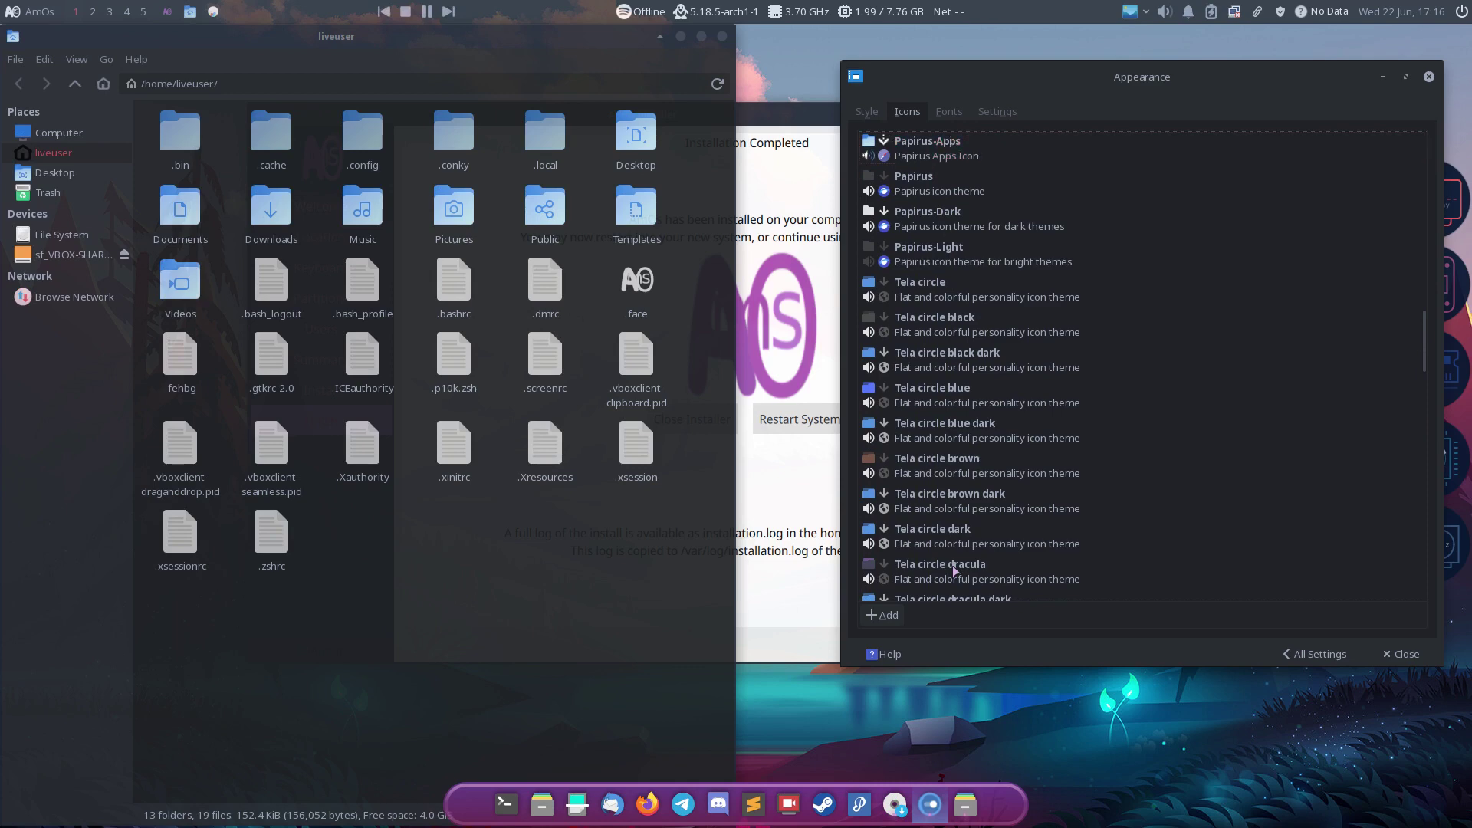
pyautogui.press('Up')
pyautogui.press('Up')
pyautogui.press('Up')
pyautogui.press('Up')
pyautogui.press('Up')
pyautogui.press('Up')
pyautogui.press('Up')
pyautogui.press('Up')
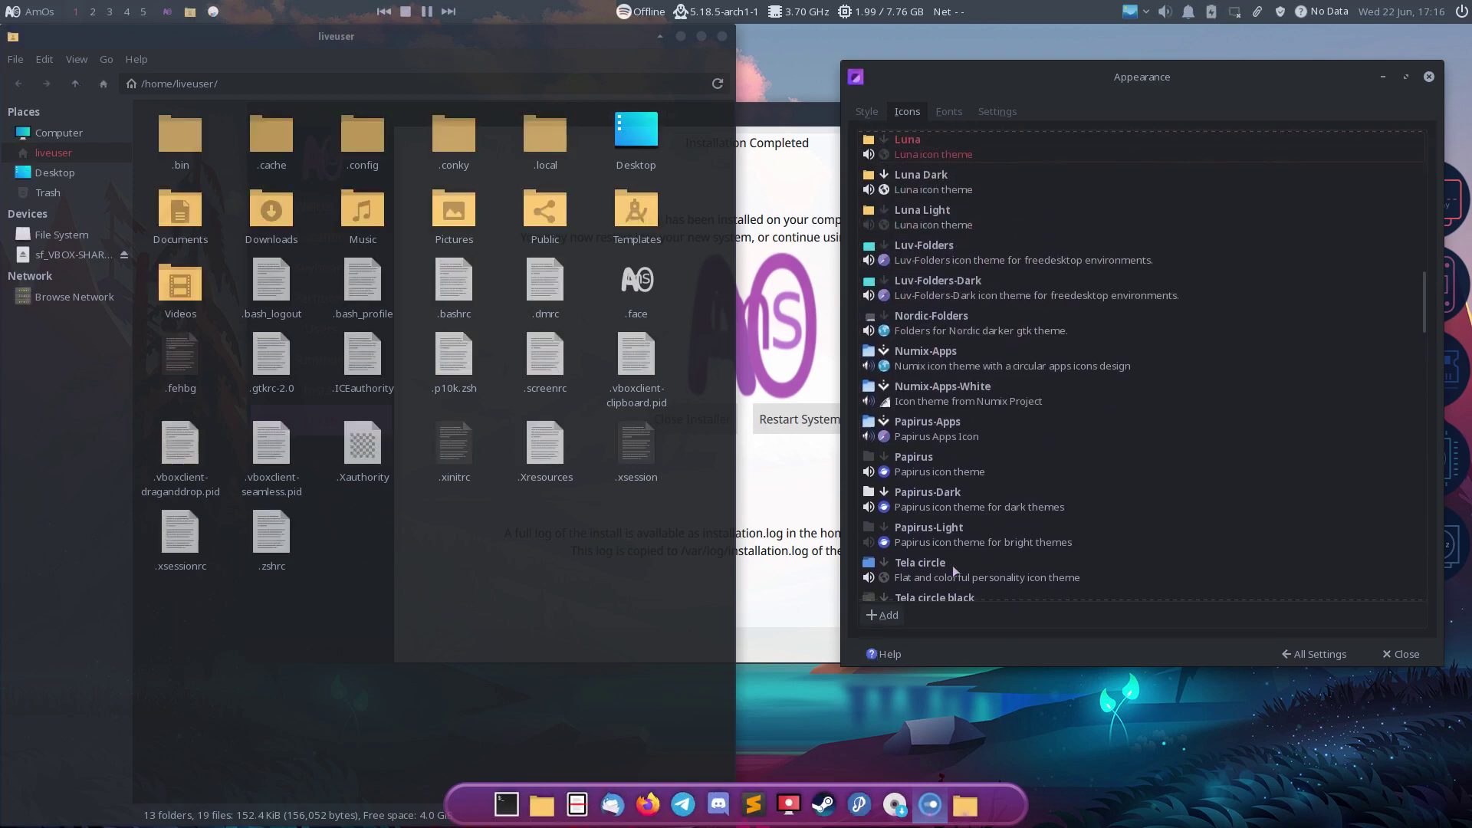
pyautogui.press('Up')
pyautogui.press('Up')
pyautogui.press('Up')
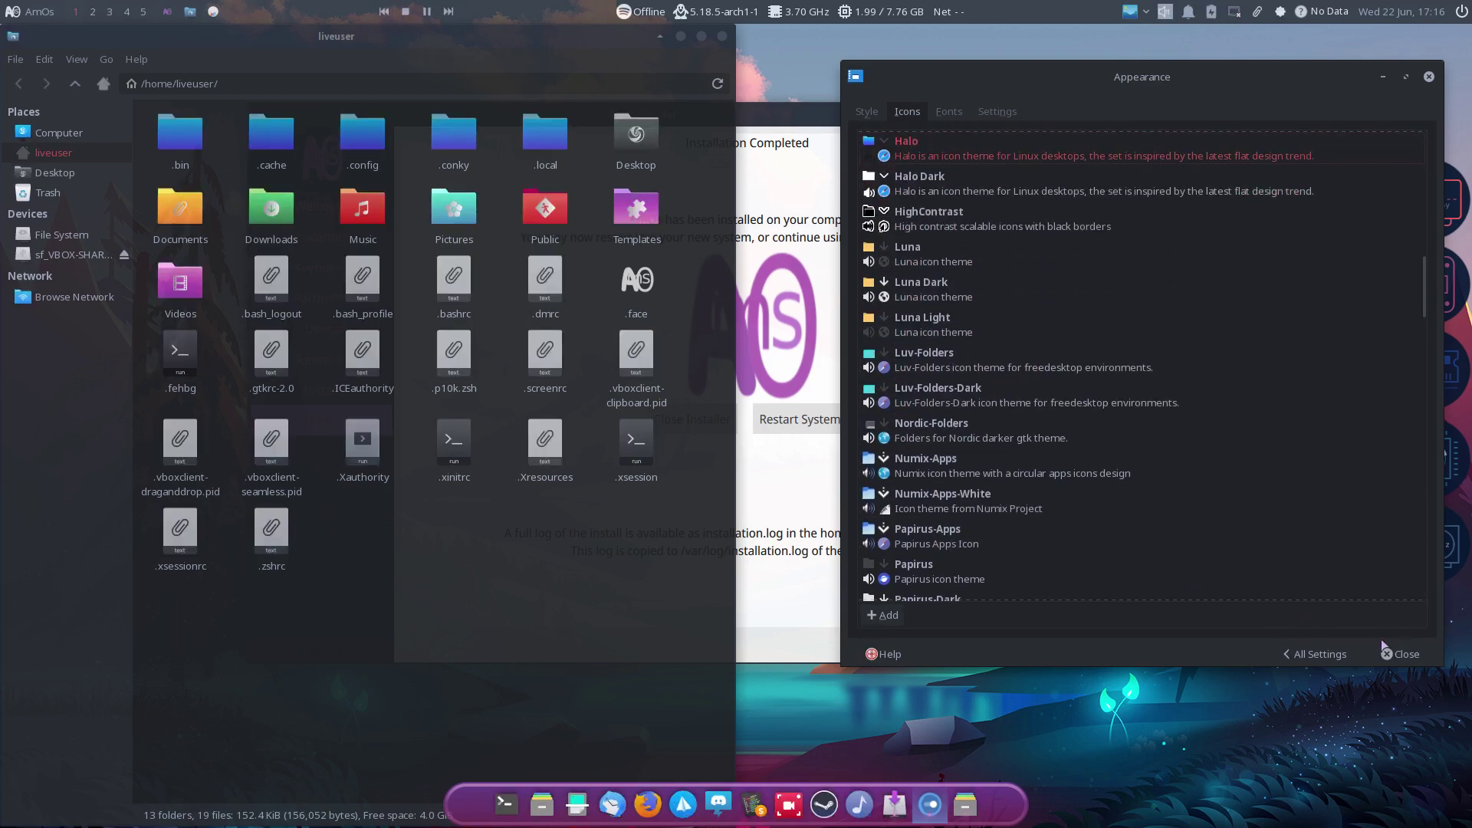
pyautogui.click(1402, 654)
# Step: Close Appearance settings, click Done in the installer, close the file manager, and restart the live system
pyautogui.click(1011, 603)
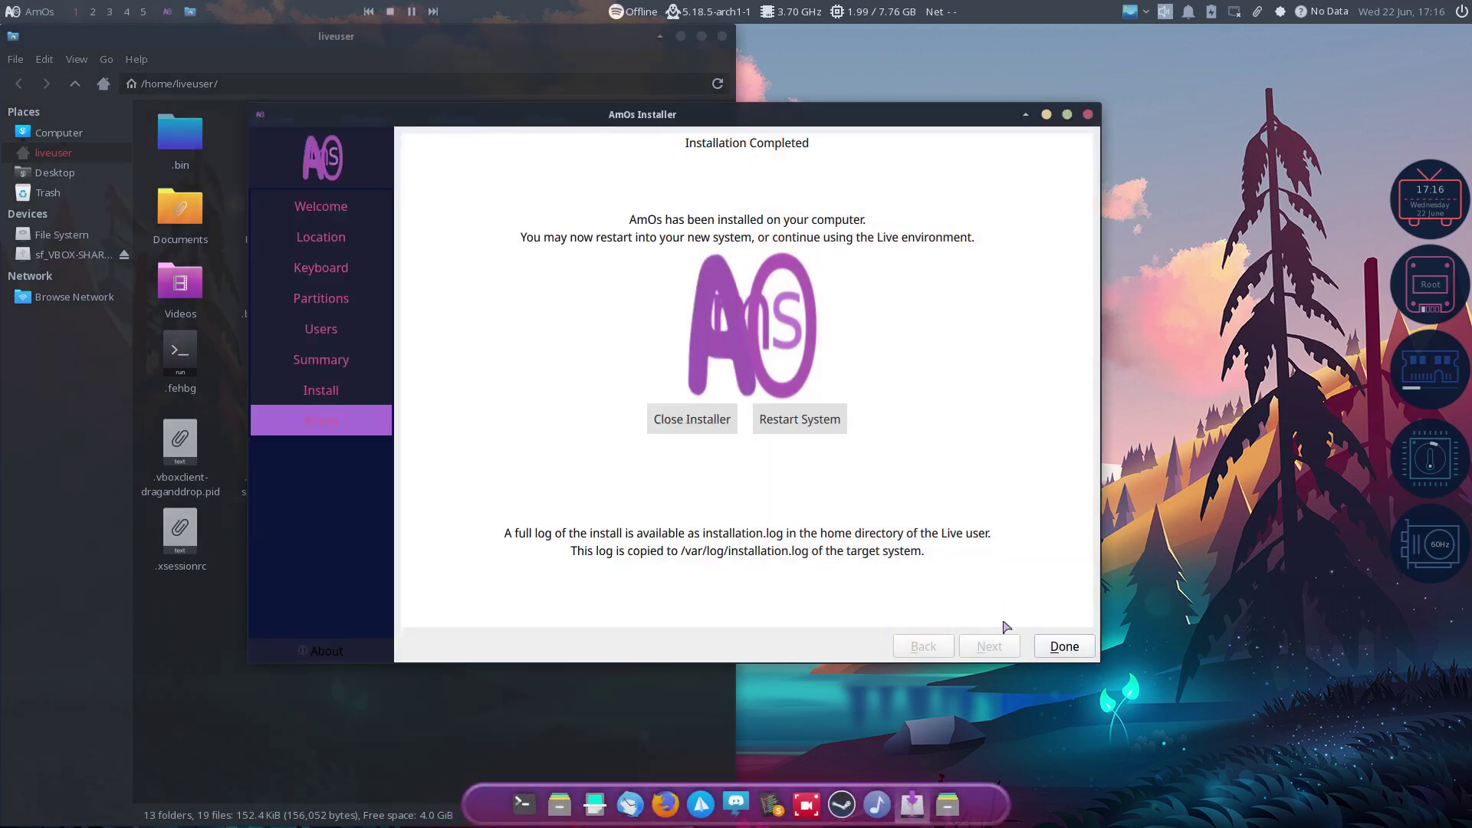
pyautogui.click(1065, 646)
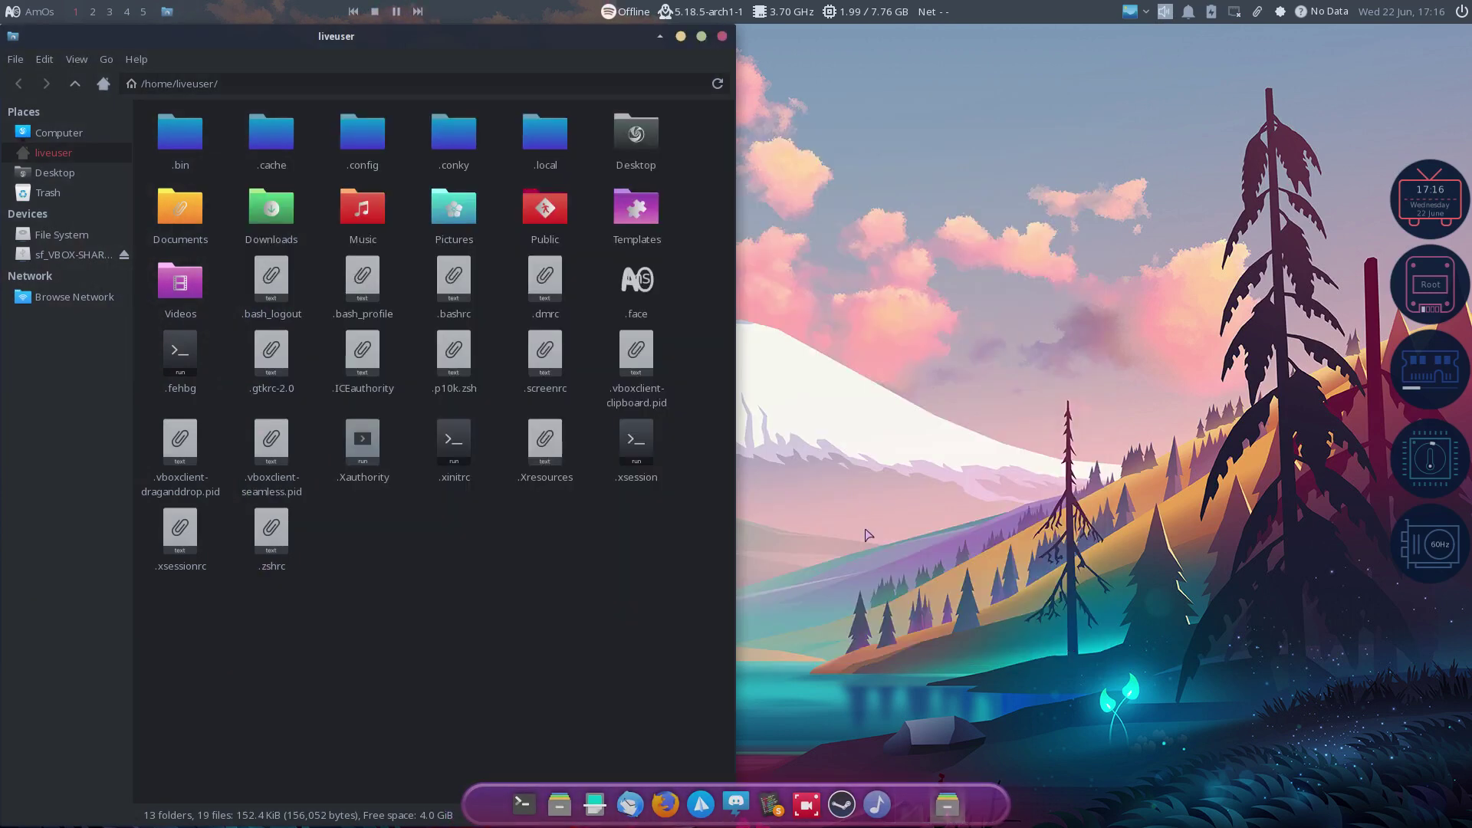
pyautogui.click(721, 37)
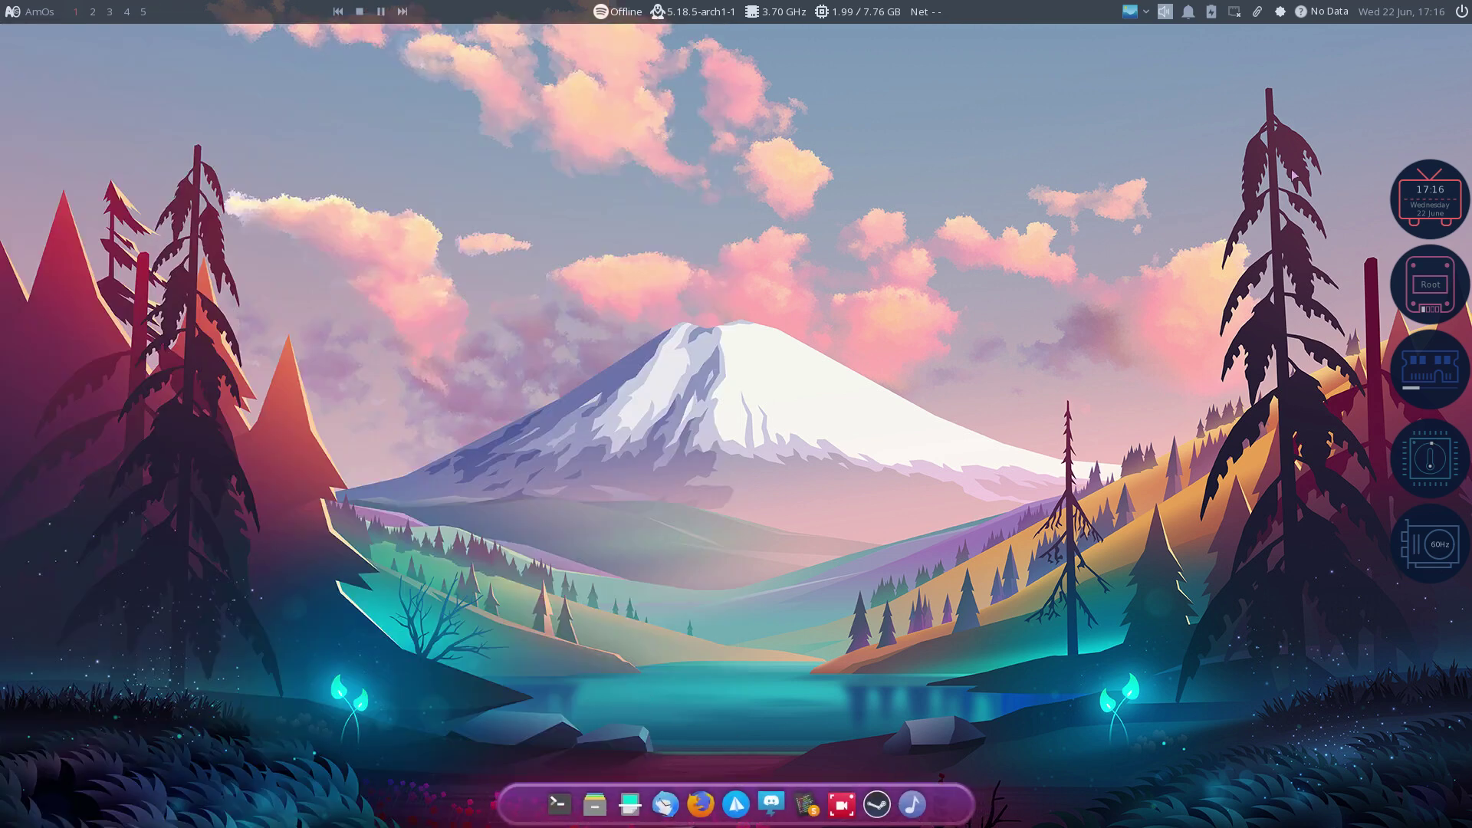
pyautogui.click(1461, 14)
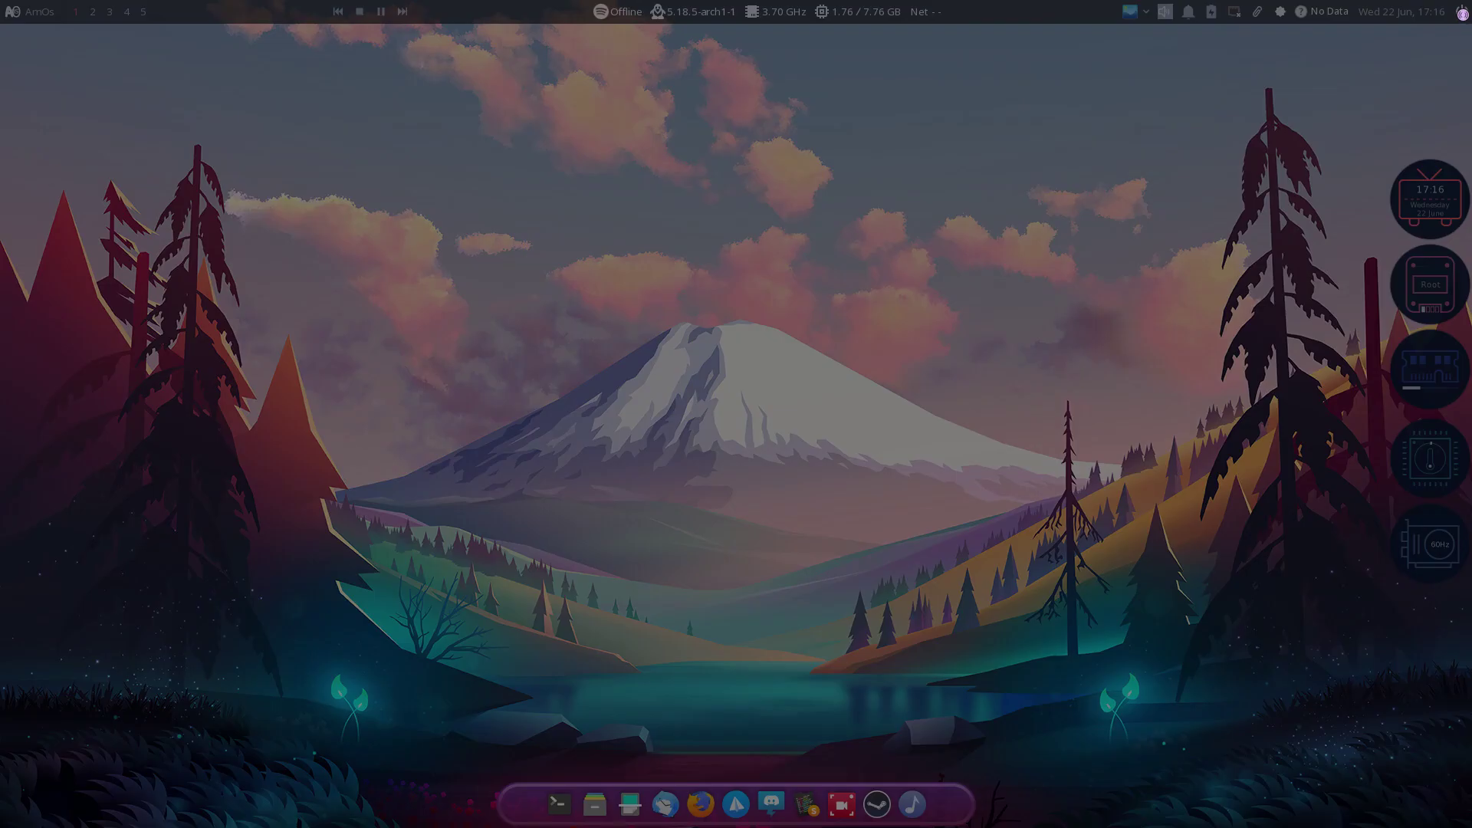
pyautogui.click(767, 360)
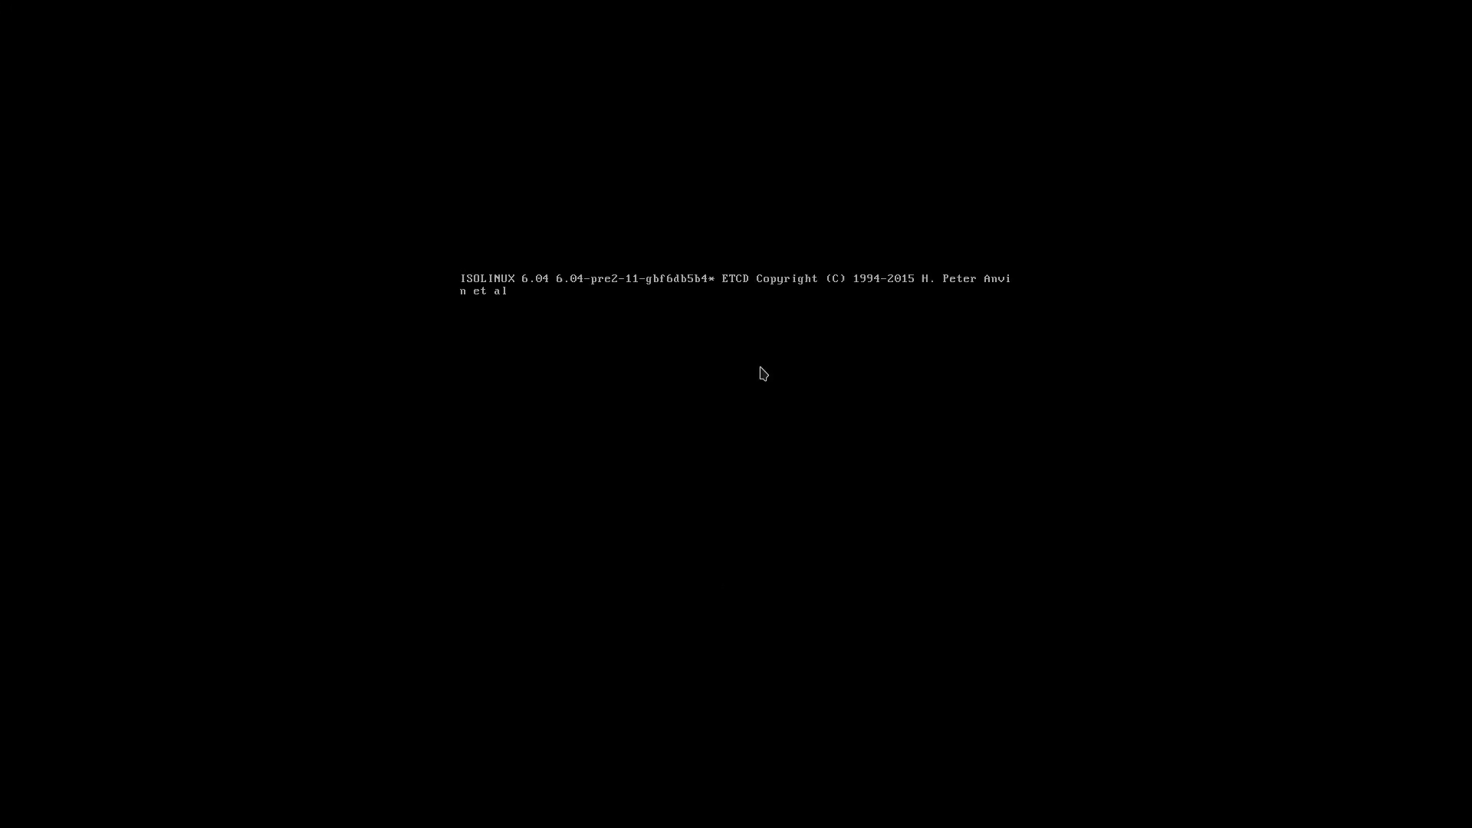
# Step: Choose Boot existing OS in ISOLINUX, then boot the AmOs Linux entry in GRUB
pyautogui.press('Down')
pyautogui.press('Down')
pyautogui.press('Down')
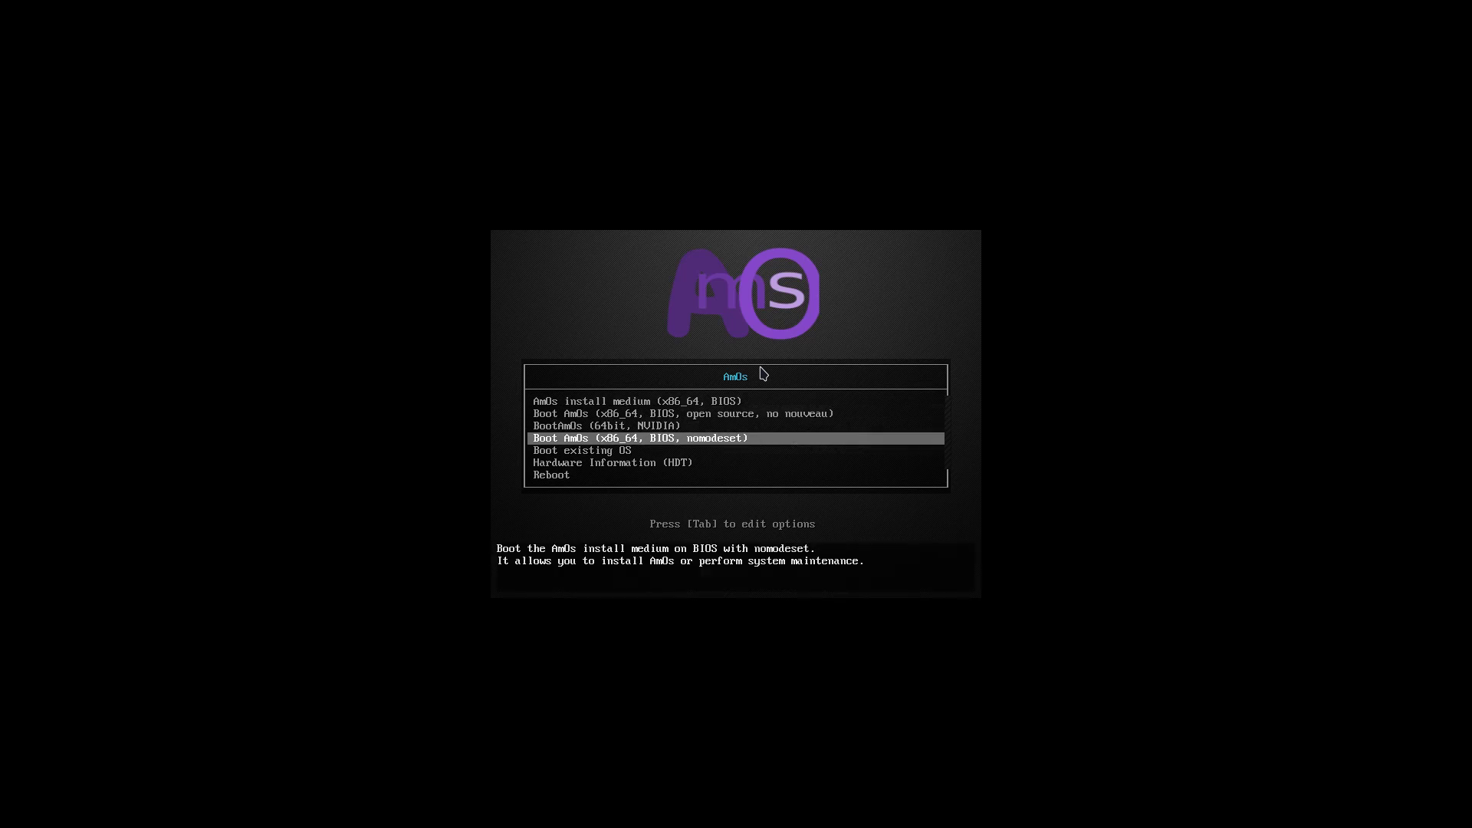
pyautogui.press('Down')
pyautogui.press('Return')
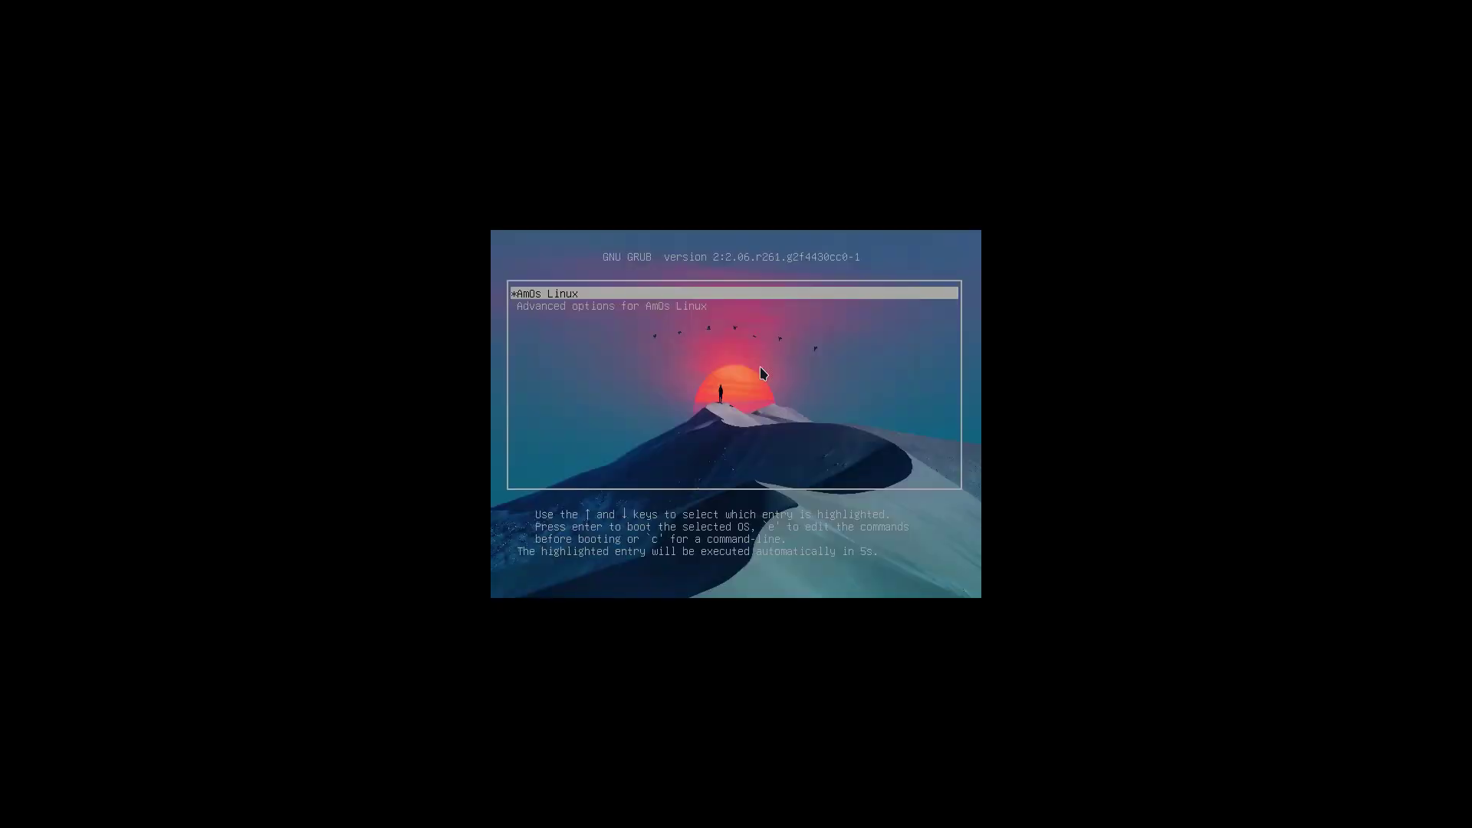
pyautogui.press('Down')
pyautogui.press('Up')
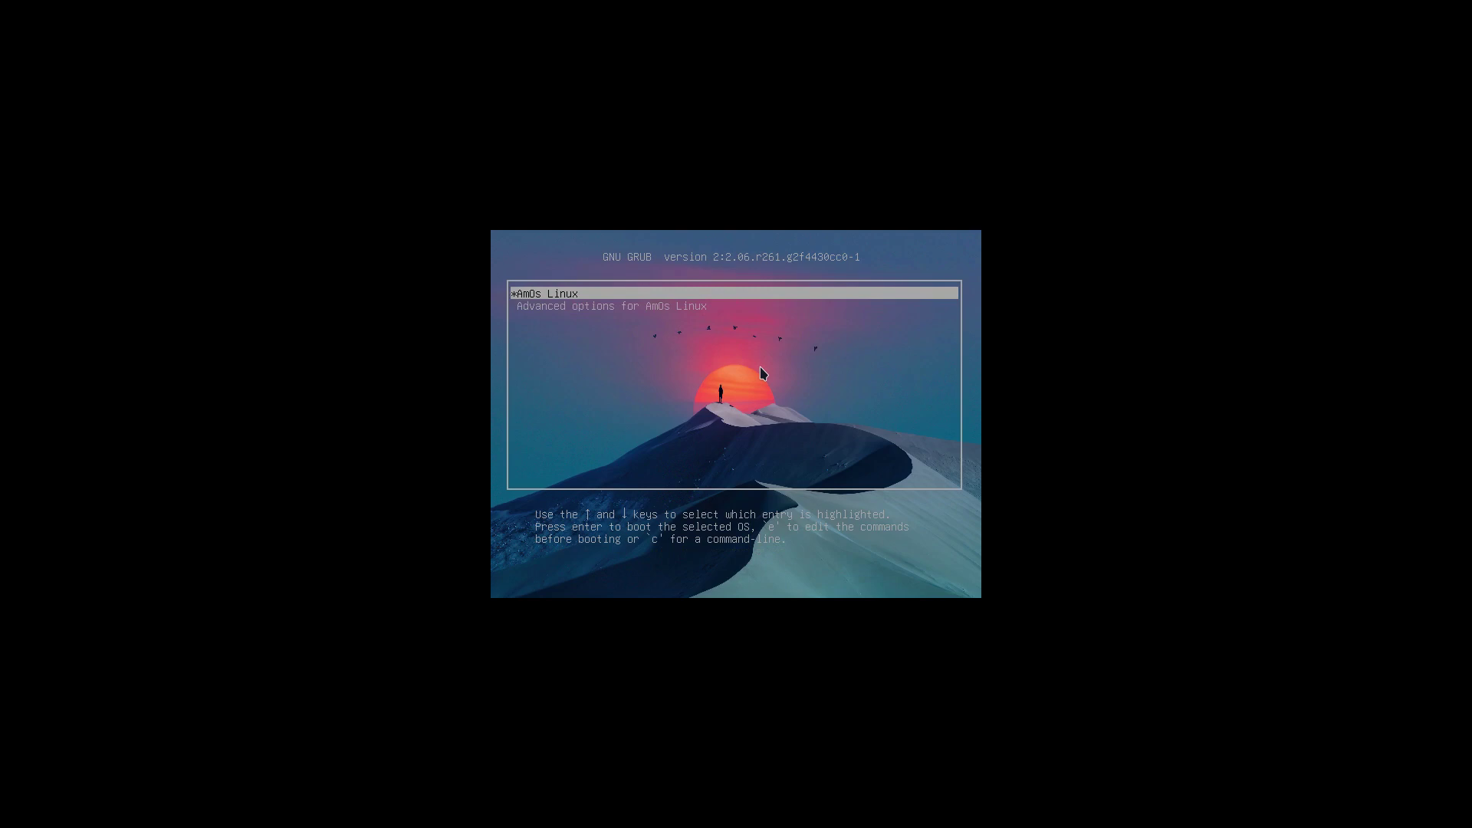
pyautogui.press('Return')
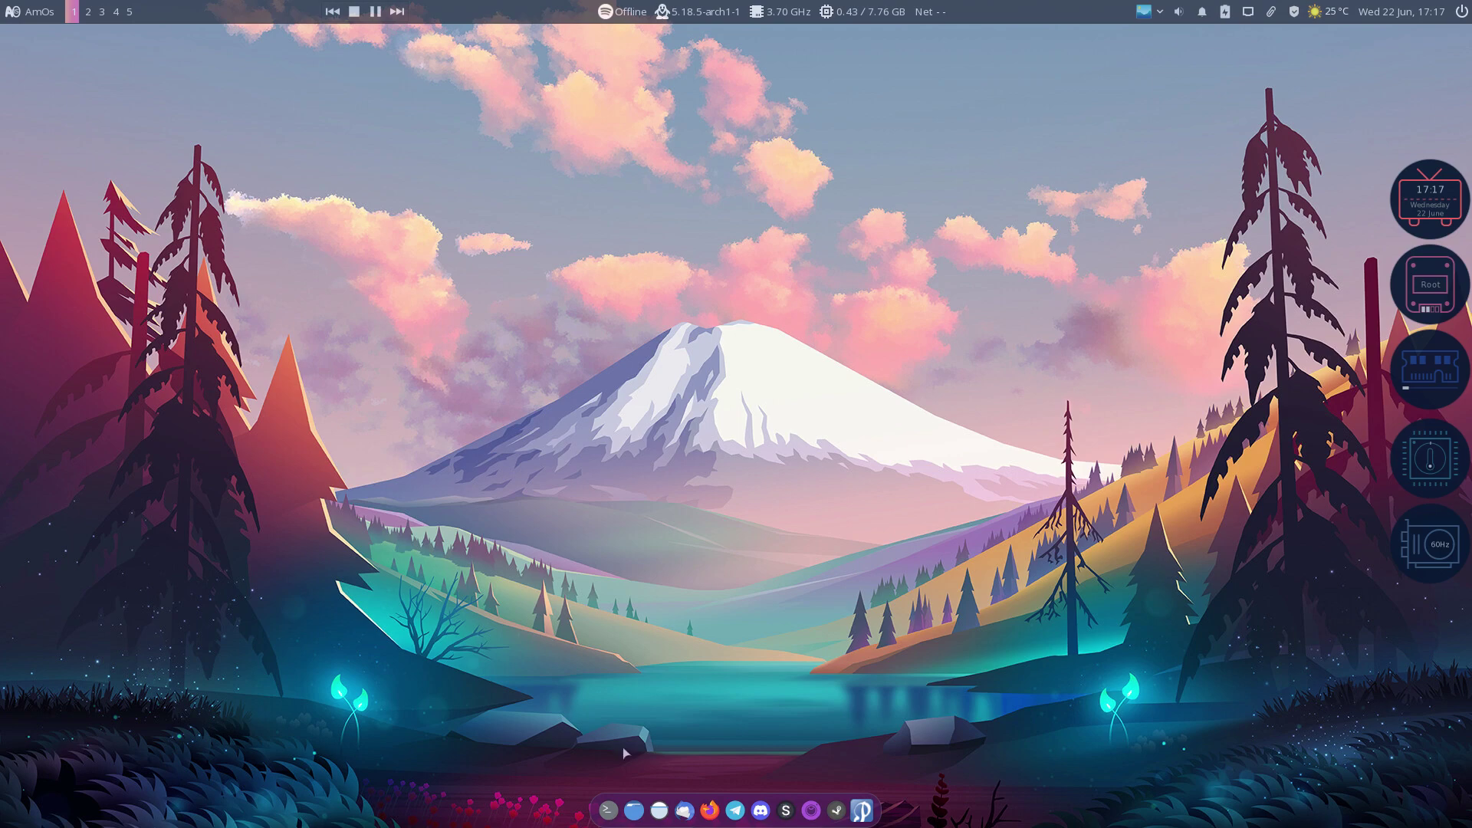
# Step: Run sudo pacman -Syyu in a terminal, accepting the amos-xfce-styles and amos-xfce4-git upgrades, then close it
pyautogui.click(609, 808)
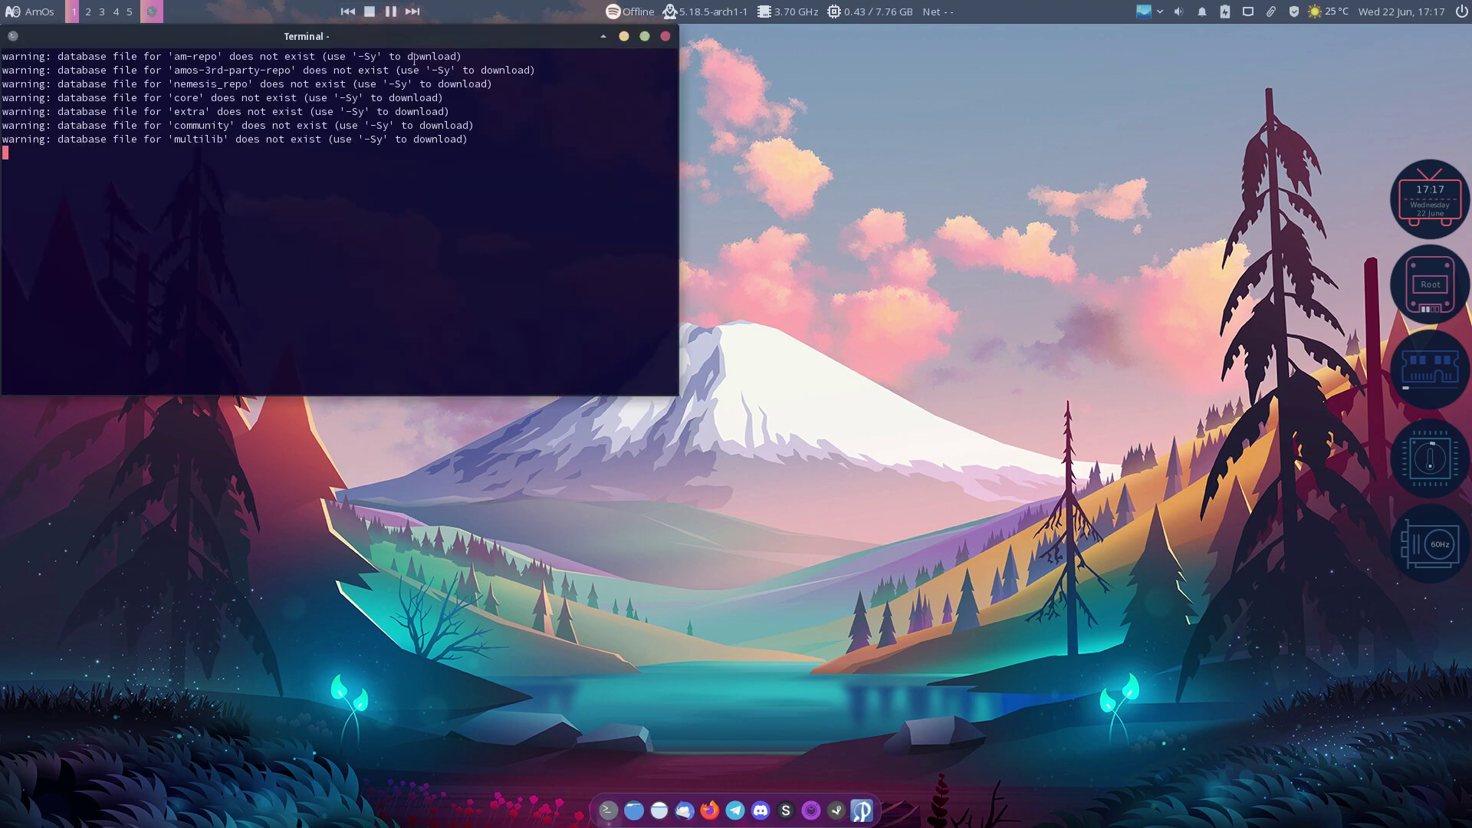
pyautogui.moveTo(378, 30); pyautogui.dragTo(756, 106)
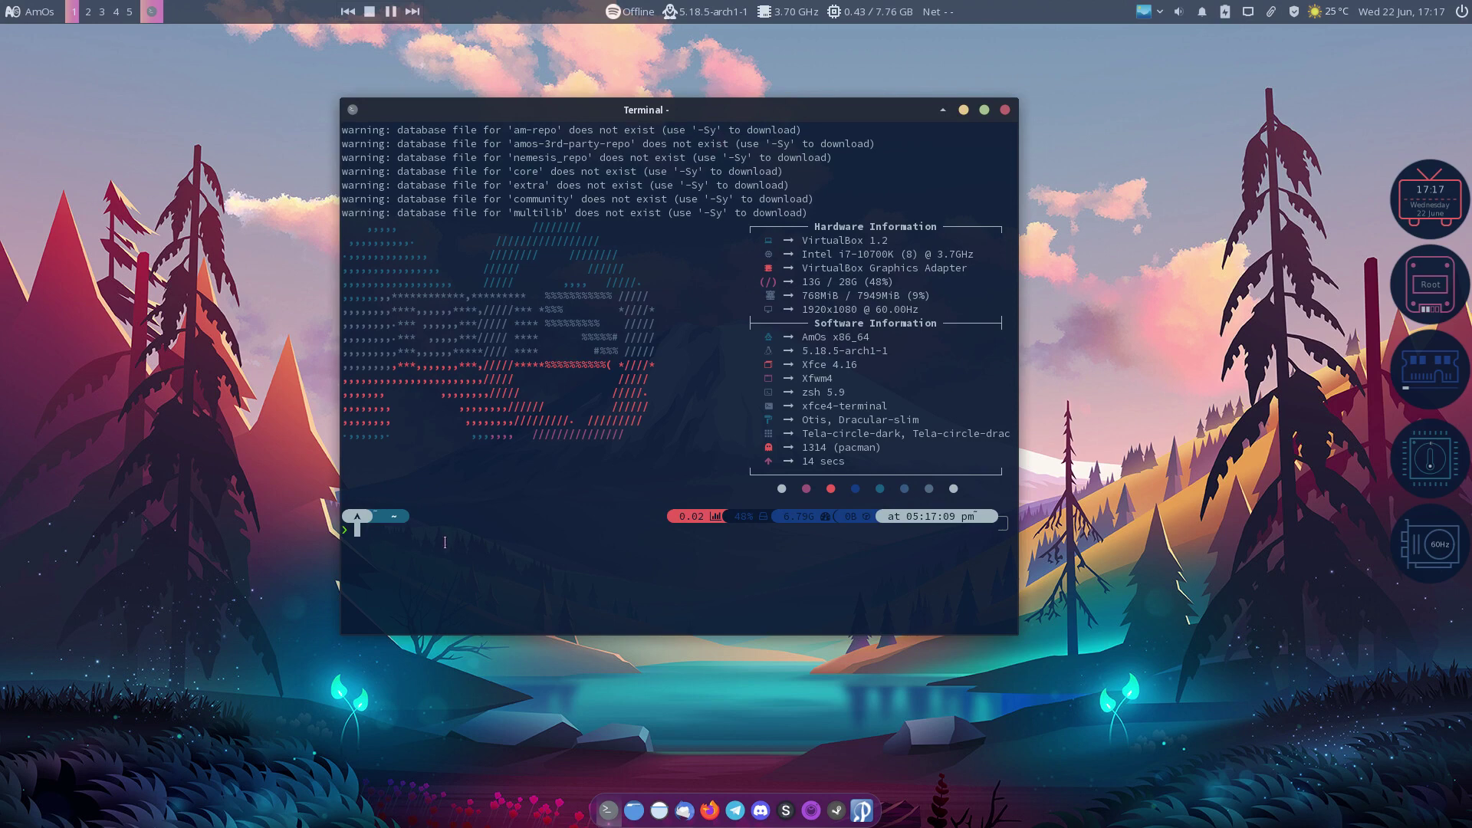
pyautogui.write('udo pacman -Syyu')
pyautogui.press('Return')
pyautogui.press('Return')
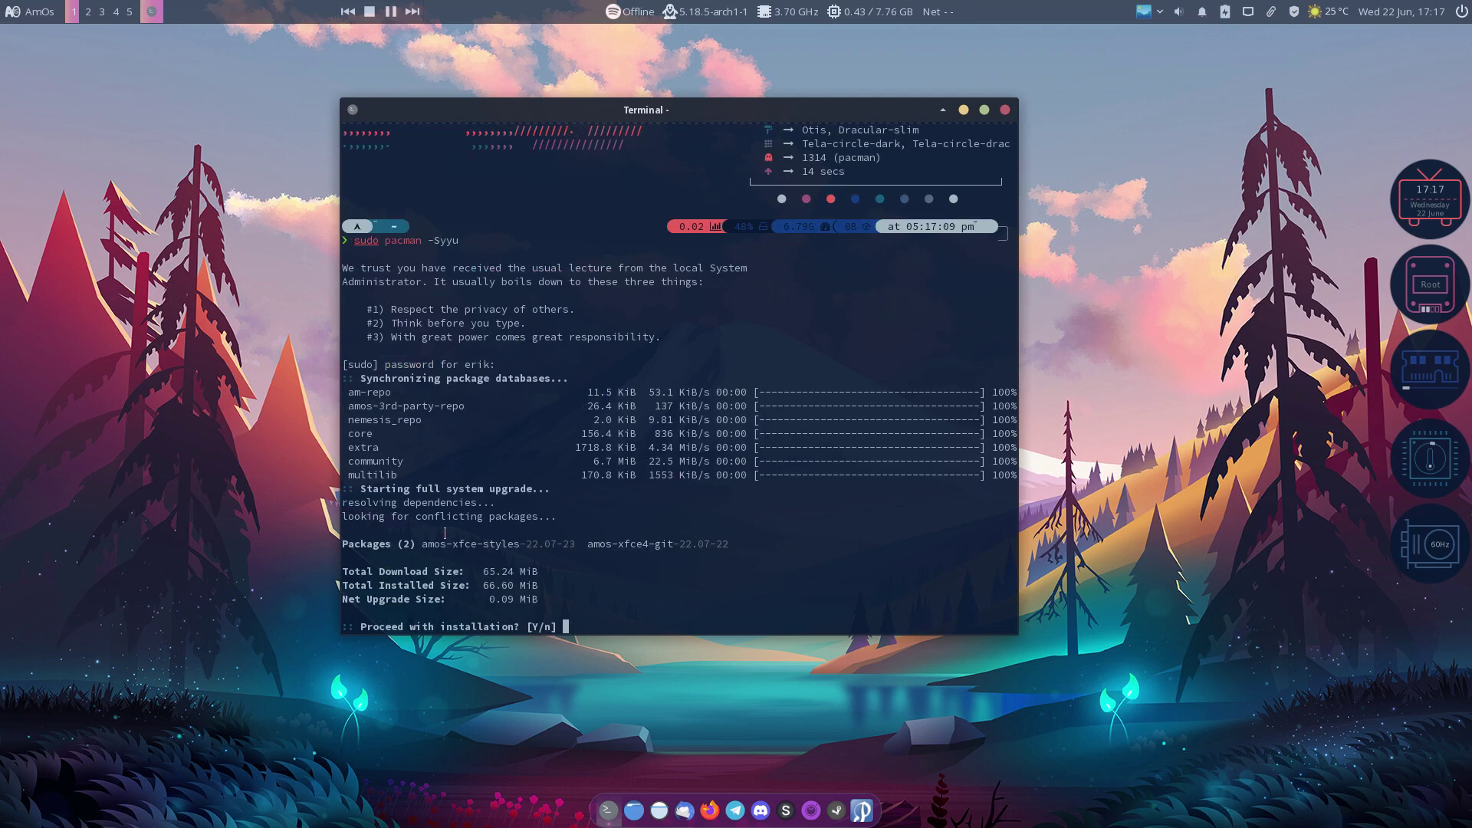
pyautogui.press('Return')
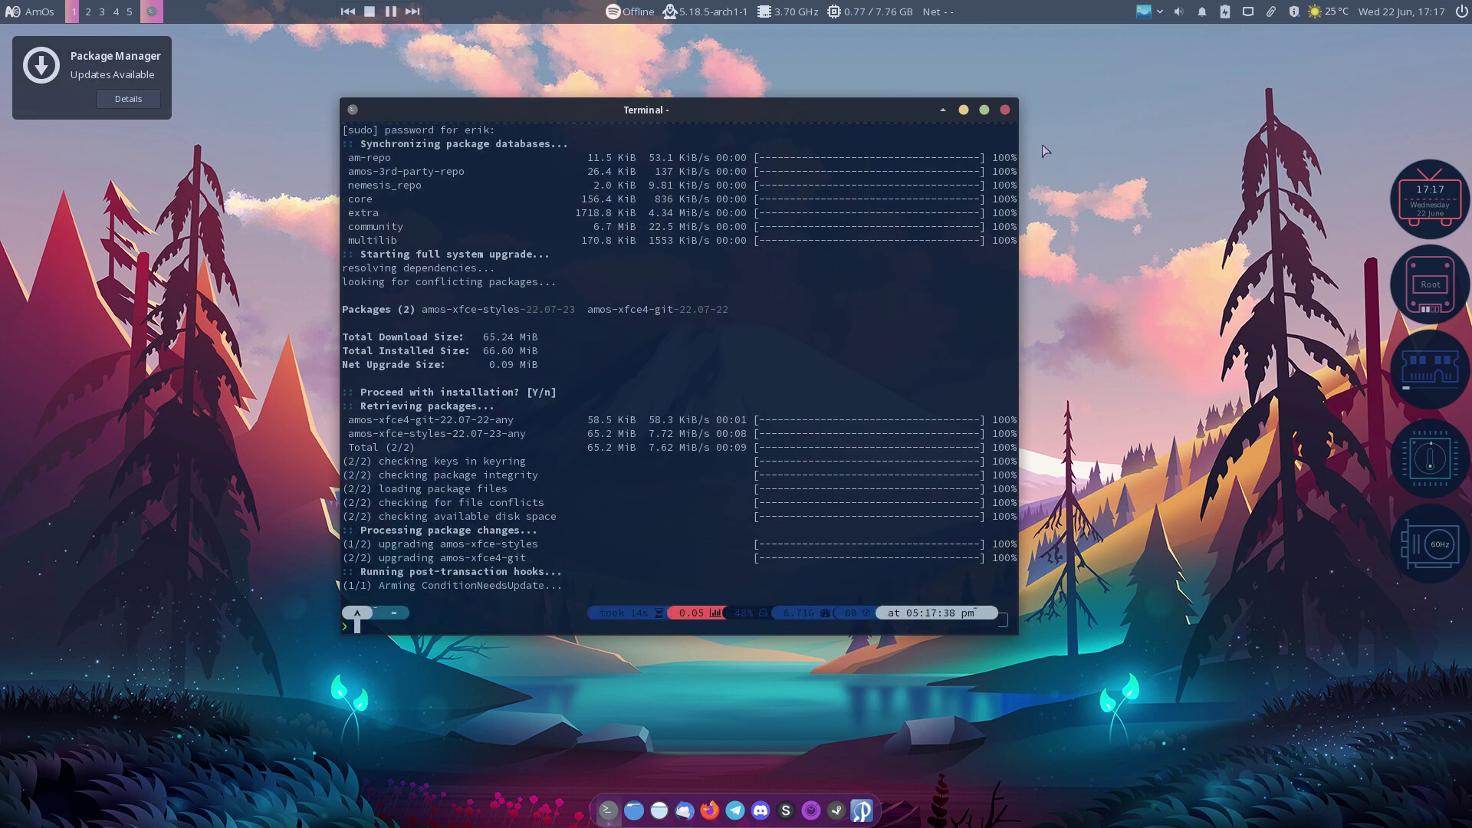
pyautogui.click(1006, 110)
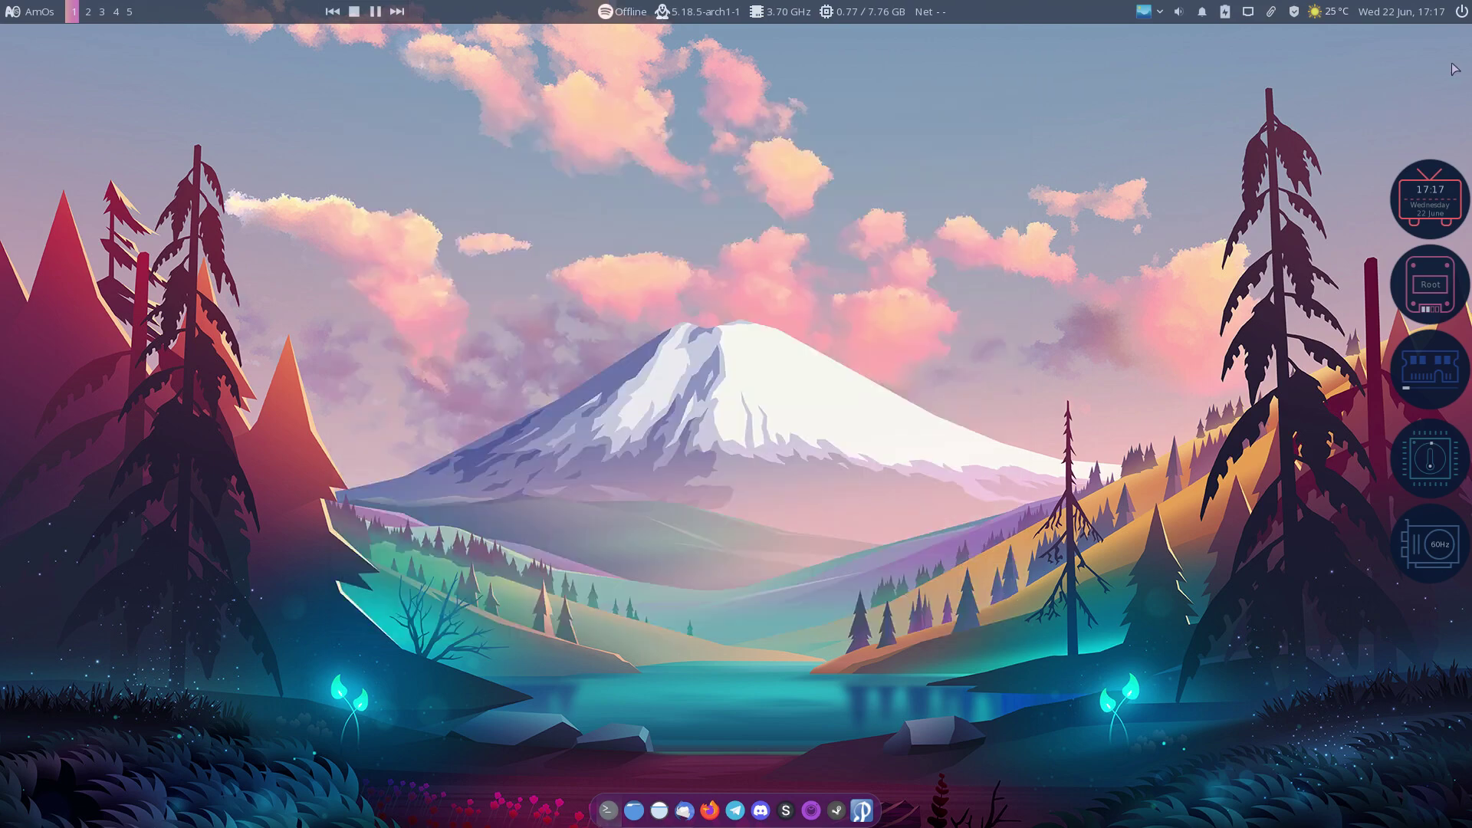
# Step: Choose Shut Down from the panel's power menu to power off the AMOS VM
pyautogui.click(1462, 11)
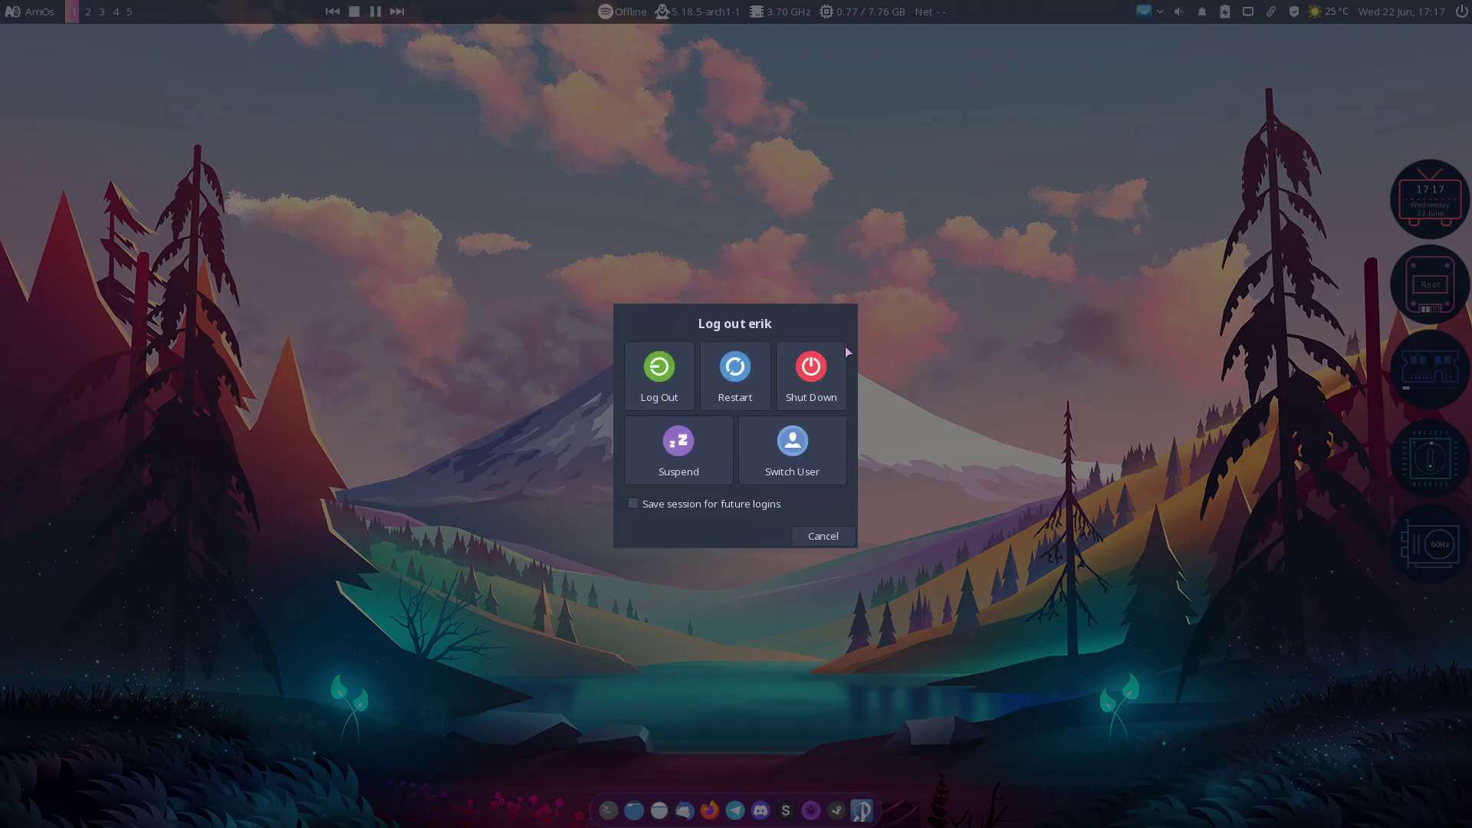
pyautogui.click(812, 373)
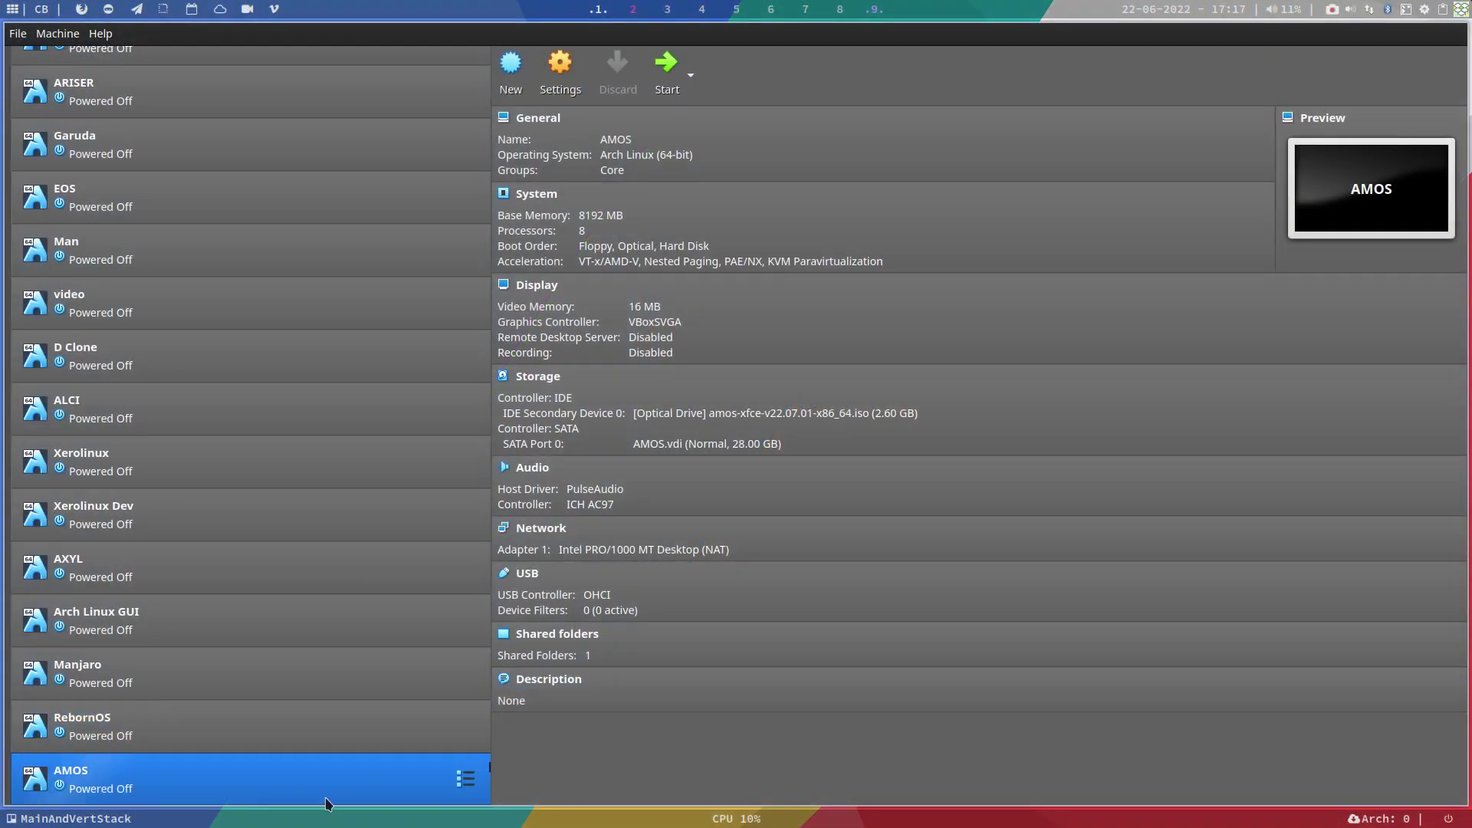
# Step: Clone the AMOS machine as a full clone named AMOS Clone
pyautogui.rightClick(252, 797)
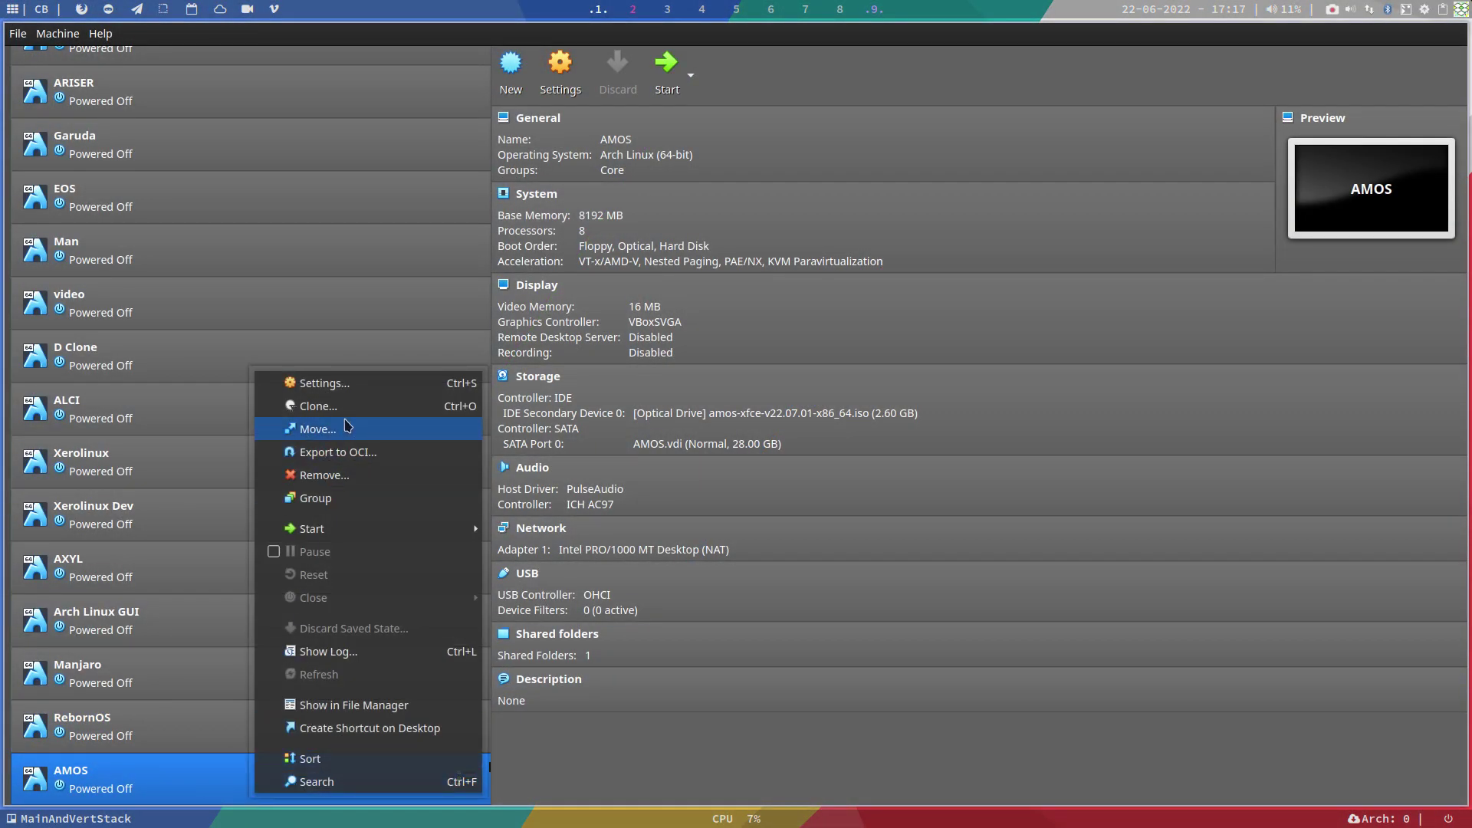
pyautogui.click(345, 407)
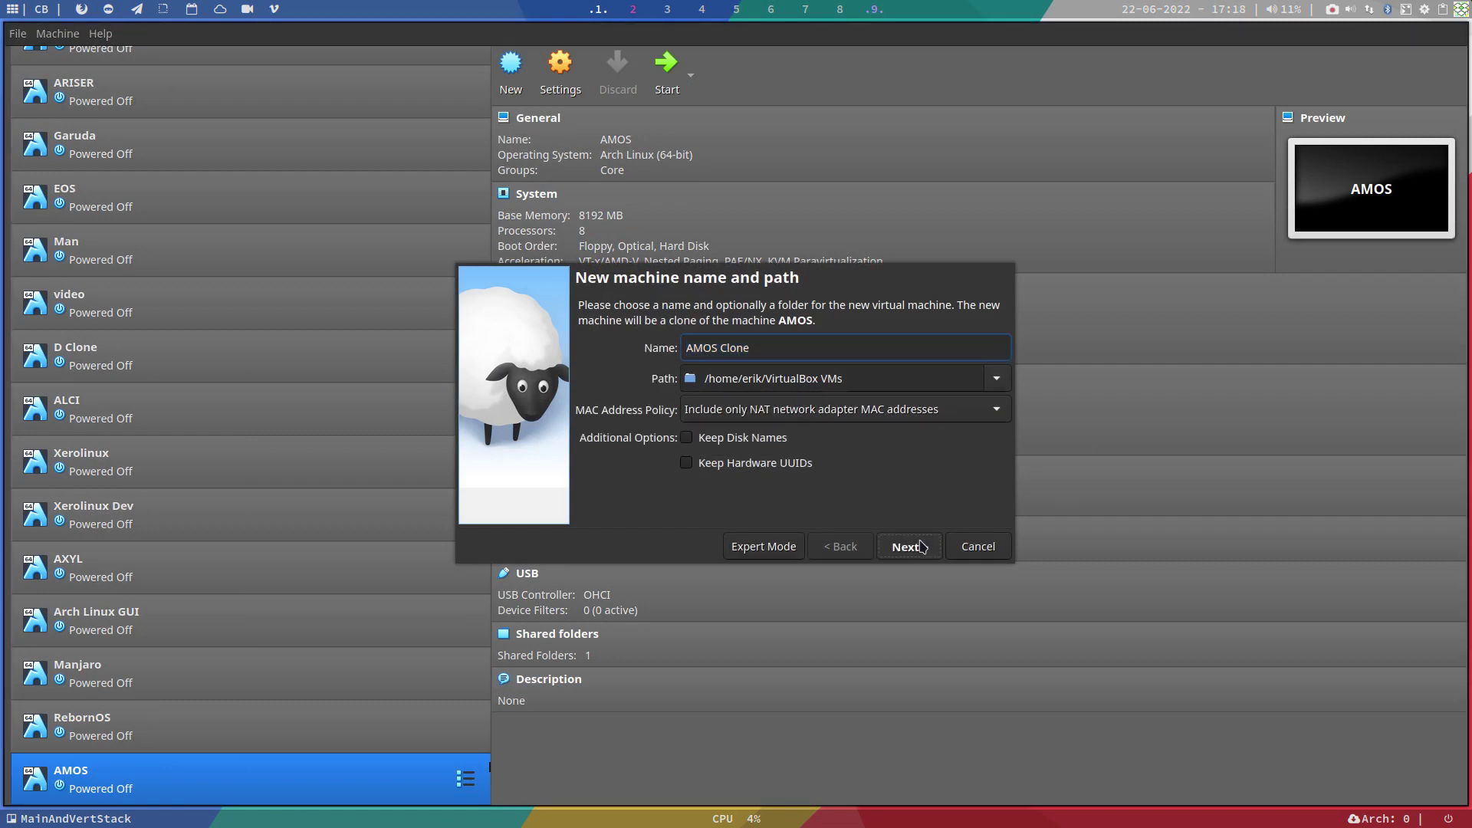
pyautogui.click(920, 547)
pyautogui.click(909, 546)
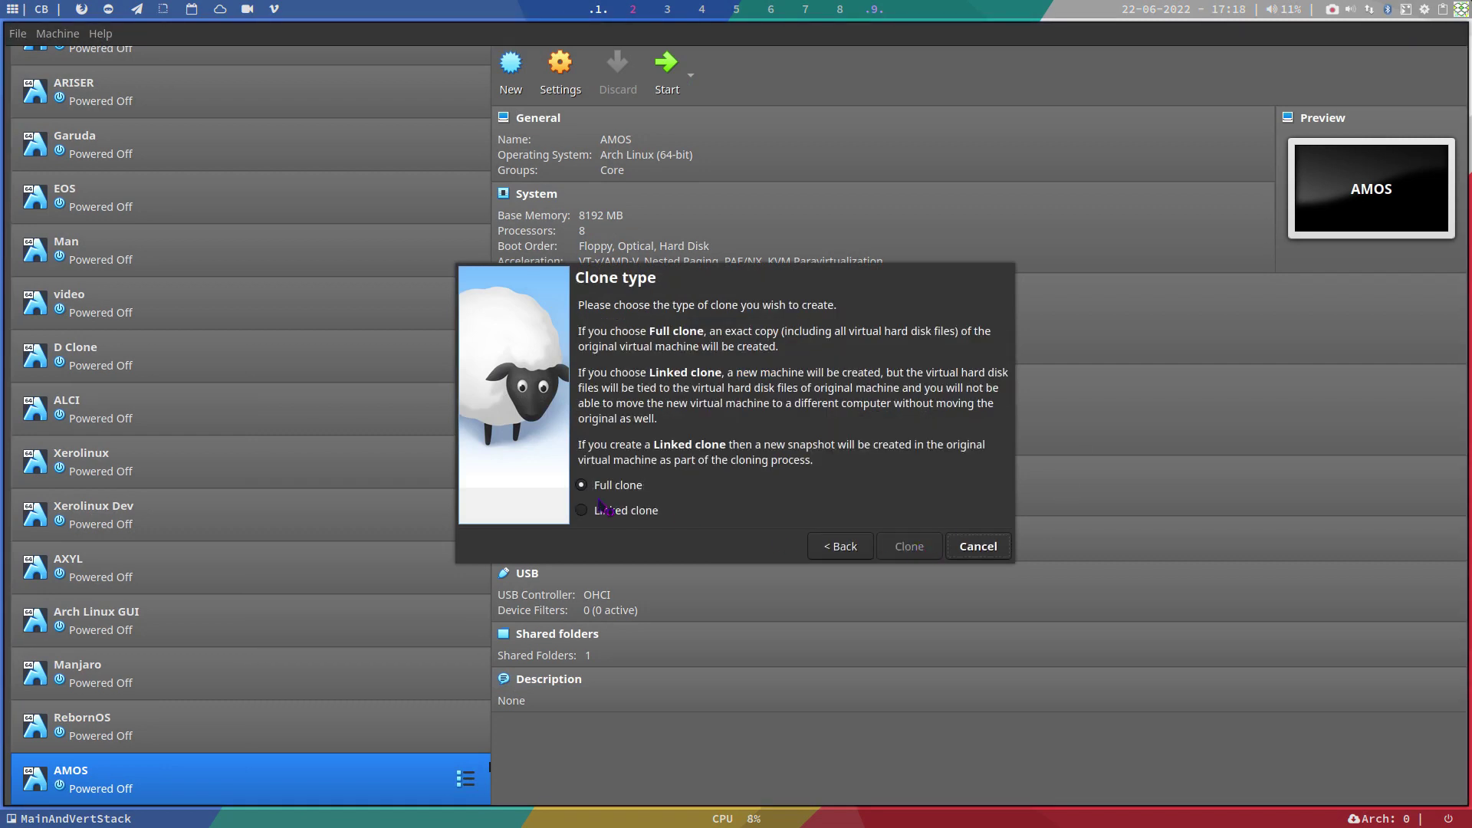